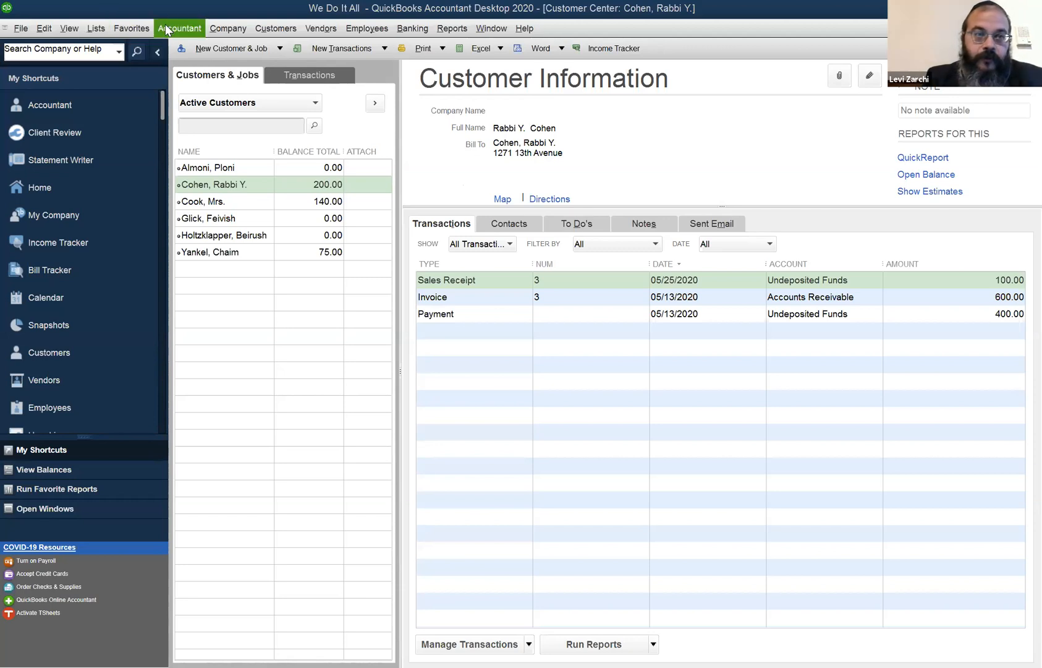
Try turning inventory and purchase orders off and on in the company-level Items & Inventory preferences, and discard the changes.
left_click(42, 28)
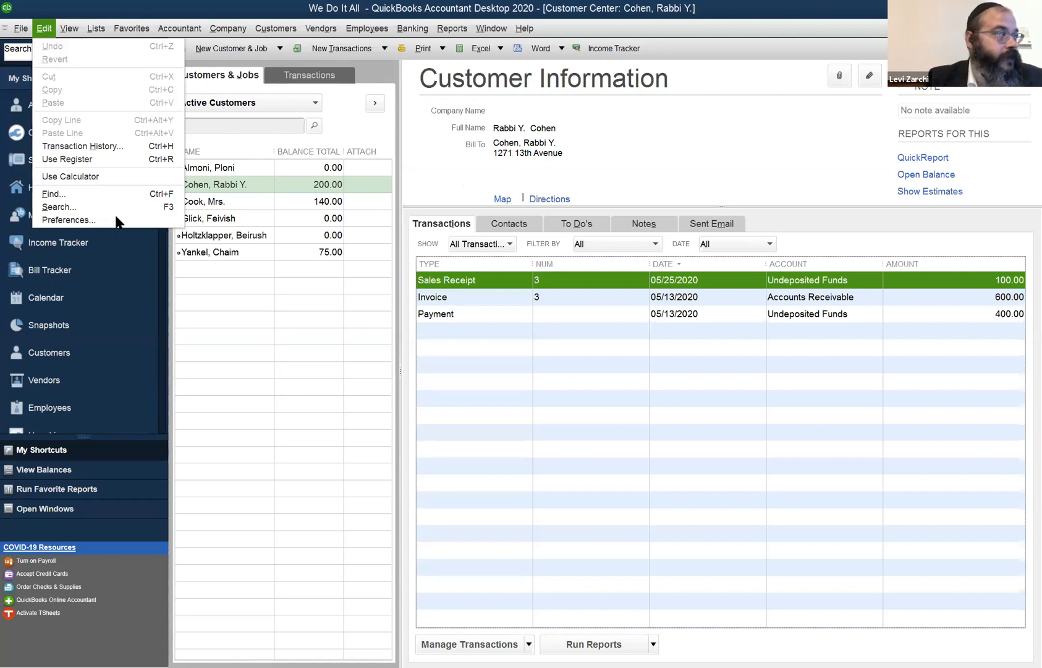
left_click(86, 223)
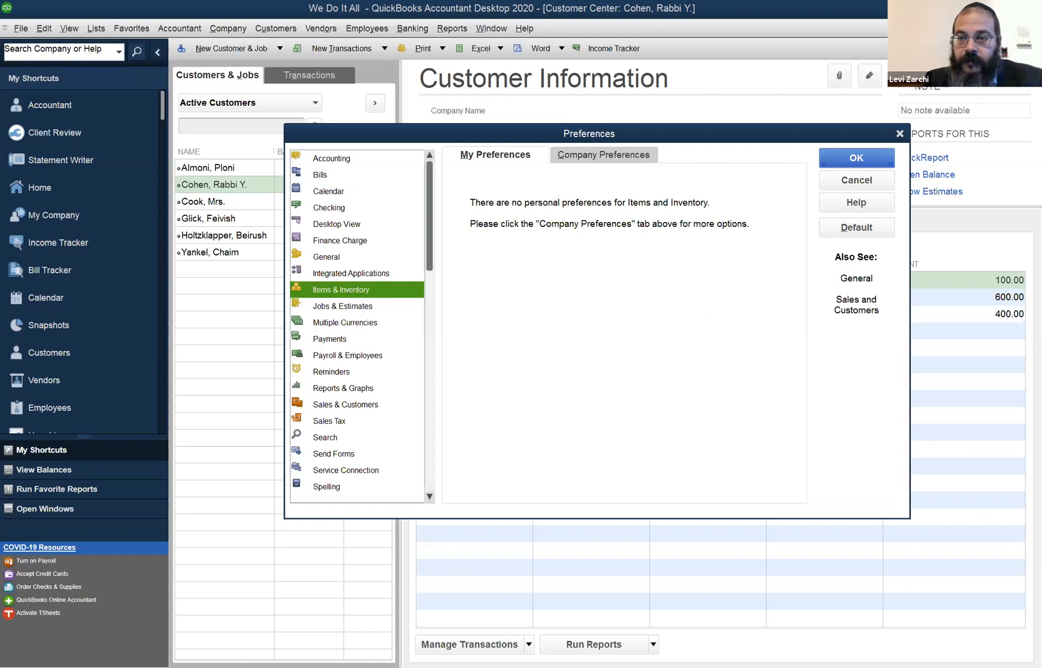
left_click(639, 155)
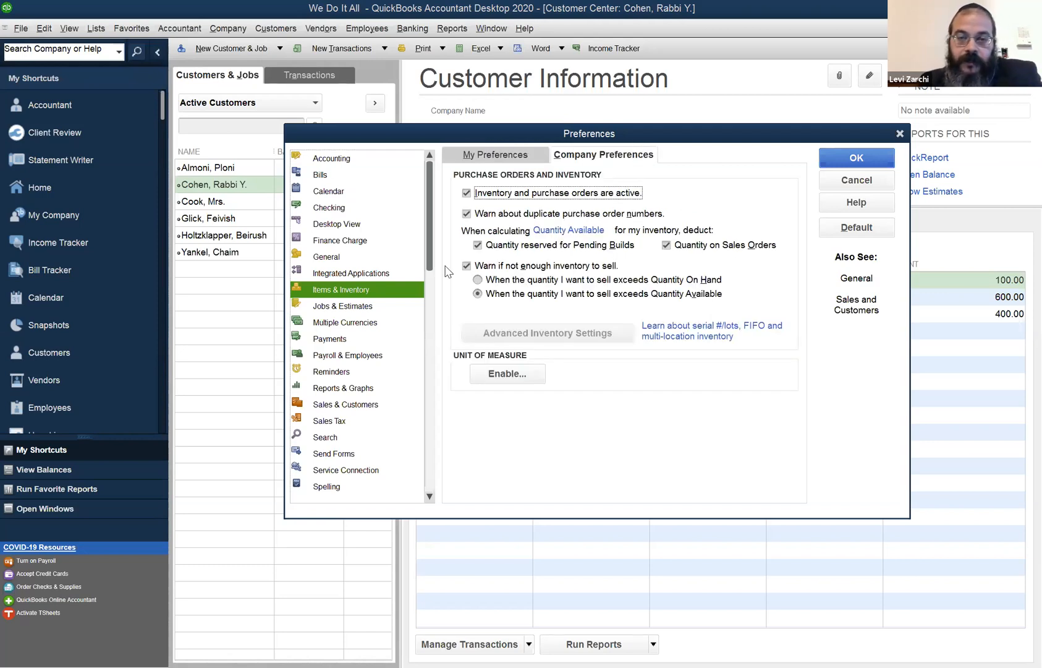
left_click(468, 194)
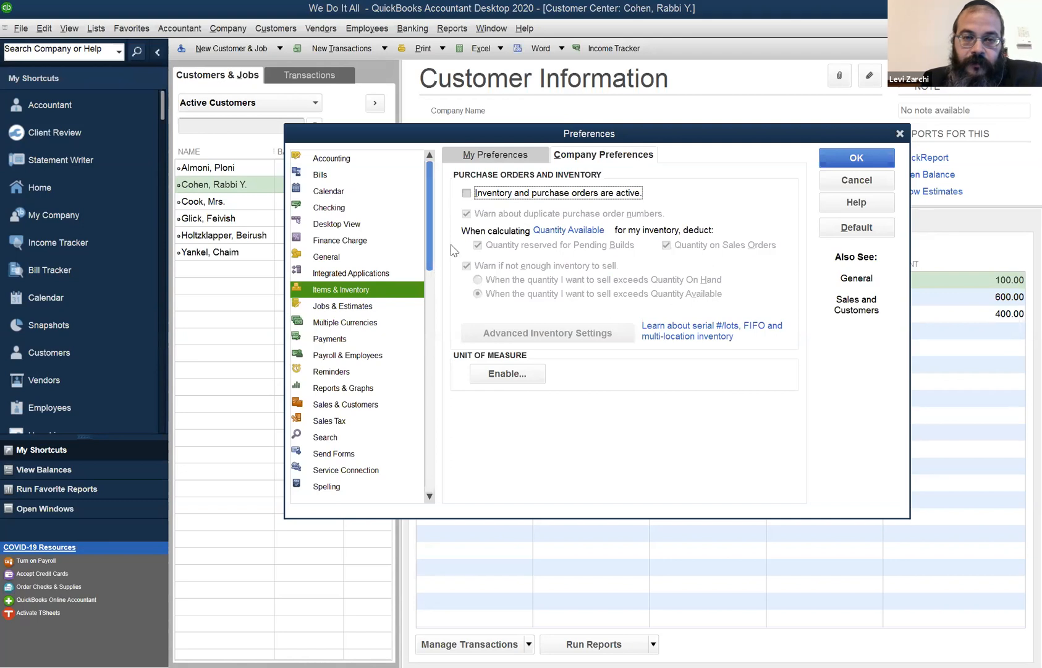
left_click(467, 194)
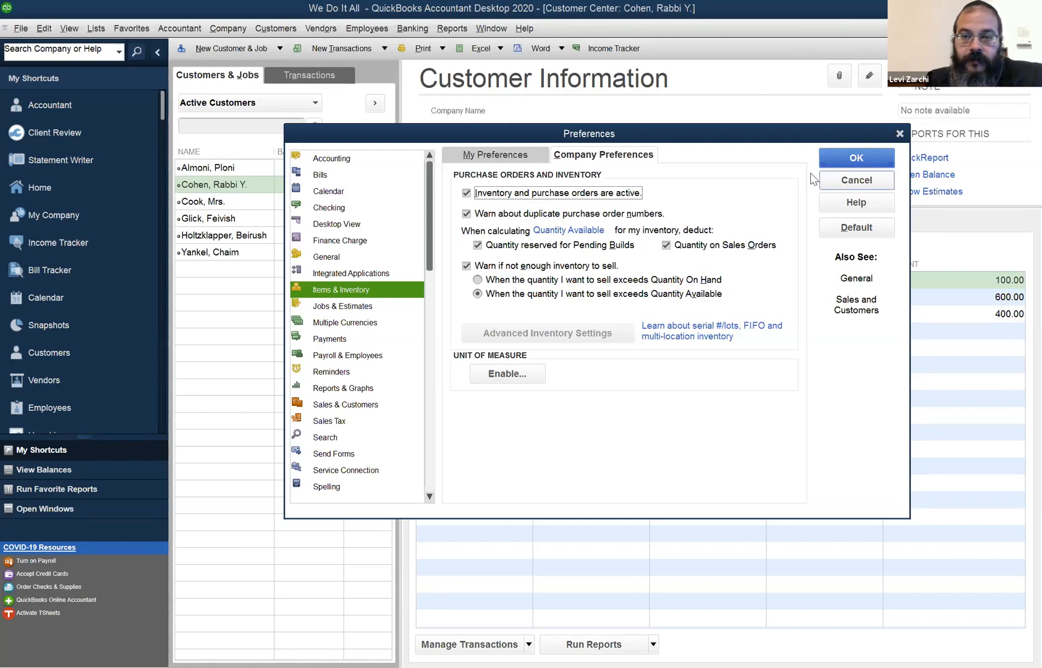
left_click(832, 183)
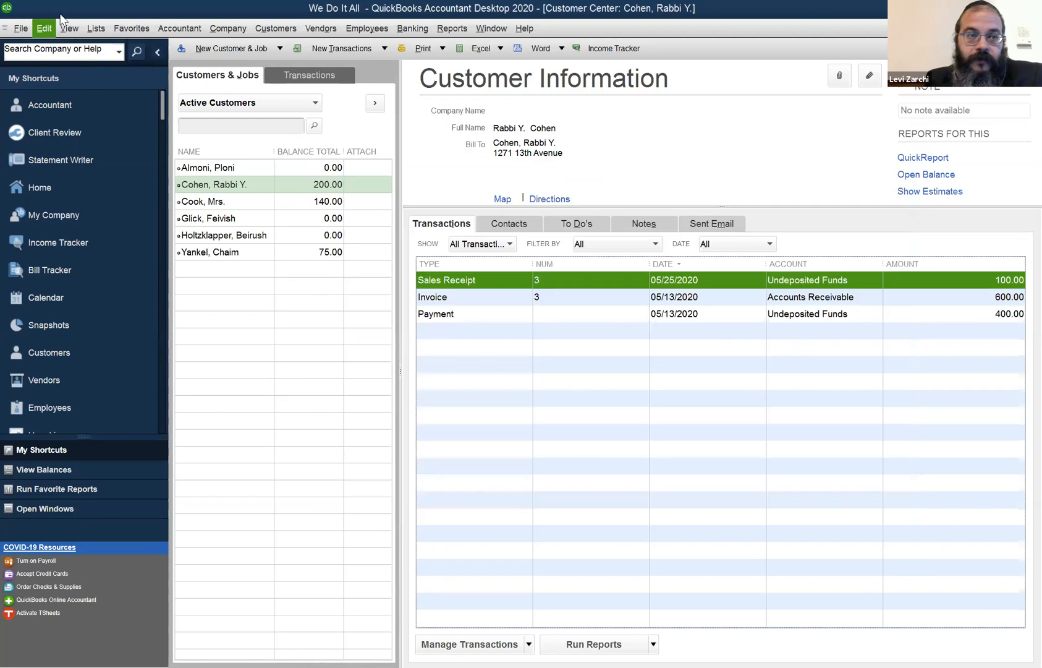
Accept the company-level Items & Inventory preferences with inventory and purchase orders active.
left_click(63, 28)
mouse_move(39, 27)
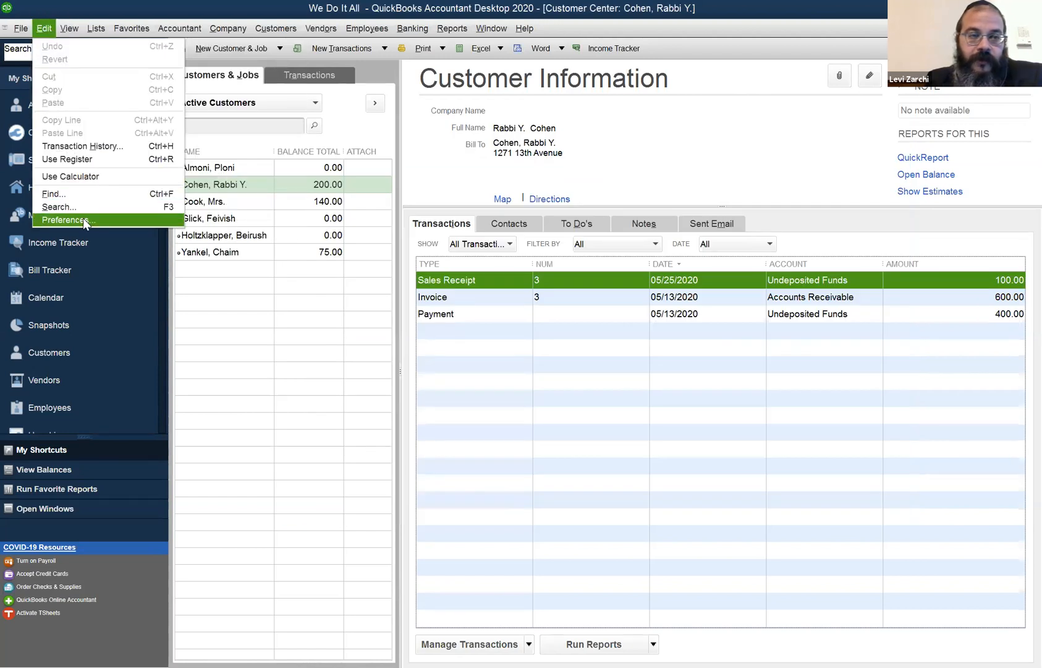
left_click(83, 218)
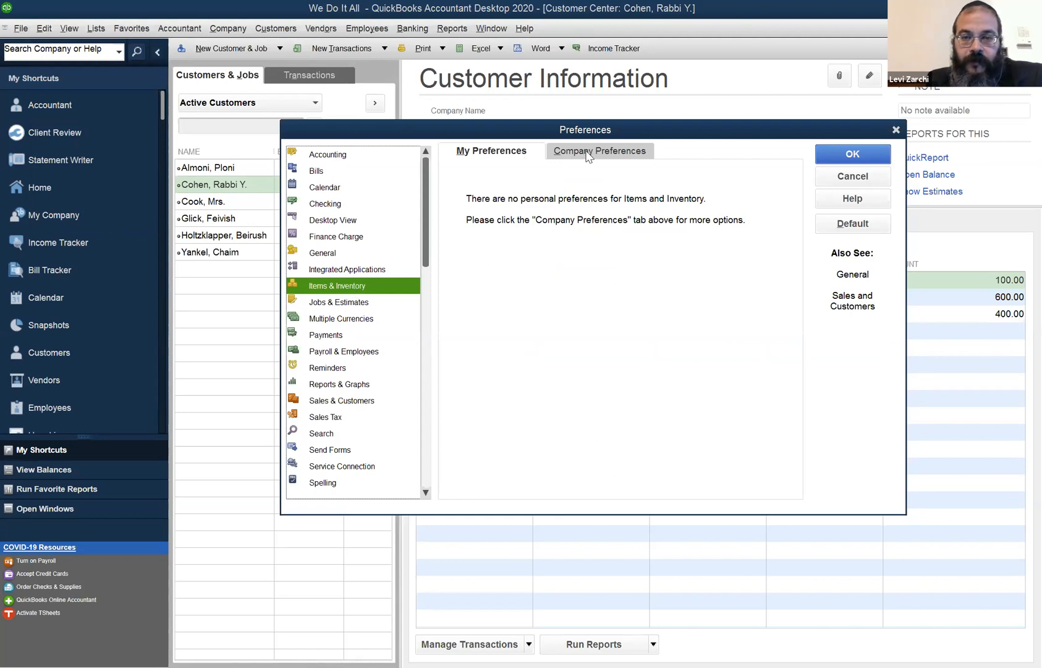
left_click(586, 152)
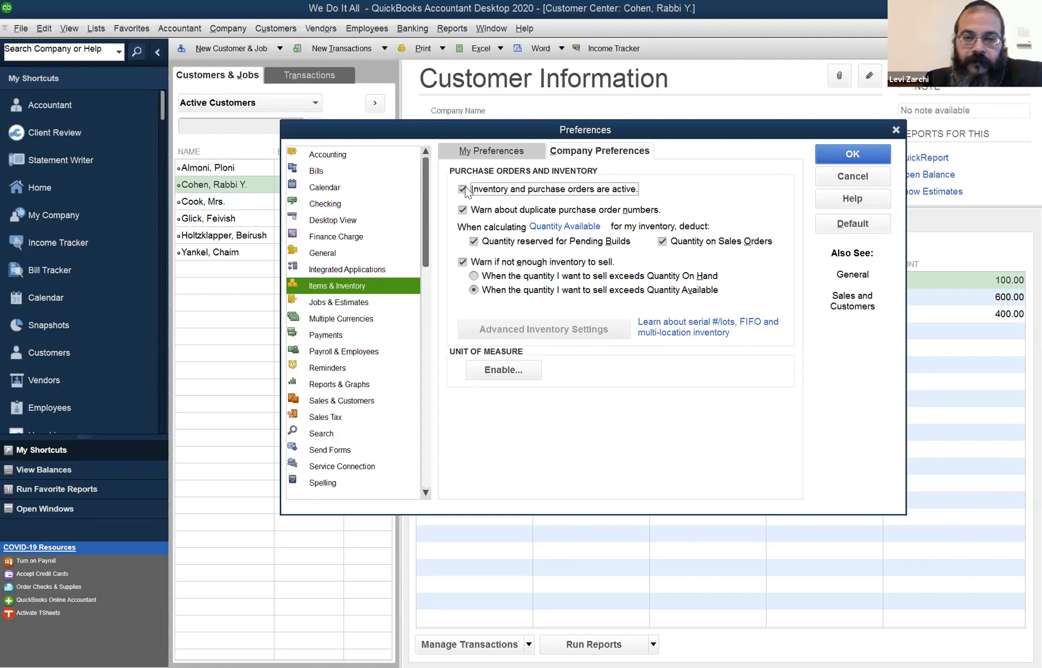
left_click(867, 156)
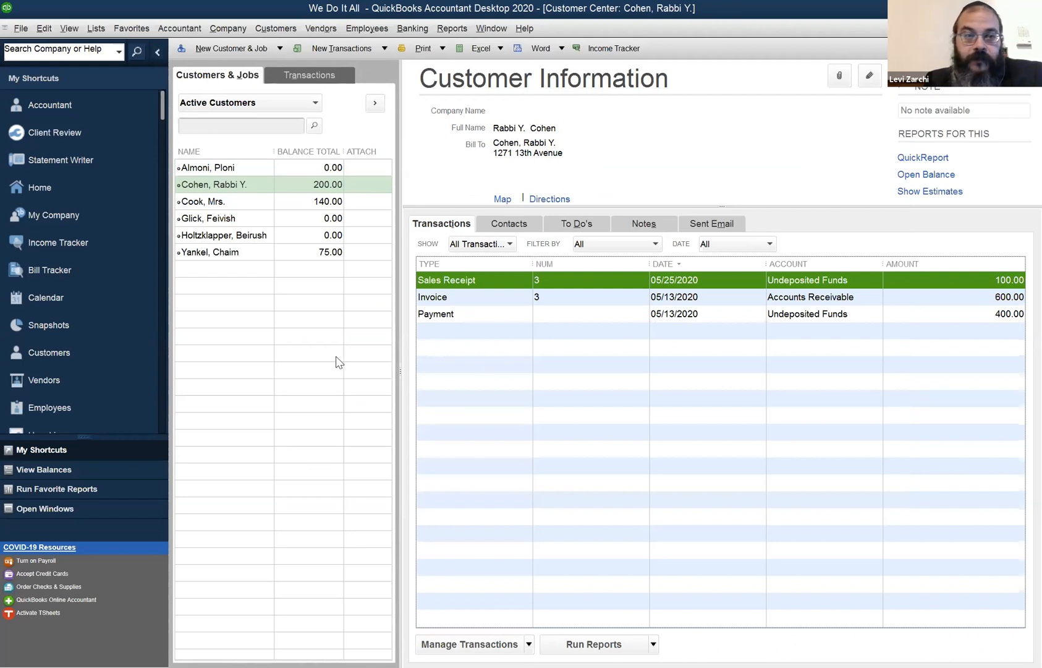
Start a new item from the Item List and look through the available item types.
left_click(106, 34)
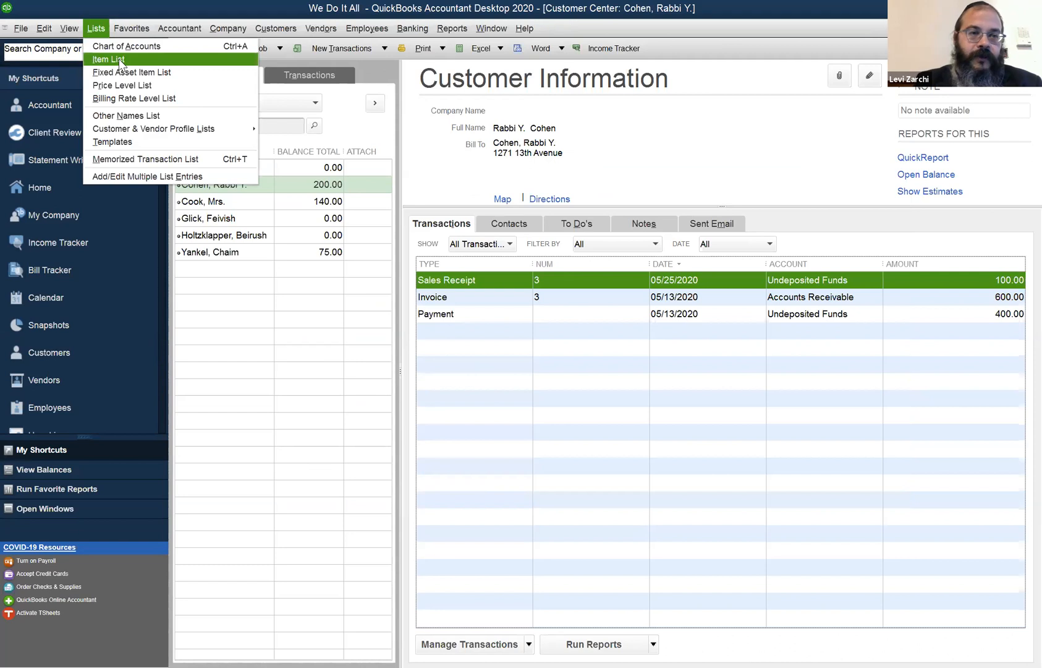
left_click(118, 59)
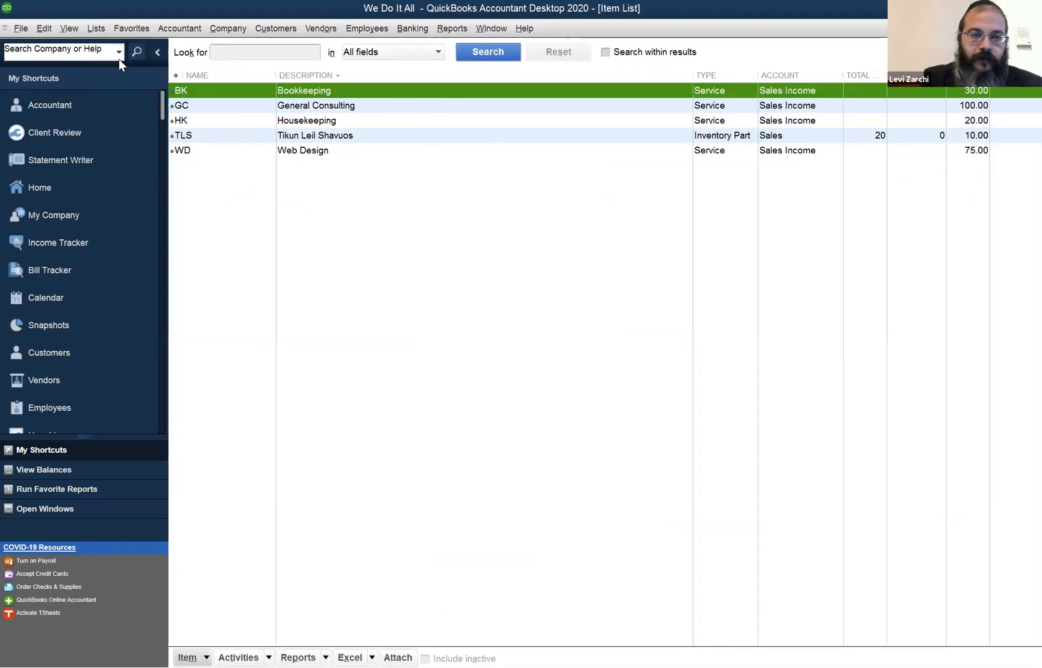
key("ctrl+n")
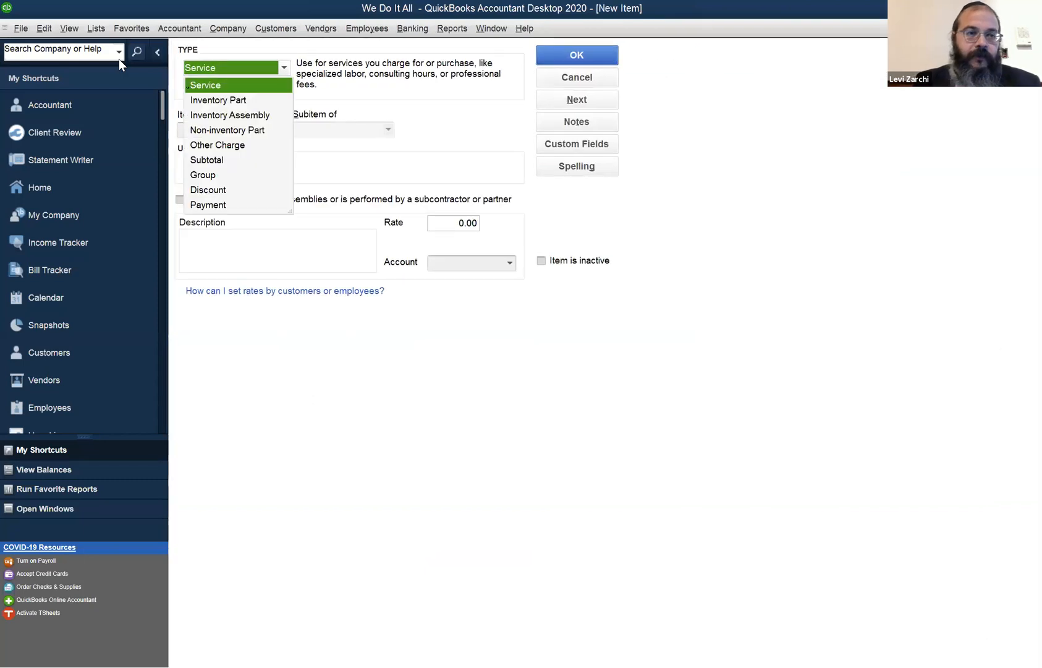
left_click(93, 31)
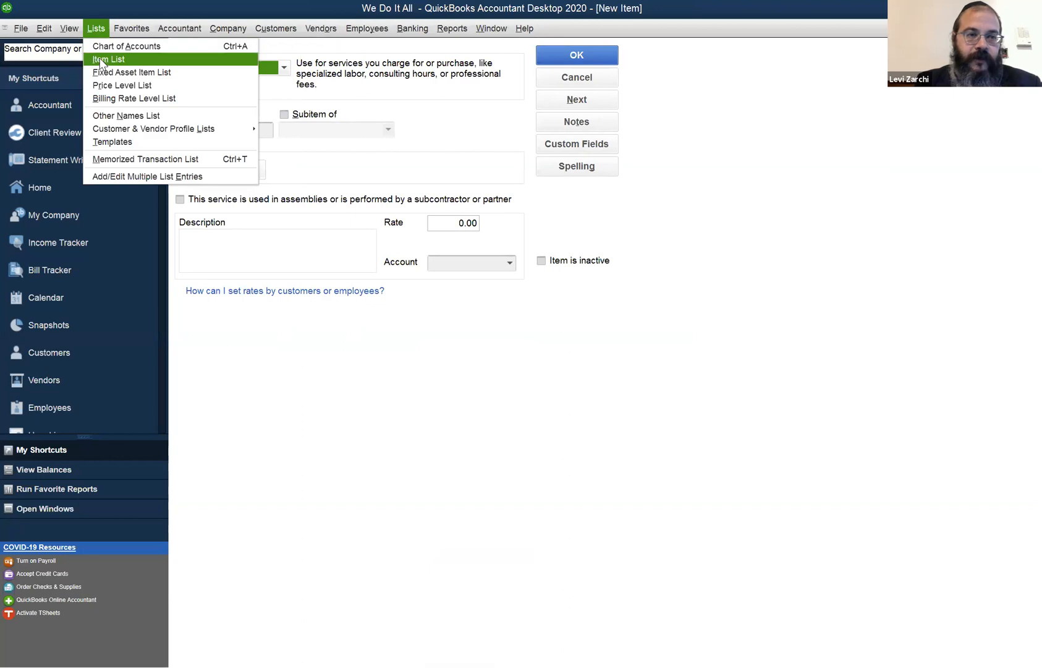
left_click(458, 181)
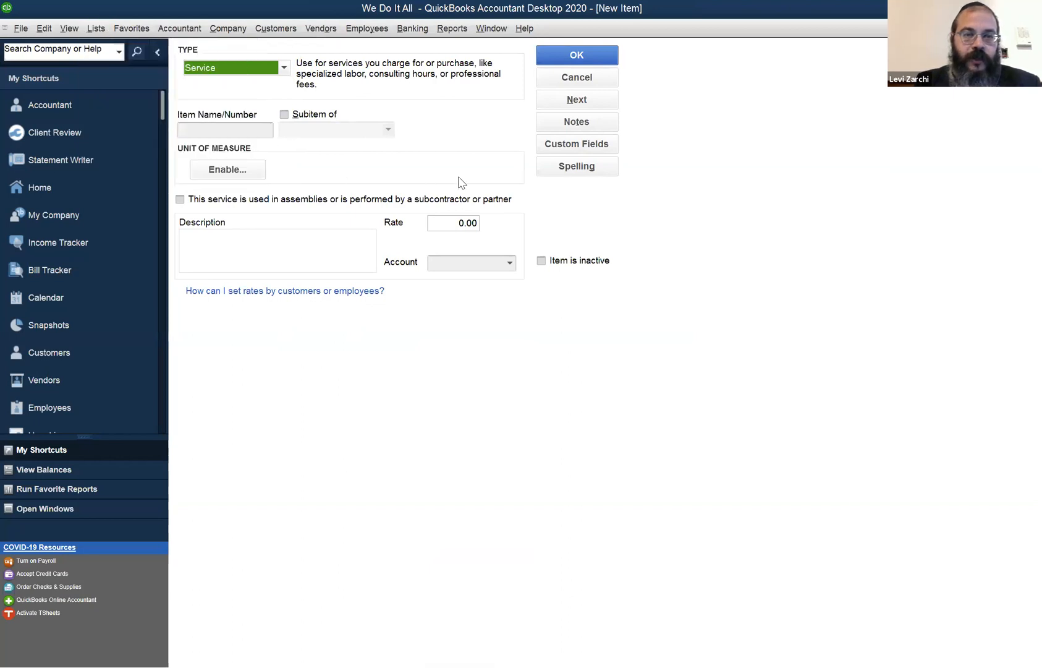
left_click(284, 69)
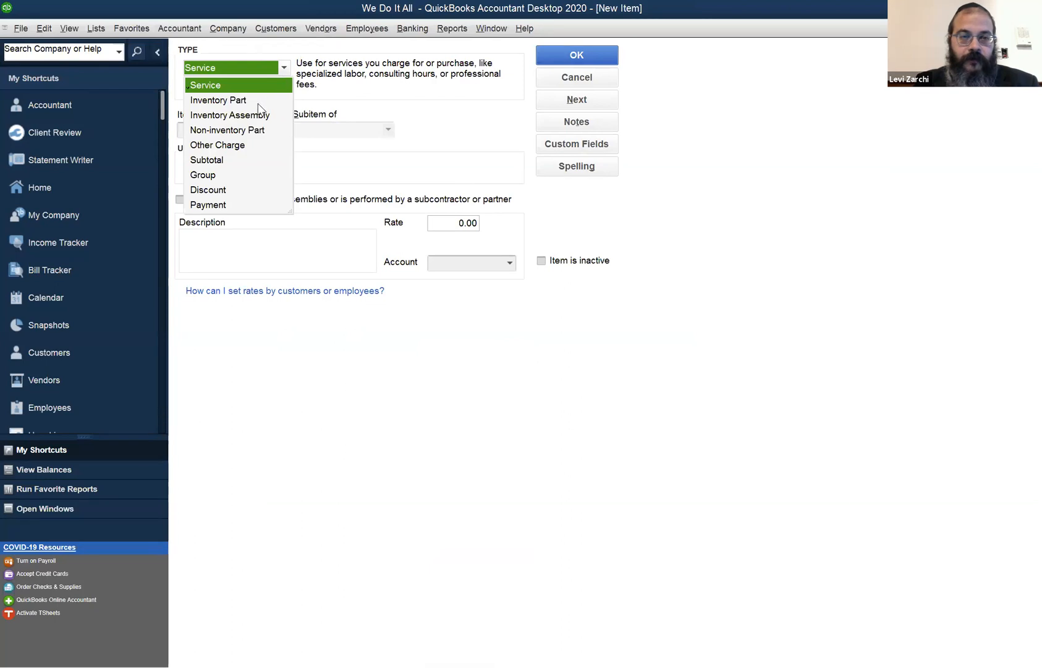
left_click(437, 101)
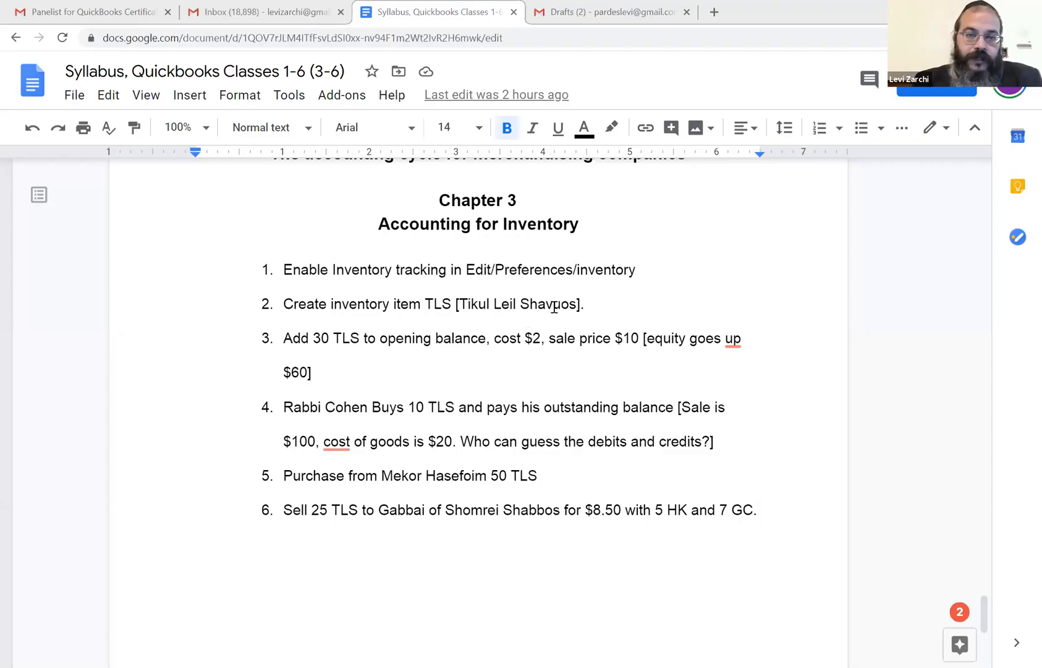
Read through the numbered tasks for Chapter 3, Accounting for Inventory, in the Google Docs syllabus.
left_click(549, 304)
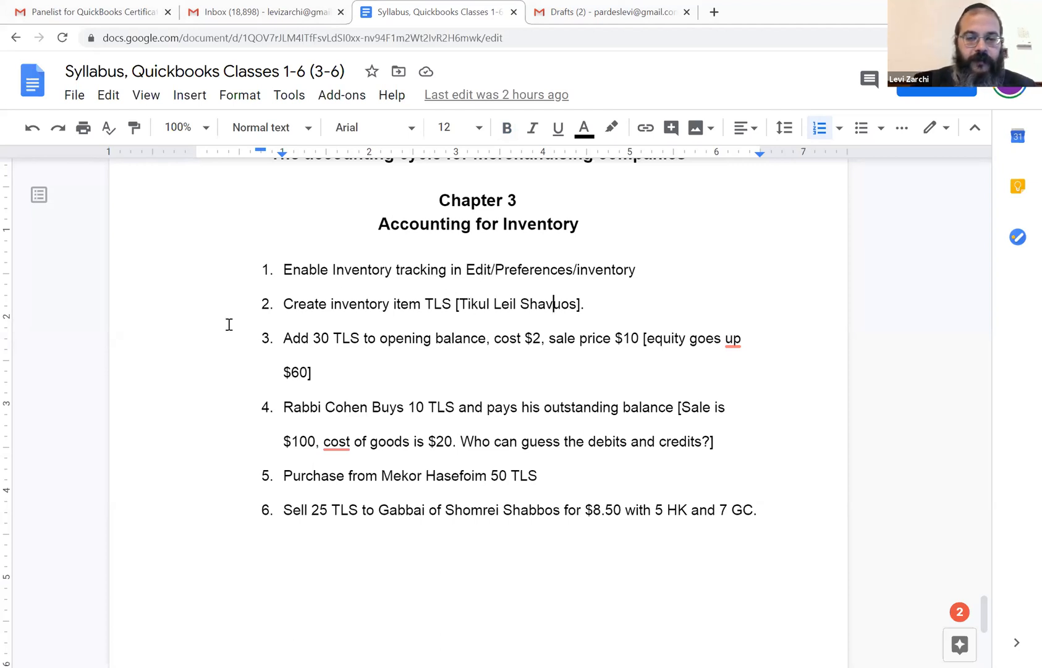
left_click(275, 343)
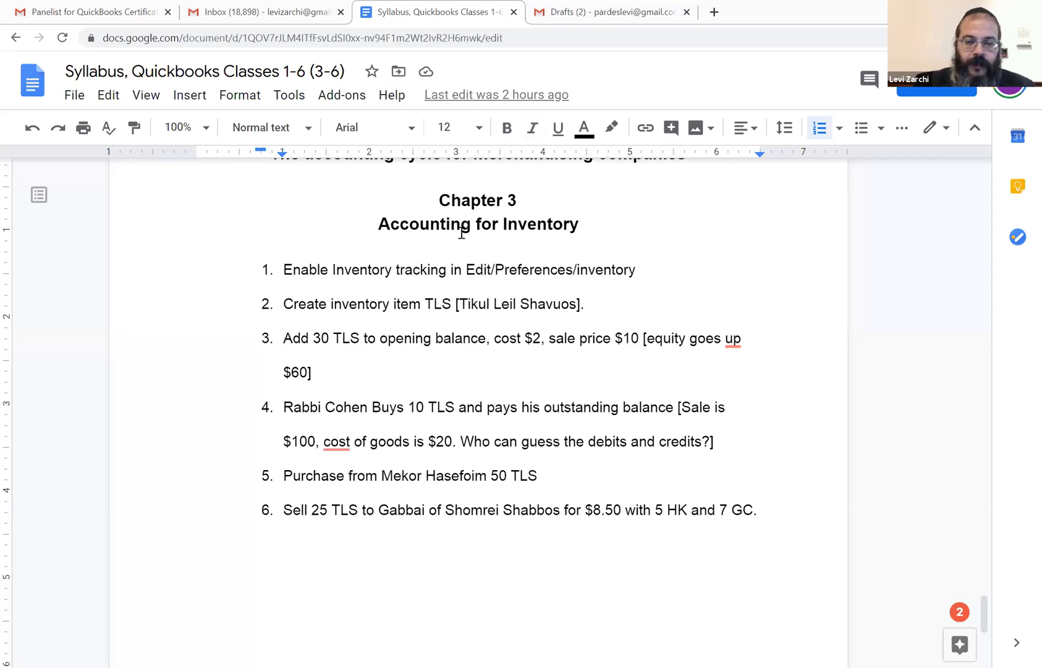
scroll(427, 266, "down", 1)
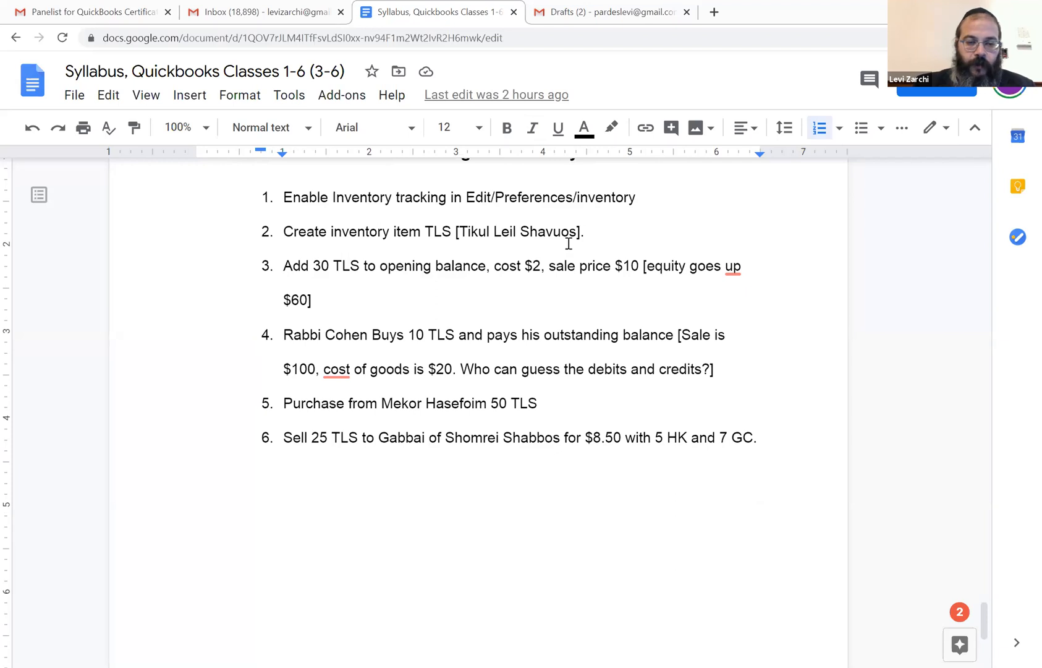
scroll(551, 363, "down", 1)
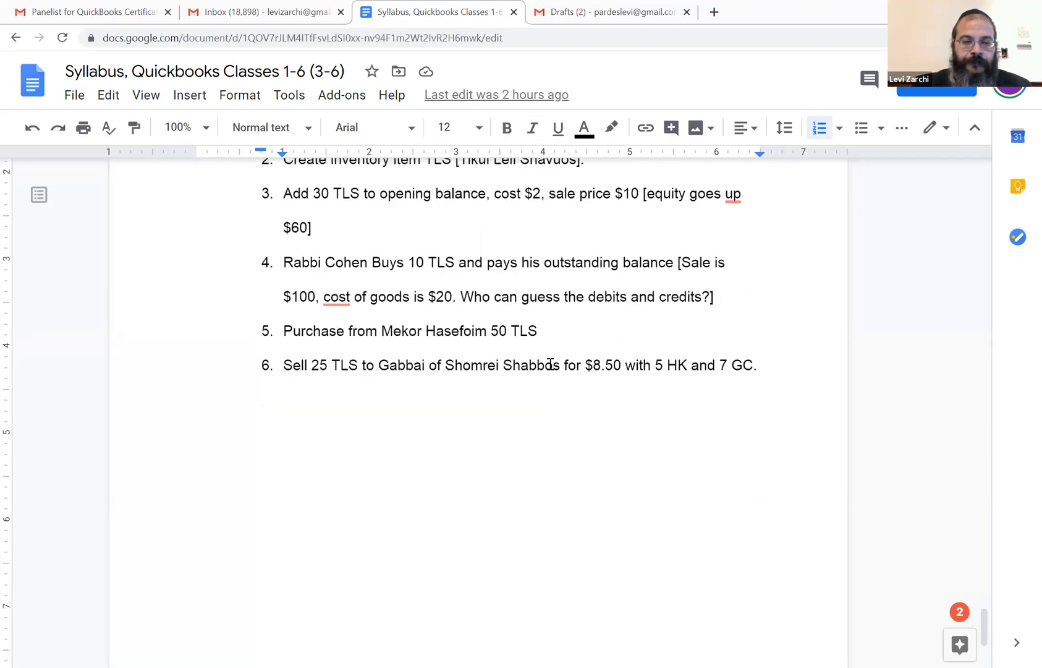
scroll(550, 364, "up", 1)
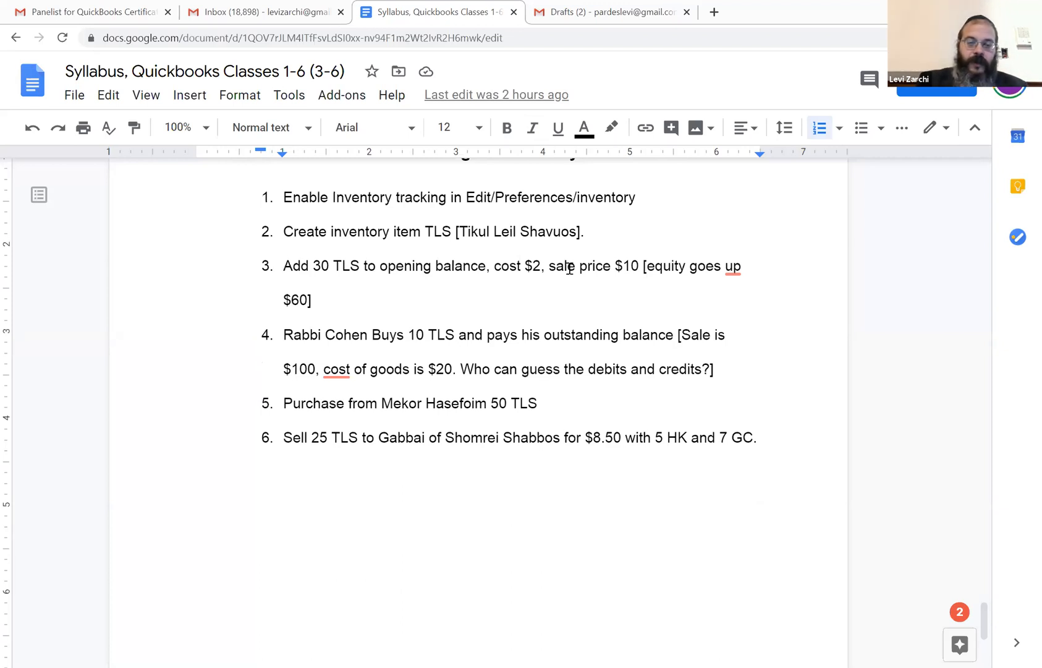
scroll(555, 287, "down", 1)
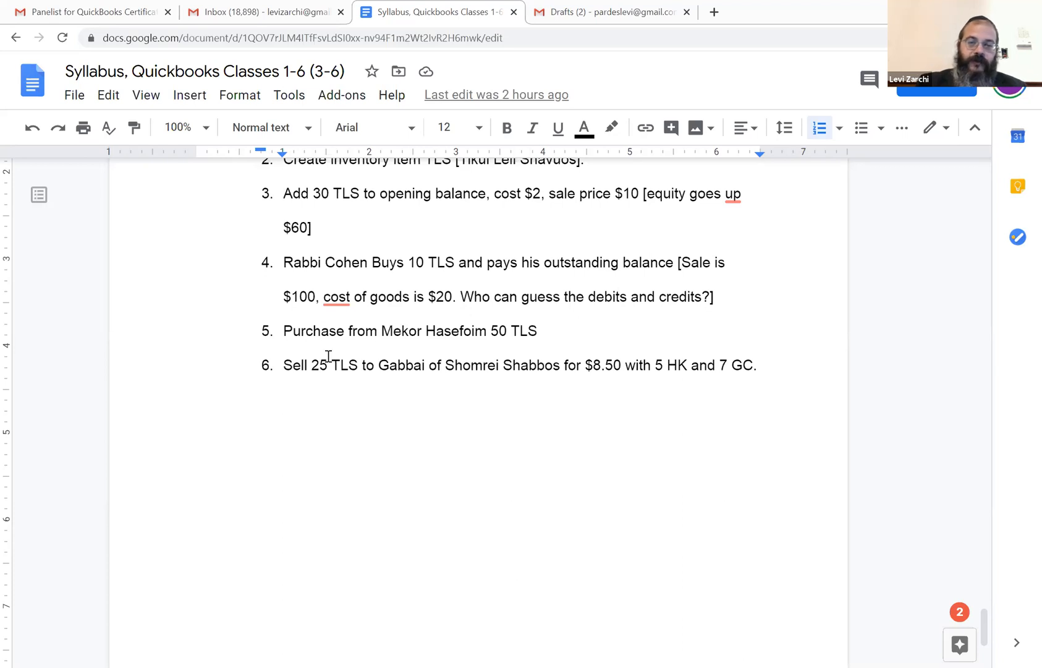
left_click(296, 377)
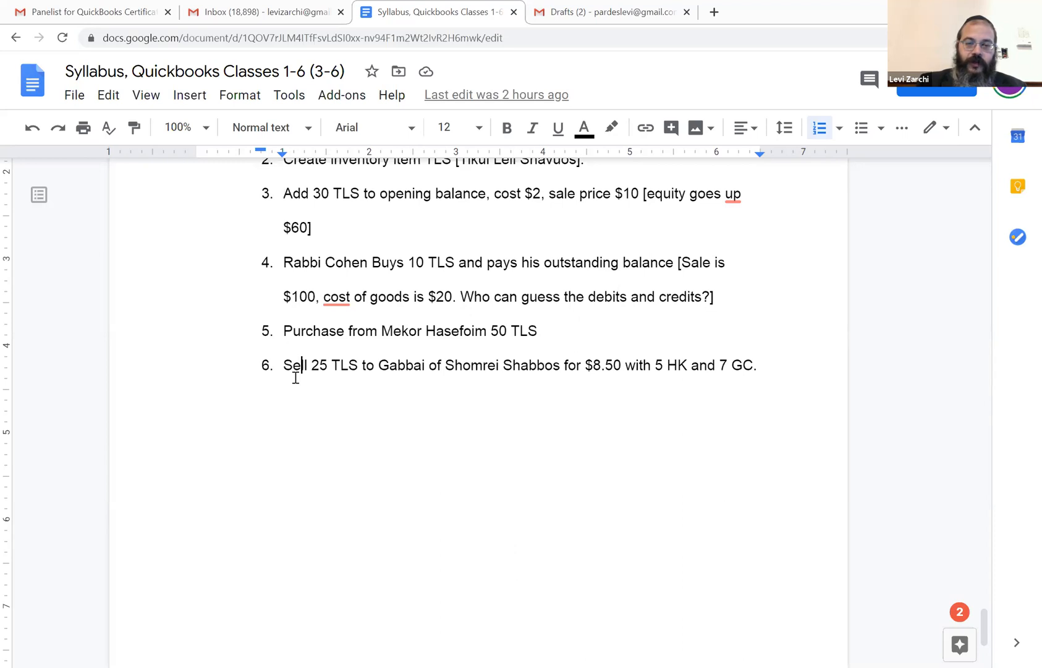
left_click(486, 378)
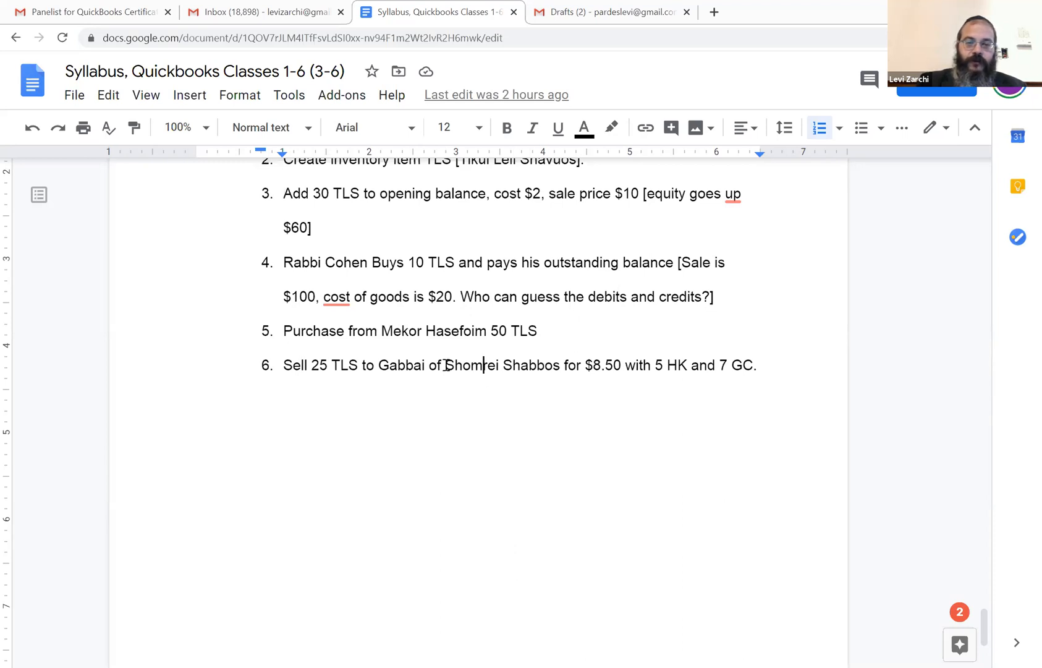
scroll(445, 365, "up", 1)
scroll(445, 365, "up", 2)
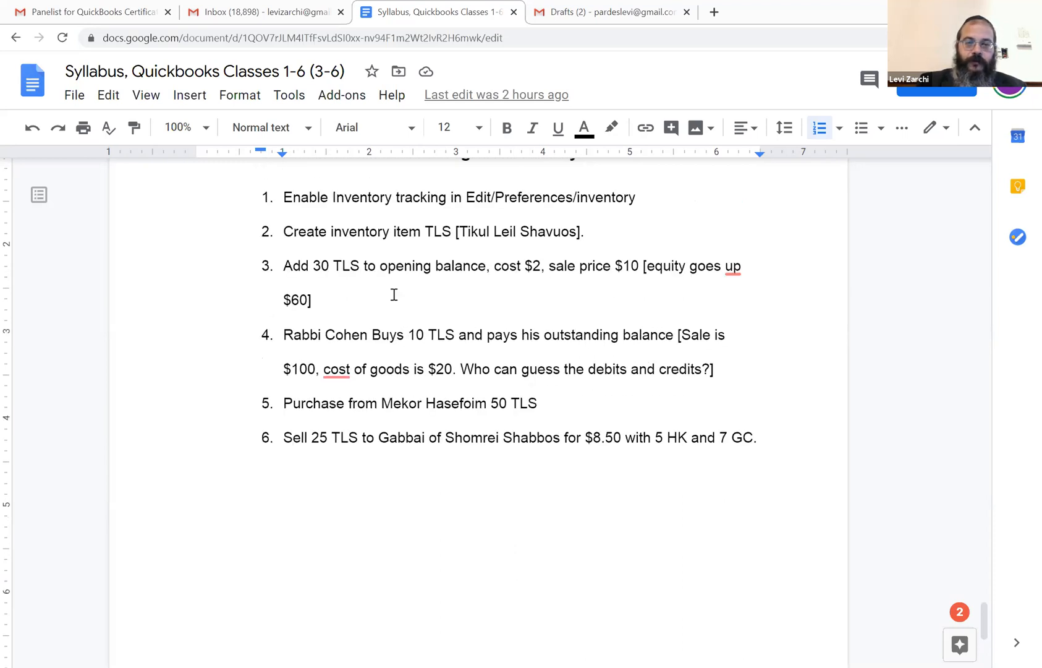
left_click(361, 233)
left_click(344, 199)
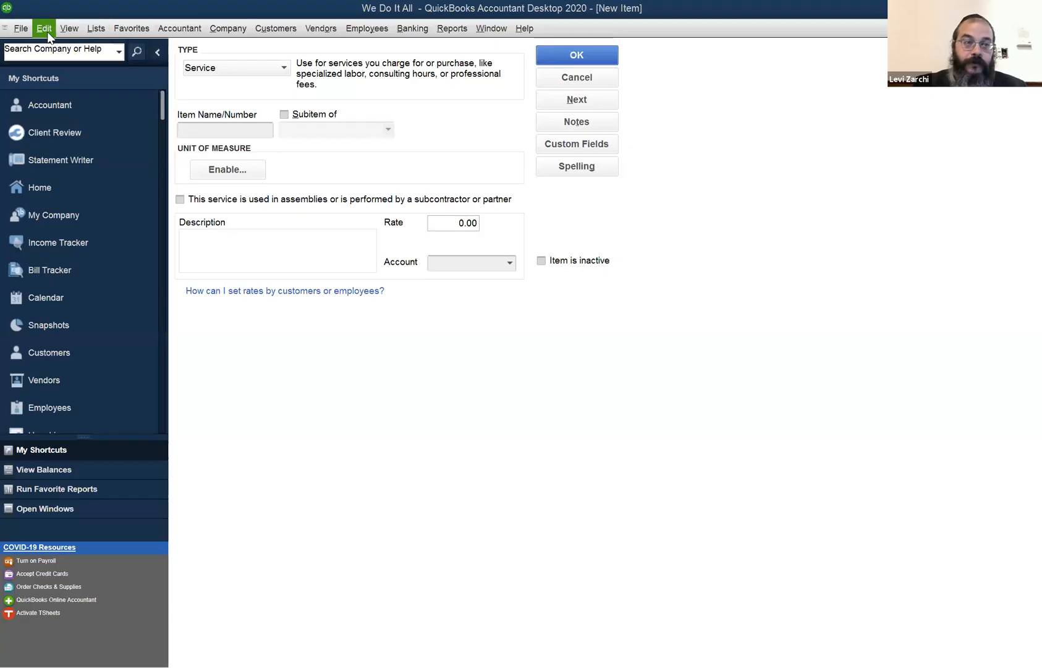
Switch to QuickBooks, review the company-level Items & Inventory preferences and close them without changes.
left_click(45, 31)
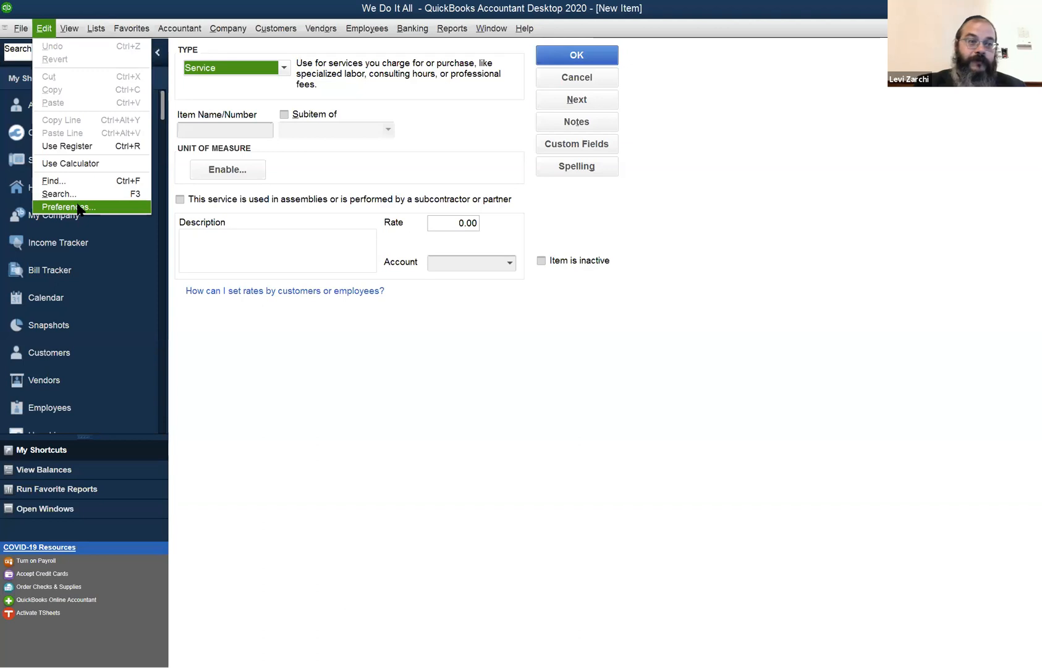
left_click(78, 204)
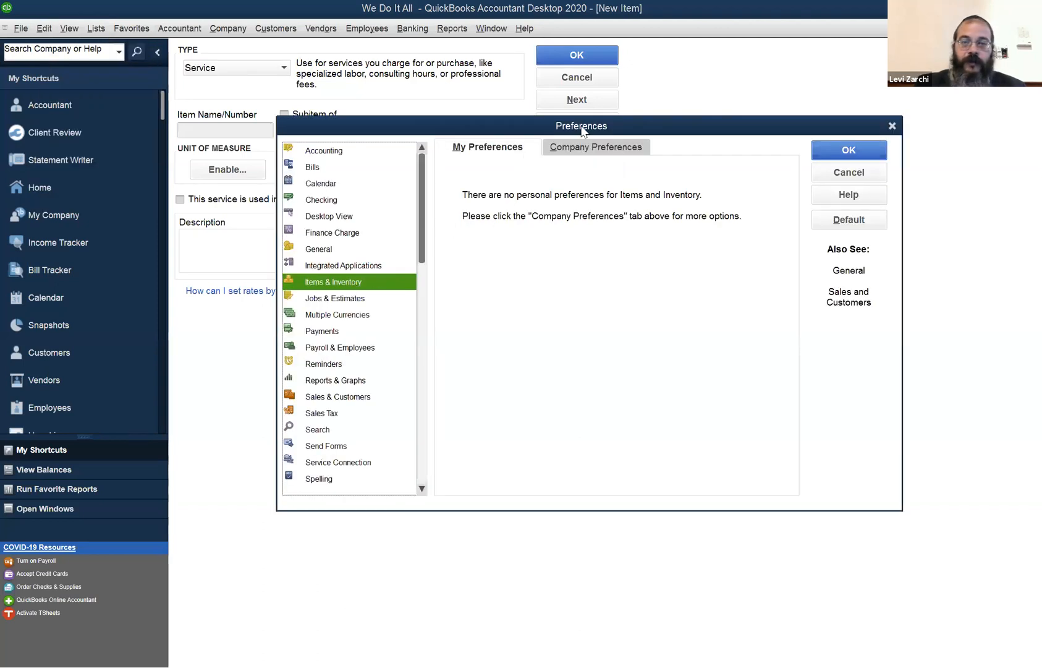
left_click(584, 149)
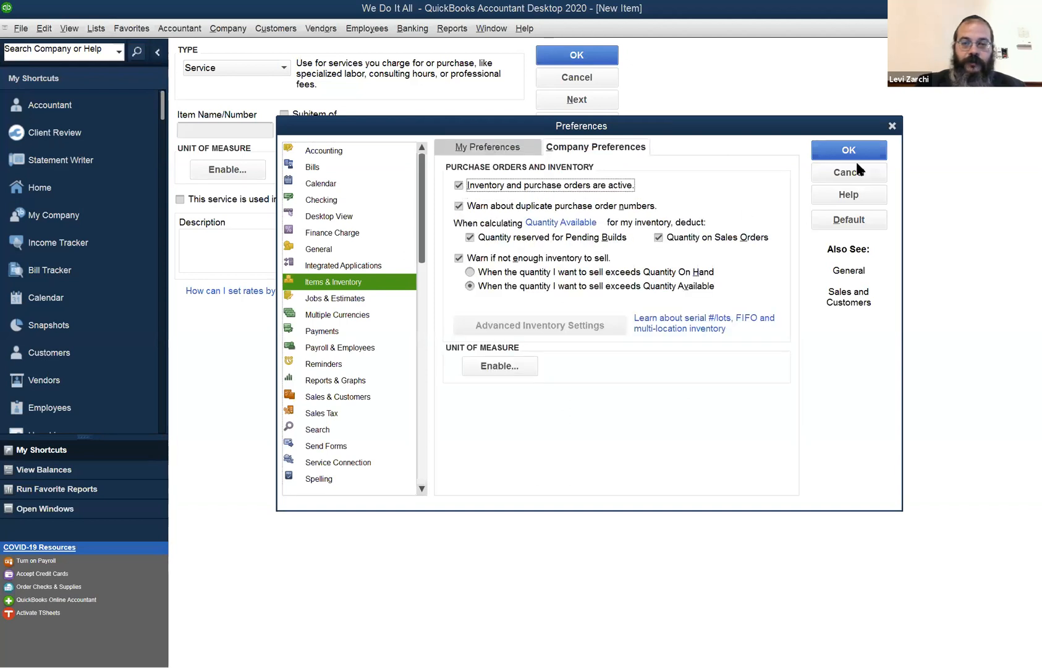
left_click(892, 127)
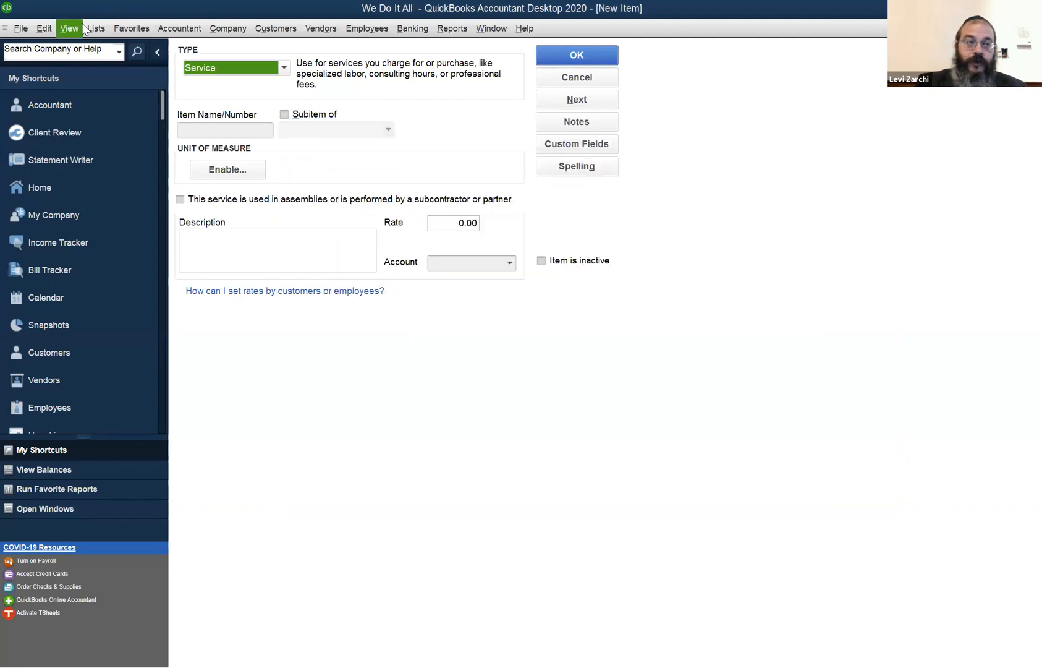
Open the Item List and start a new item of type Inventory Part.
left_click(93, 29)
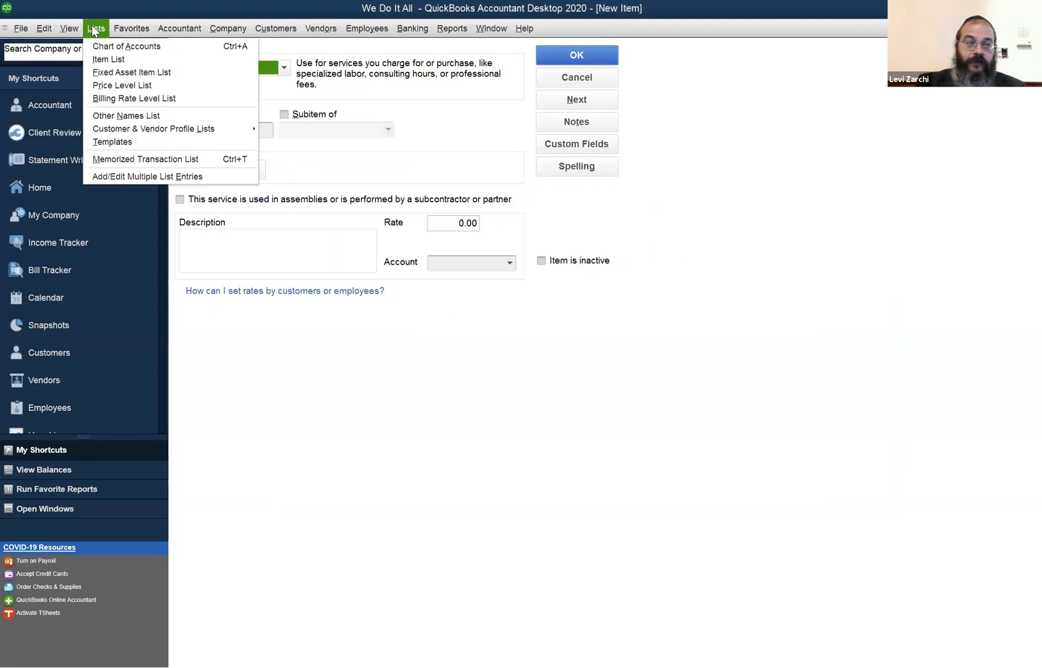
left_click(114, 62)
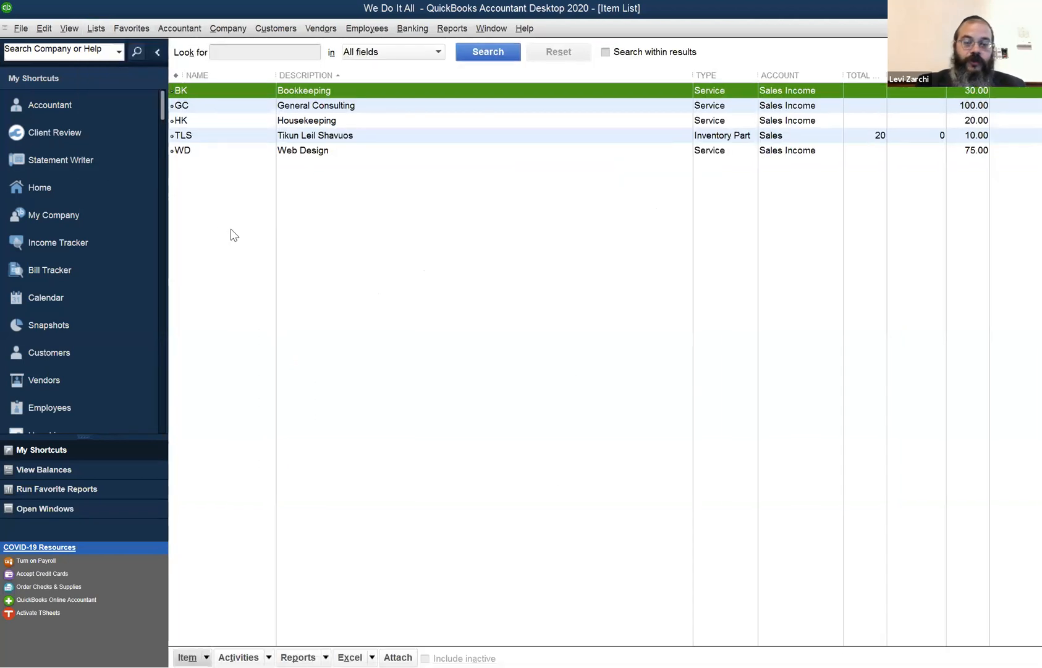
key("ctrl+n")
key("Escape")
key("ctrl+n")
left_click(283, 68)
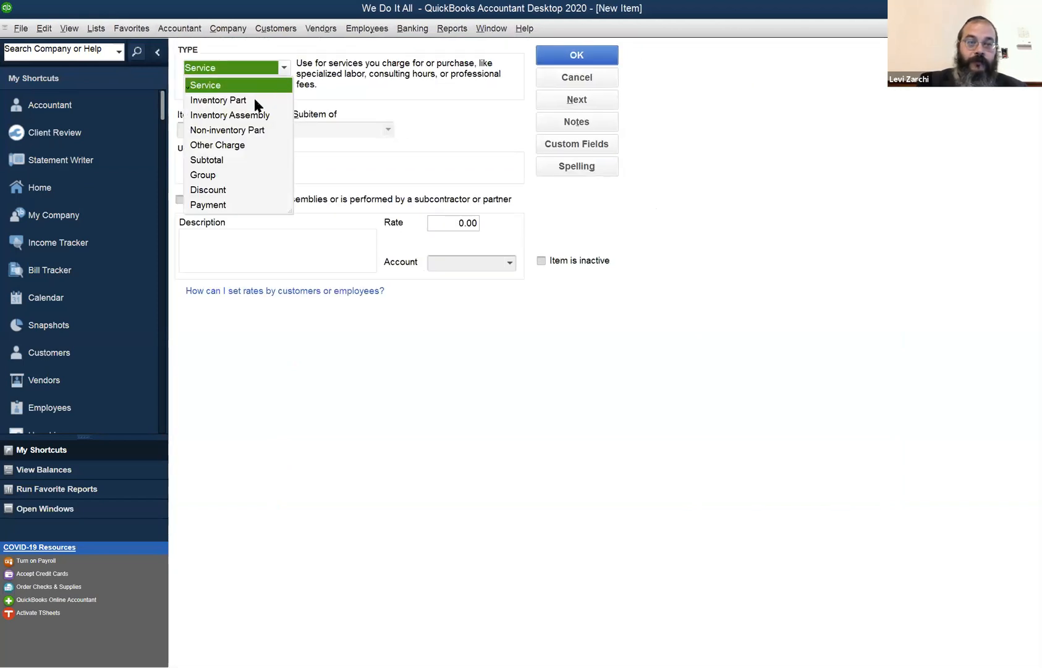
key("Down")
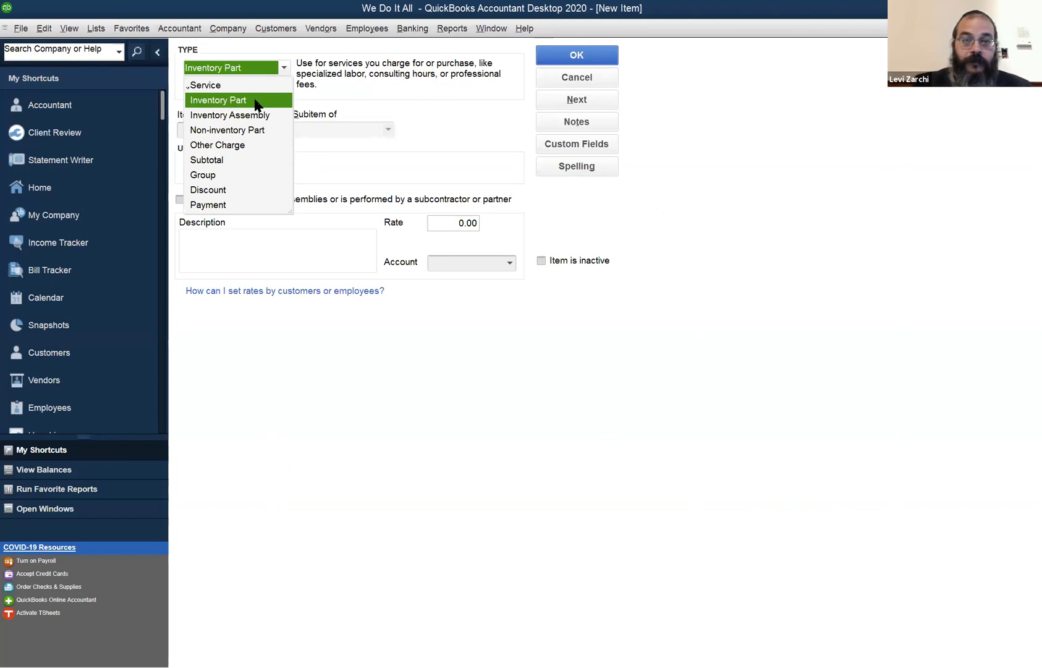
left_click(353, 103)
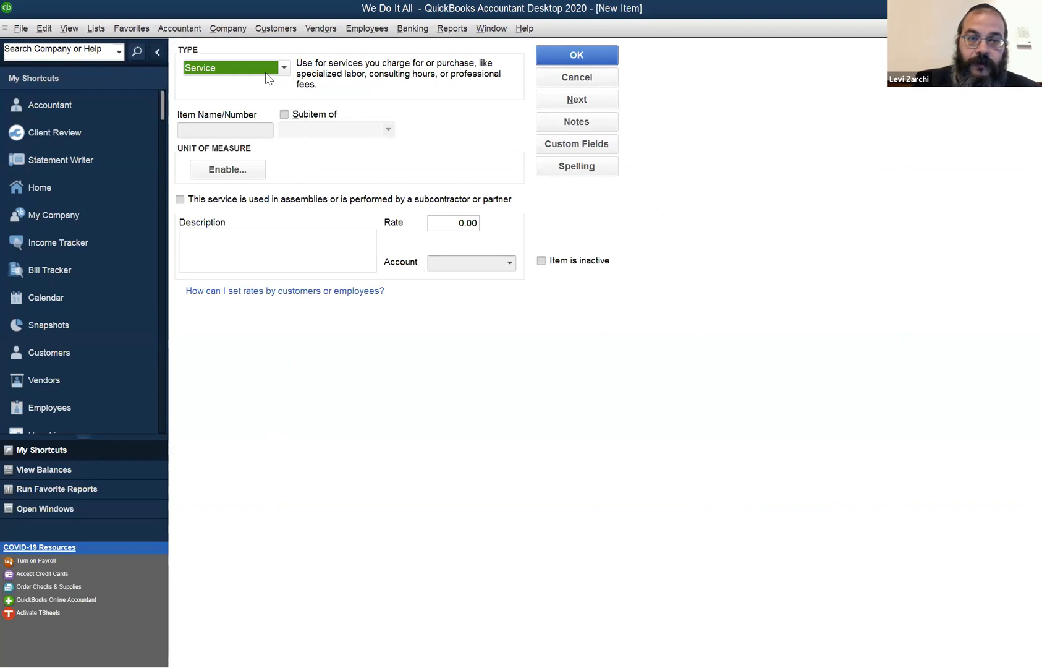
left_click(282, 68)
left_click(252, 102)
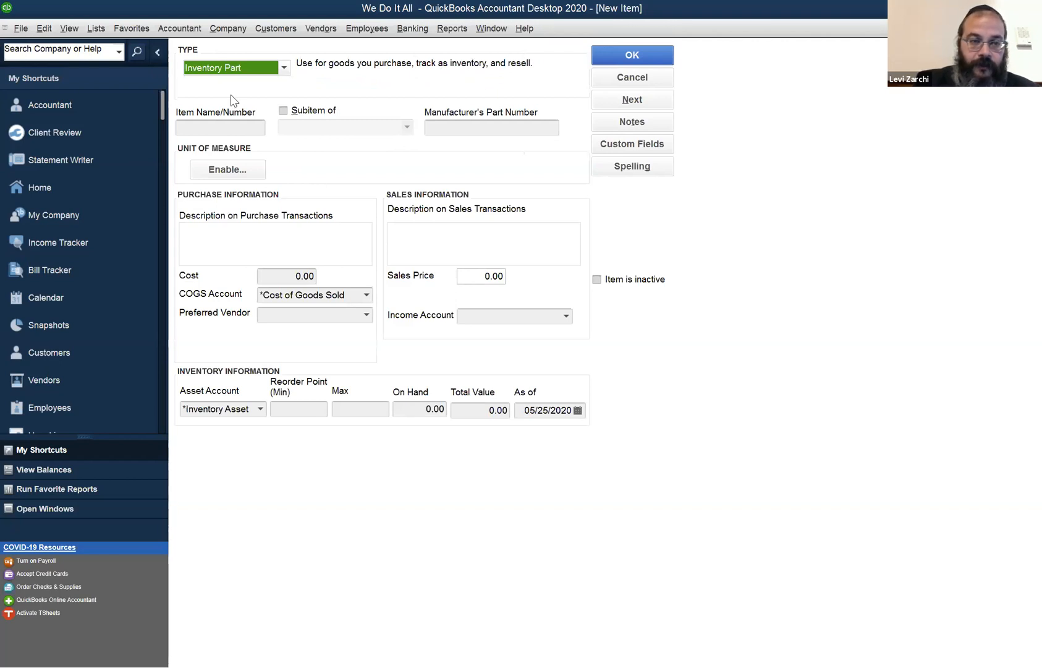
Look over the name, COGS account, purchase description and sales description fields of the new inventory part, and cancel the item.
left_click(224, 128)
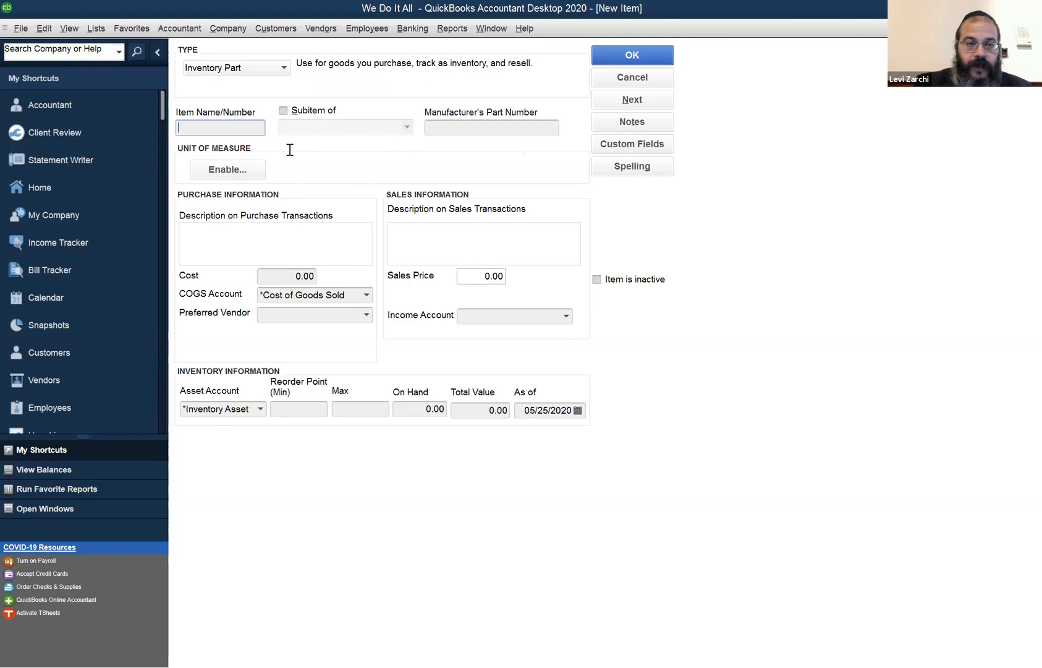
left_click(288, 298)
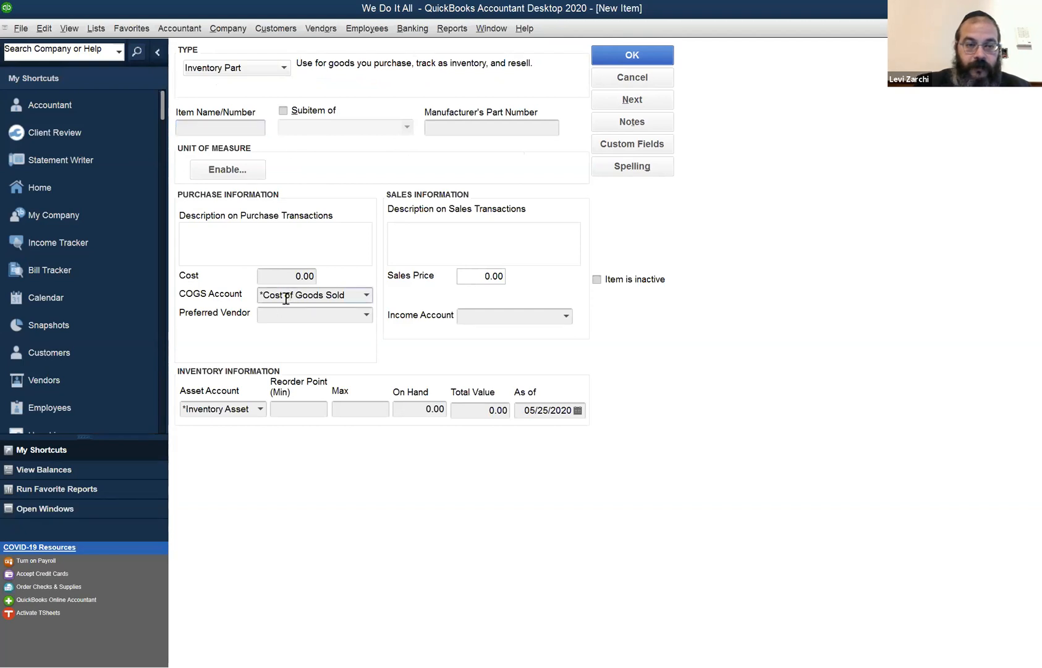
left_click(222, 234)
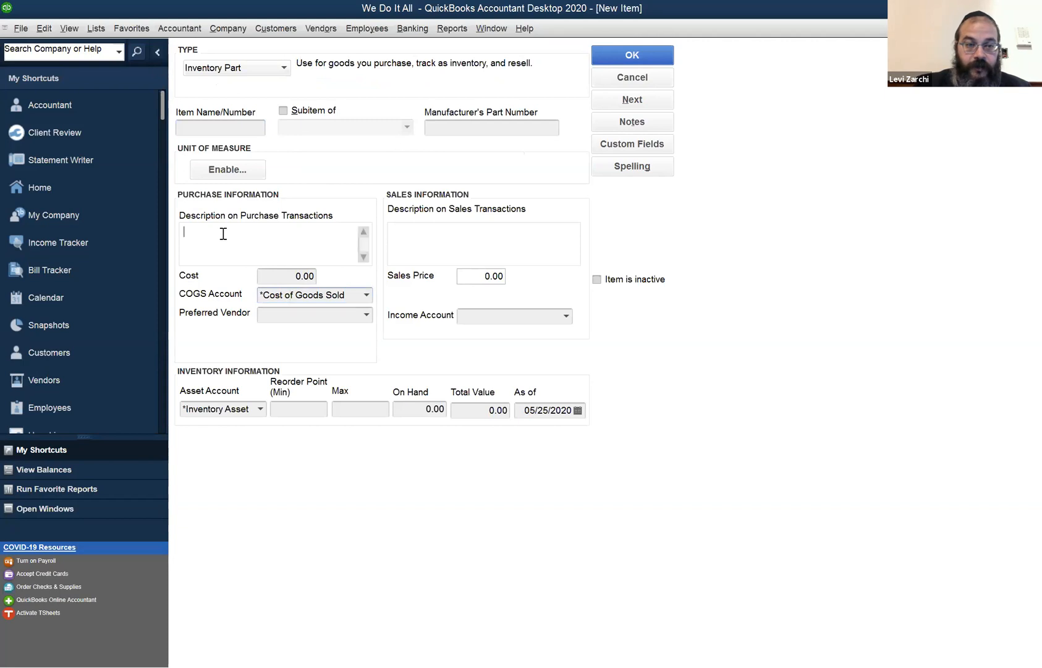
left_click(447, 232)
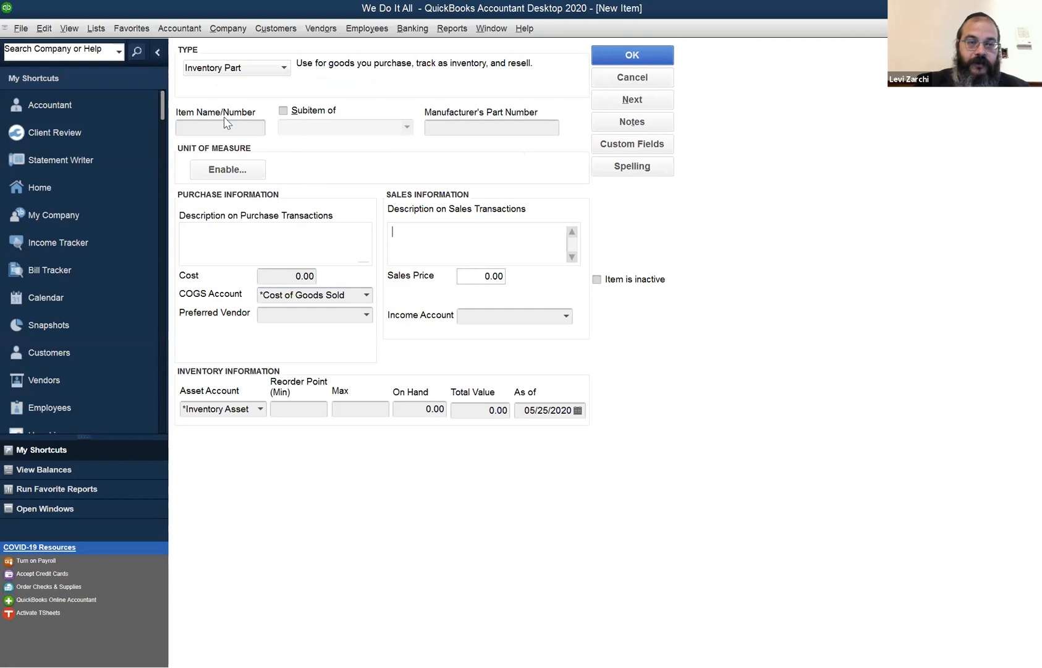
left_click(239, 245)
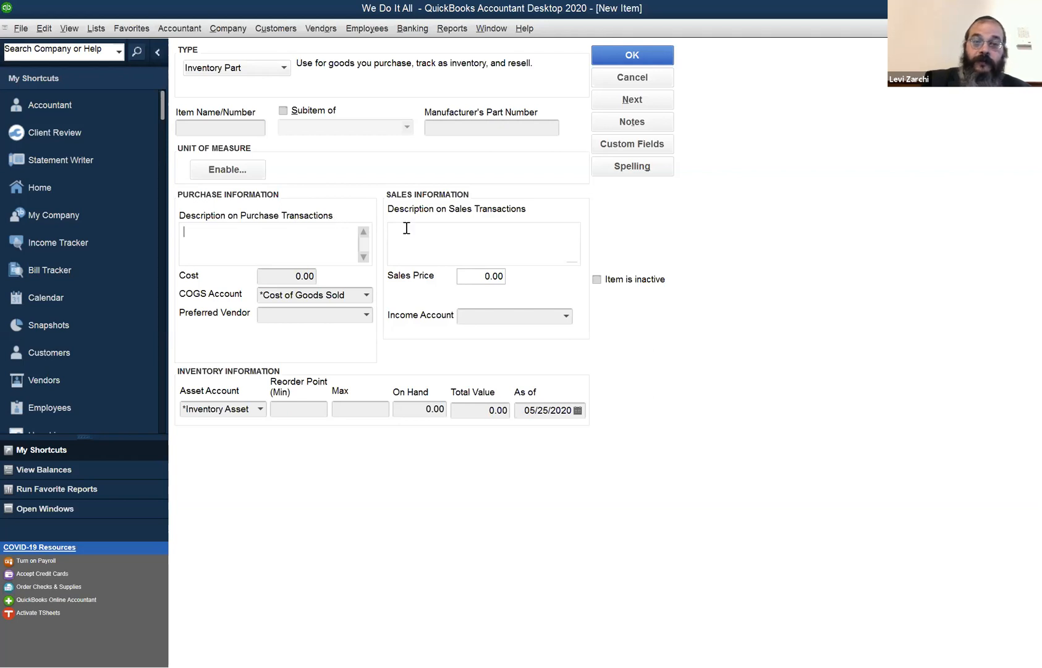
left_click(425, 235)
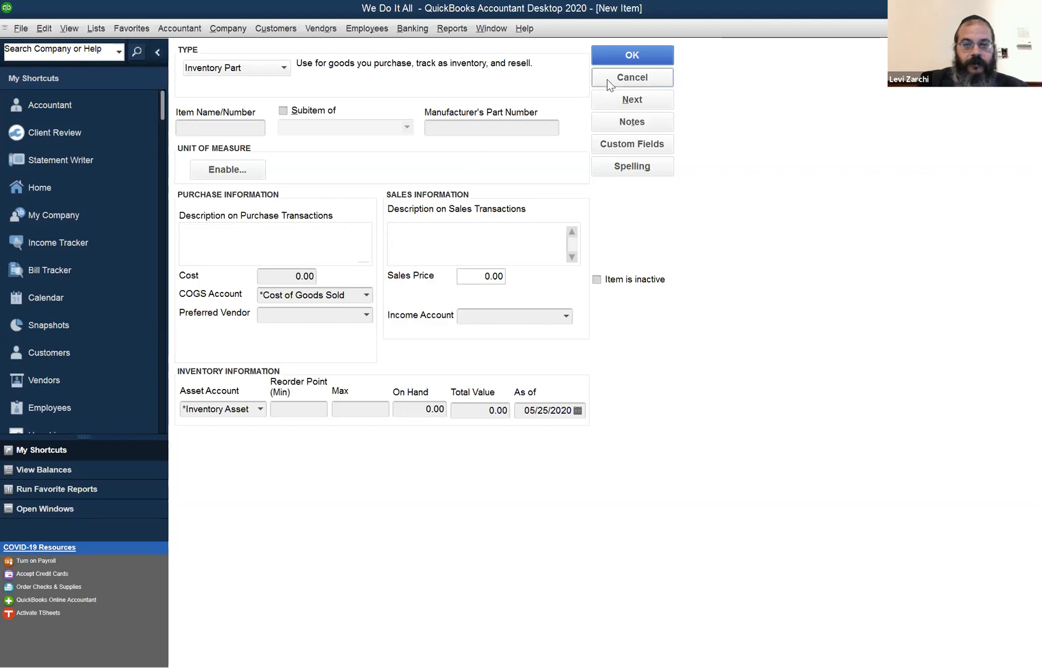
left_click(632, 78)
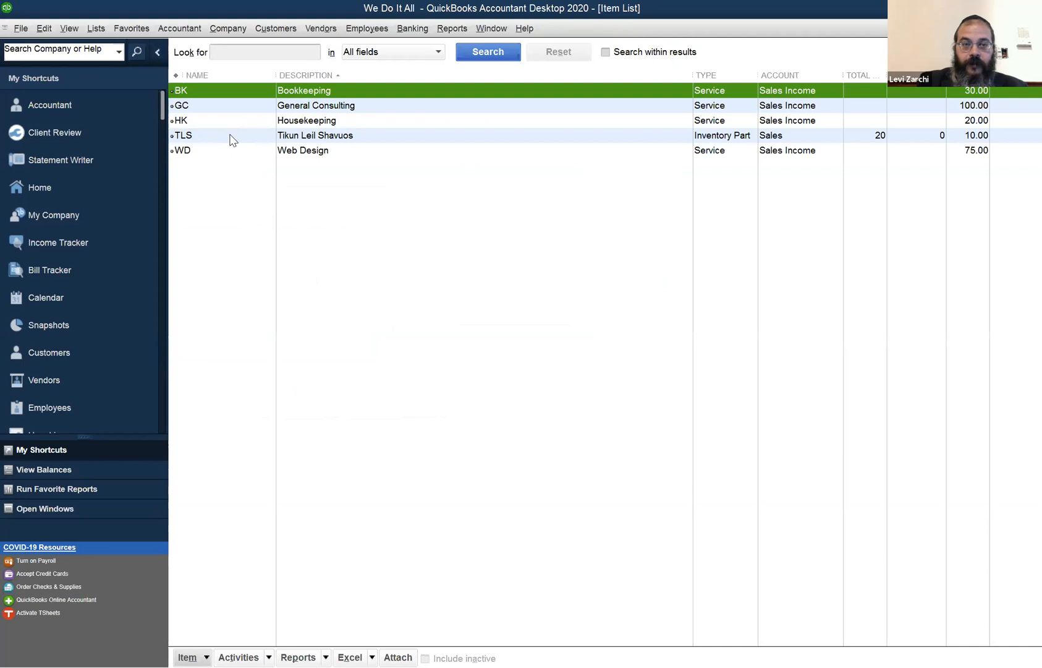
Open the existing TLS inventory part and examine its item name and sales description.
double_click(232, 135)
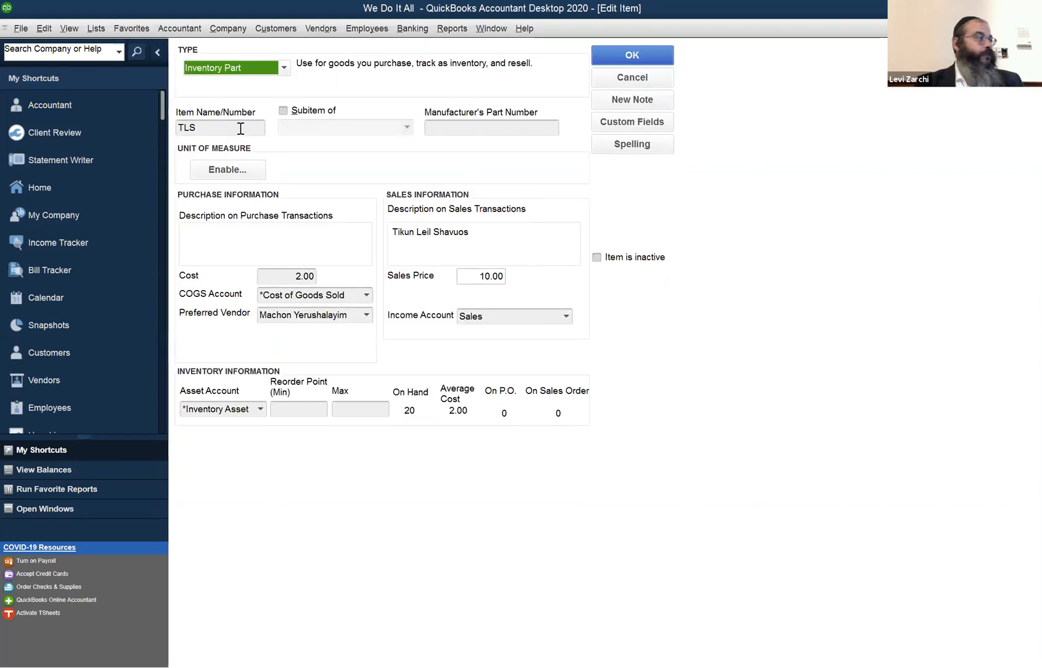
left_click(208, 130)
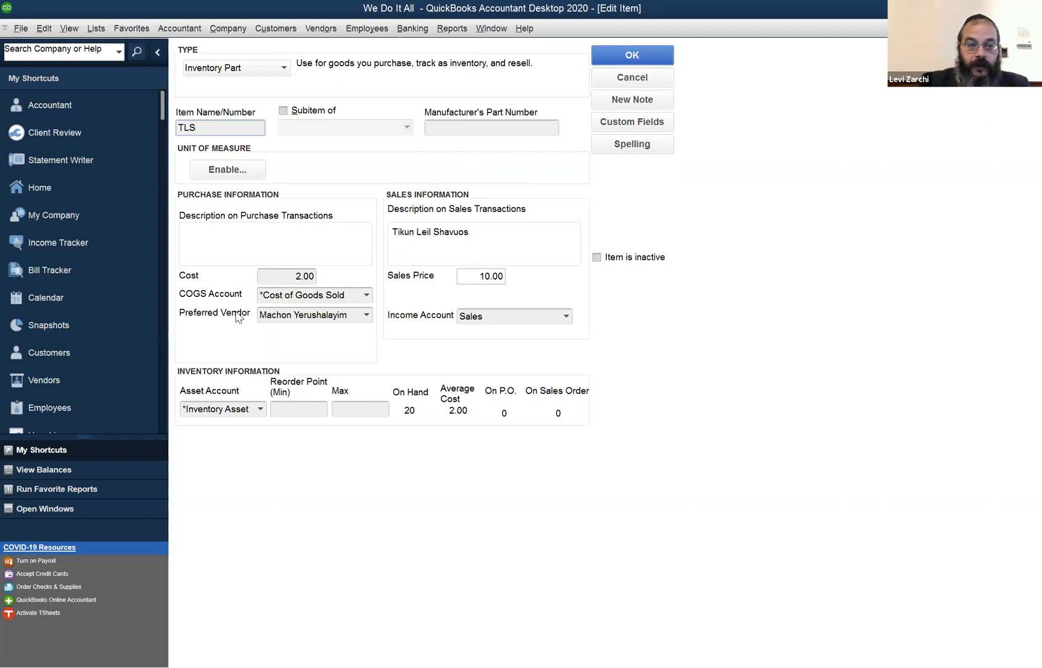
left_click(413, 249)
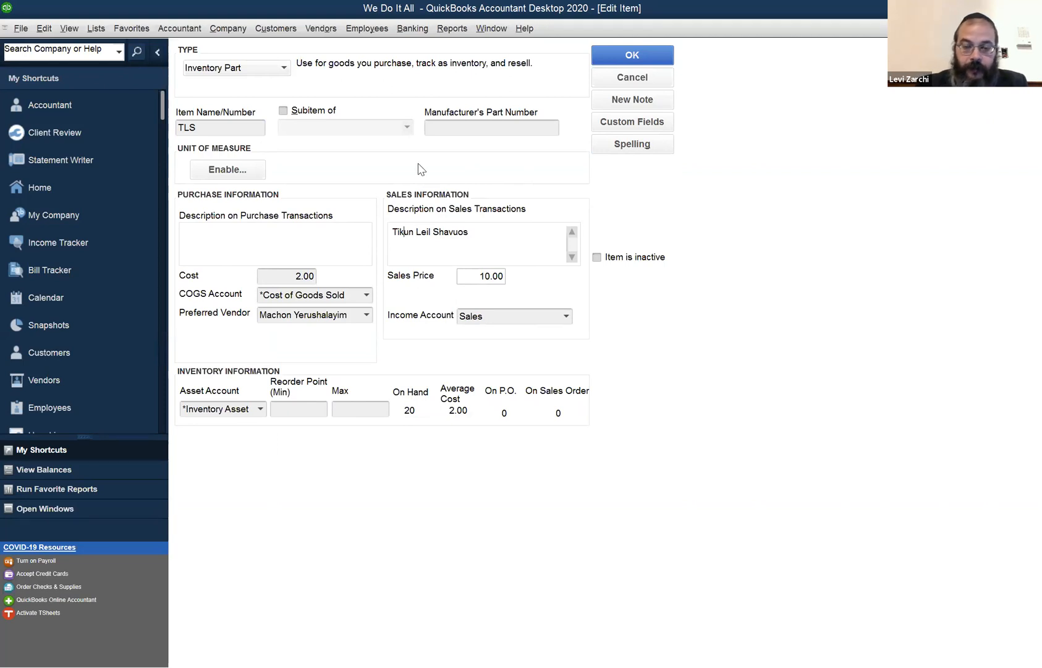
key("Home")
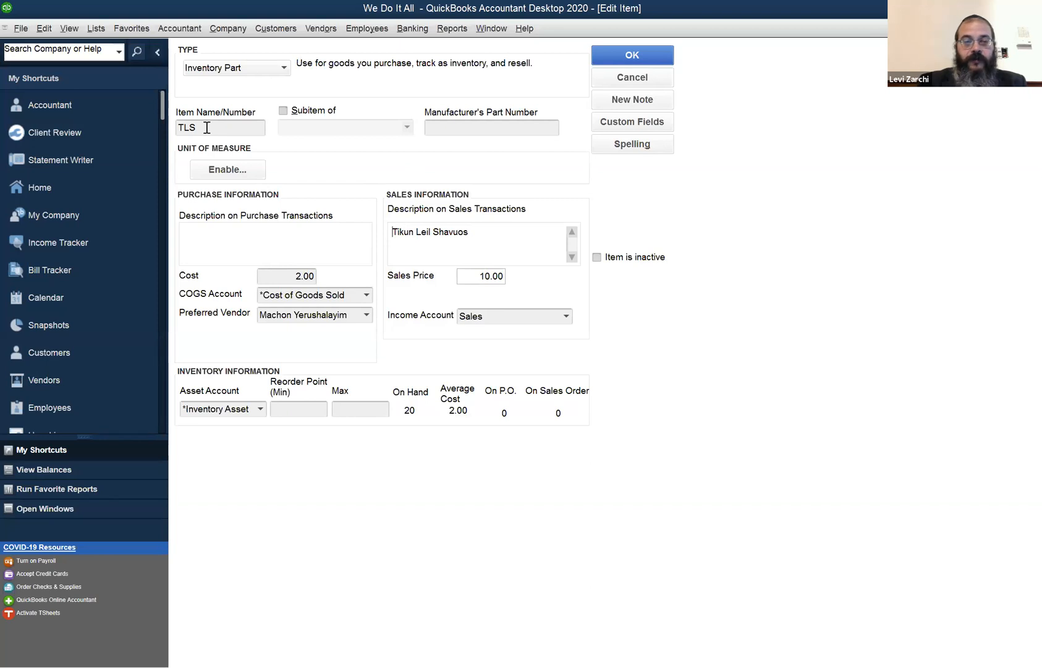
left_click_drag(405, 244, 407, 246)
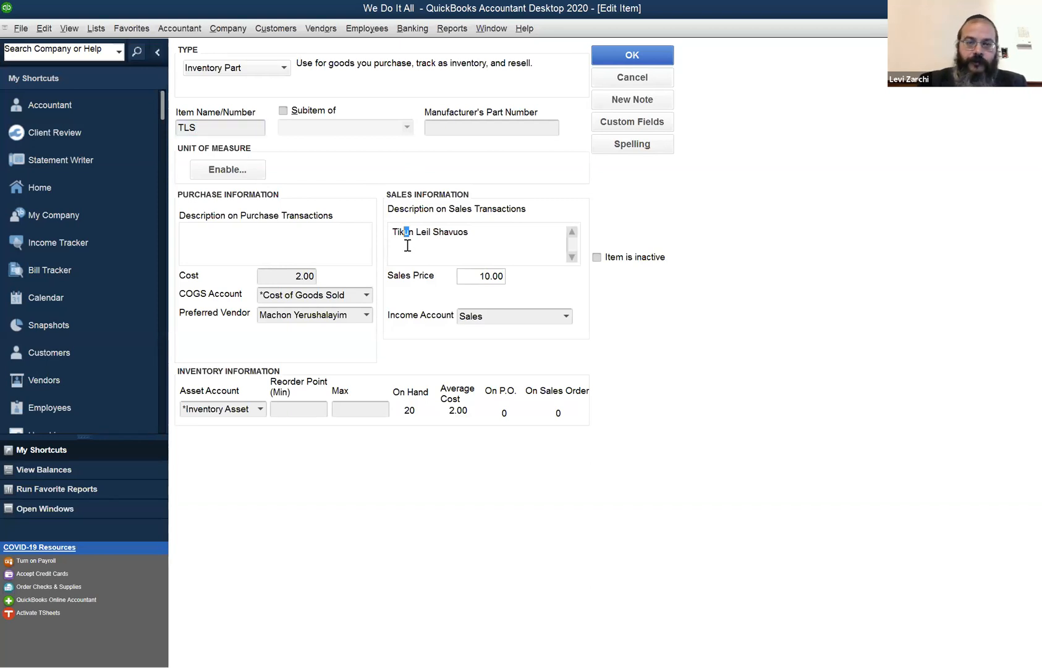
left_click(215, 127)
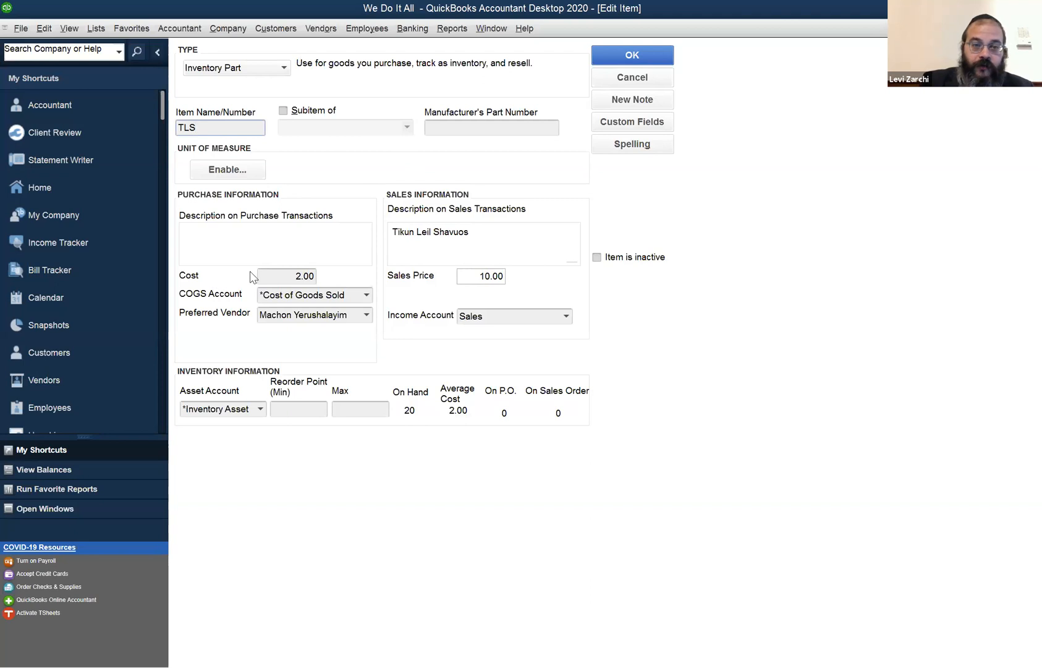
Review the TLS item's cost and sales price alongside its name and description, and close it without changes.
left_click(269, 276)
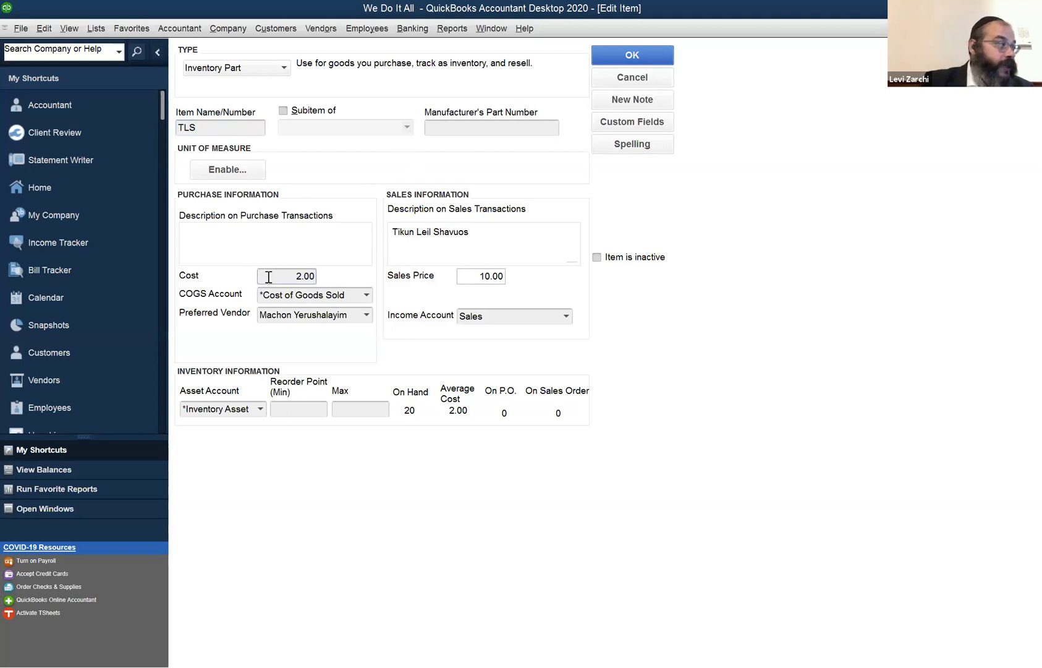
double_click(268, 277)
left_click(268, 277)
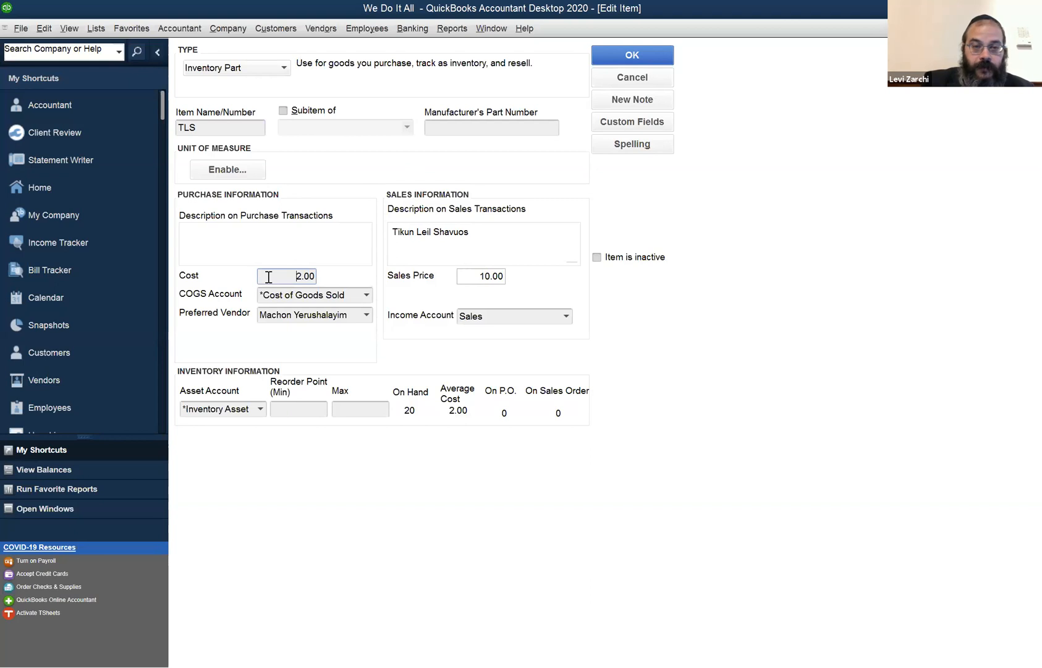
left_click(468, 281)
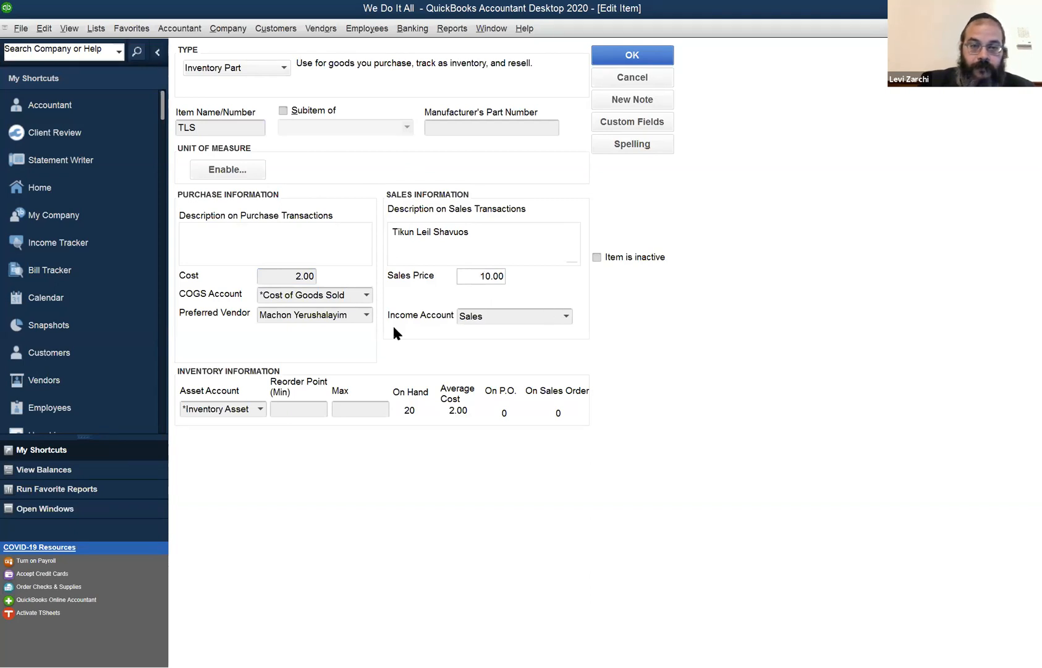
left_click(241, 128)
left_click(471, 235)
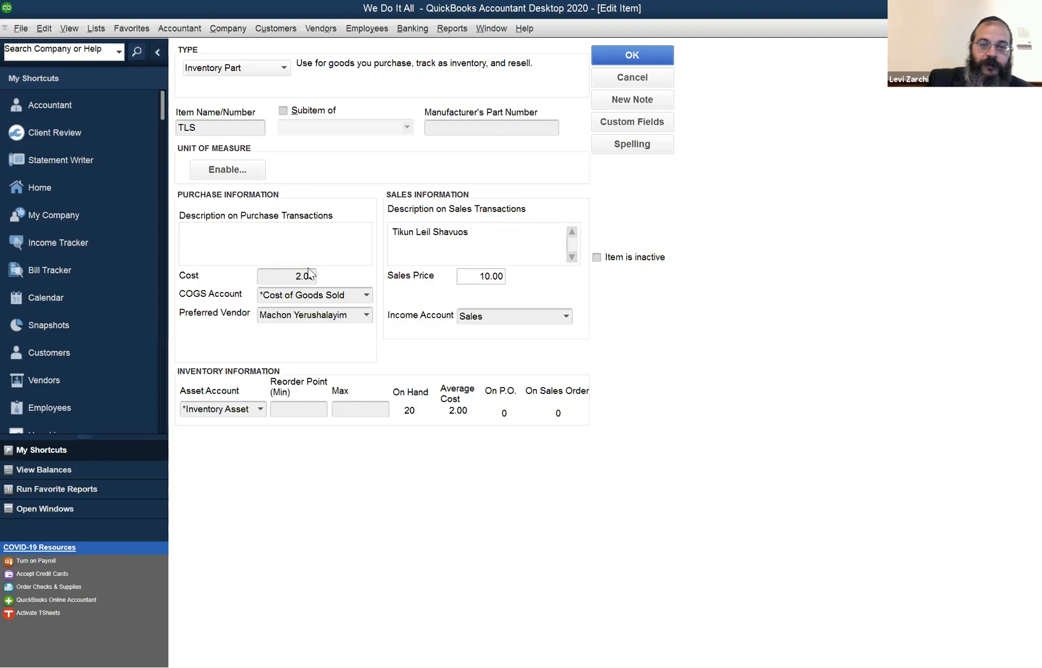
left_click(288, 273)
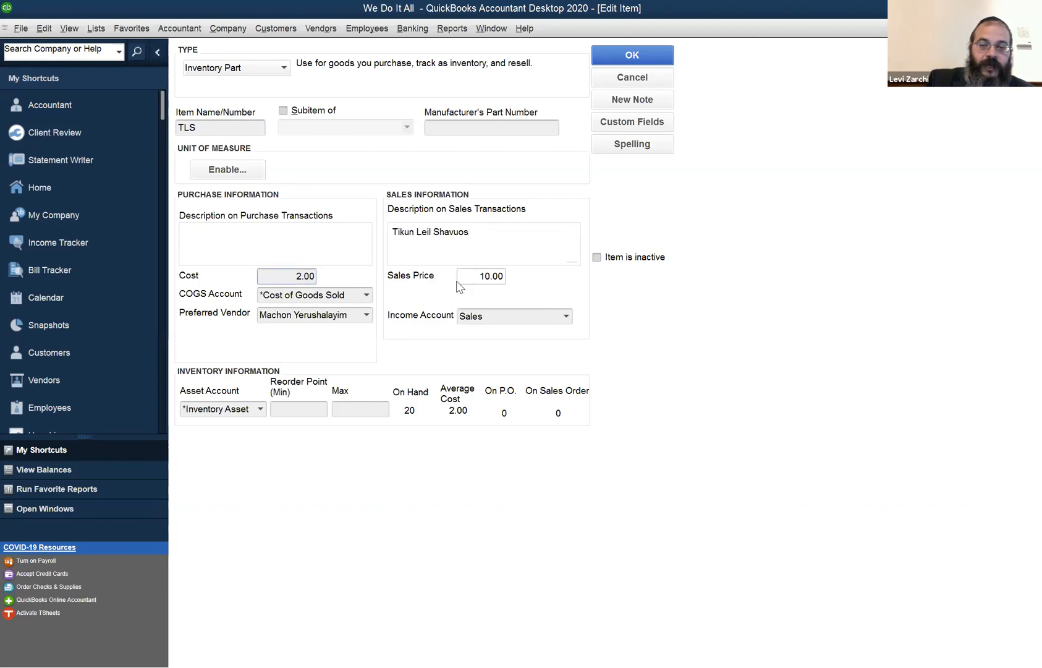
left_click(498, 275)
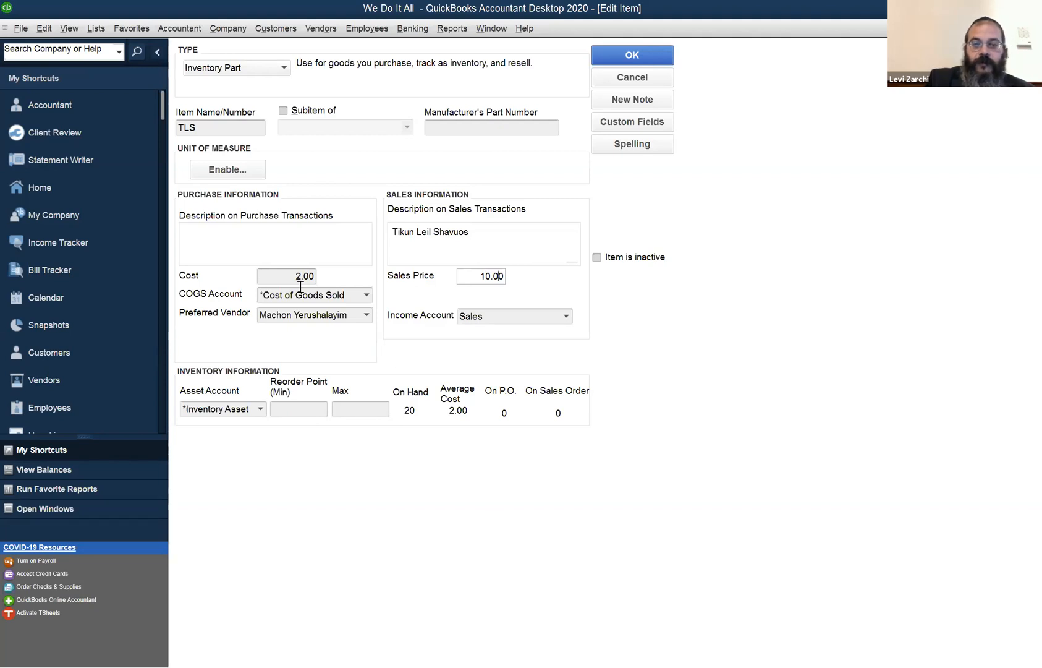
left_click(492, 278)
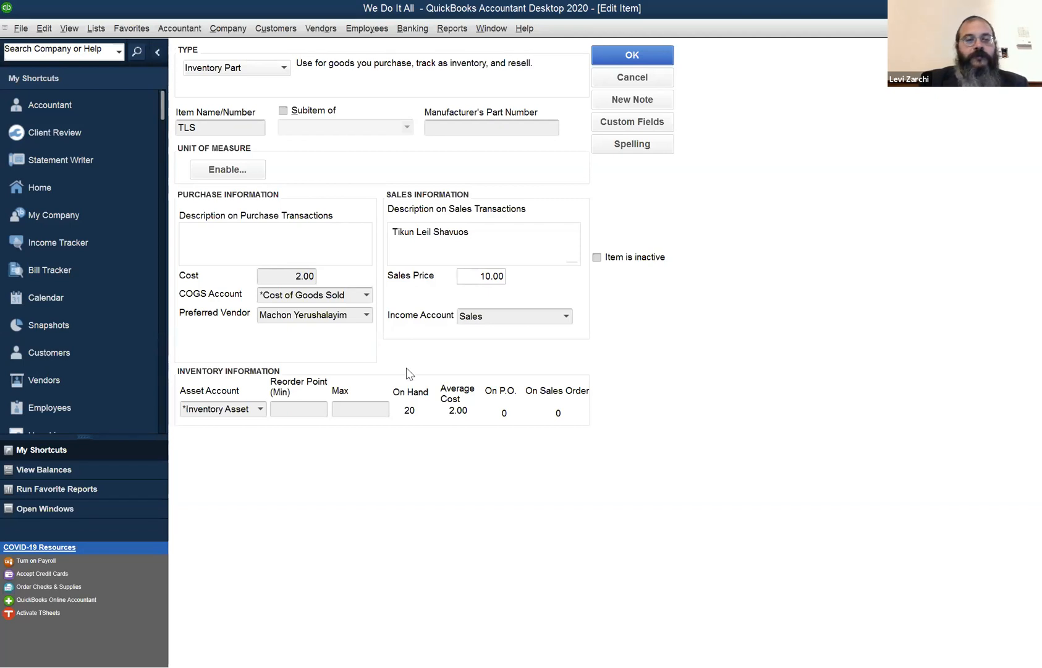
left_click(621, 79)
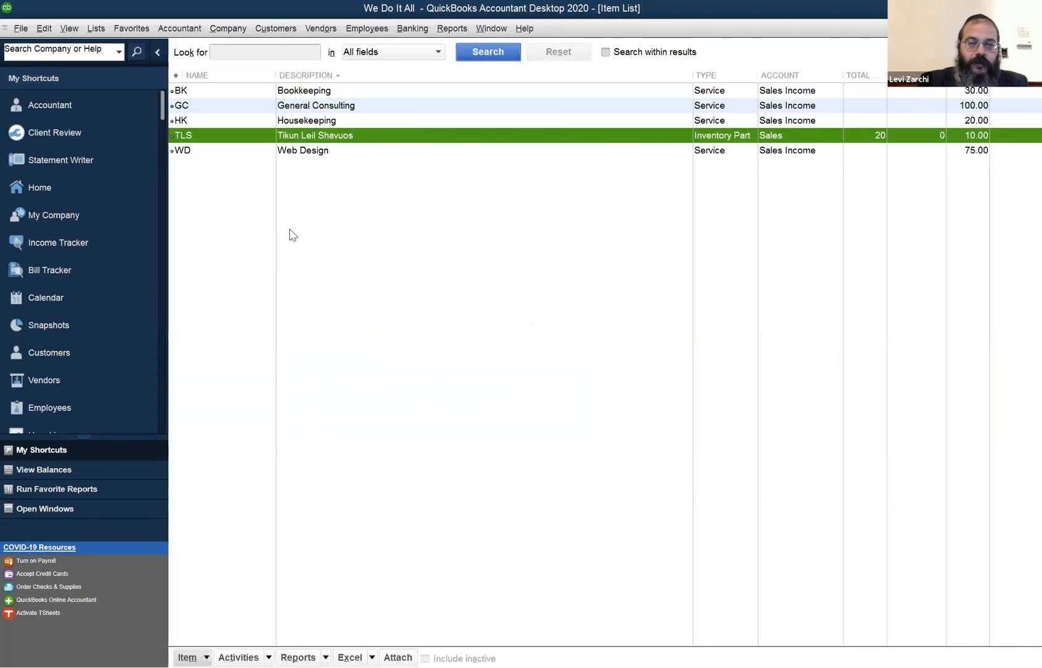
Start another new item of type Inventory Part and look over its on-hand quantity, cost and total value fields.
key("ctrl+n")
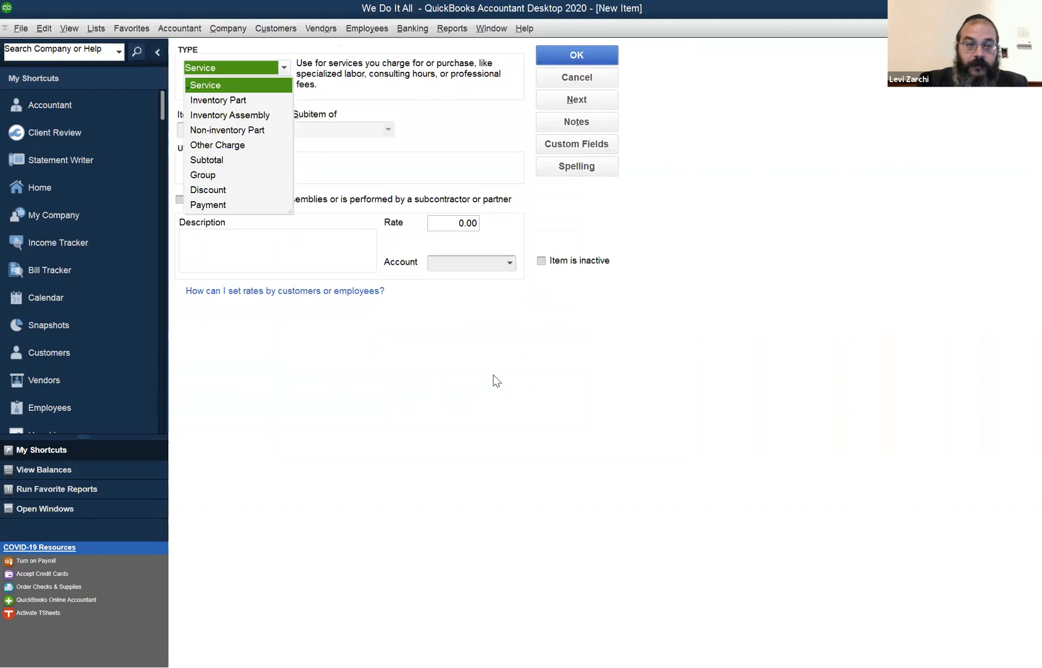
left_click(259, 101)
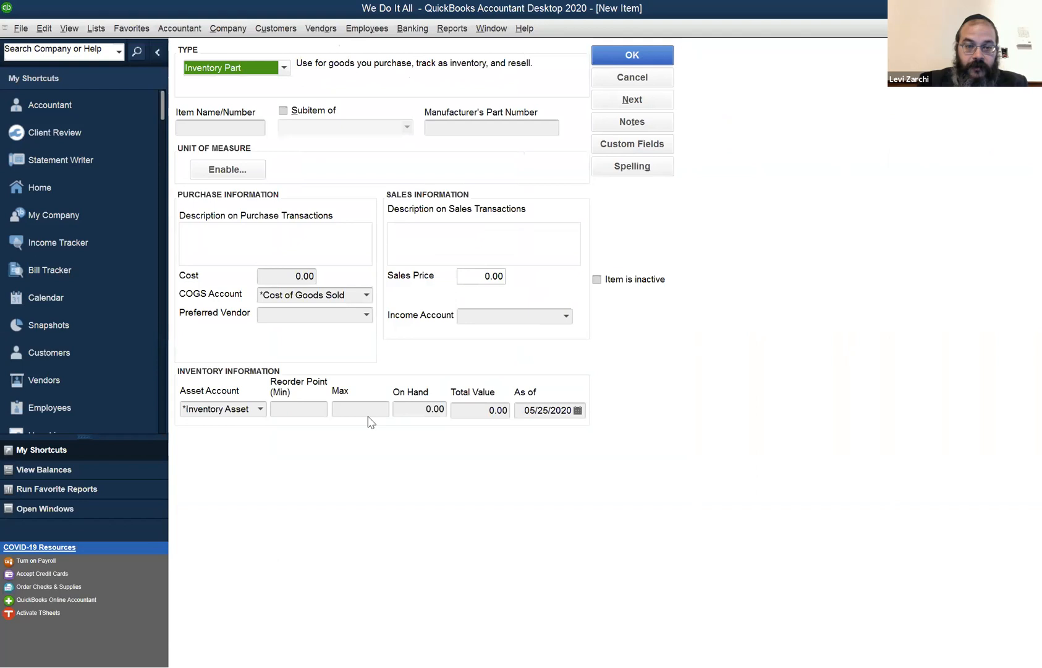
left_click(370, 416)
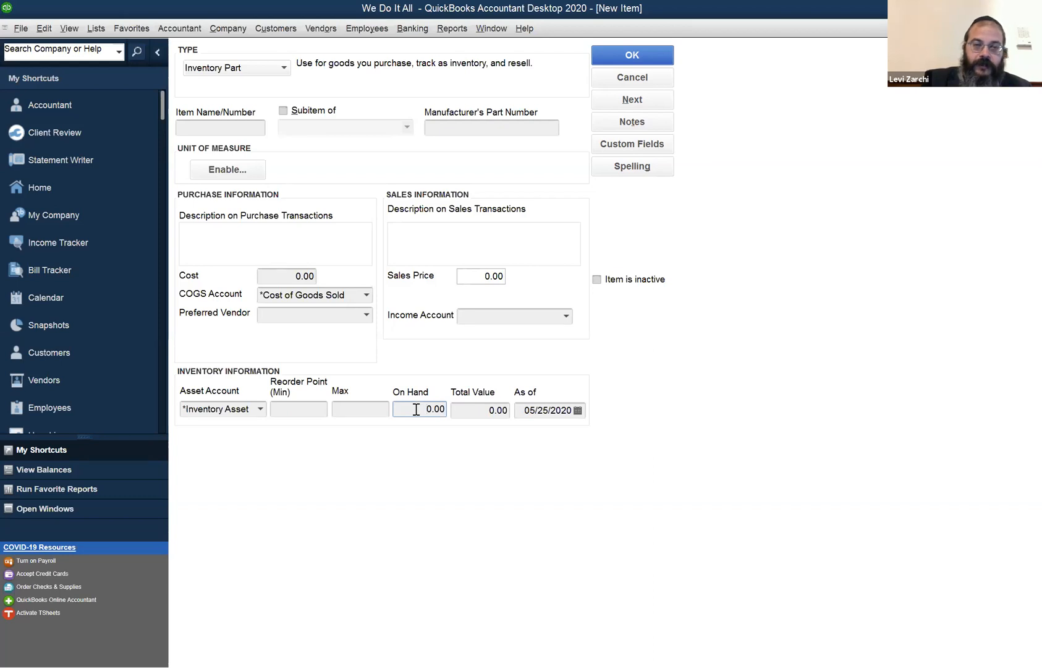
left_click(282, 281)
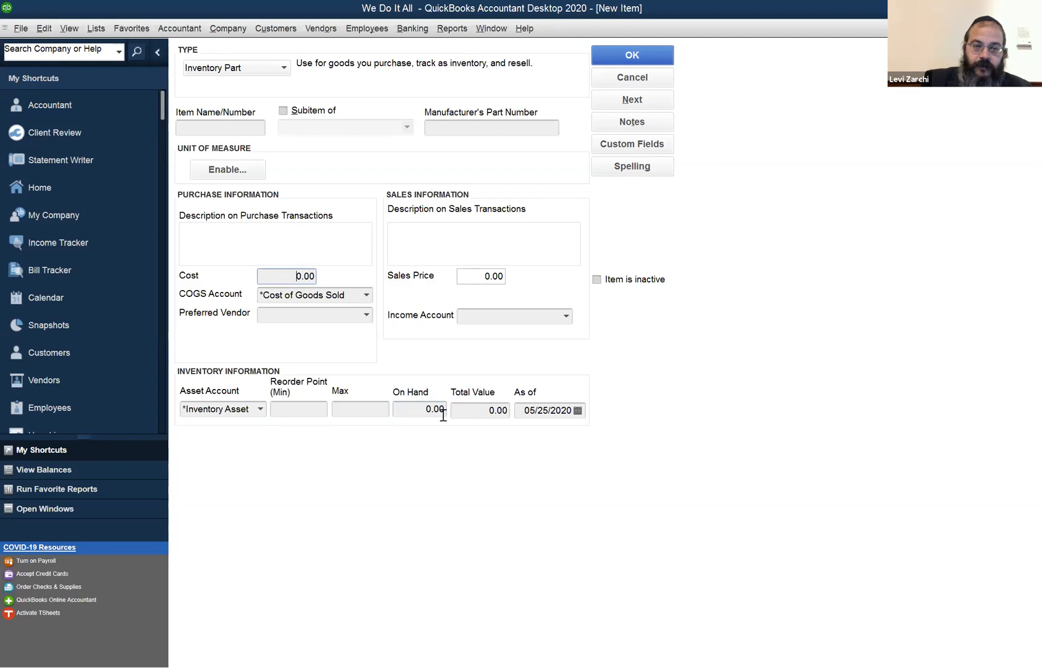
left_click(468, 411)
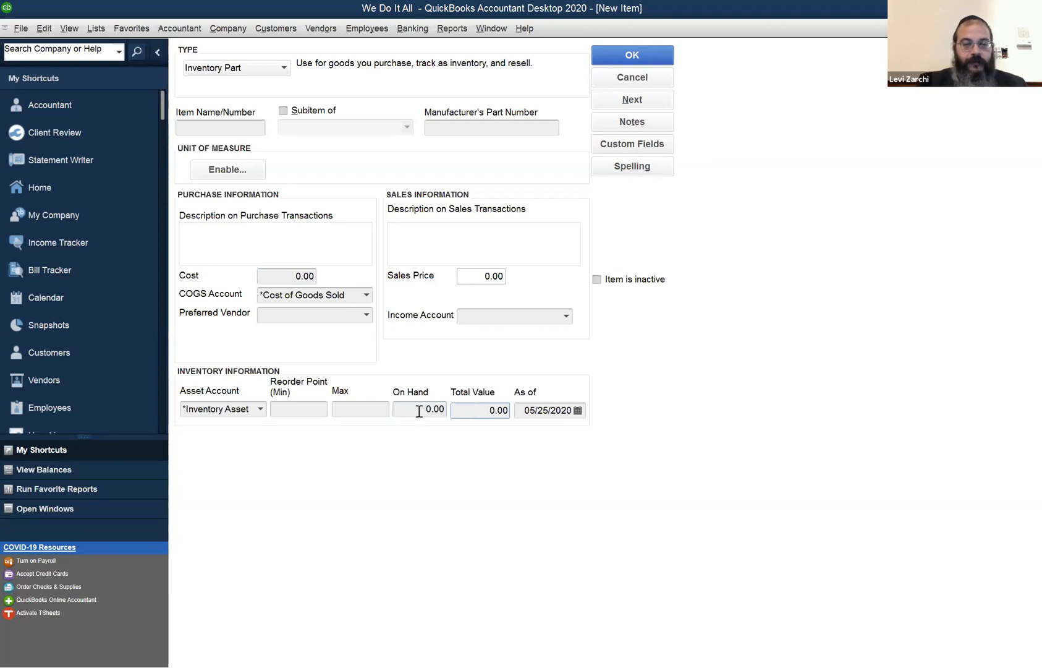
Name the new inventory part TLS and enter "Tikun Leil Shavuos" as its description on sales transactions.
left_click(230, 127)
type("TLS")
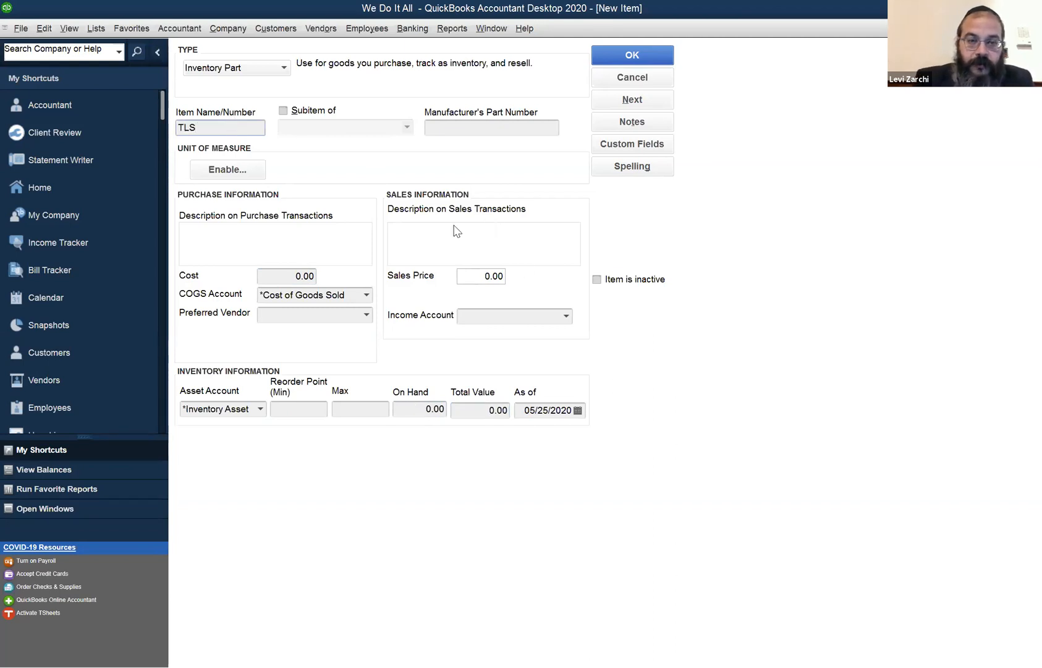
left_click(433, 237)
type("T")
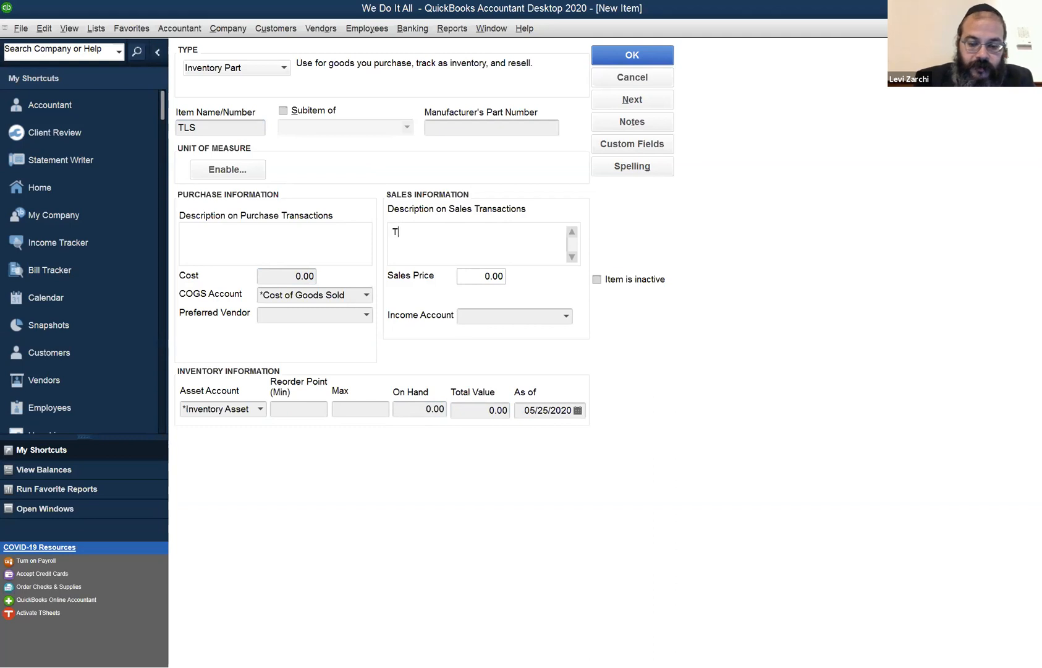
type("ikun eil")
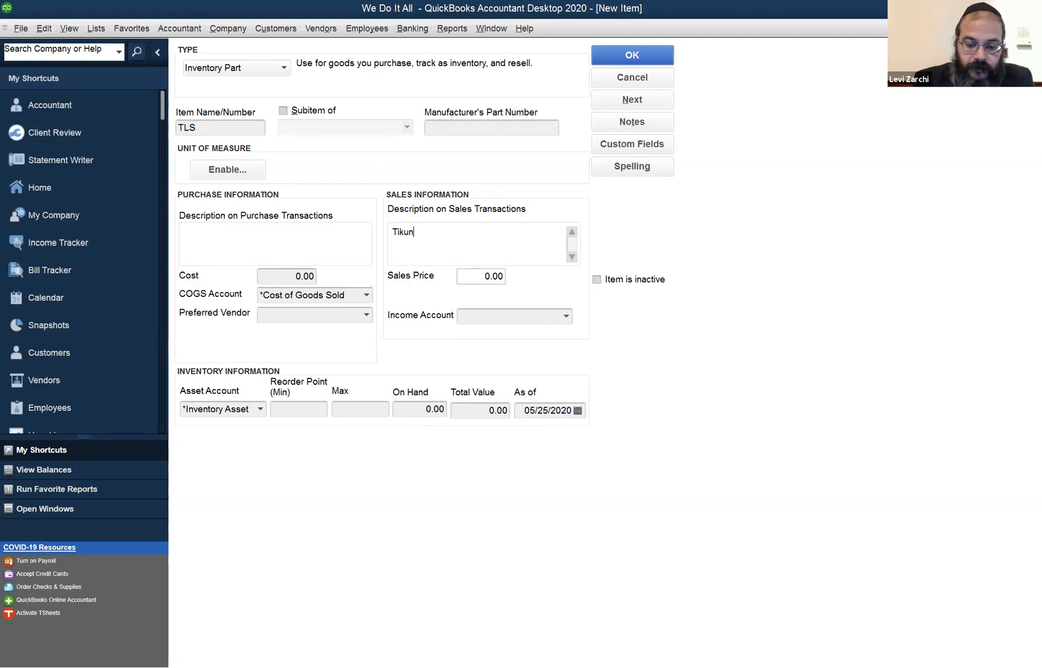
key("BackSpace")
key("BackSpace")
key("BackSpace")
key("BackSpace")
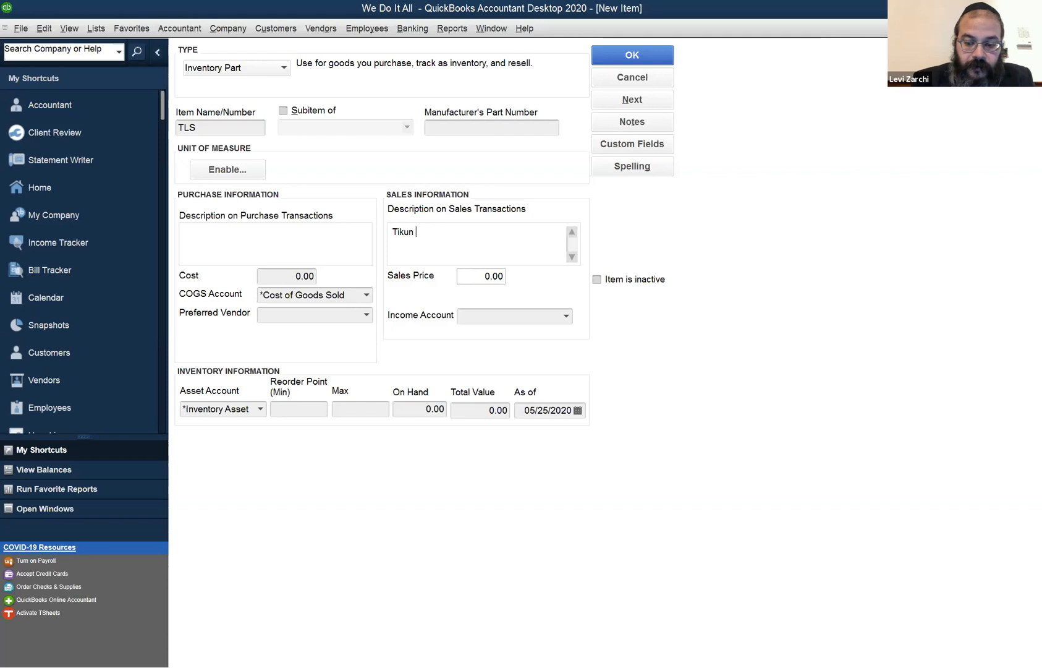
type("Leil sHAVUOS")
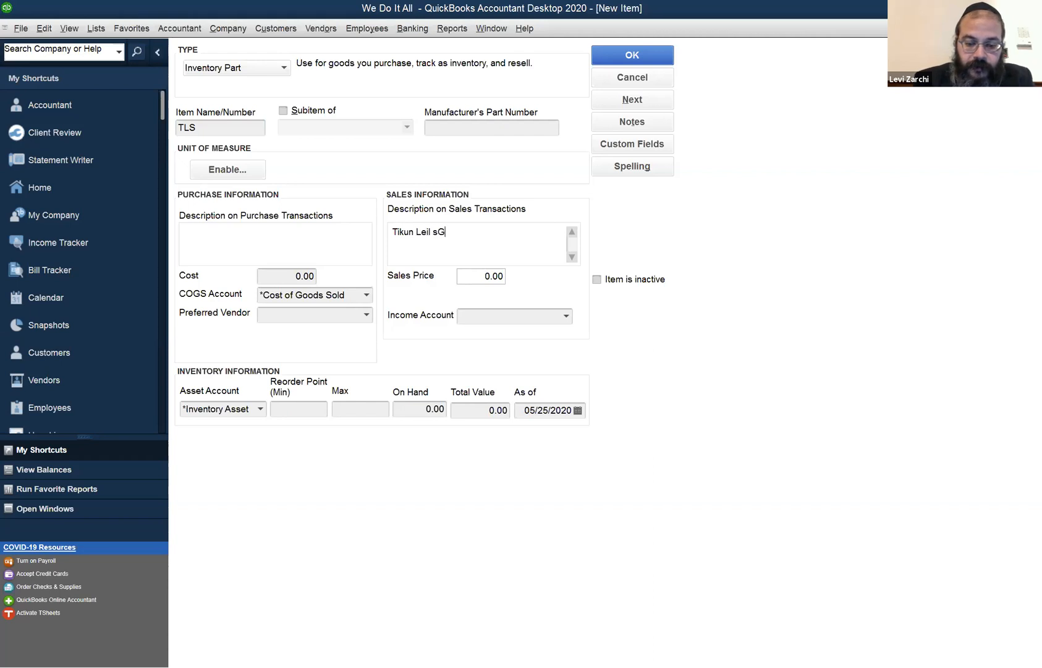
double_click(441, 235)
type("Shavuos")
key("Tab")
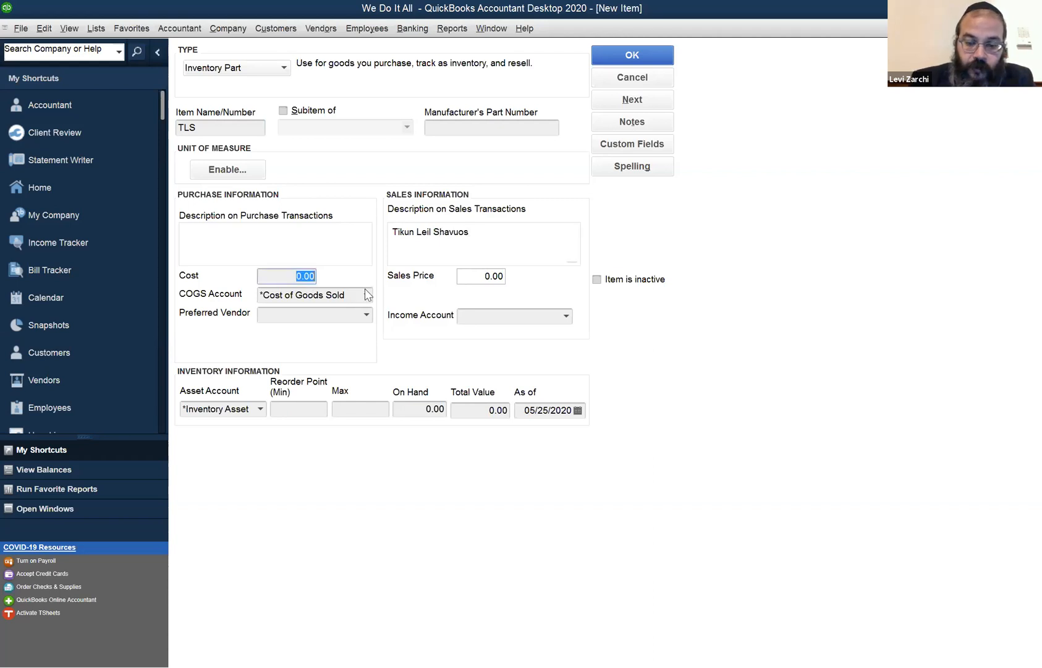
Set the new part's cost to 2.00, its sales price to 10.00 and its income account to Sales.
type("2")
key("Tab")
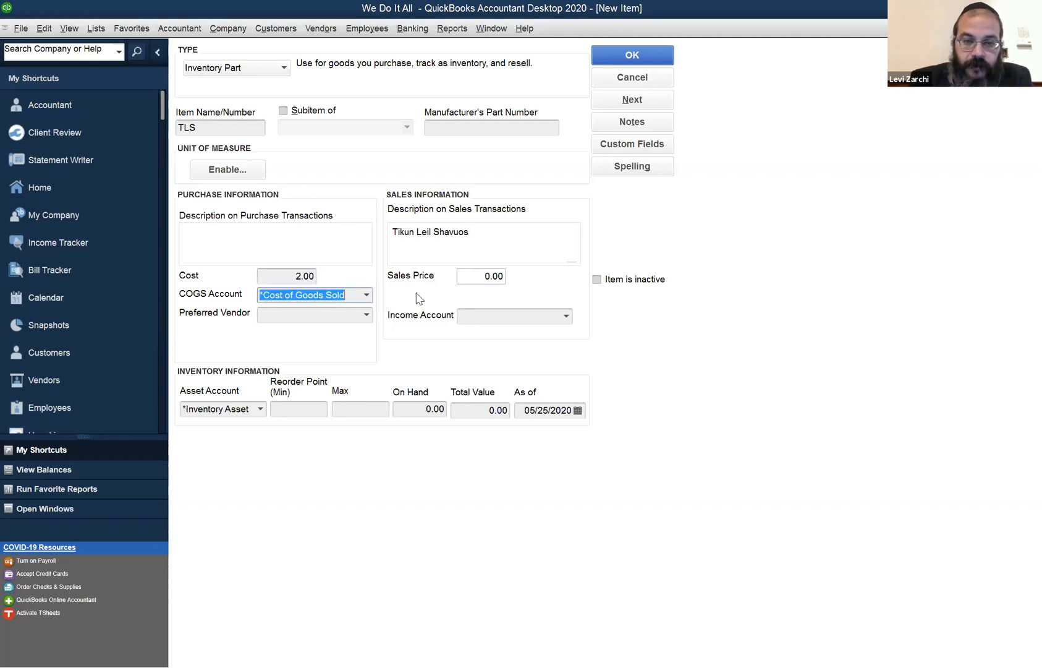
key("BackSpace")
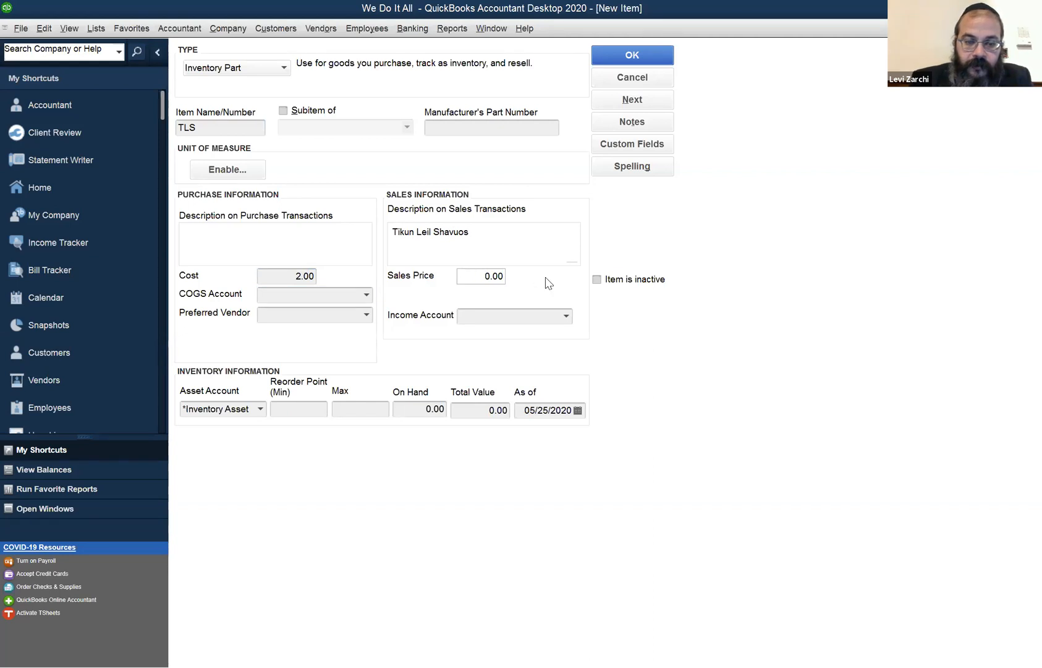
key("Tab")
type("10")
key("Tab")
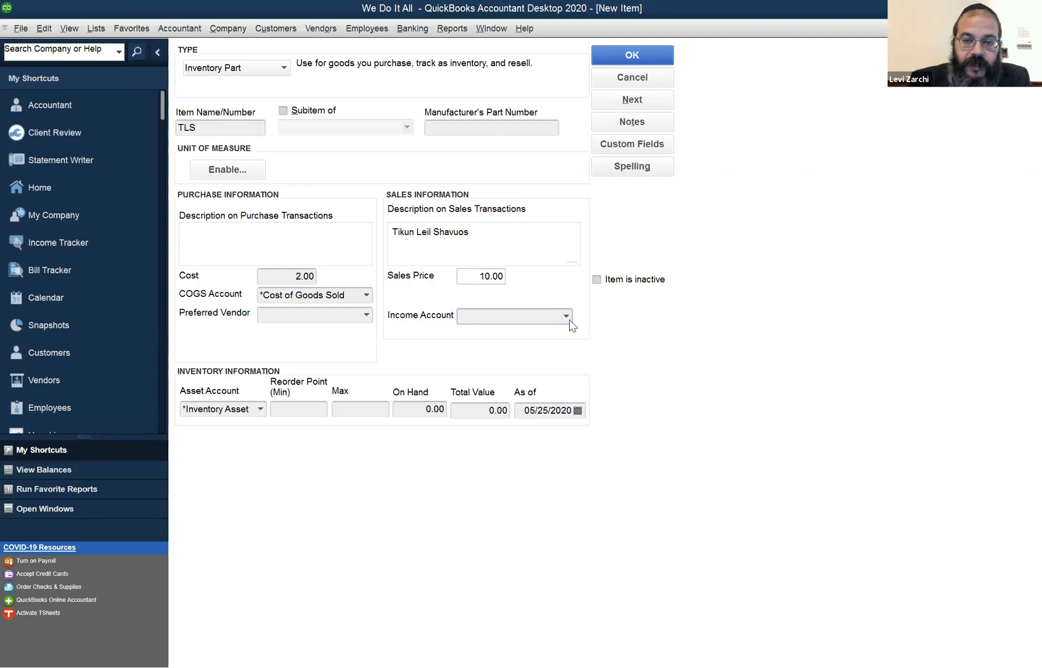
type("Sales")
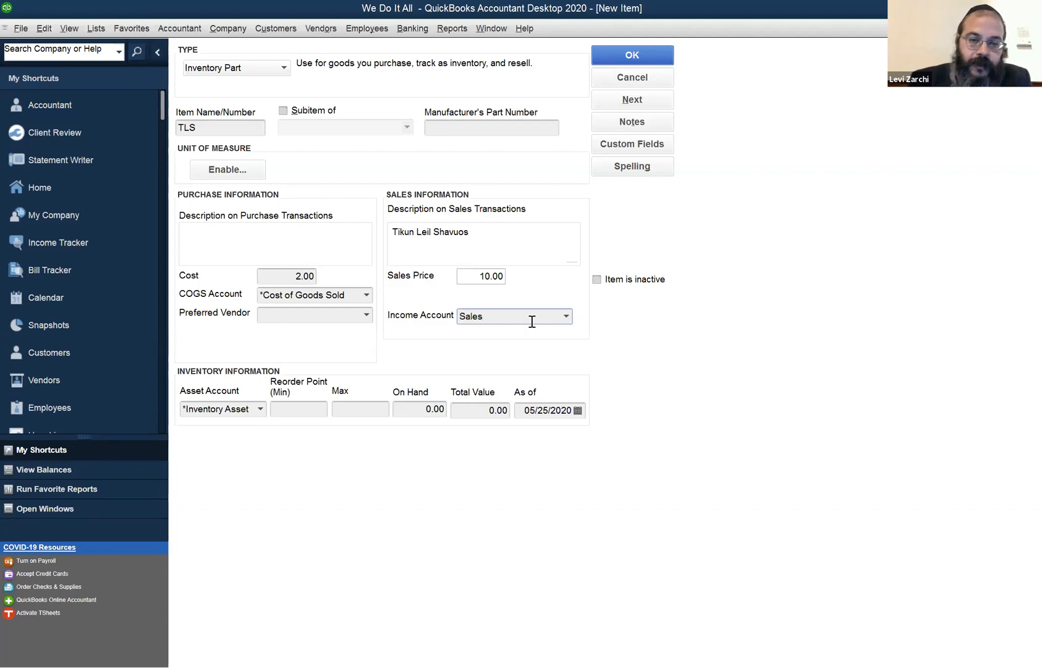
Set the new inventory part's on-hand quantity to 30.
left_click(426, 408)
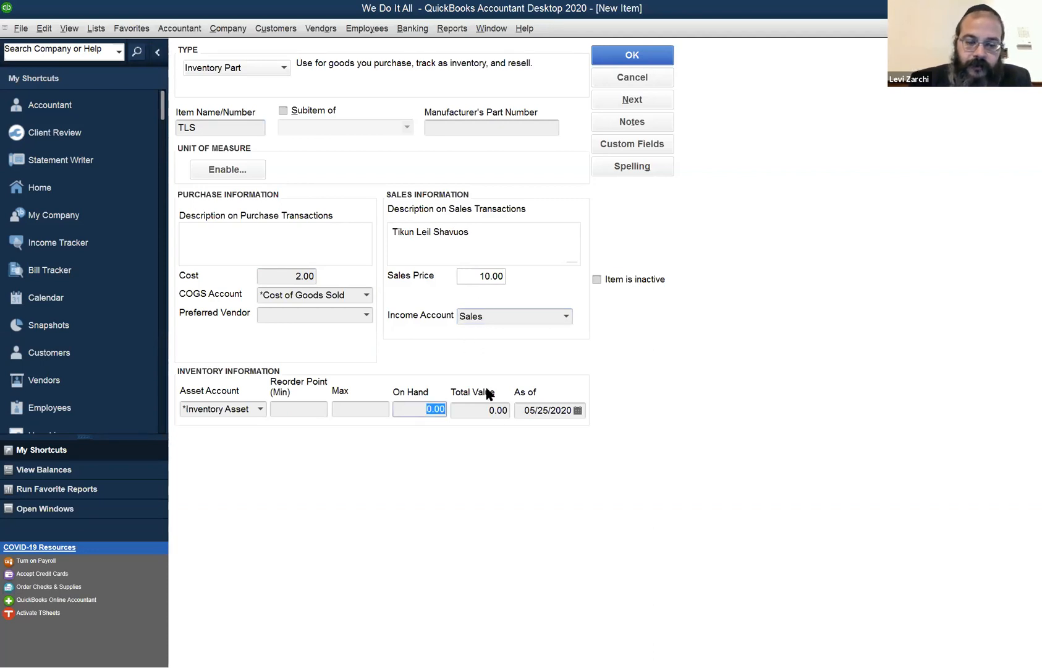
type("30")
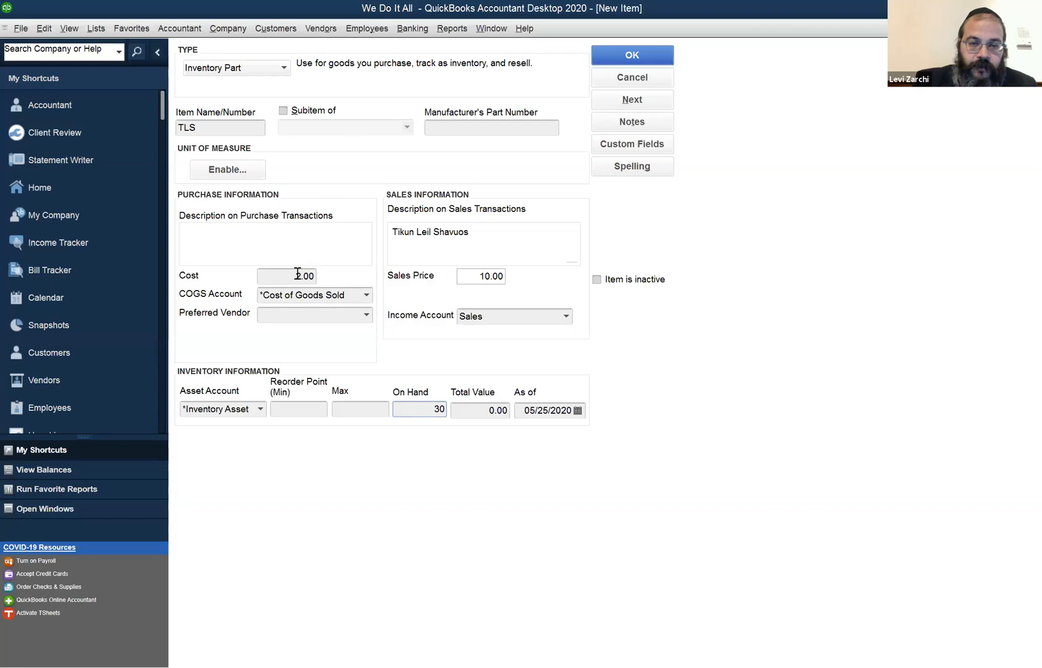
left_click(510, 315)
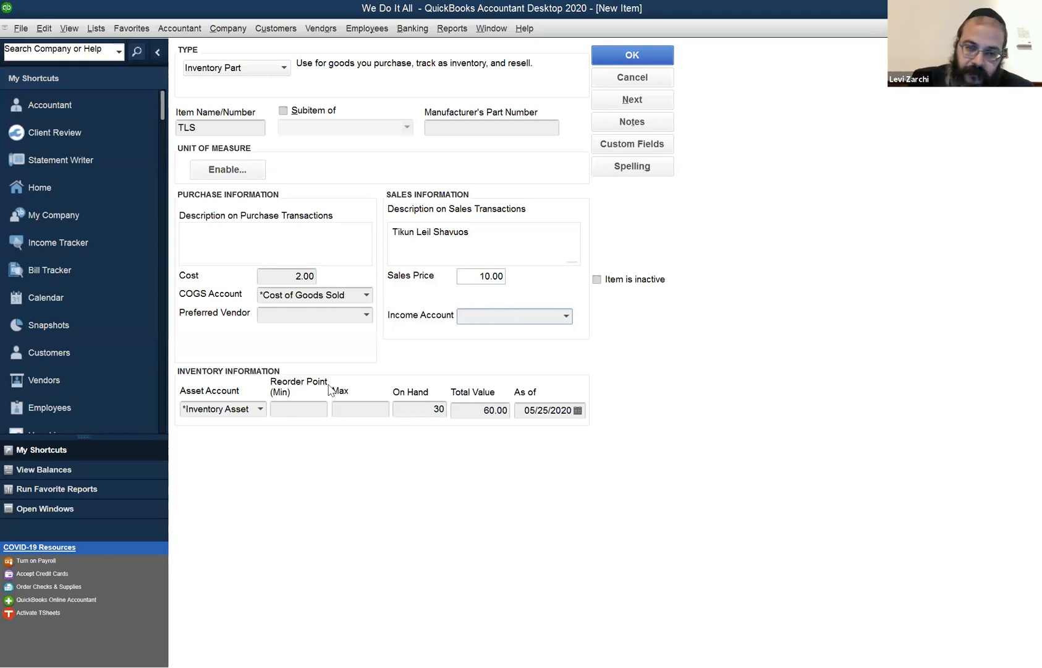
left_click(407, 412)
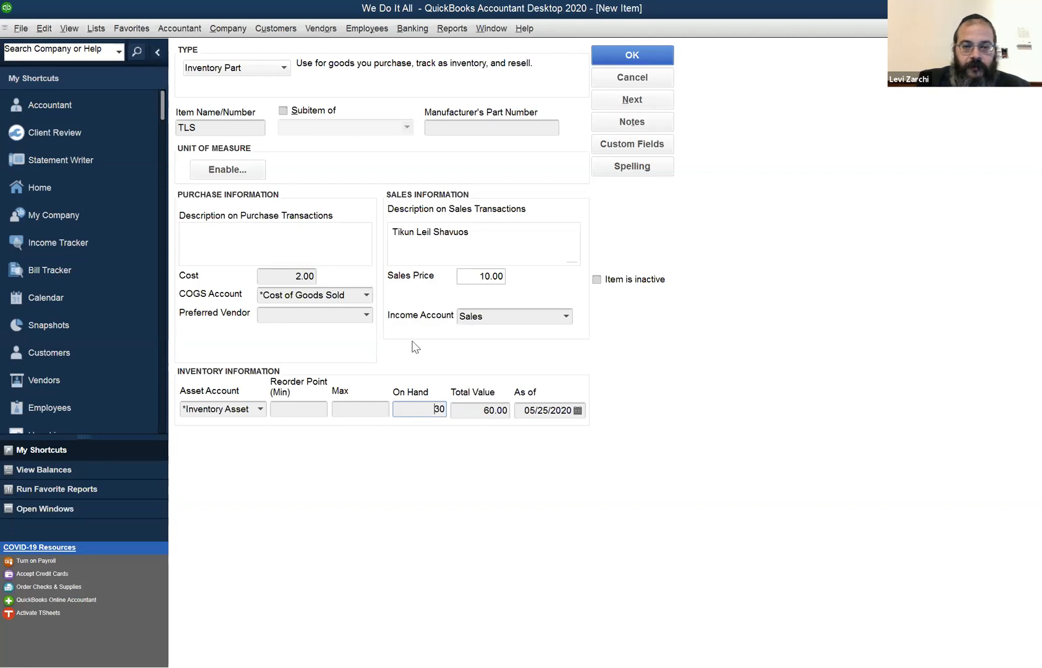
Look over the income account, on-hand quantity and total value of the new part, and close the item form.
left_click(629, 84)
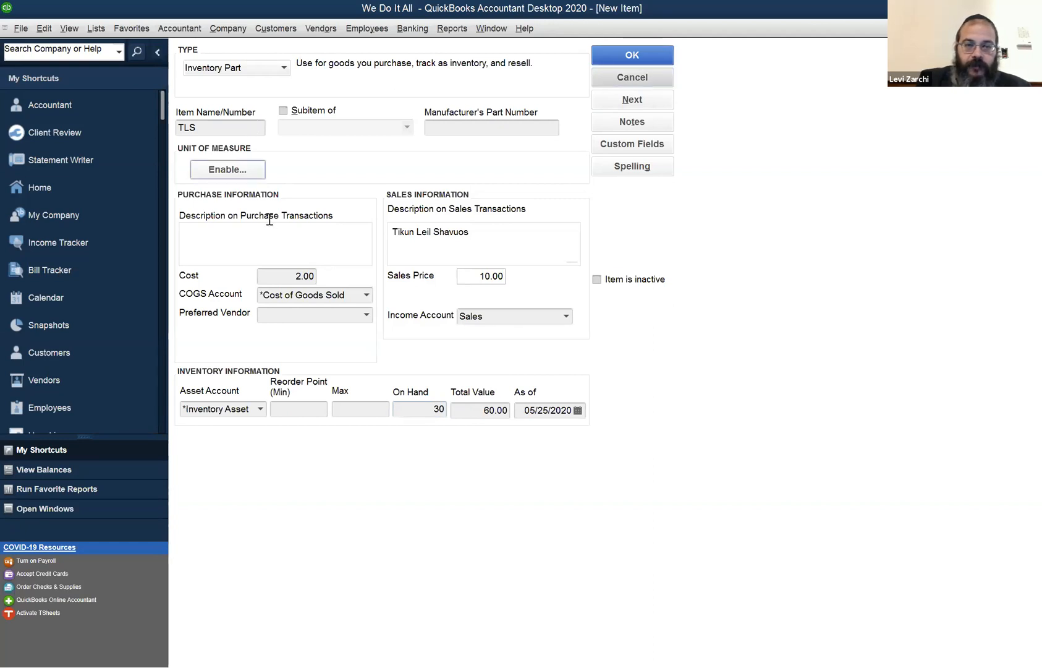
left_click(484, 325)
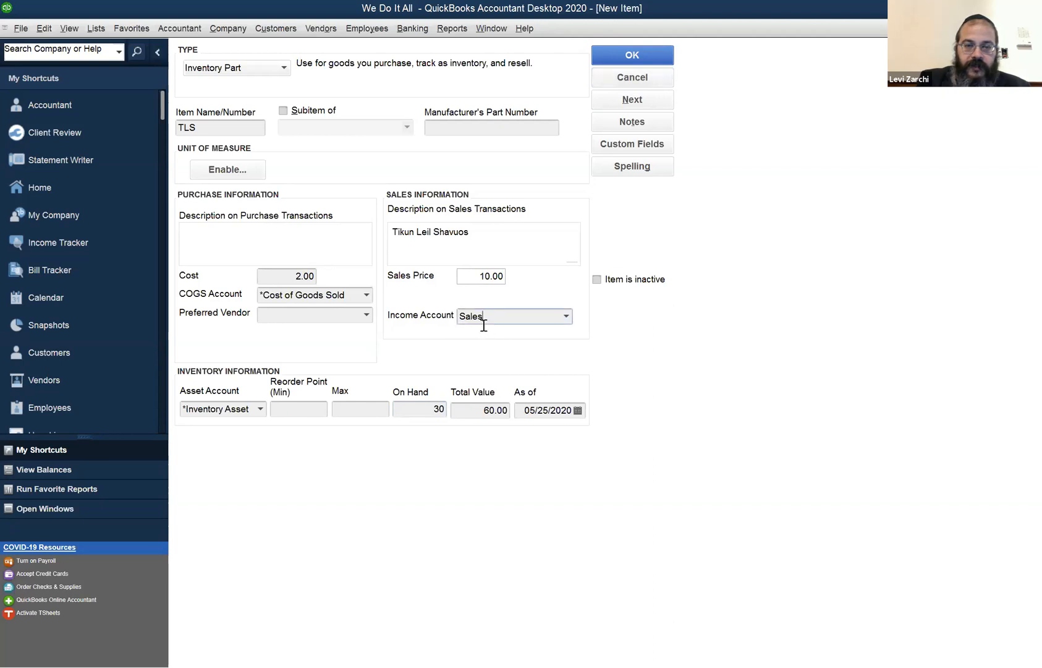
left_click(409, 406)
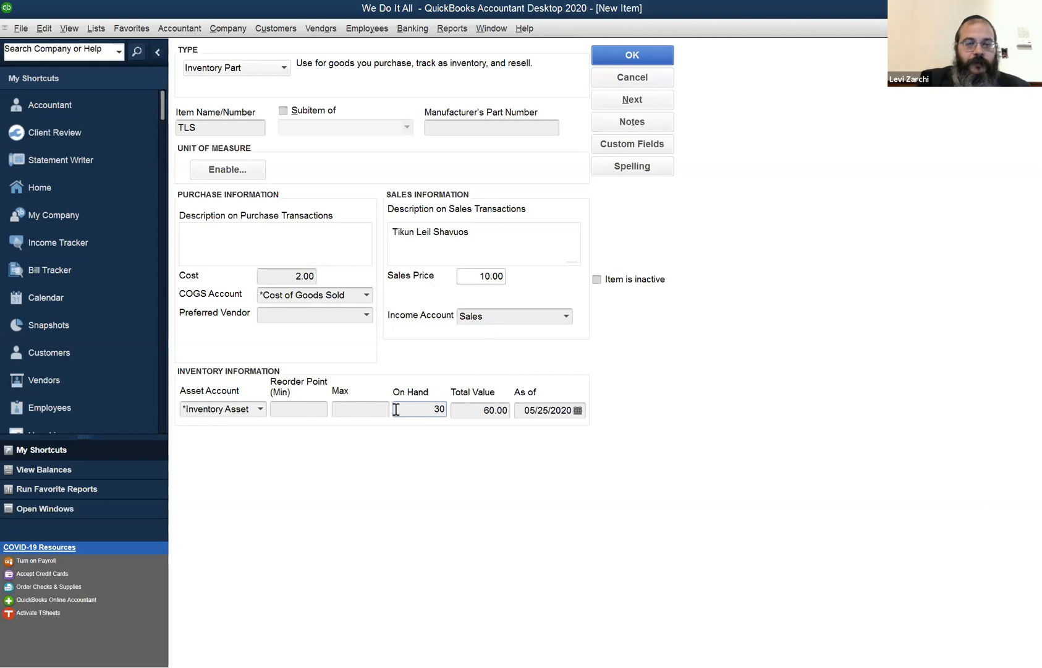
left_click(474, 416)
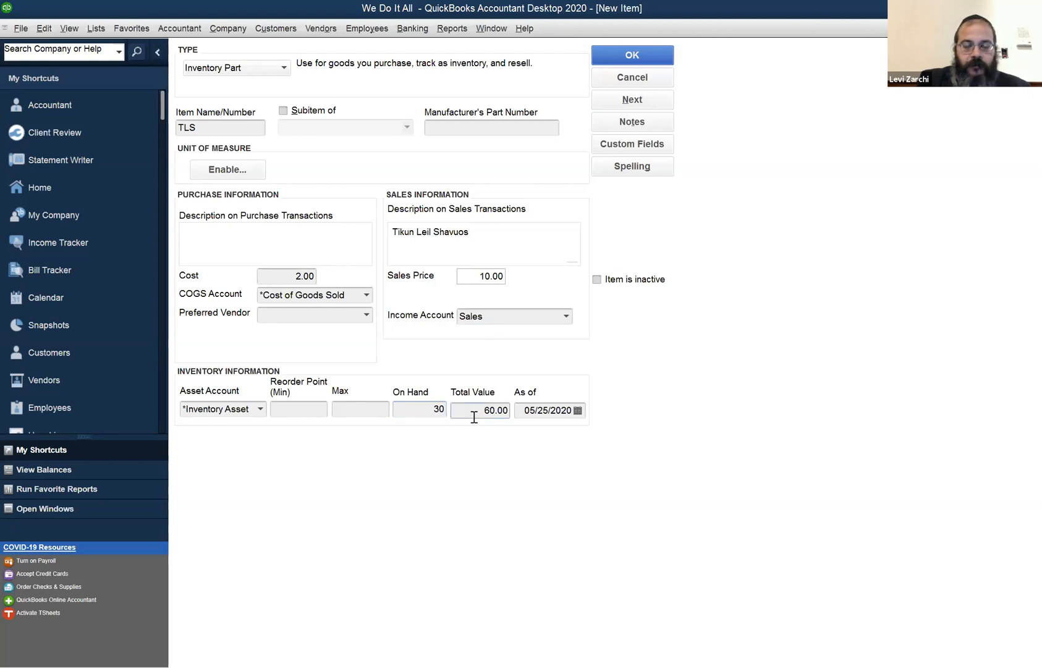
left_click(620, 60)
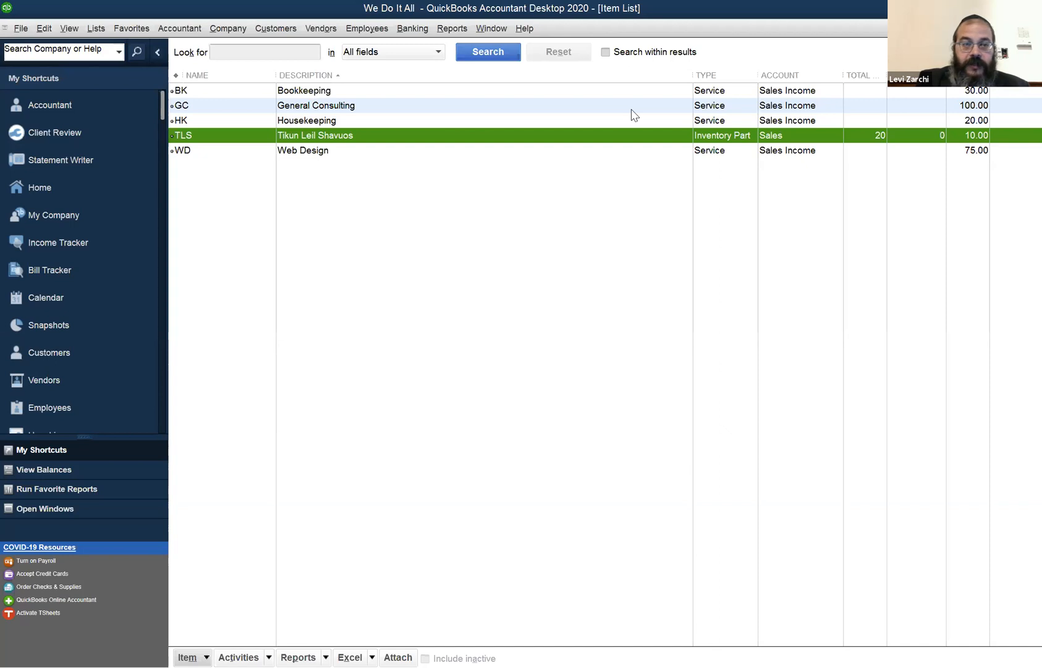
left_click(206, 105)
left_click(204, 120)
left_click(202, 160)
left_click(210, 134)
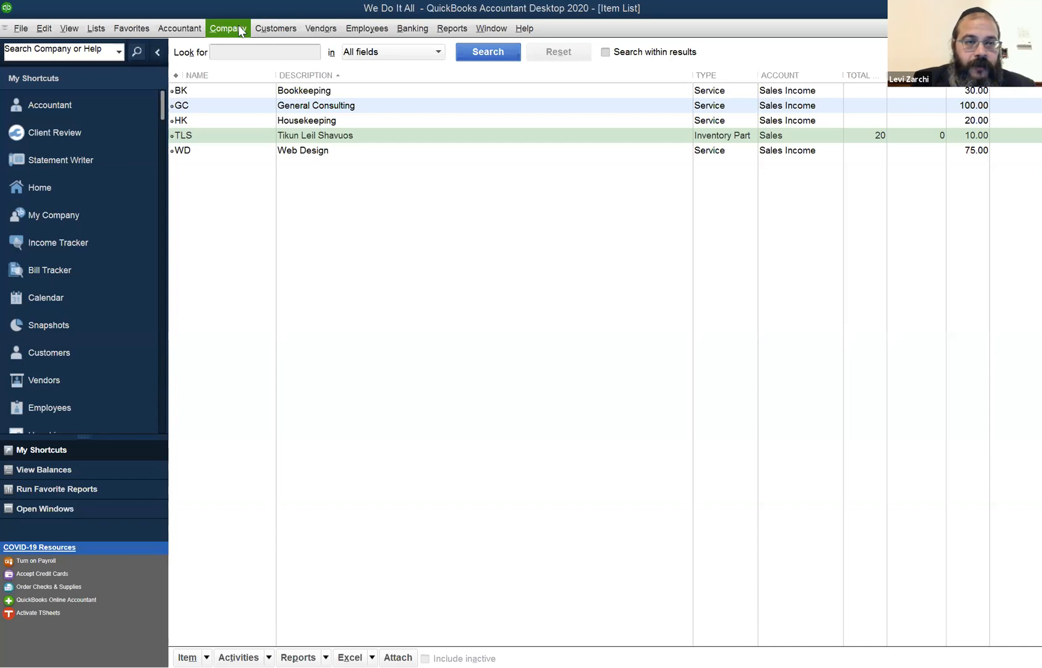
Start a new sales receipt and fill in the customer's name from the existing customers.
left_click(238, 27)
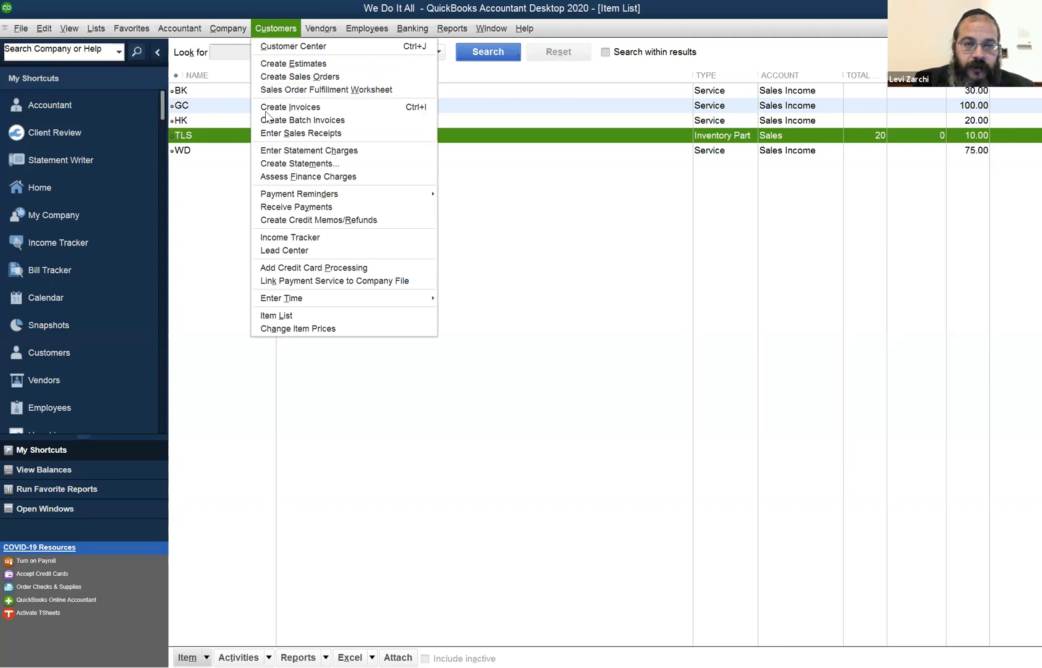
left_click(303, 137)
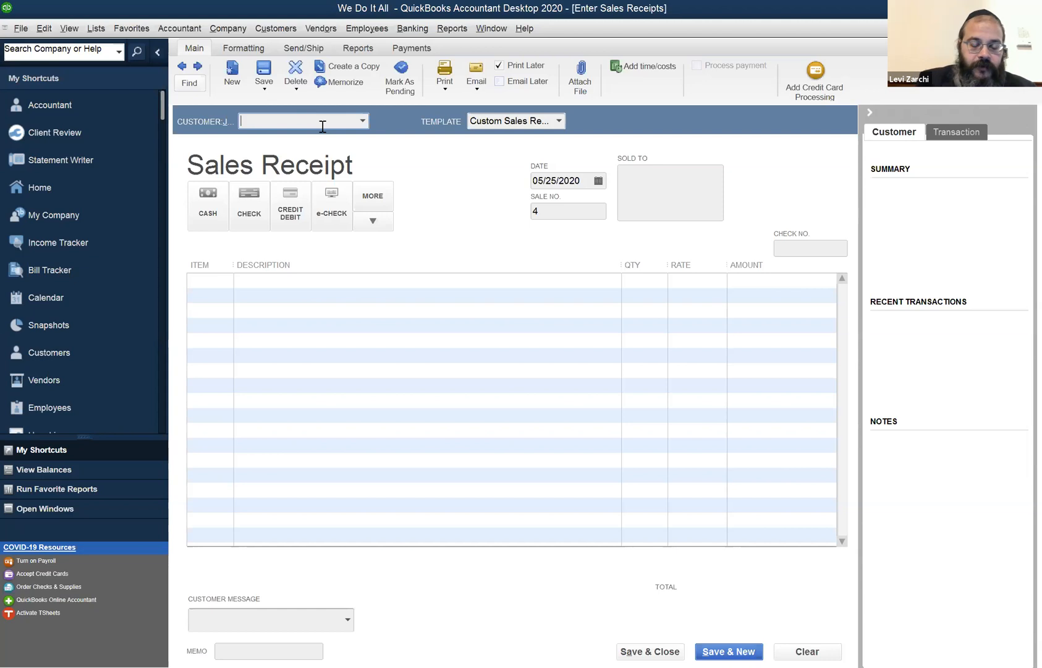
type("f")
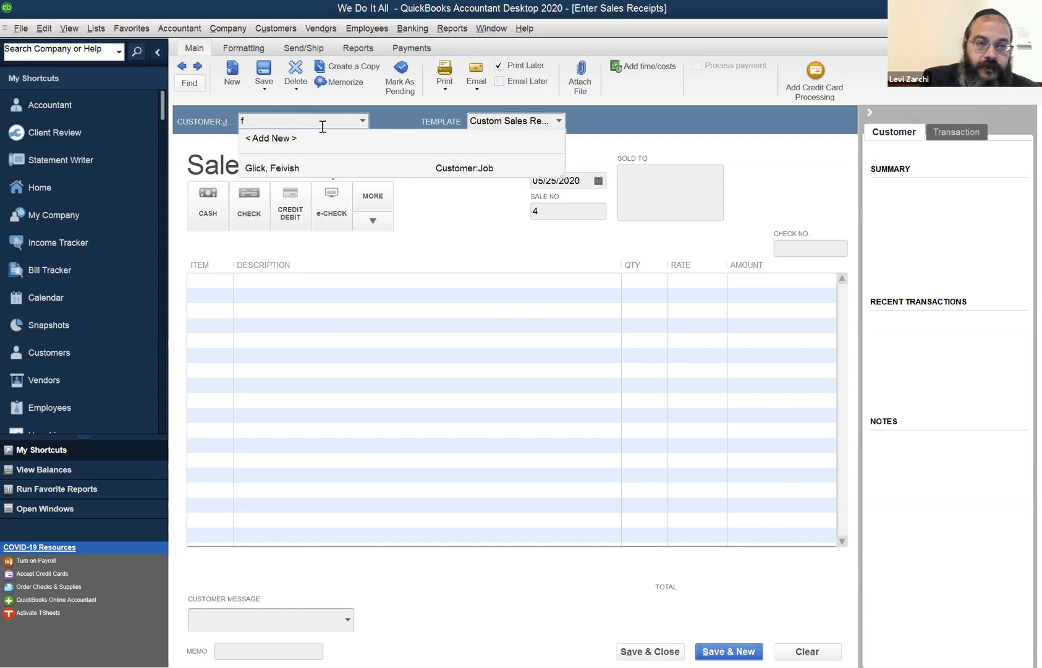
key("BackSpace")
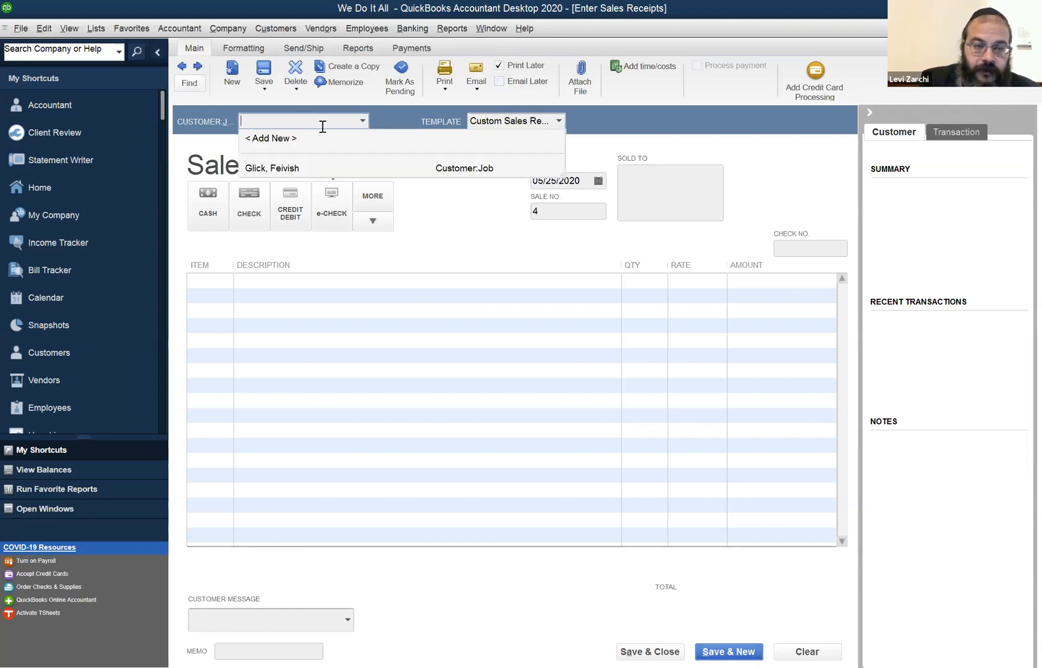
type("Cohen, Rabbi Y.")
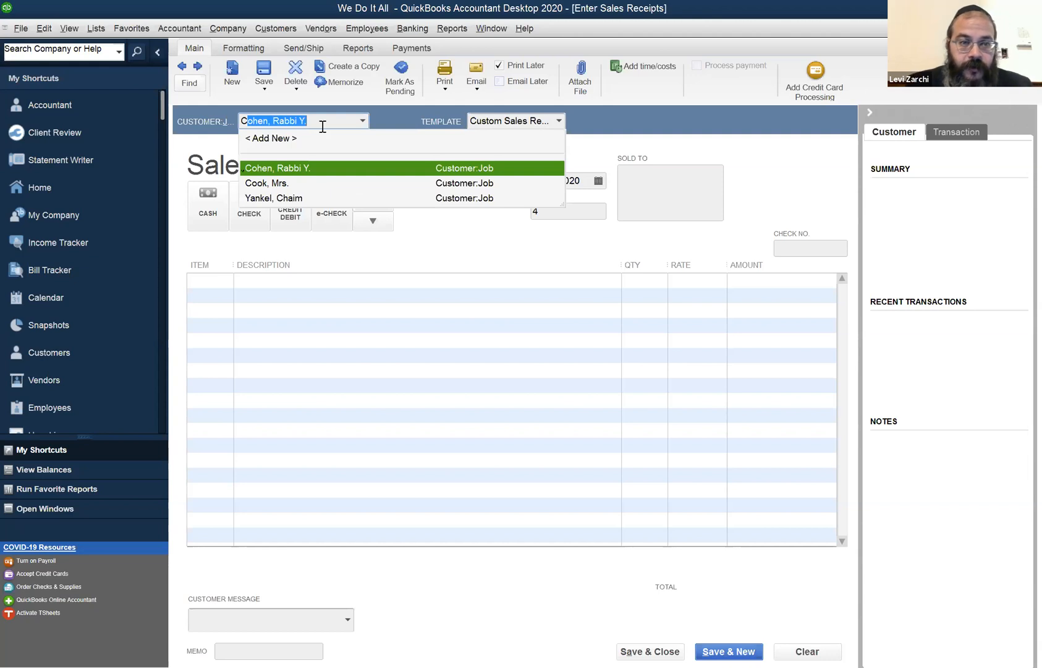
key("Tab")
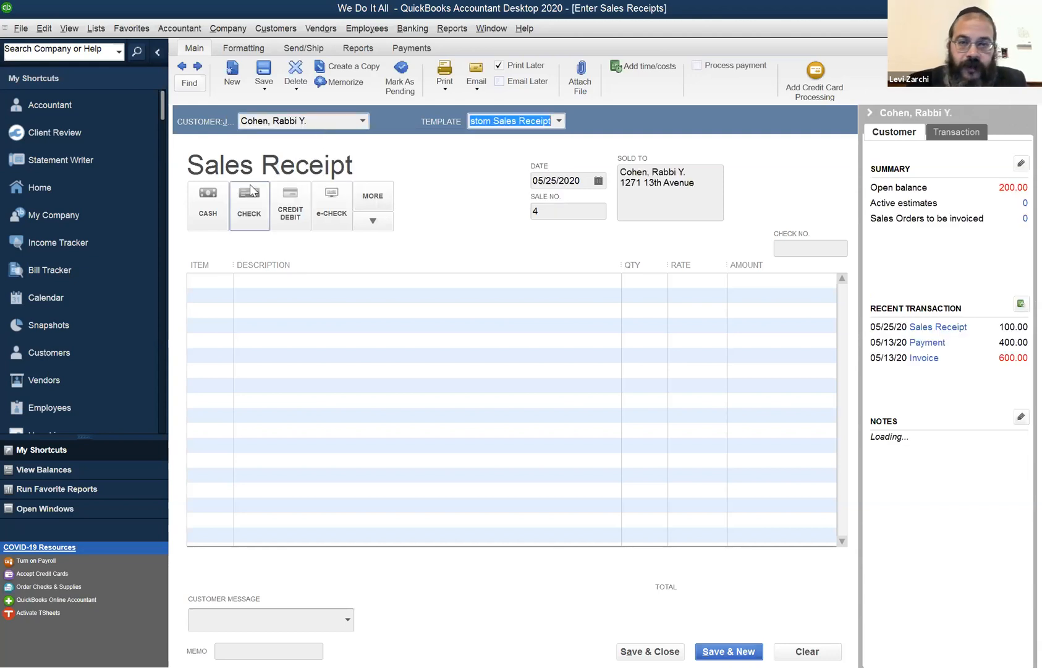
Keep the receipt's template, date, sale number and address, and enter TLS as the item on its first line.
key("Tab")
key("Tab")
key("Tab")
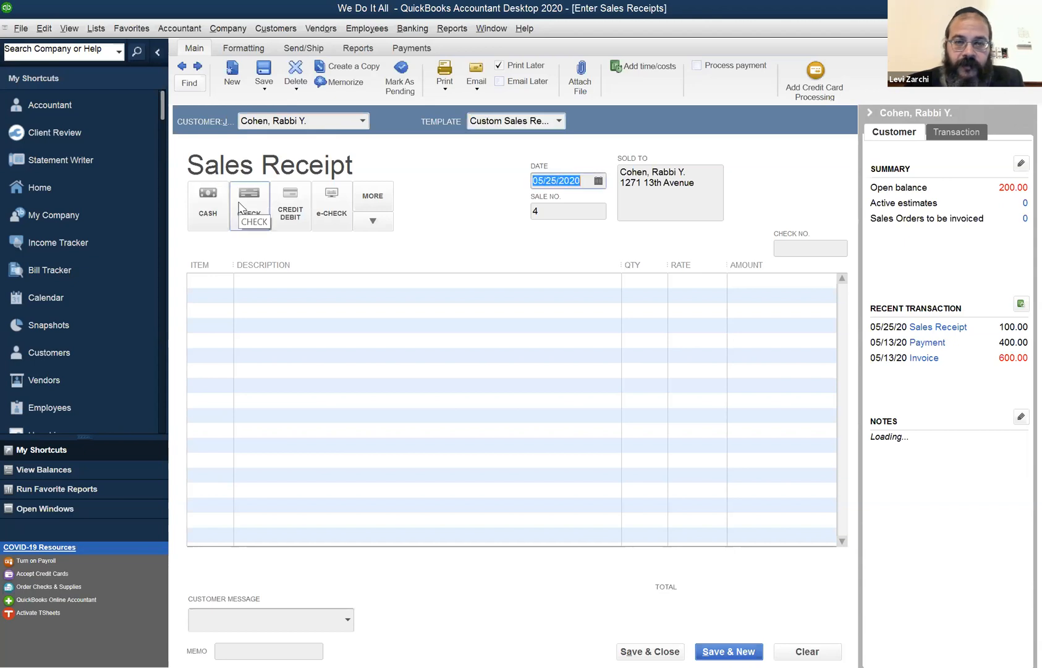
key("Tab")
key("Tab")
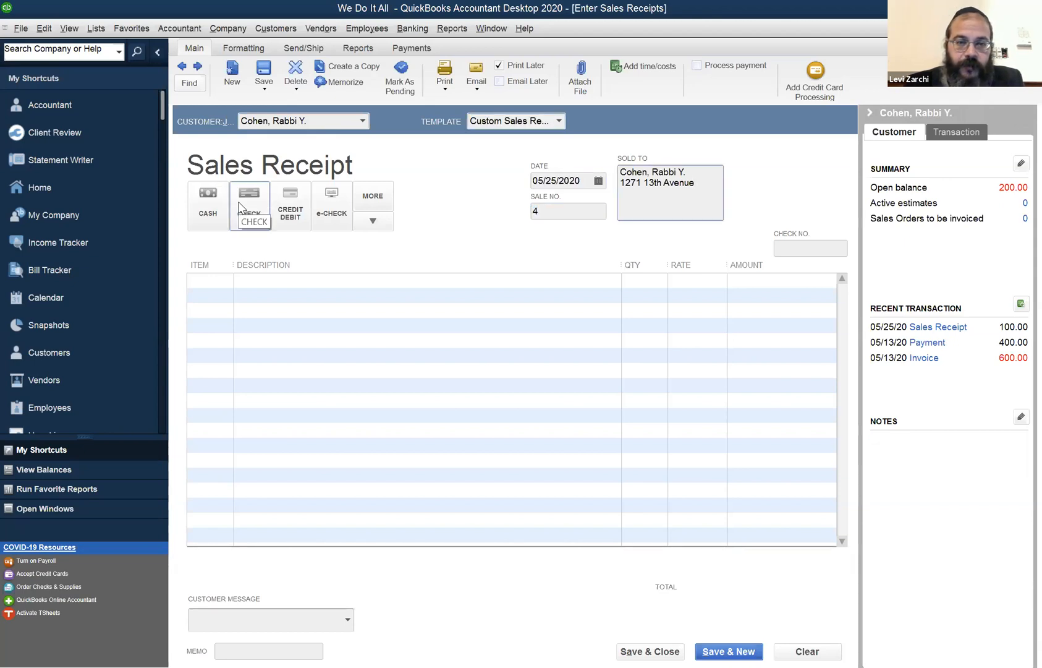
key("Tab")
key("Tab")
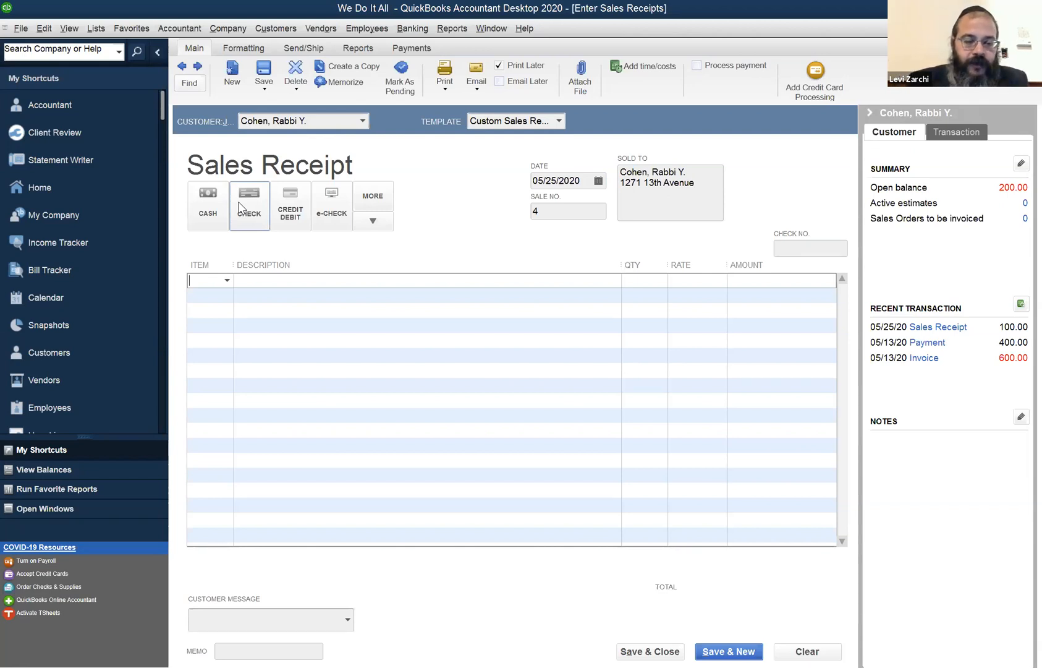
type("TLS")
key("Tab")
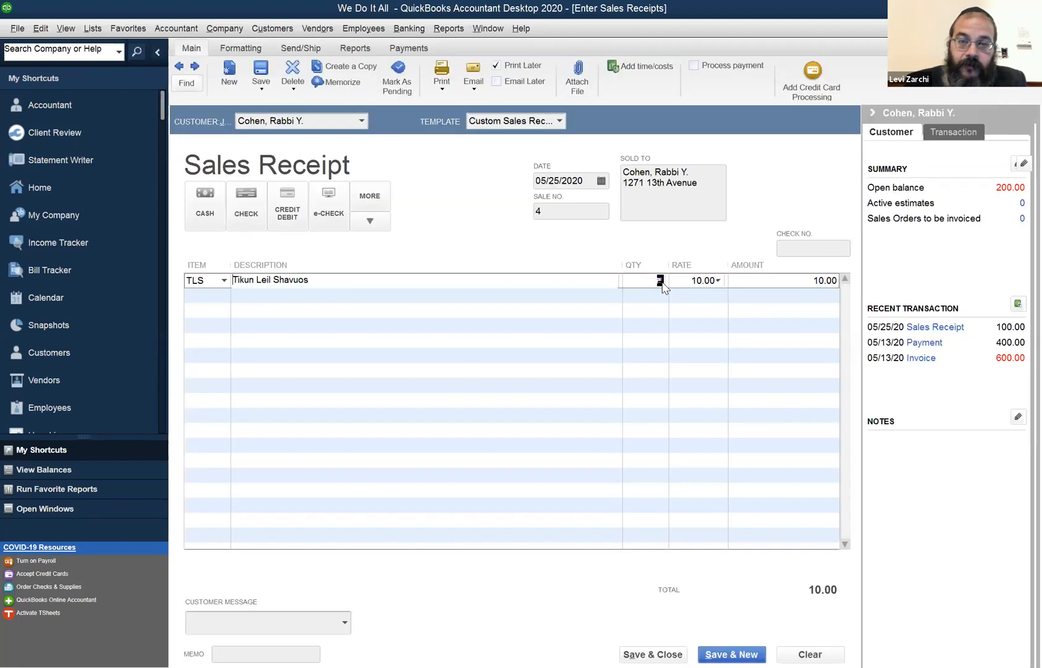
Check the current availability of the TLS item, and set its quantity on the sales receipt to 10.
left_click(661, 280)
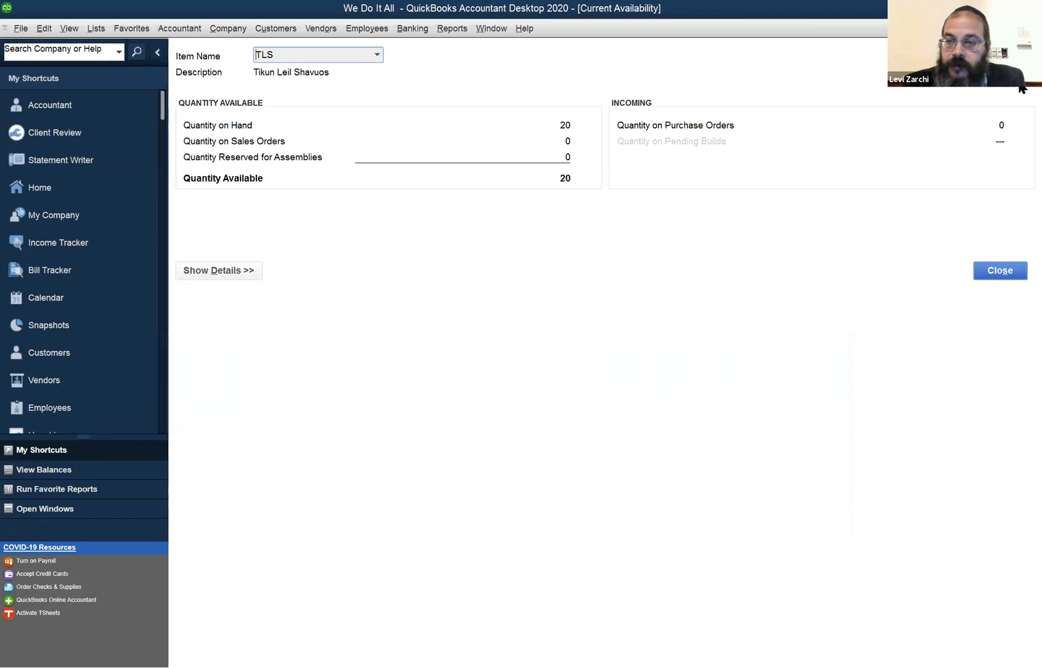
key("Escape")
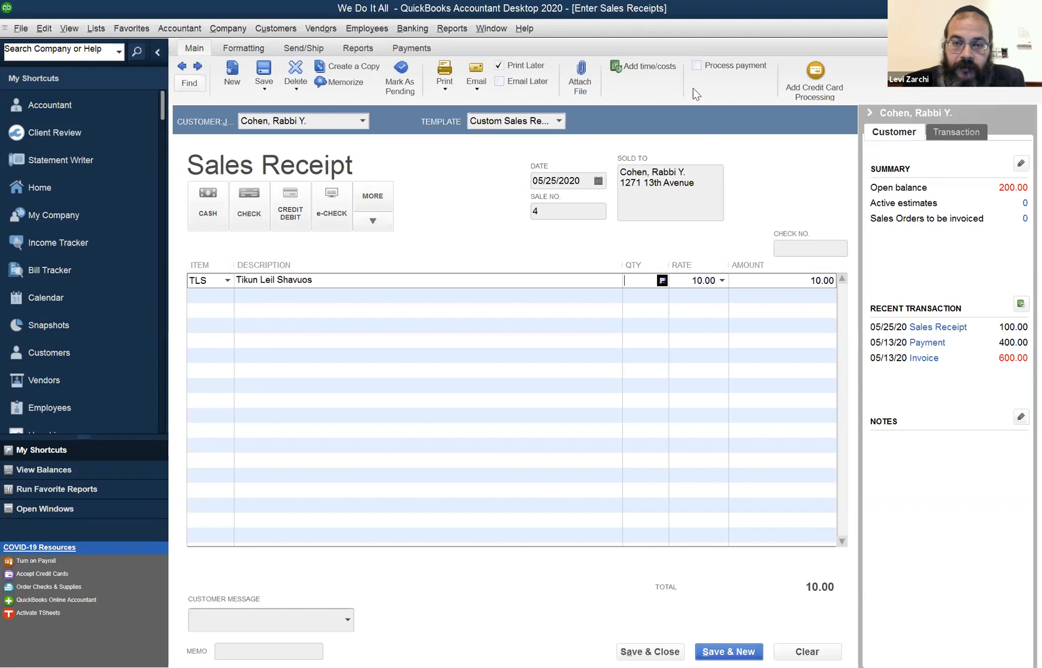
type("10")
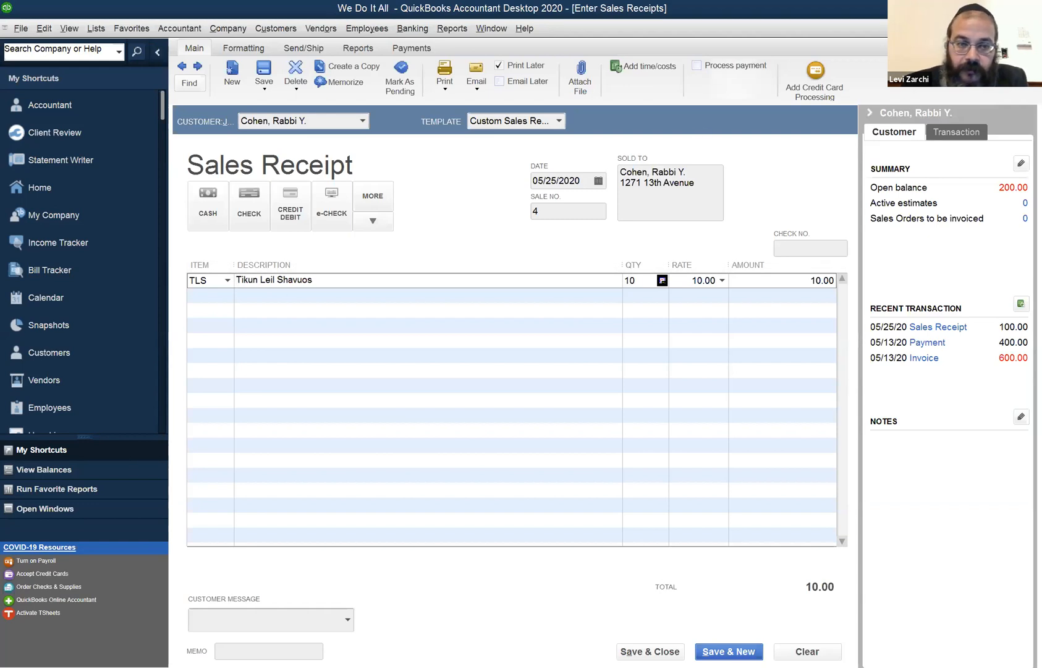
key("Tab")
key("Tab")
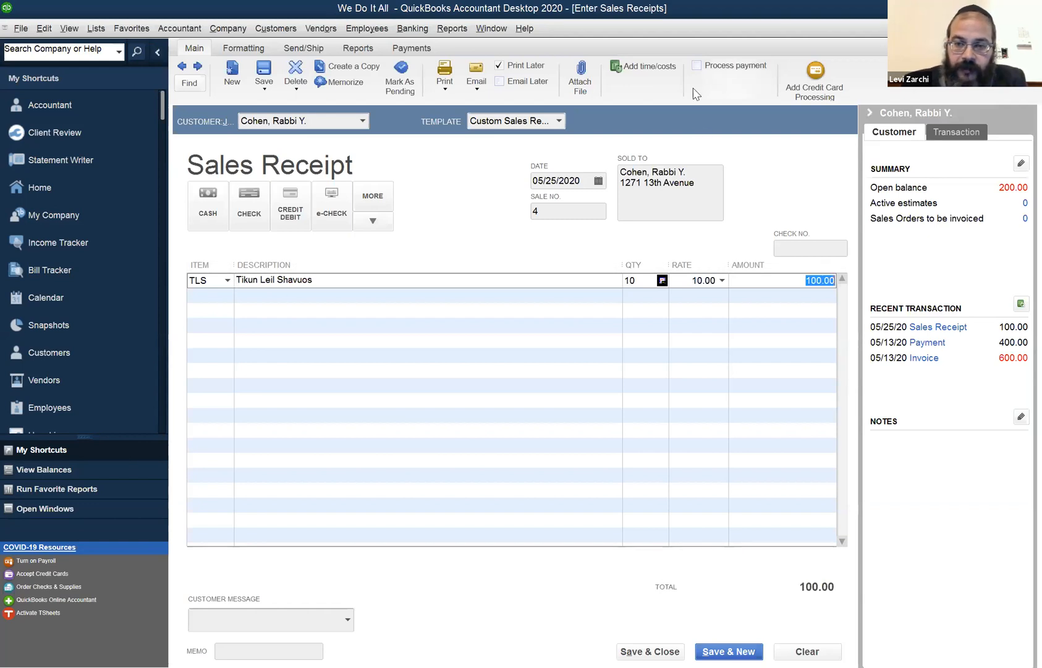
left_click(573, 180)
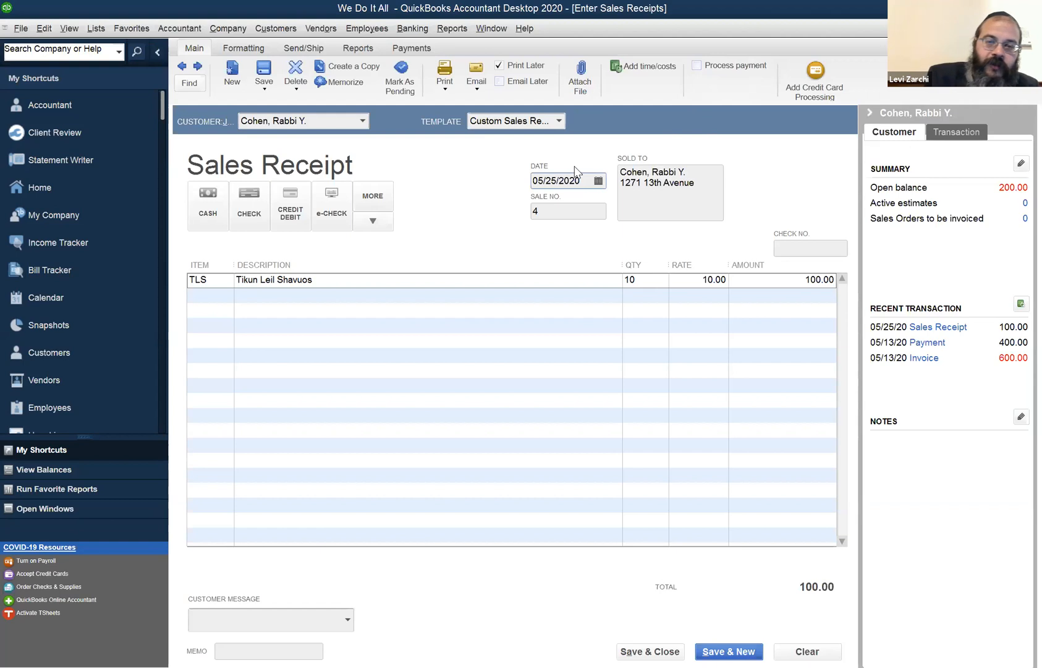
Leave the unsaved sales receipt, and review the customer's saved TLS sales receipt dated 05/25/2020 from their transaction list.
key("t")
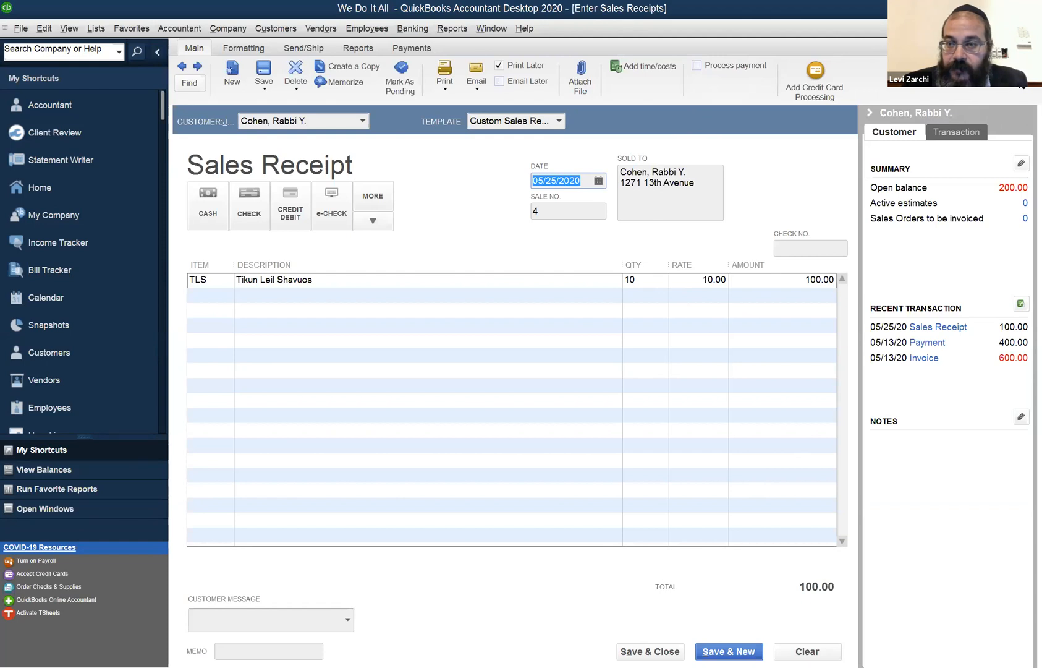
key("Escape")
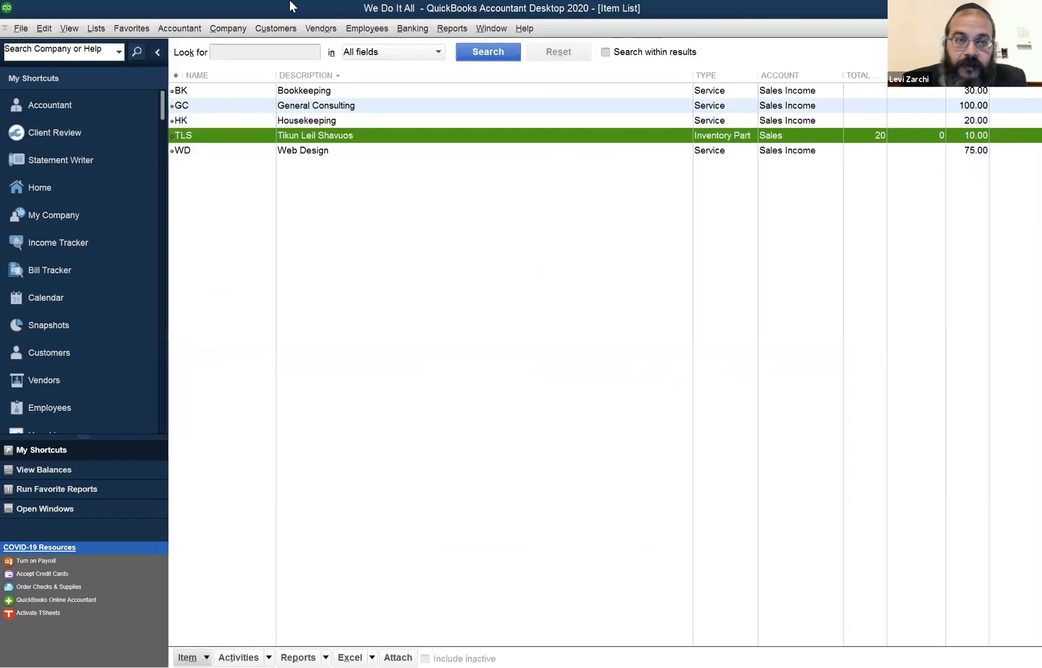
left_click(288, 28)
left_click(290, 44)
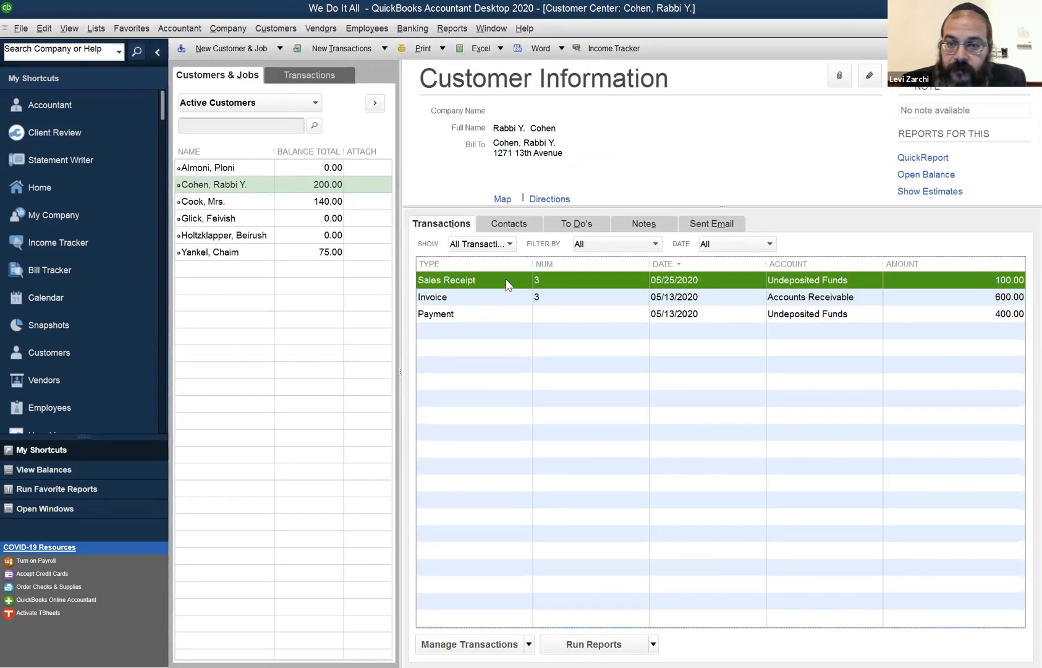
double_click(506, 280)
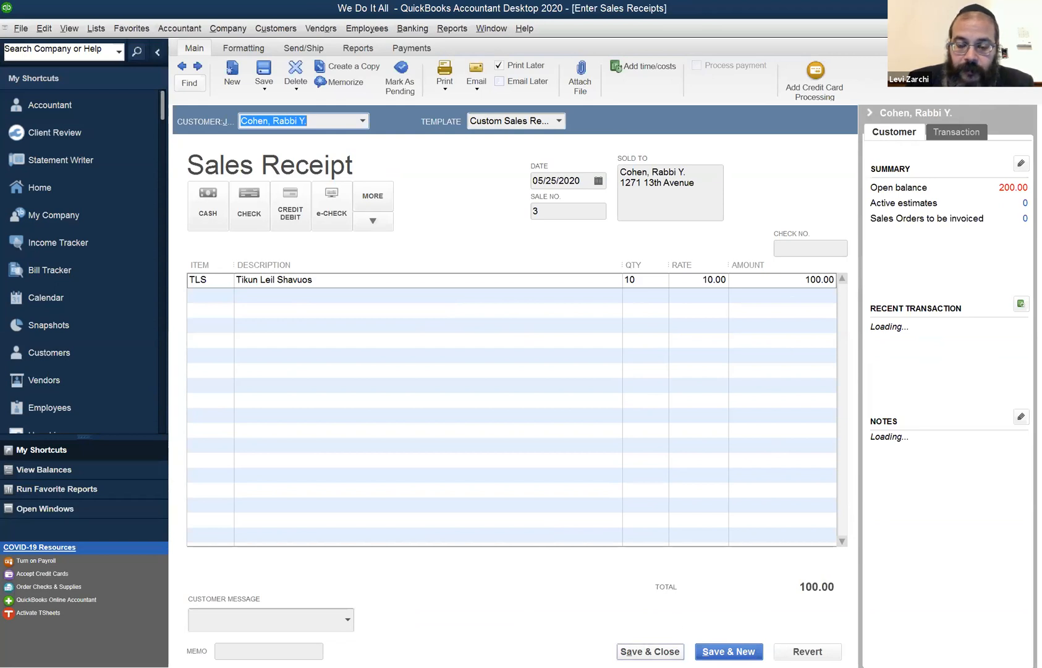
left_click(650, 651)
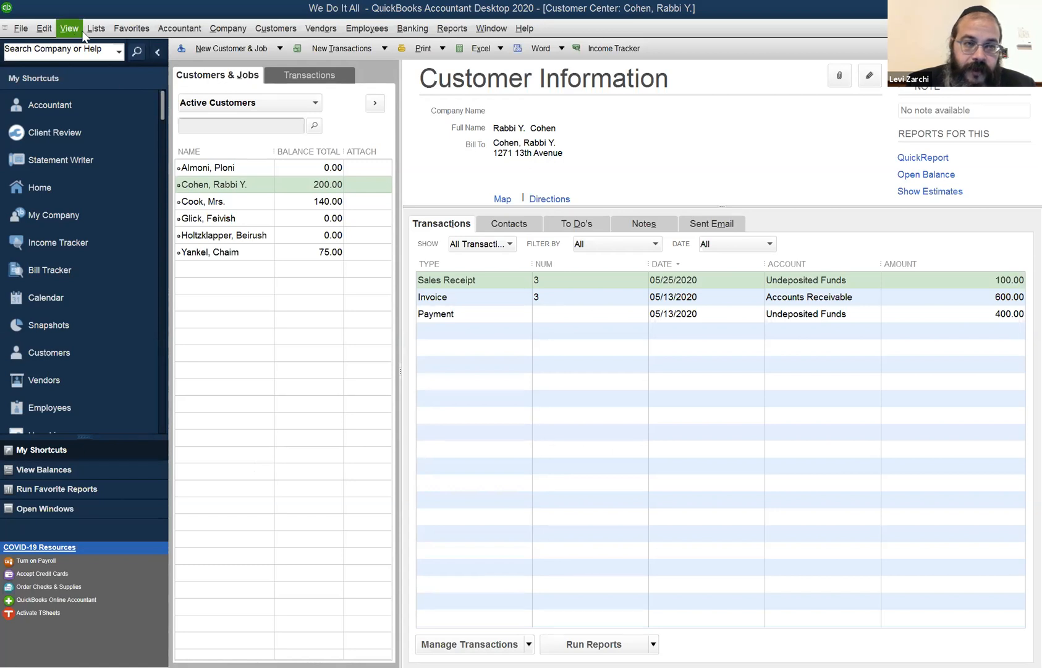
key("Escape")
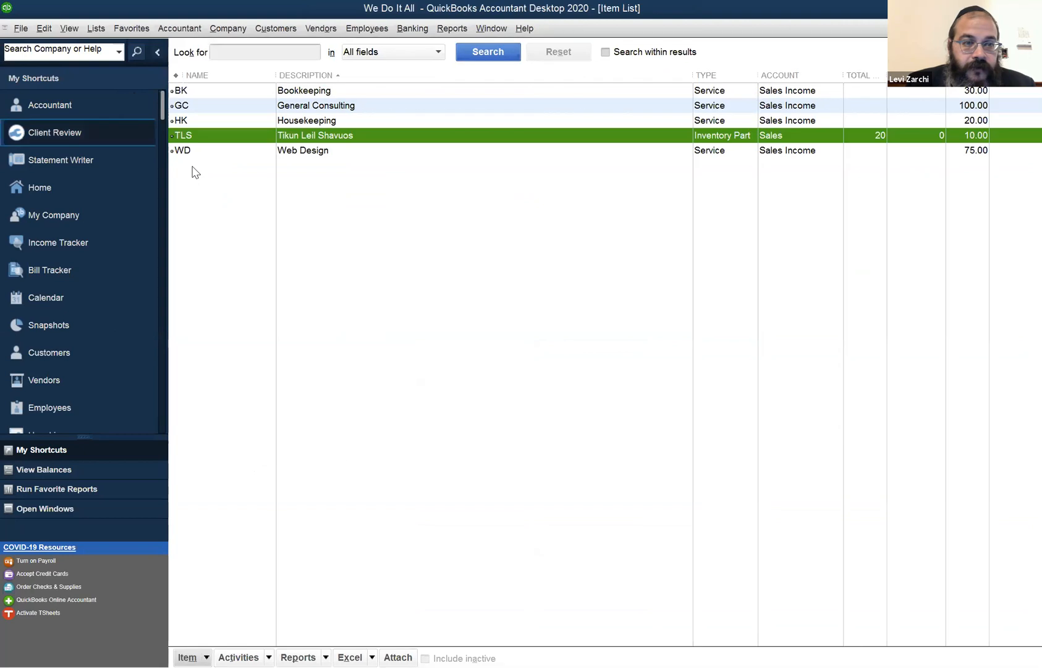
left_click(196, 121)
right_click(196, 122)
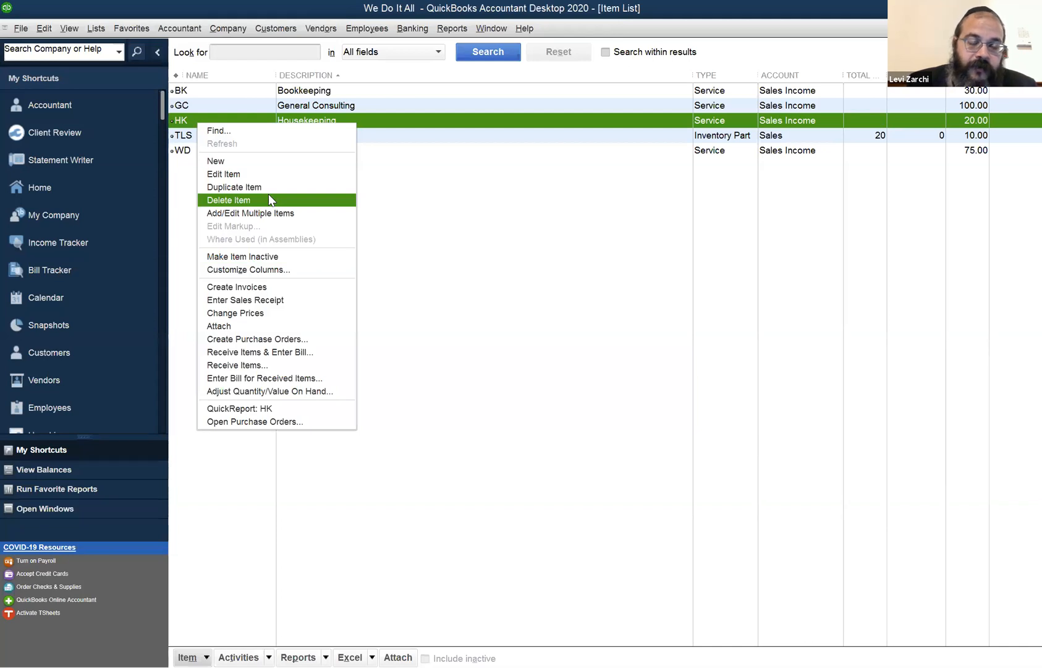
left_click(183, 204)
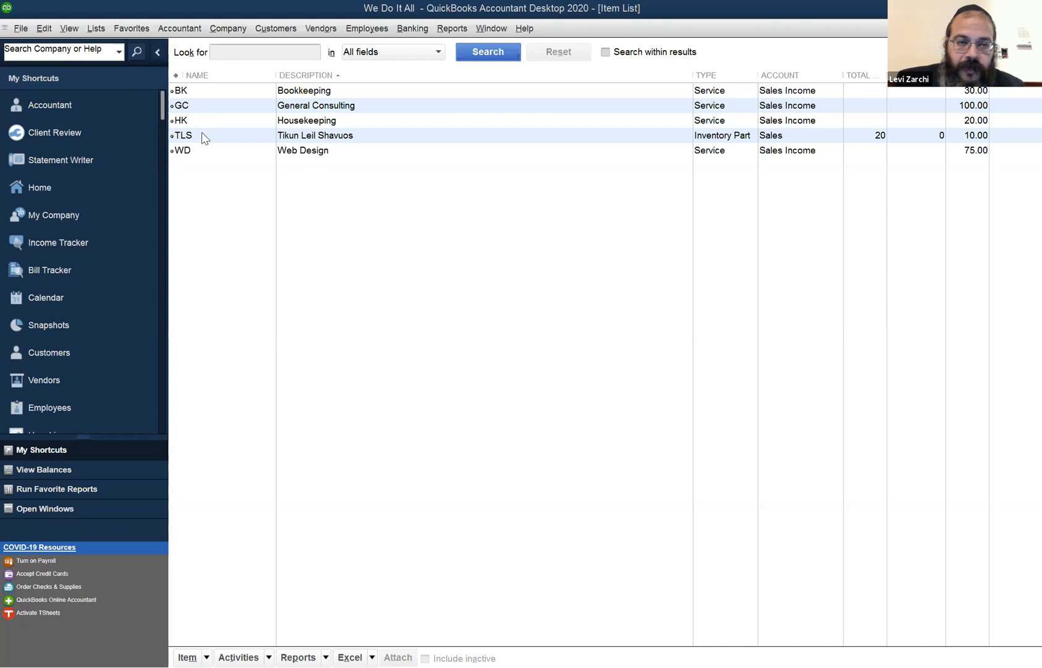
Open the TLS item, examine the accounts available as its COGS account, keep *Cost of Goods Sold, and close the item.
double_click(296, 136)
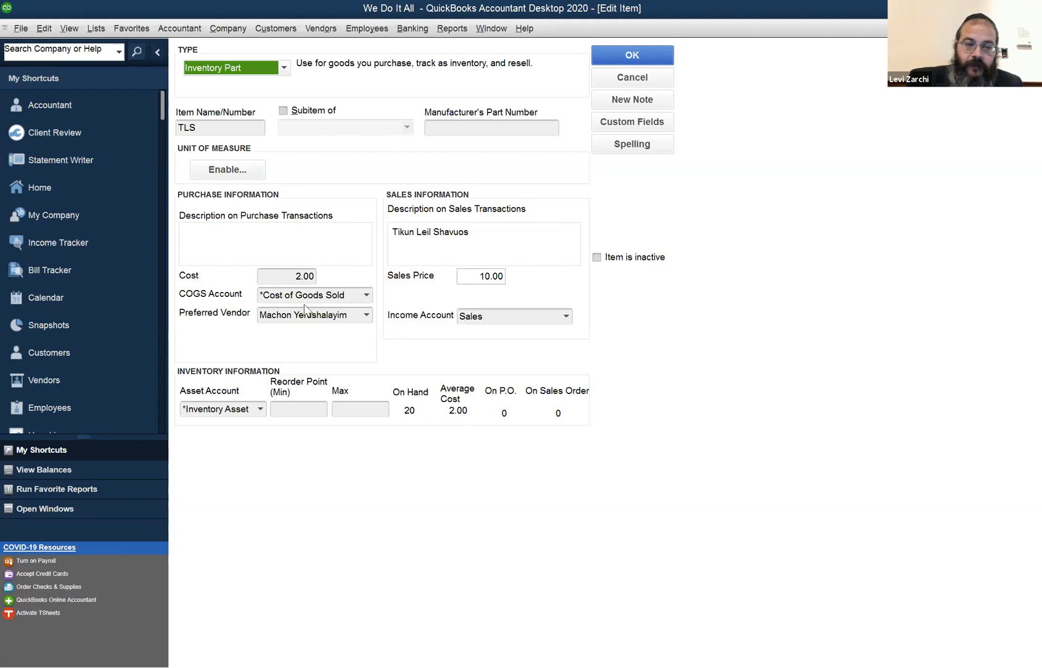
left_click(284, 282)
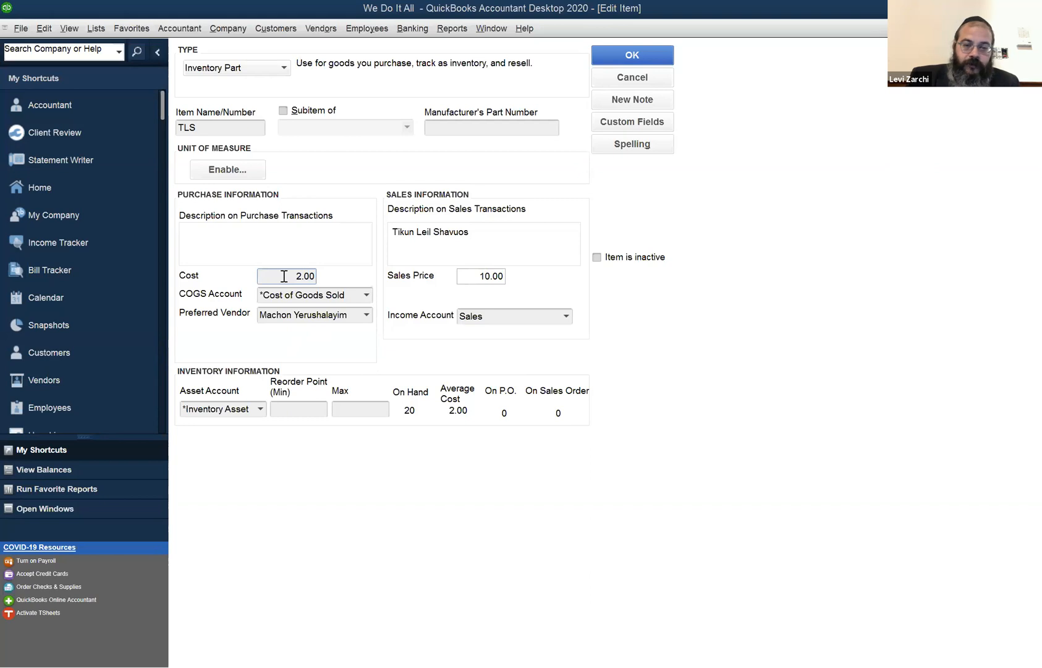
left_click(367, 295)
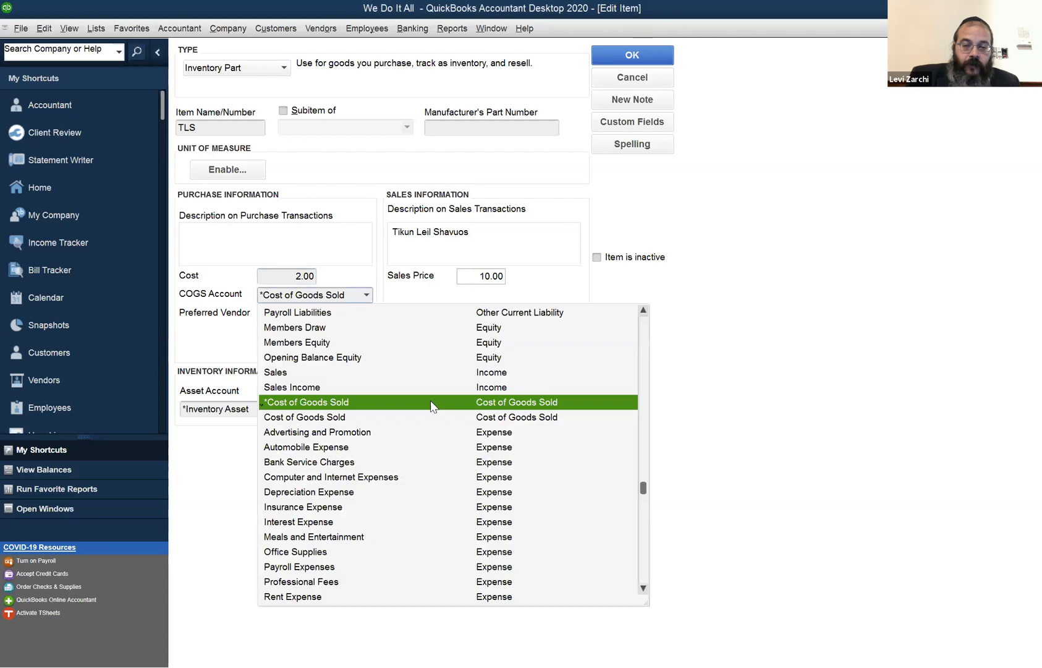
scroll(424, 408, "up", 2)
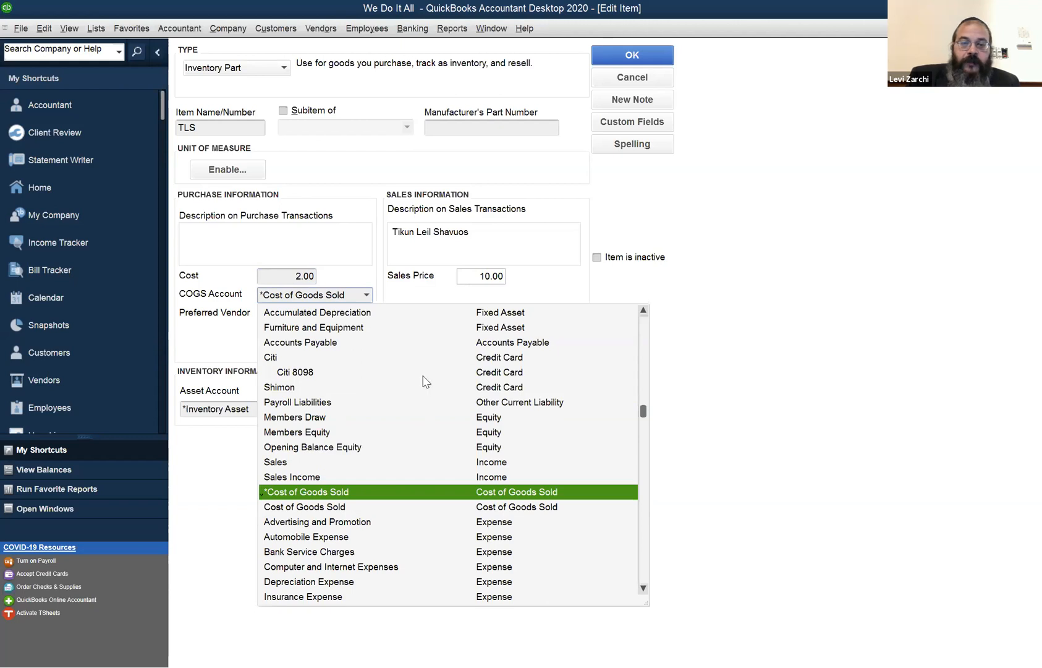
scroll(439, 384, "up", 3)
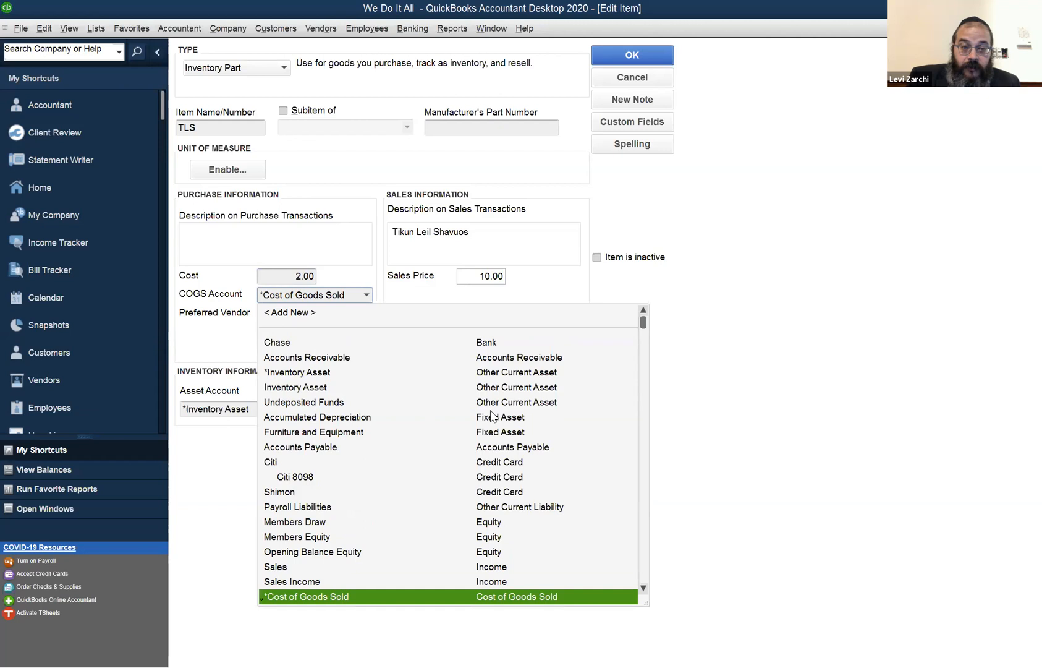
scroll(473, 426, "down", 3)
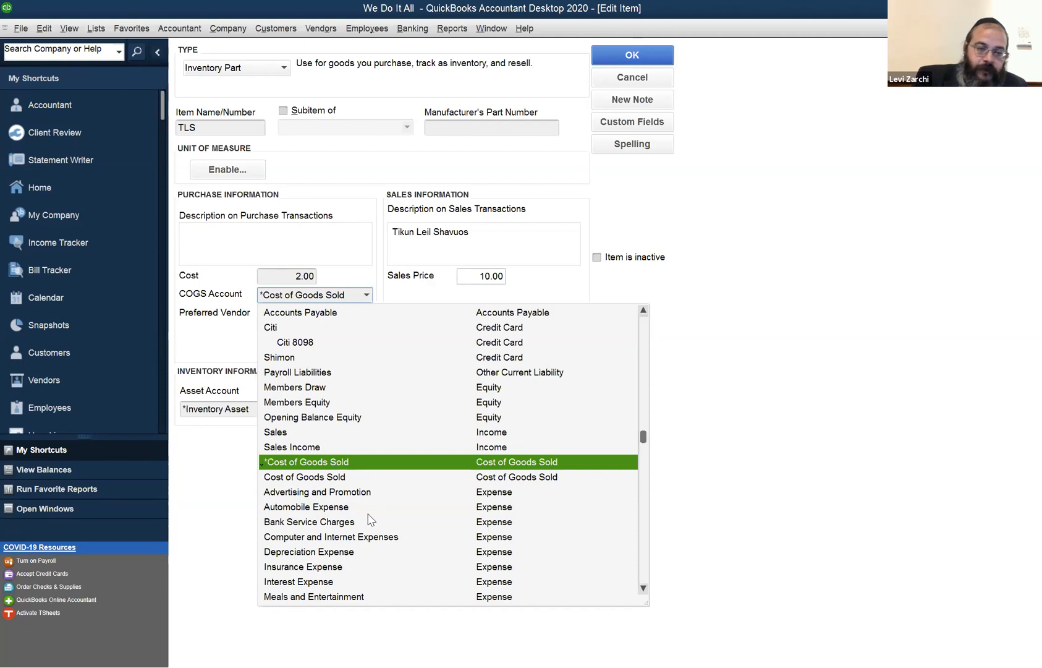
scroll(370, 520, "down", 3)
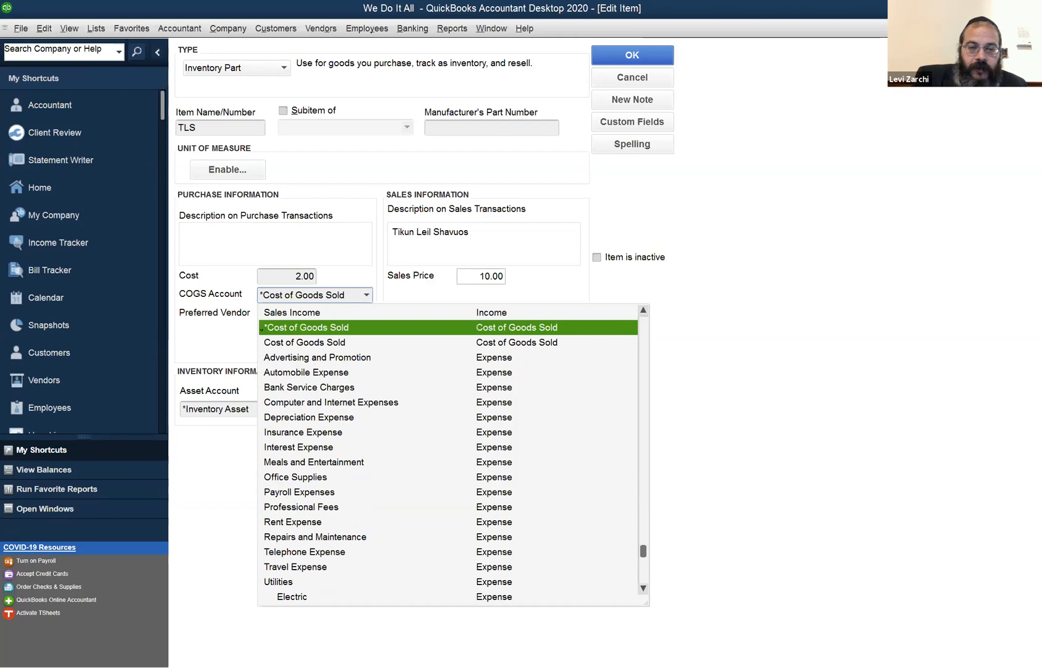
left_click(261, 328)
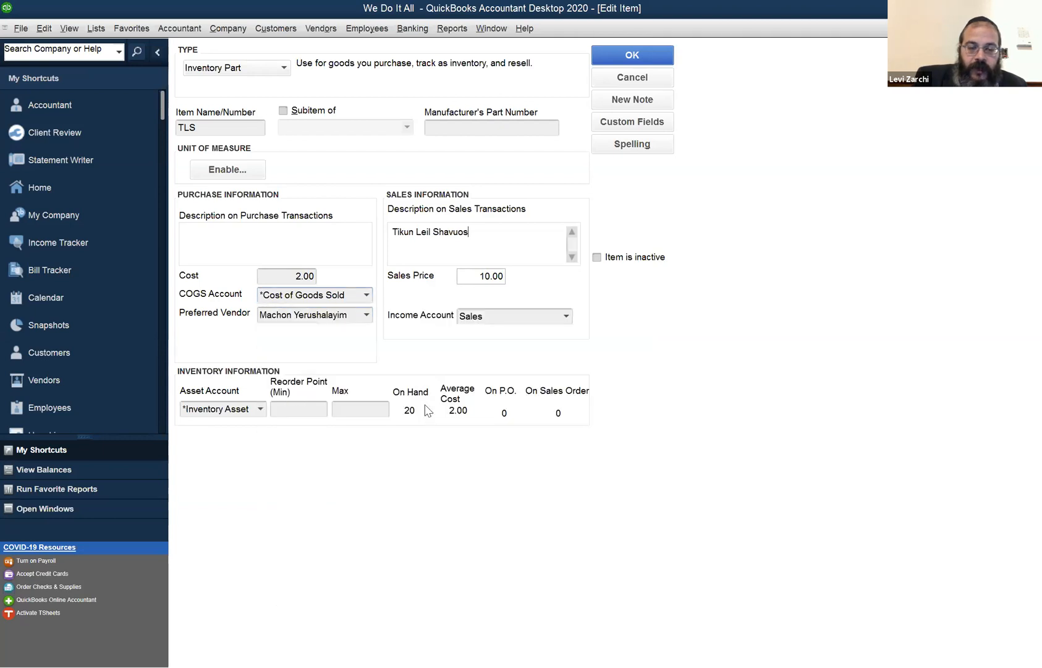
key("Escape")
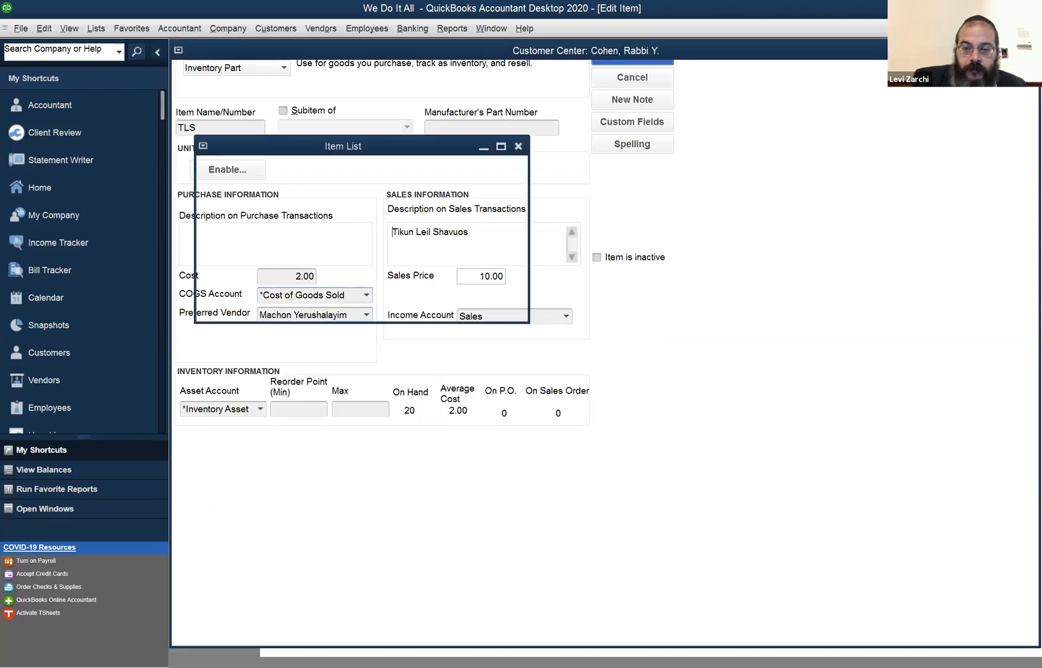
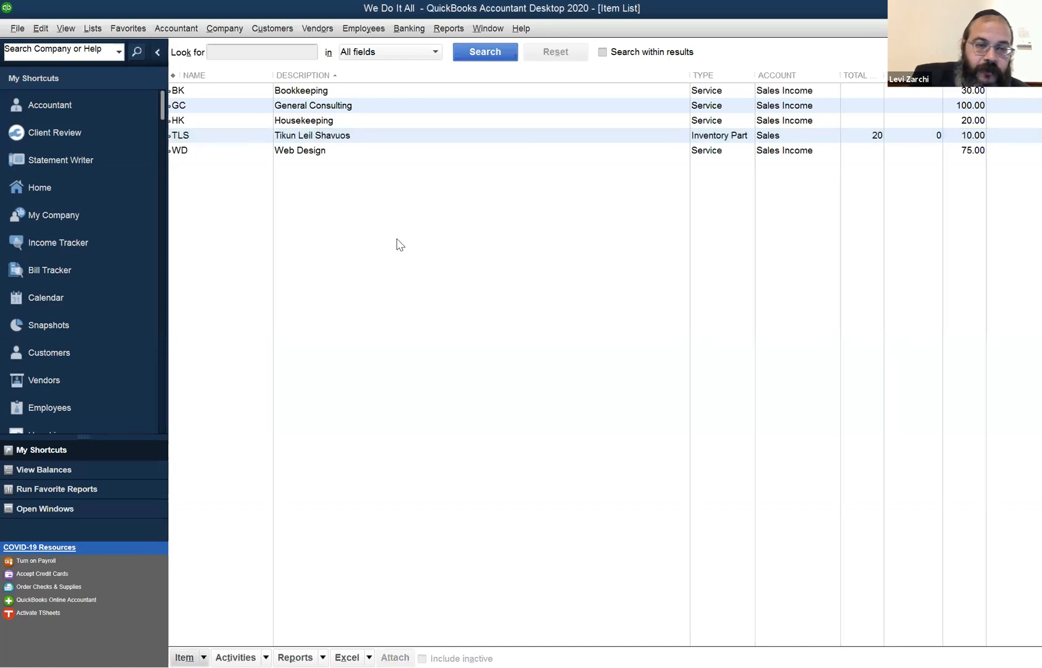
Find the two cost of goods sold accounts in the chart of accounts, and review the *Cost of Goods Sold account's QuickReport.
key("ctrl+a")
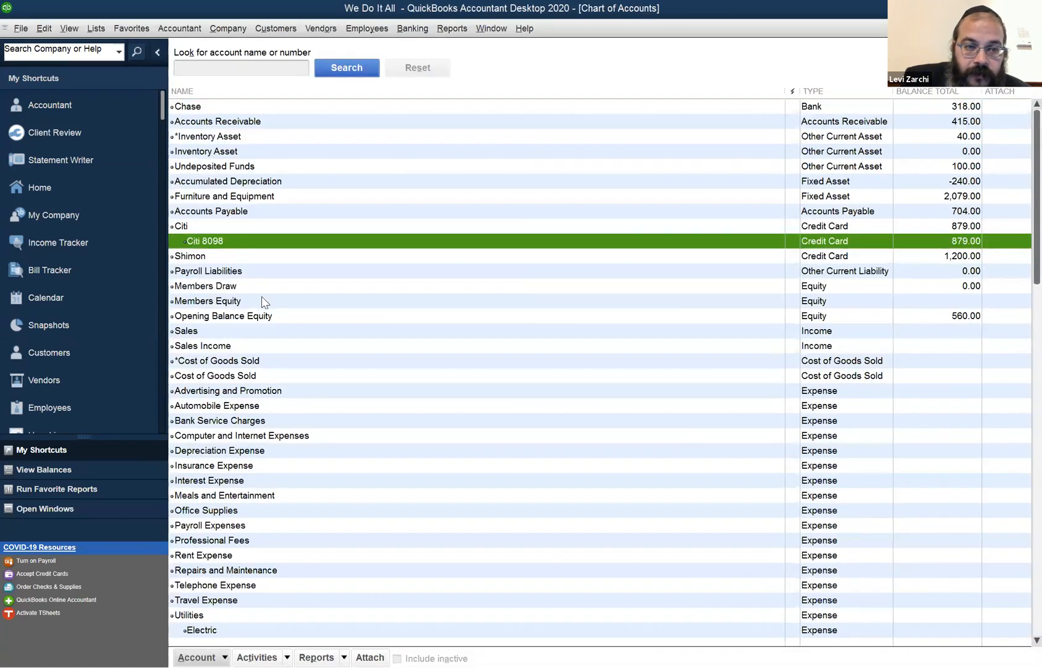
scroll(263, 328, "down", 1)
left_click(263, 331)
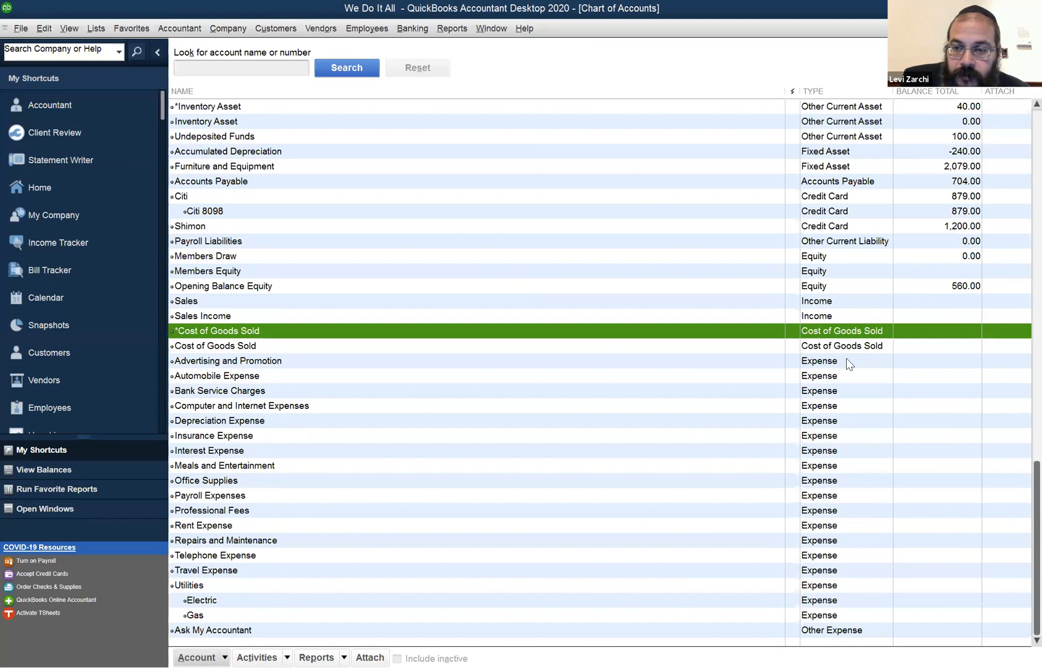
double_click(227, 337)
left_click(233, 348)
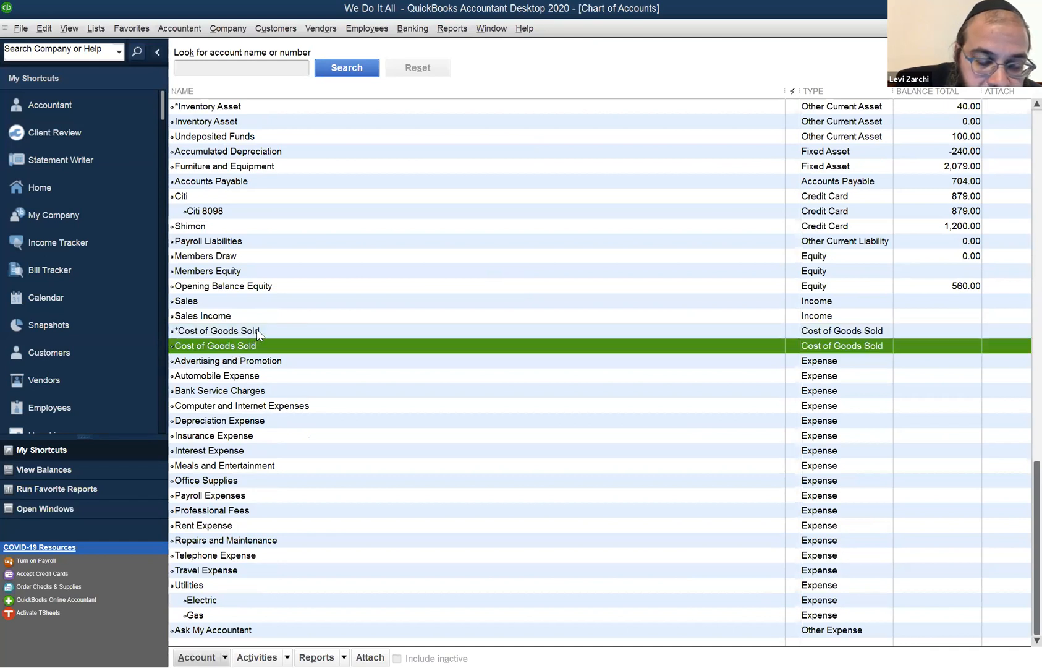
left_click(257, 332)
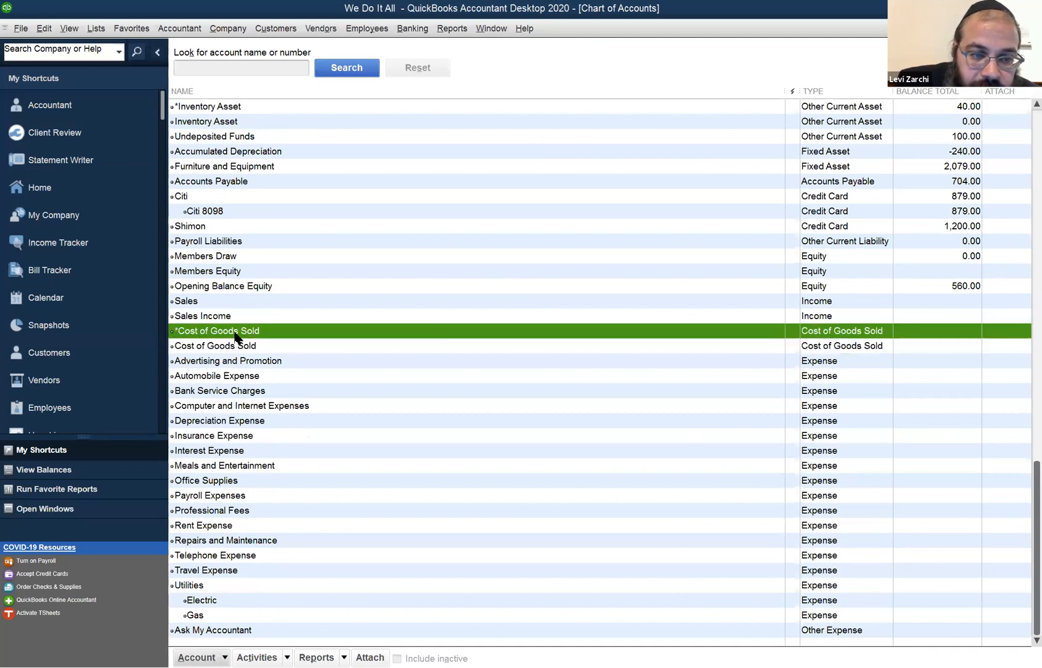
double_click(237, 335)
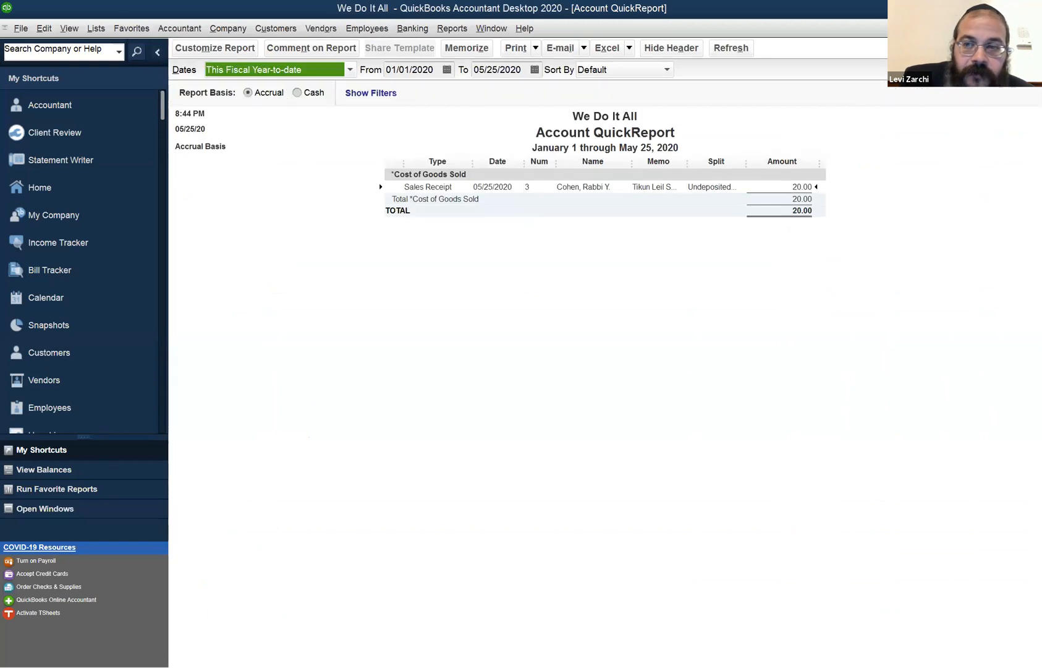
key("Escape")
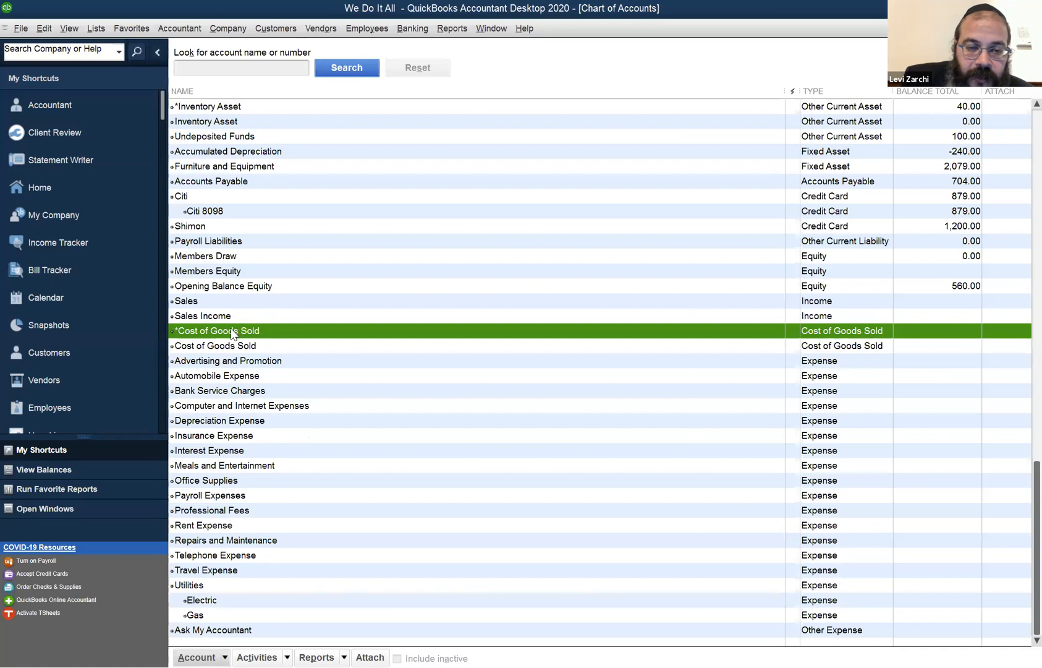
Check the name and details of the *Cost of Goods Sold account in its edit form, cancel, and close the chart of accounts.
right_click(230, 333)
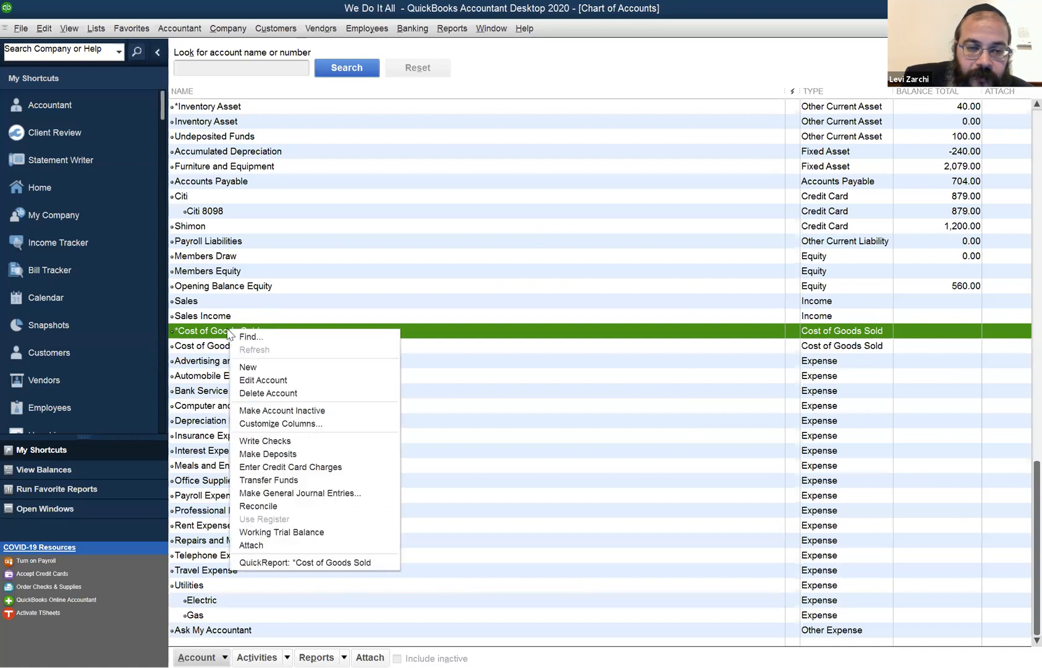
left_click(288, 380)
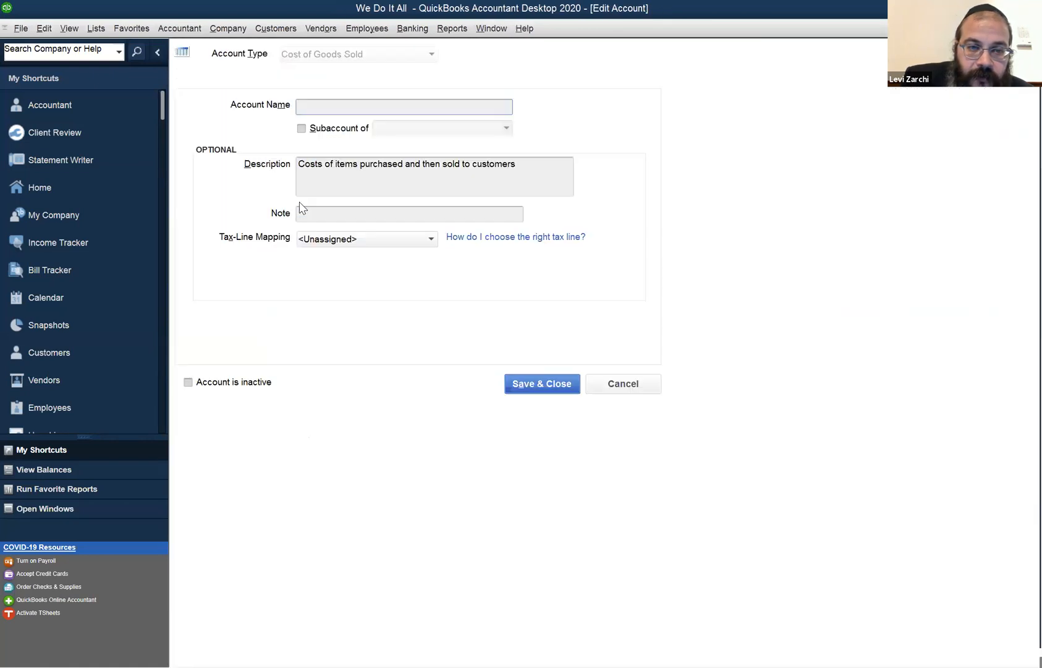
left_click(494, 110)
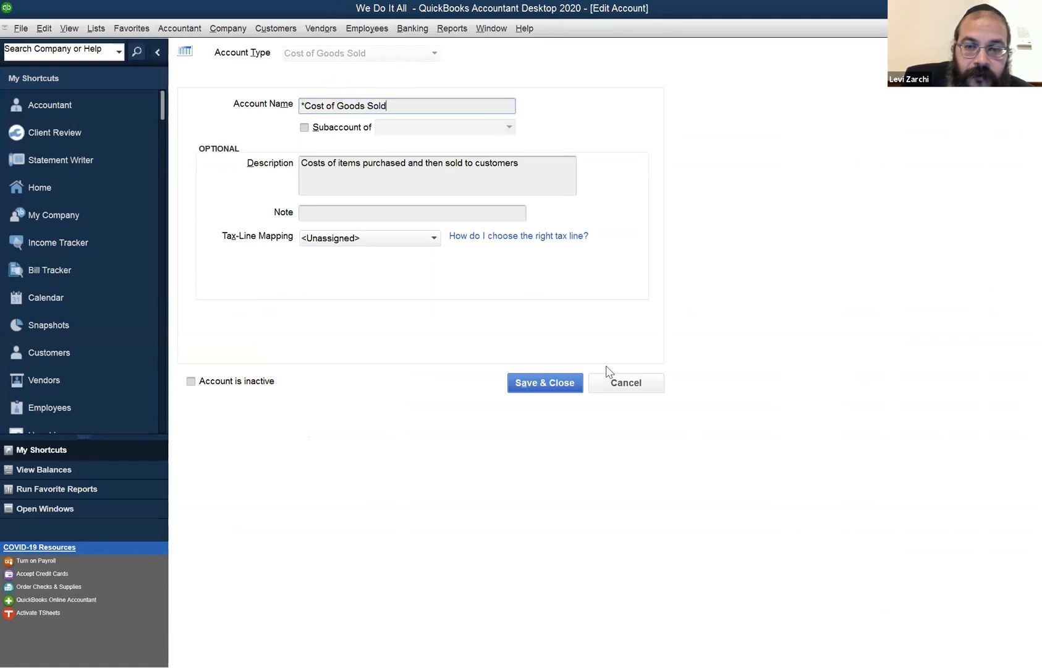
left_click(624, 381)
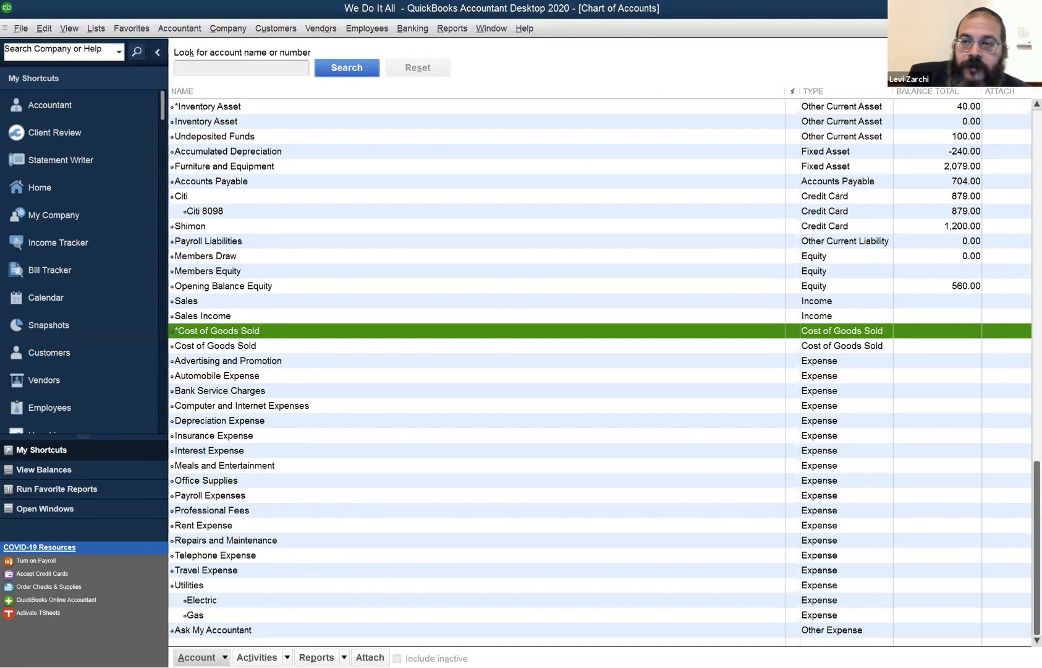
key("Escape")
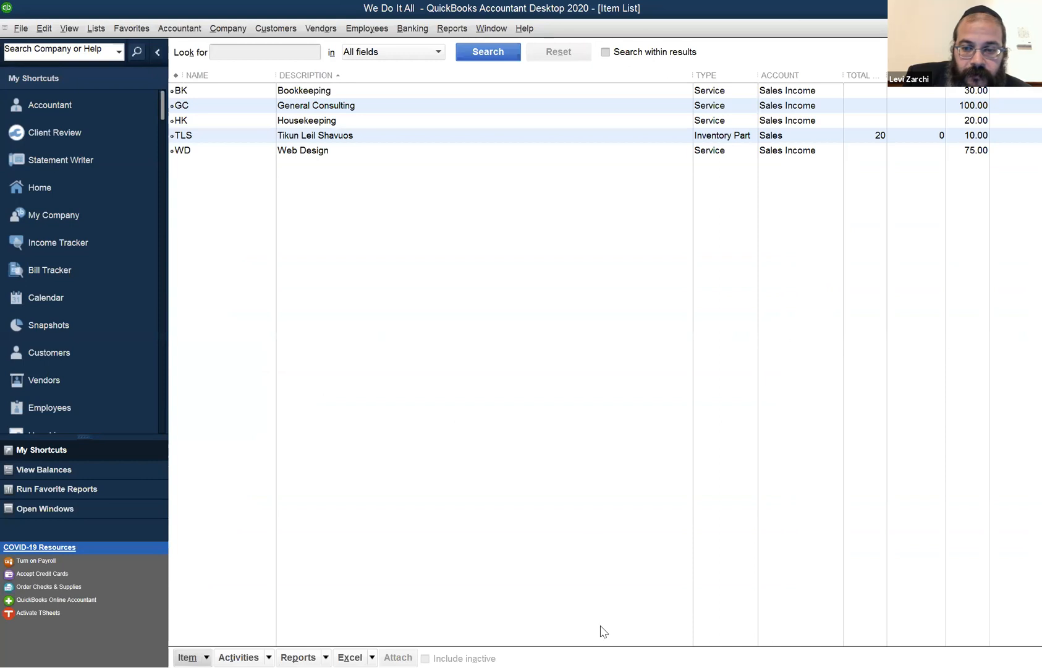
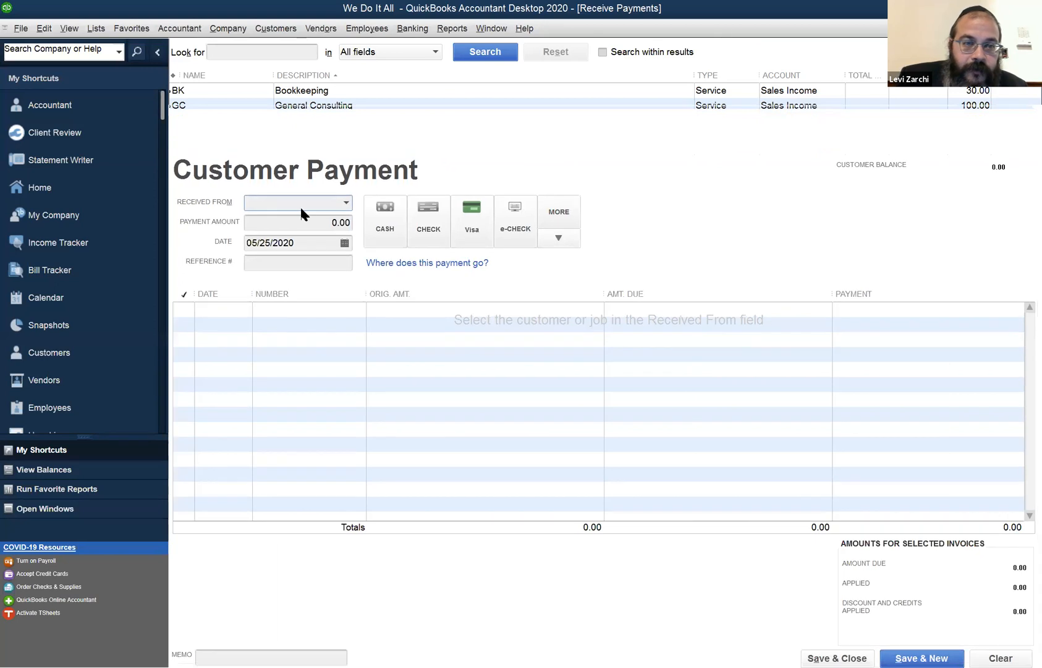
Enter the customer's name on the payment, apply 200.00 to the 05/13/2020 invoice, and keep automatic payment calculation with its message suppressed.
type("Cohen, Rabbi Y.")
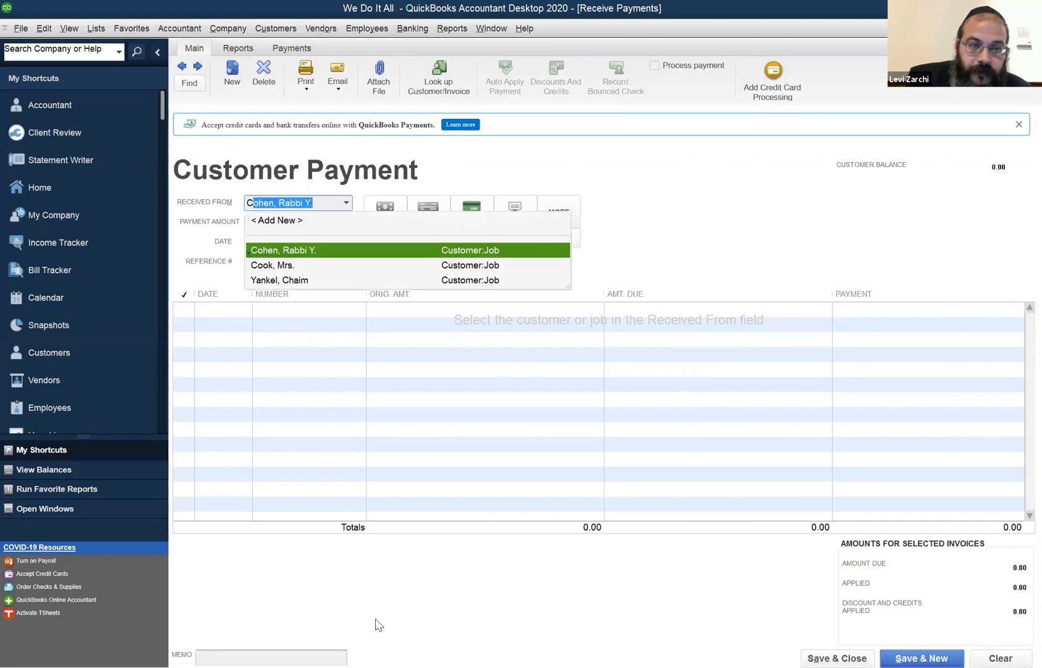
key("Tab")
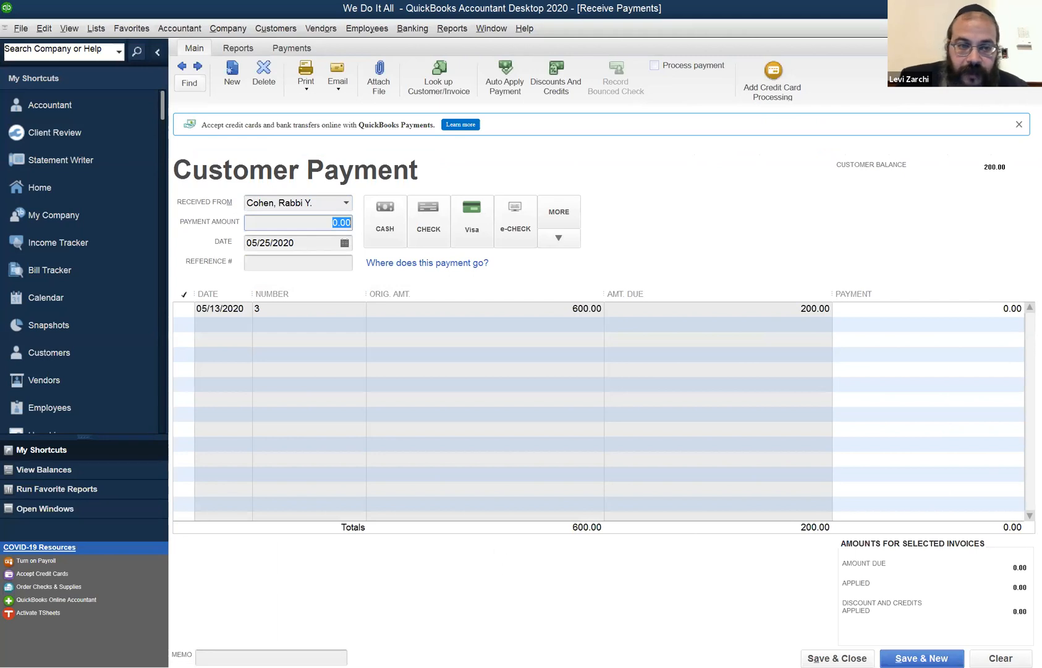
left_click(185, 308)
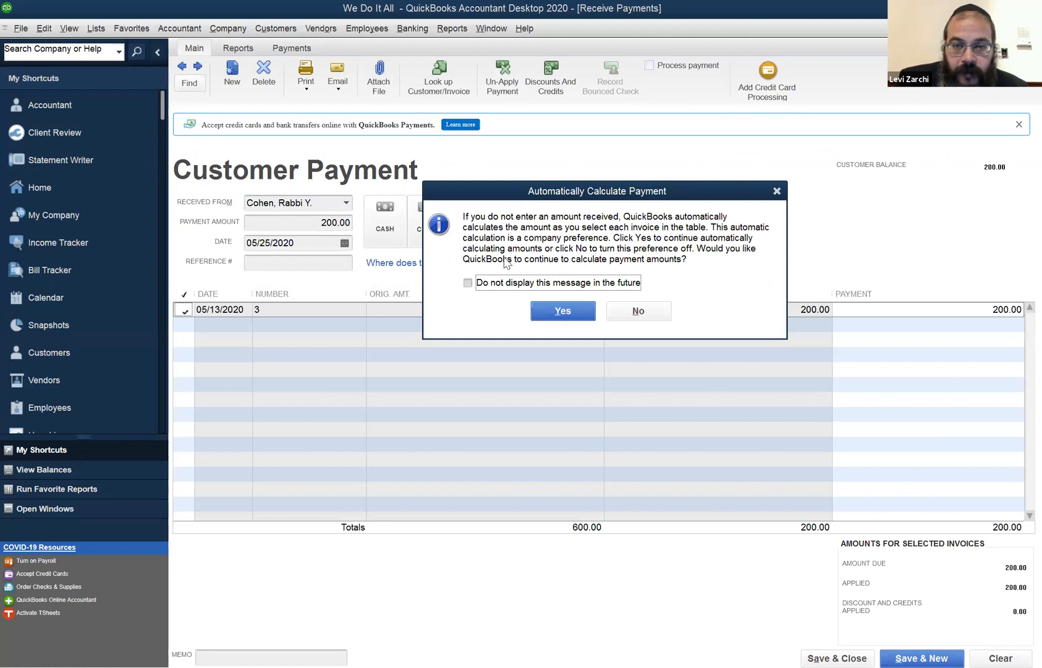
left_click(468, 285)
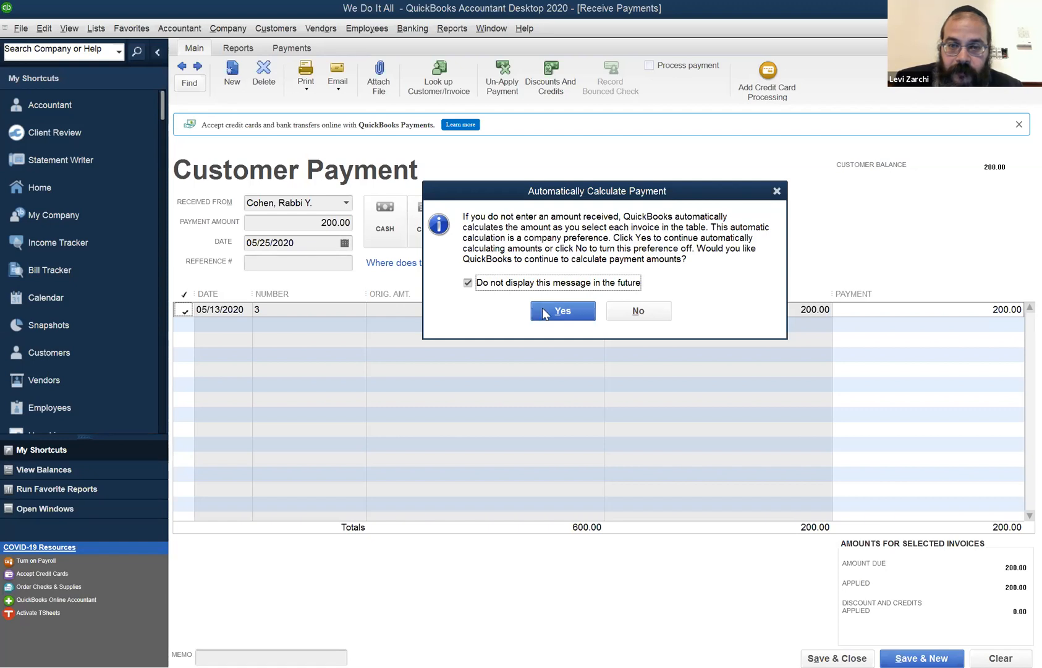
left_click(570, 312)
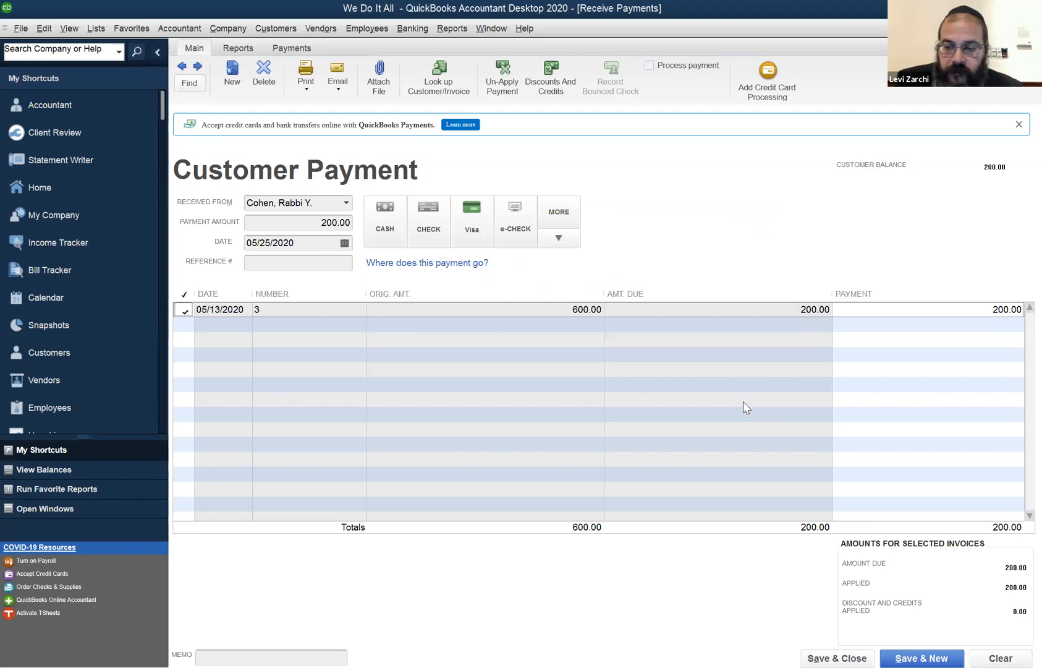
Save and close the customer's 200.00 payment.
left_click(837, 658)
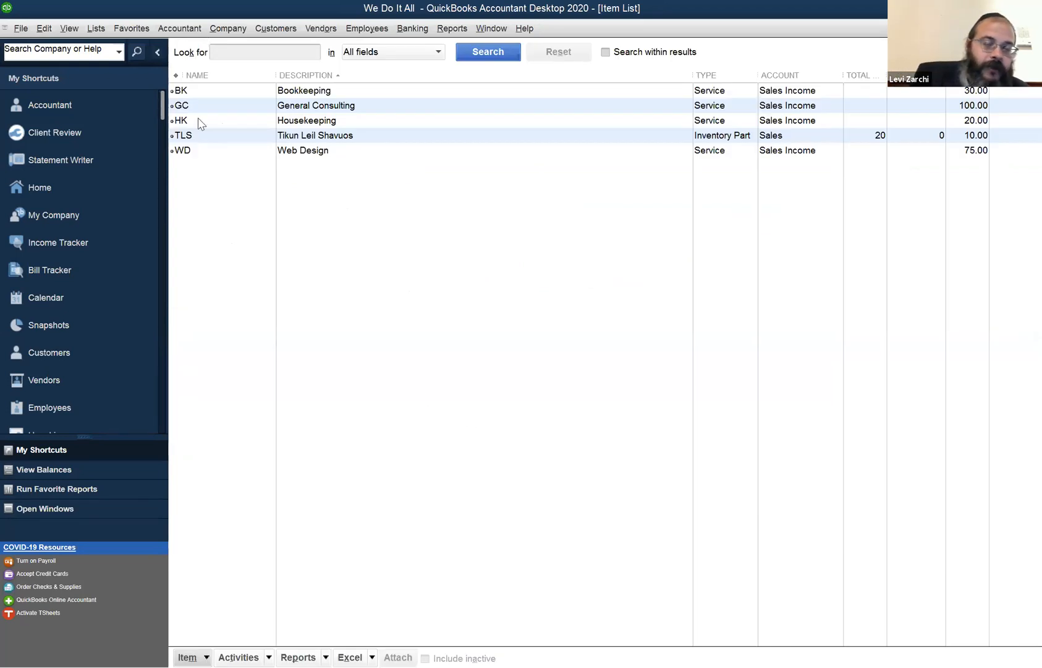
left_click(418, 31)
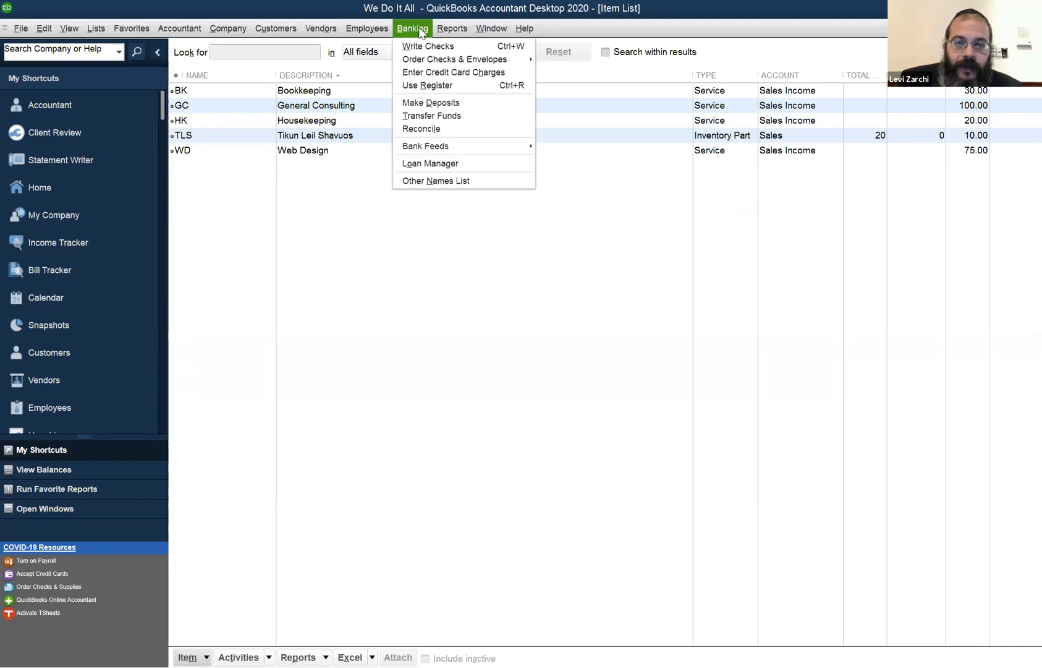
left_click(452, 87)
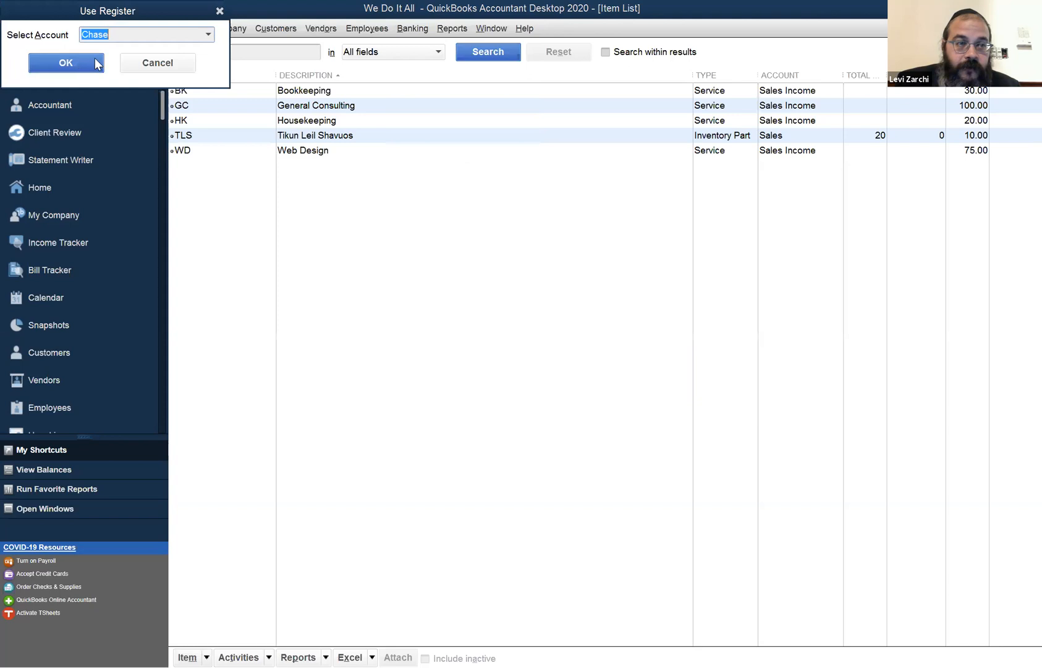
left_click(158, 62)
Start a bank deposit and include both waiting customer payments, 100.00 and 200.00.
left_click(413, 28)
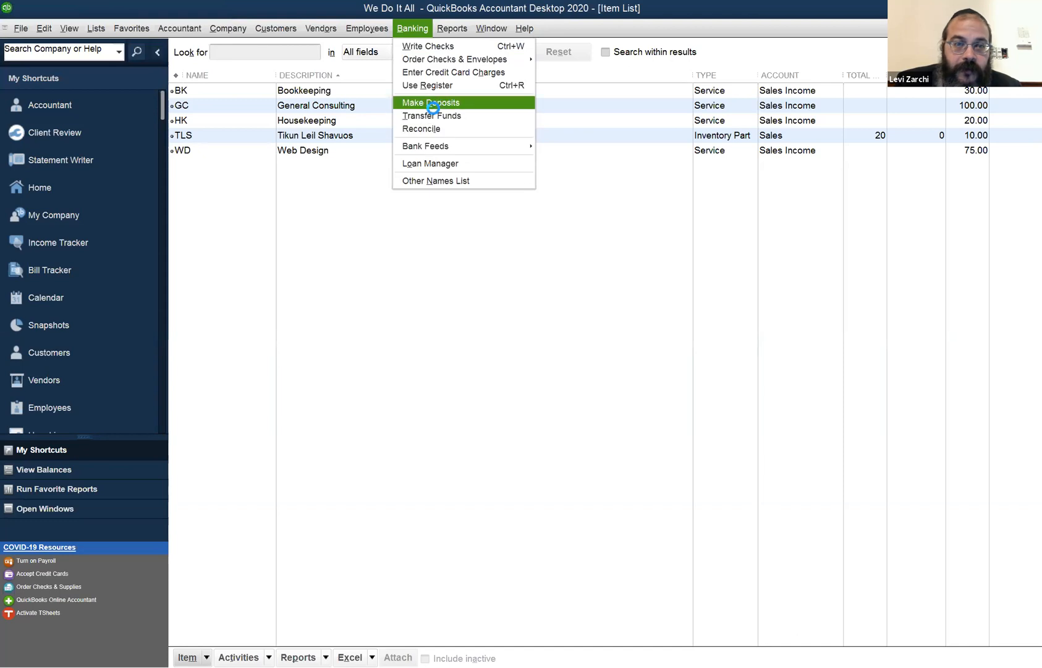
left_click(430, 104)
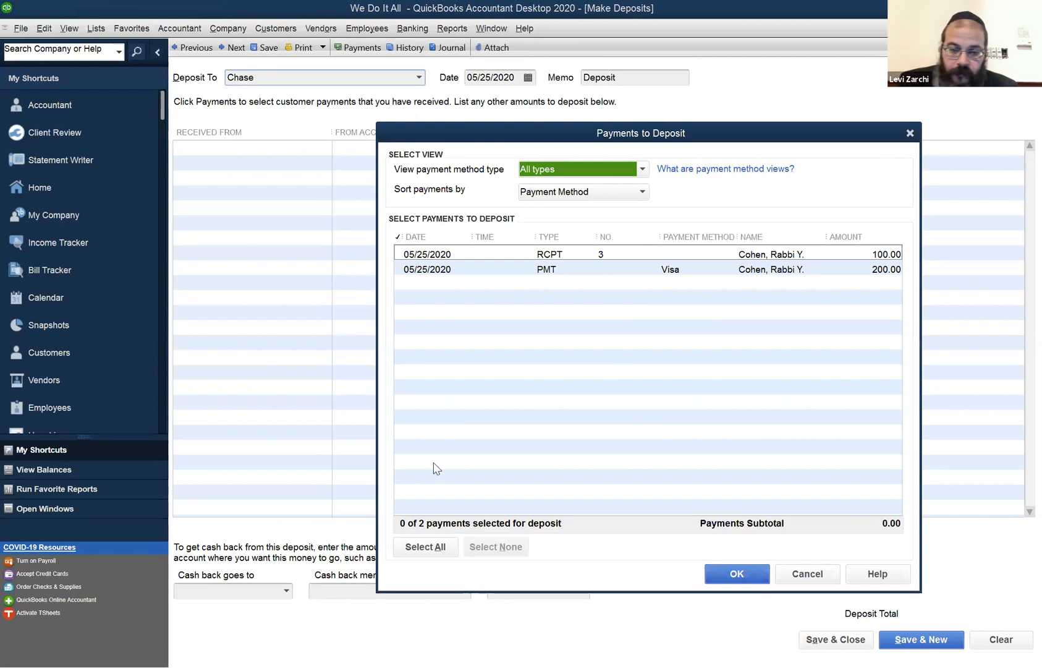
left_click(440, 549)
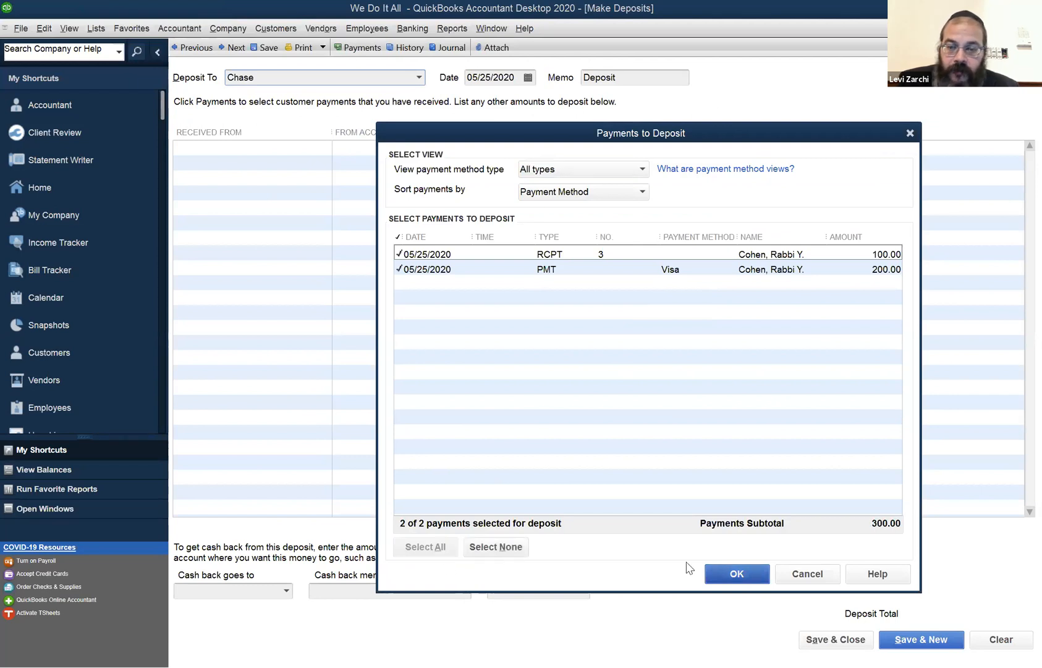
left_click(721, 579)
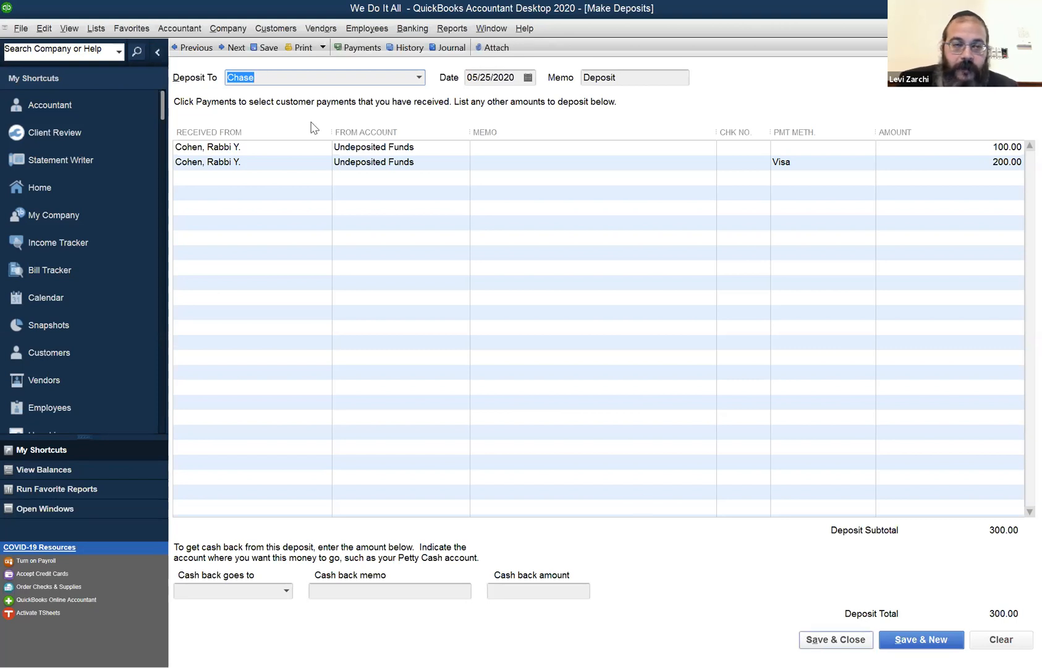
Check the accounts available for the deposit, keep Chase, and save and close the deposit.
left_click(315, 79)
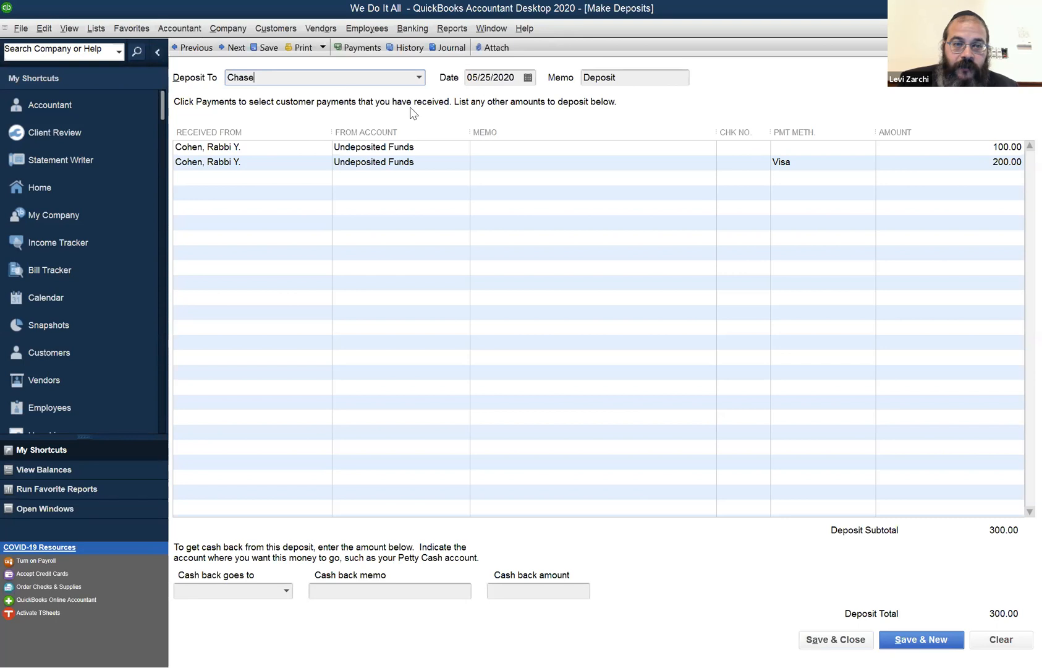
left_click(419, 78)
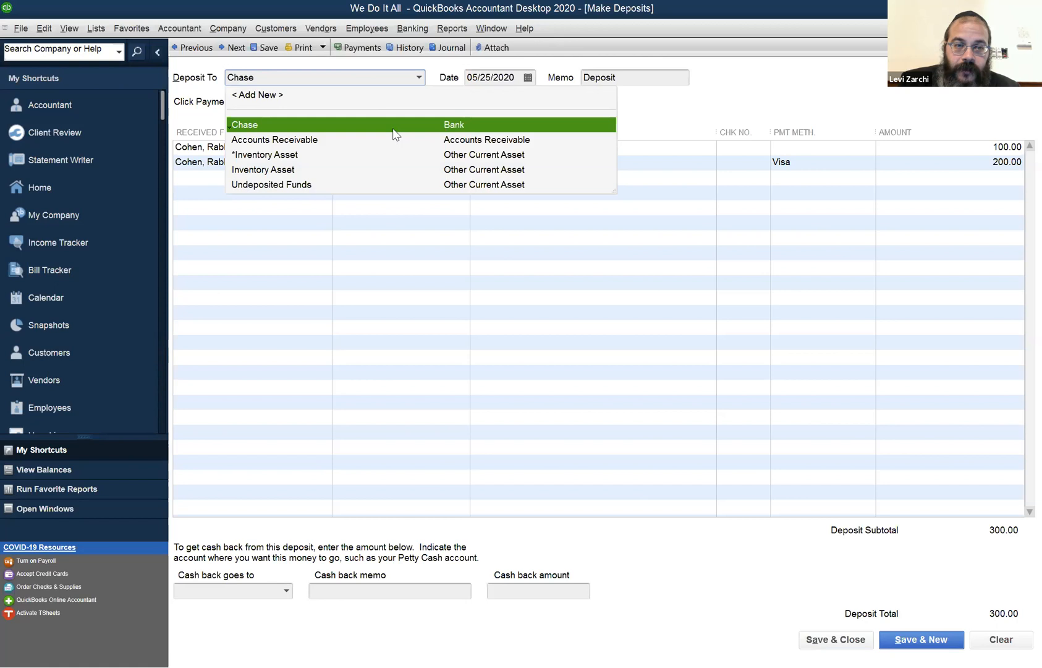
left_click(695, 121)
left_click(830, 637)
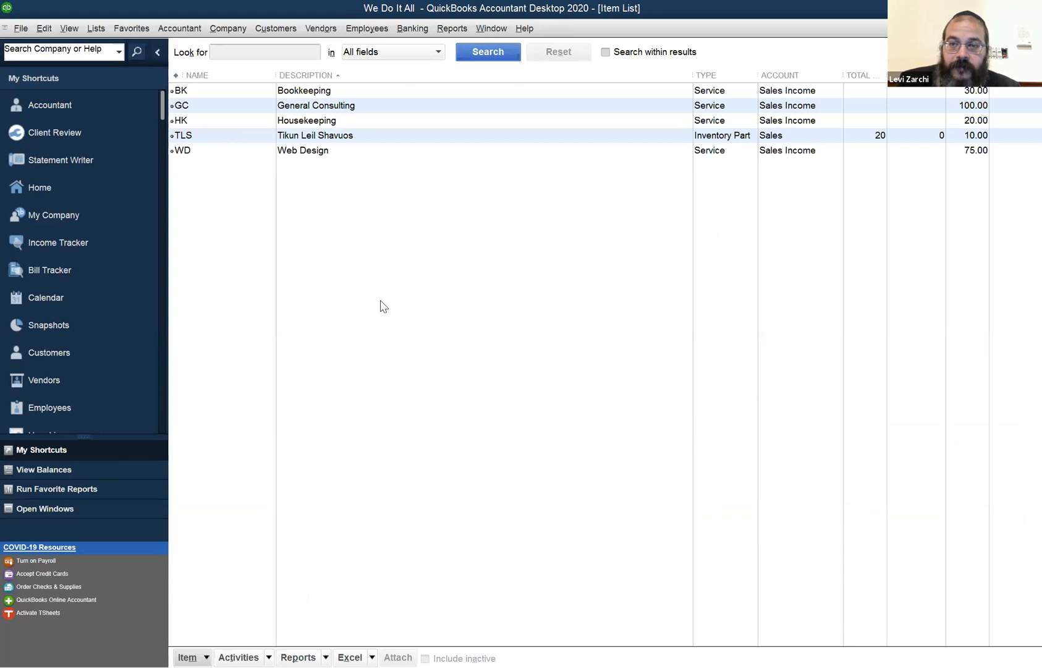
Open the Chase register and compare the 05/20/2020 Members Equity deposit with the 05/25/2020 split deposit.
left_click(499, 34)
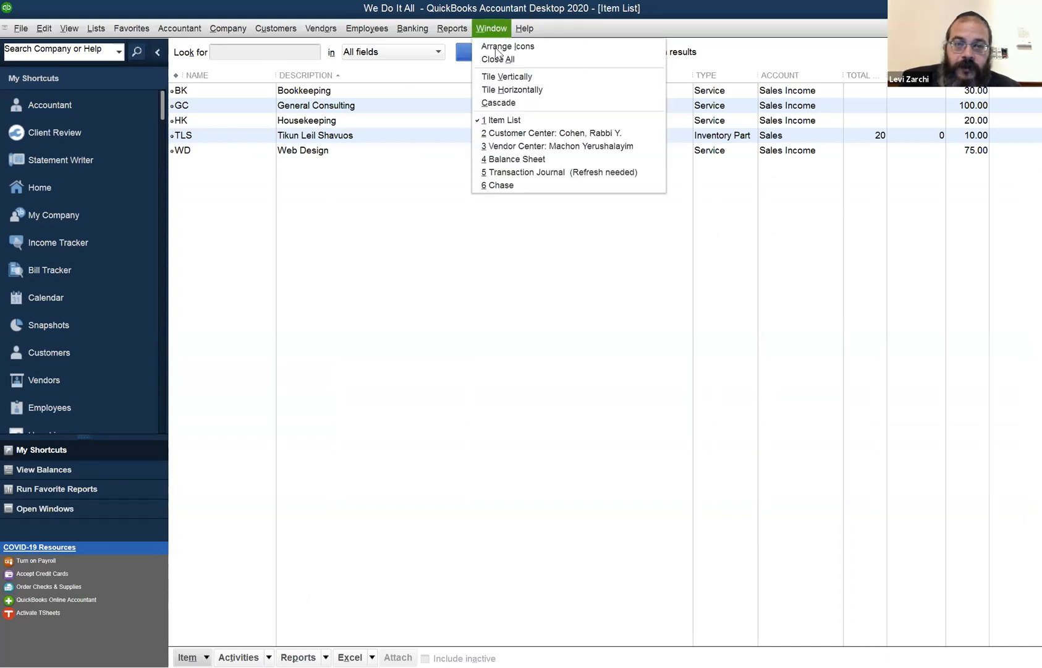
left_click(509, 186)
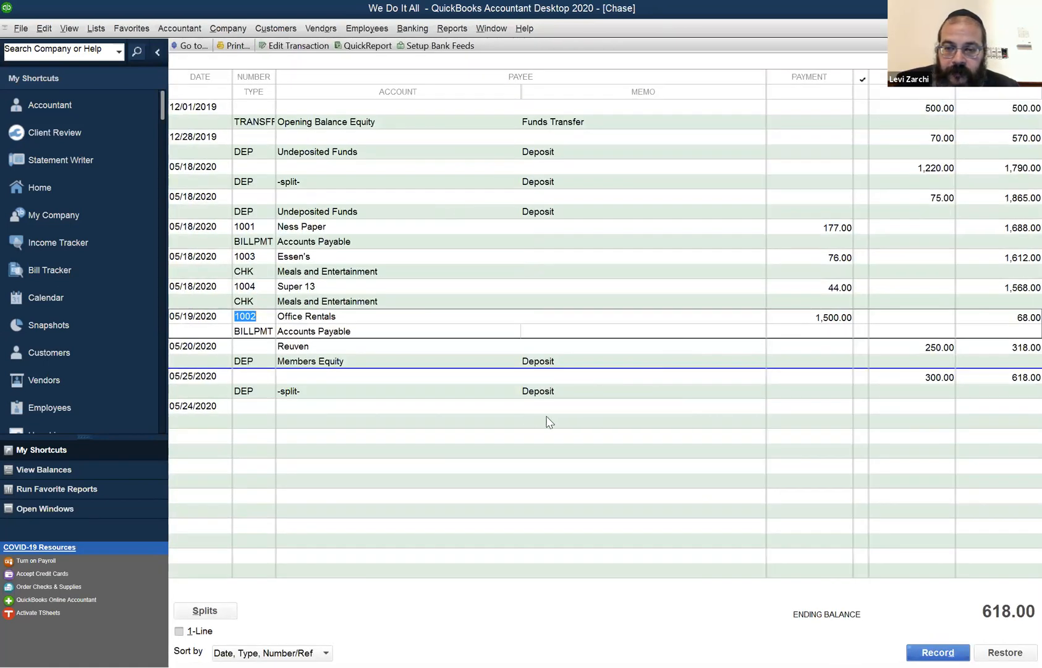
left_click(877, 362)
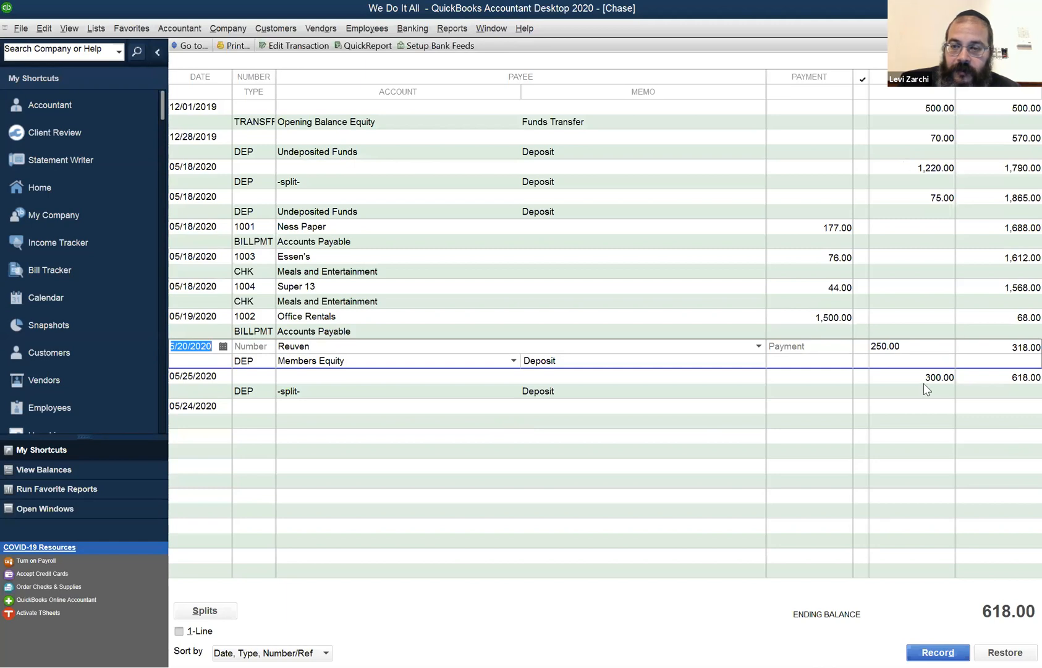
left_click(923, 351)
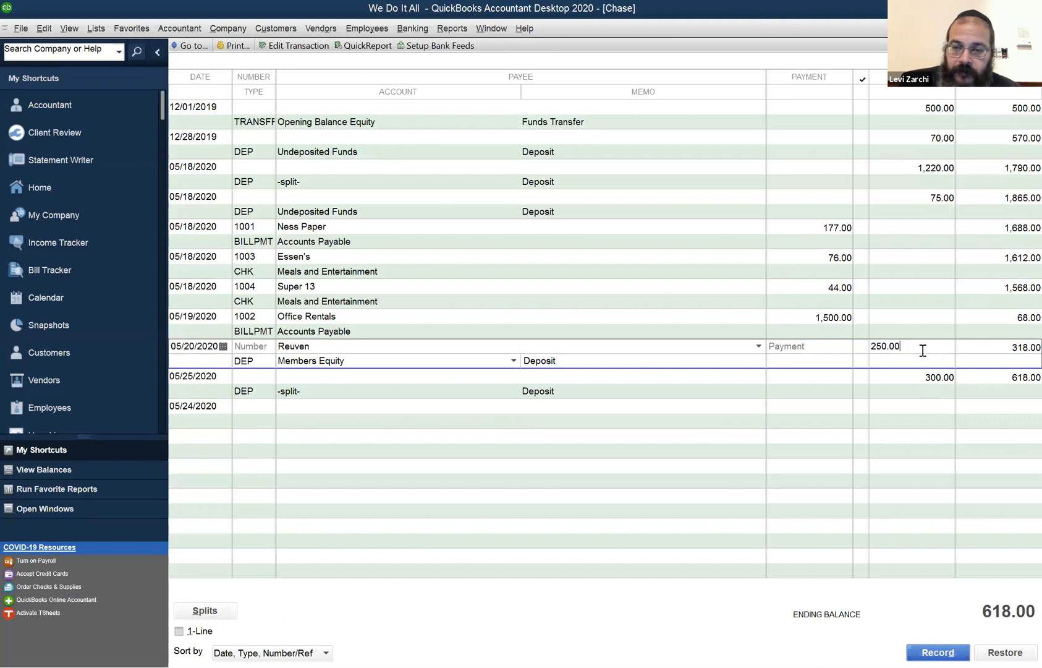
left_click(912, 373)
left_click(919, 350)
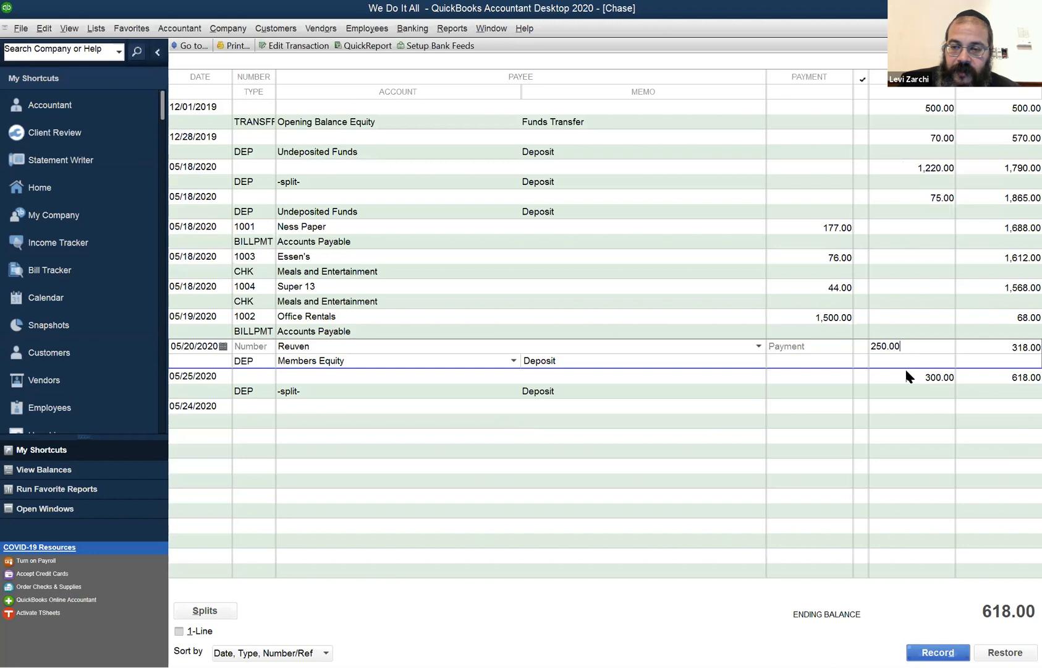
left_click(903, 381)
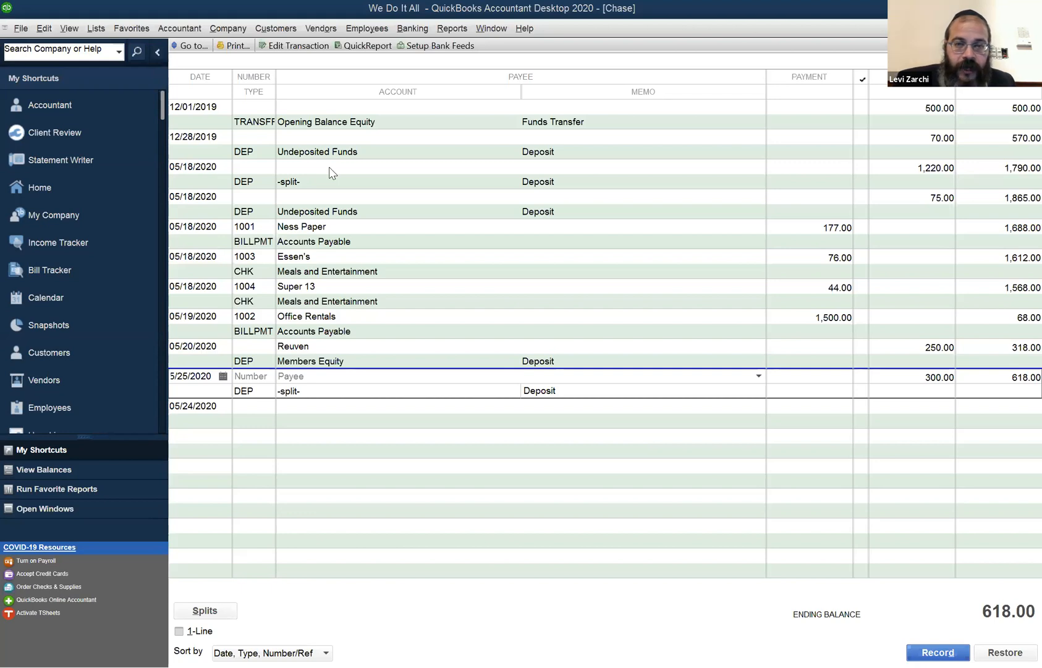
Open the chart of accounts and check the balances of the Inventory Asset and *Inventory Asset accounts.
left_click(706, 5)
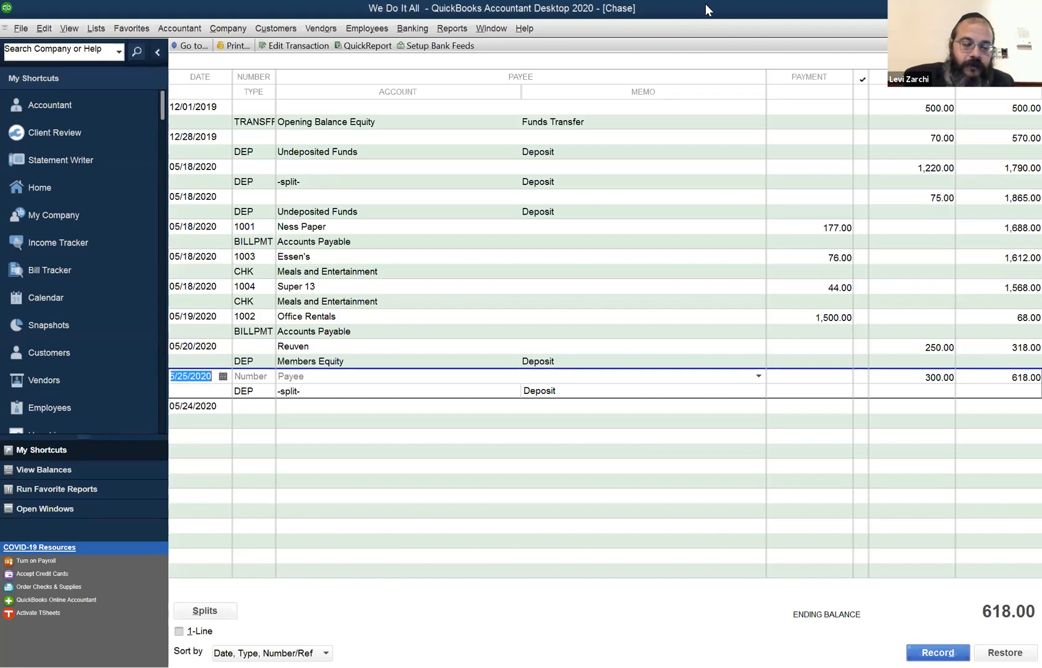
key("ctrl+a")
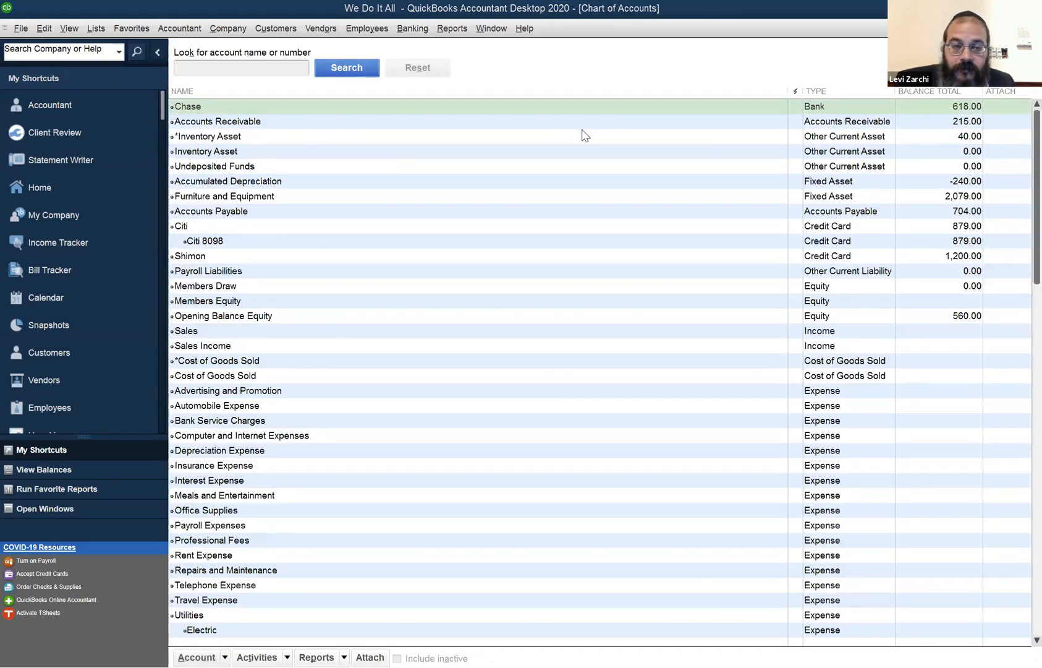
left_click(377, 152)
left_click(385, 137)
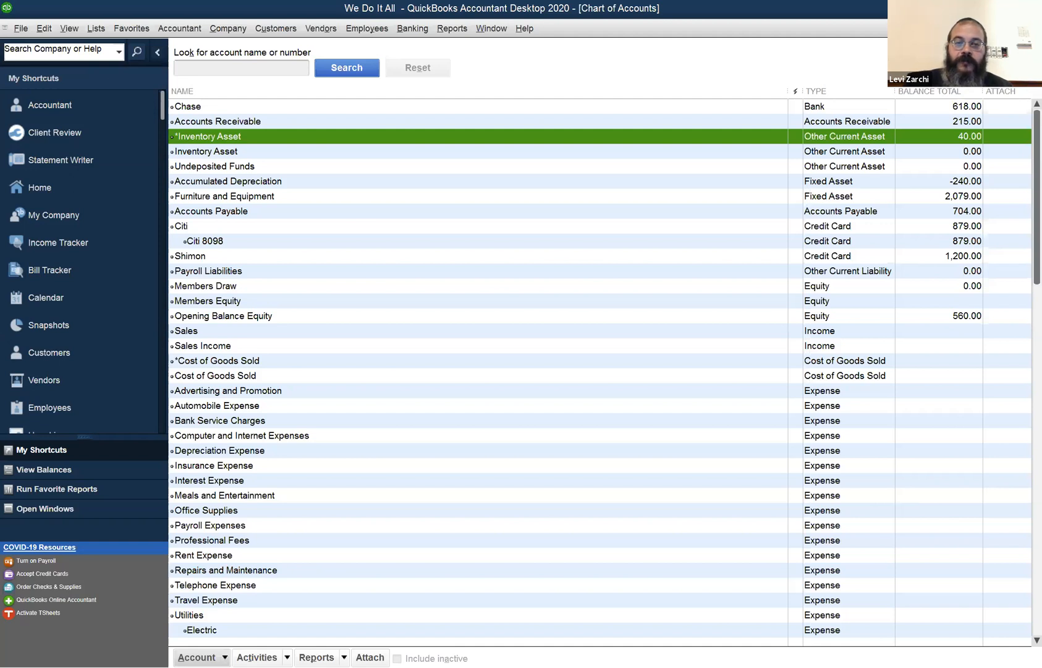
Open the item list, check the TLS inventory part's quantity on hand, and return to the chart of accounts.
left_click(500, 36)
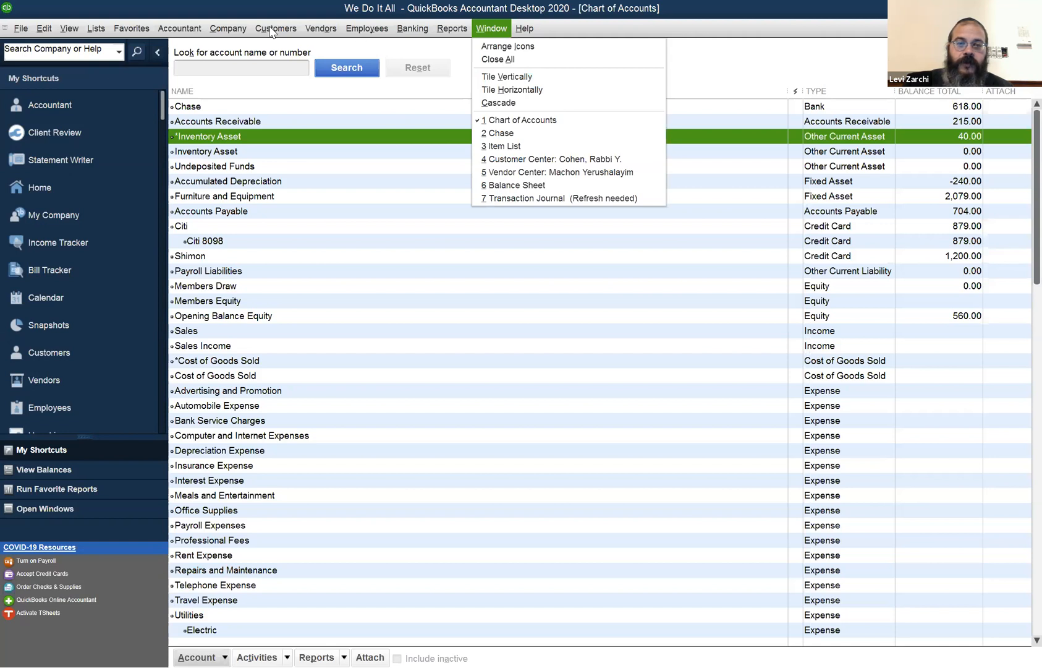
mouse_move(270, 32)
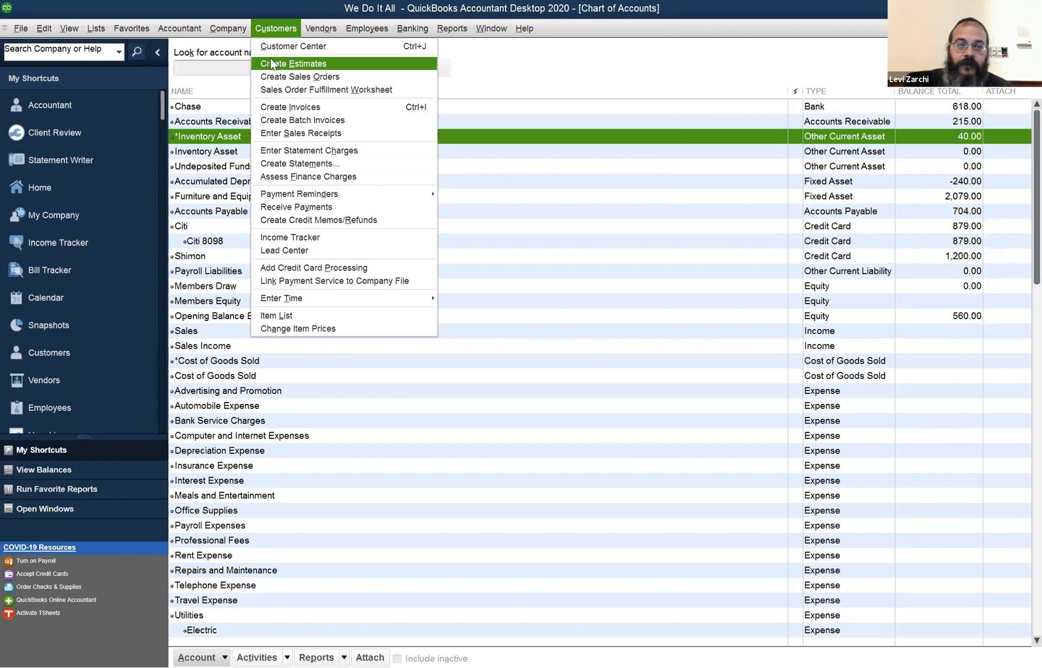
left_click(104, 47)
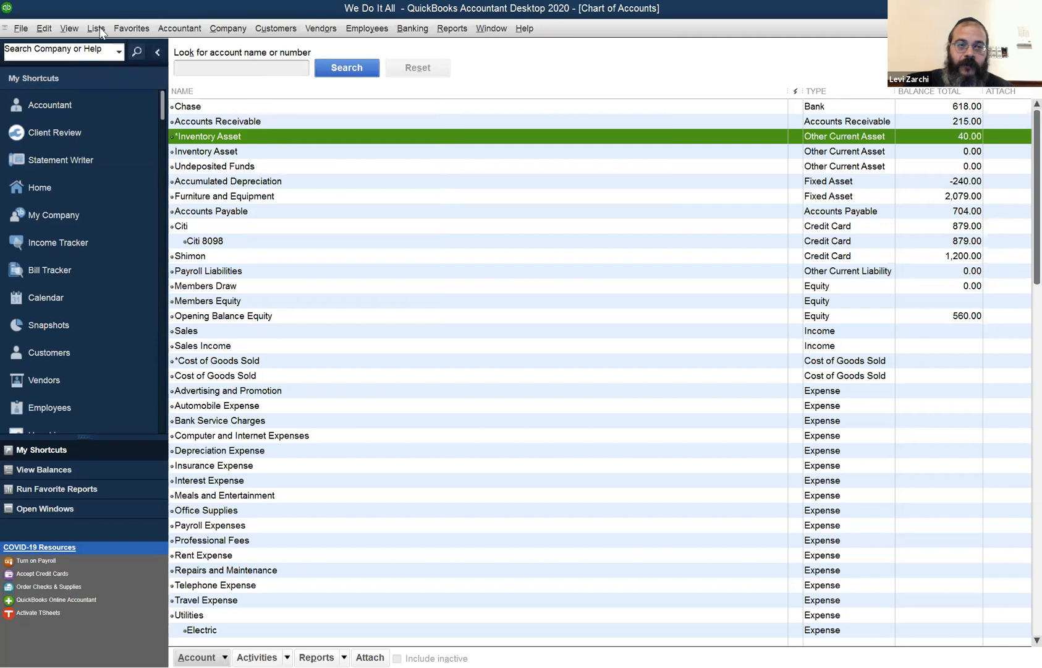
left_click(96, 28)
left_click(108, 59)
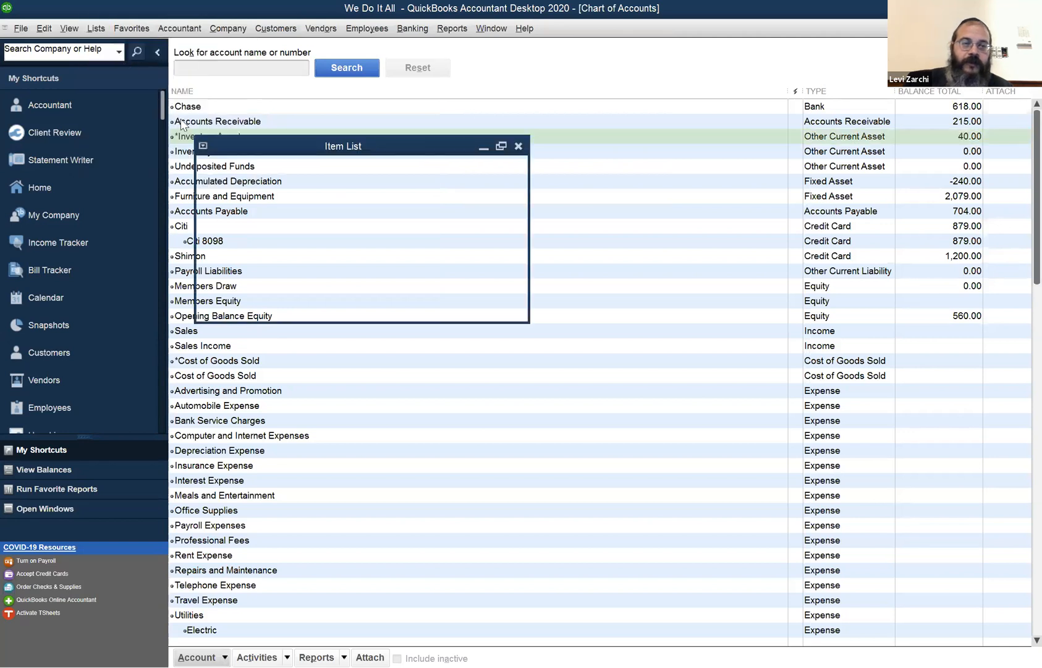
left_click(206, 135)
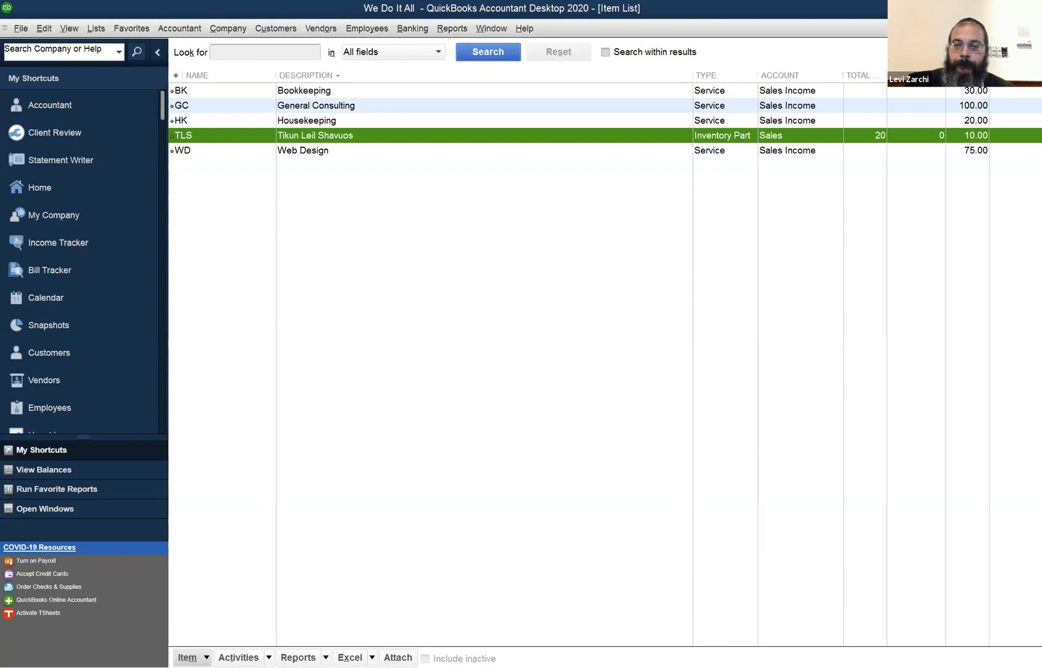
key("ctrl+a")
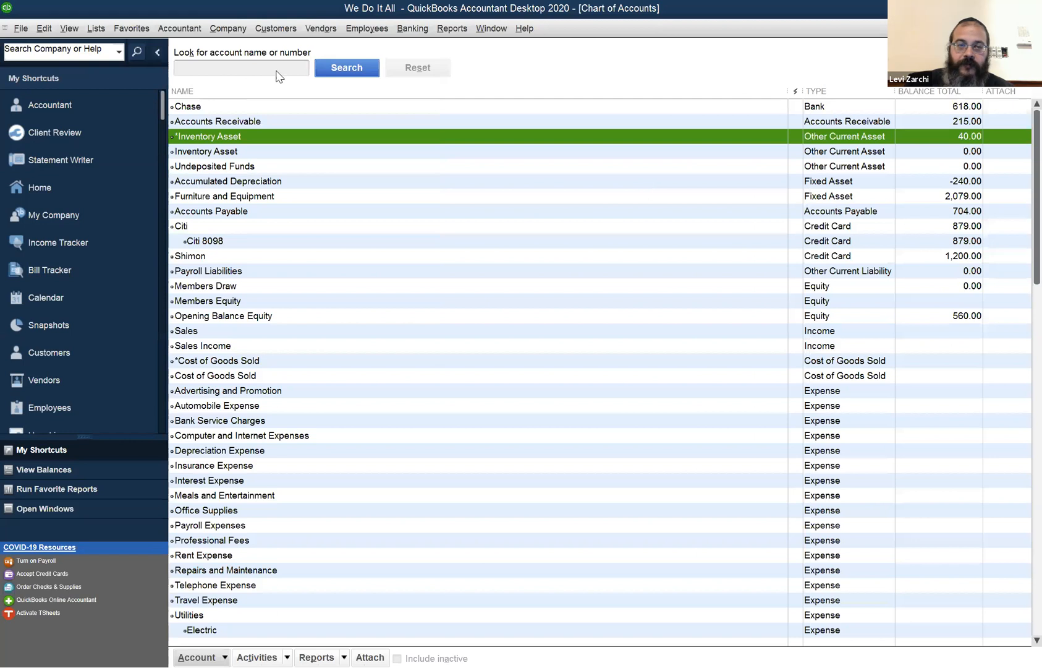
Open the Customer Center, review the transaction journal of the customer's 05/25/2020 sales receipt, and close the journal.
left_click(221, 30)
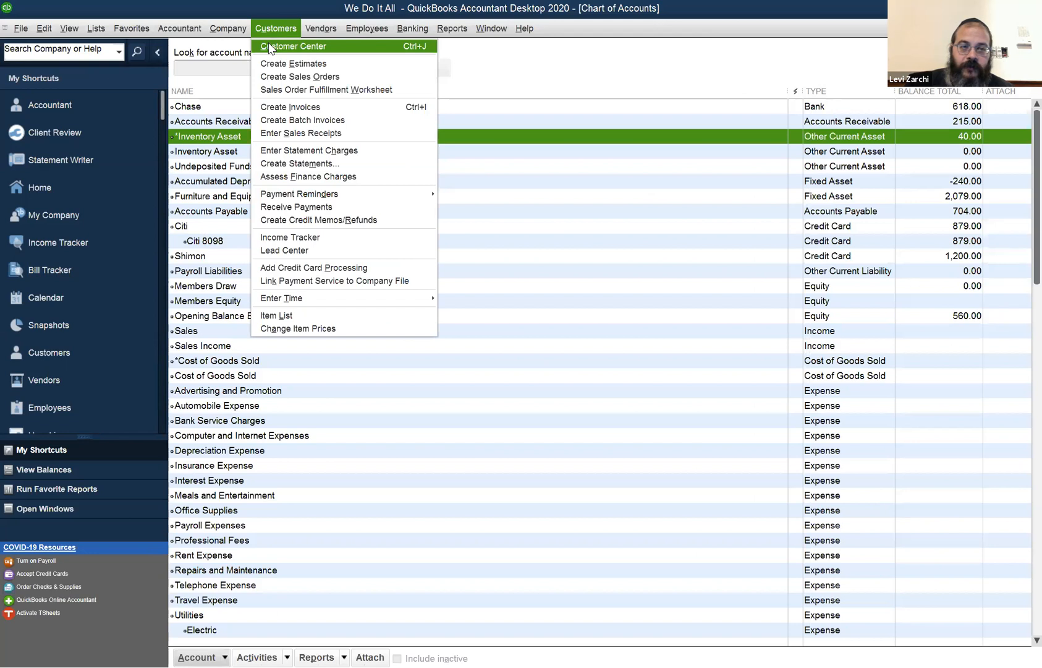
left_click(270, 48)
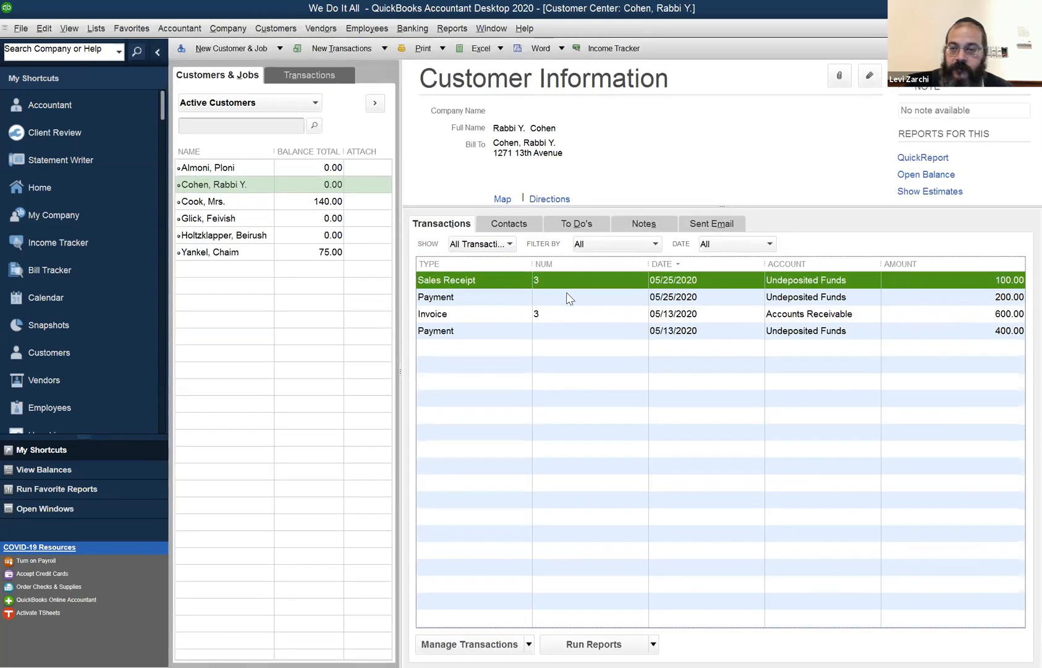
left_click(569, 298)
left_click(555, 282)
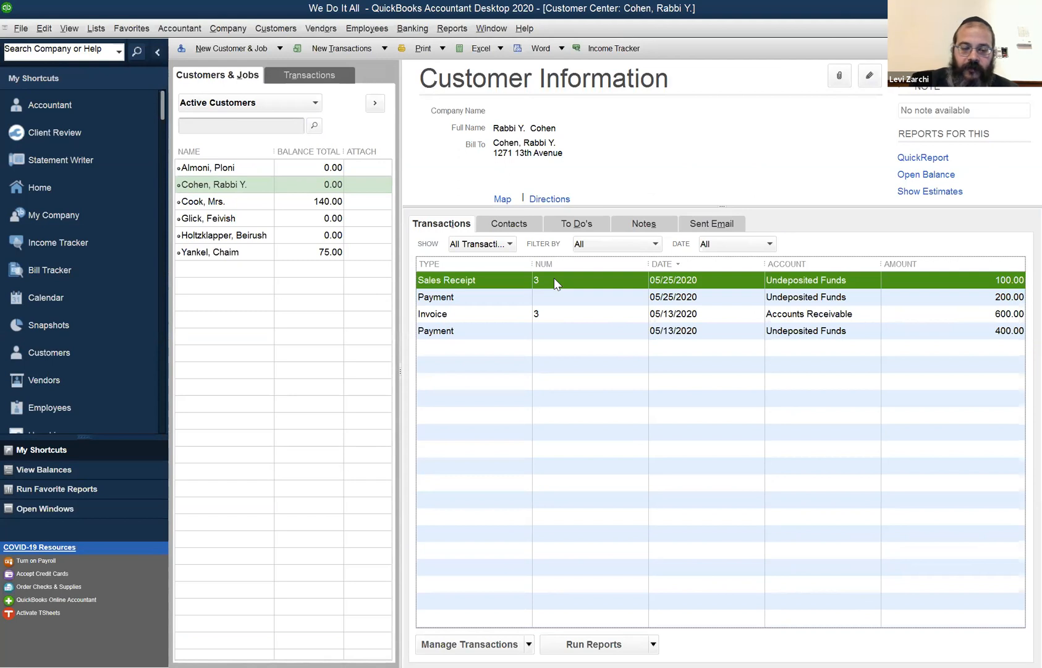
double_click(555, 279)
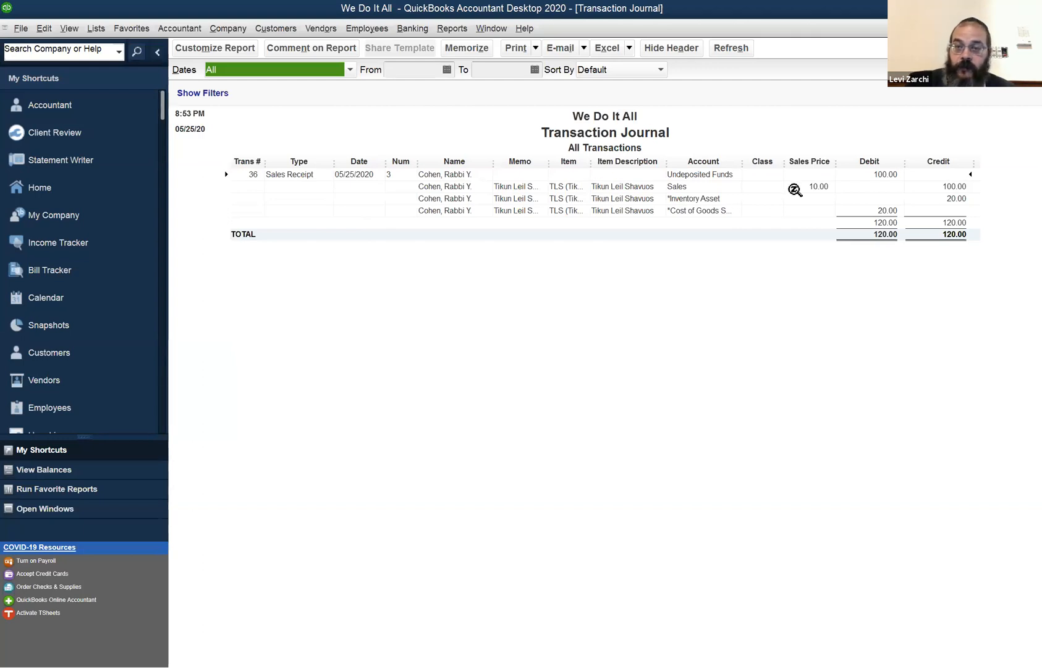
left_click(802, 187)
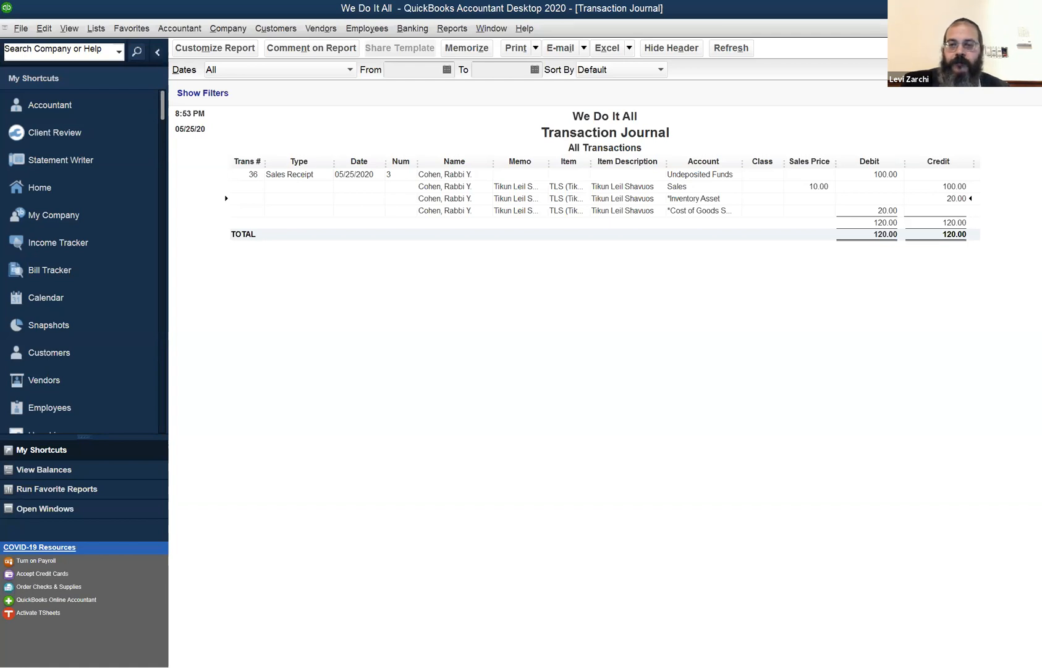
key("Escape")
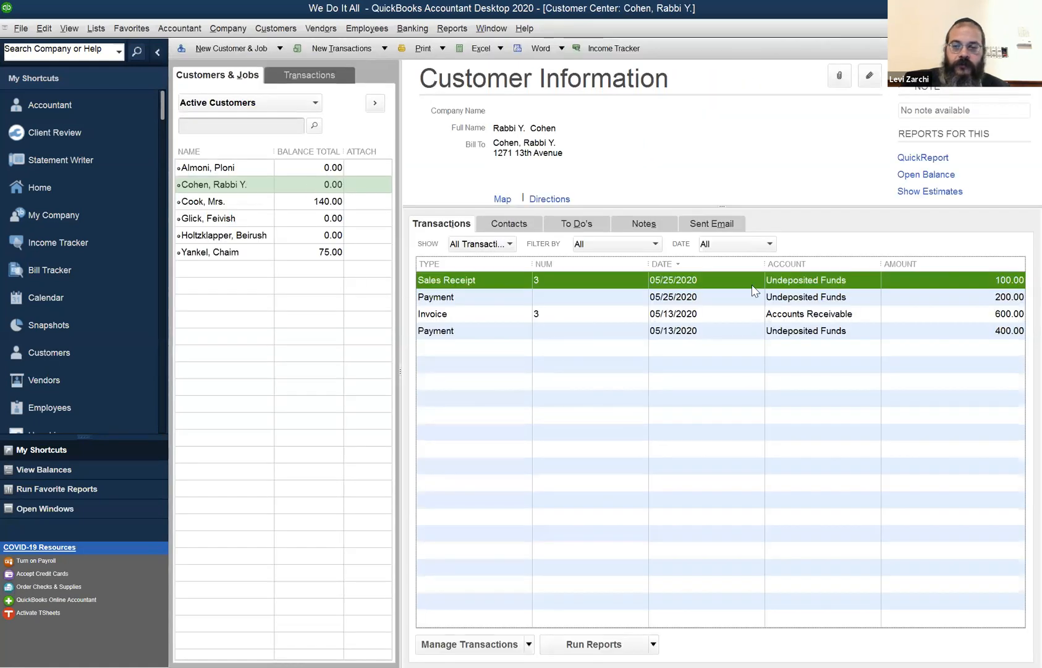
Review the transaction journal of the customer's 05/13/2020 invoice, close it, and reopen the journal of the 05/25/2020 sales receipt.
left_click(468, 299)
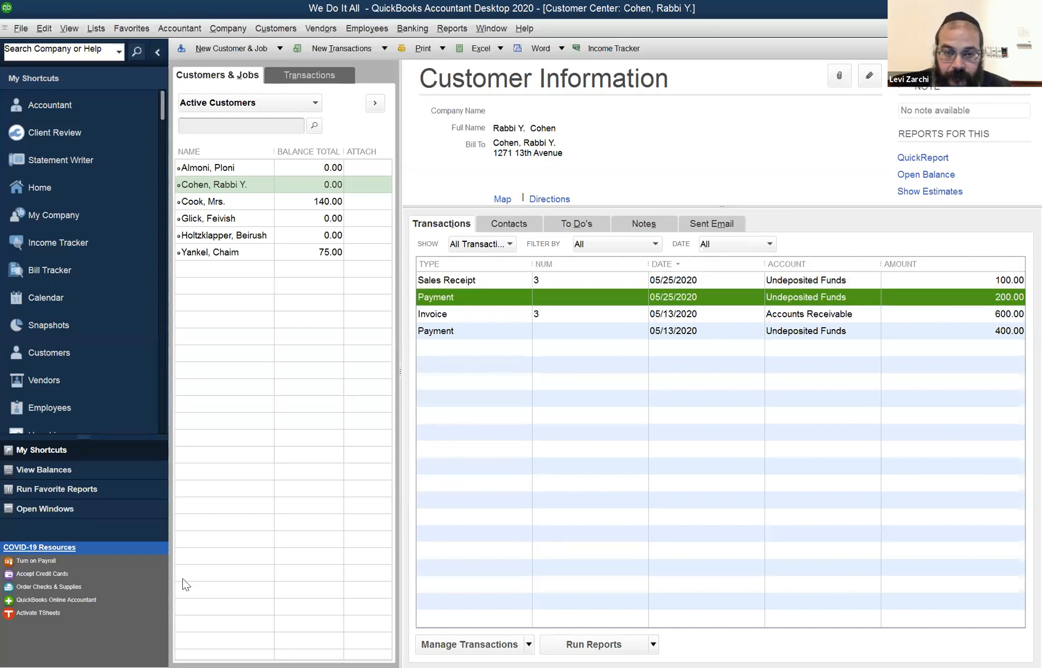
left_click(525, 310)
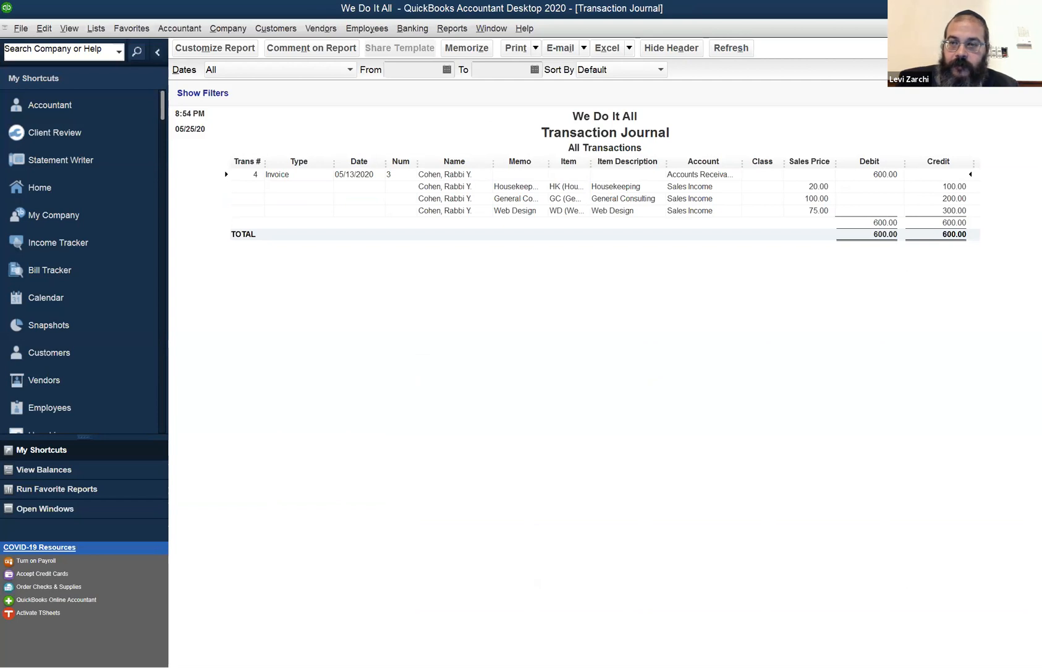
key("Escape")
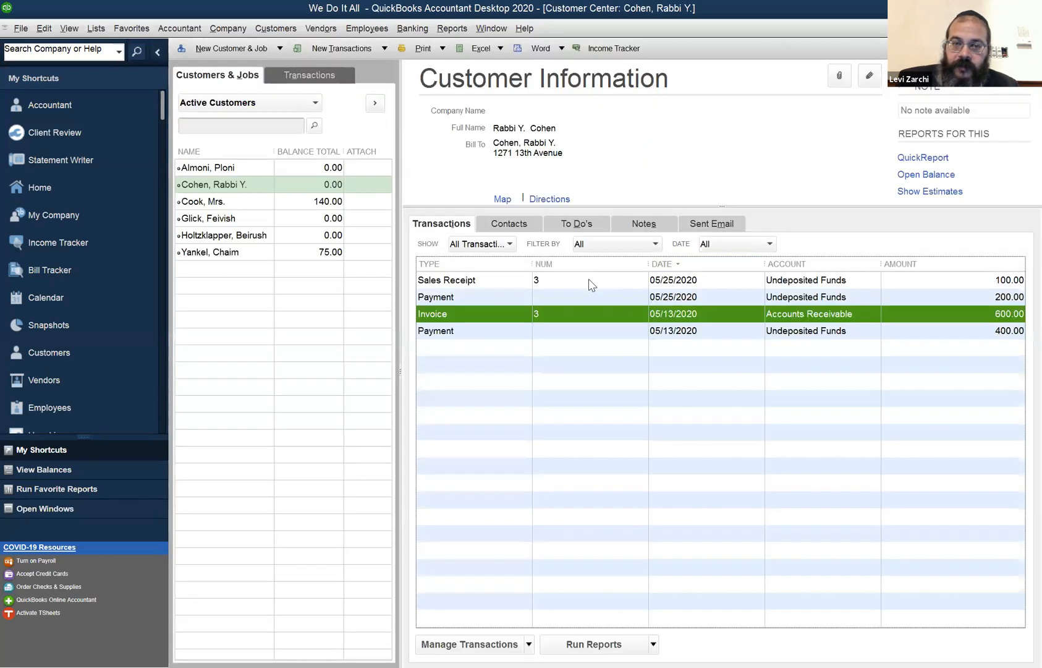
left_click(629, 283)
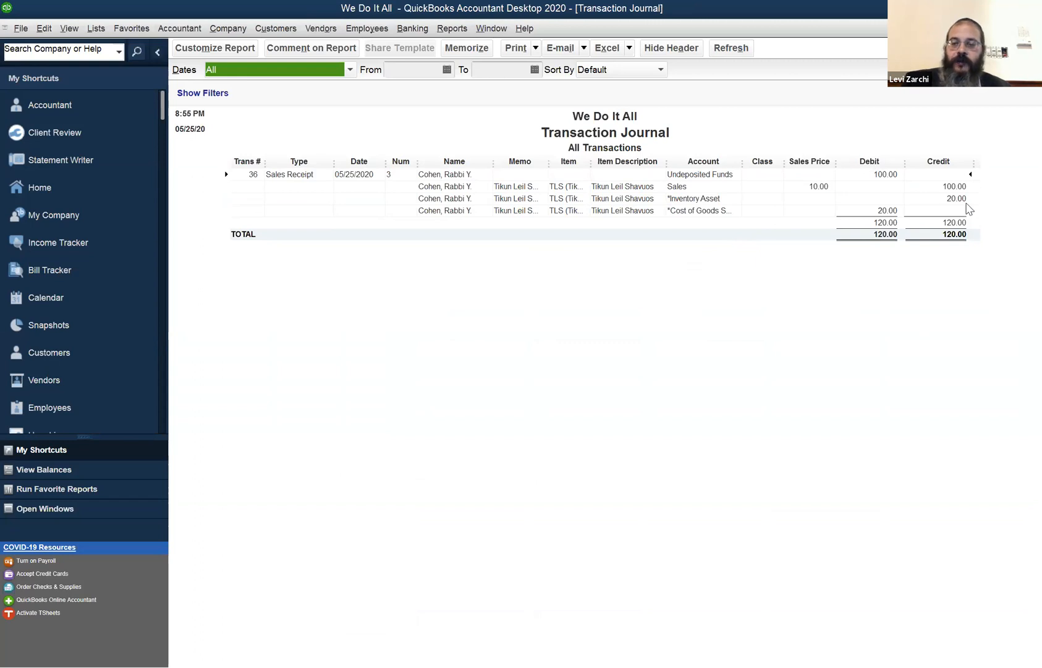
Finish reviewing the sales receipt's transaction journal, close it, and return to the Customer Center in a maximized window.
left_click(978, 192)
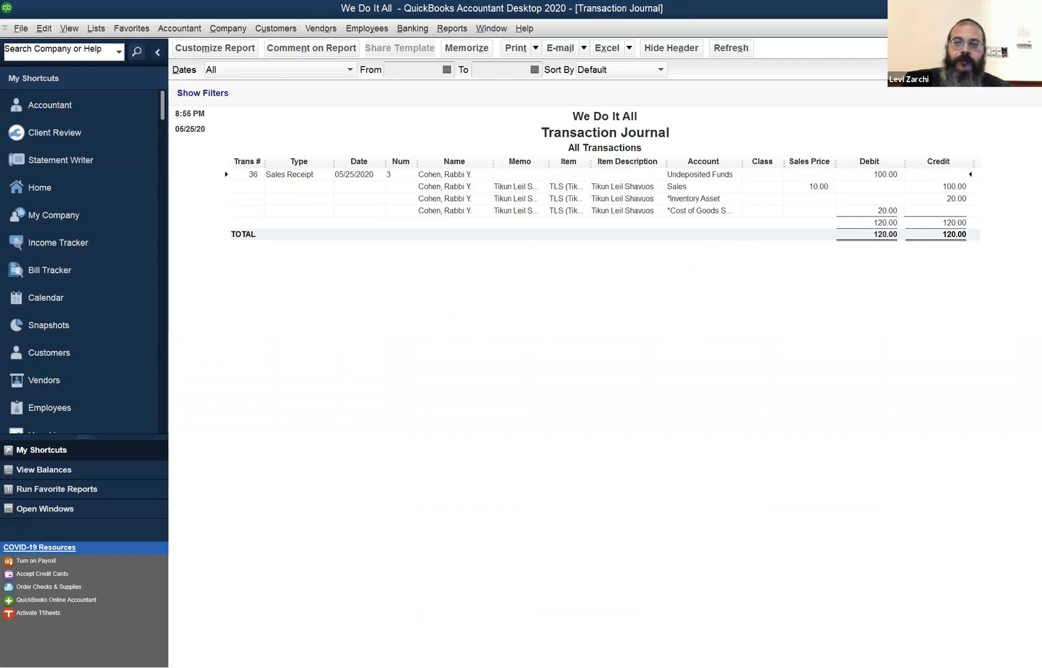
left_click(1033, 27)
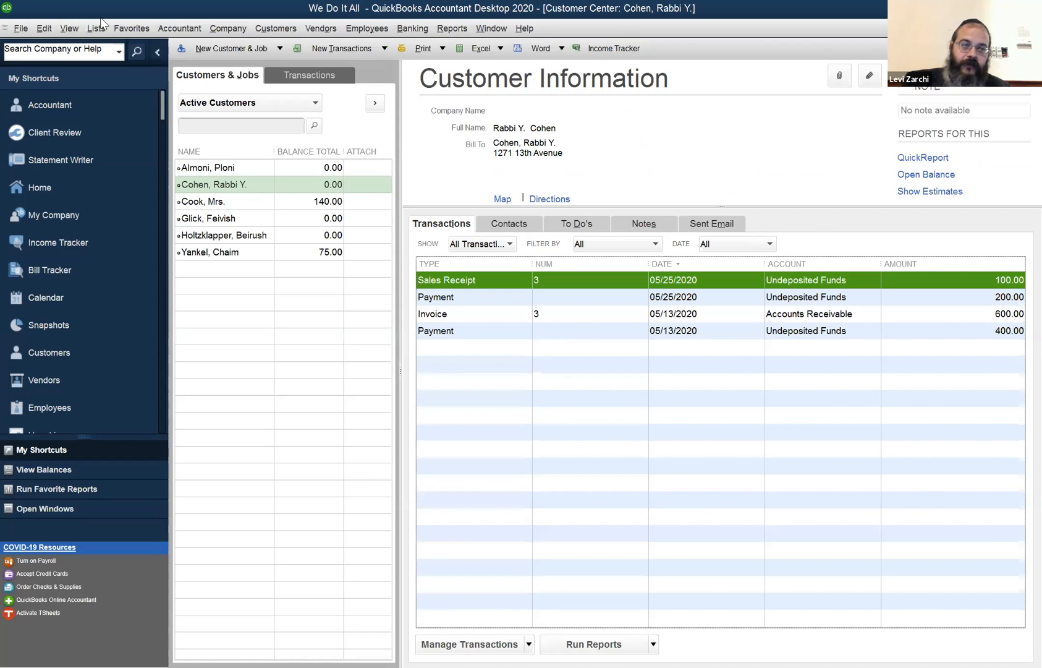
left_click_drag(111, 11, 395, 29)
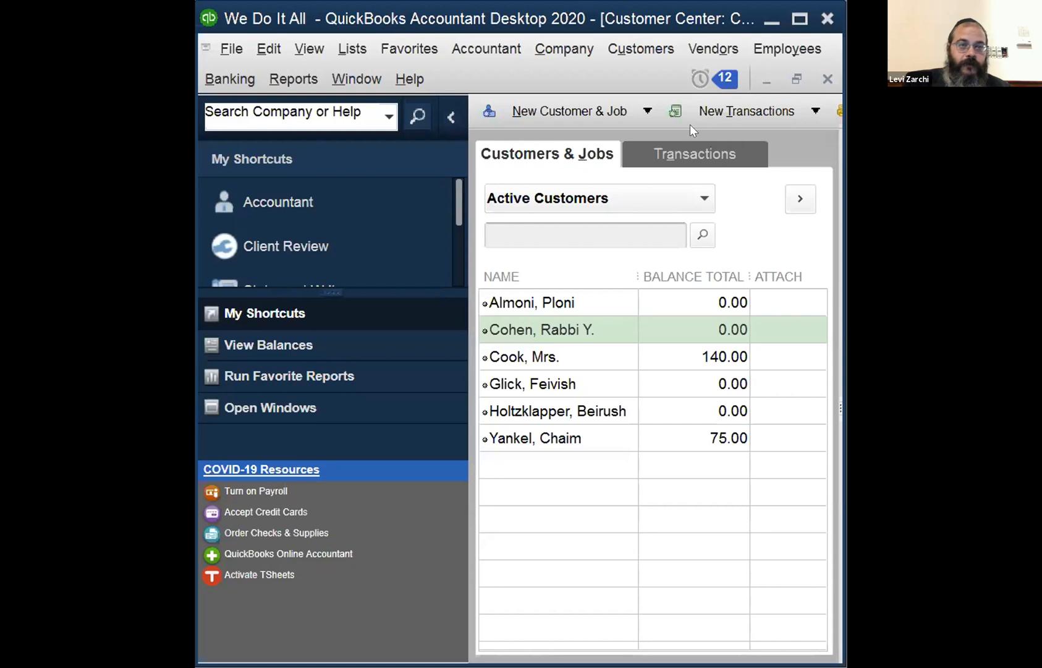
left_click(791, 17)
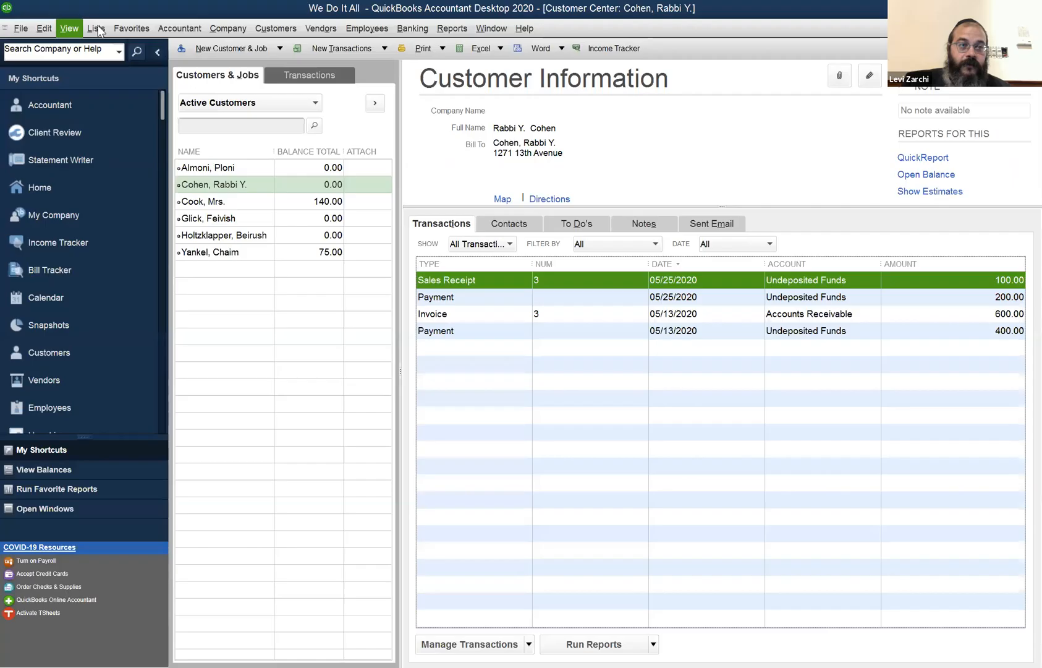
Open the item list, check the TLS inventory part's quantity on hand, and switch back to the chart of accounts.
left_click(96, 28)
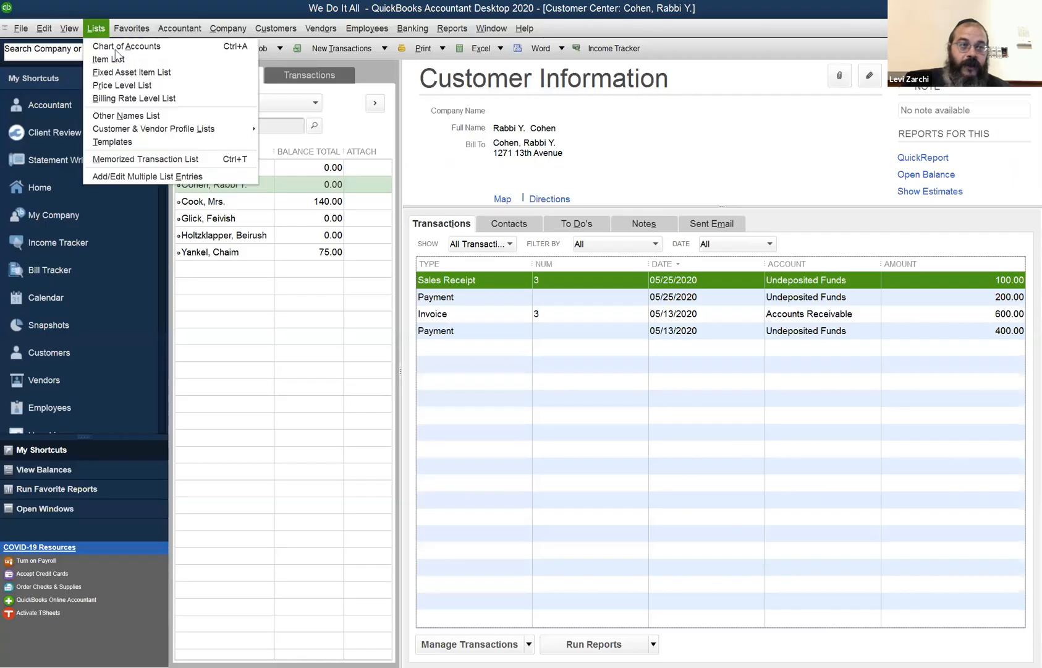
left_click(147, 60)
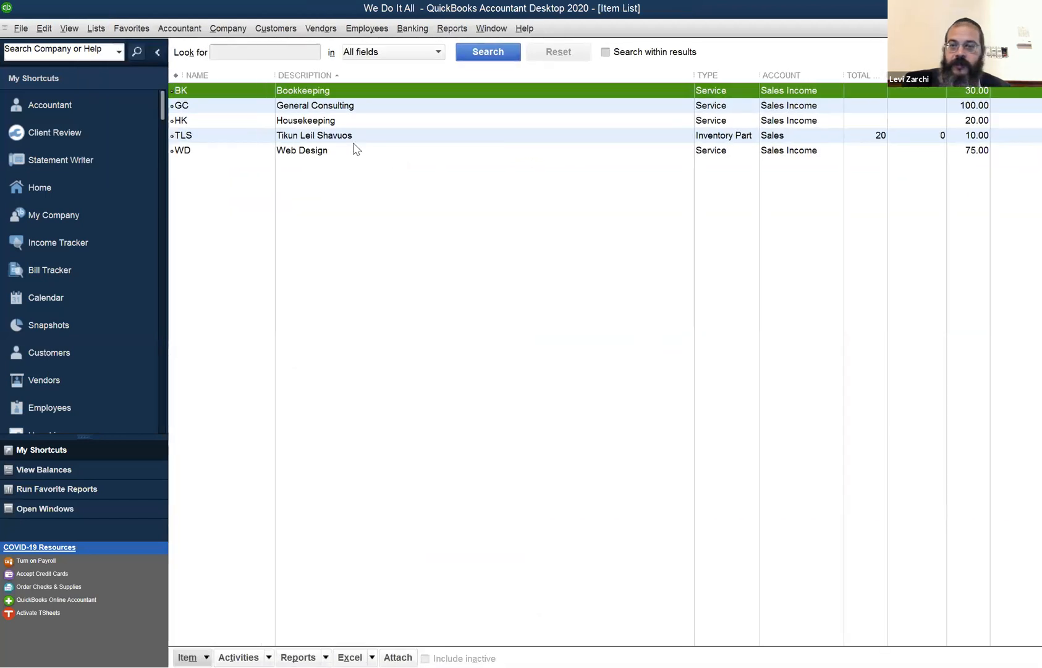
left_click(881, 137)
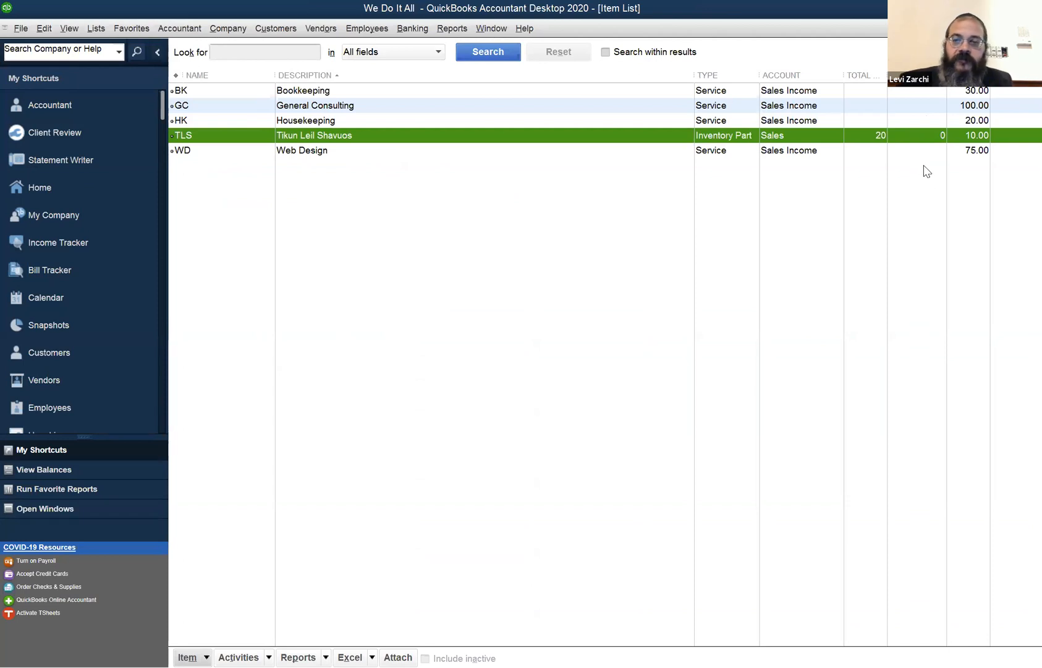
key("ctrl+a")
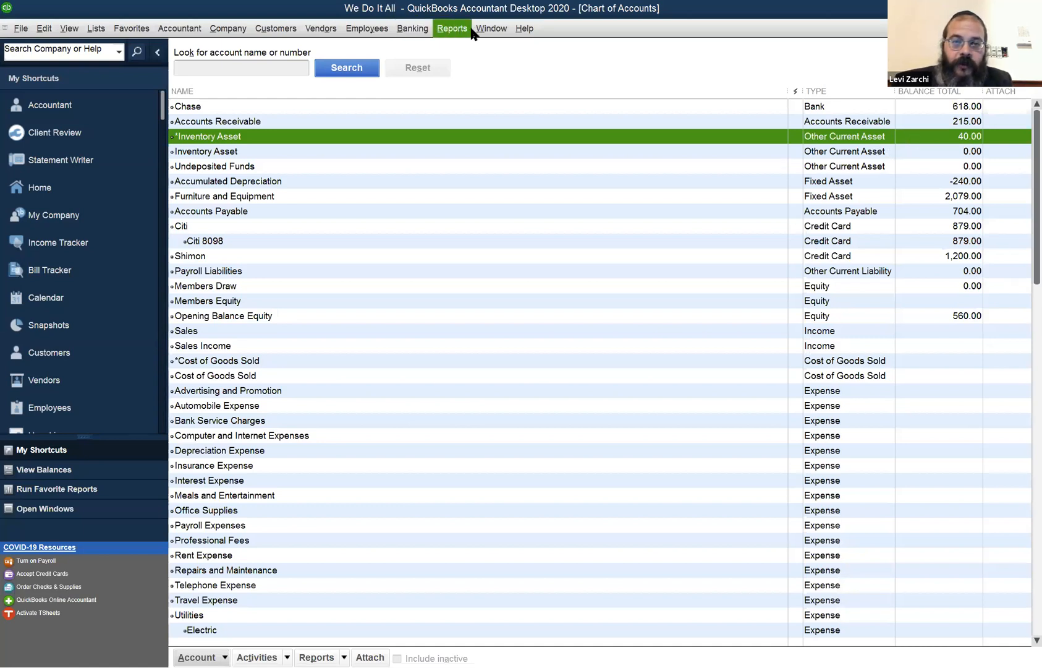
Bring up the already open Balance Sheet report and set its as-of date to 05/26/2020.
left_click(510, 30)
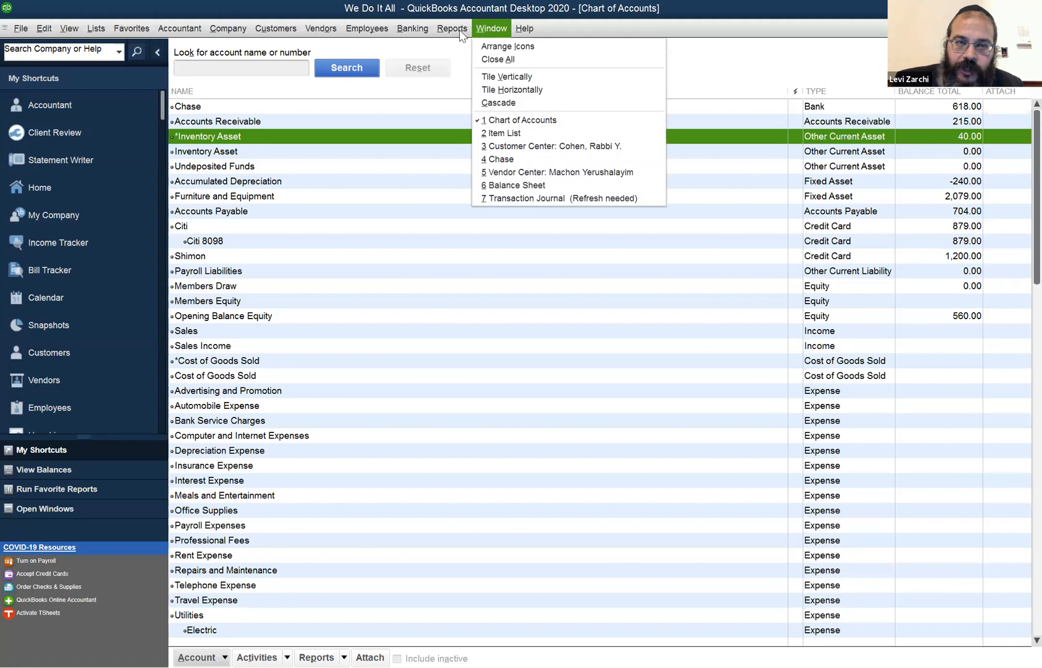
left_click(533, 188)
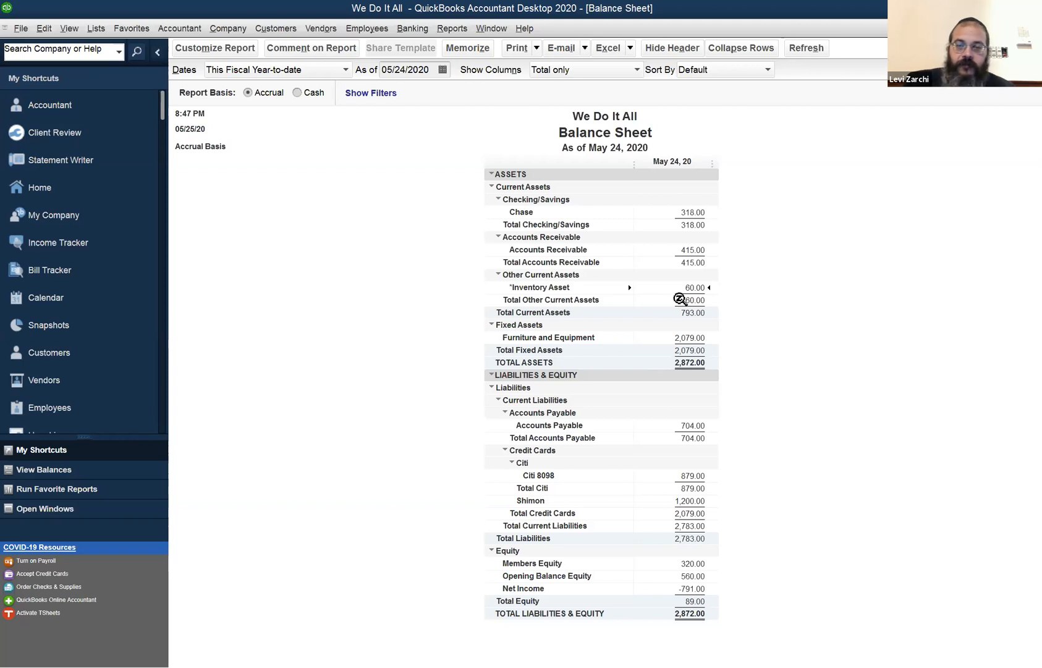
left_click(428, 68)
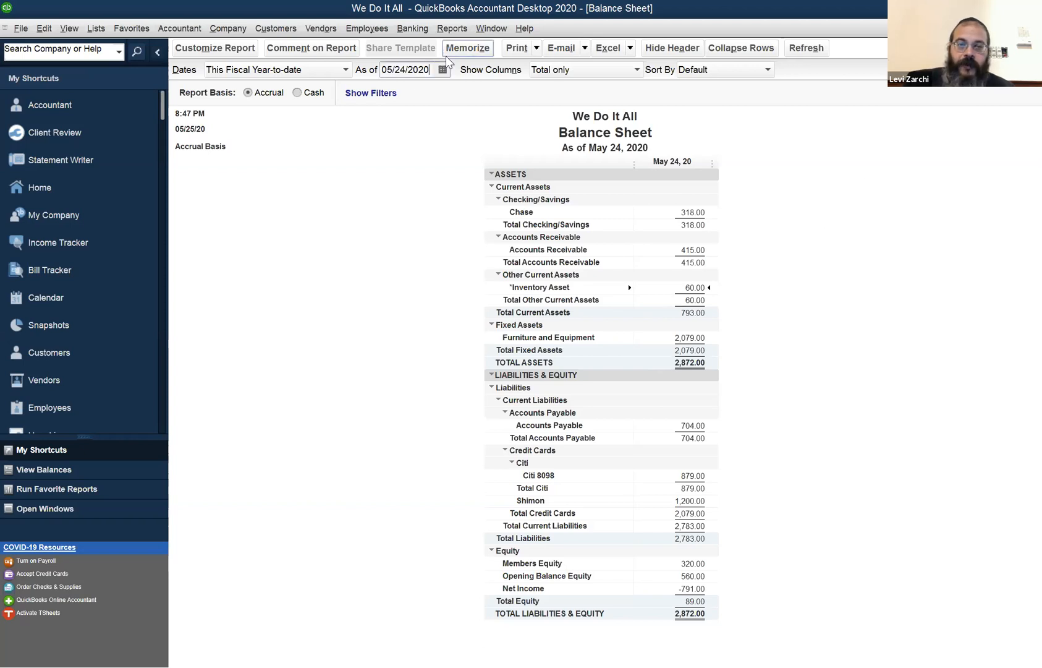
key("plus")
key("plus")
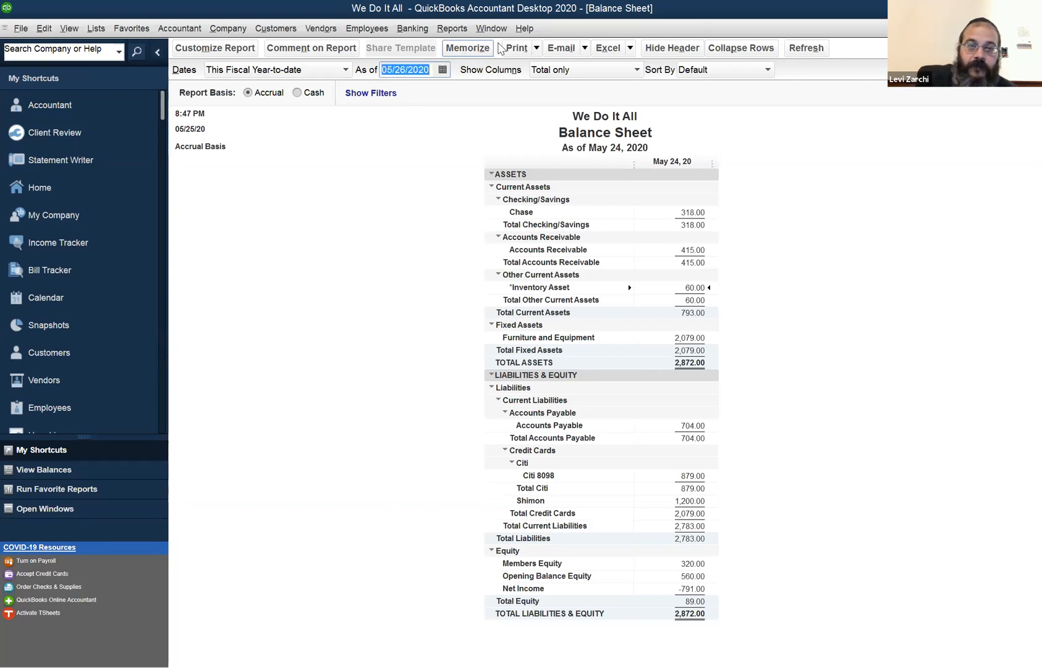
key("Tab")
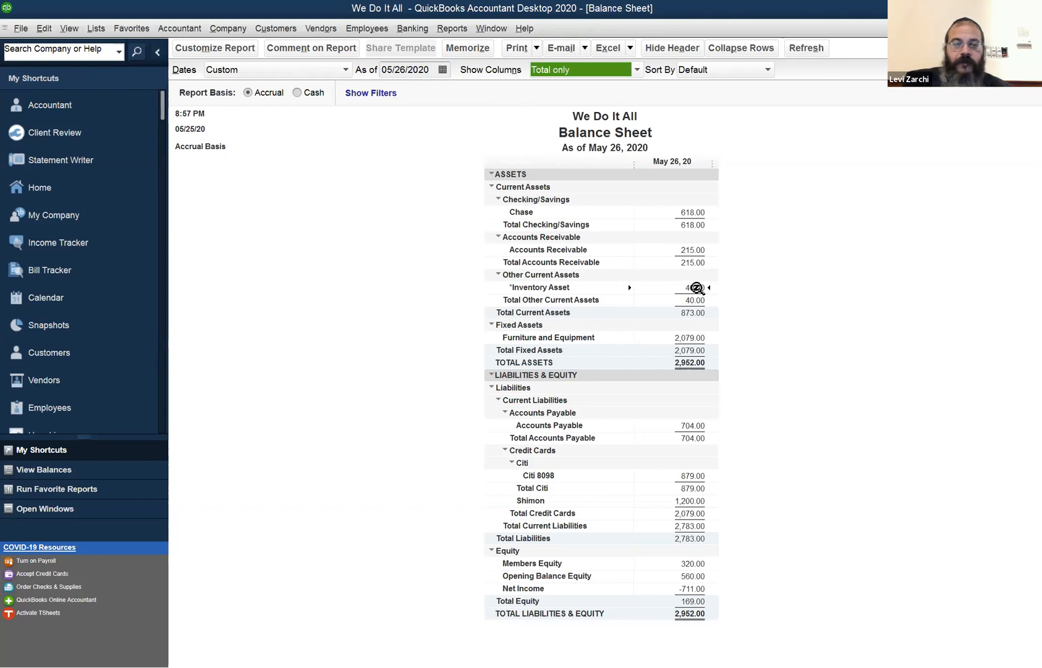
Check the *Inventory Asset and Chase balances on the Balance Sheet and open the Chase account register.
left_click(705, 287)
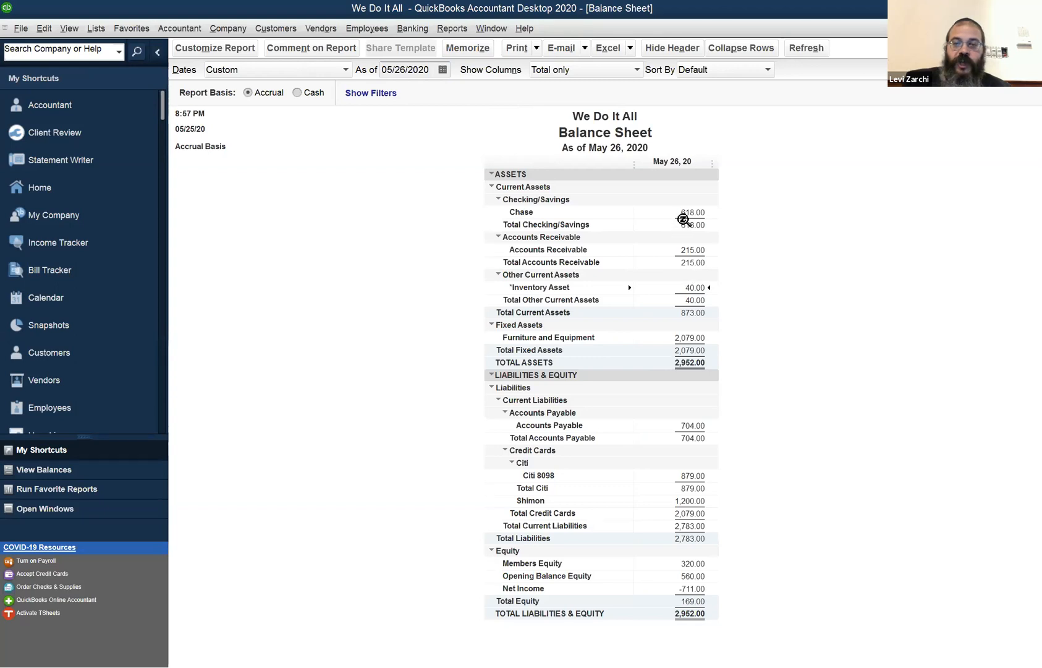
left_click(683, 212)
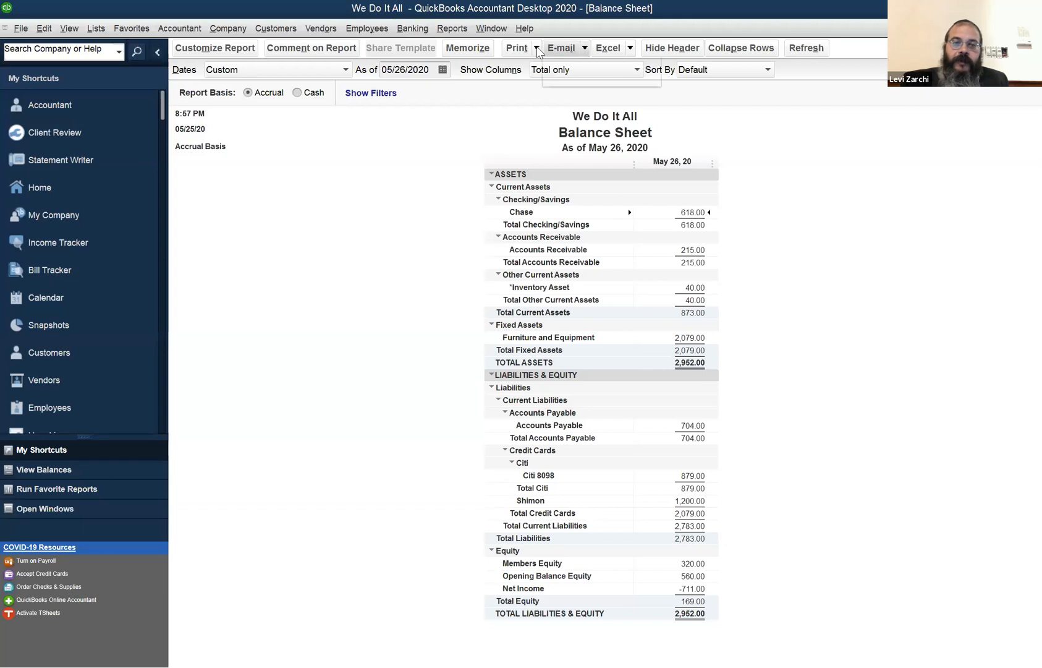
left_click(561, 47)
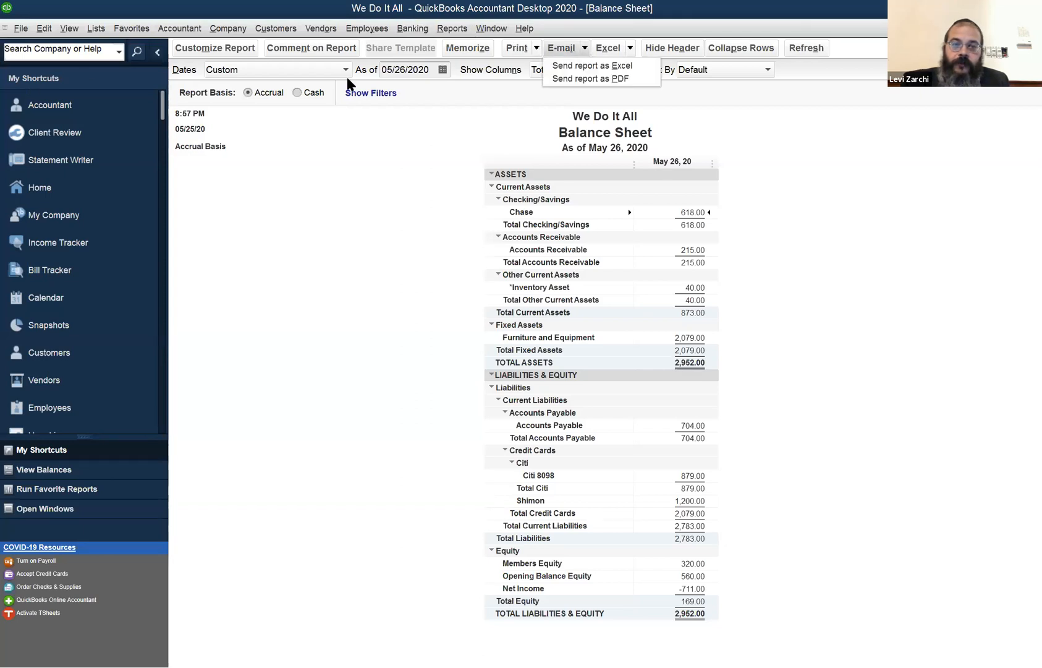
left_click(425, 26)
mouse_move(392, 25)
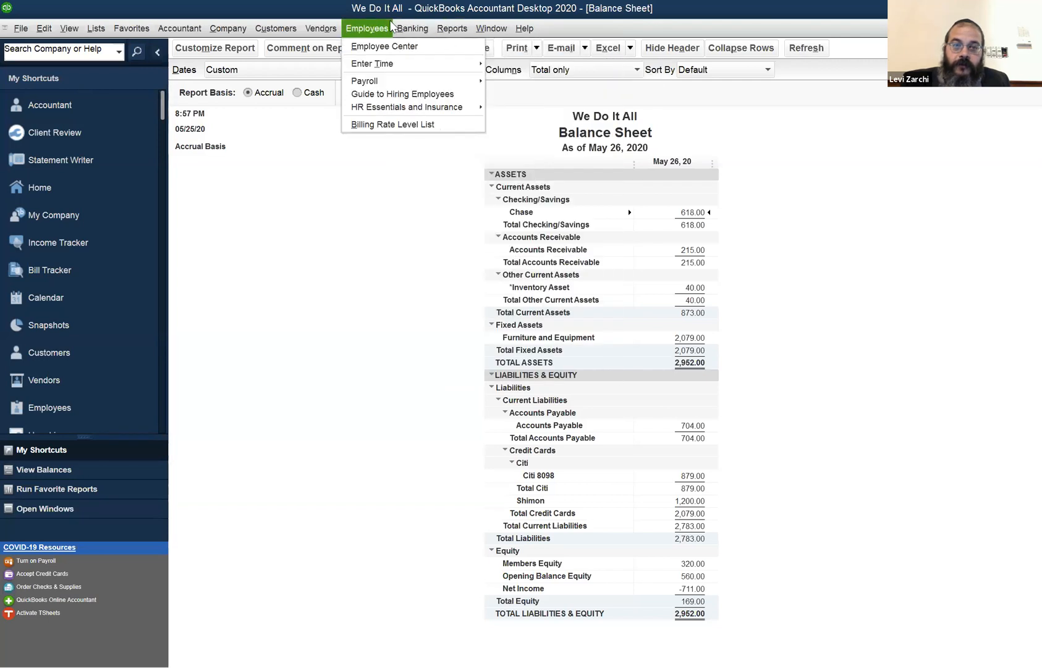
mouse_move(496, 25)
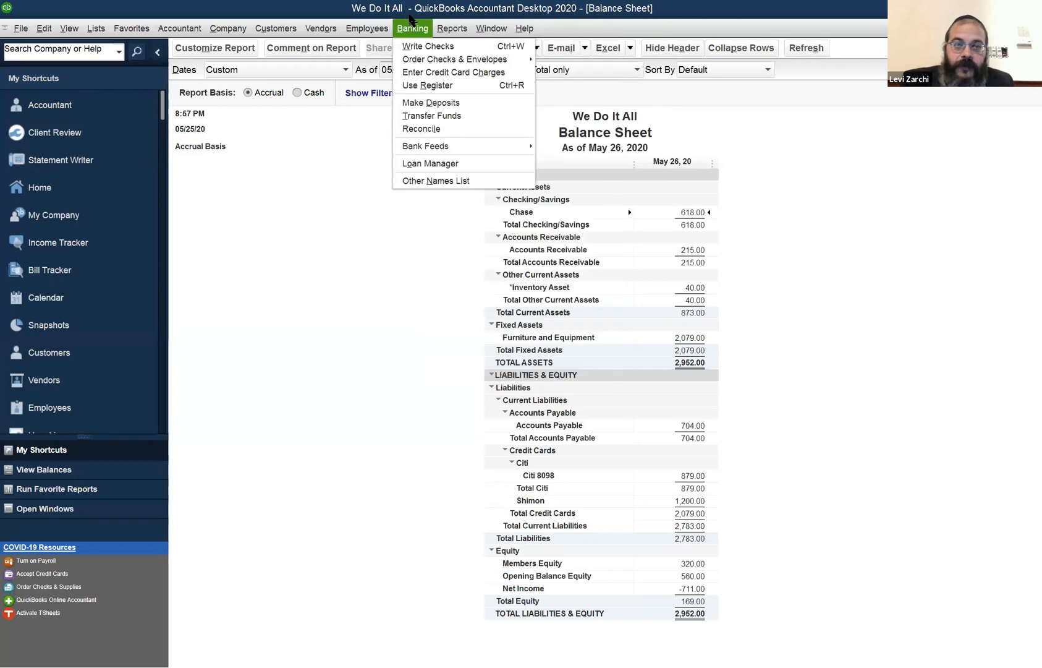
left_click(460, 86)
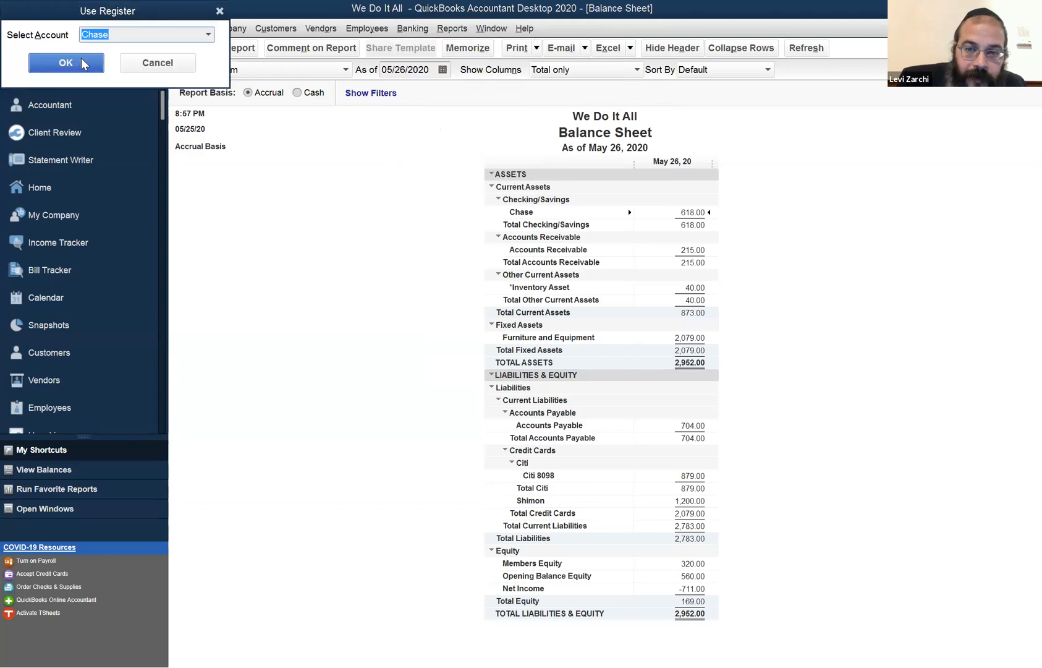
left_click(66, 63)
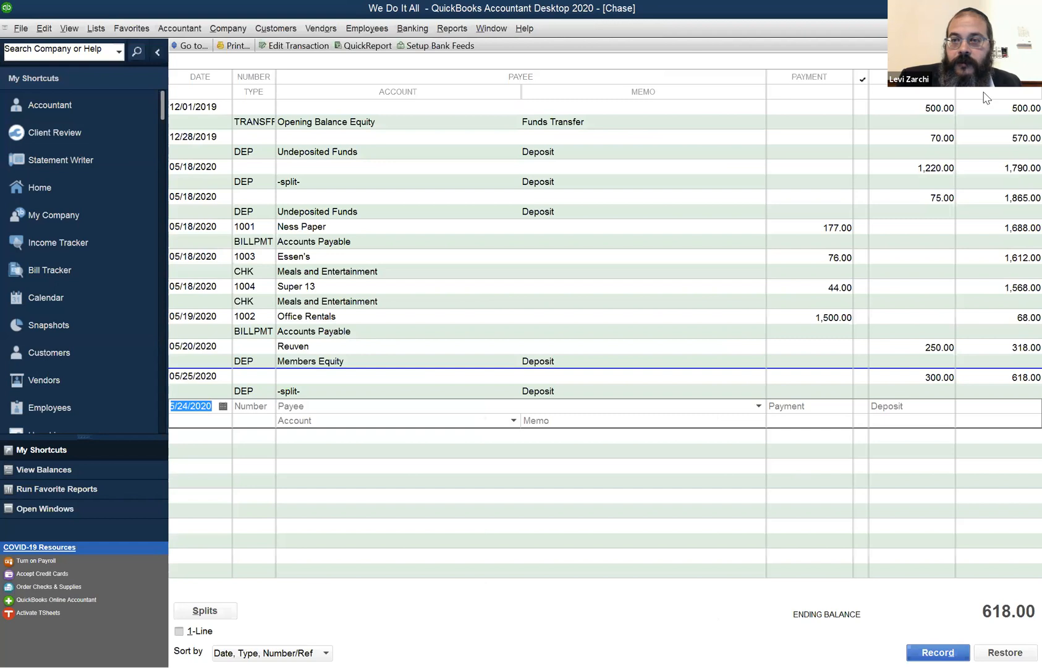
Return to the chart of accounts and go through the asset and liability accounts from Chase down to the credit cards.
key("ctrl+a")
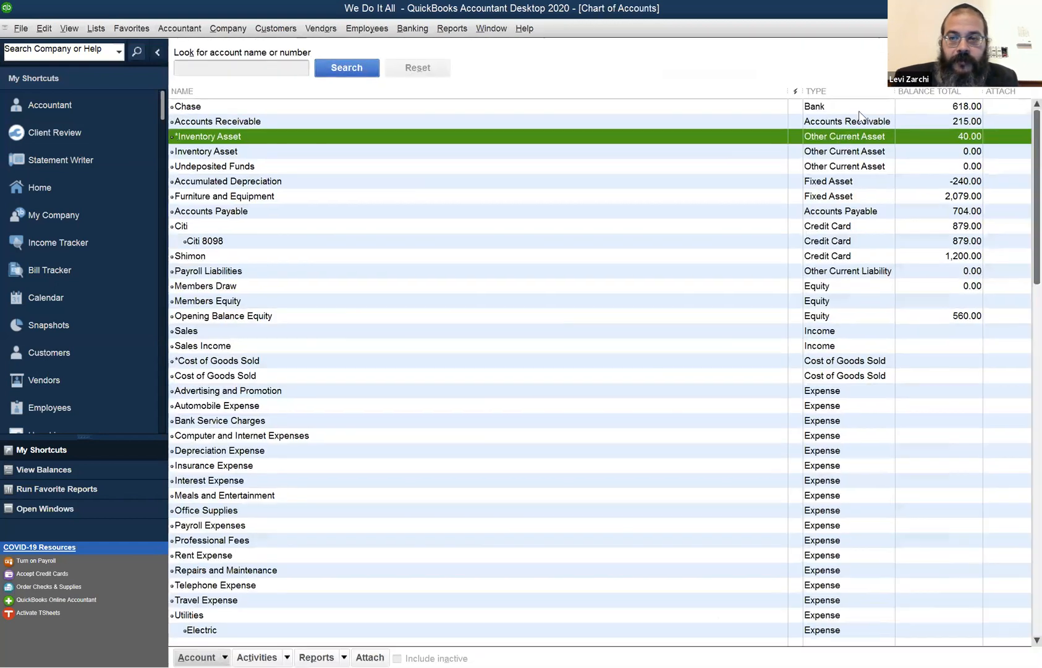
left_click(864, 108)
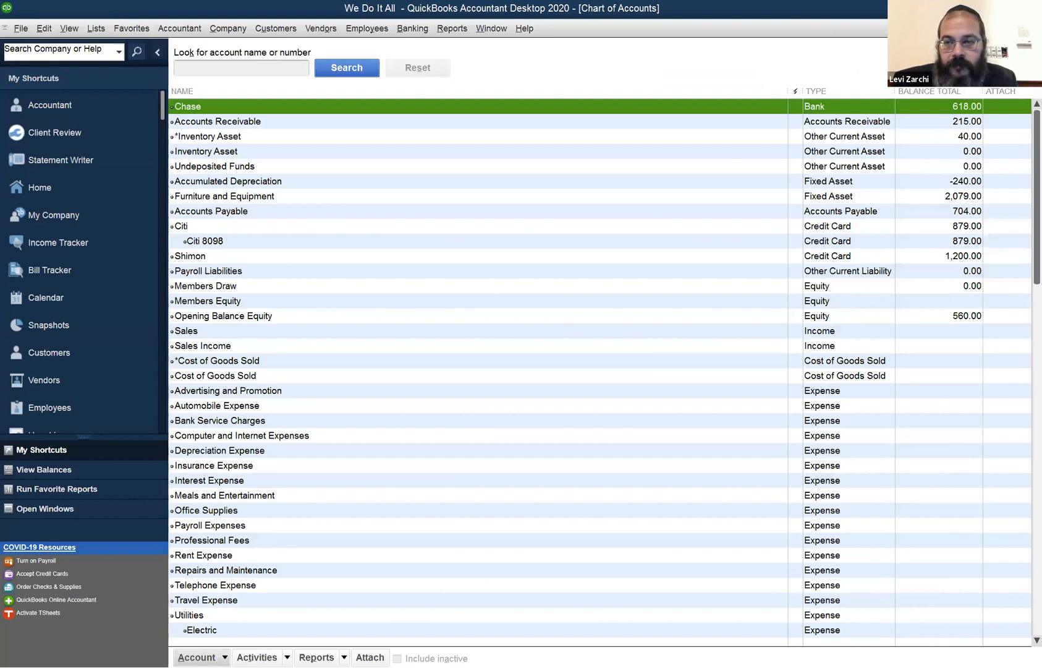
left_click(863, 121)
left_click(864, 106)
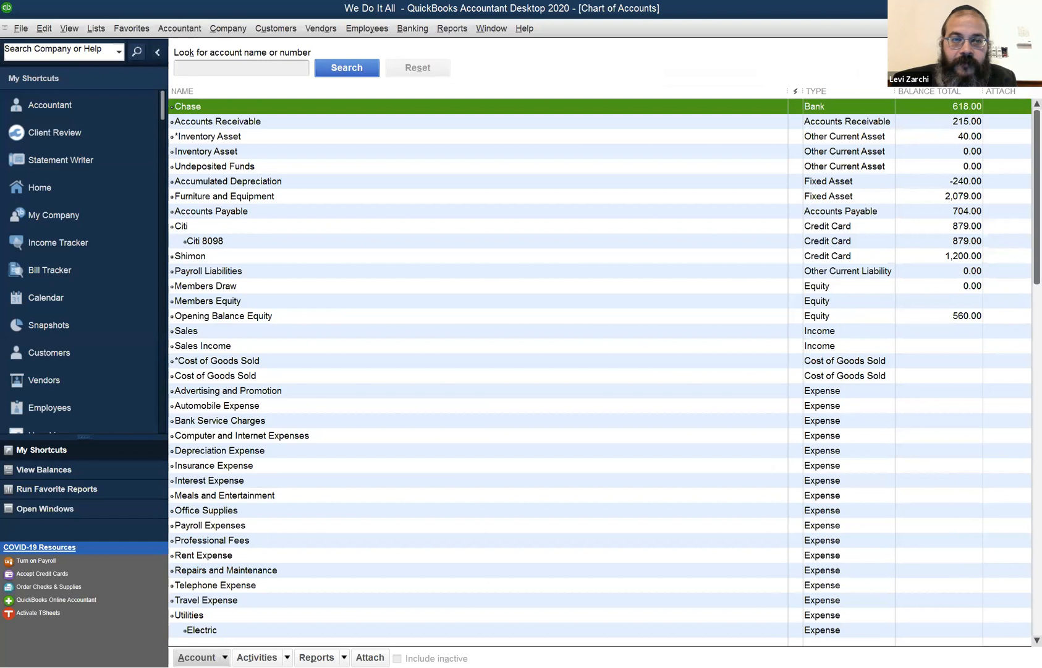
left_click(218, 121)
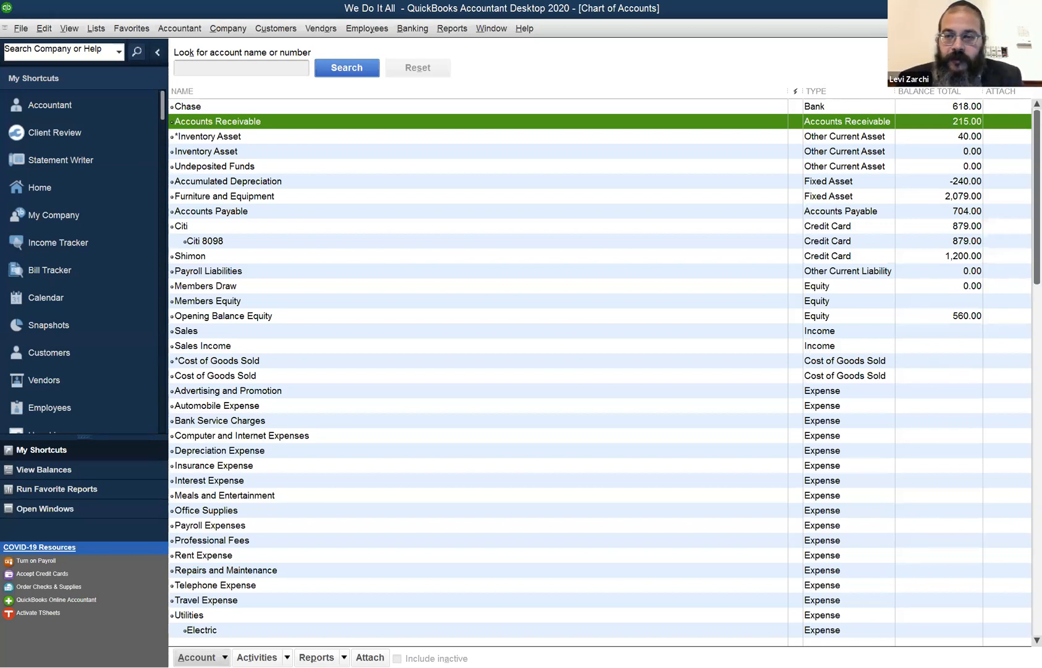
key("Down")
key("Down")
key("Down")
key("Down")
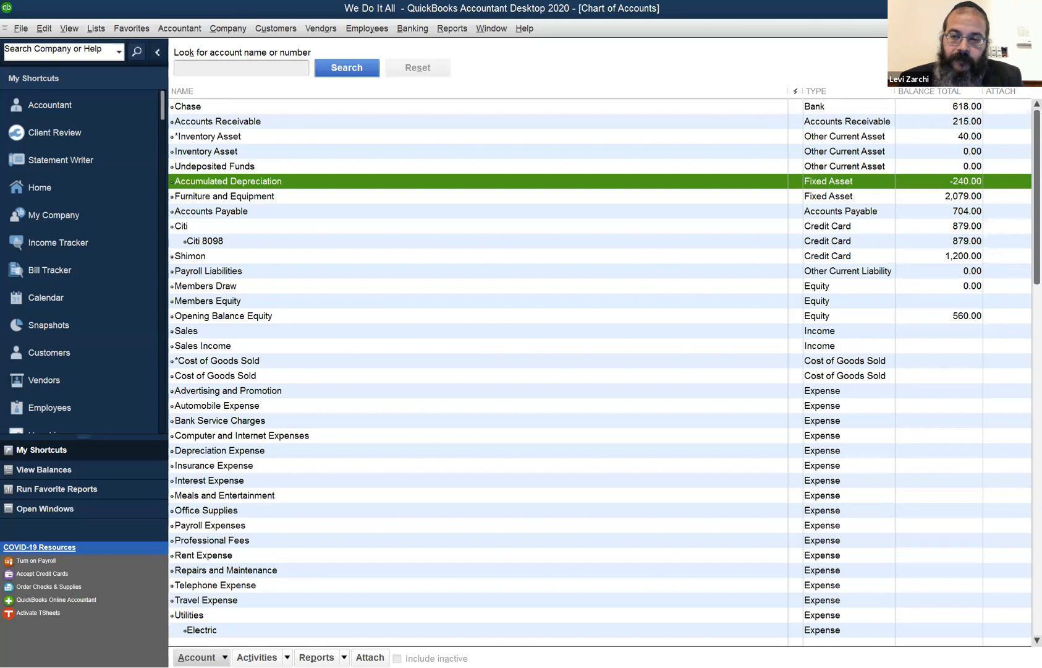
key("Down")
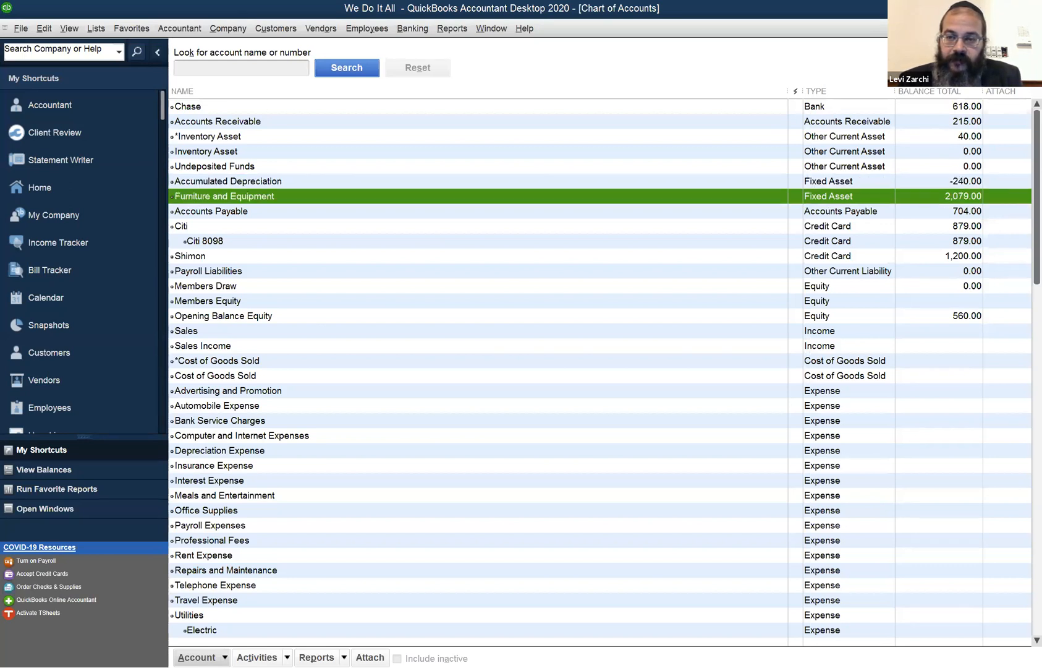
key("Down")
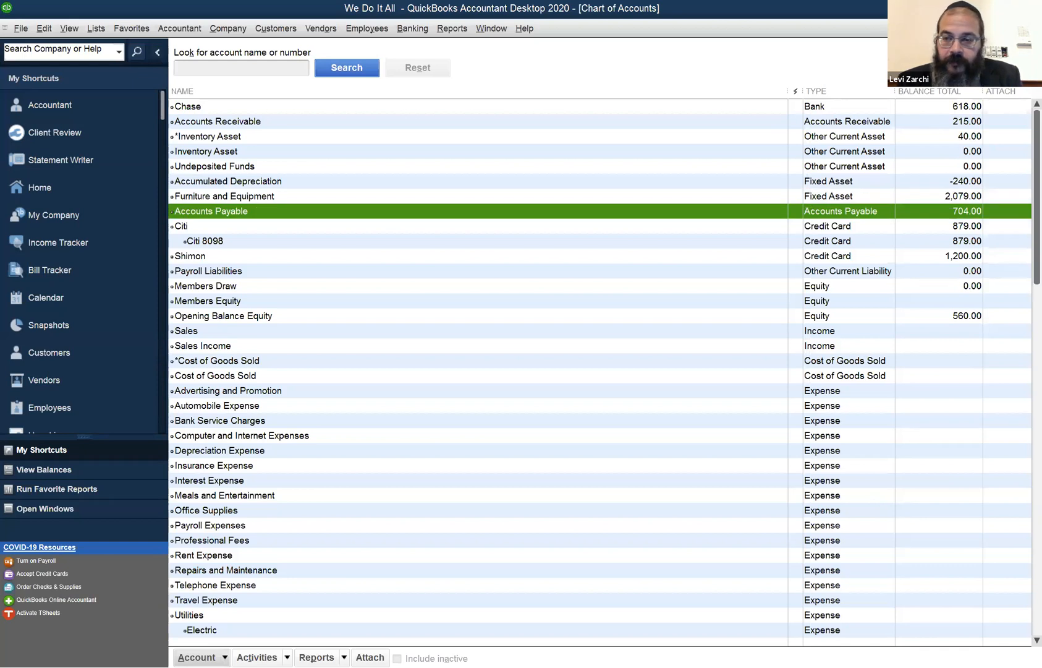
key("Down")
key("Down")
key("Down")
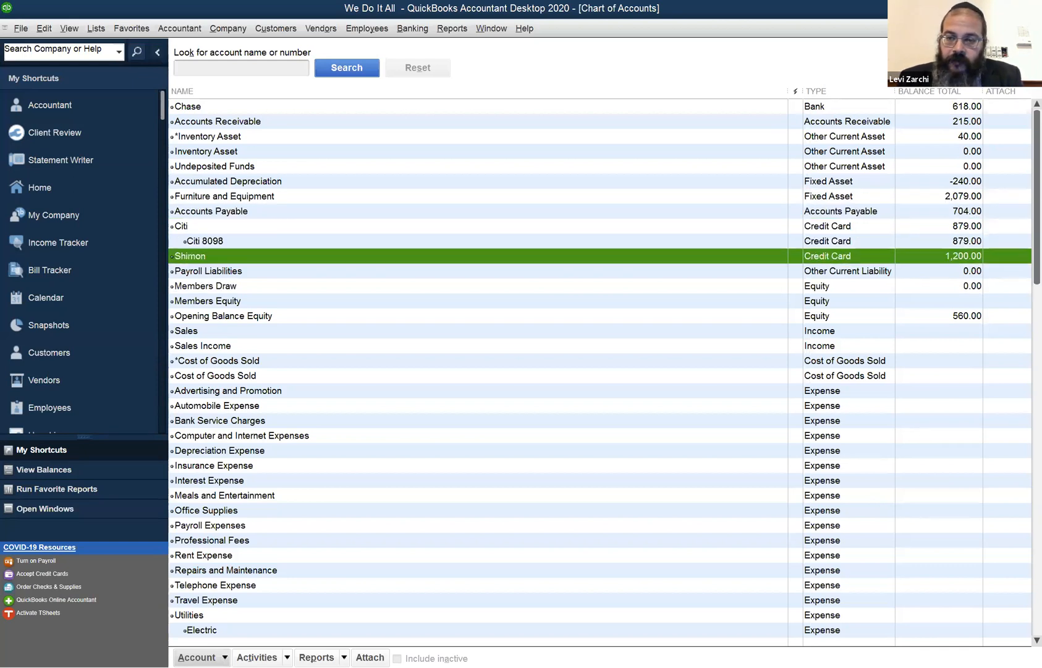
scroll(652, 160, "down", 1)
scroll(804, 159, "up", 1)
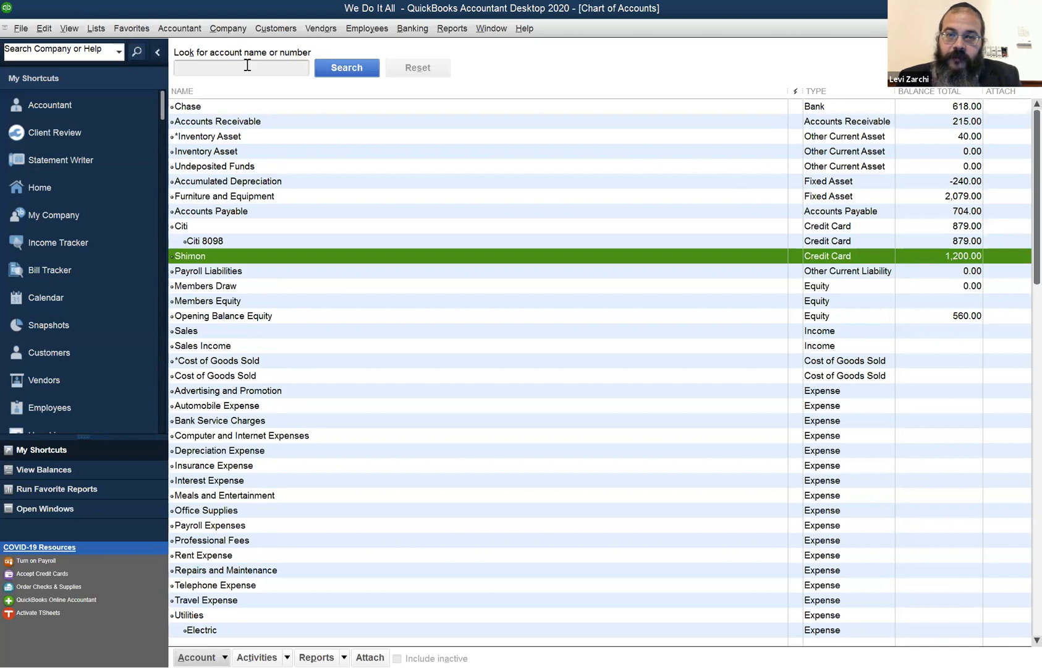
Go through the income, cost of goods sold and expense accounts in the chart of accounts, comparing them with the balance-carrying accounts.
left_click(493, 27)
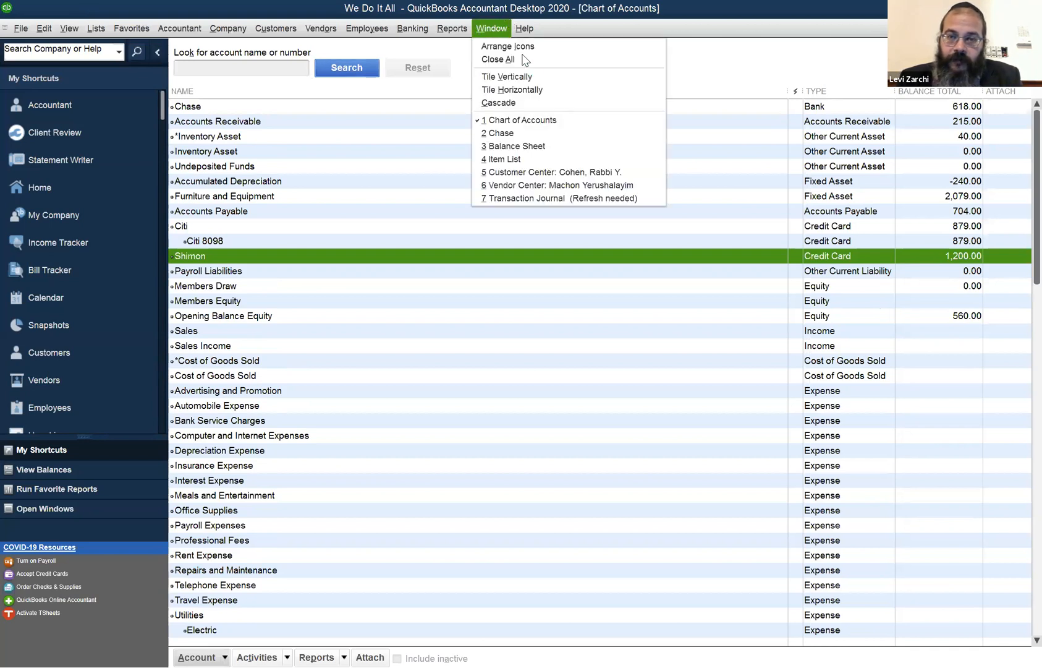
mouse_move(525, 28)
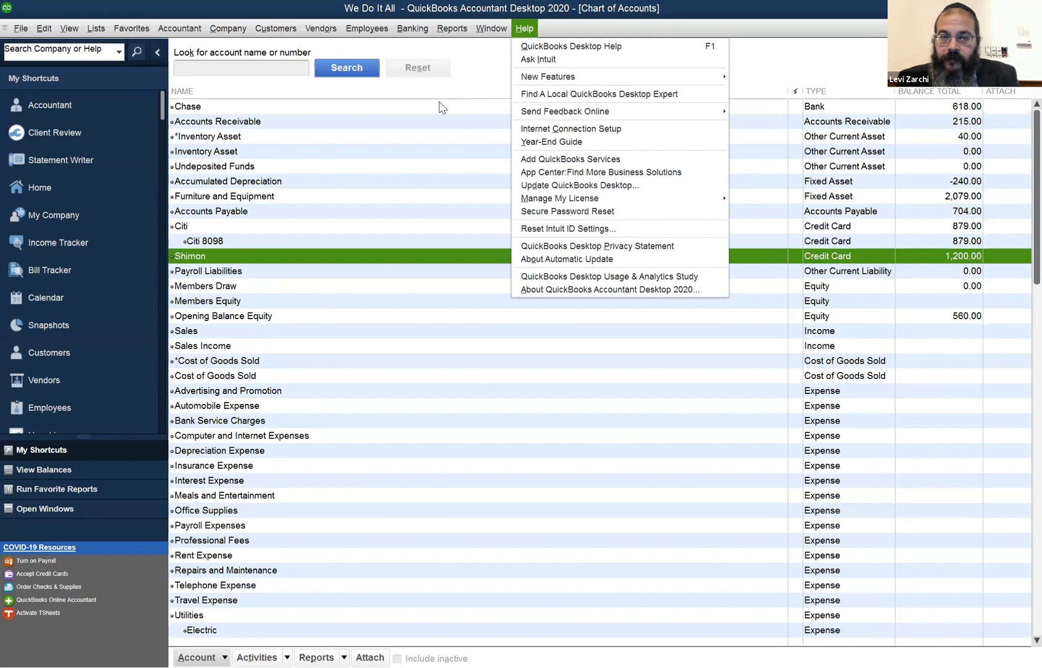
left_click(739, 390)
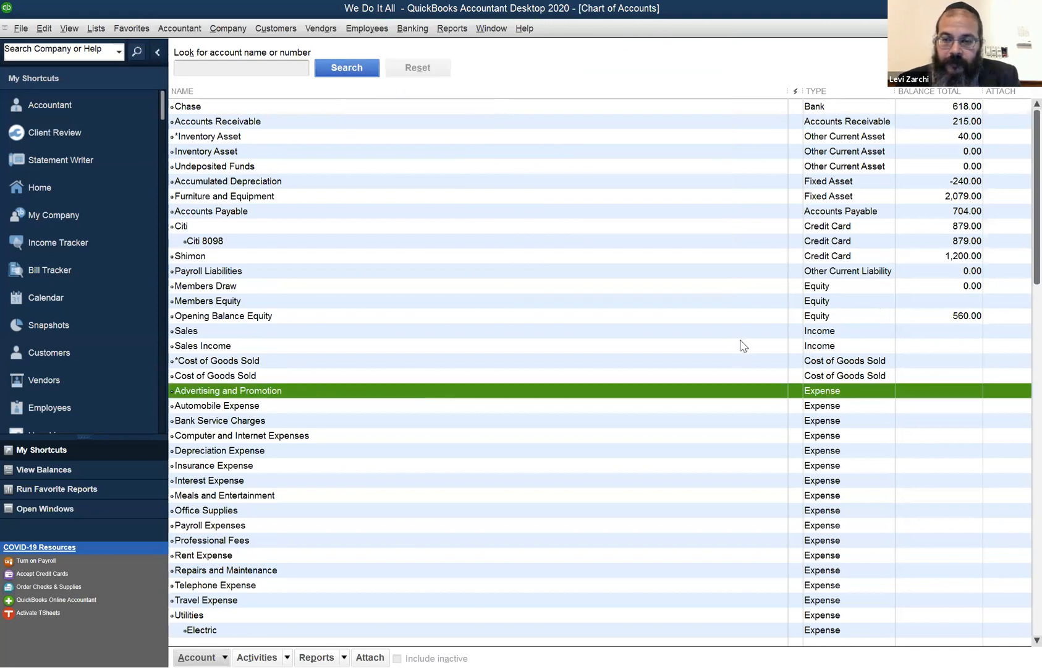
key("Down")
key("Down")
key("Down")
key("Down")
key("Down")
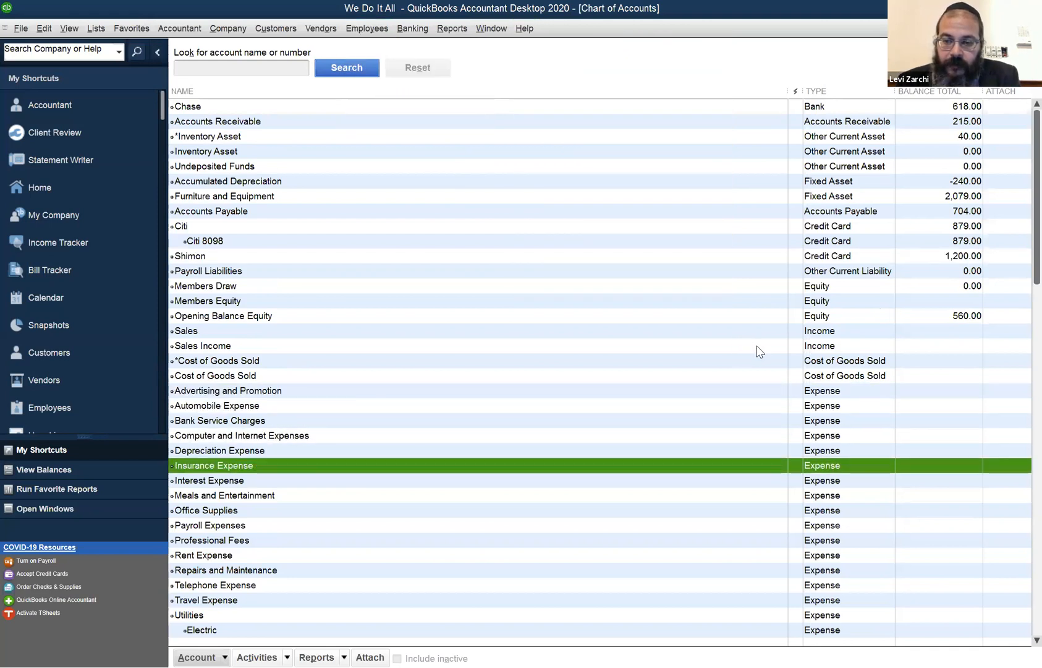
key("Down")
key("Down")
key("Down")
key("Down")
key("Down")
key("Down")
key("Down")
key("Down")
key("Down")
key("Down")
key("Down")
key("Down")
key("Down")
key("Up")
key("Up")
key("Up")
key("Up")
key("Up")
key("Up")
key("Up")
key("Up")
key("Up")
key("Up")
key("Up")
key("Up")
key("Up")
key("Up")
key("Up")
key("Up")
key("Up")
key("Up")
key("Up")
key("Up")
key("Up")
key("Up")
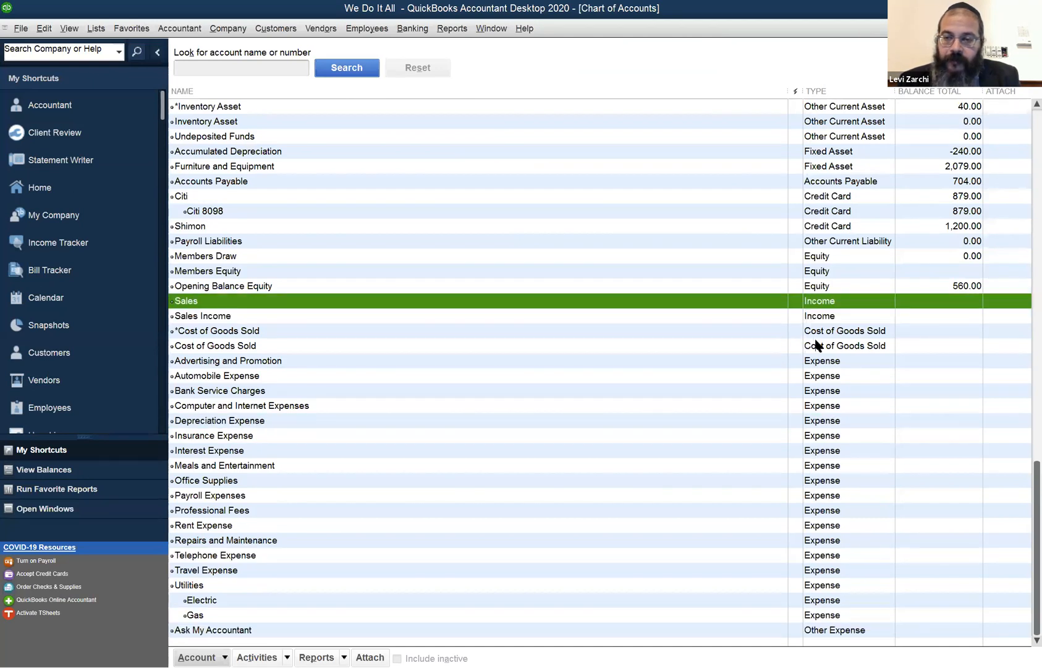
key("Down")
key("Down")
key("Down")
key("Up")
key("Up")
key("Up")
key("Down")
key("Down")
key("Down")
key("Down")
key("Down")
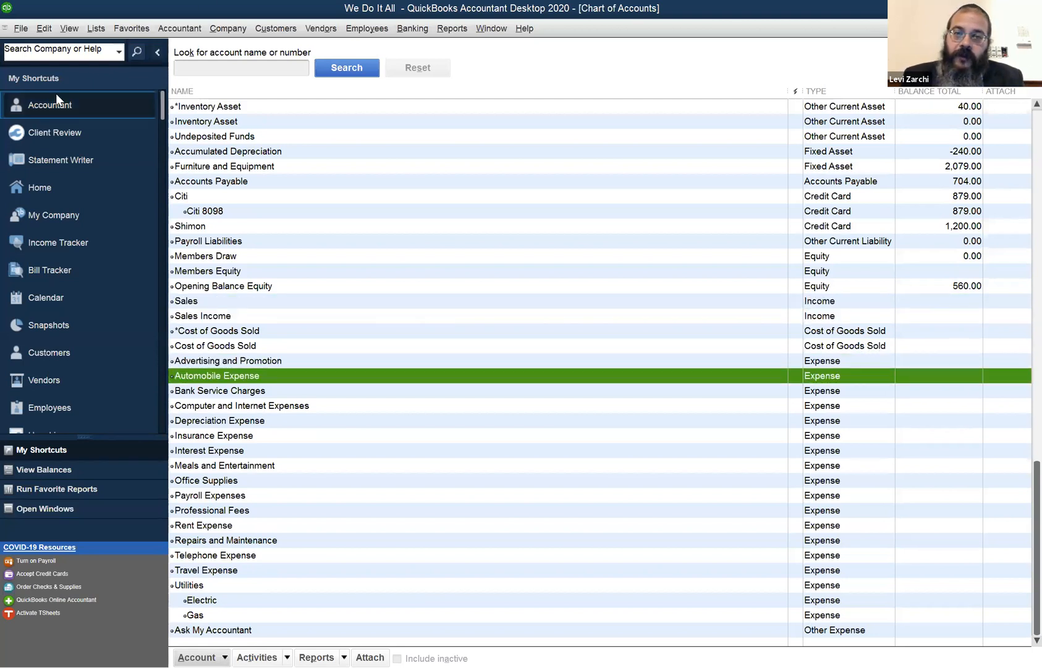
left_click(498, 34)
mouse_move(520, 30)
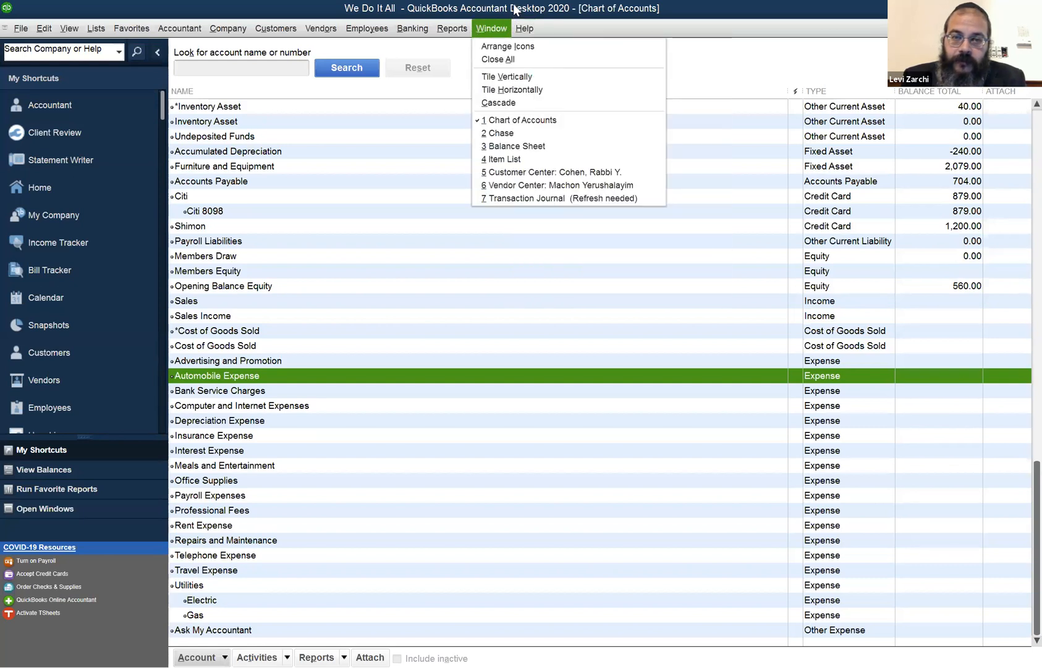
left_click(520, 7)
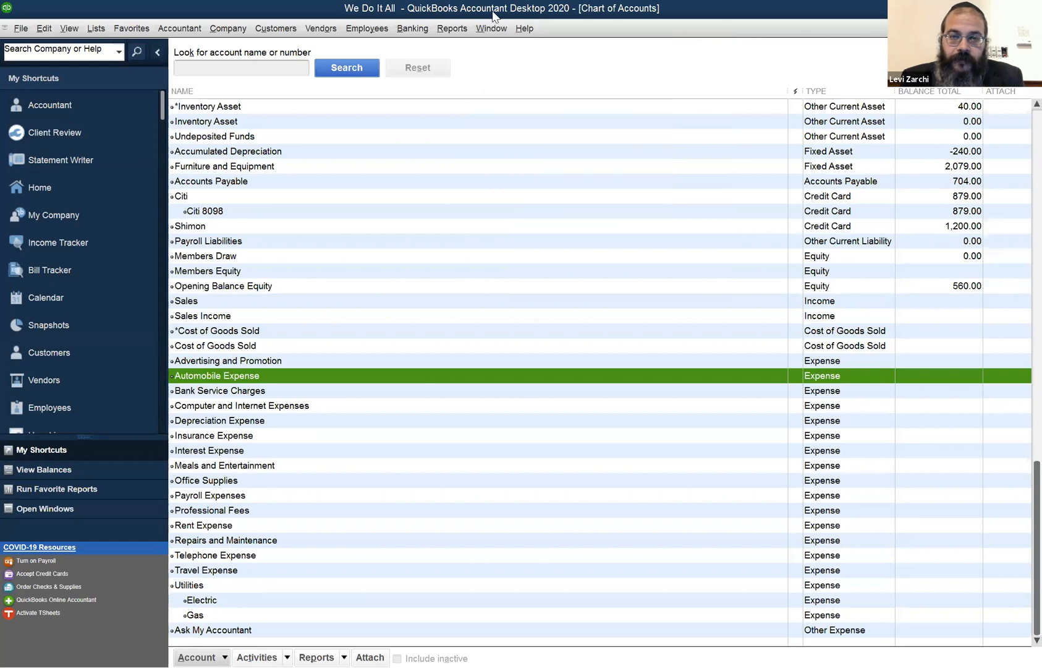
left_click(481, 28)
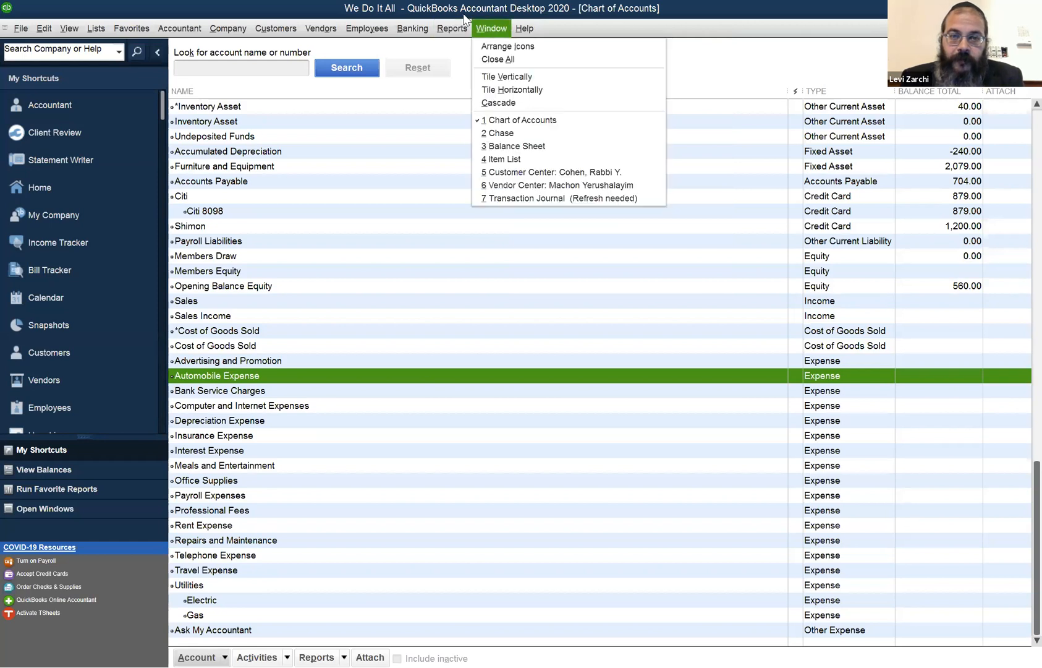
mouse_move(464, 27)
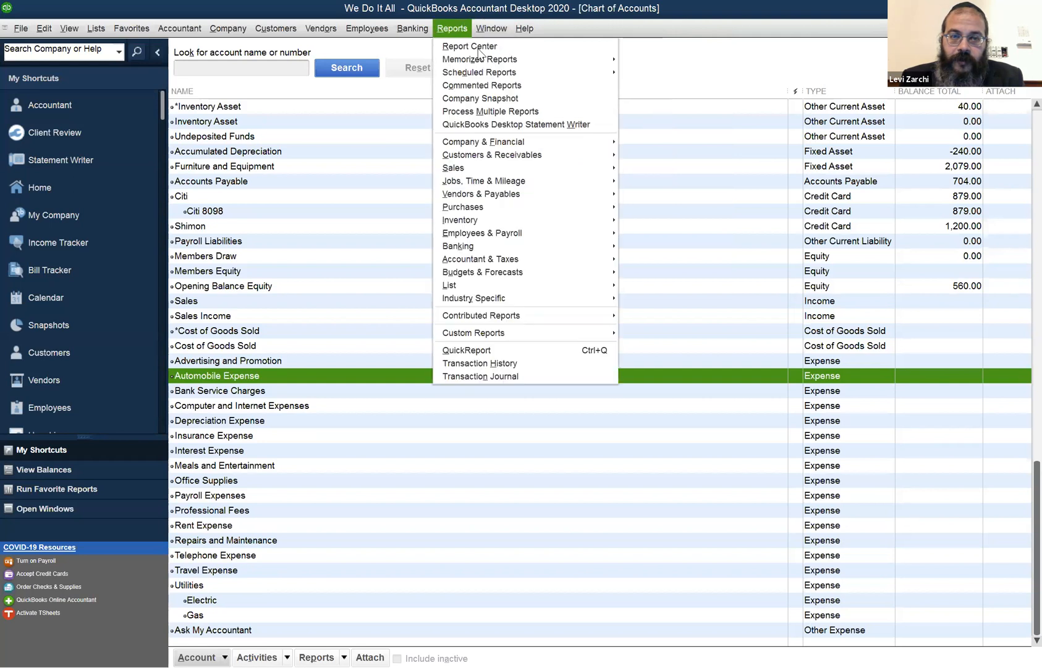
mouse_move(538, 141)
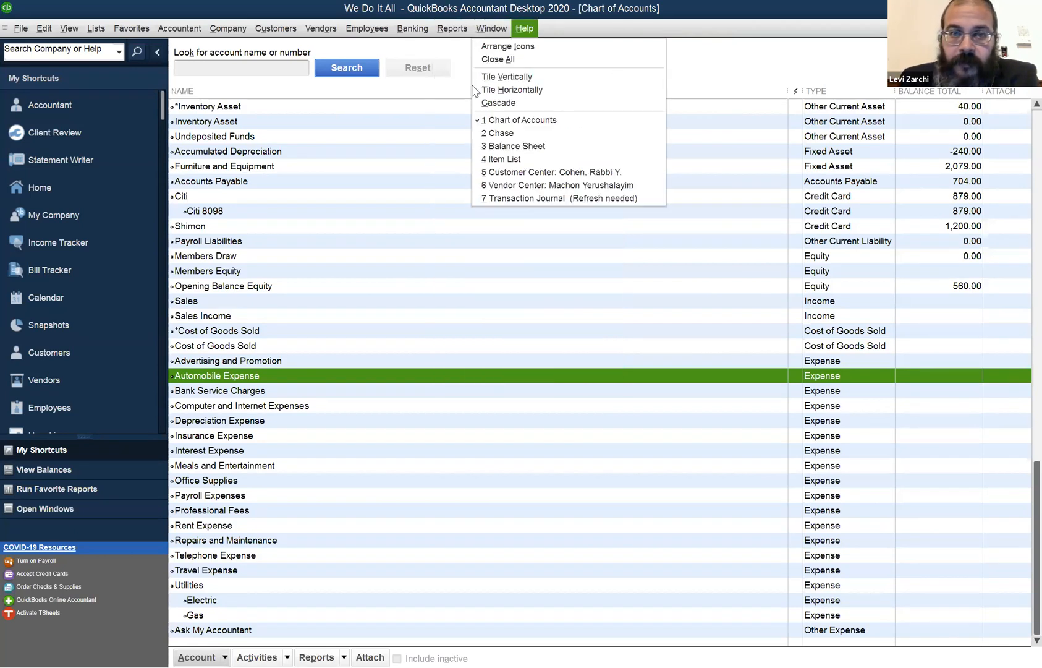
mouse_move(412, 28)
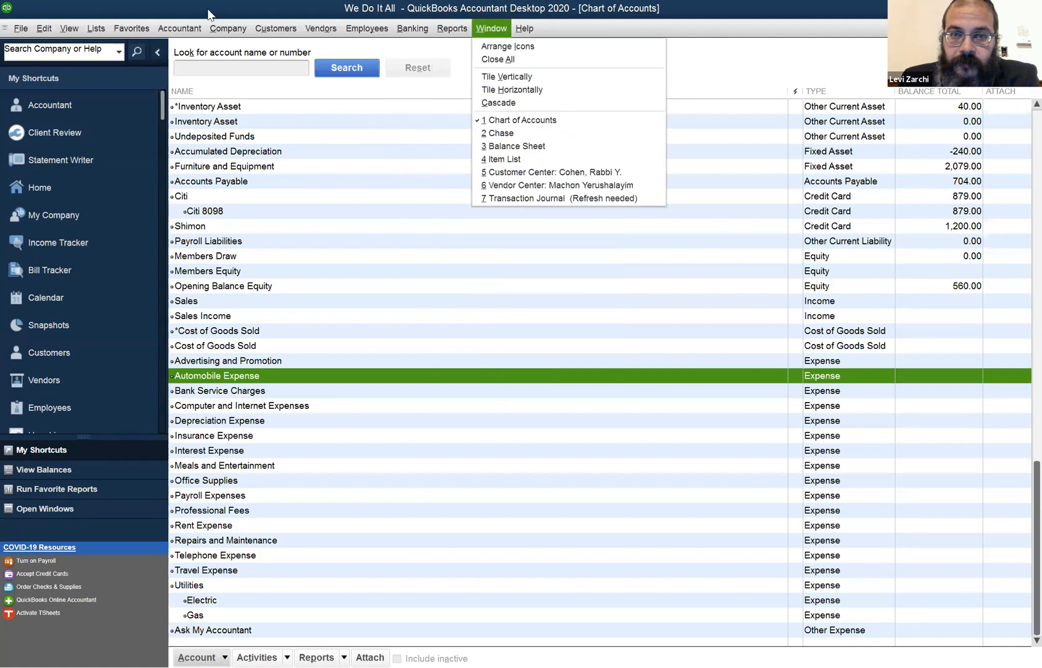
Open the Profit & Loss Standard report from the Company & Financial reports.
mouse_move(343, 29)
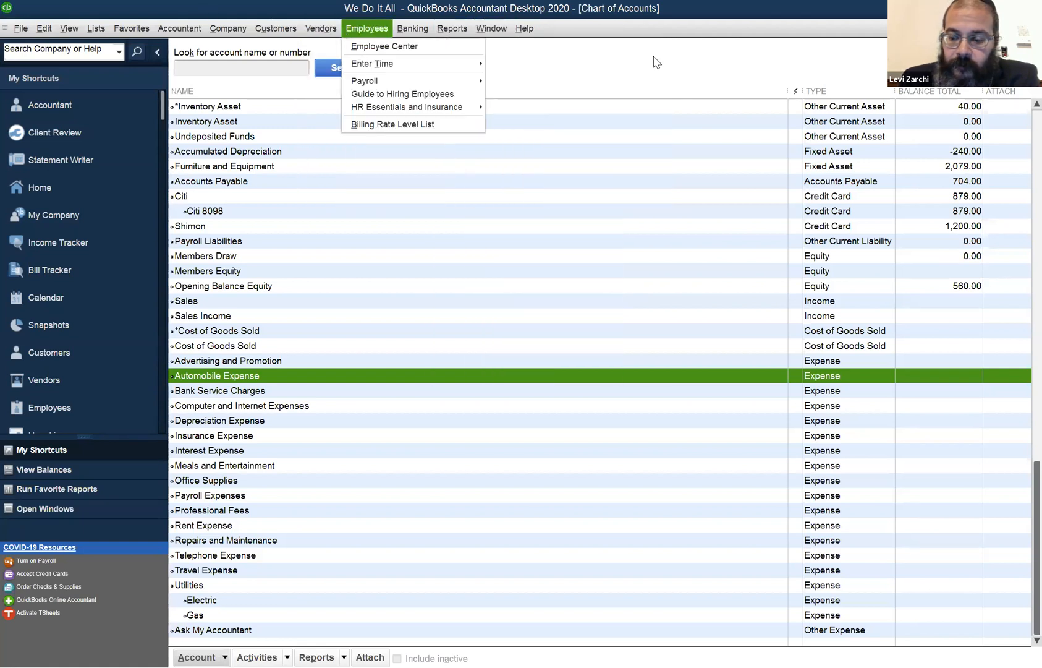
key("Right")
key("Right")
key("Down")
key("Down")
key("Down")
key("Down")
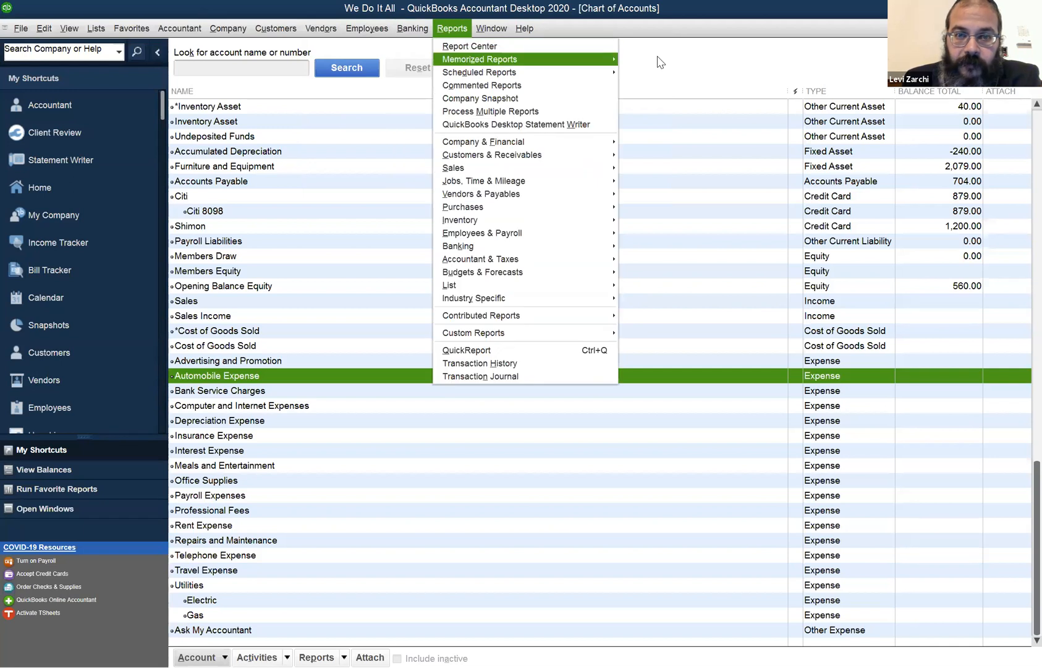
key("Down")
key("Down")
key("Down")
key("Down")
key("Up")
key("Right")
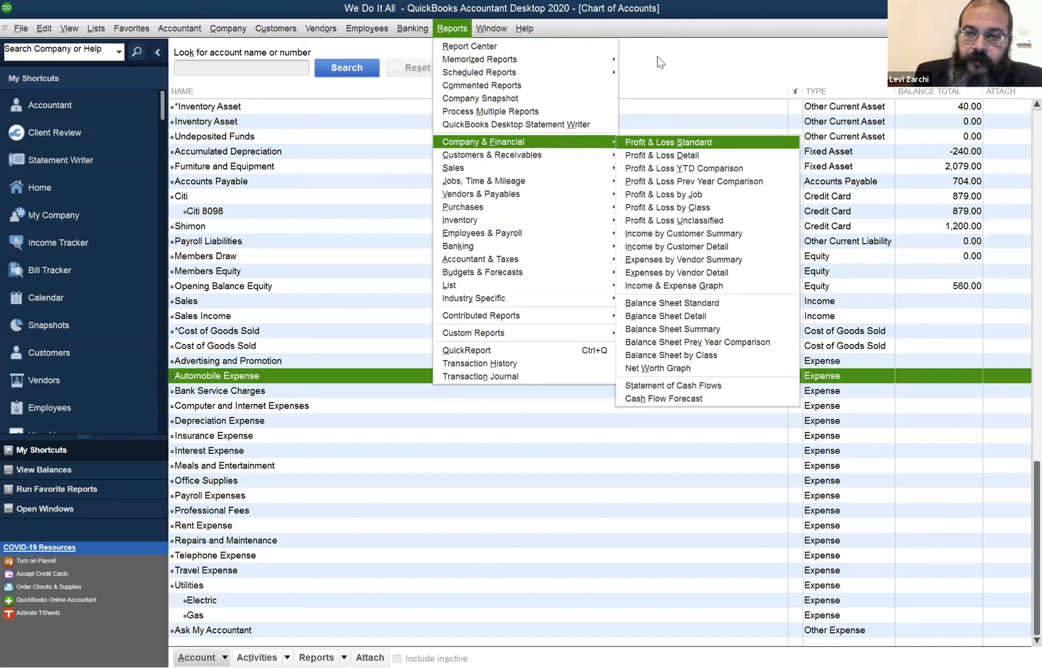
key("Return")
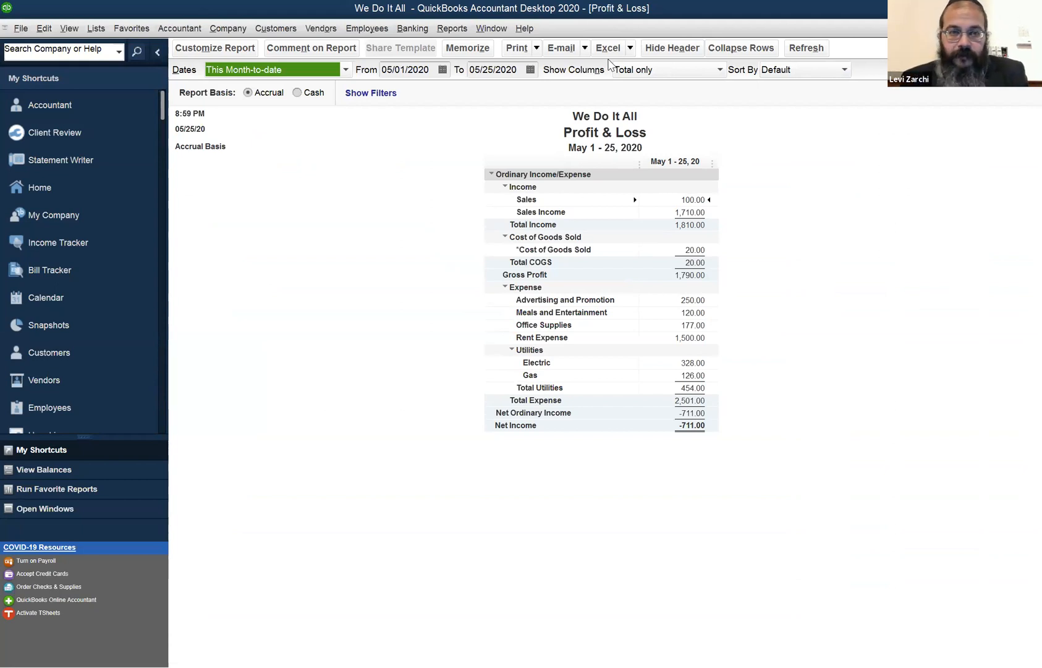
Set the Profit & Loss report's date range to This Fiscal Quarter.
key("alt+Down")
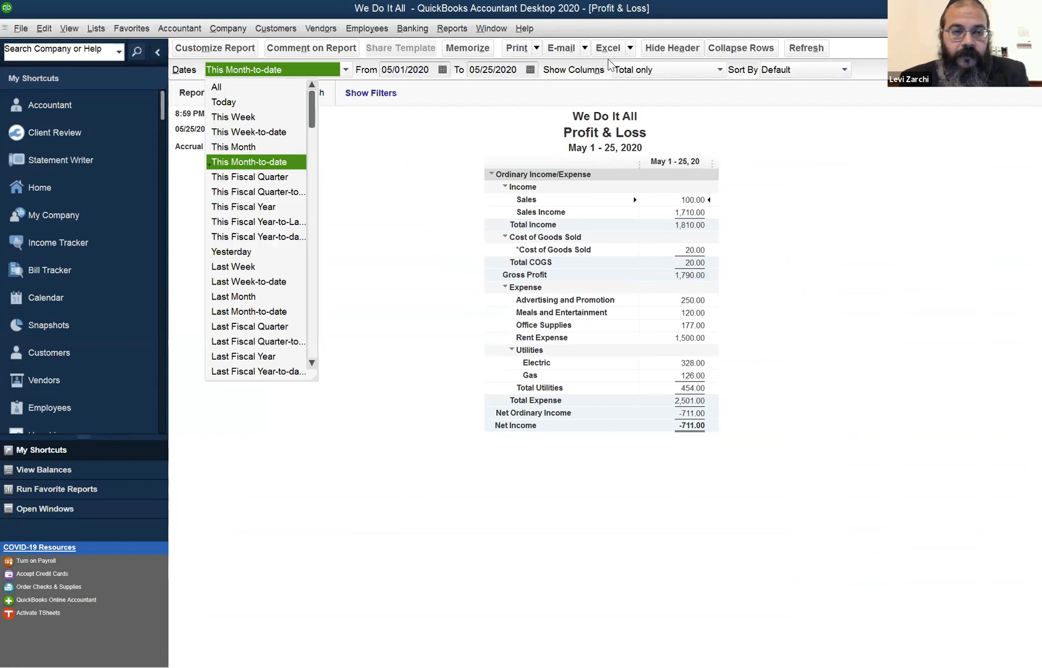
key("Down")
key("Down")
key("Down")
key("Up")
key("Up")
key("Return")
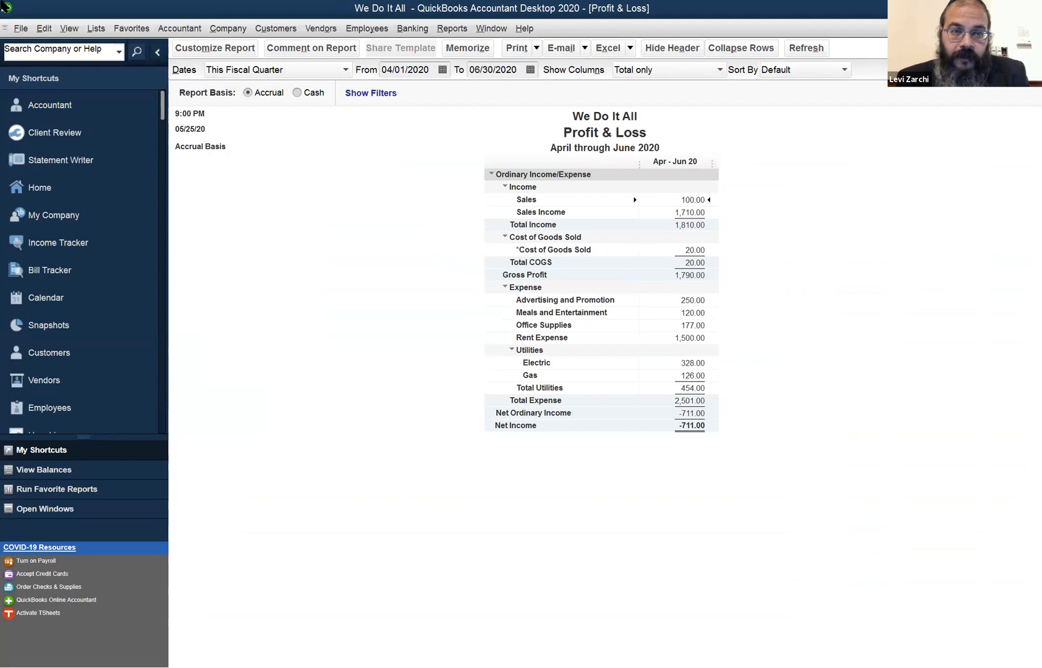
Set the Profit & Loss report's period from 01/01/2020 to 12/31/2020.
key("Tab")
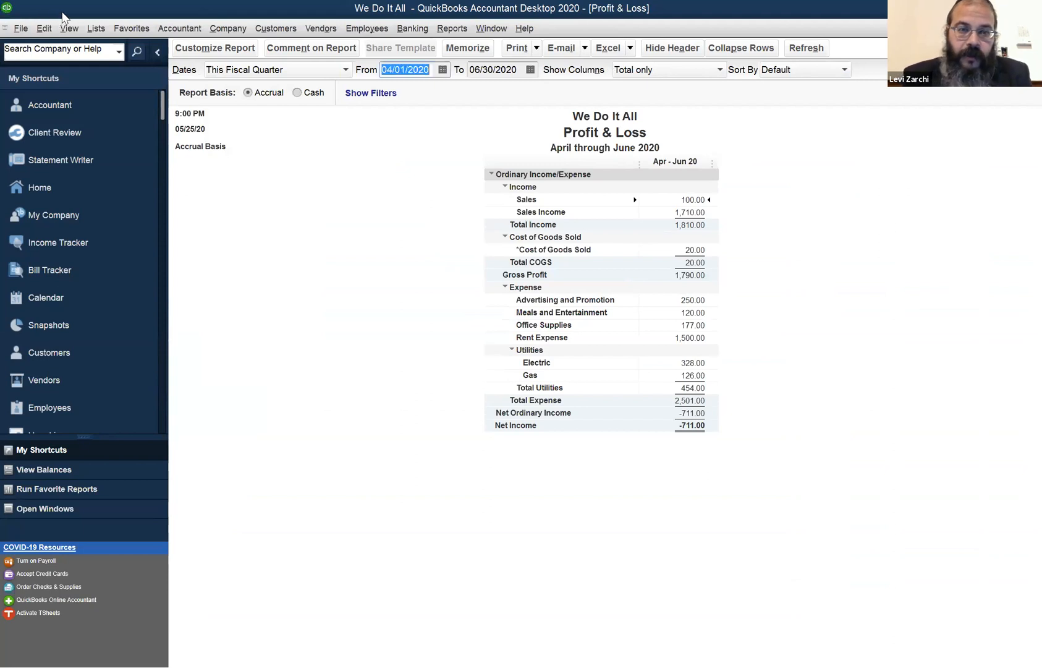
key("Tab")
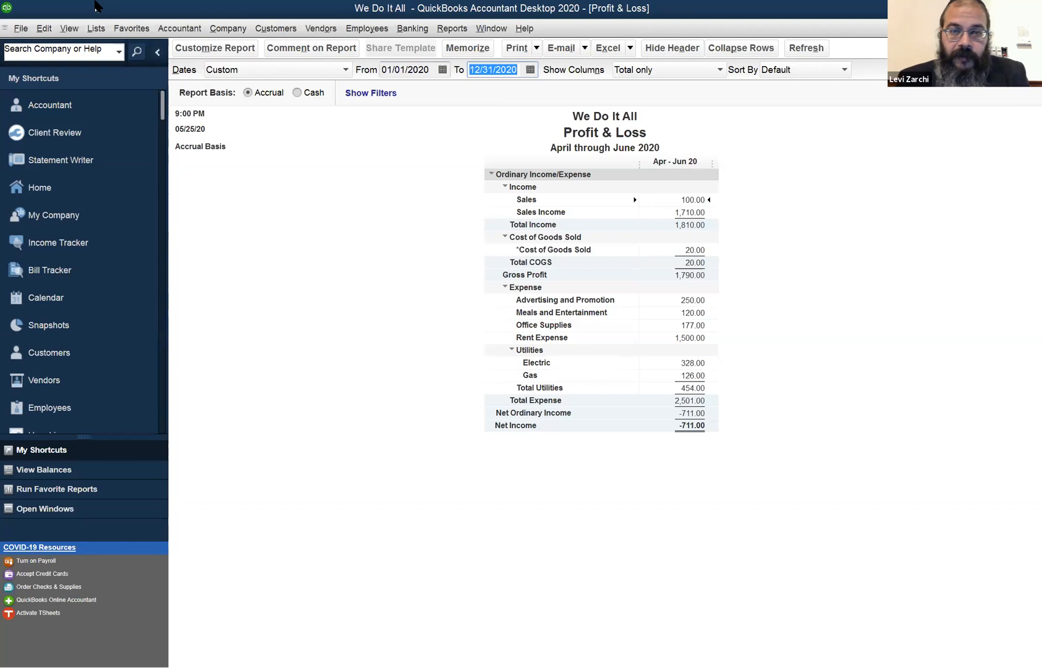
key("r")
key("Tab")
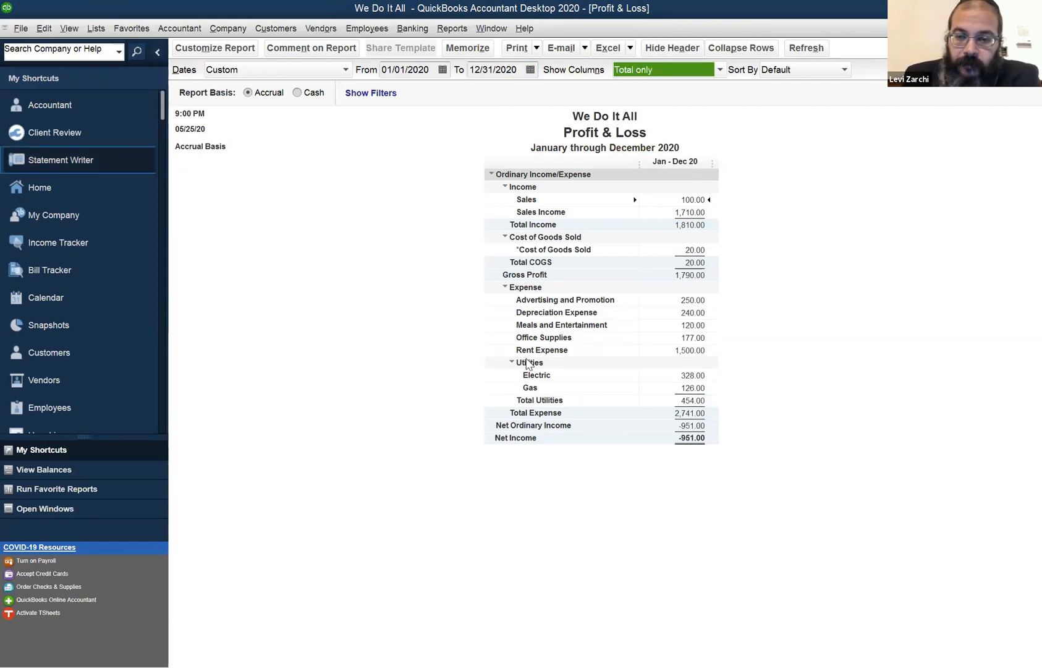
Check Net Income on the Profit & Loss report and open the transaction detail behind Total Income down to its total.
left_click(701, 436)
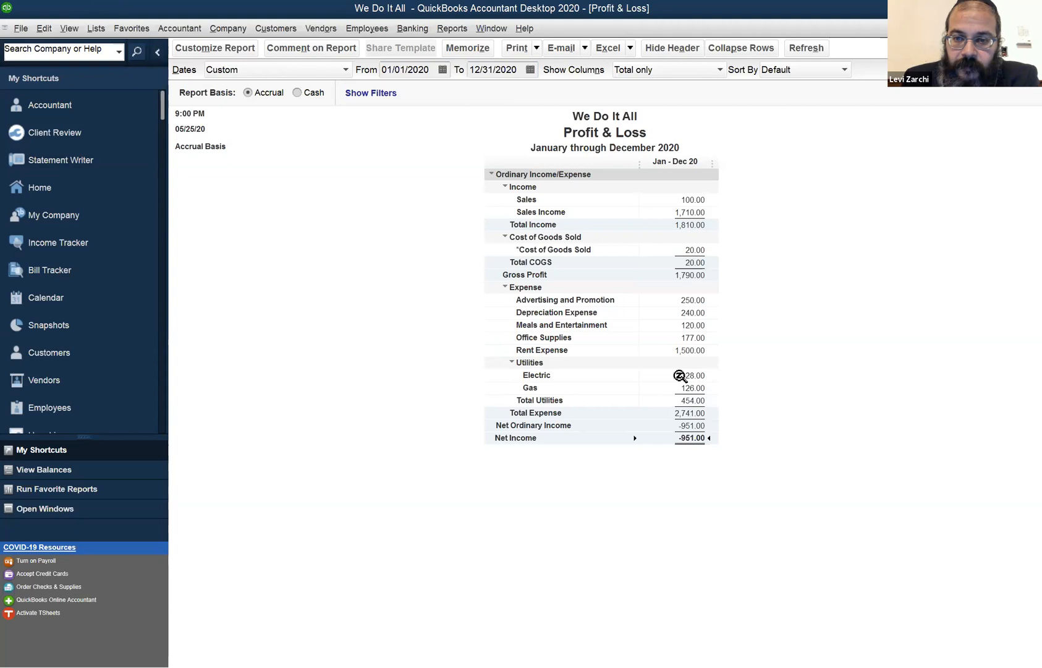
double_click(691, 226)
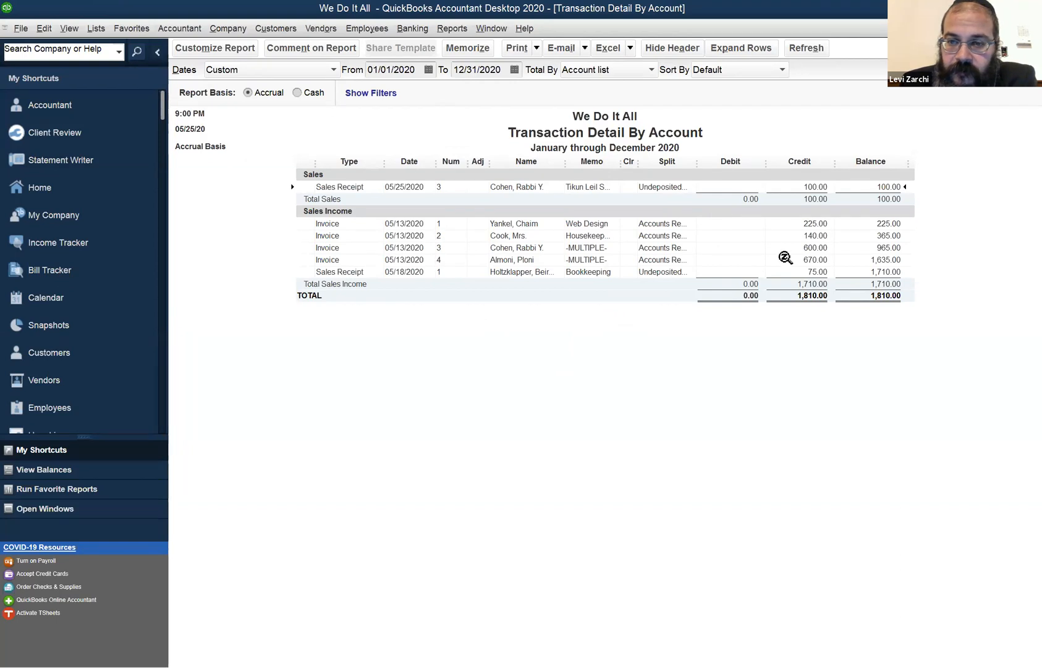
left_click(821, 311)
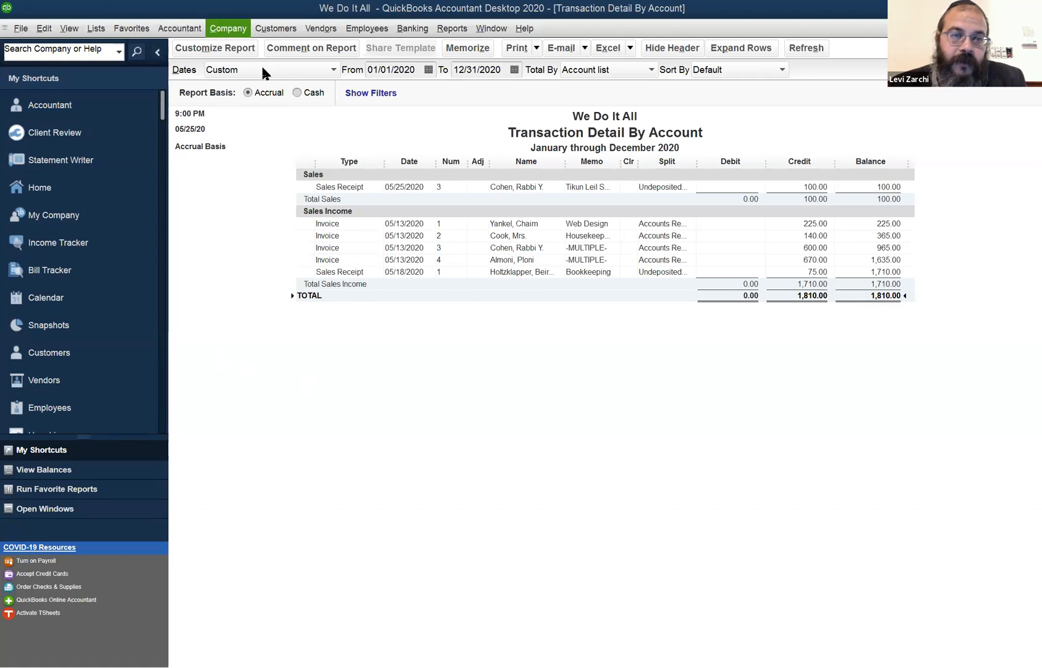
Start a new sales receipt for the customer who bought the TLS item before, with cash as the payment method.
left_click(260, 30)
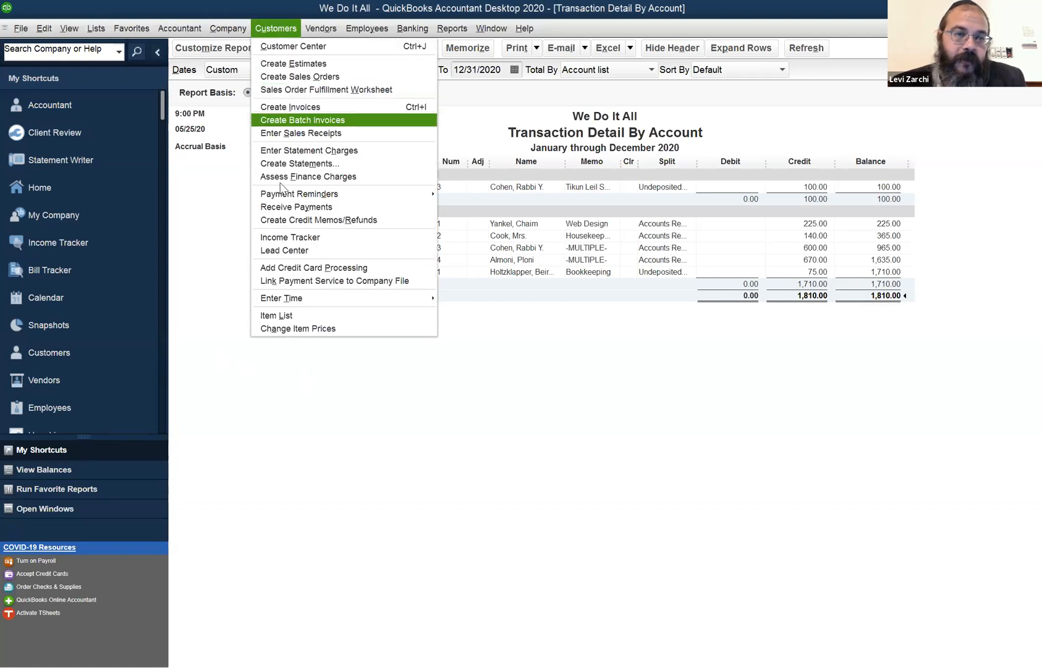
left_click(317, 136)
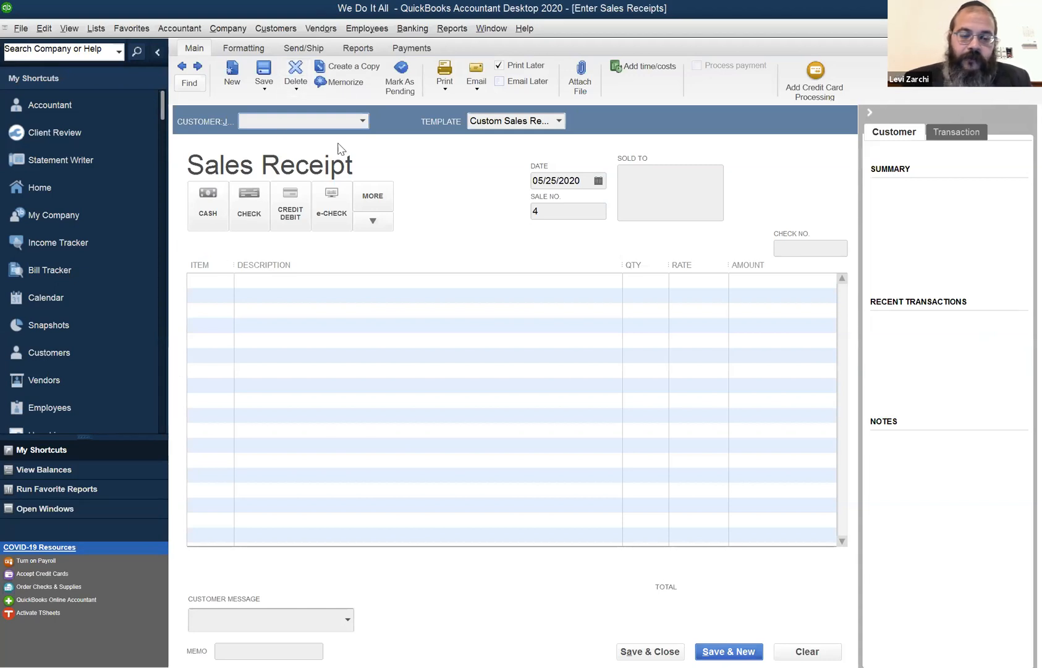
type("Cohen, Rabbi Y.")
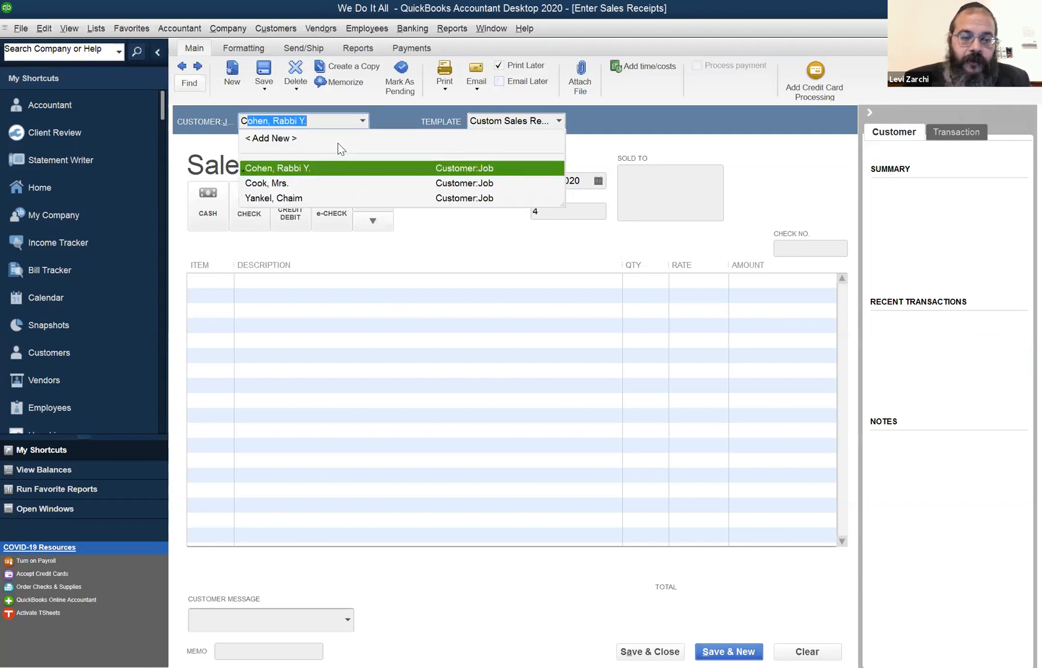
key("Tab")
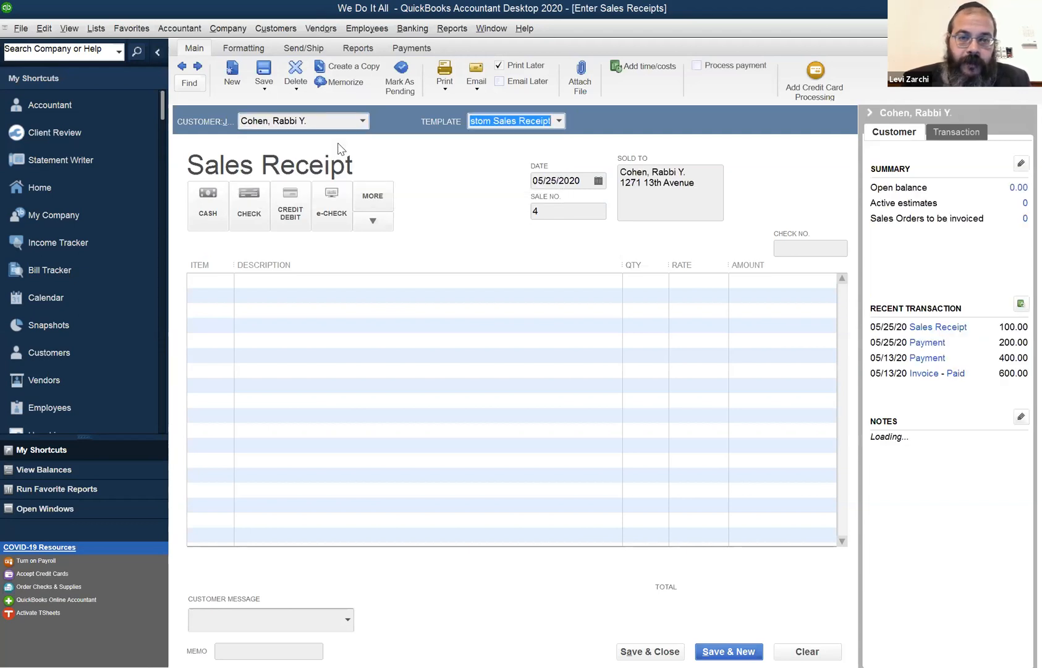
key("Tab")
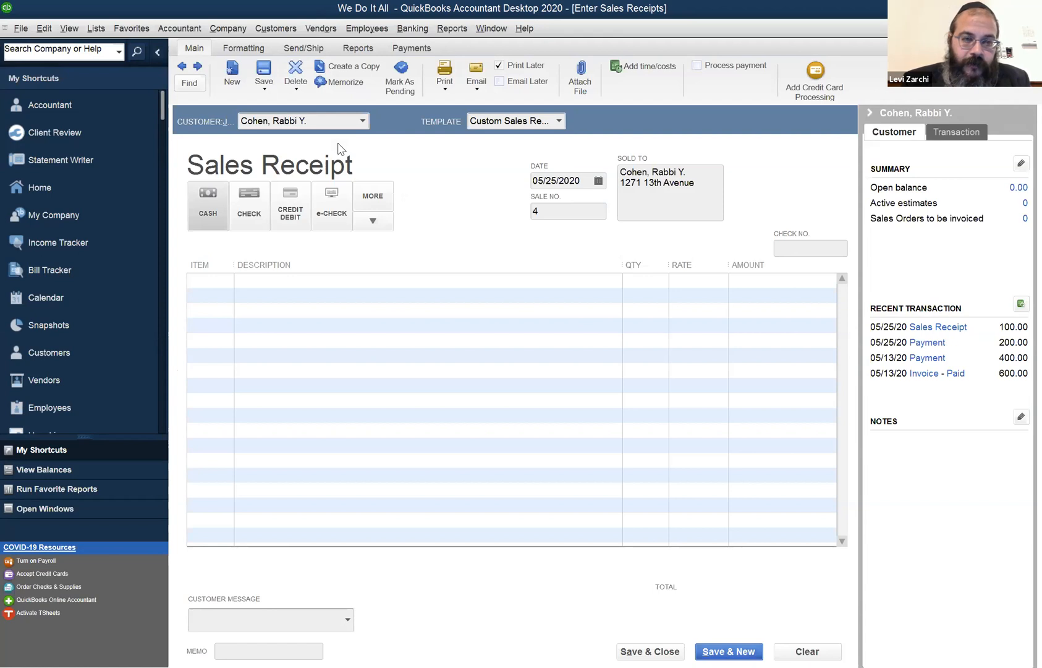
key("space")
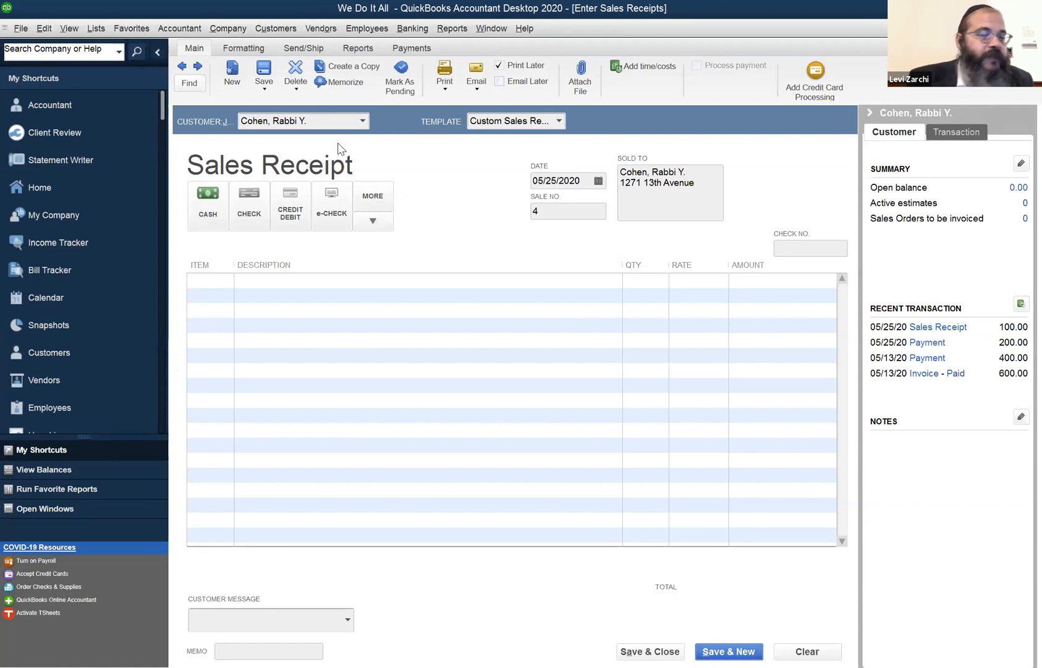
key("Tab")
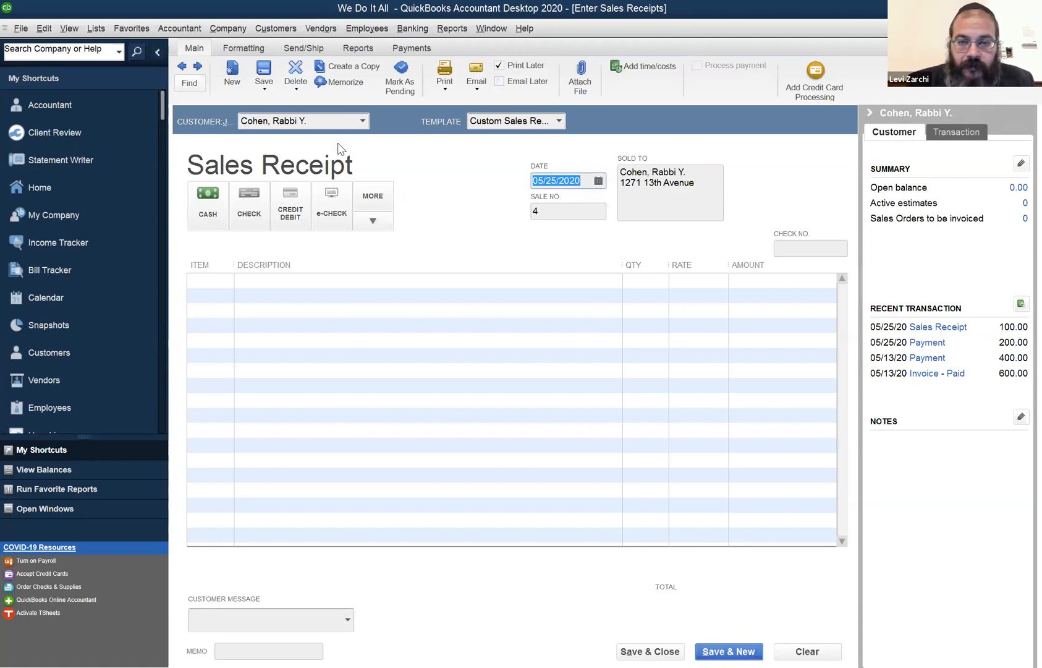
key("Tab")
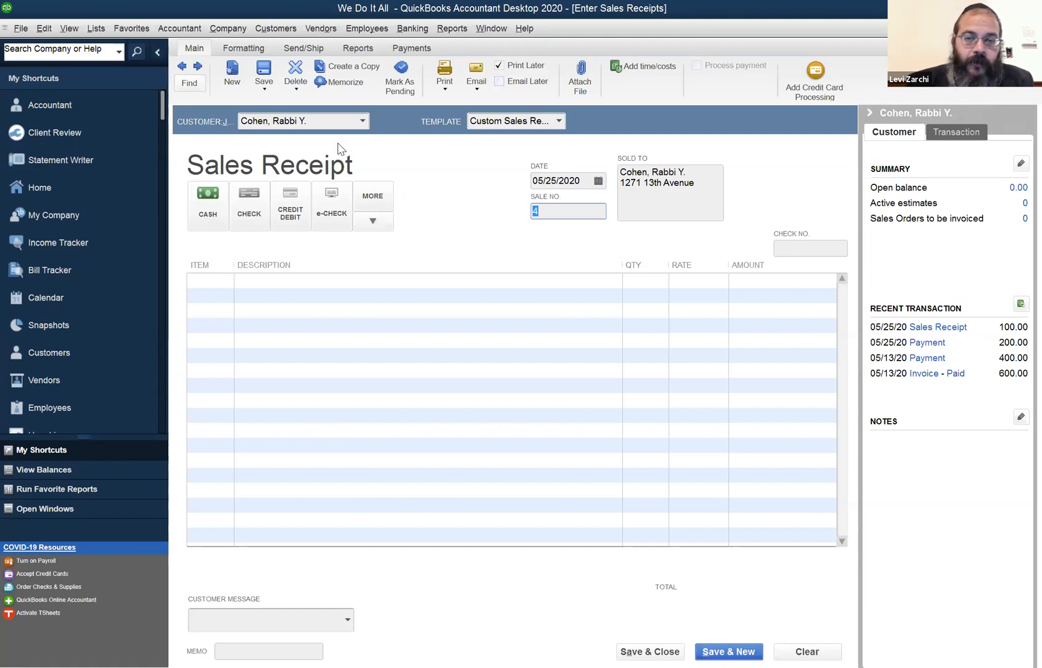
Try to add the TLS item to the sales receipt with a quantity of 30, dismissing the stock and back-order messages.
key("Tab")
key("Tab")
key("Tab")
type("T")
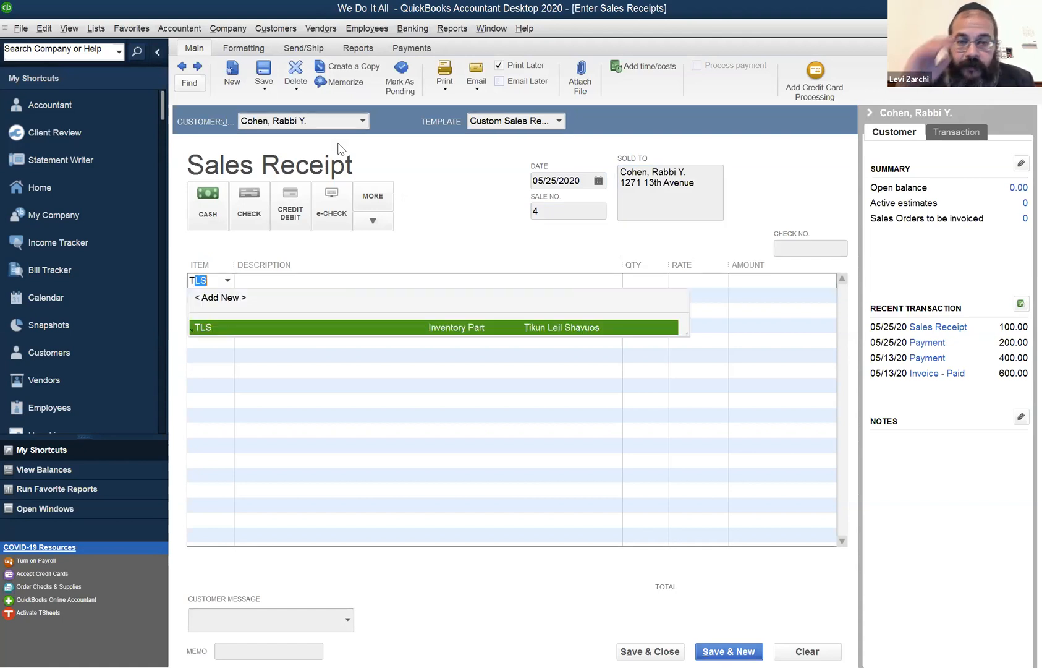
key("Tab")
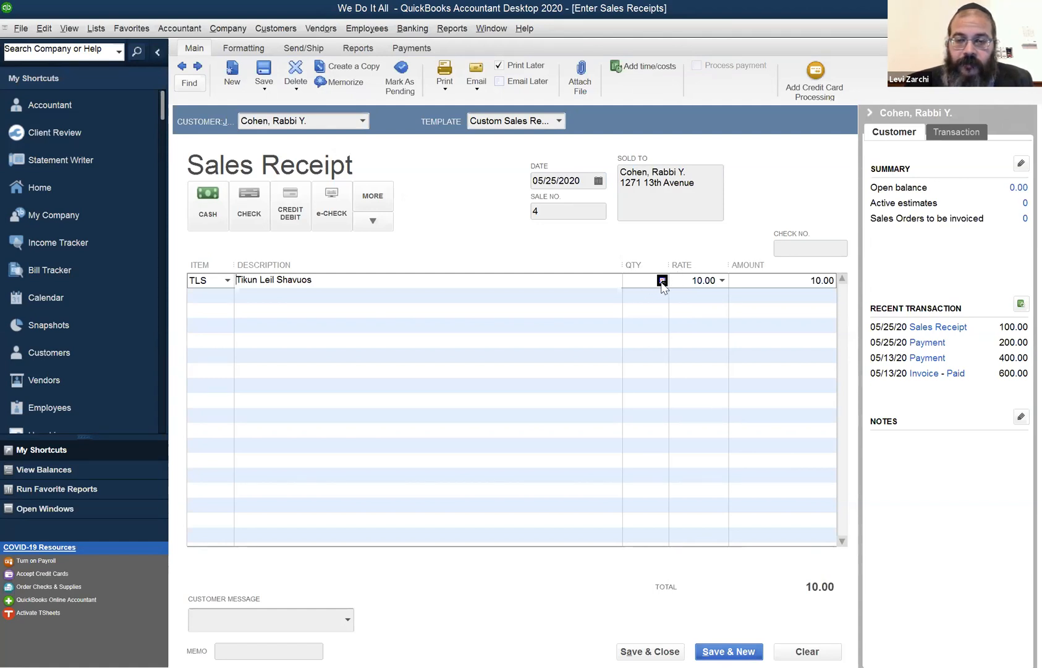
key("Tab")
type("30")
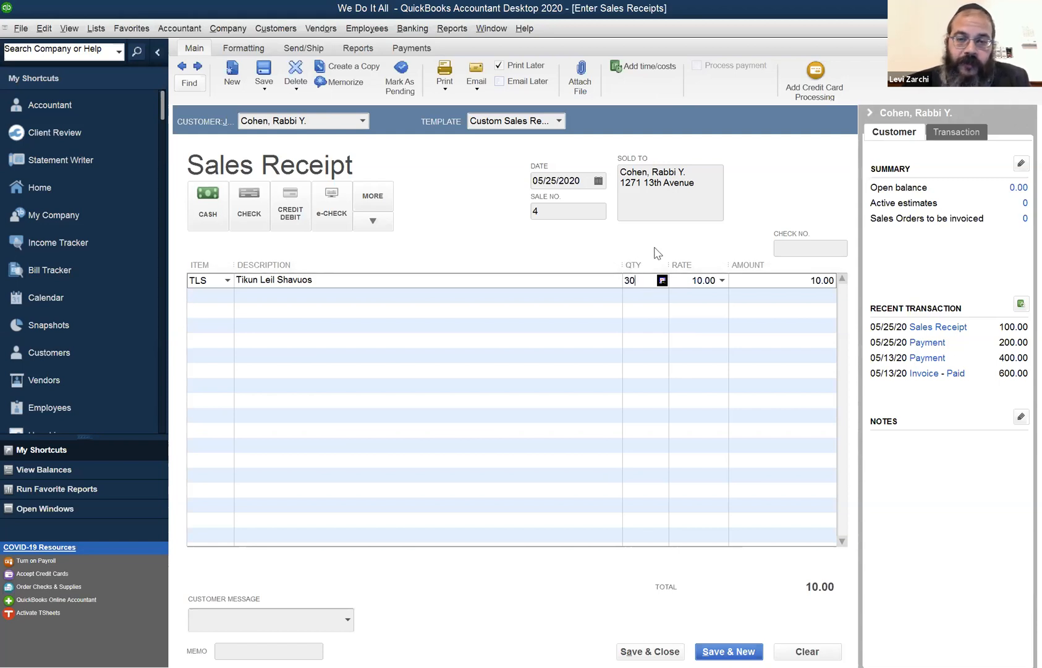
key("Tab")
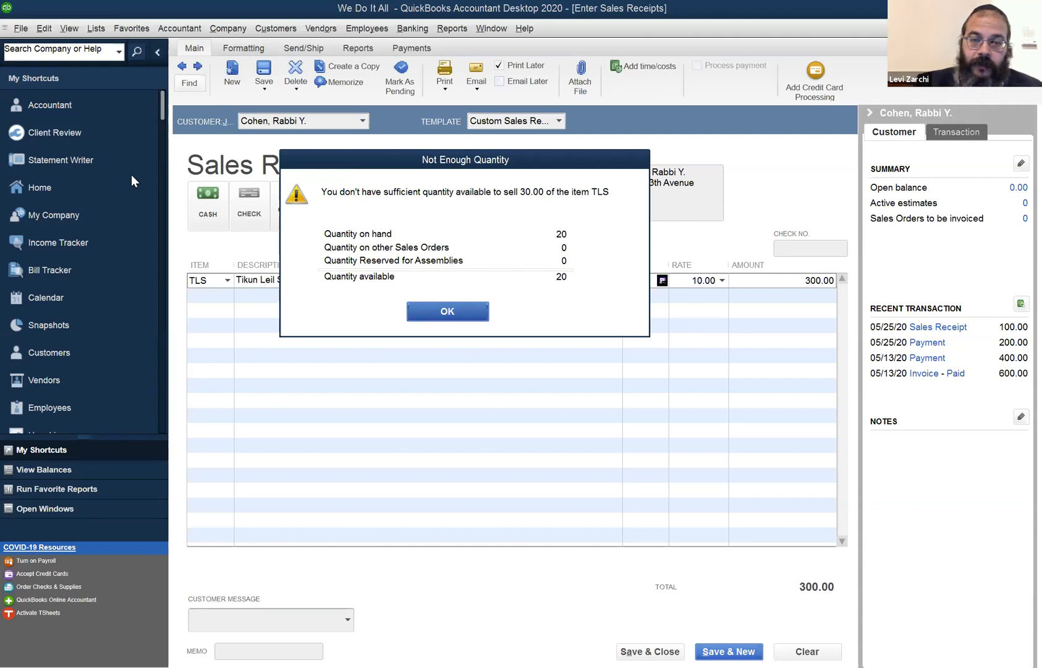
left_click(455, 315)
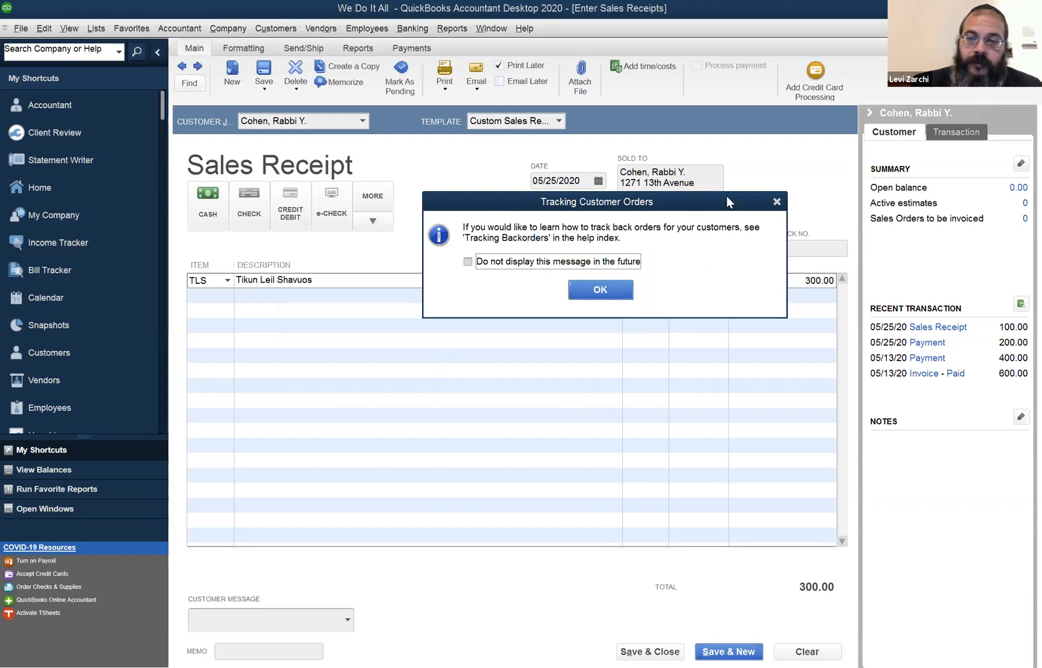
left_click(777, 202)
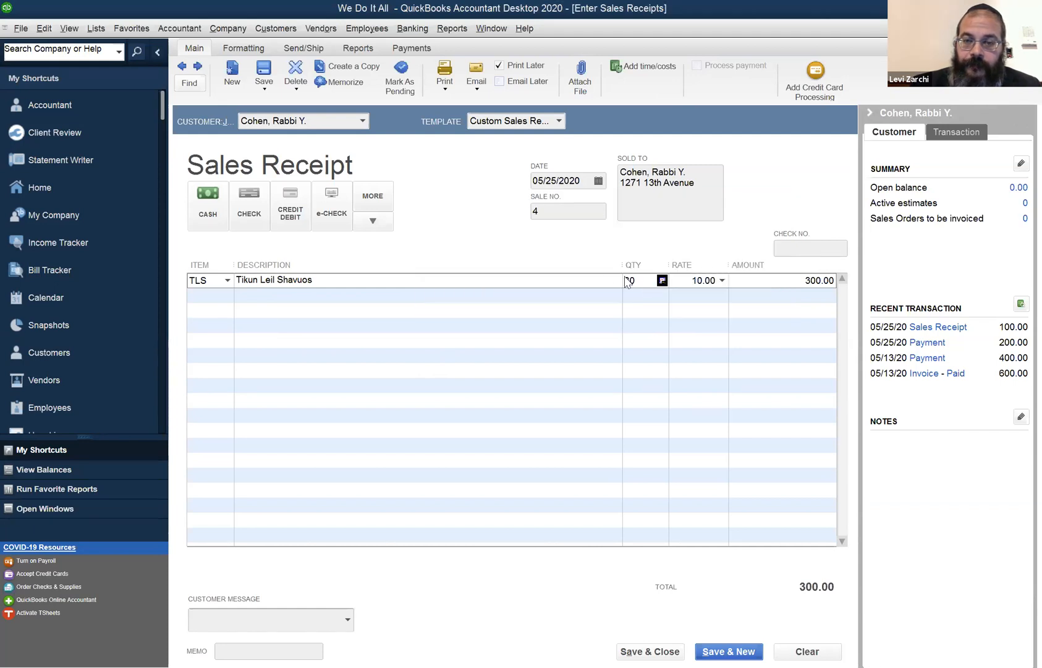
Change the TLS quantity on the sales receipt to 10 and clear the form without saving.
type("2")
key("BackSpace")
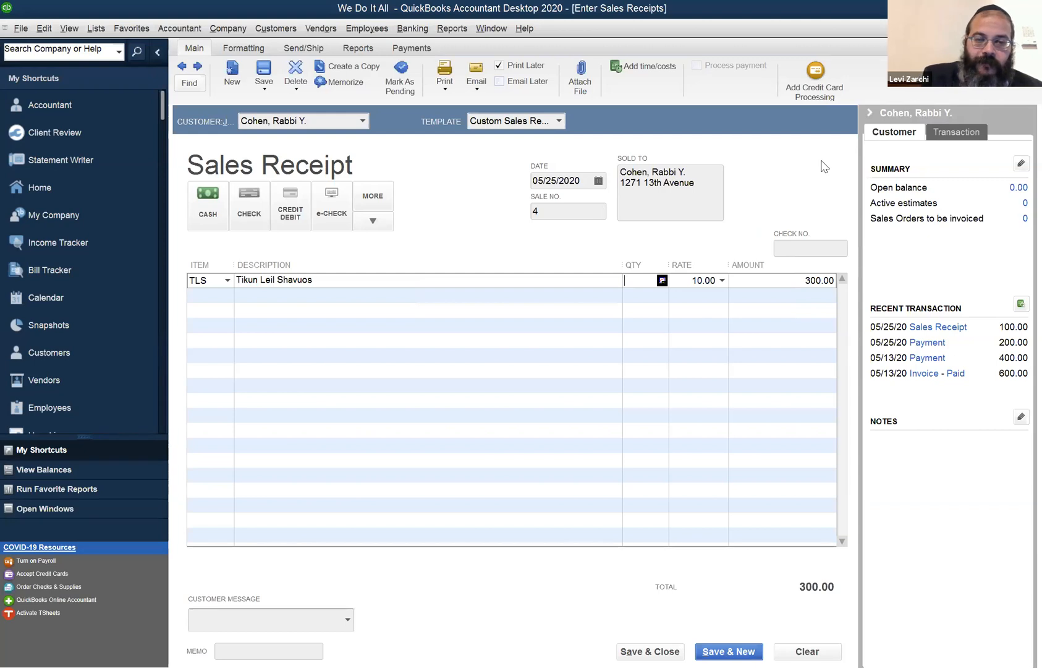
type("10")
key("Tab")
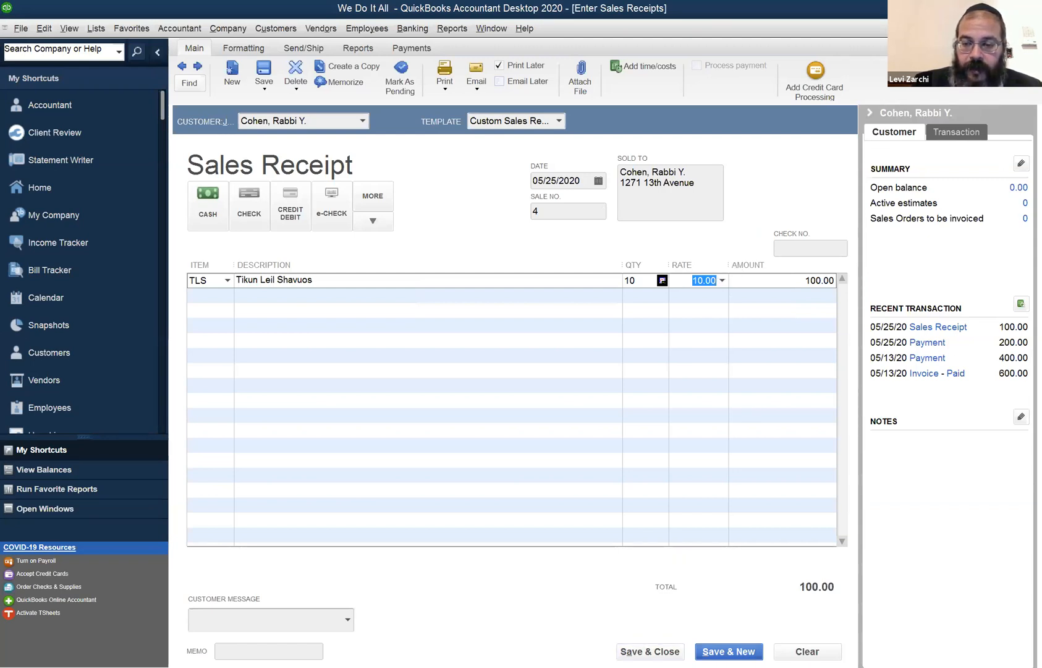
left_click(804, 651)
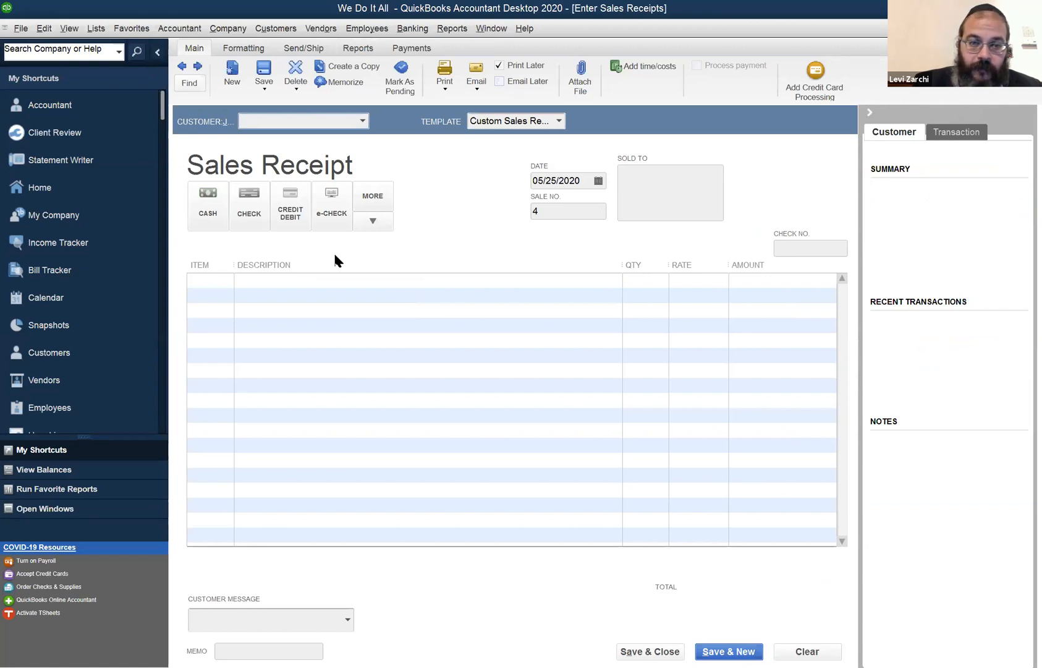
Return to the home page and start a customer payment for the customer who bought the TLS item.
left_click(502, 29)
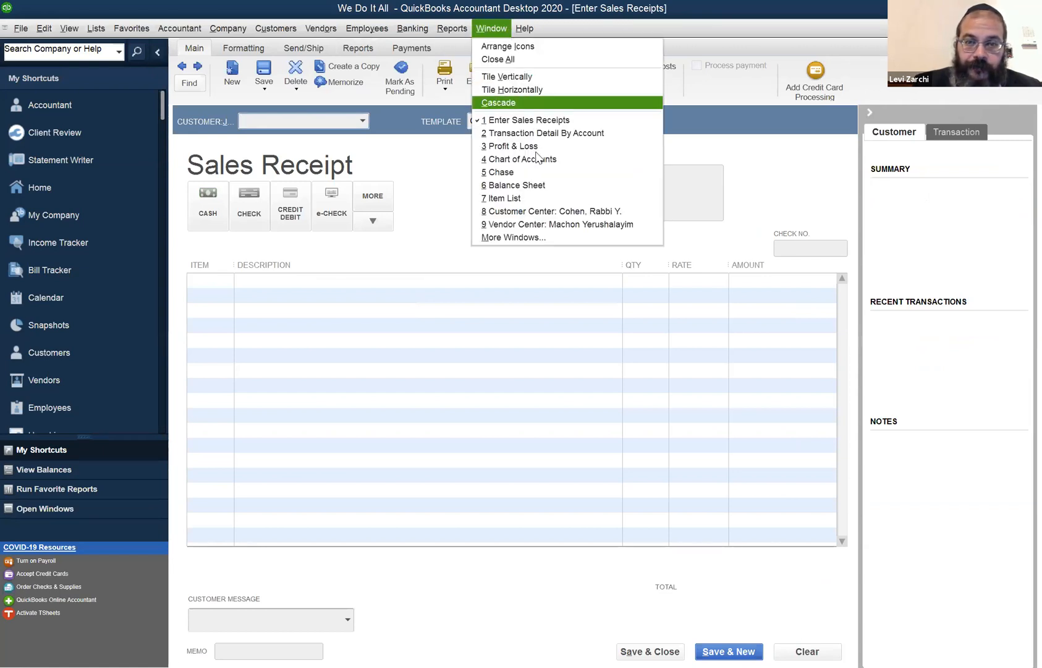
left_click(501, 237)
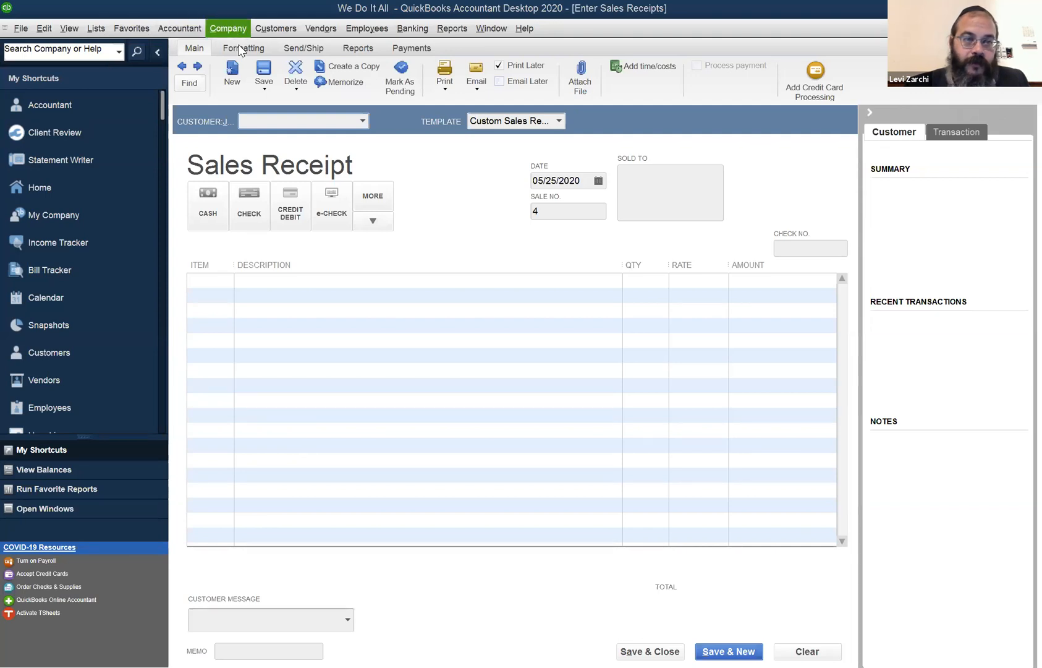
key("Escape")
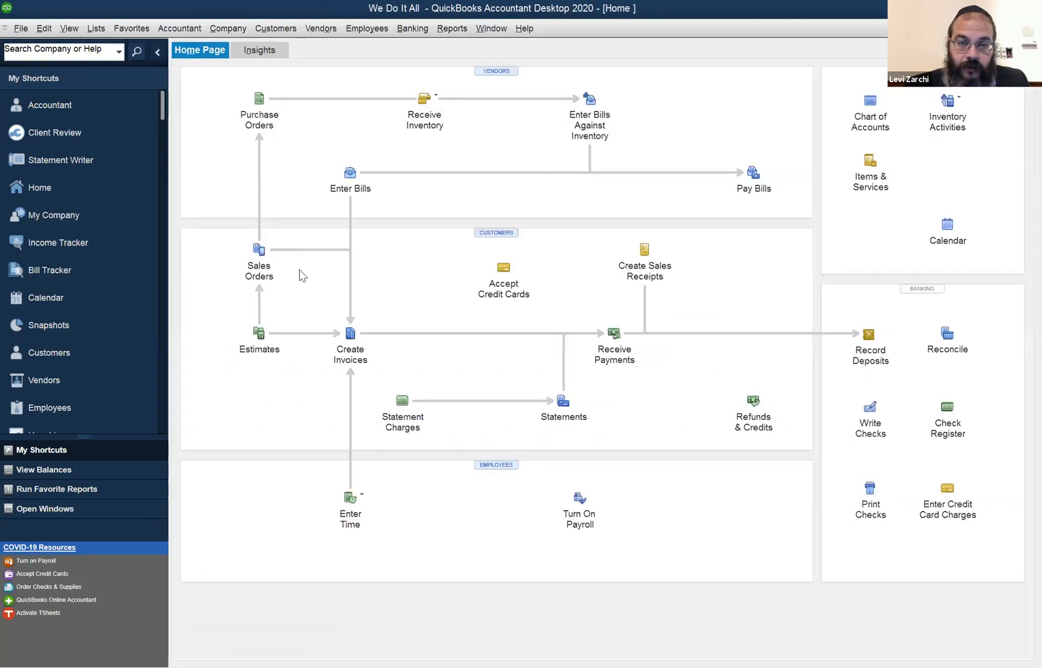
left_click(363, 488)
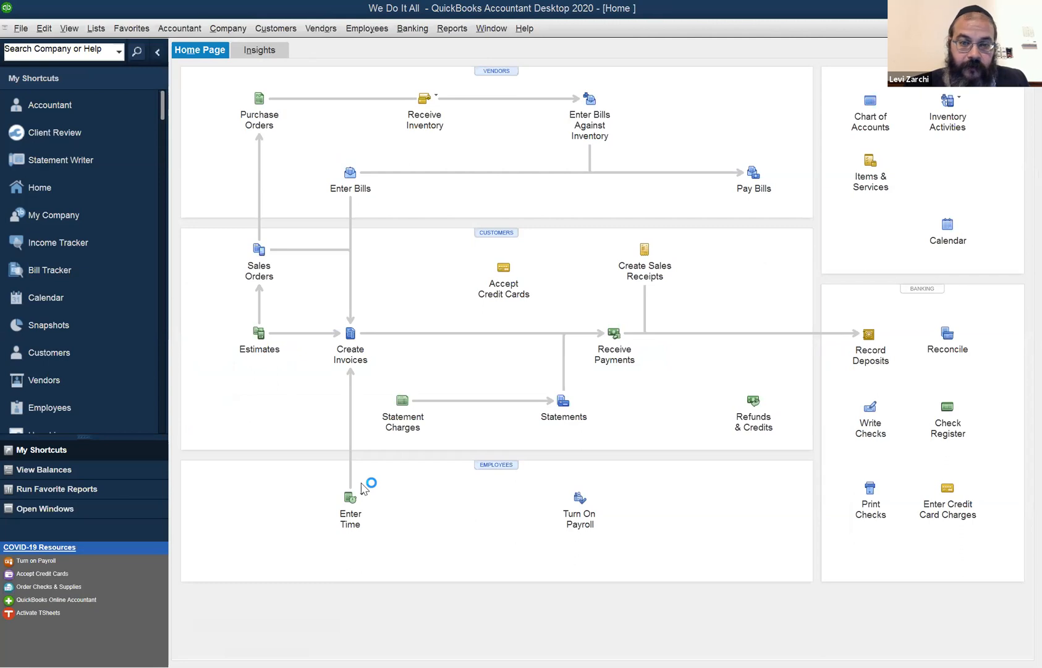
left_click(591, 365)
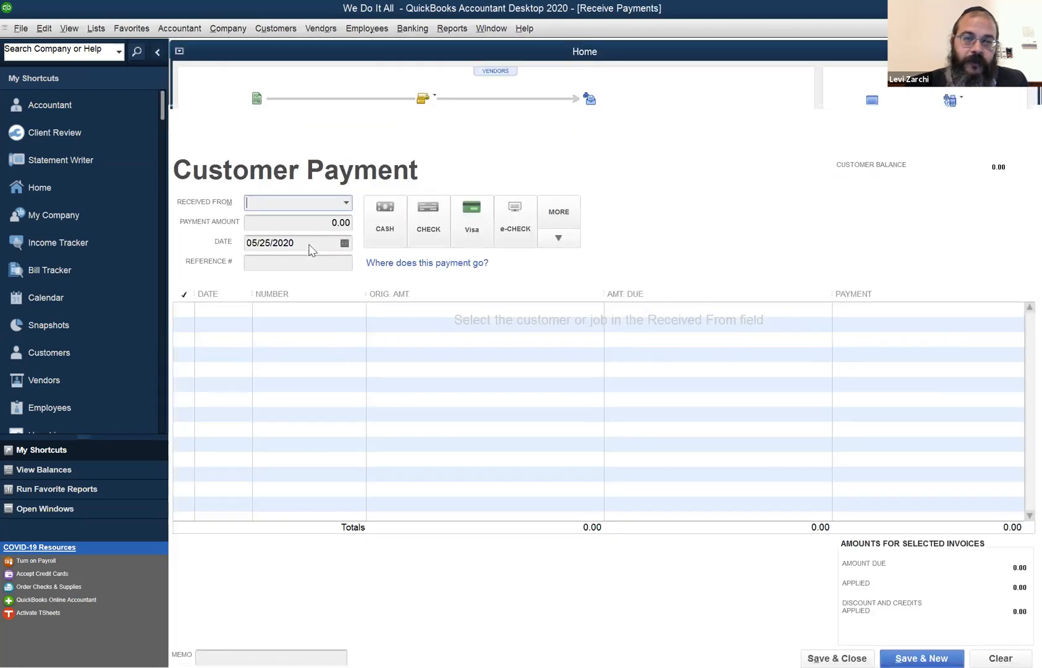
type("c")
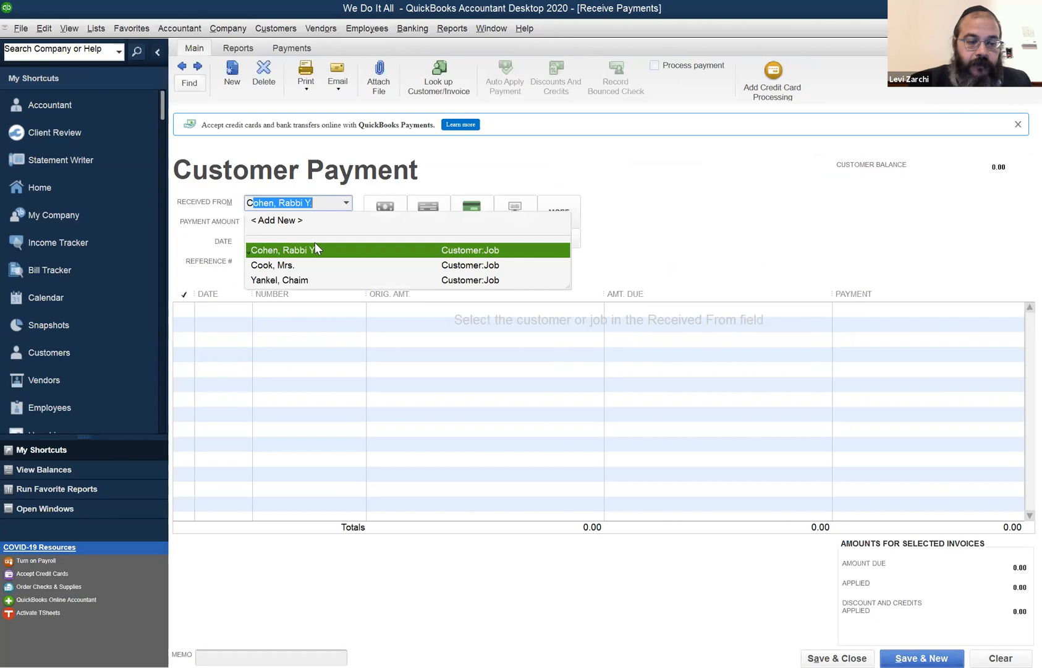
key("Tab")
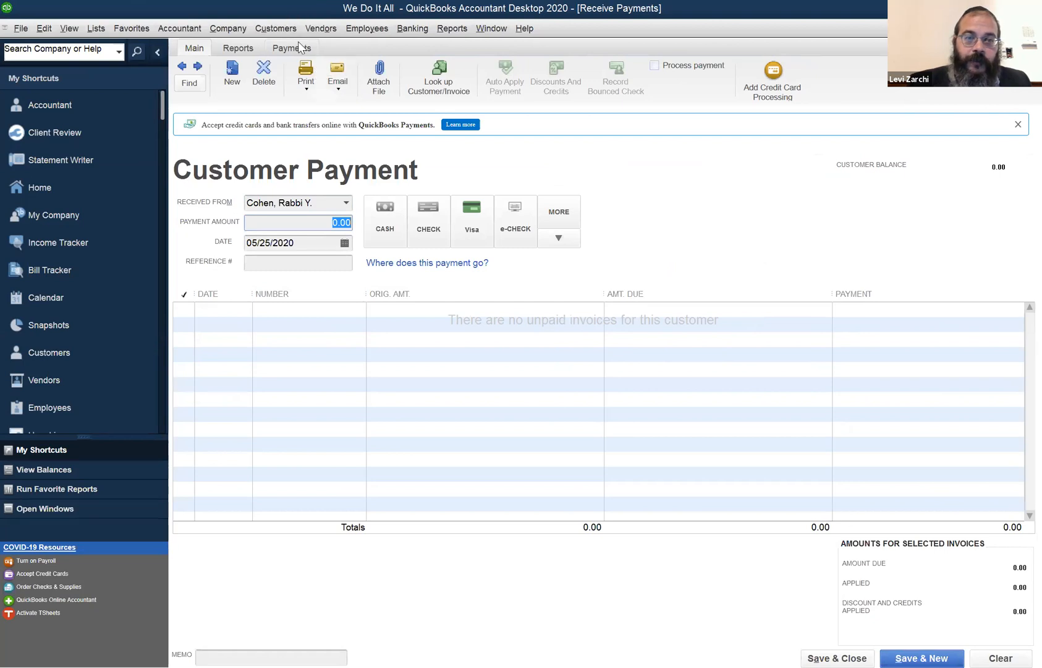
Start a payment from the same customer's Customer Center record, discarding the payment already open, and clear the form without saving.
left_click(283, 28)
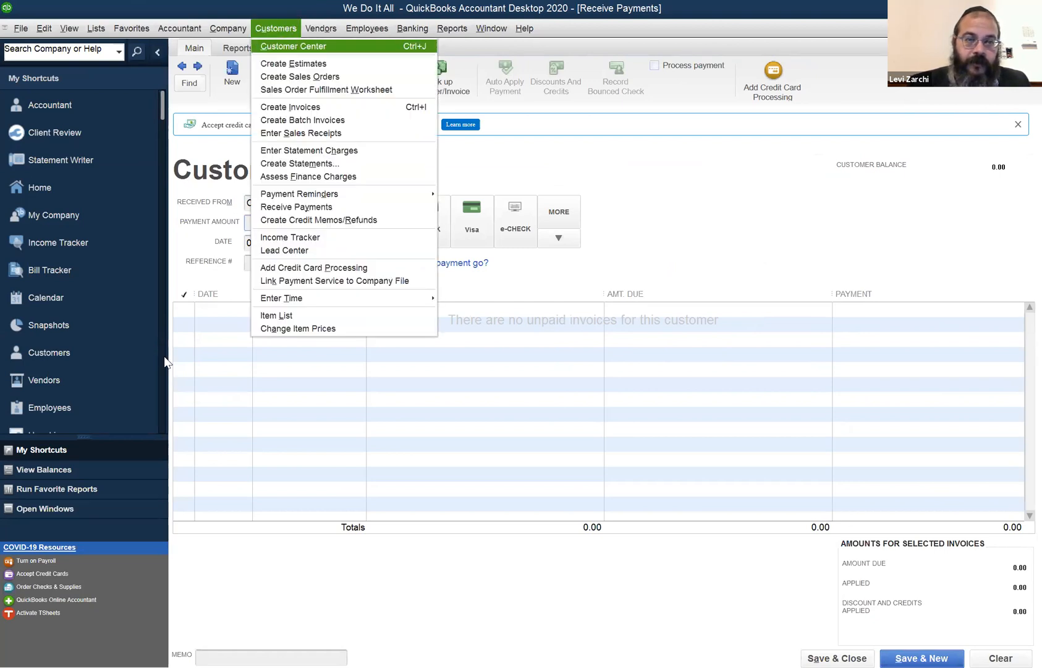
left_click(291, 46)
left_click(230, 317)
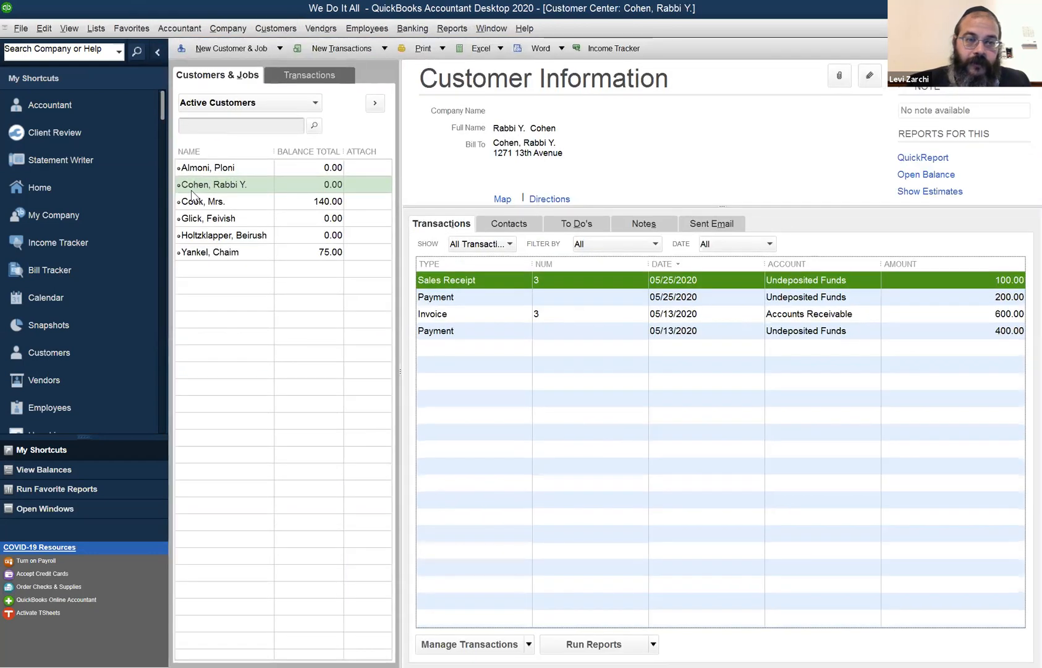
right_click(194, 190)
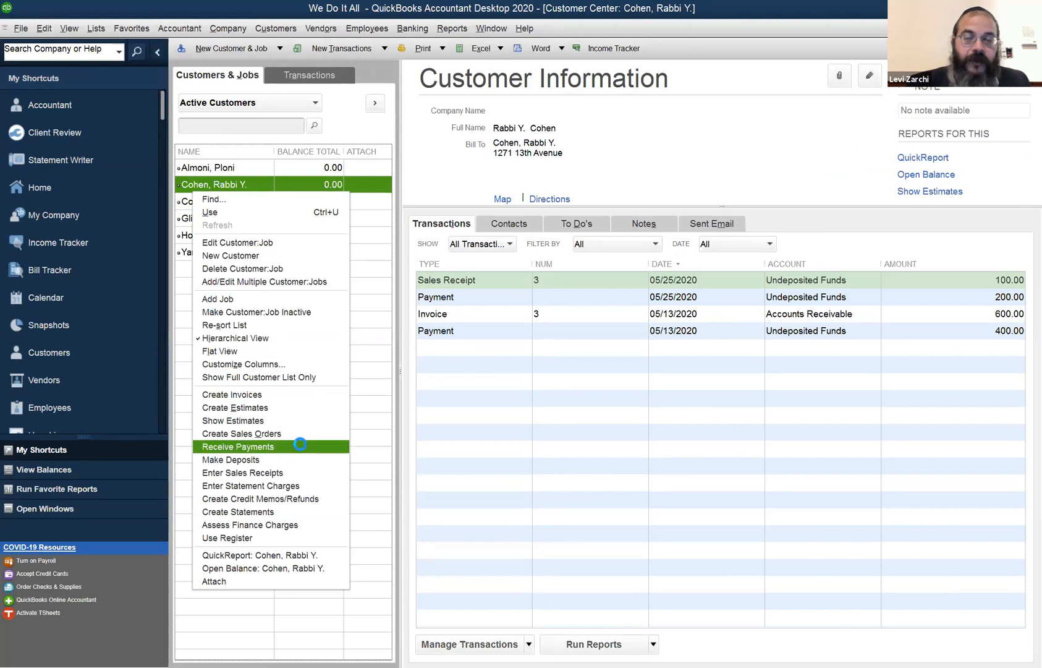
left_click(301, 447)
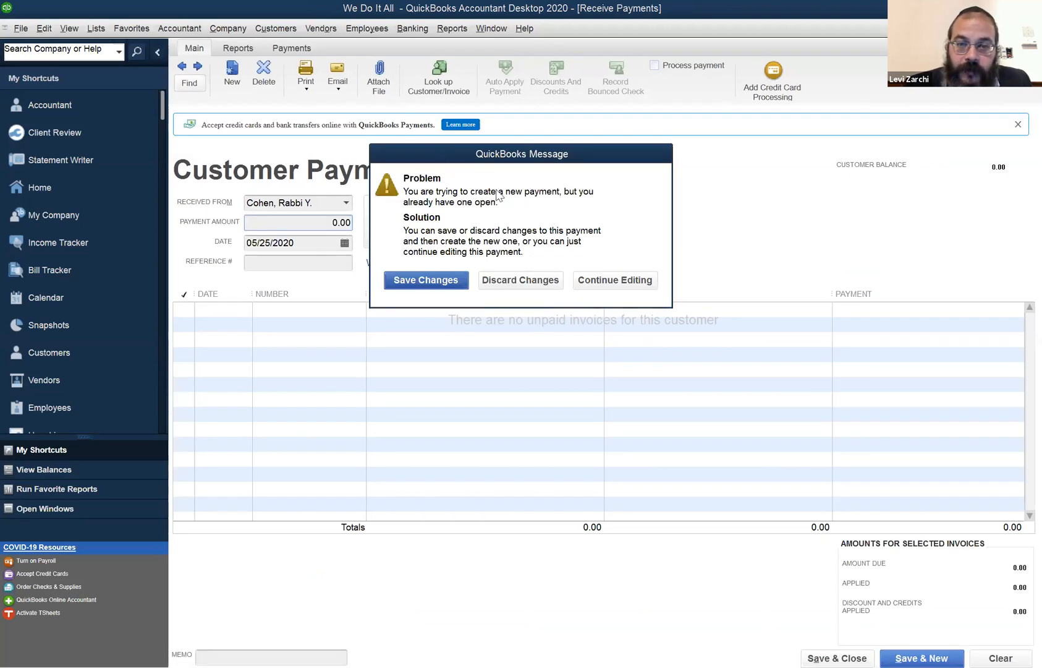
left_click(549, 282)
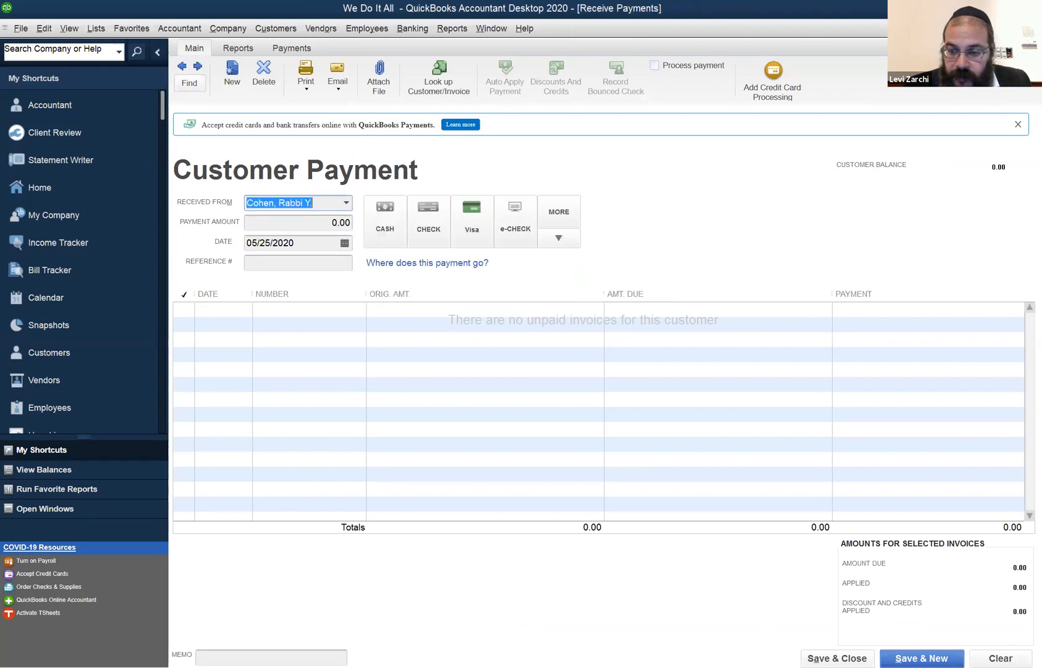
left_click(1000, 658)
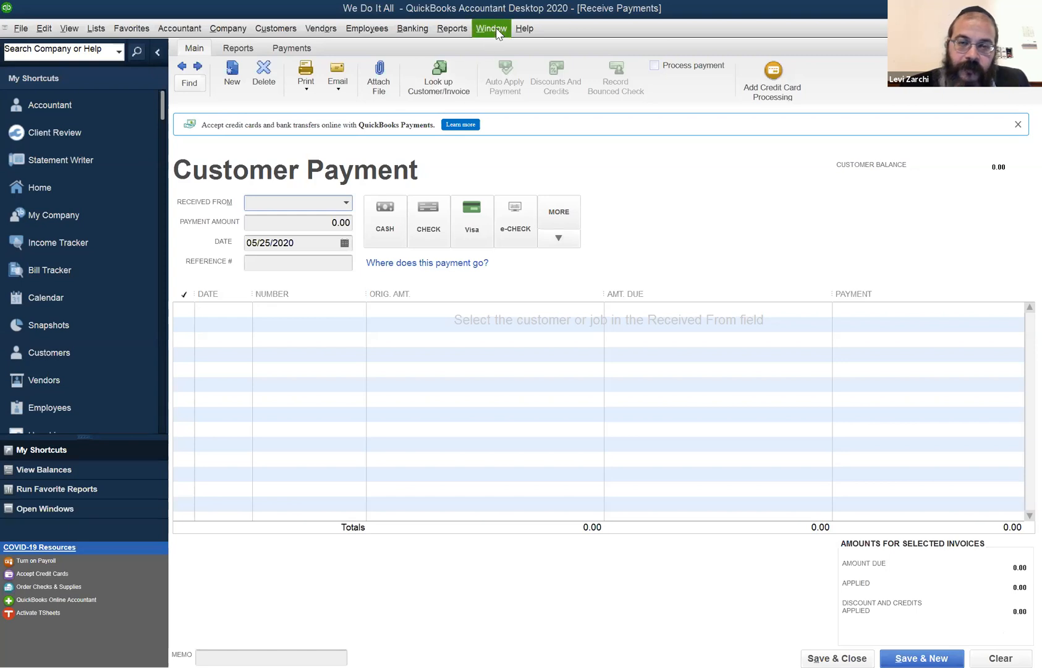
Open the Chase register and inspect the payments and payment methods in the 05/25/2020 split deposit, closing the deposit again.
left_click(524, 28)
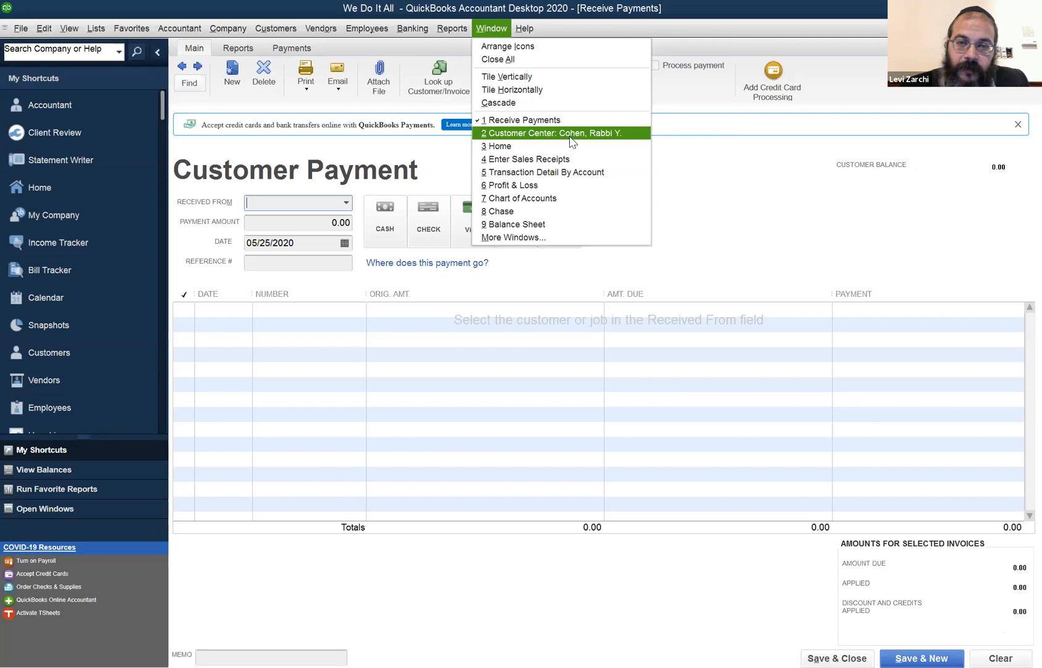
left_click(543, 210)
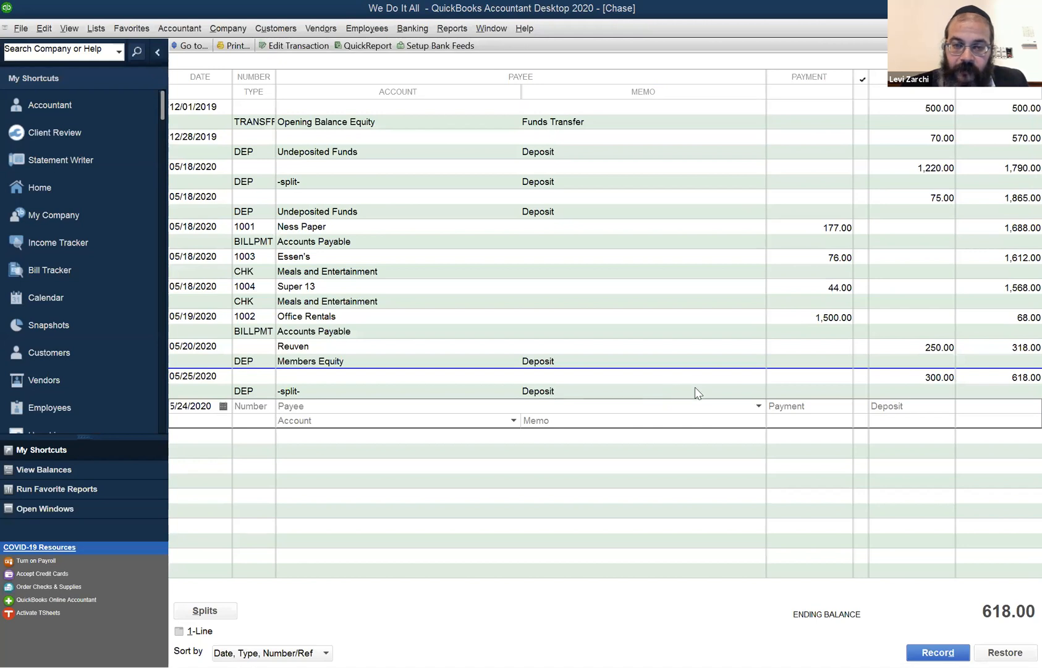
left_click(830, 346)
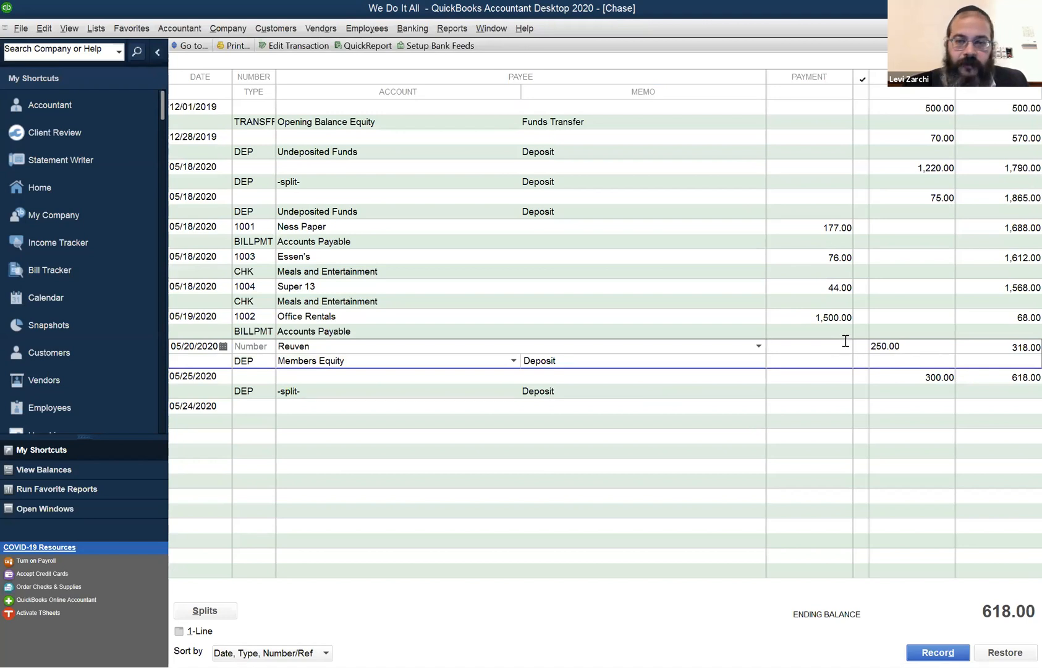
left_click(739, 375)
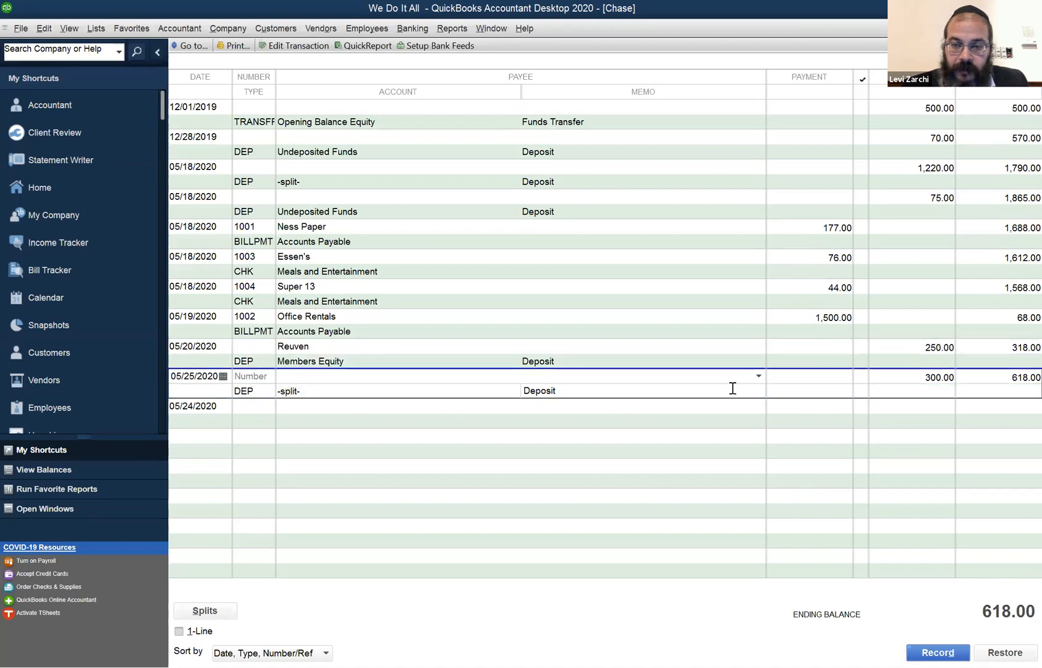
double_click(741, 384)
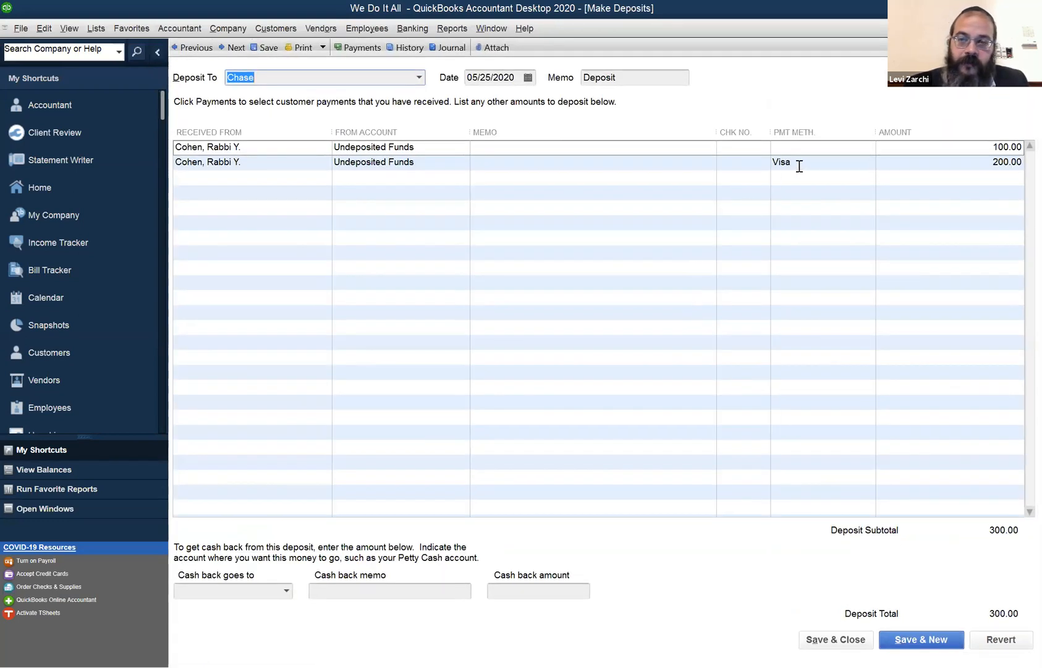
left_click(805, 146)
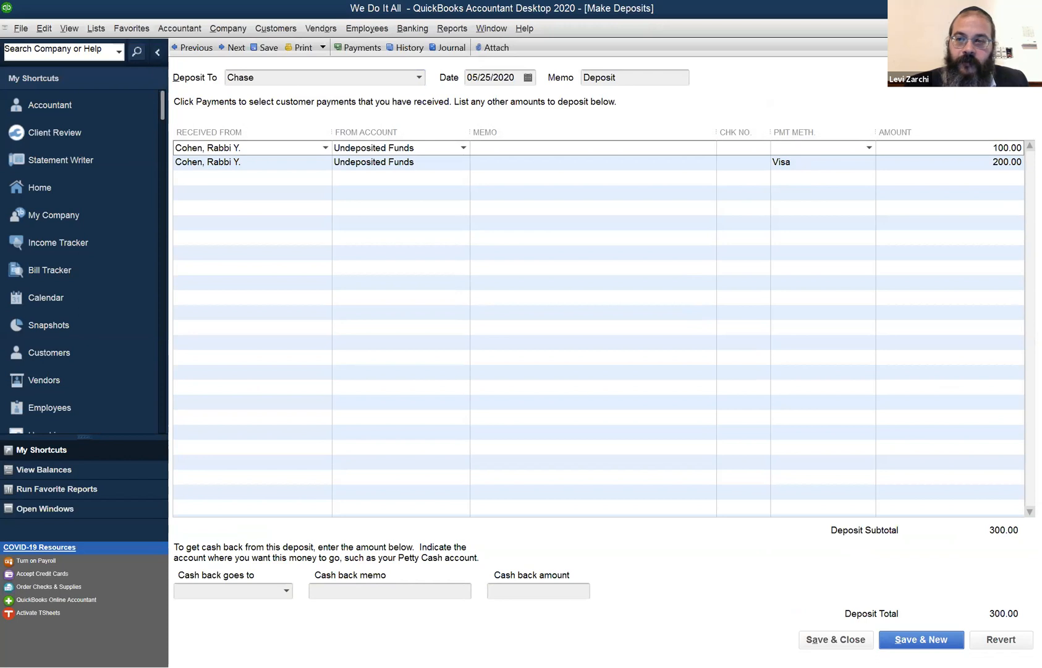
left_click(1031, 28)
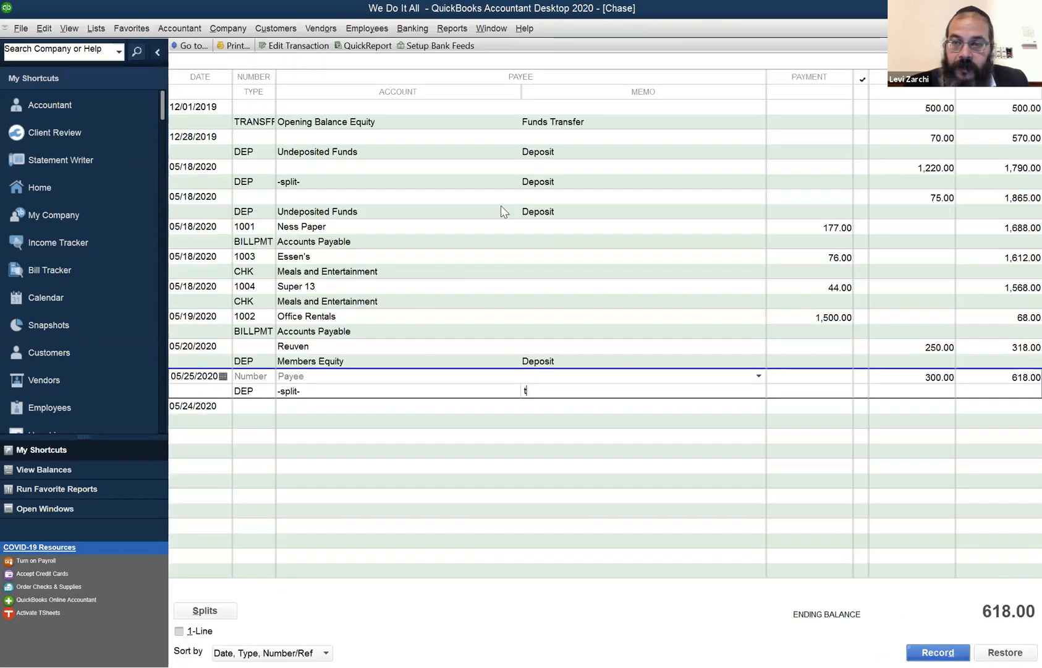
left_click(679, 195)
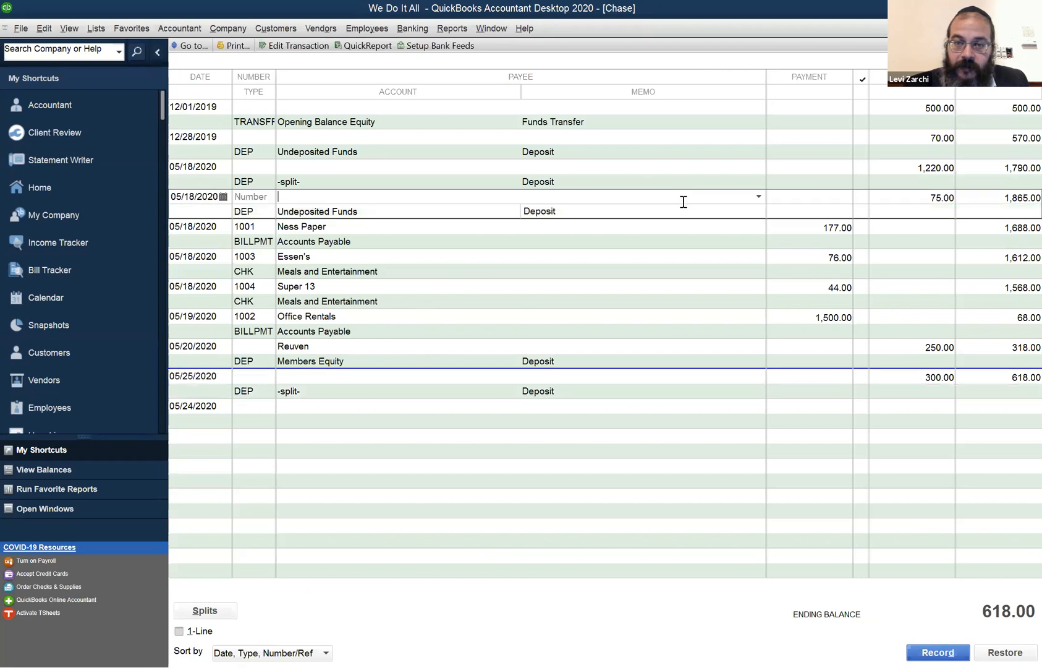
left_click(689, 208)
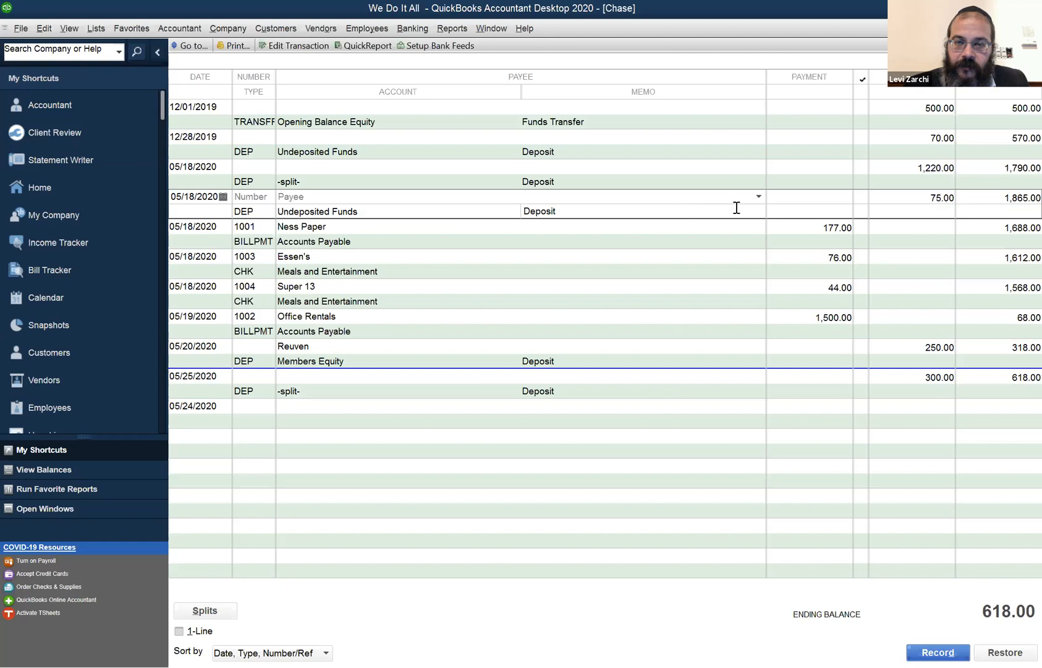
left_click(756, 199)
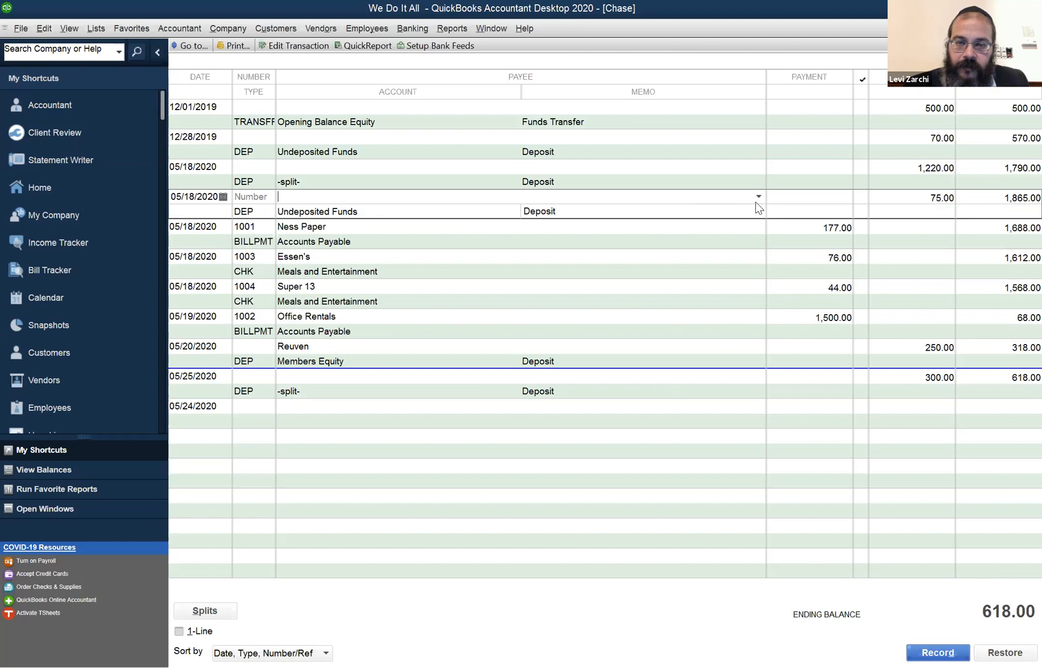
left_click(758, 198)
left_click(758, 198)
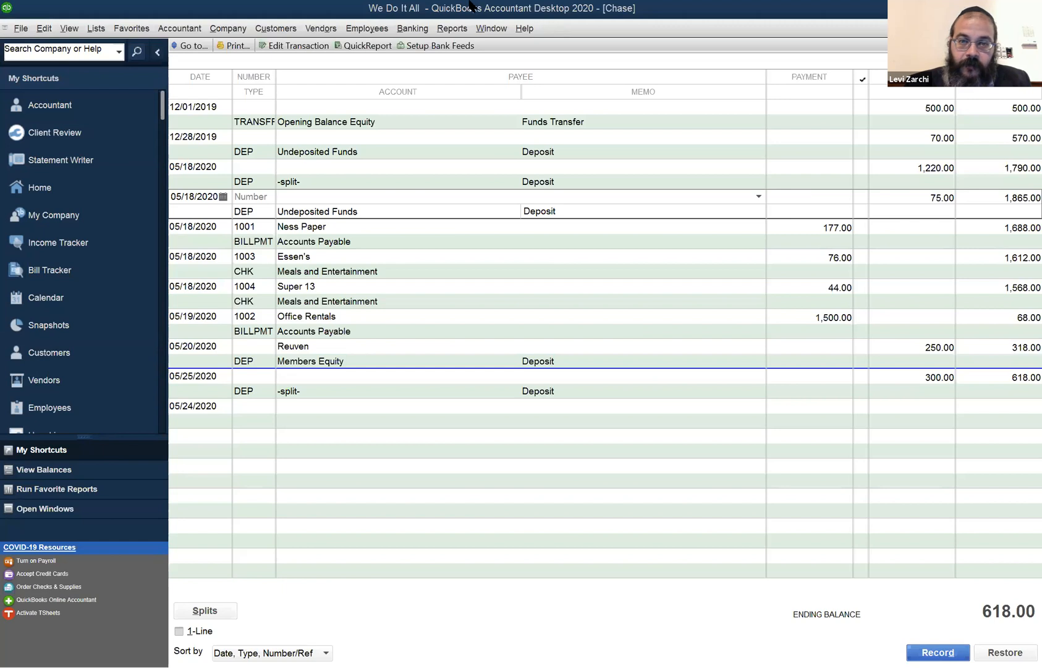
Open the Profit & Loss report, examine the transaction detail behind Cost of Goods Sold, and return to the report.
left_click(491, 29)
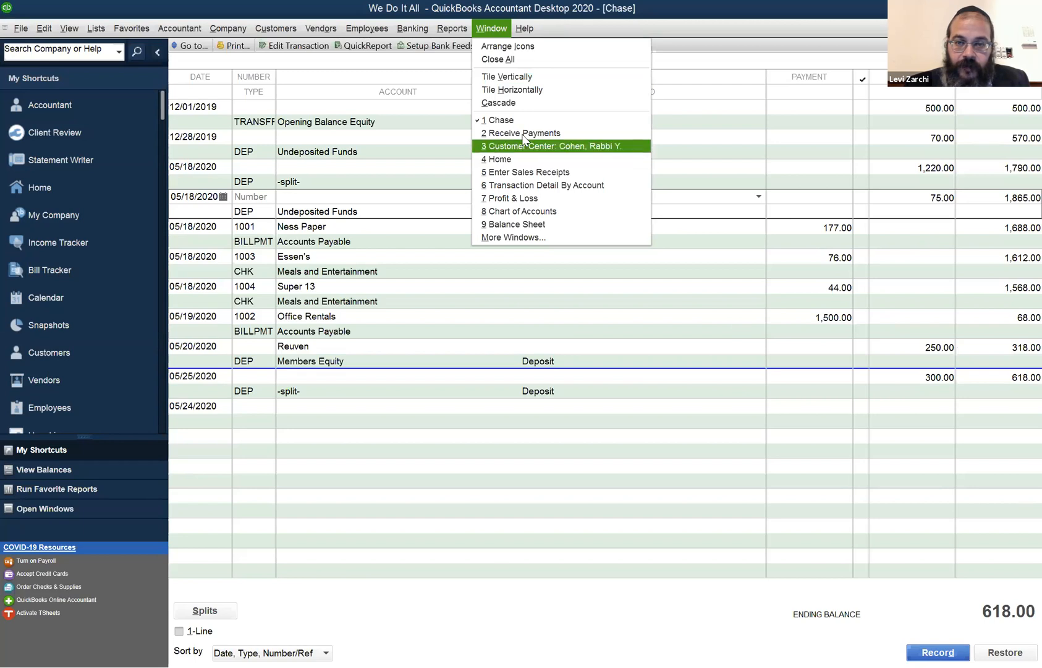
left_click(566, 206)
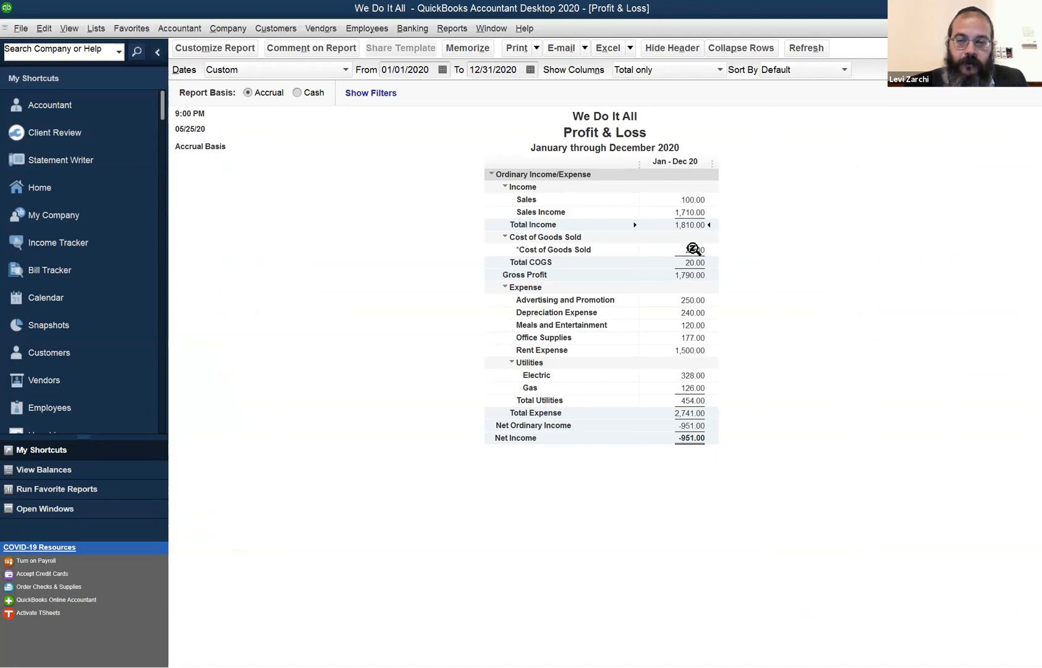
double_click(693, 249)
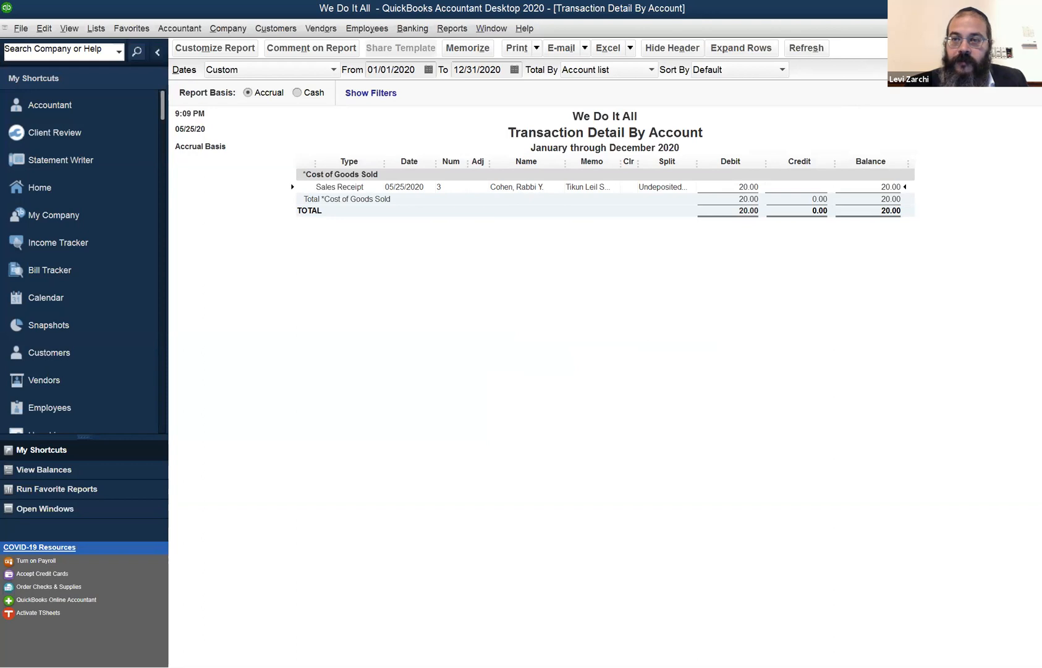
key("Escape")
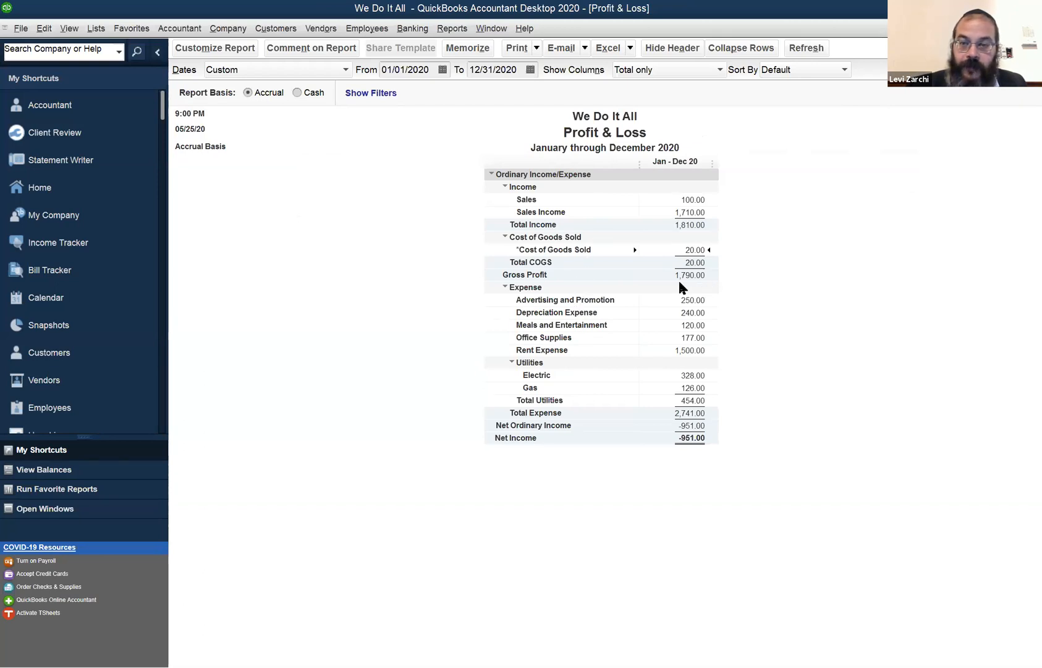
left_click(697, 225)
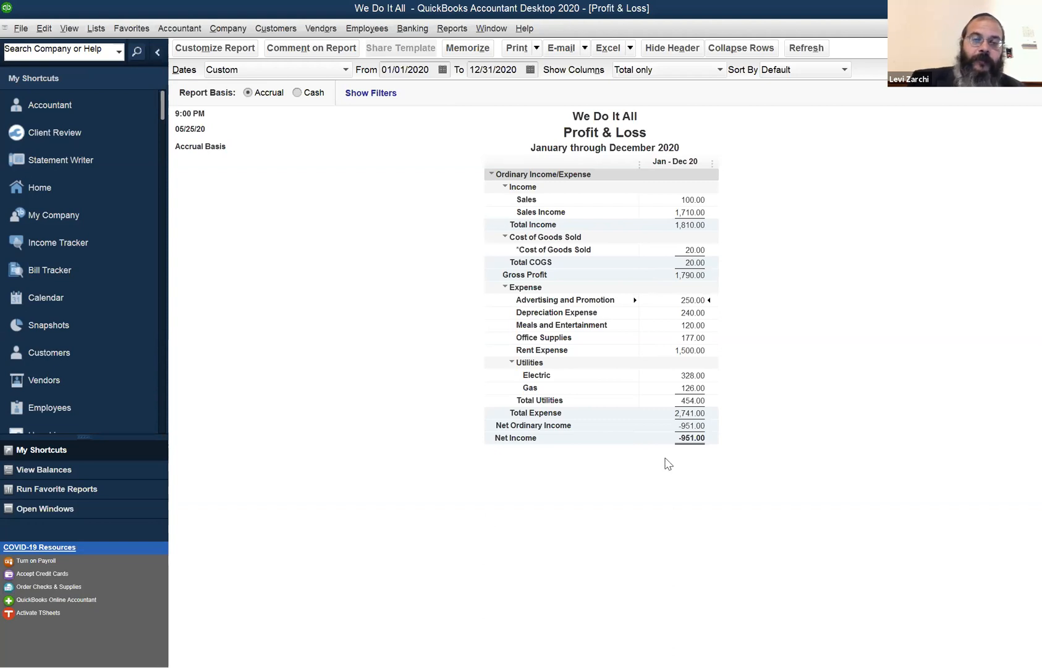
Return to the Chase register and review its latest deposits down to the blank entry row.
left_click(492, 28)
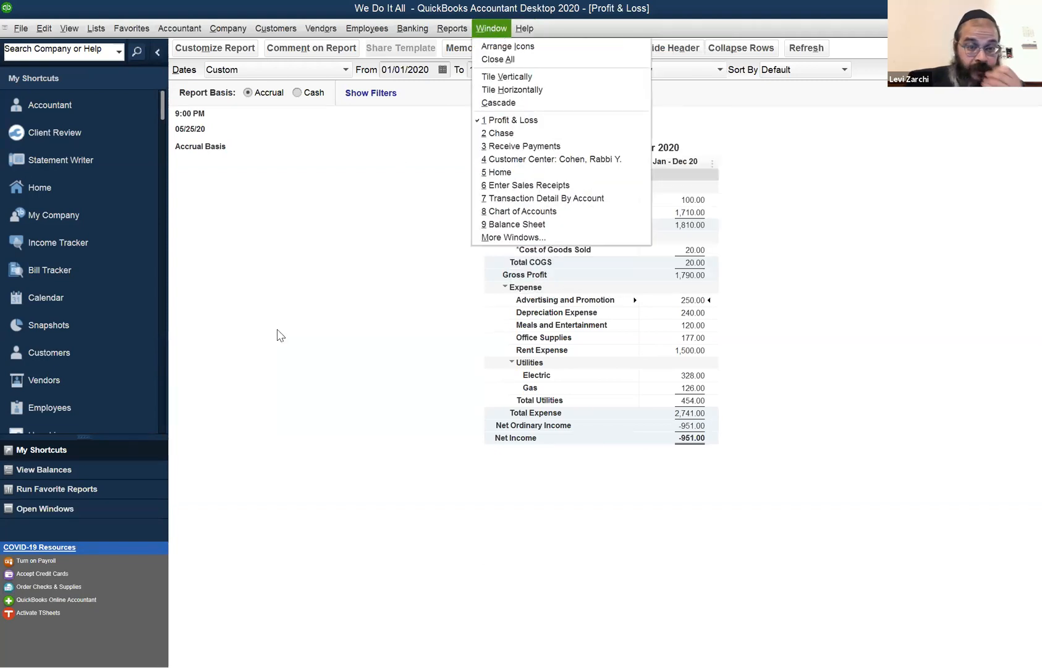
left_click(308, 444)
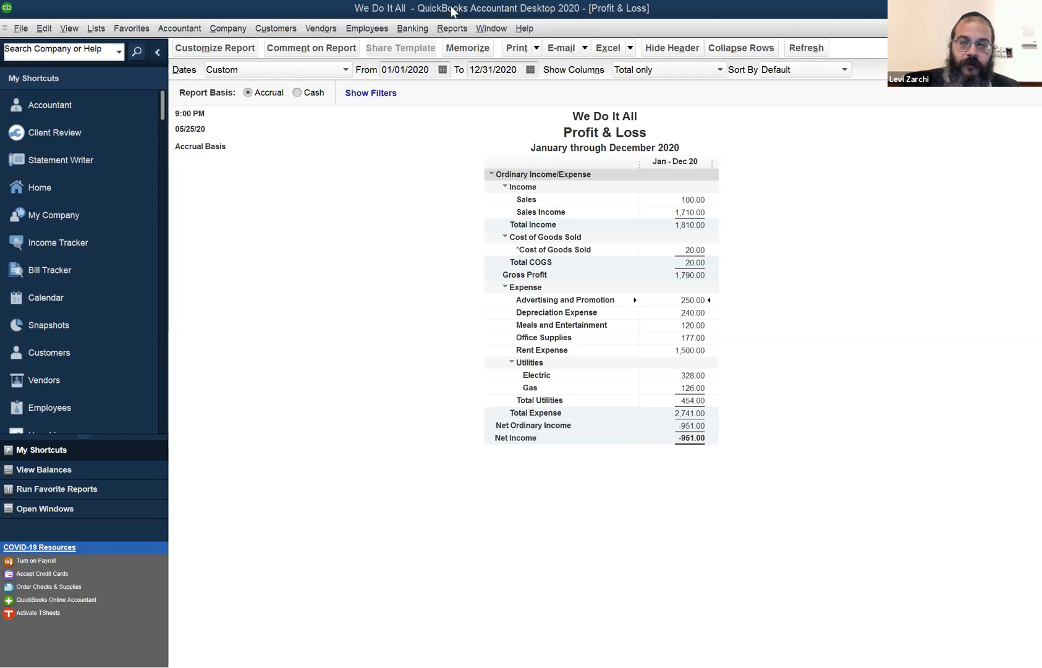
left_click(486, 29)
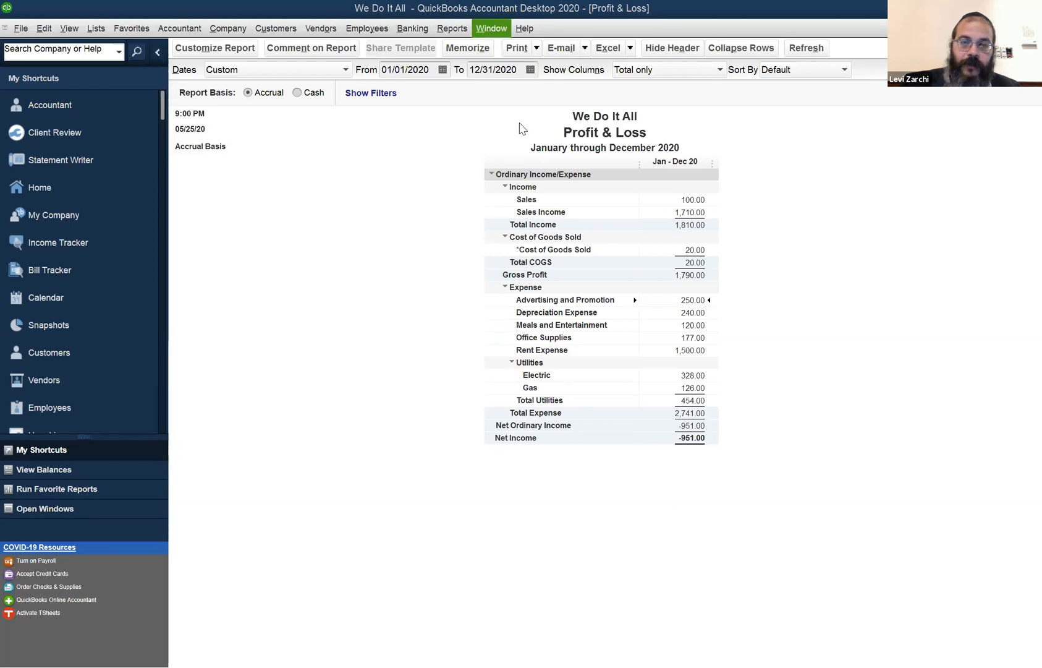
left_click(518, 133)
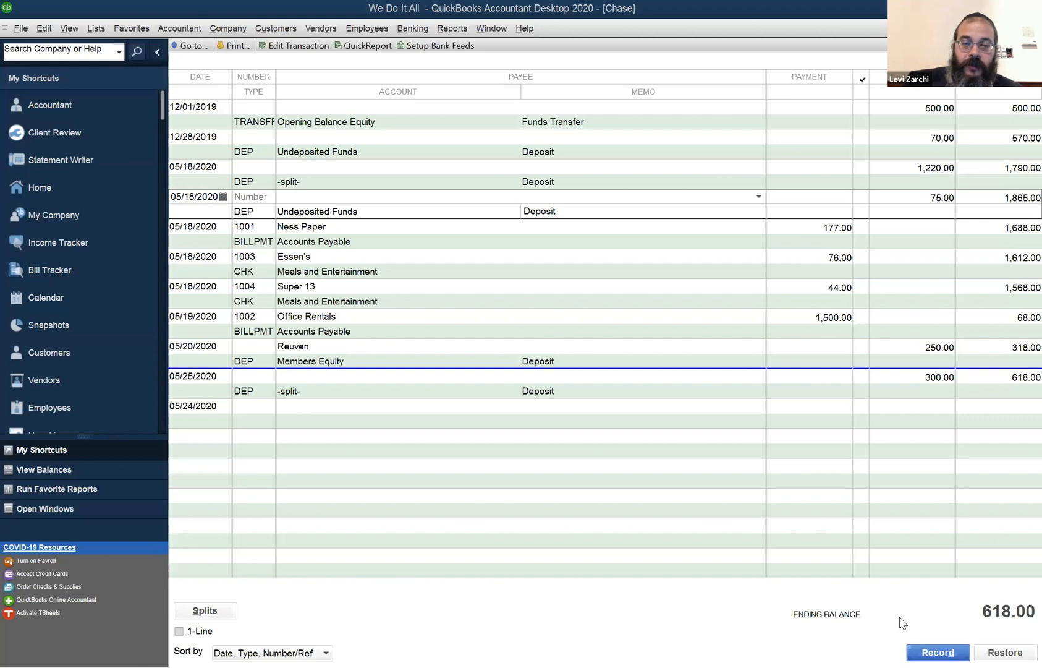
left_click(828, 361)
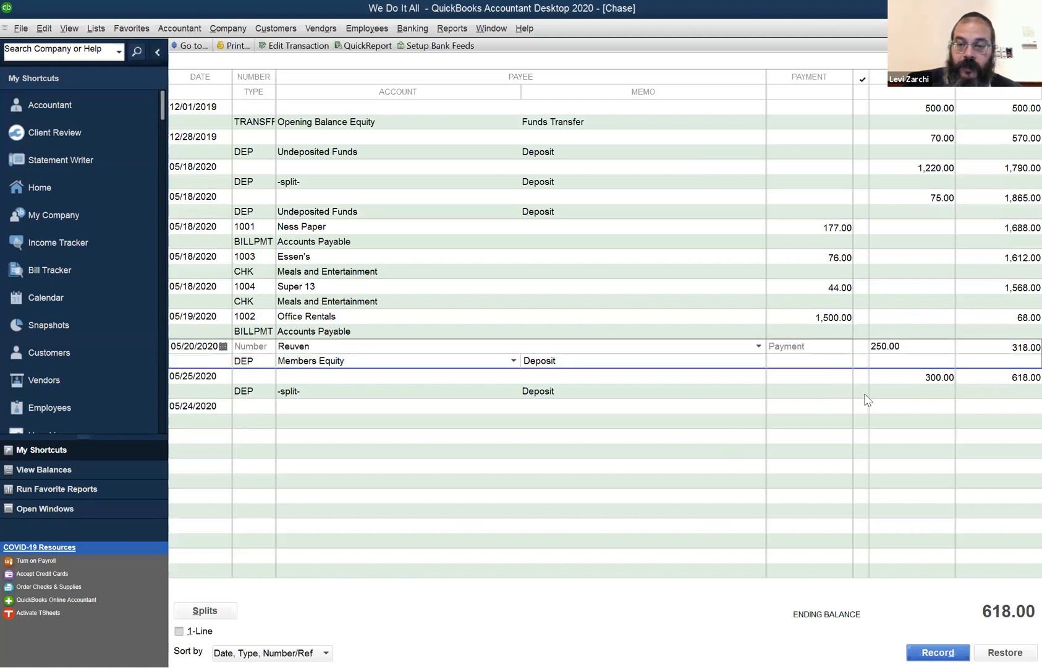
left_click(965, 411)
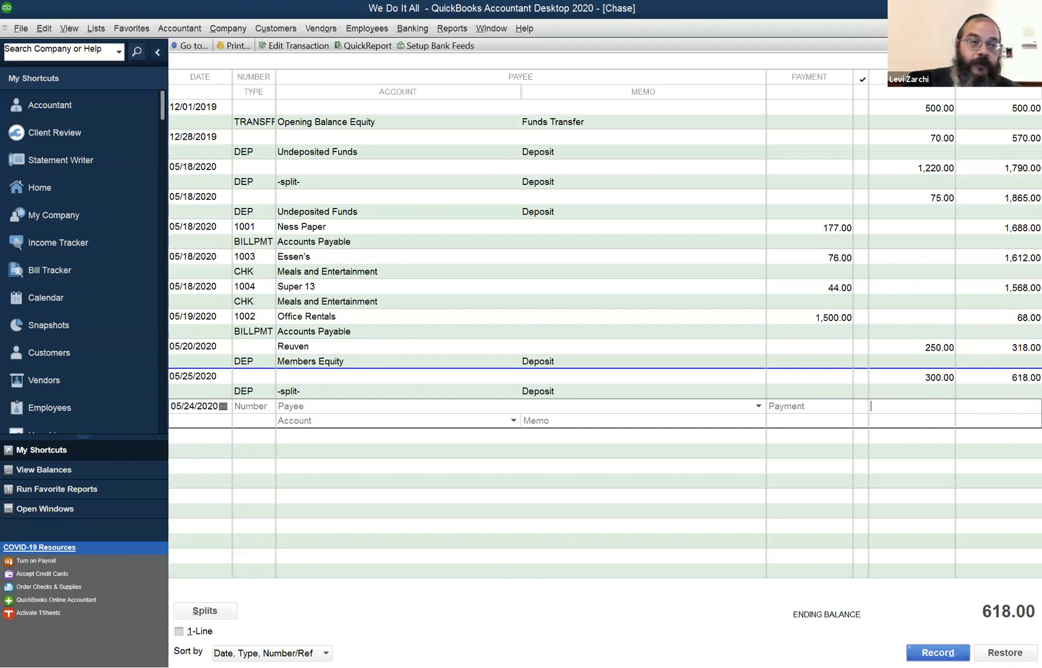
Demonstrate the beep-when-recording option in the General preferences by turning it on and off, and cancel the preferences.
left_click(53, 29)
mouse_move(66, 27)
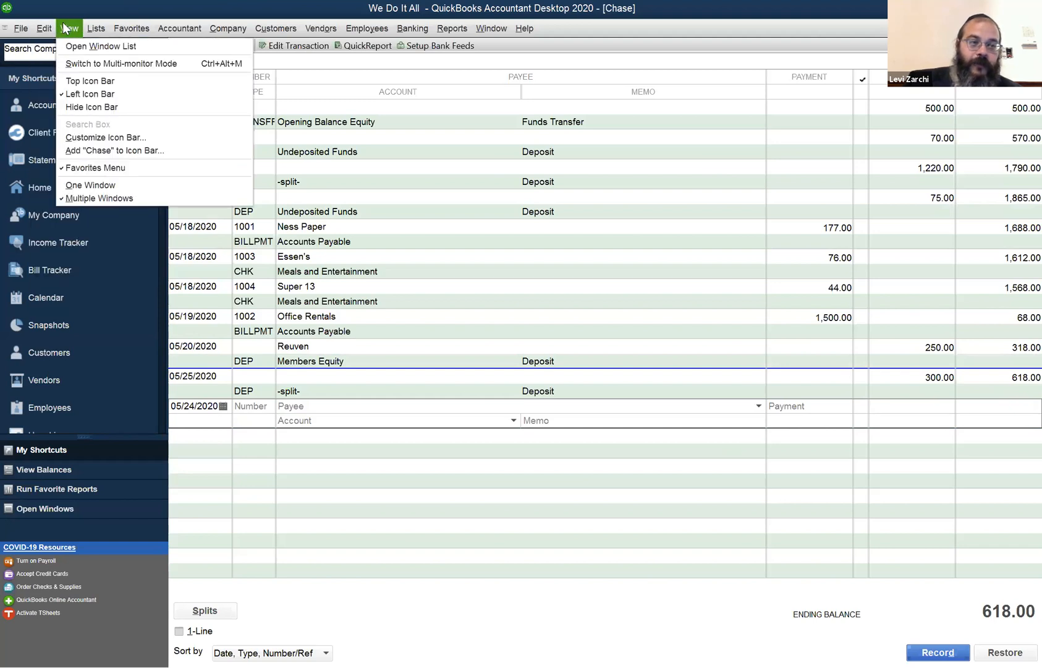
left_click(57, 30)
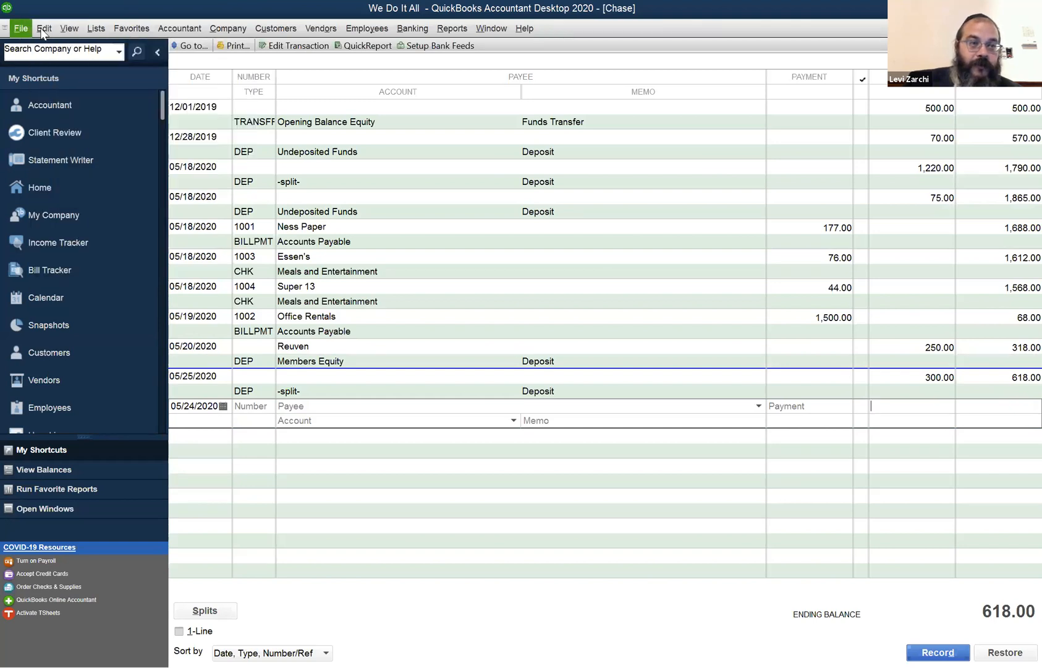
left_click(45, 31)
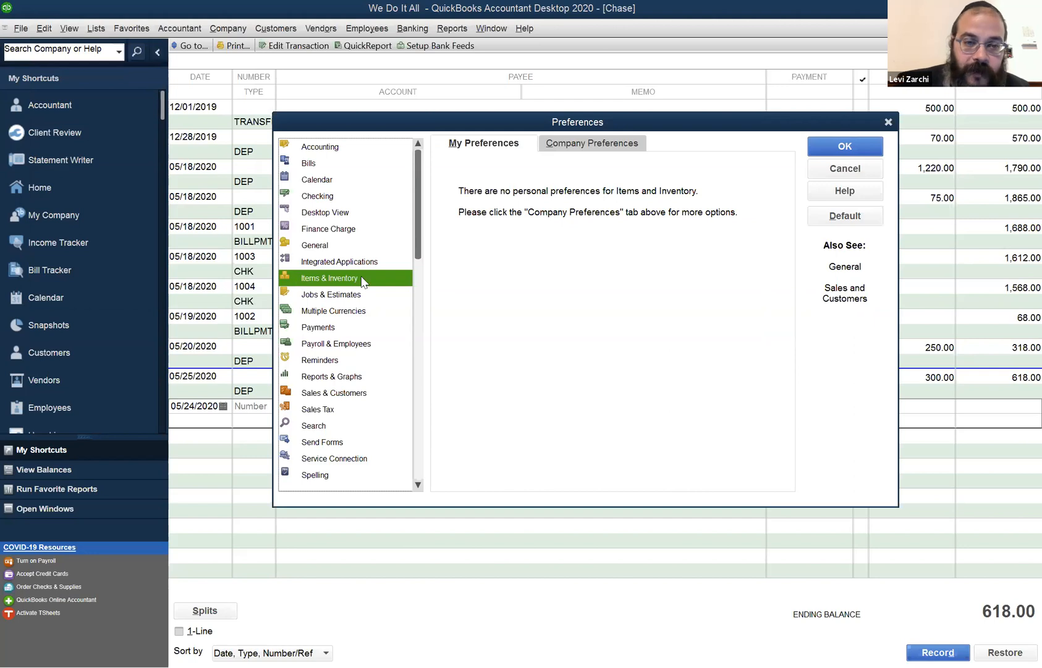
left_click(363, 244)
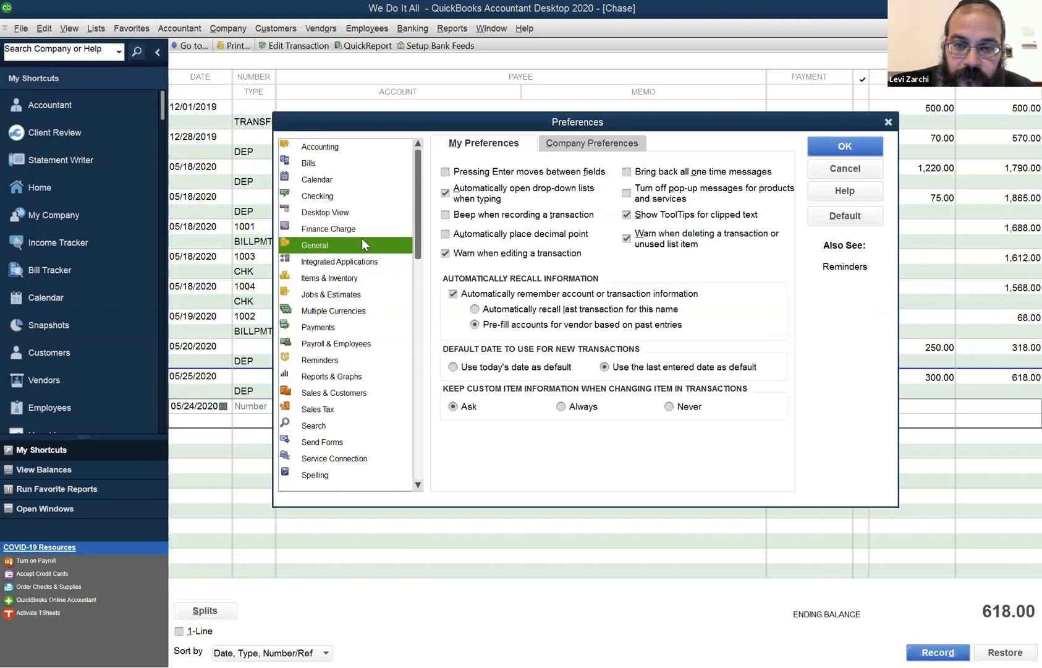
left_click(518, 216)
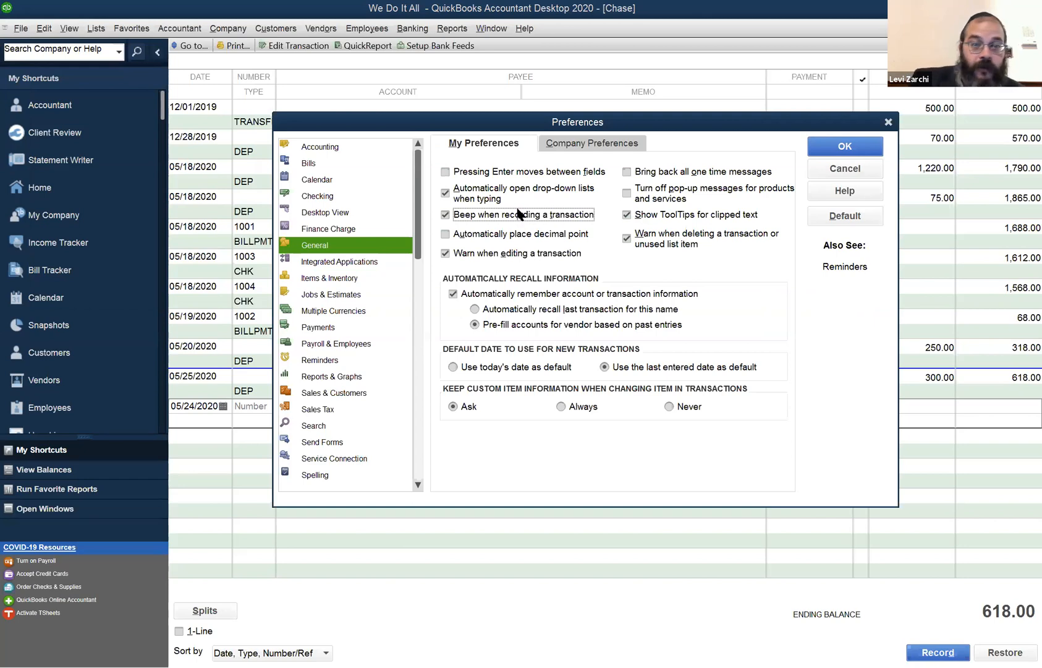
left_click(520, 217)
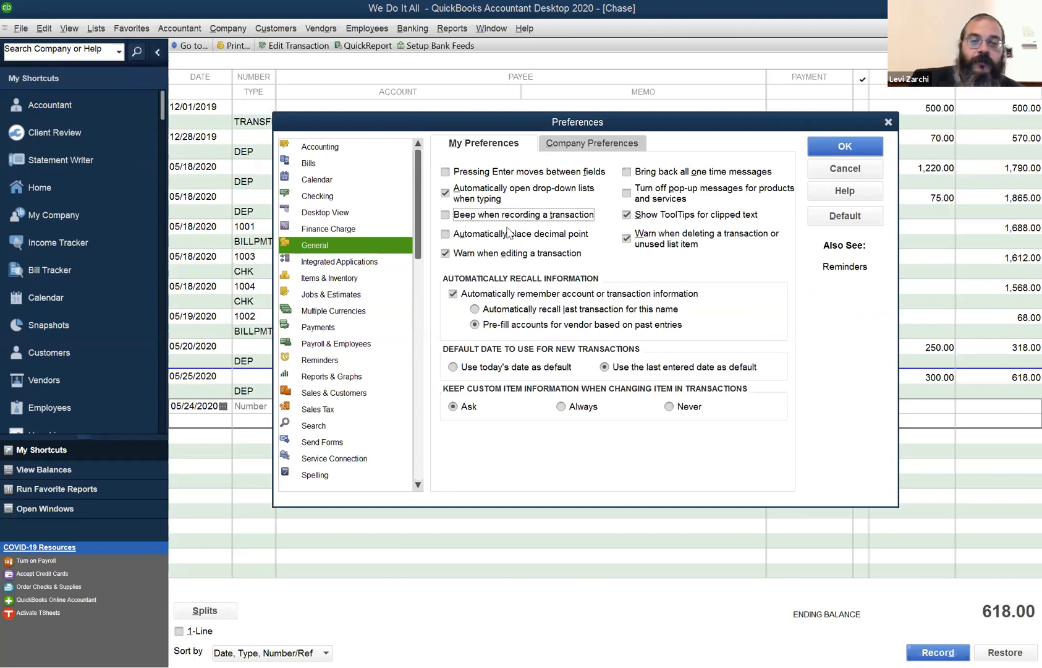
left_click(849, 169)
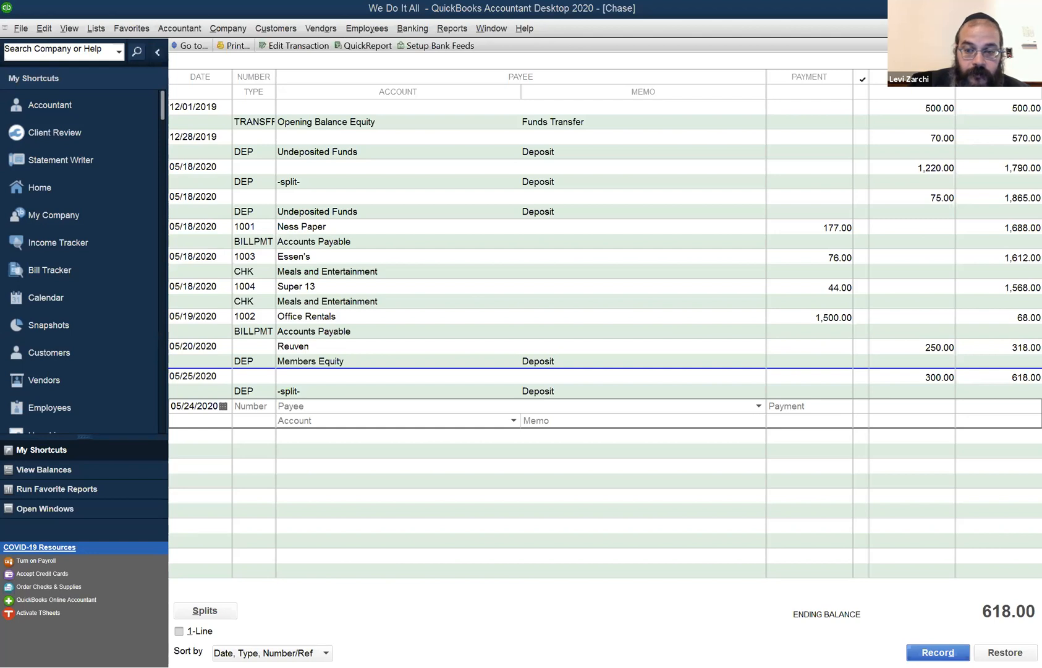
Read the TLS purchase and sale exercises in the Google Docs syllabus, and return to the QuickBooks bill to review the vendor commands.
key("alt+Tab")
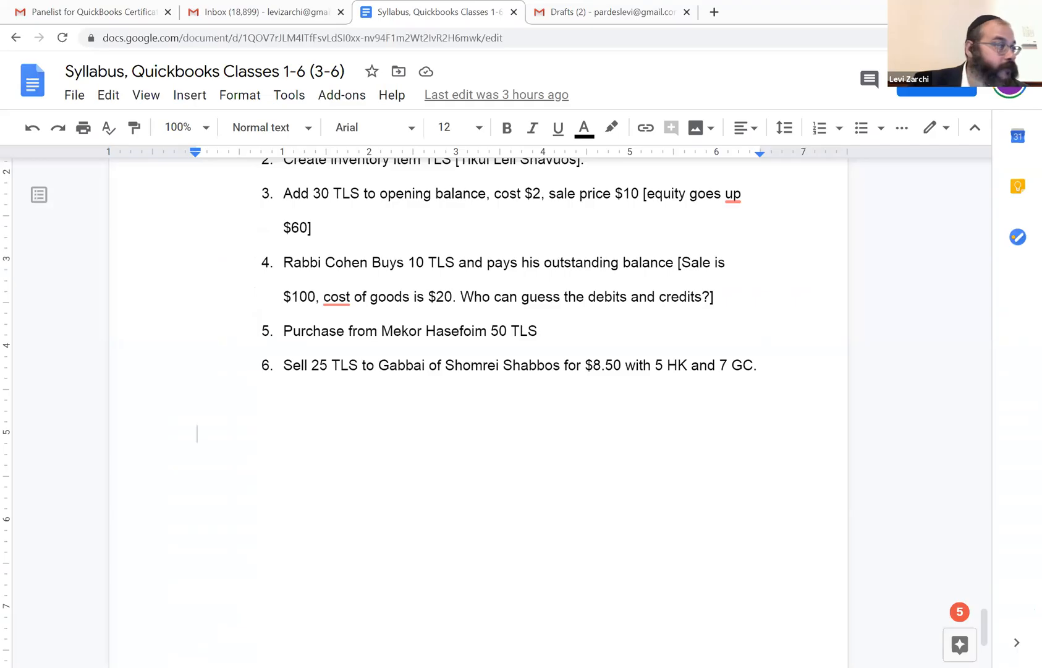
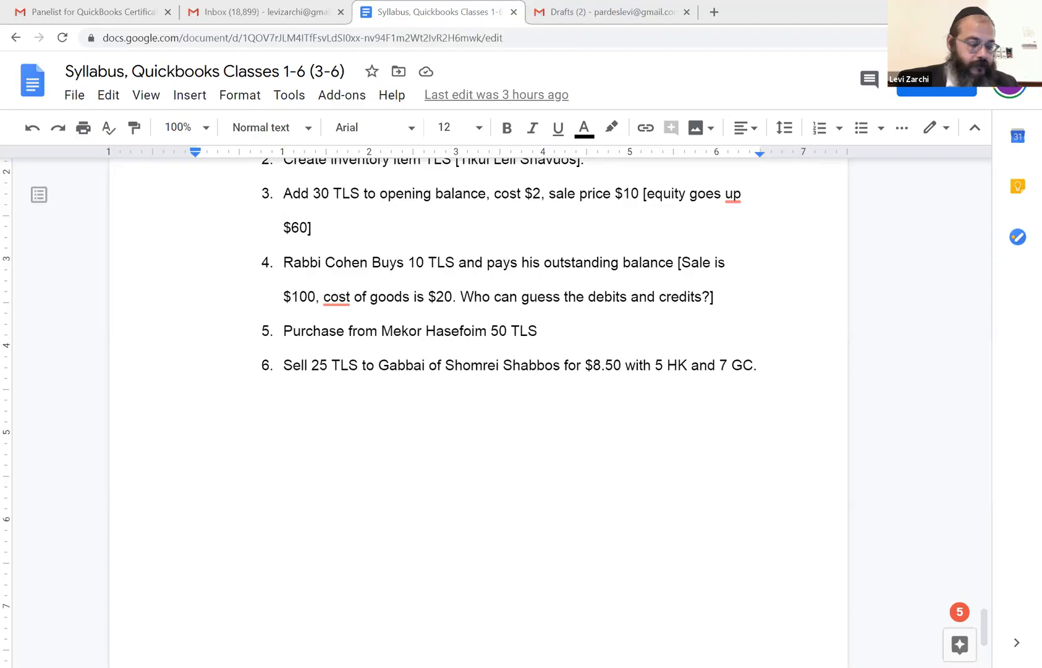
key("alt+Tab")
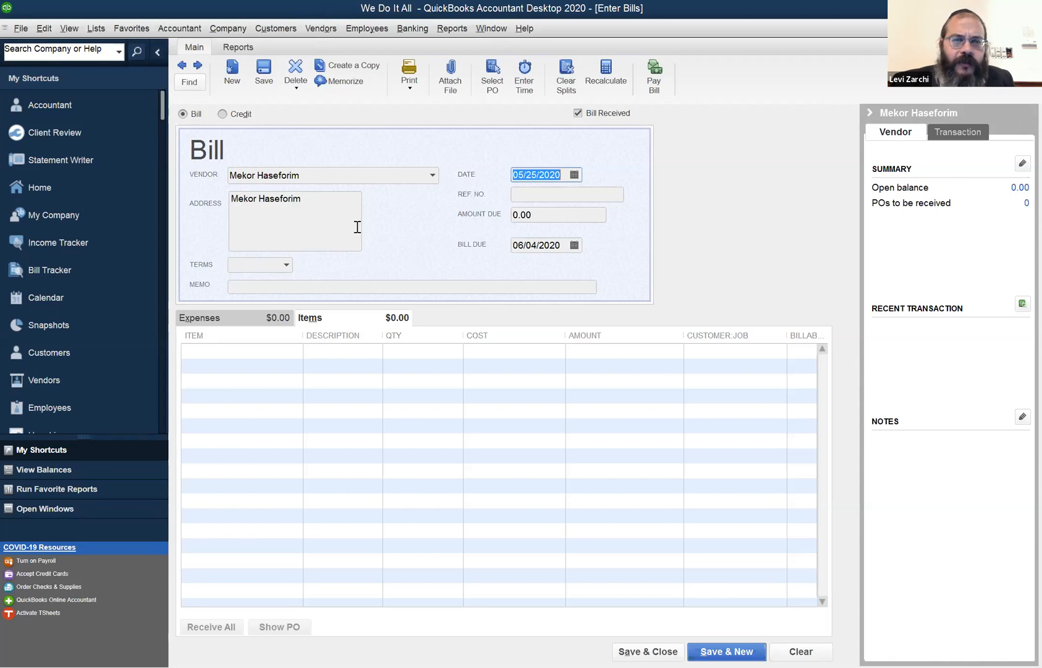
left_click(326, 32)
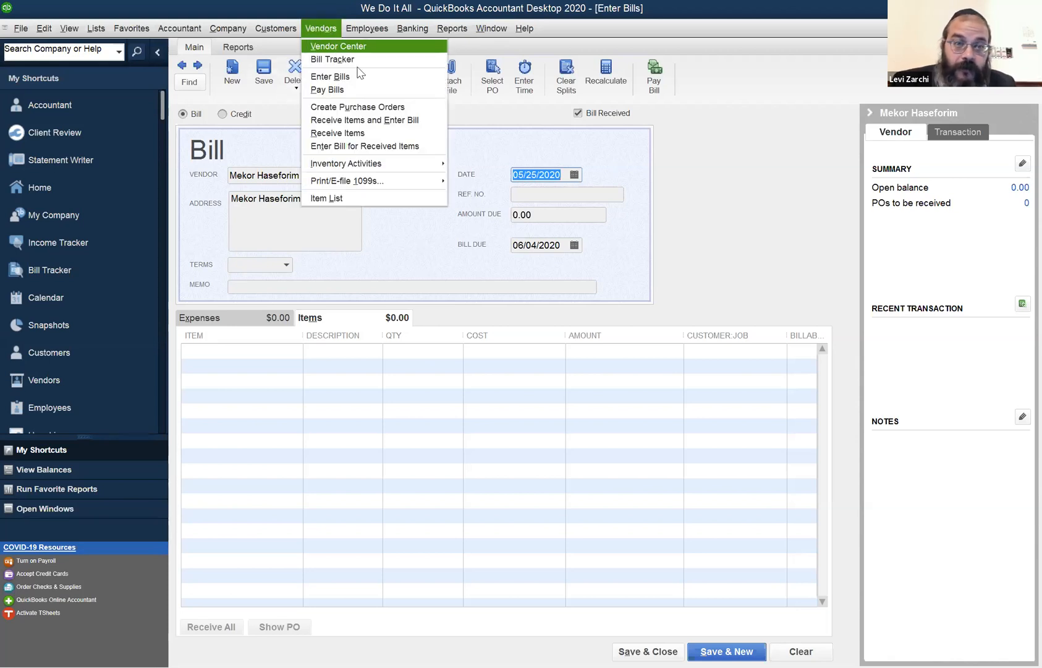
key("Left")
mouse_move(321, 32)
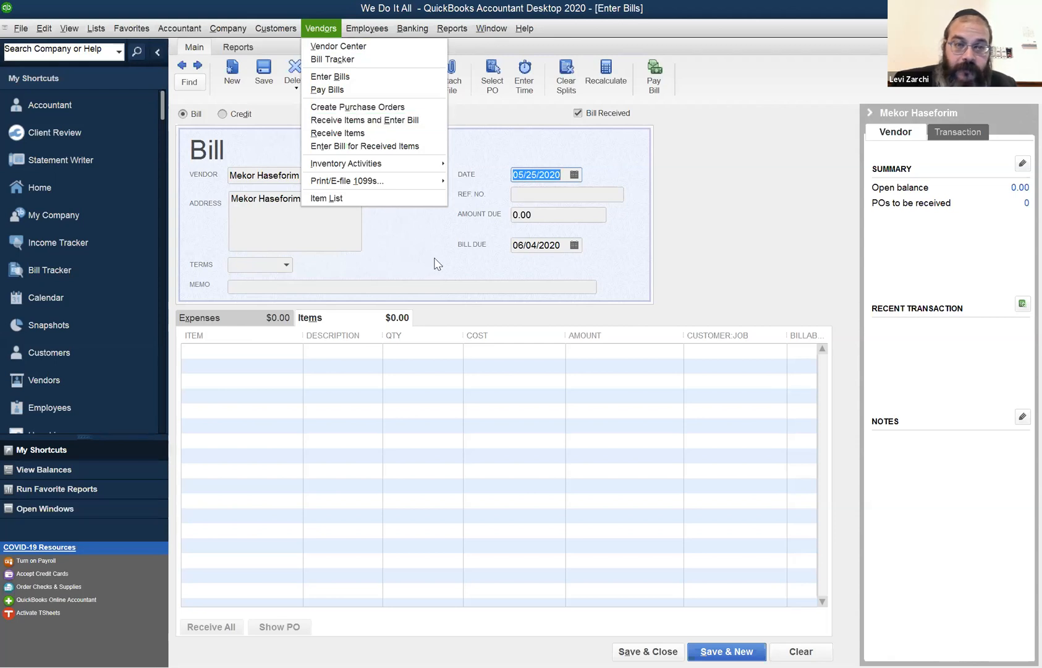
mouse_move(18, 28)
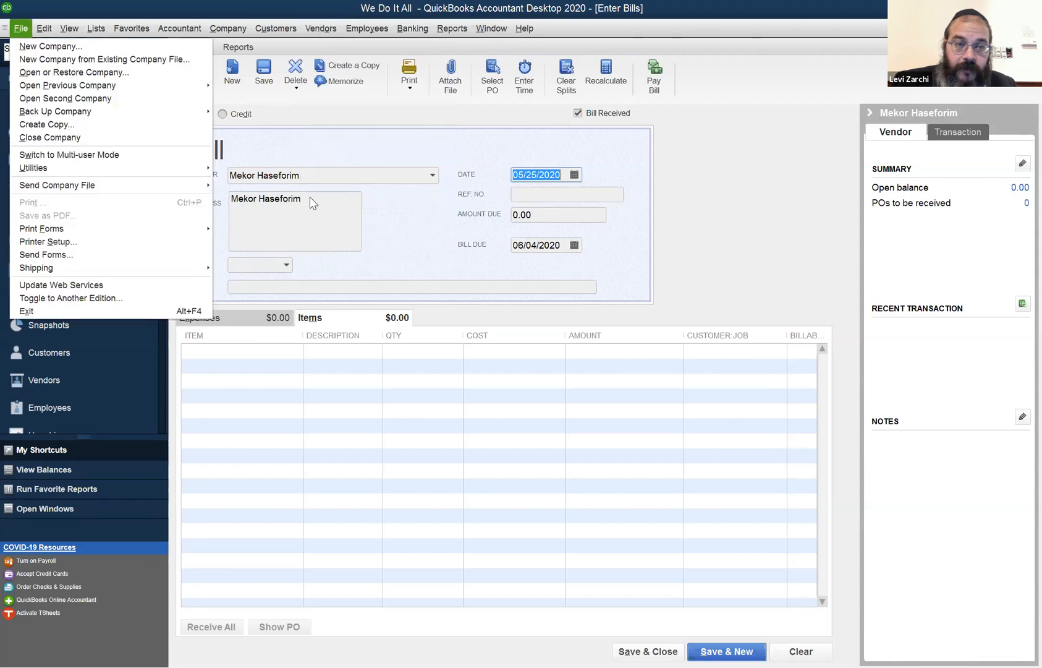
left_click(317, 184)
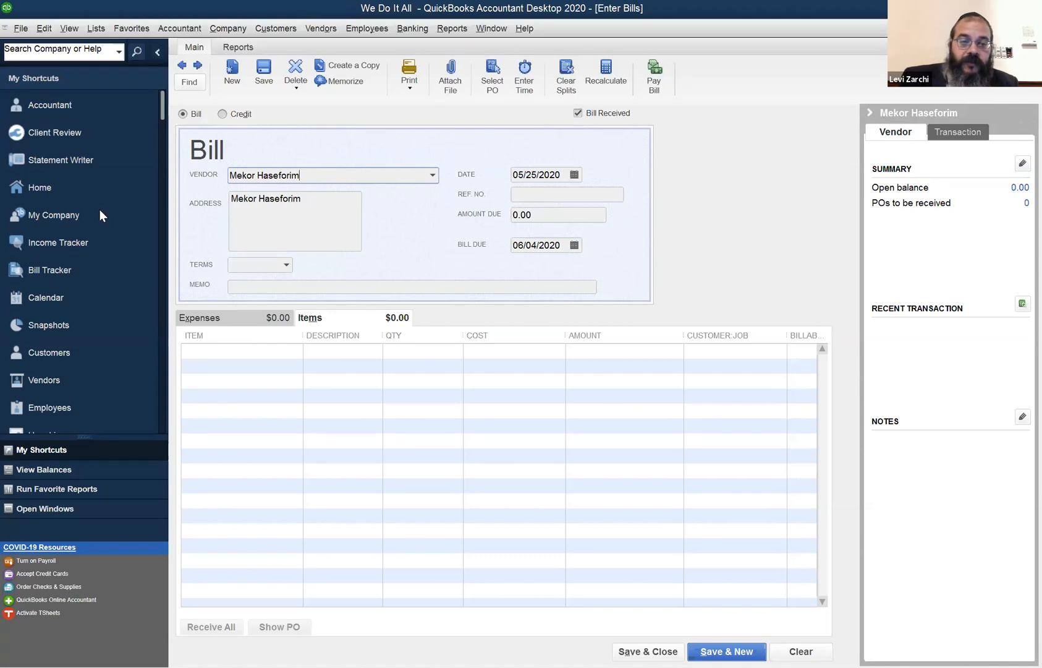
Add the TLS item to the Mekor Haseforim bill, check the item's current availability, and return to the bill.
left_click(253, 352)
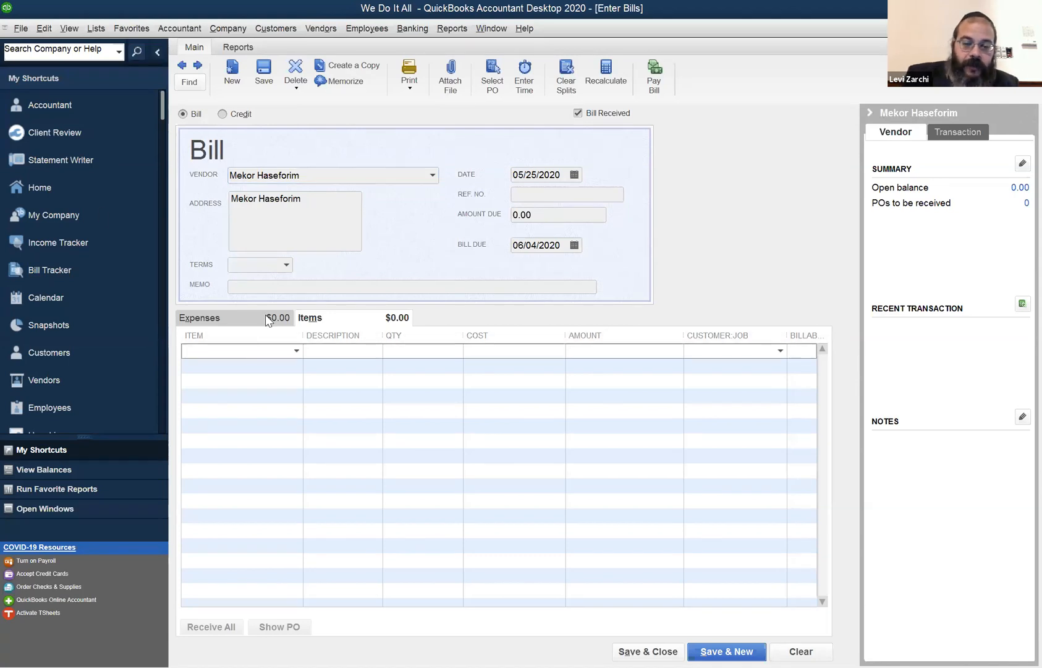
type("TLS")
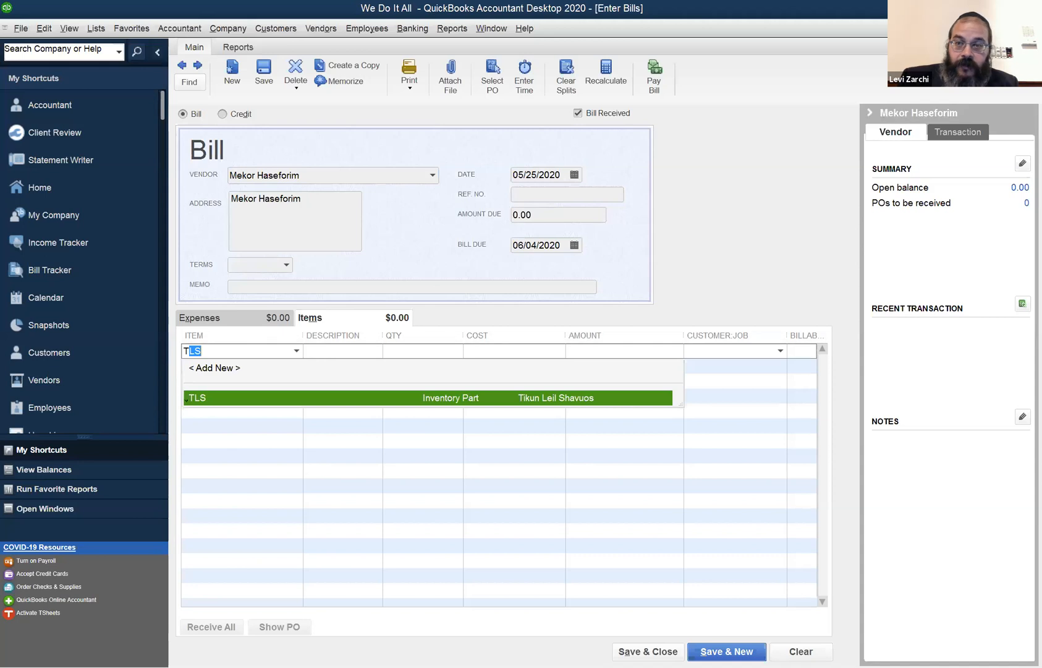
key("Tab")
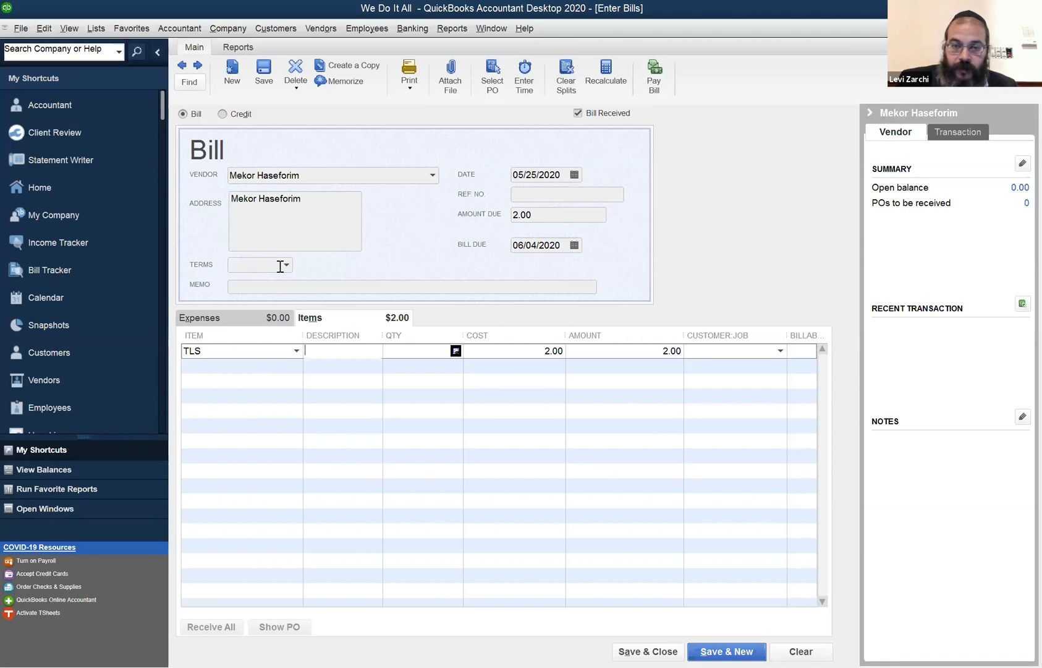
left_click(455, 350)
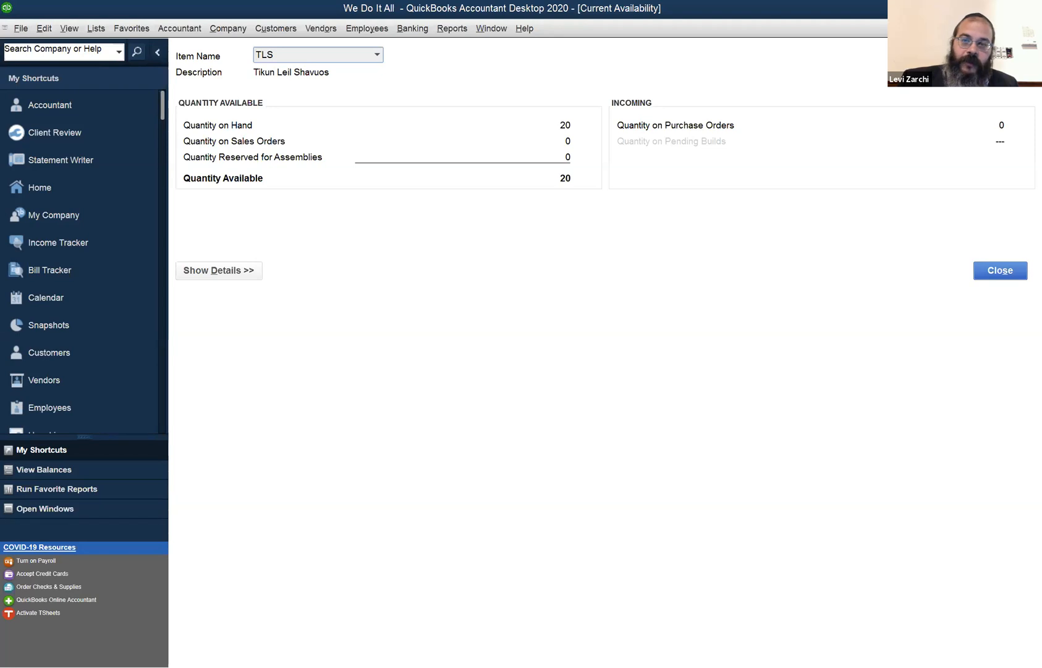
key("Escape")
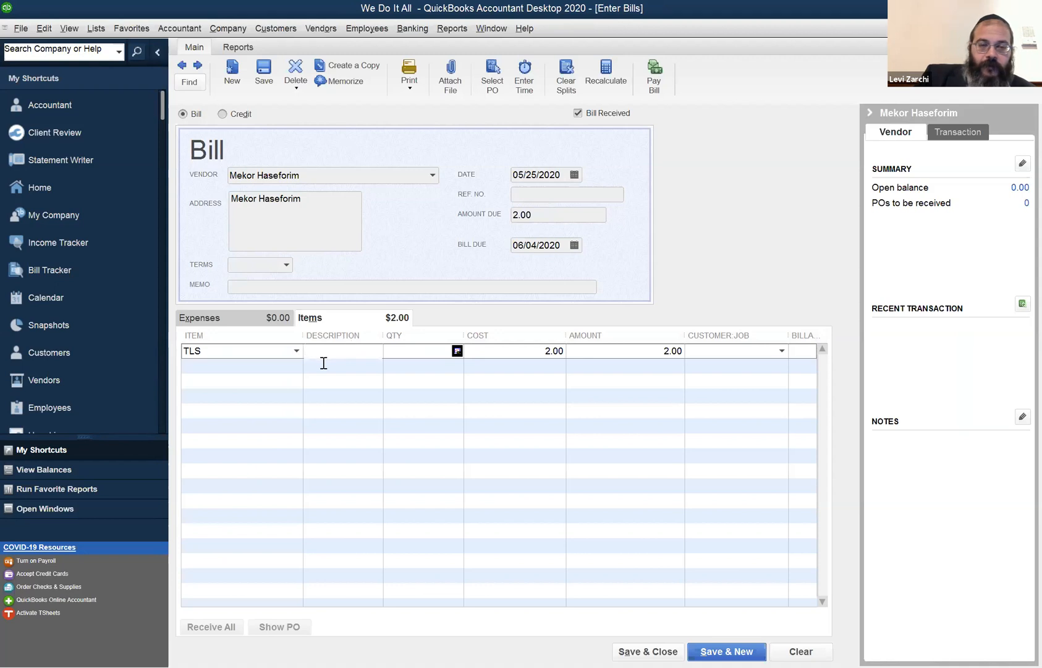
Enter 50 in the description of the TLS line, and save and close the bill.
type("50")
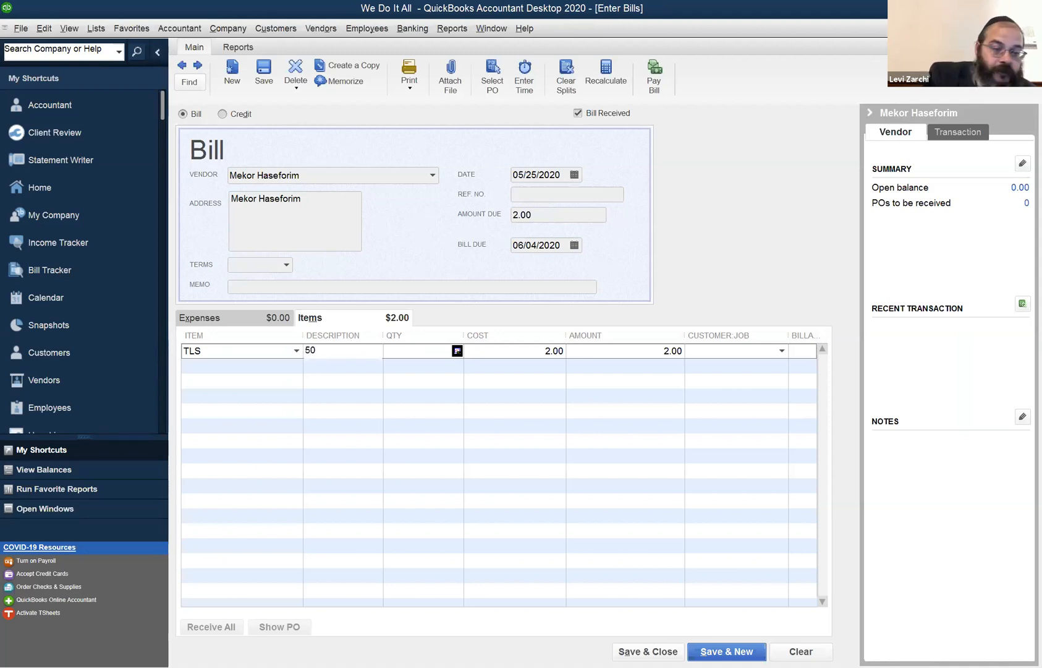
key("Tab")
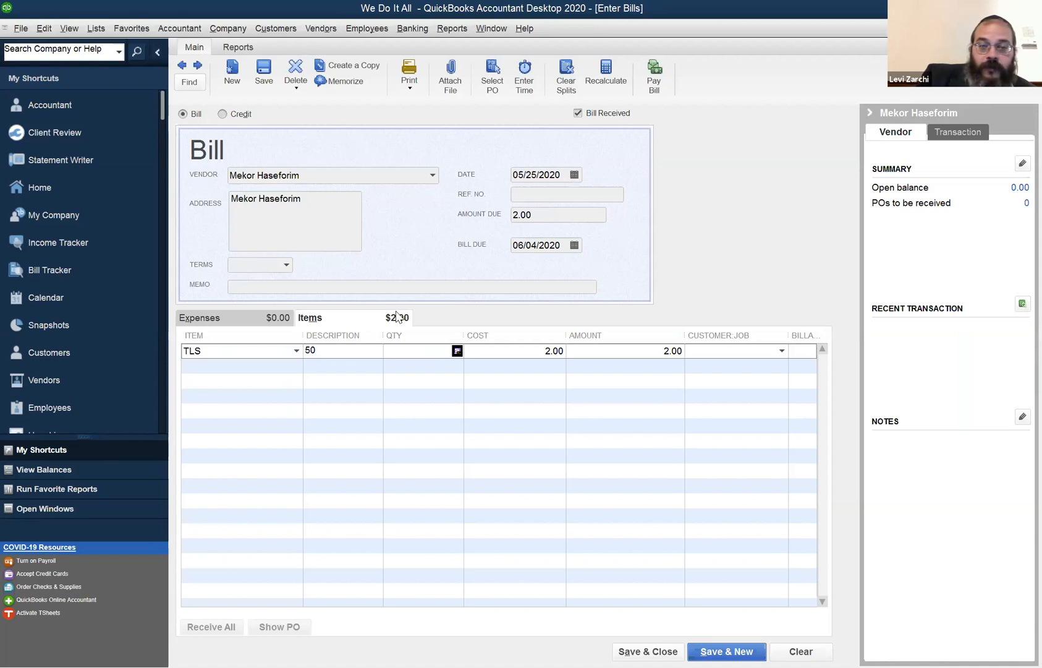
left_click(344, 351)
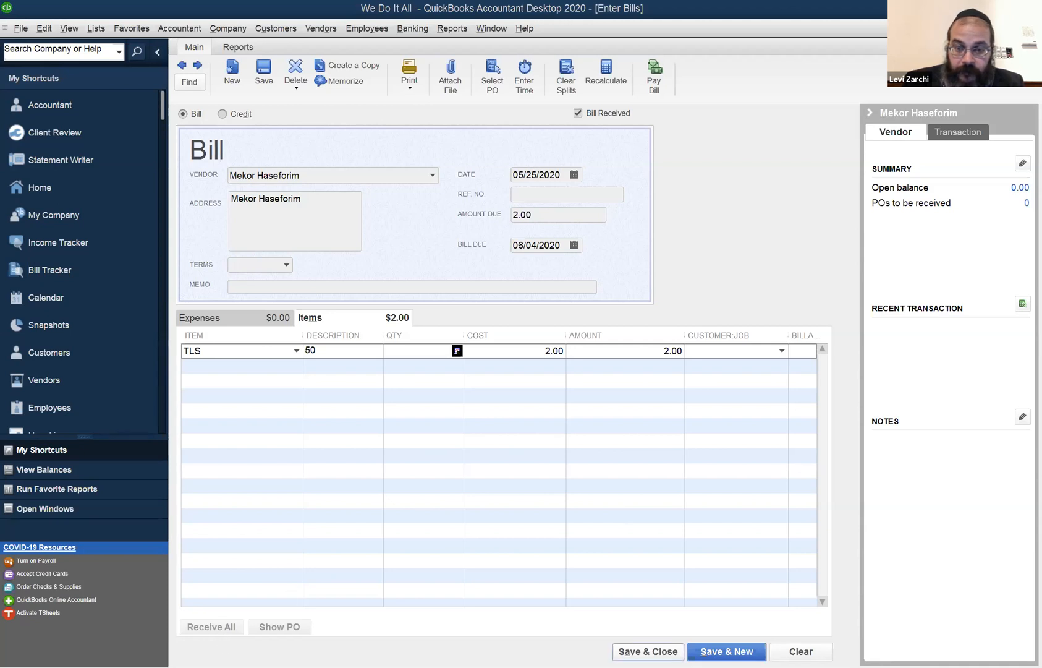
key("ctrl+Tab")
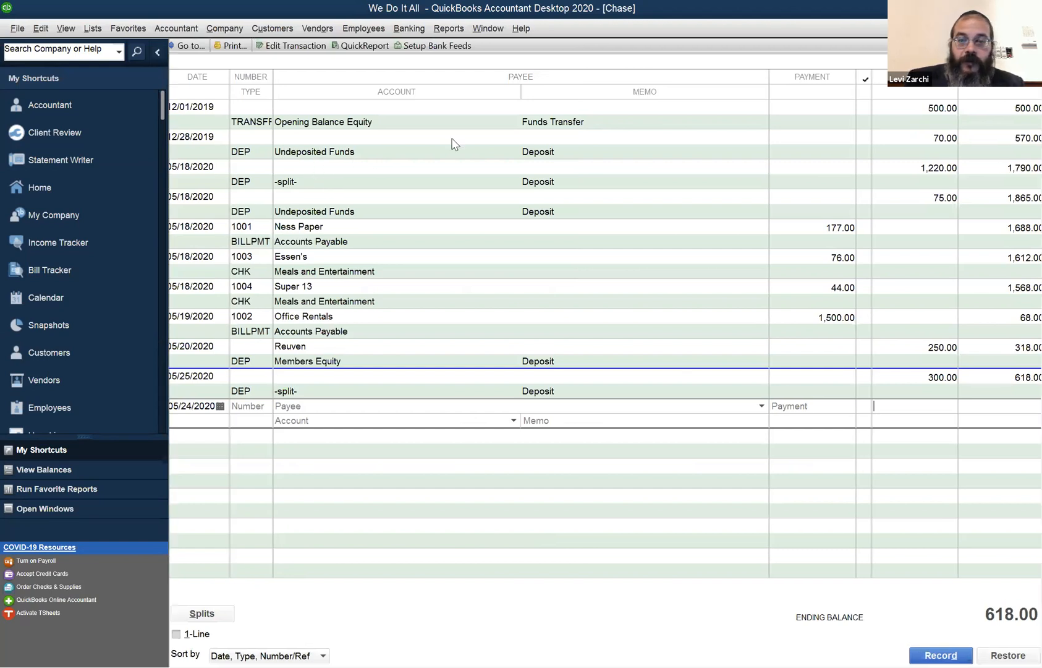
Close the Chase register and check both inventory asset accounts in the Chart of Accounts and the TLS quantity in the Item List.
key("Escape")
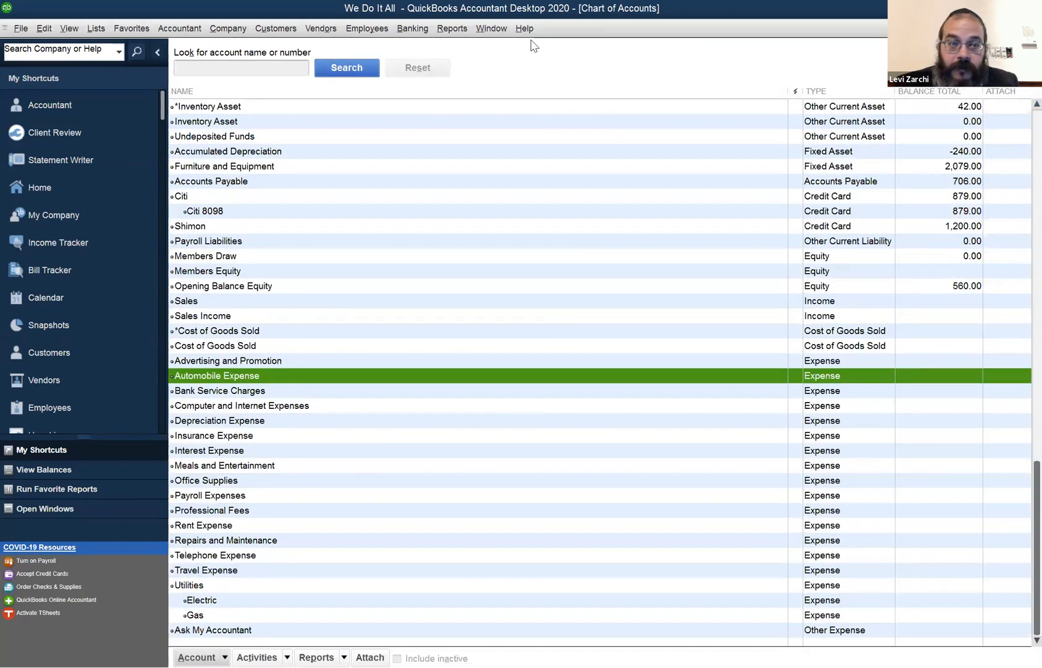
left_click(467, 169)
scroll(592, 123, "up", 1)
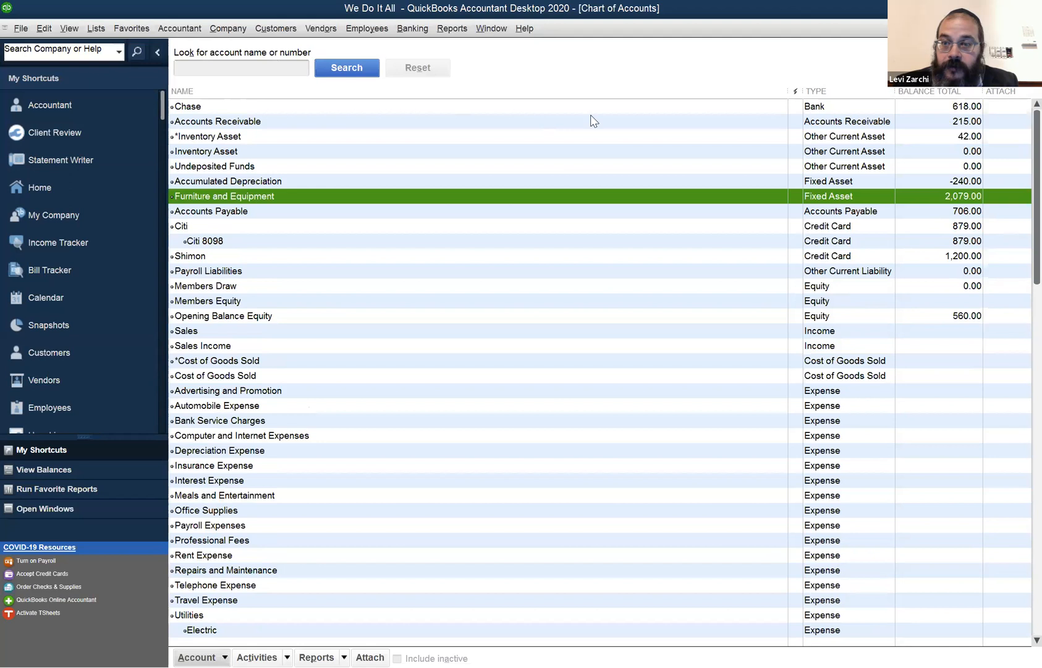
left_click(651, 151)
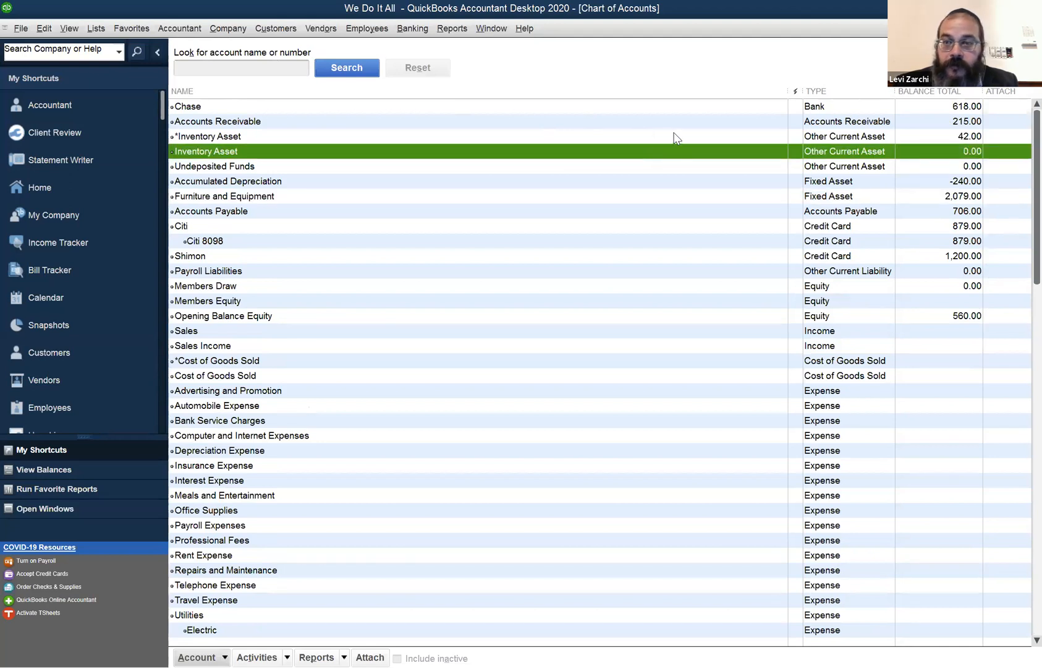
left_click(692, 136)
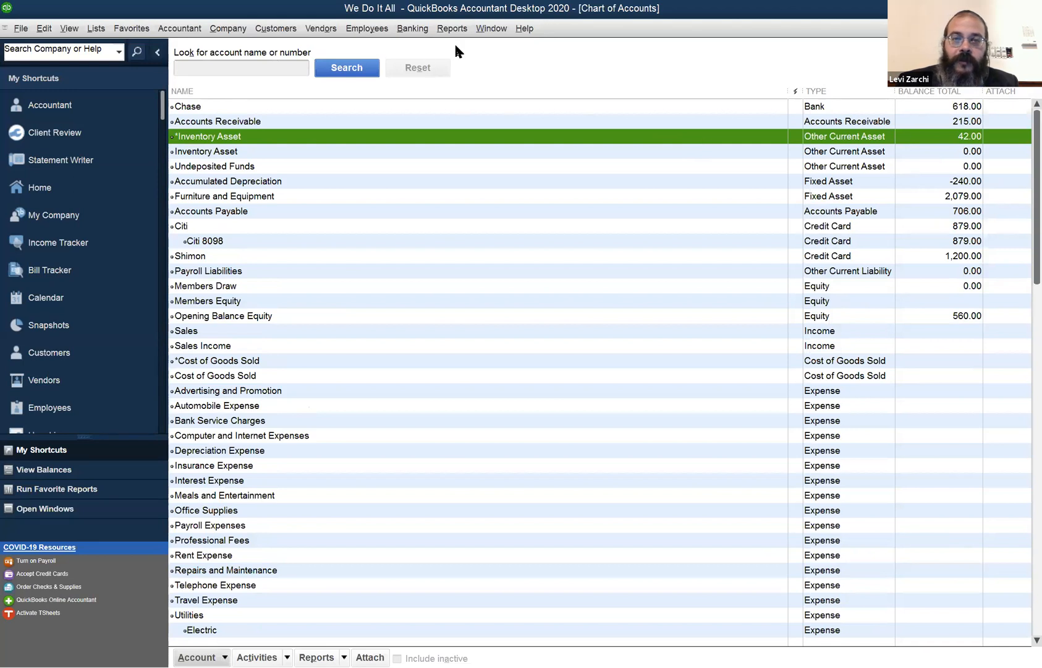
left_click(95, 28)
left_click(113, 60)
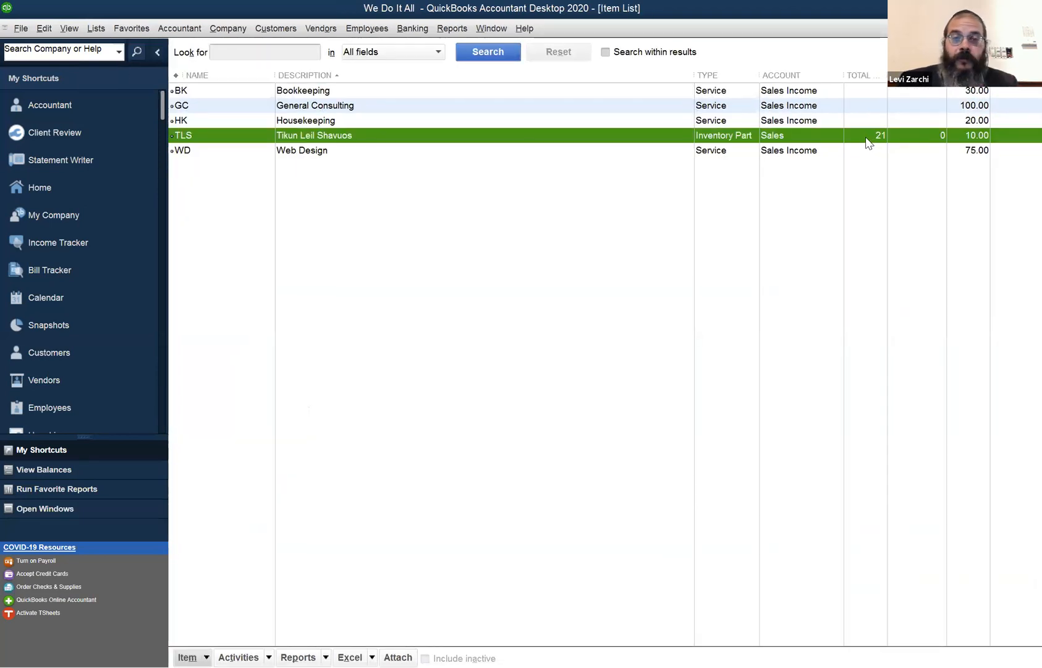
Open the Mekor Haseforim bill dated 05/25/2020 from the Vendor Center.
left_click(322, 27)
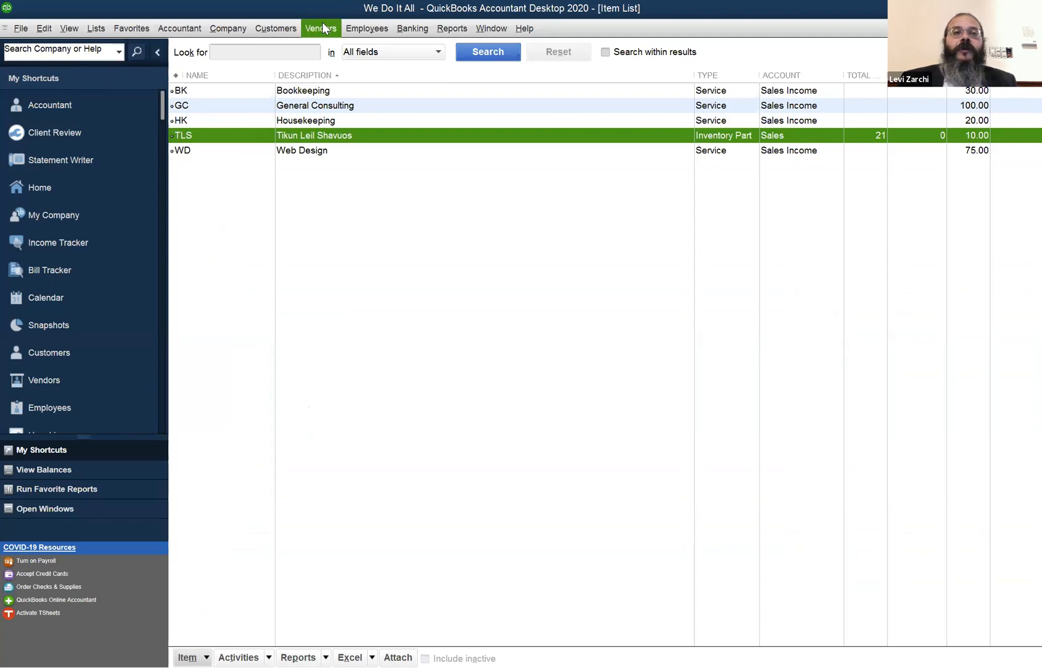
left_click(344, 35)
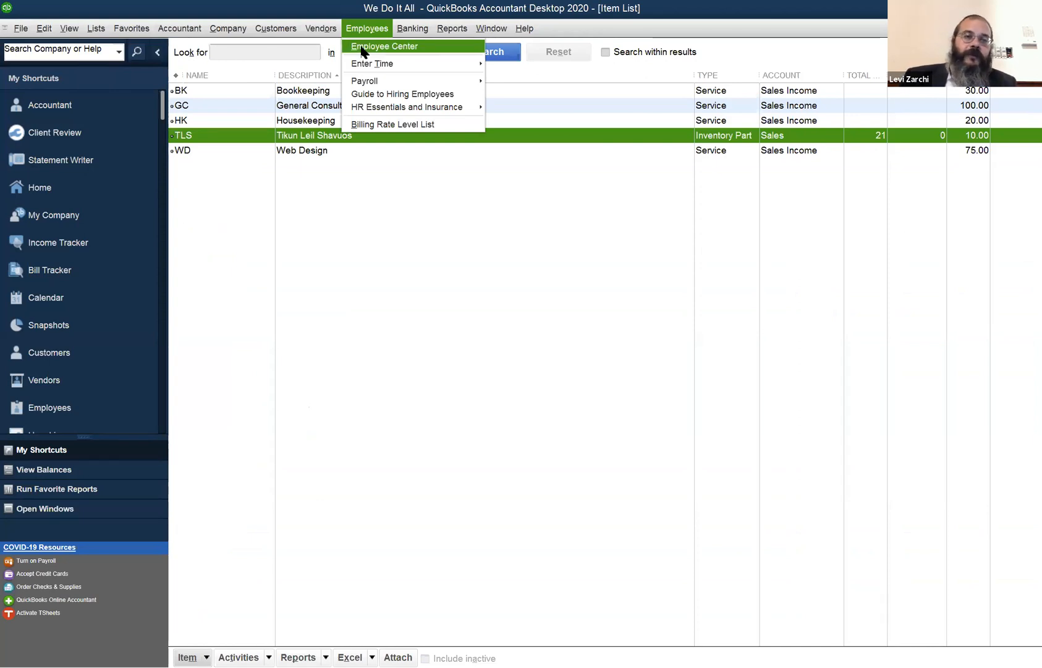
left_click(326, 47)
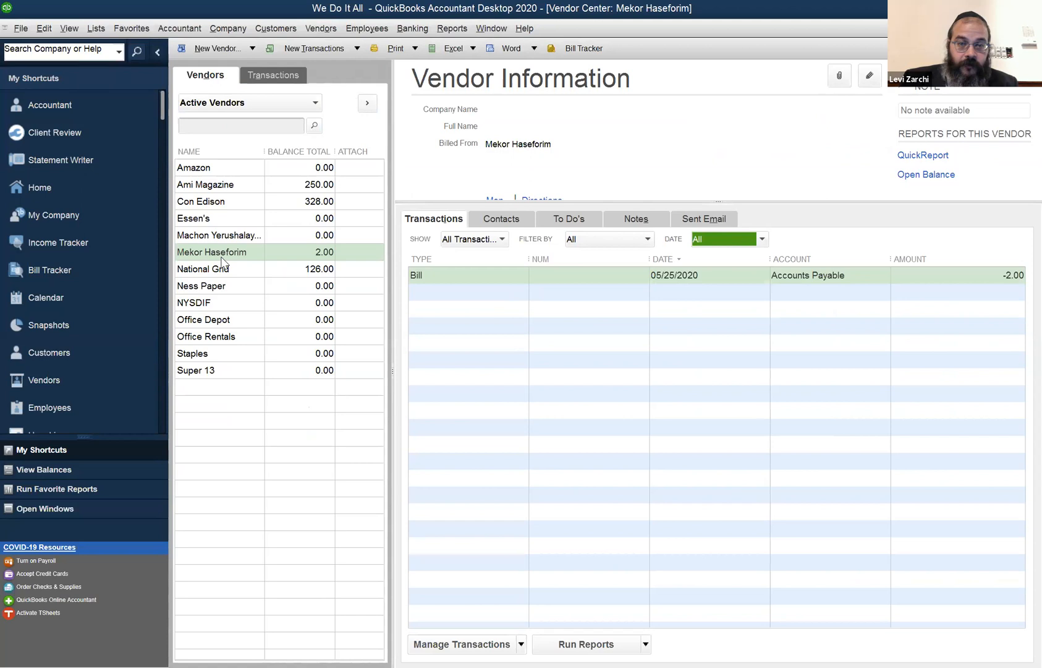
double_click(716, 277)
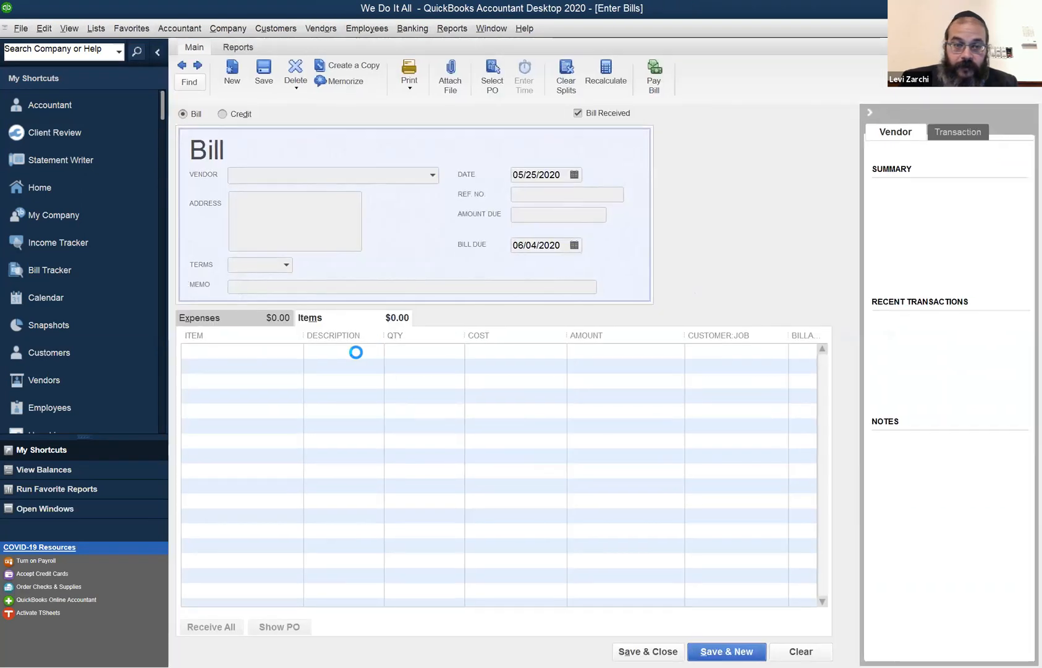
Inspect the description, quantity and cost of the TLS line, check the item's current availability, and return to the bill.
left_click(357, 347)
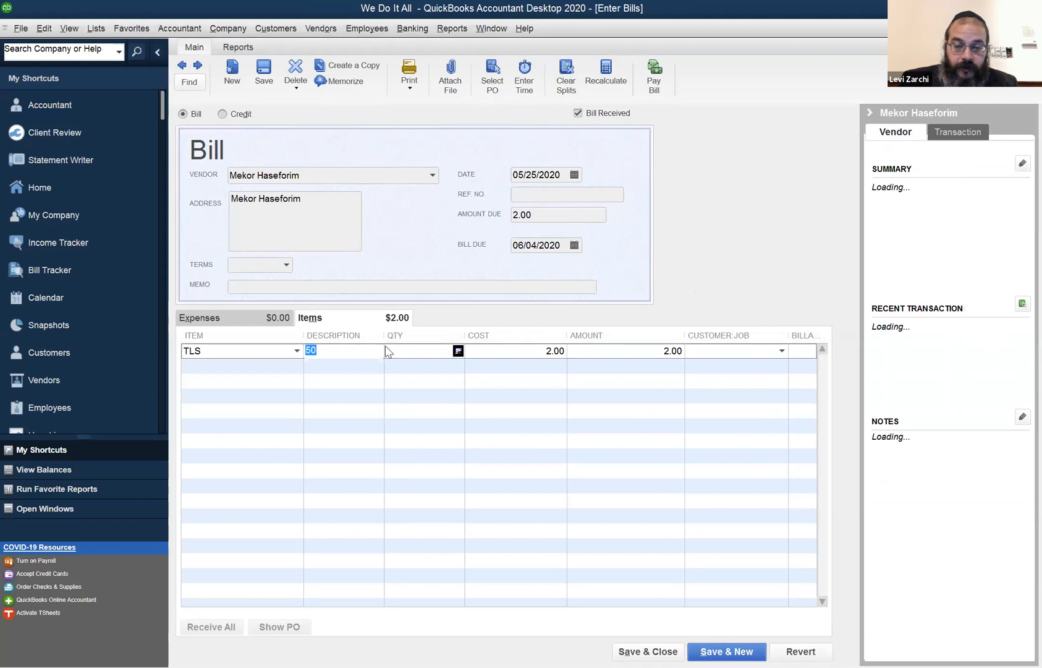
left_click(453, 348)
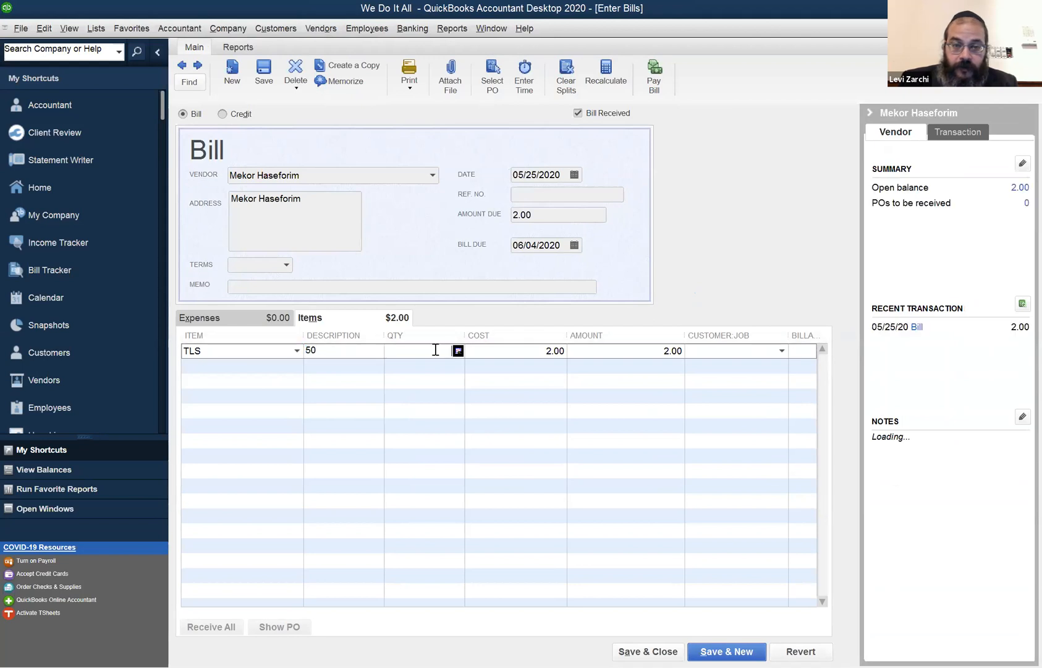
left_click(352, 347)
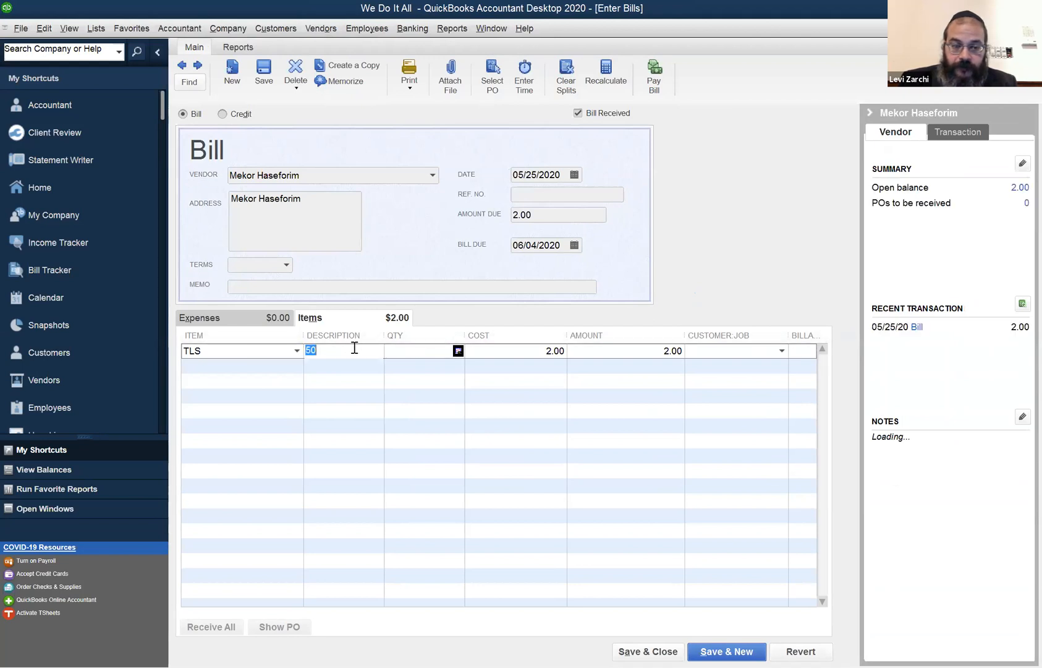
left_click(501, 350)
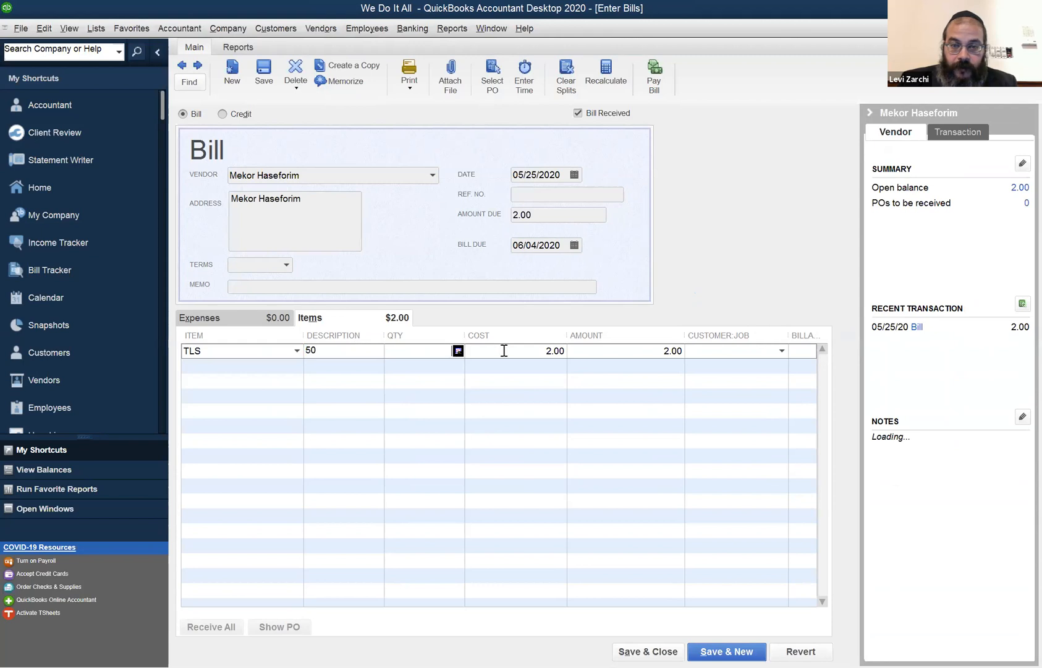
left_click(458, 351)
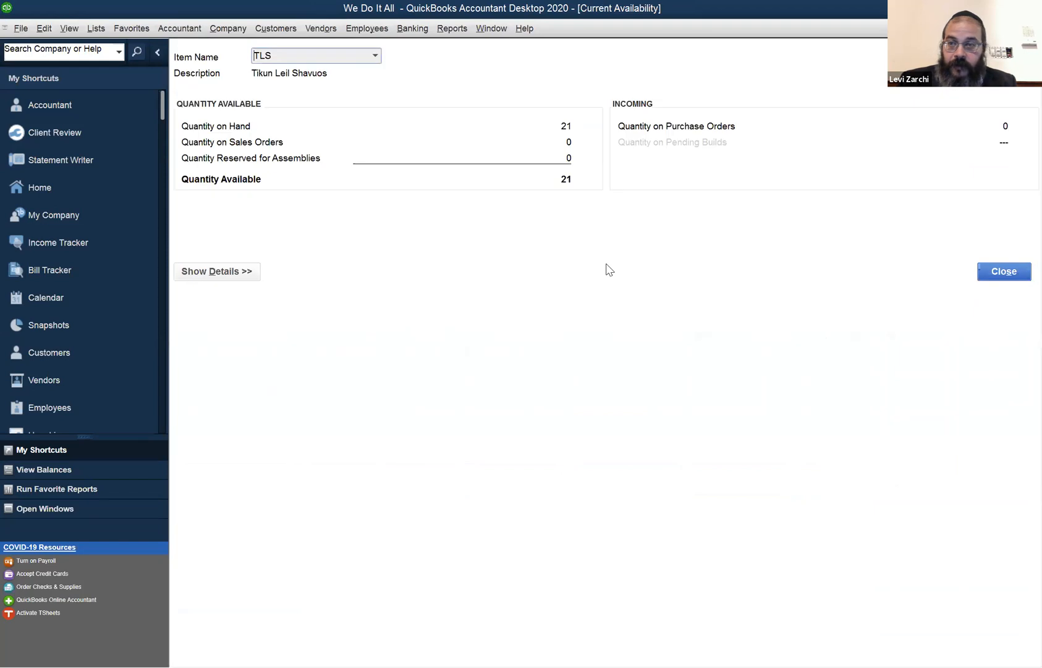
key("Escape")
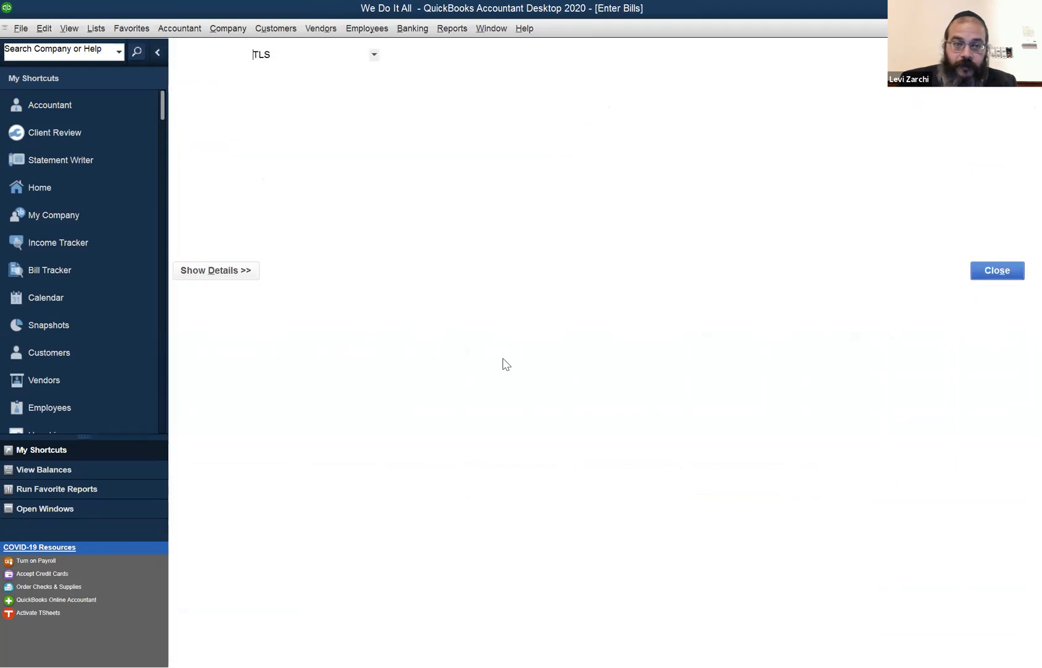
Try to clear the TLS line's description, set its quantity to 50, and save and close the bill.
left_click(317, 353)
left_click_drag(356, 355, 296, 350)
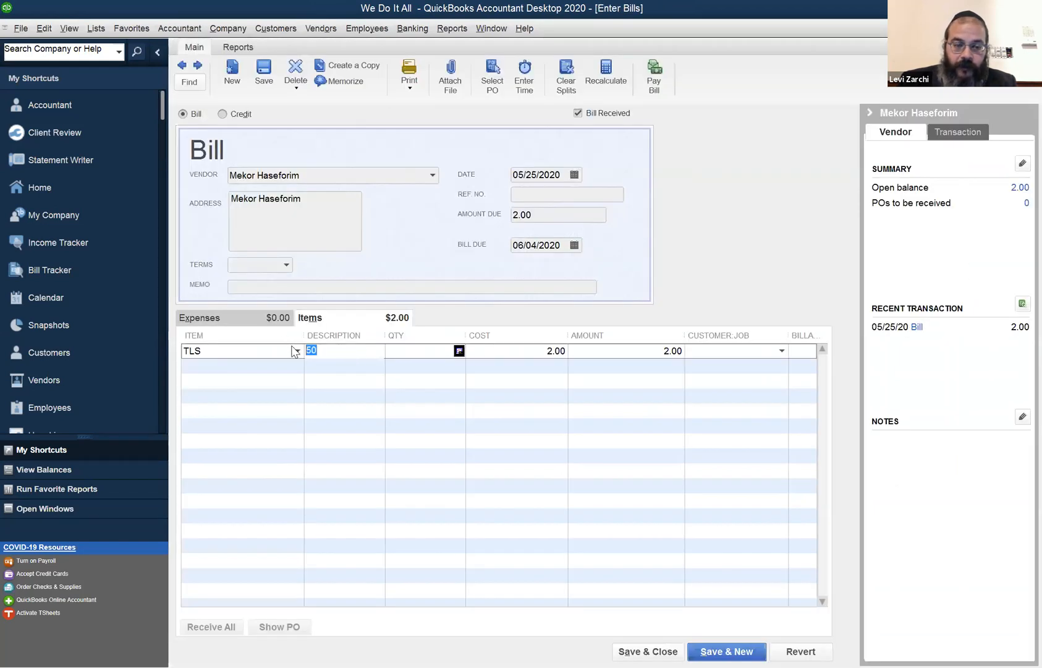
type("q")
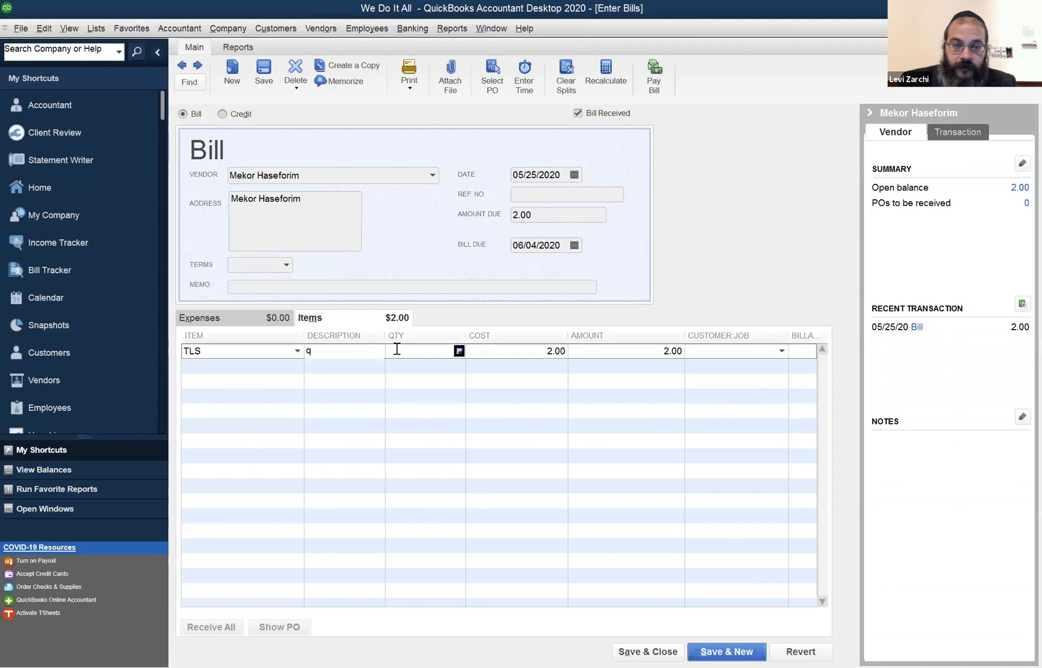
key("Tab")
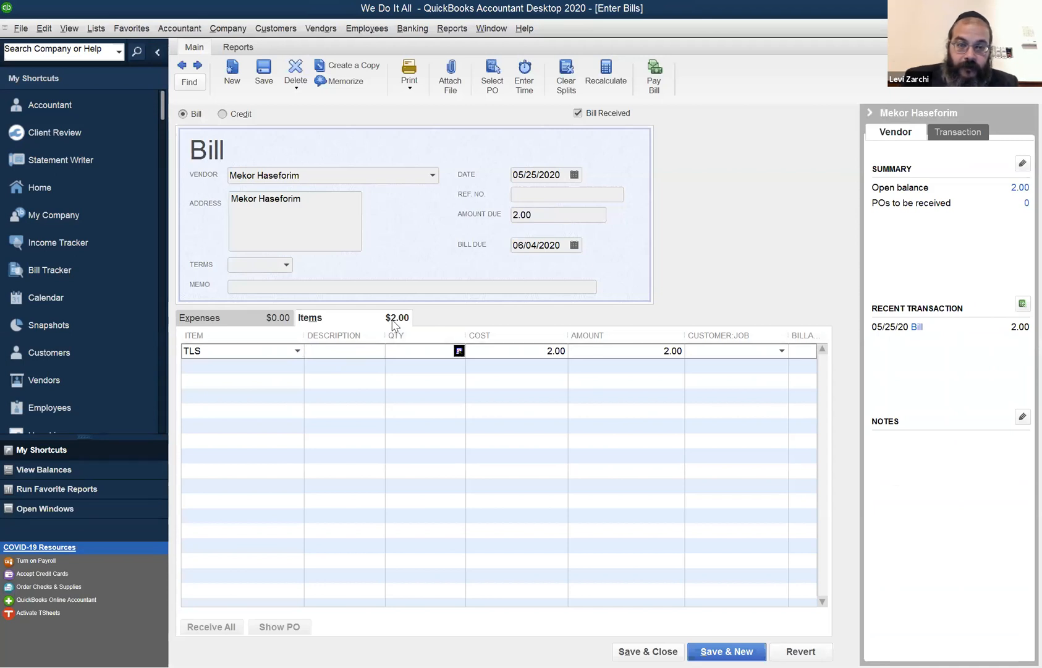
type("50")
key("Tab")
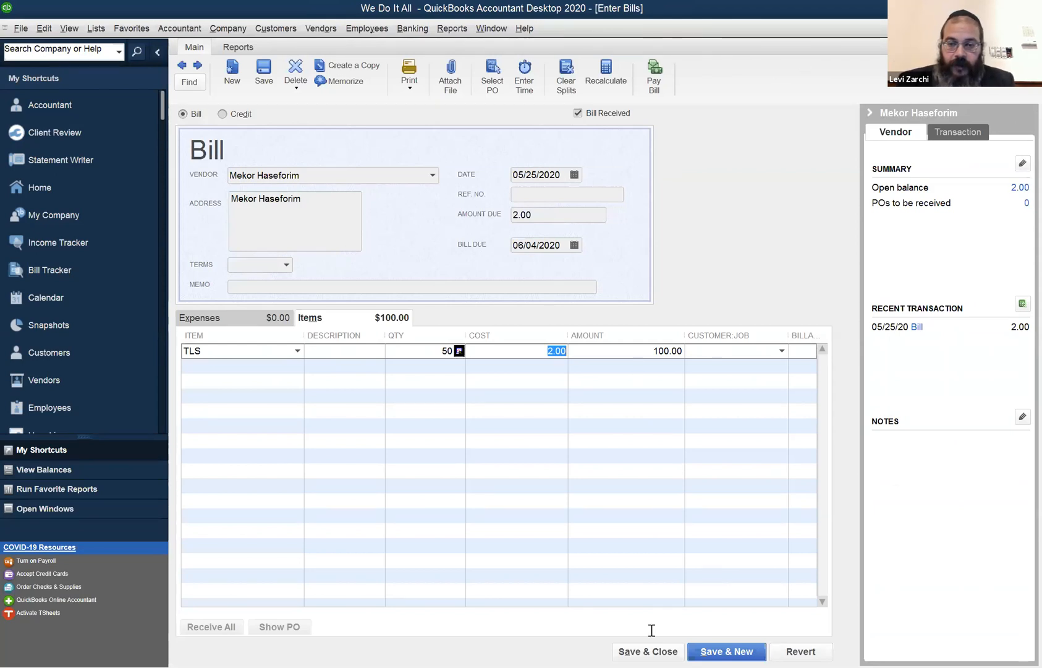
left_click(648, 651)
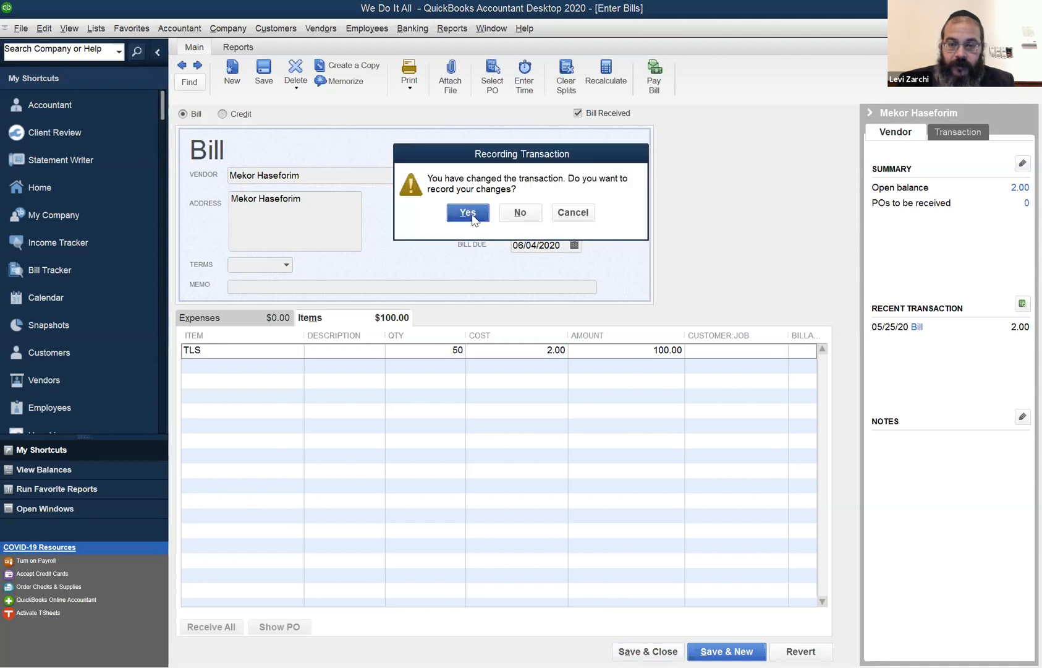
key("Return")
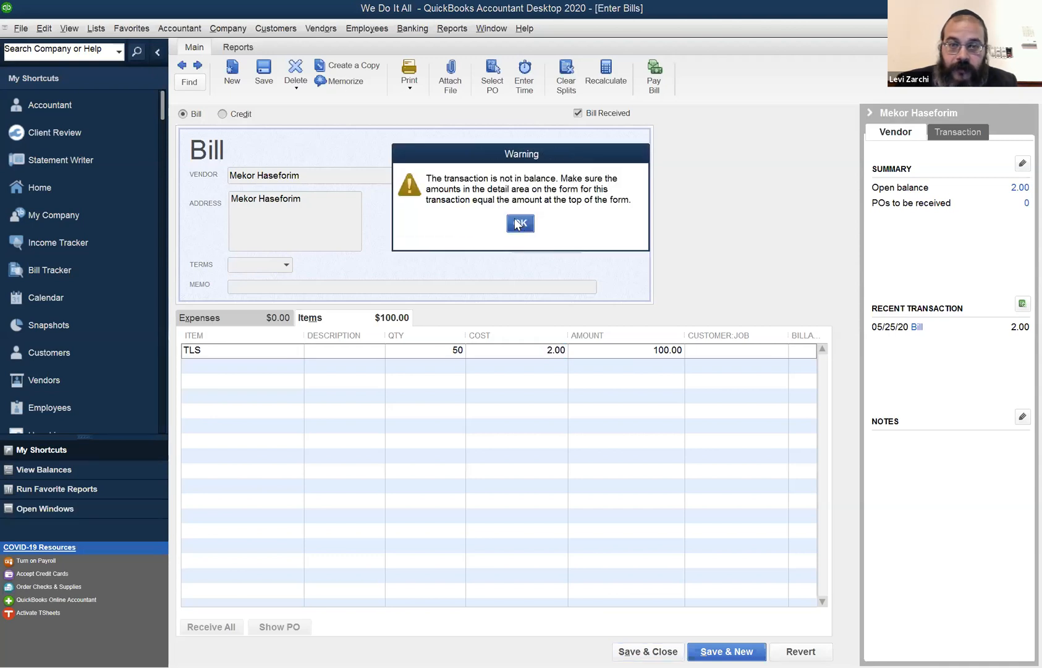
left_click(529, 225)
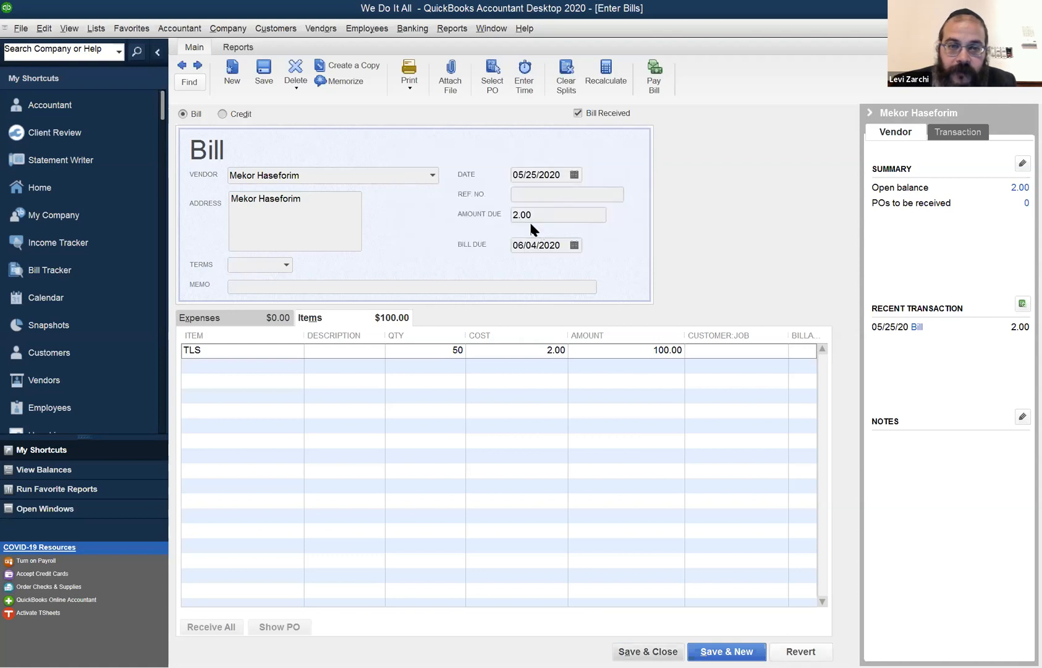
left_click(535, 217)
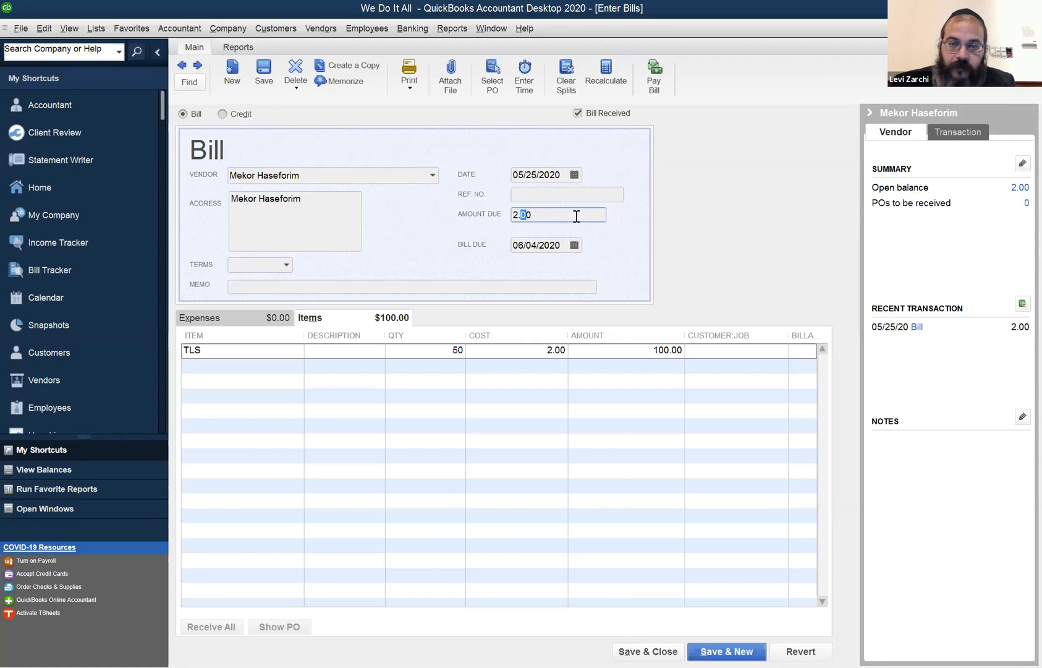
left_click(524, 350)
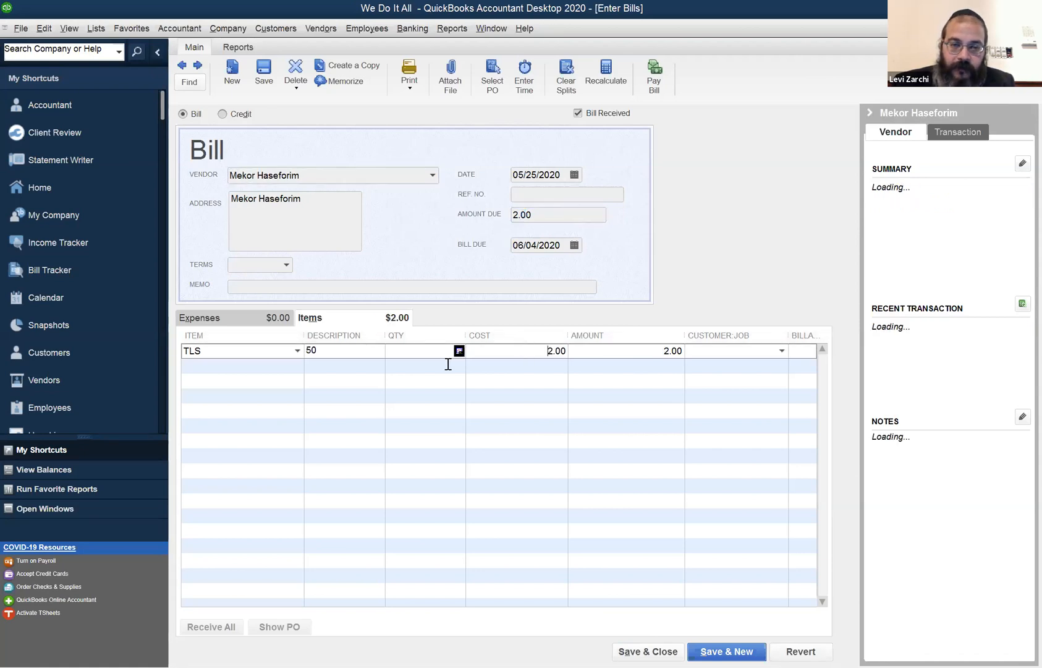
Delete the description of the TLS line and set its quantity to 50.
left_click(306, 351)
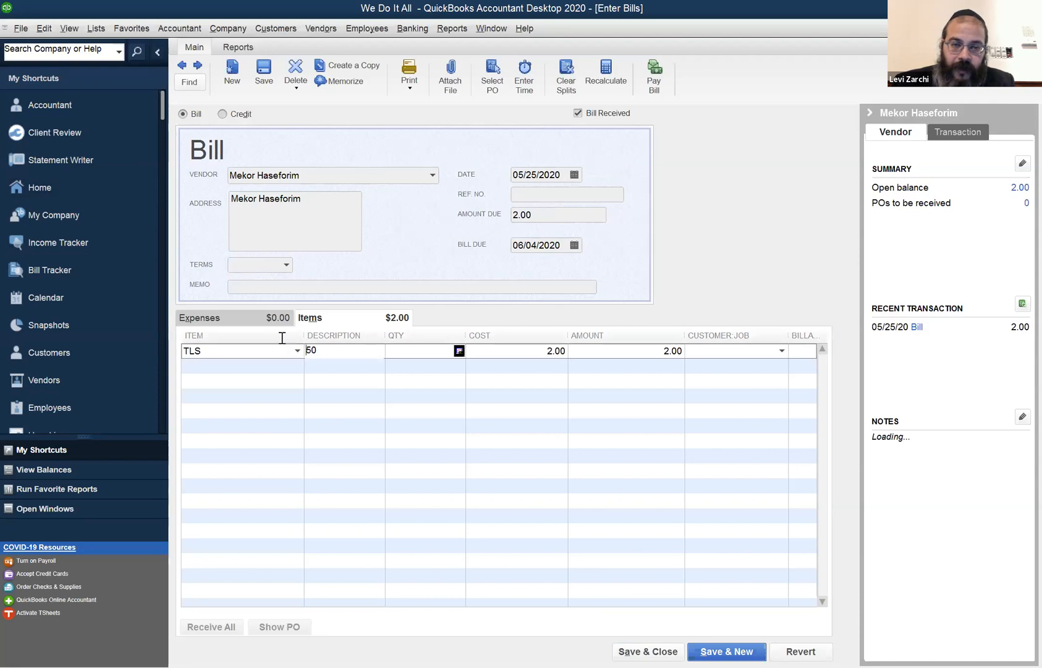
key("shift+End")
key("Delete")
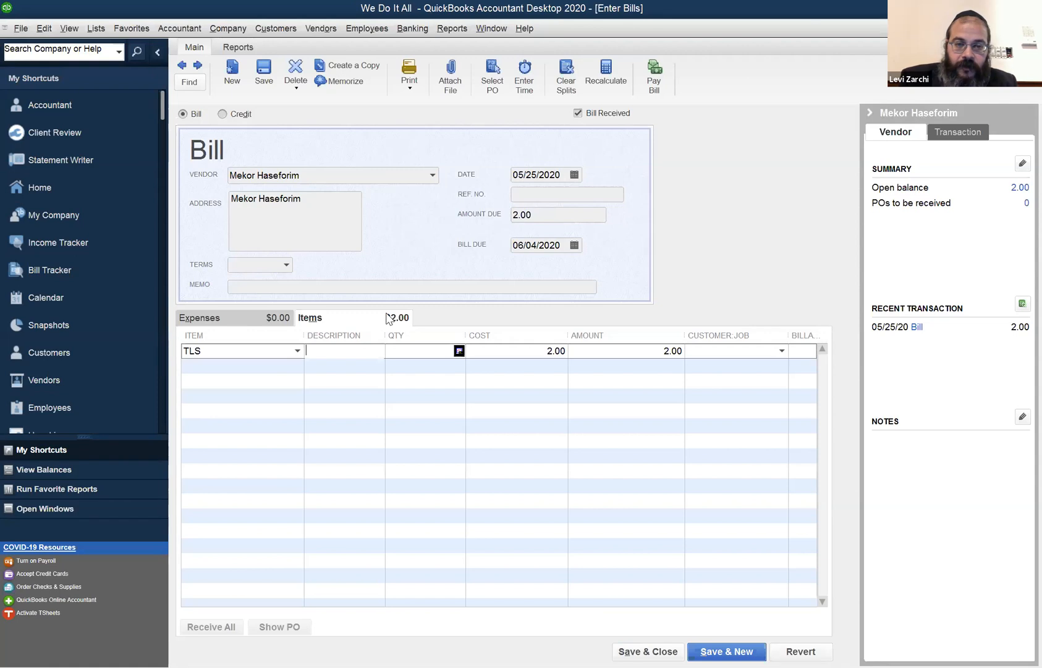
left_click(418, 353)
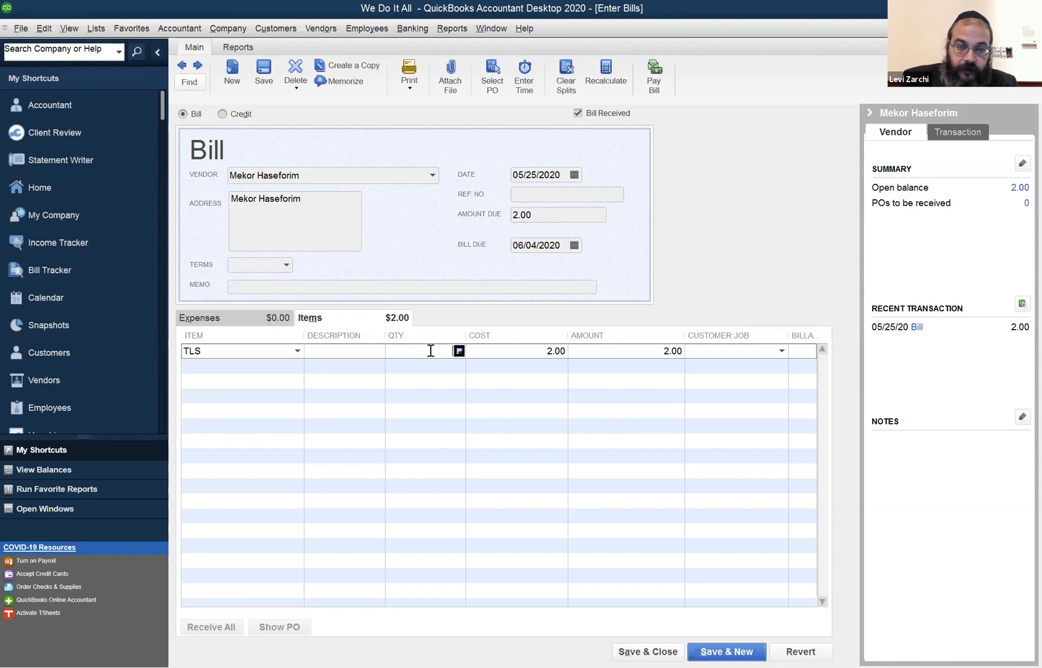
type("50")
key("Tab")
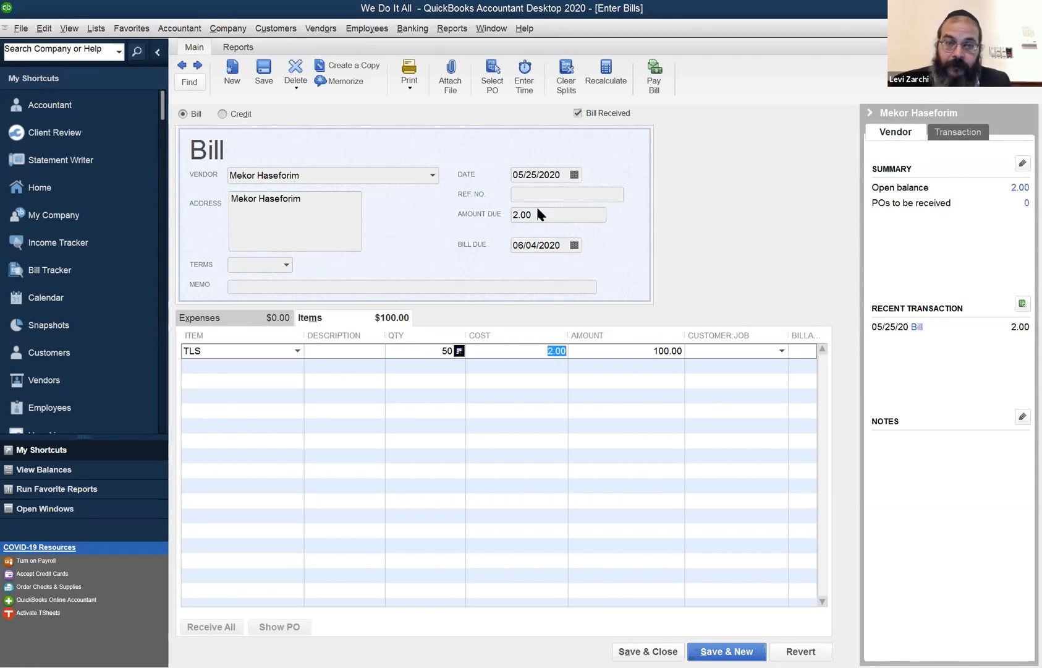
Set the bill's amount due to 100.00, and save and close the bill, recording the changes.
left_click(551, 216)
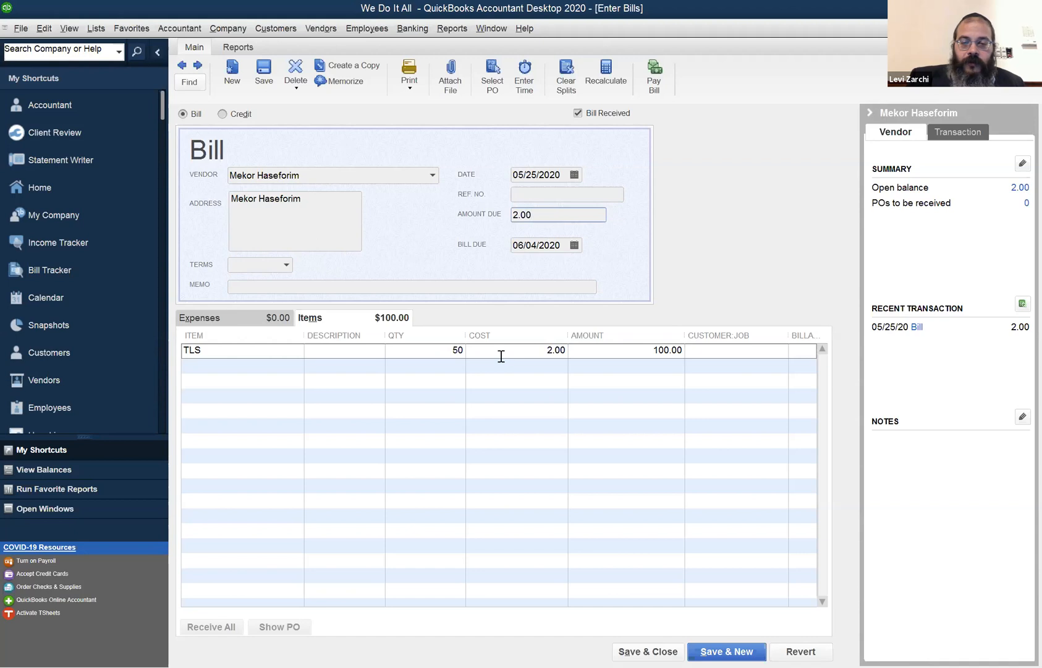
double_click(530, 217)
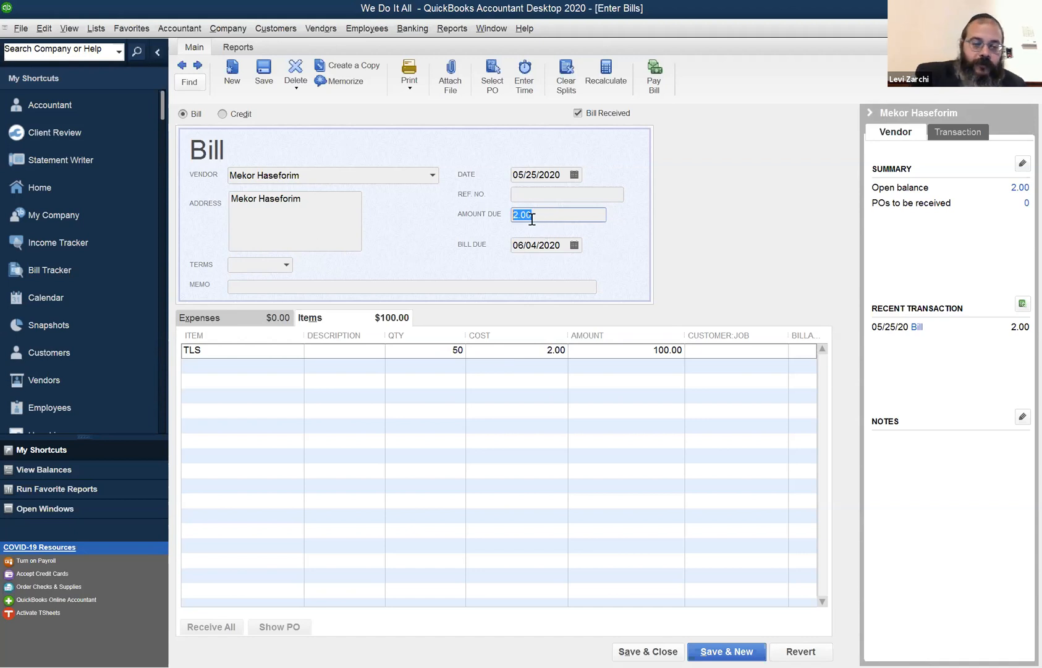
type("1")
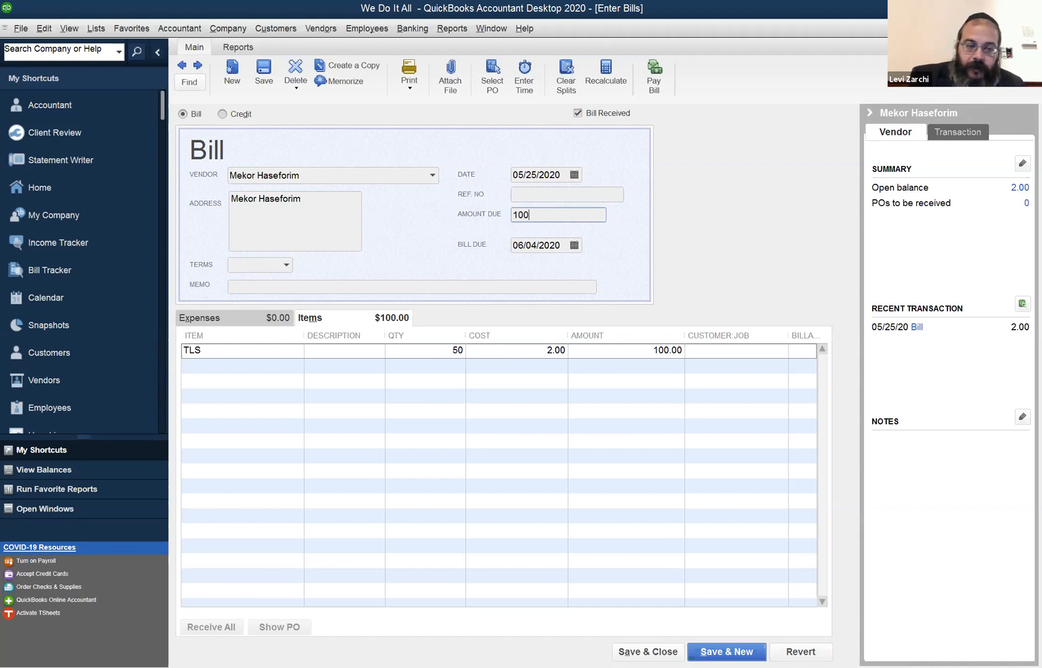
key("Tab")
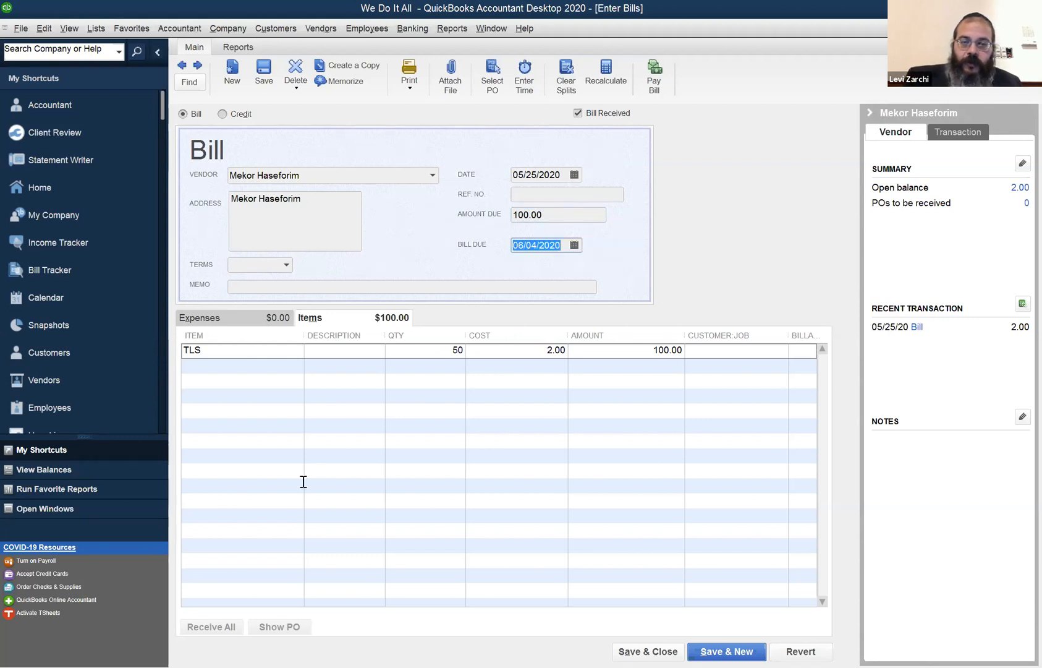
left_click(256, 352)
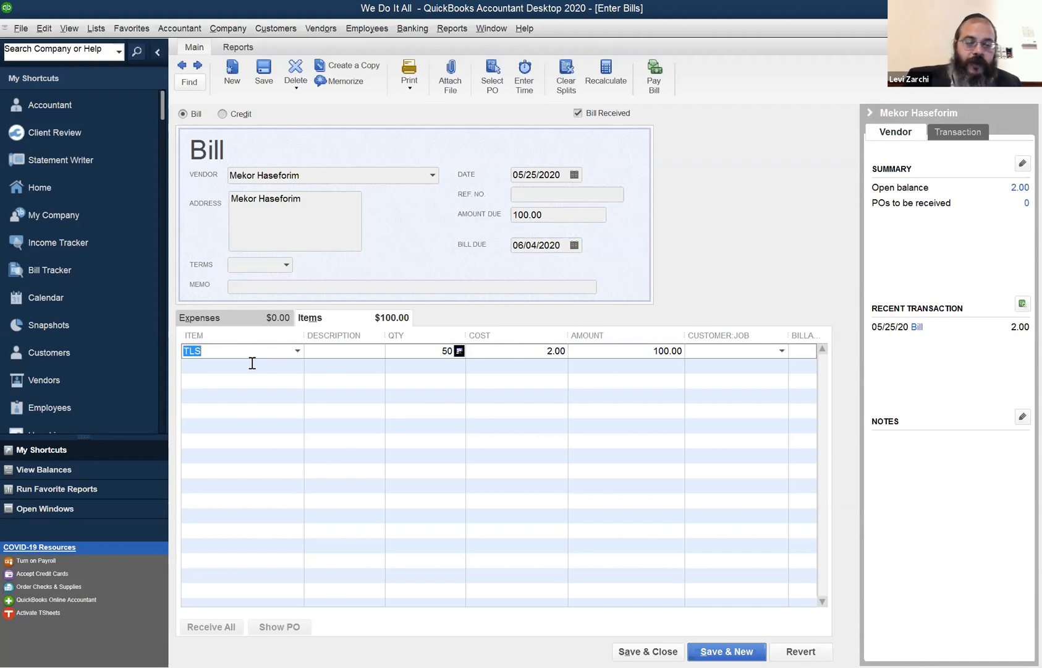
left_click(286, 364)
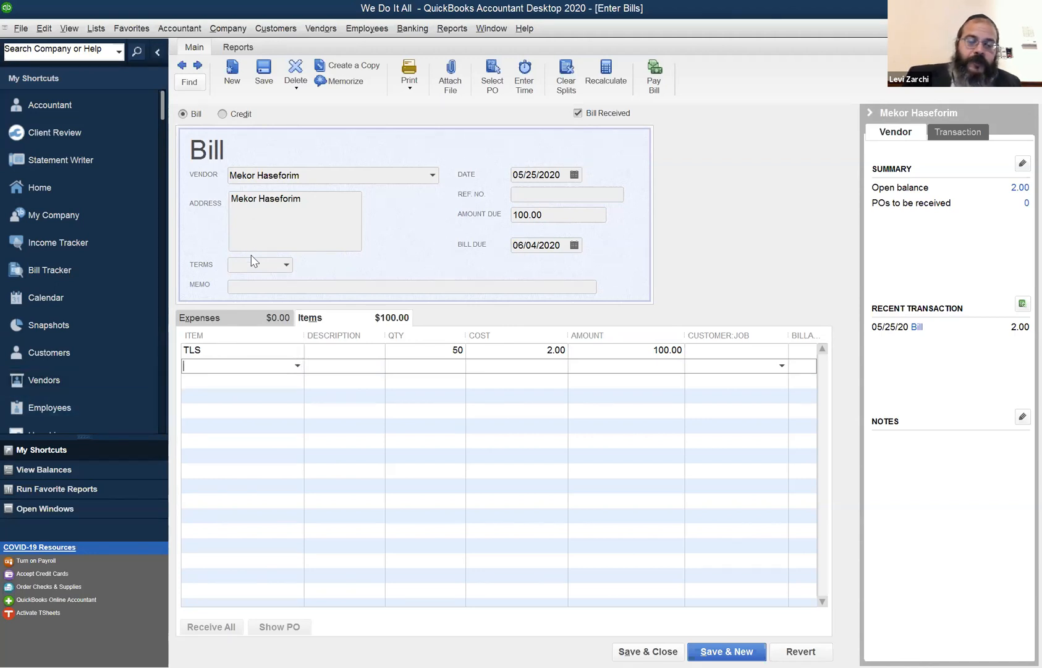
left_click(240, 354)
key("Down")
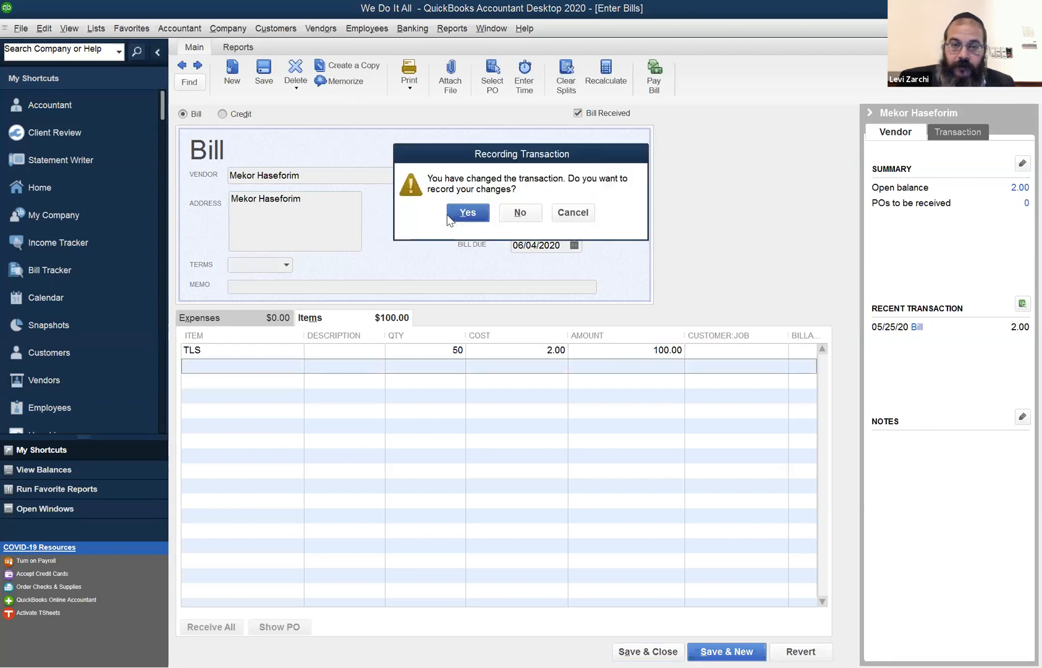
key("Return")
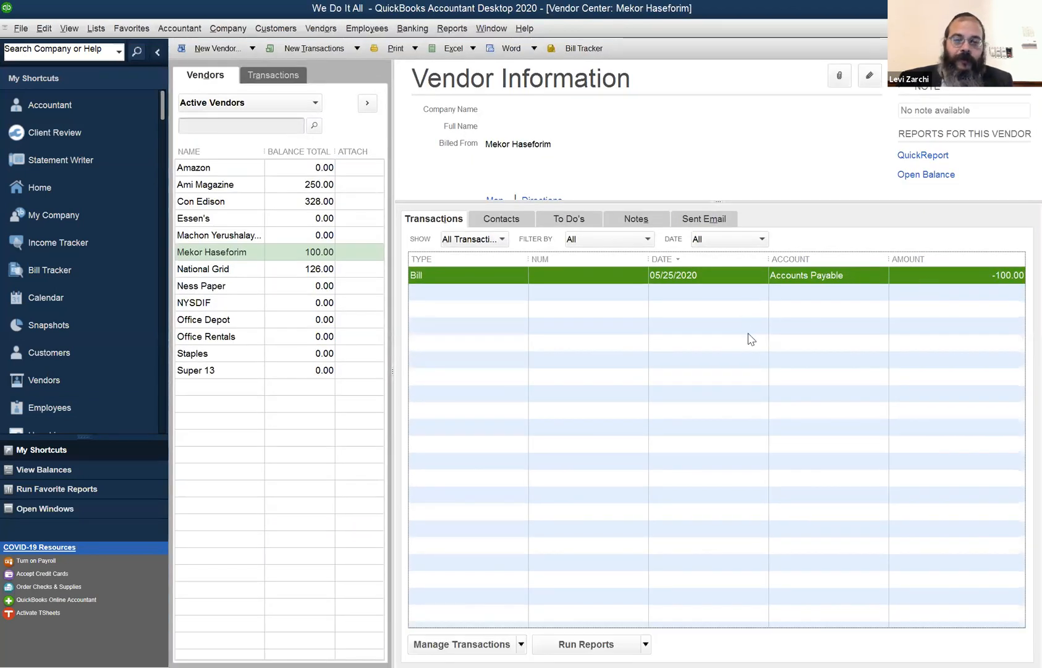
Check the inventory asset balance in the Chart of Accounts, and the TLS quantity and item details in the Item List.
key("Escape")
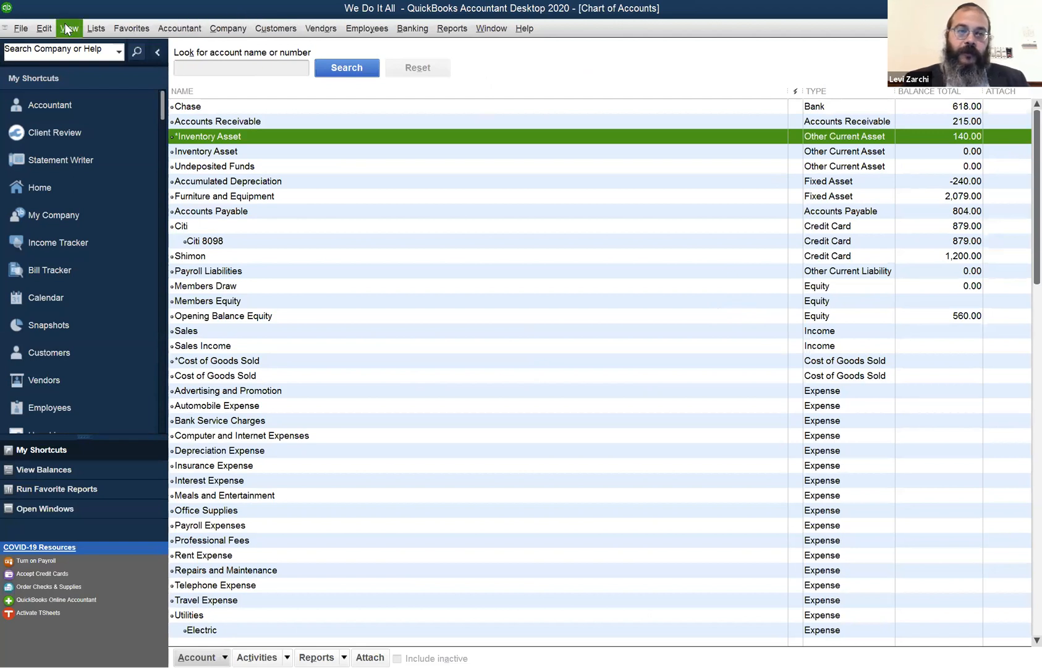
left_click(91, 27)
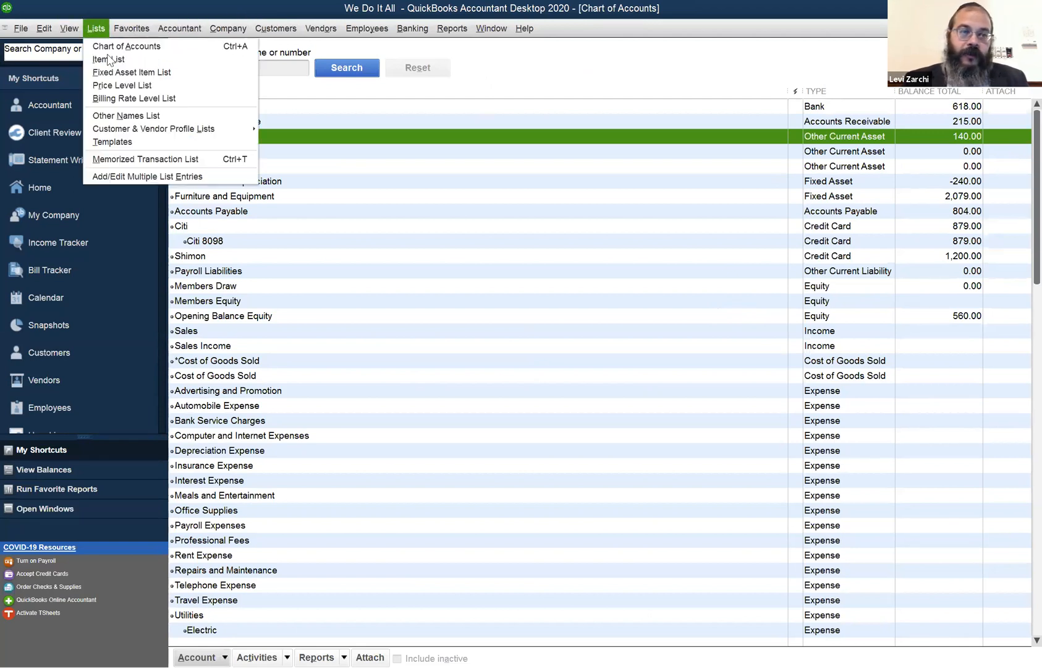
left_click(159, 61)
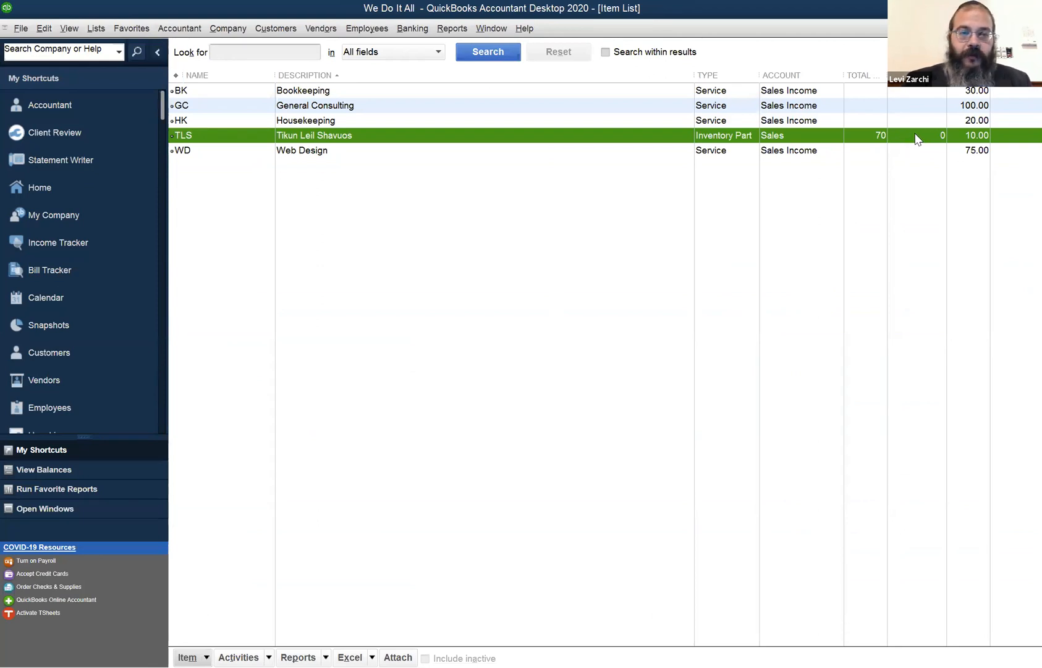
double_click(865, 134)
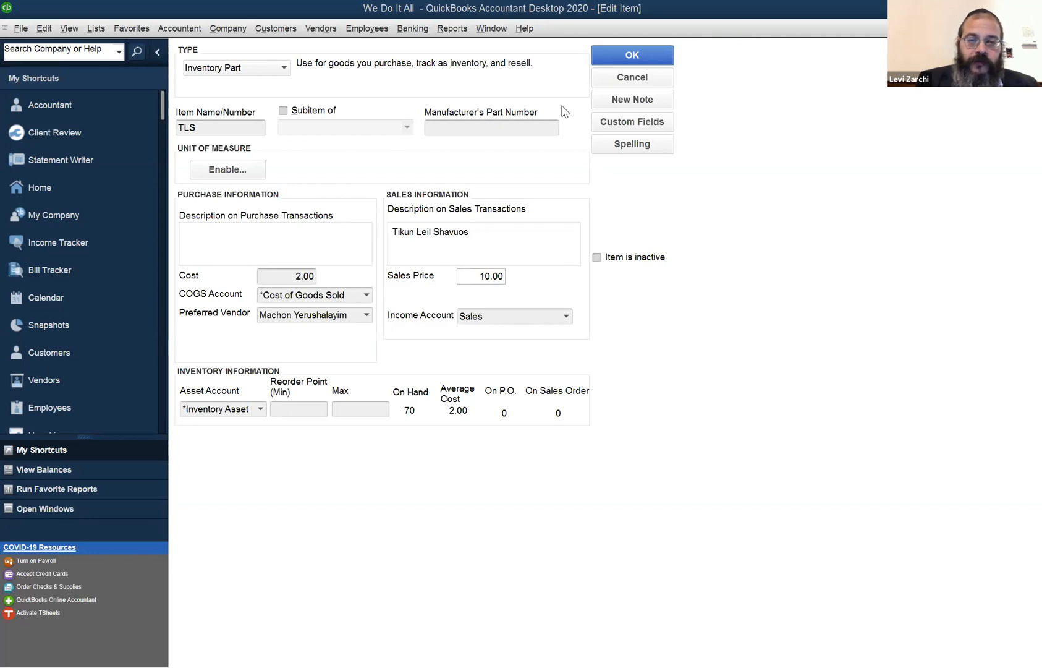
left_click(635, 80)
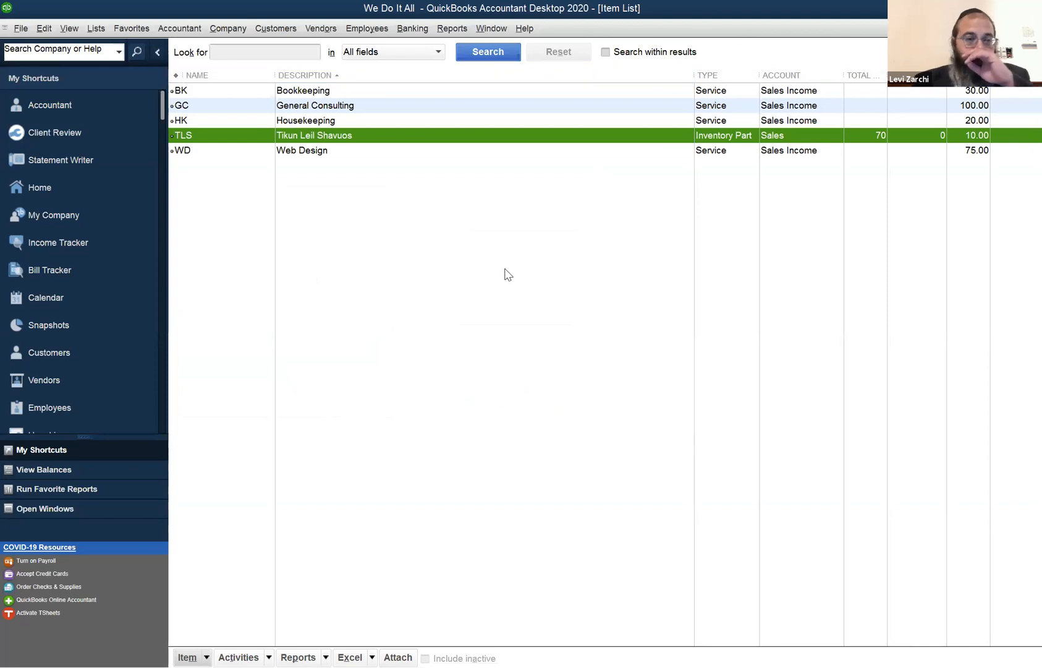
View a blank customer invoice, and open the bill search from a new bill for received items.
double_click(379, 106)
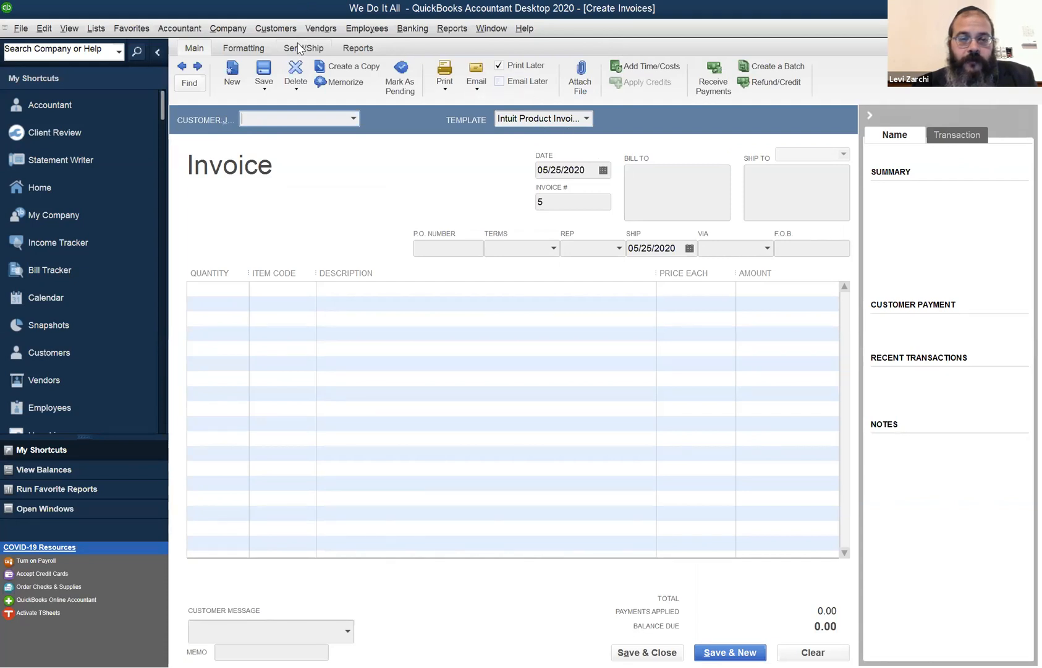
left_click(339, 33)
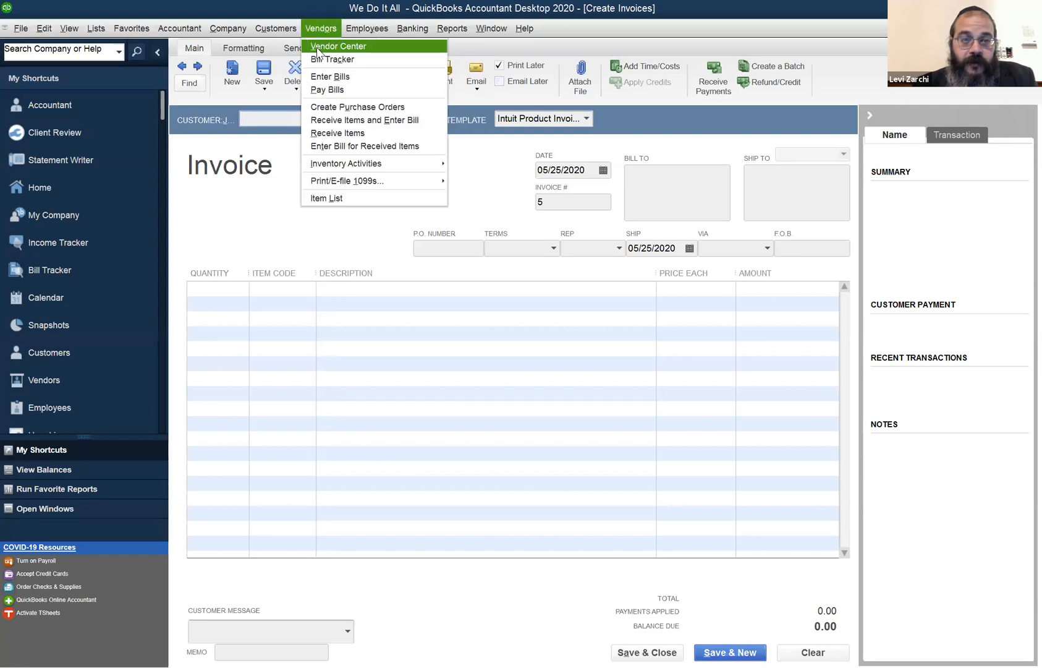
left_click(344, 119)
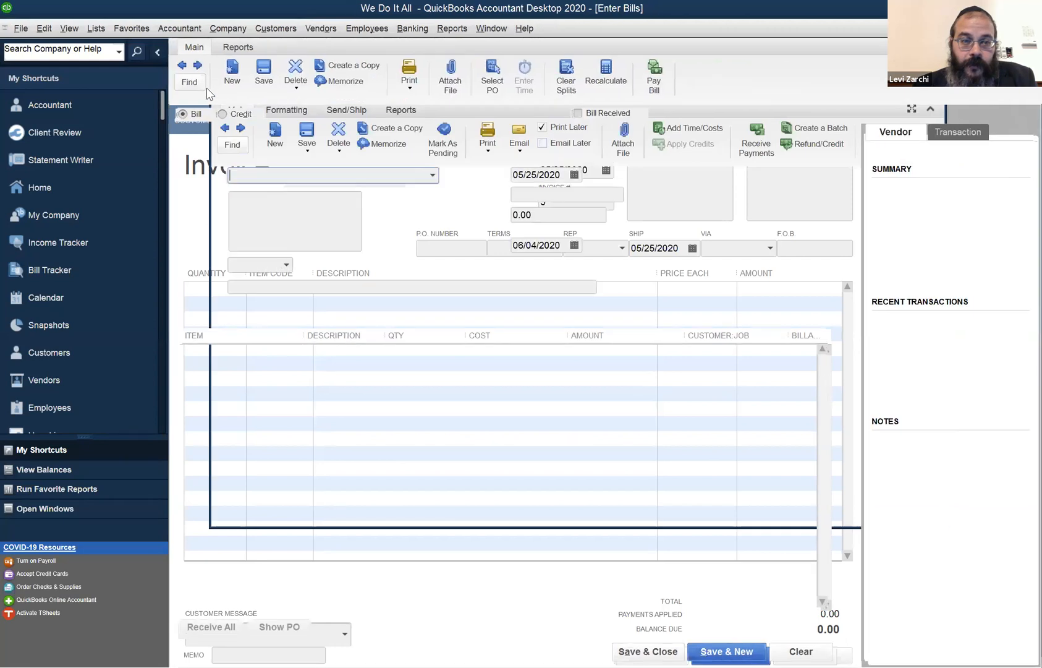
left_click(187, 79)
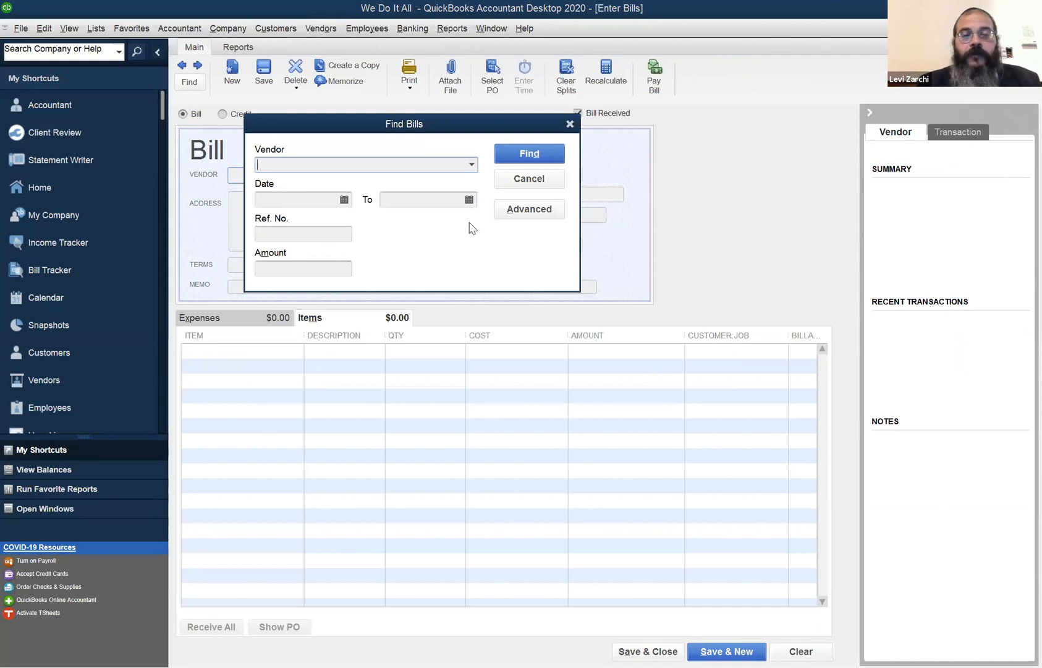
Find the Mekor Haseforim bill dated between 05/25/2020 and 12/31/2020 and review its vendor and TLS quantity.
left_click(472, 166)
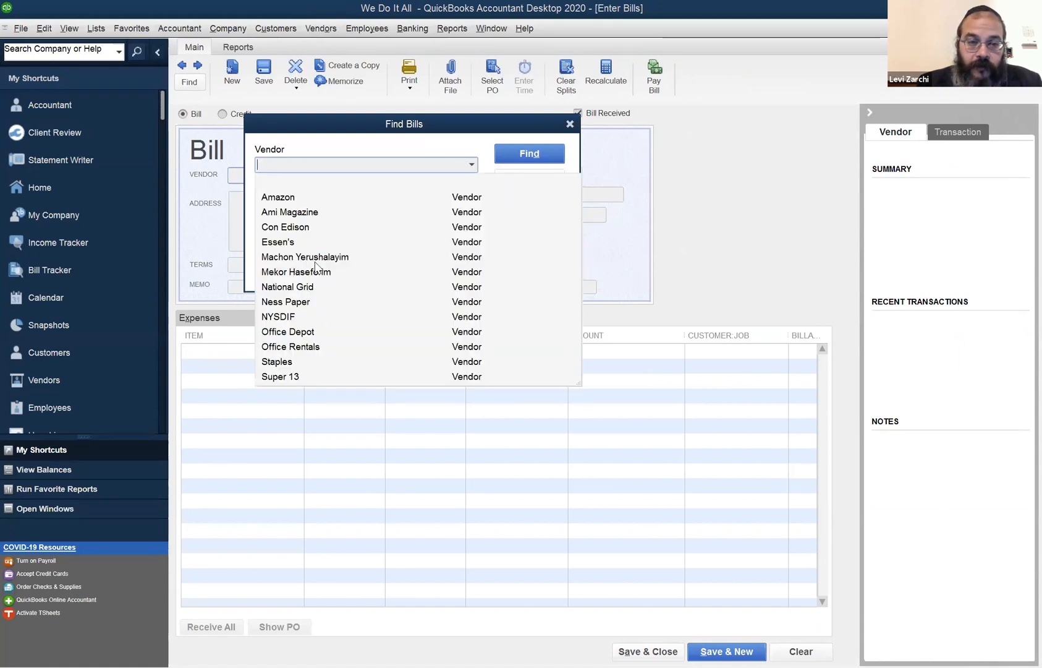
left_click(315, 277)
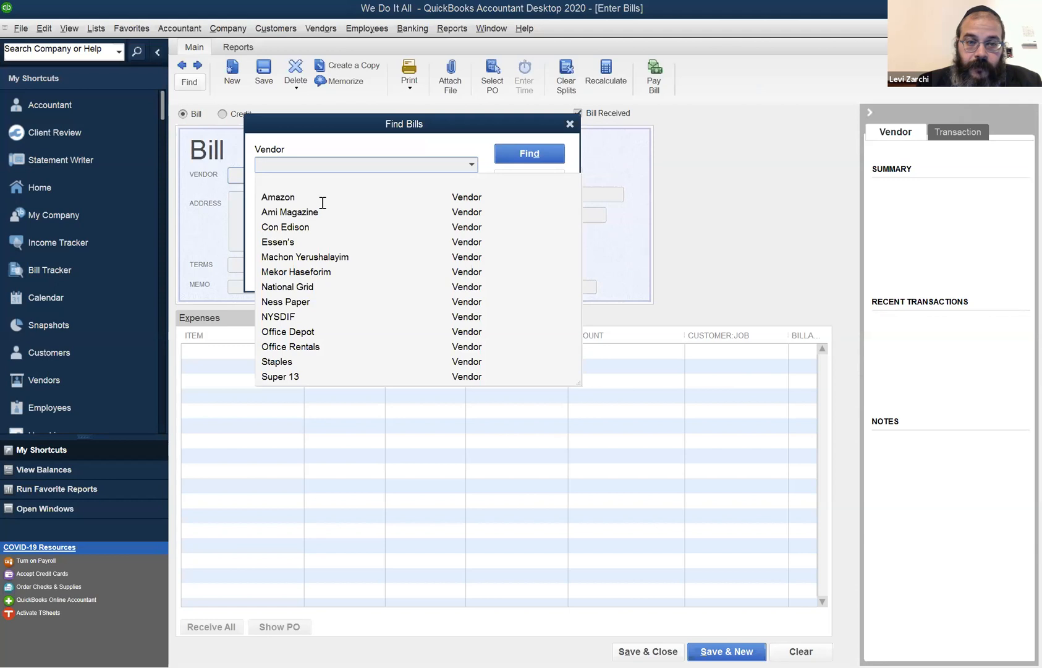
key("t")
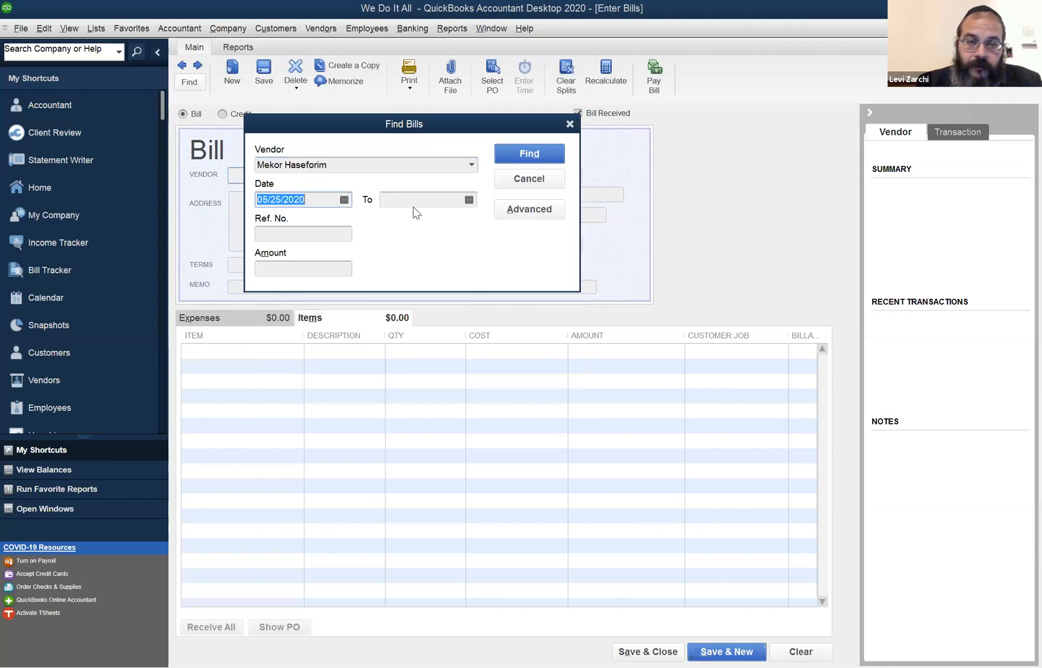
left_click(430, 197)
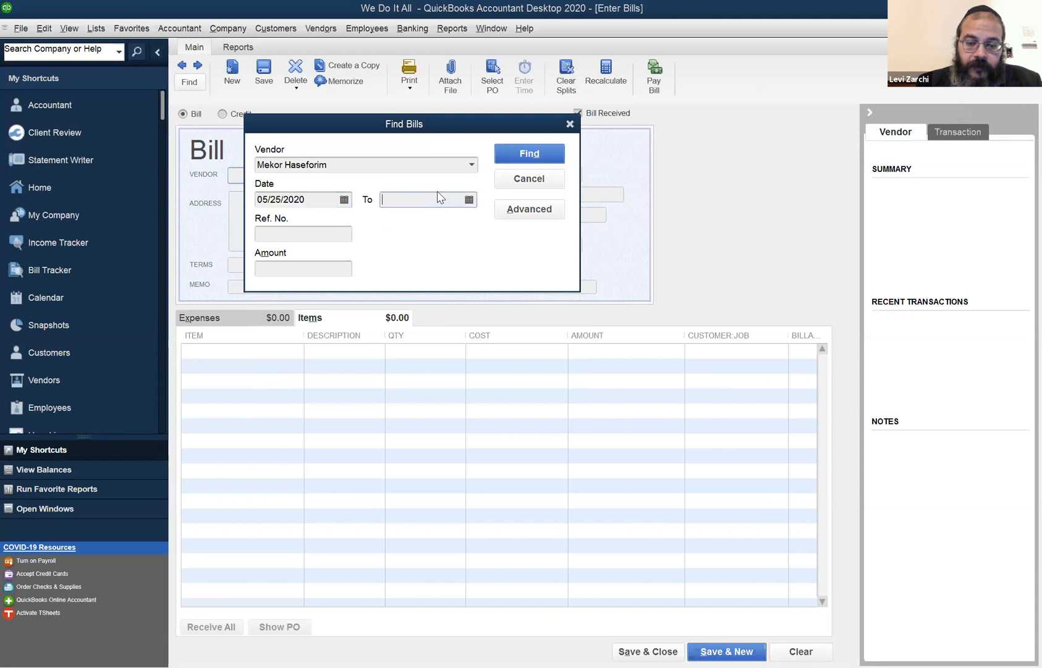
key("y")
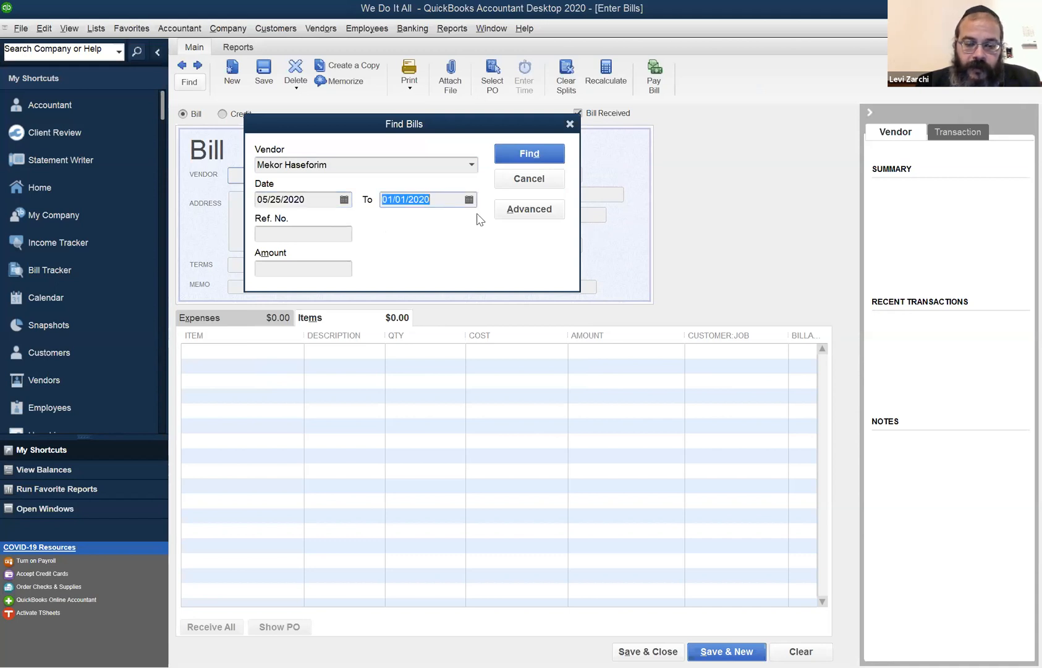
key("Tab")
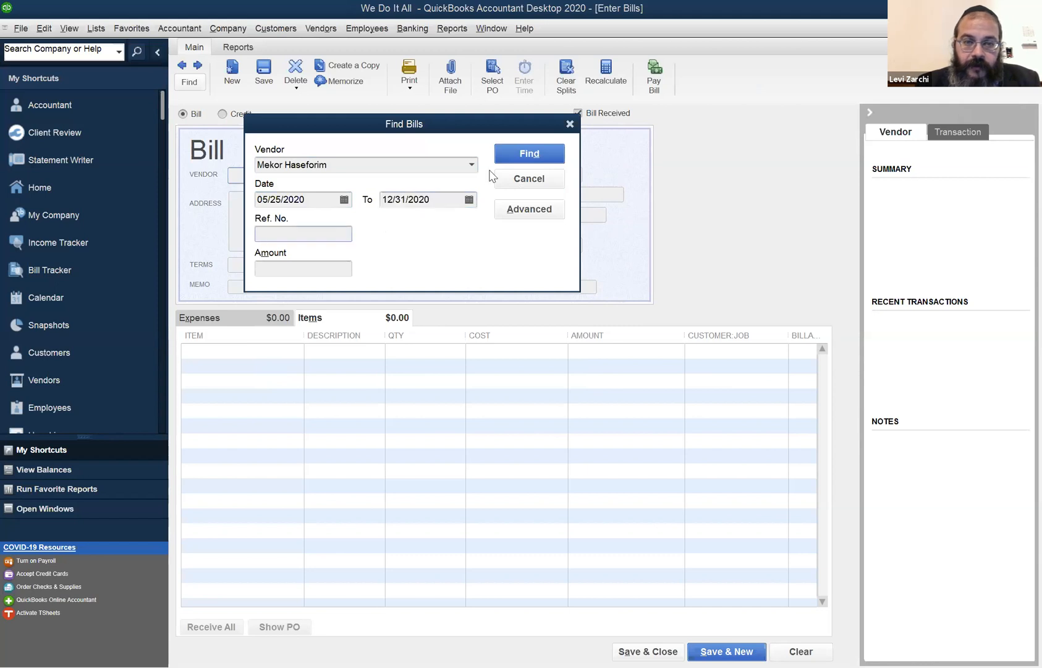
left_click(524, 161)
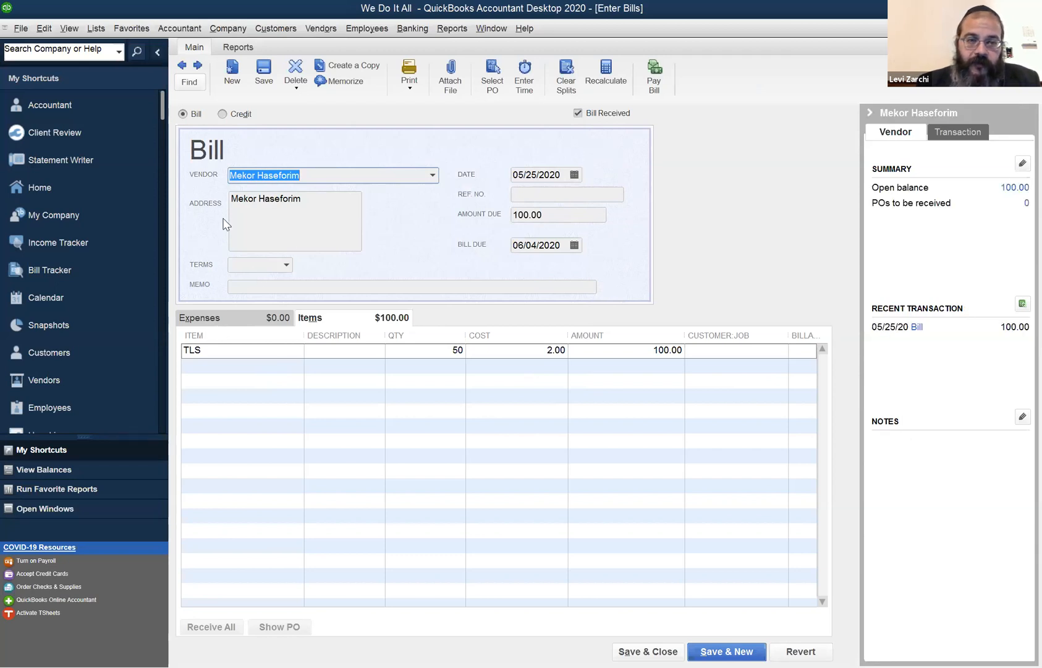
left_click(358, 175)
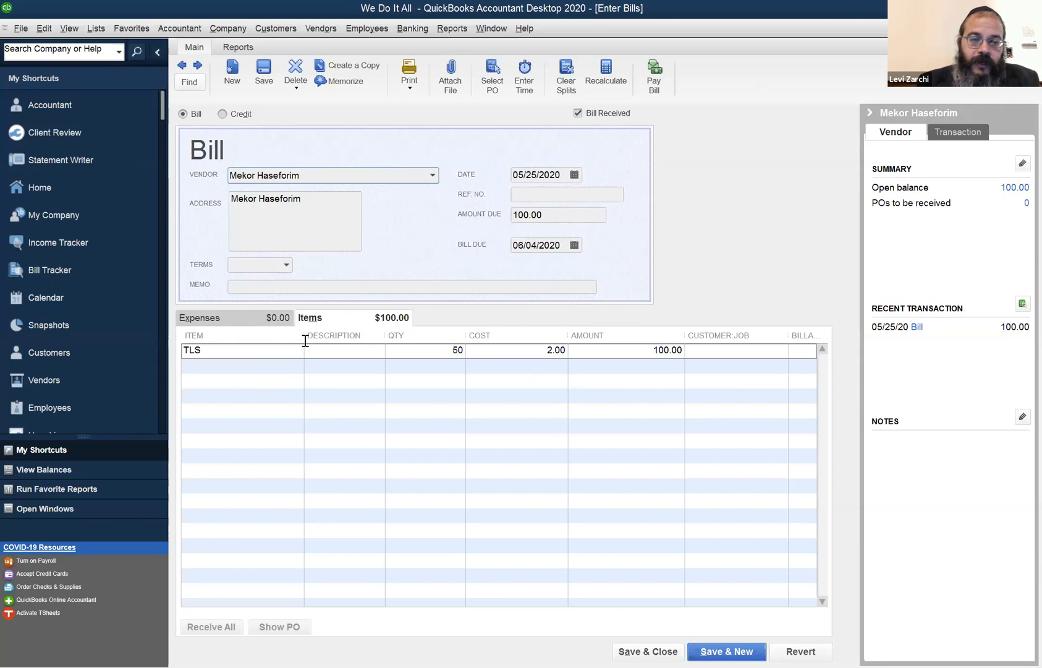
left_click(414, 350)
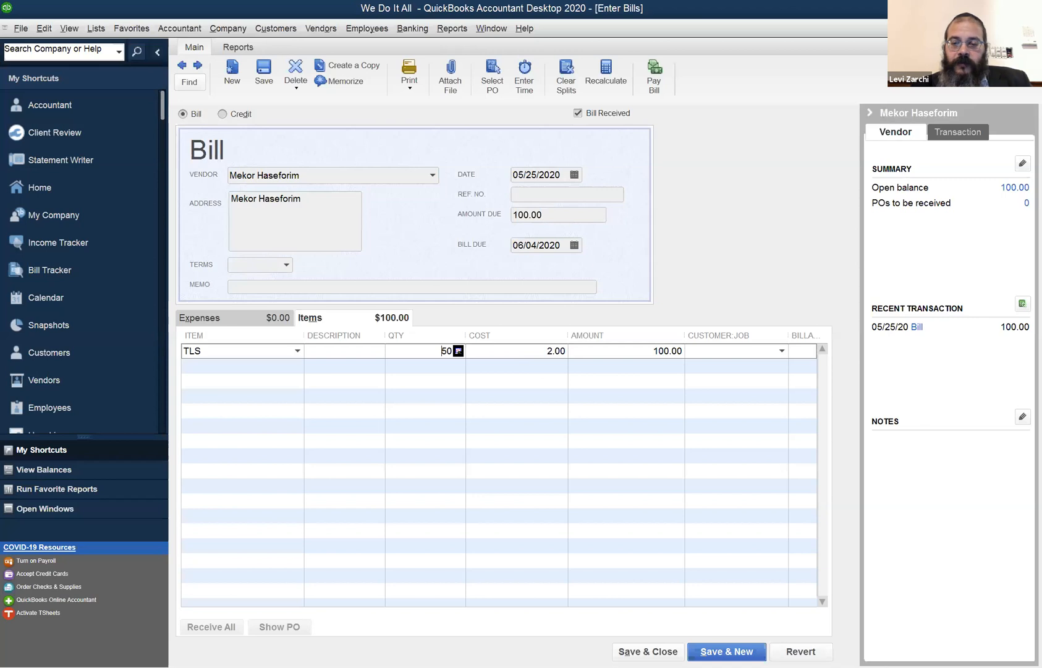
left_click(801, 651)
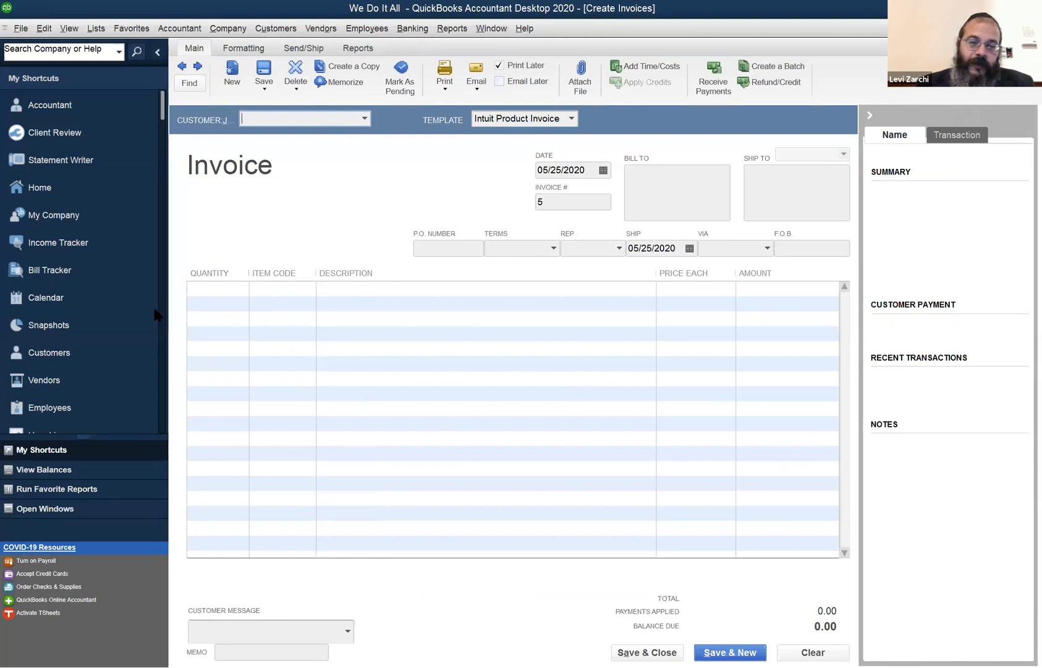
Add the item TLS with a quantity of 25 to the first line of the invoice.
left_click(222, 298)
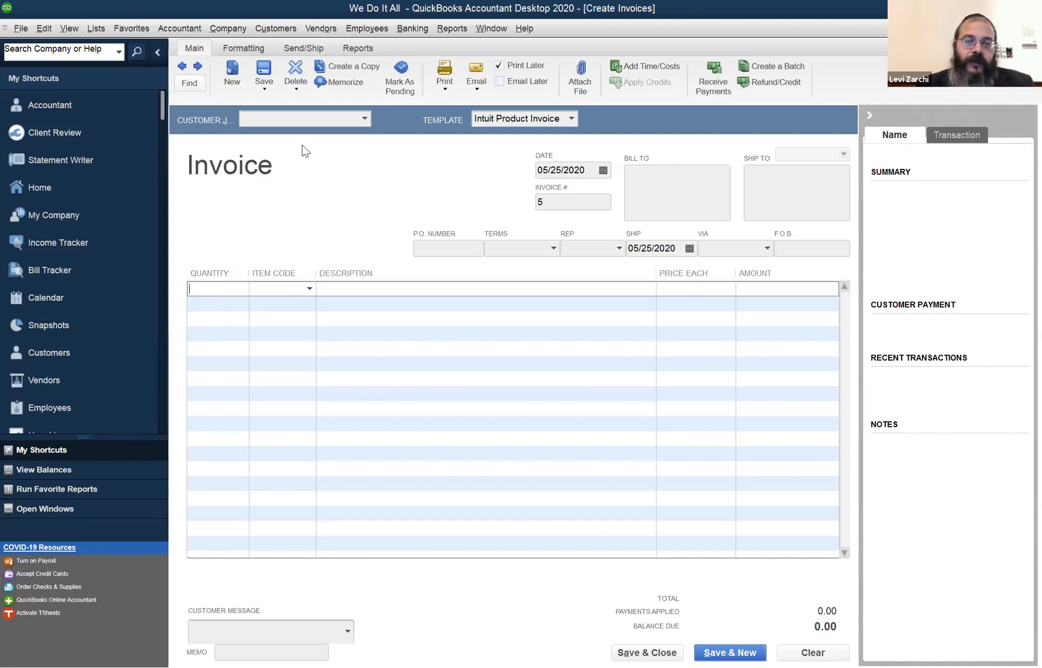
type("25")
key("Tab")
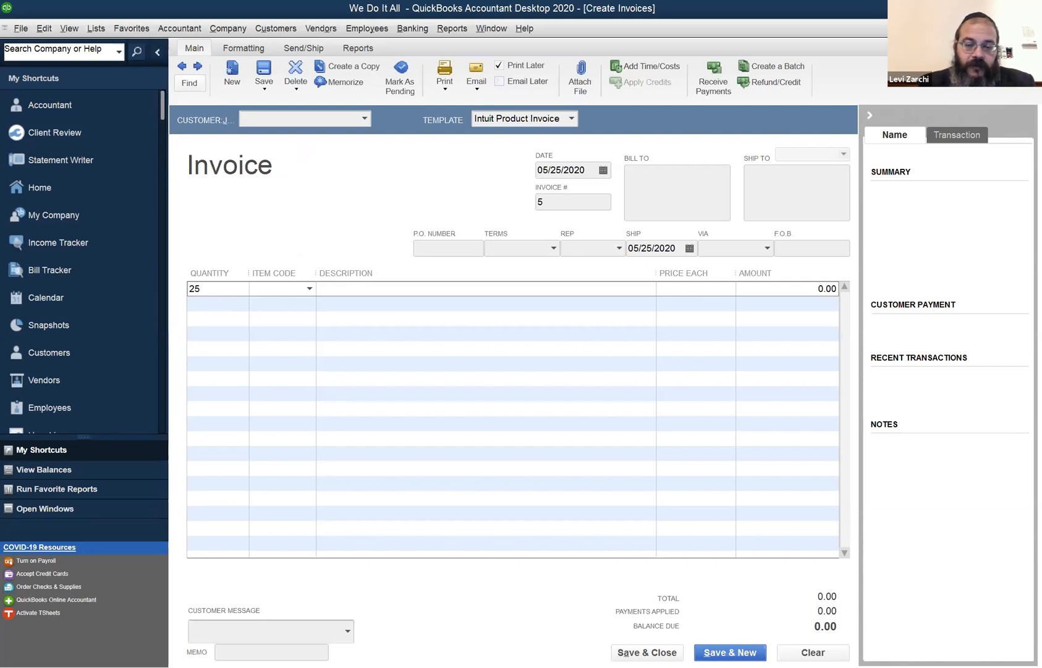
type("TLS")
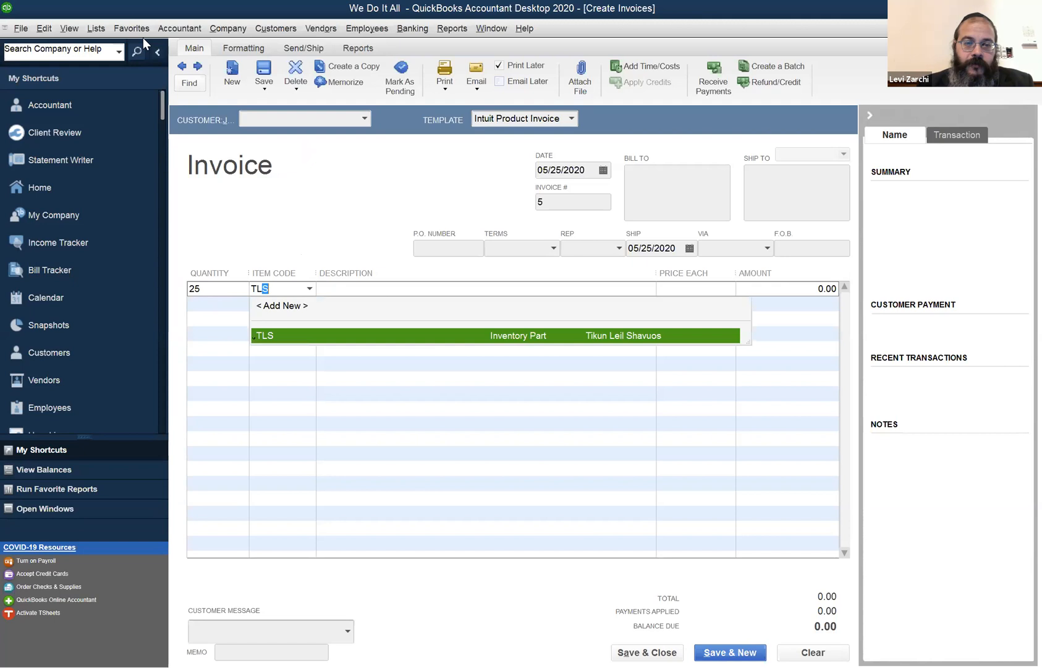
key("Tab")
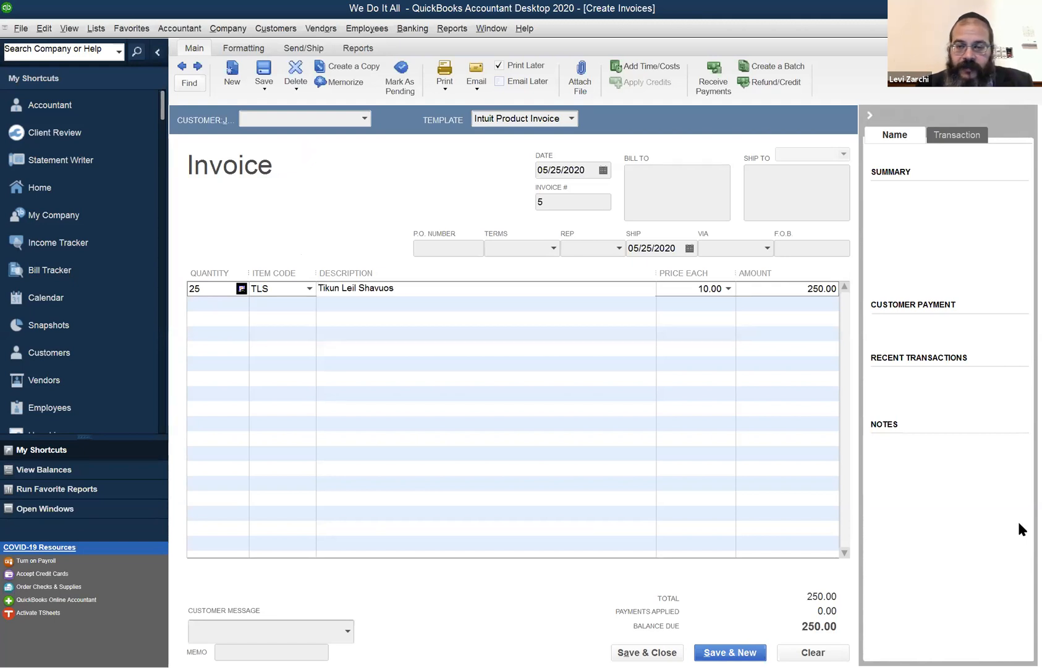
Set the TLS line's price each to 8.50 and dismiss the price levels message.
key("Tab")
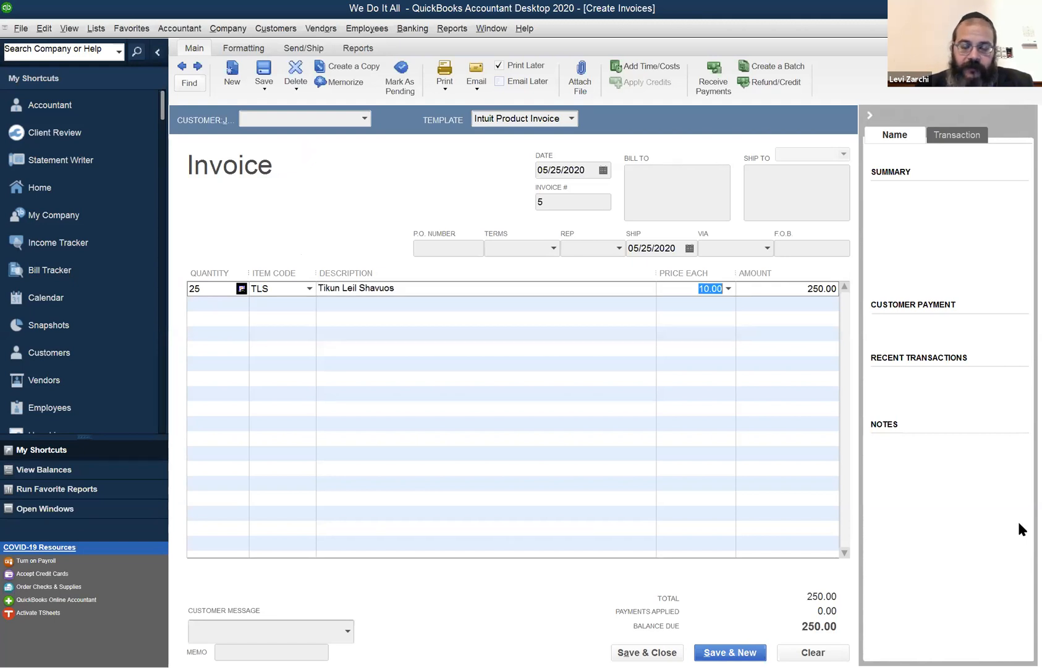
type("8.5")
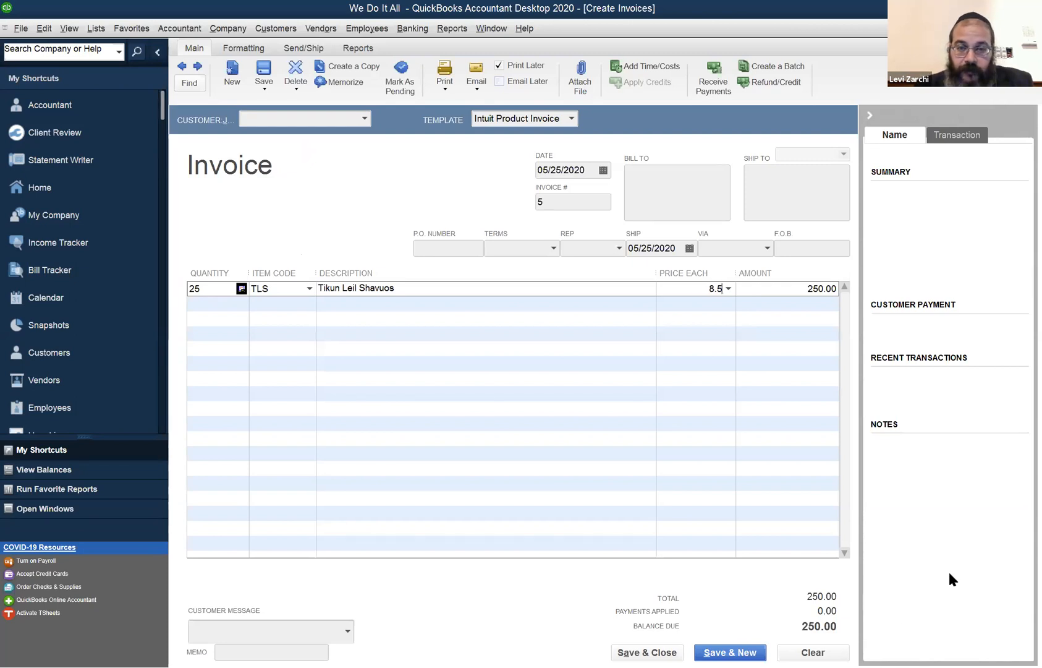
key("Tab")
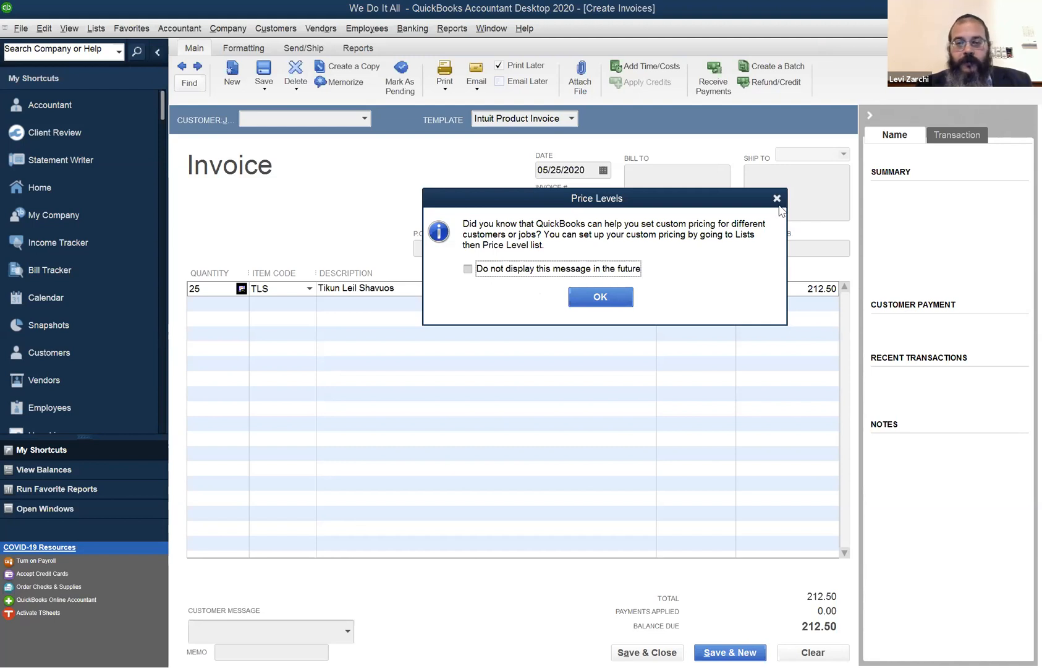
key("Return")
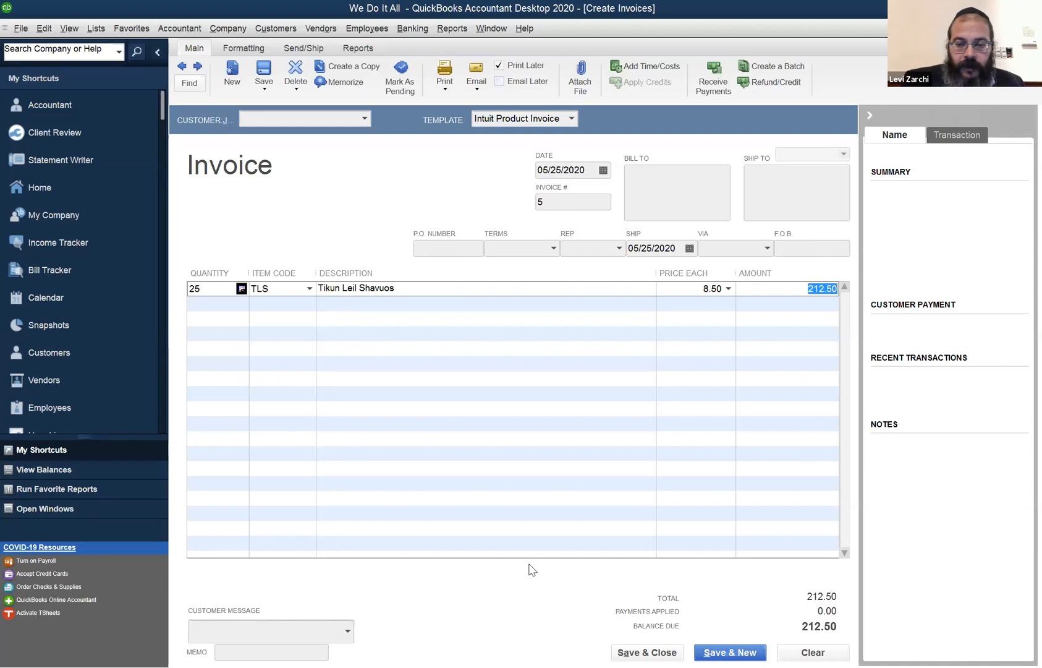
key("Tab")
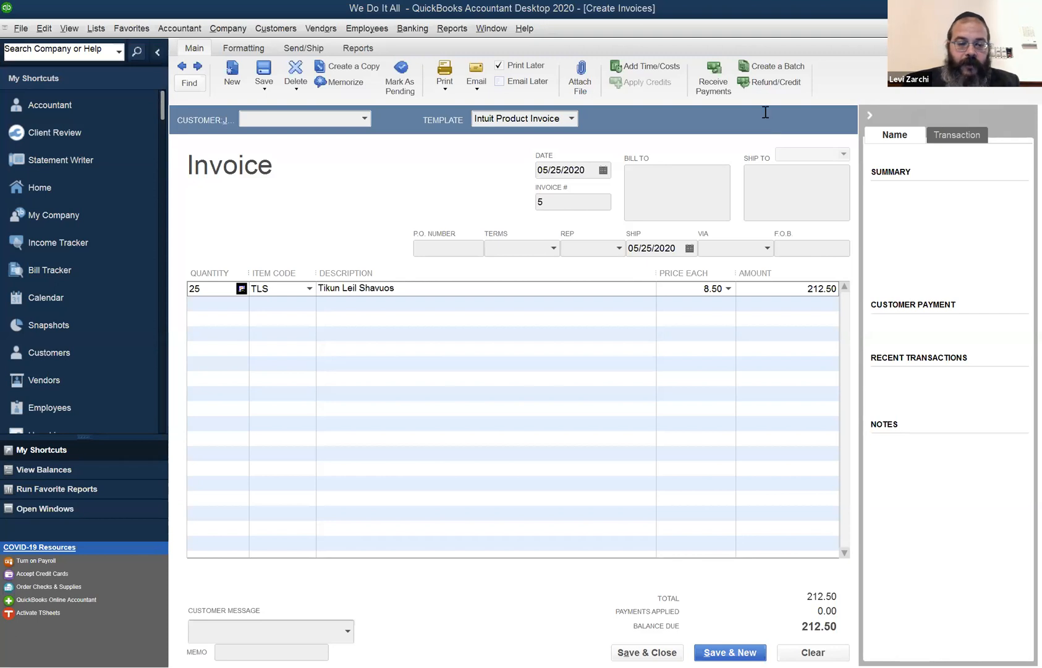
View the Chart of Accounts, and examine the TLS item's details and available actions in the Item List.
key("ctrl+a")
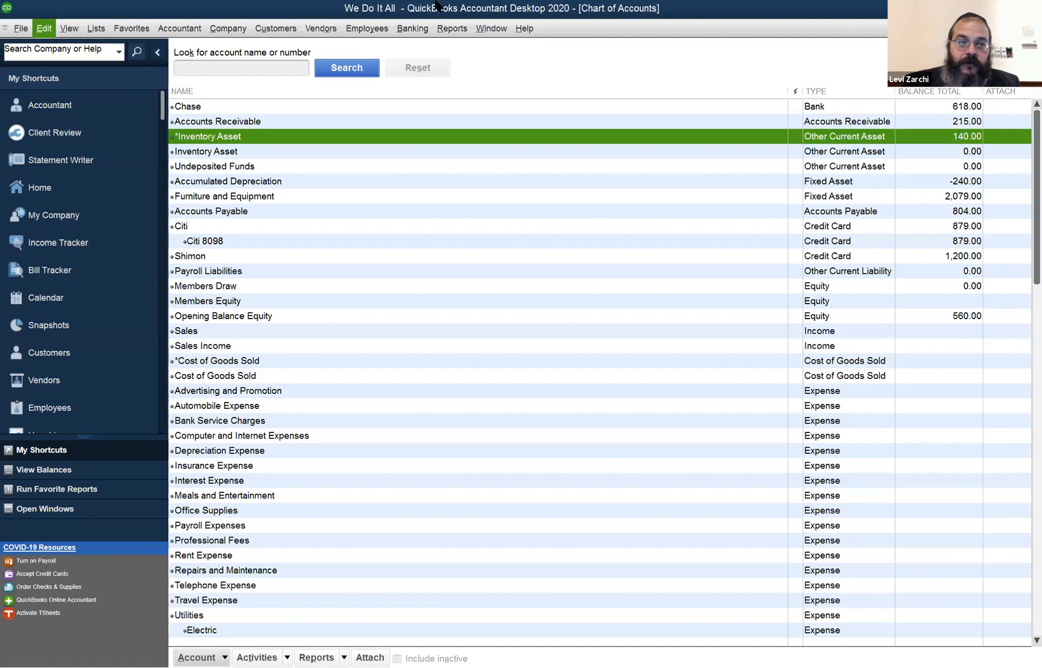
left_click(101, 31)
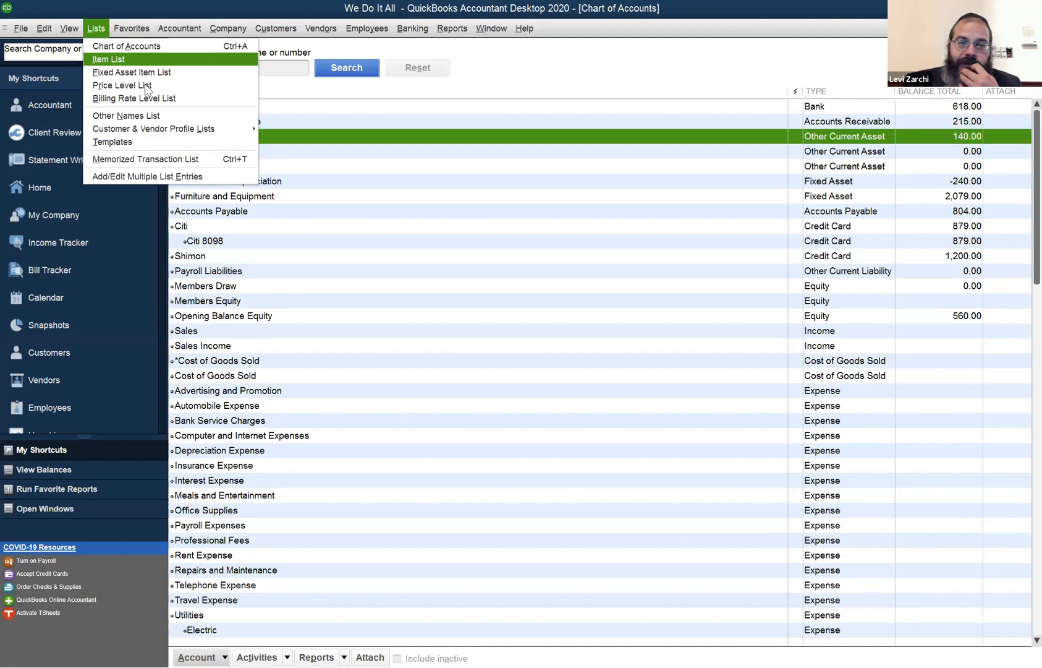
left_click(111, 61)
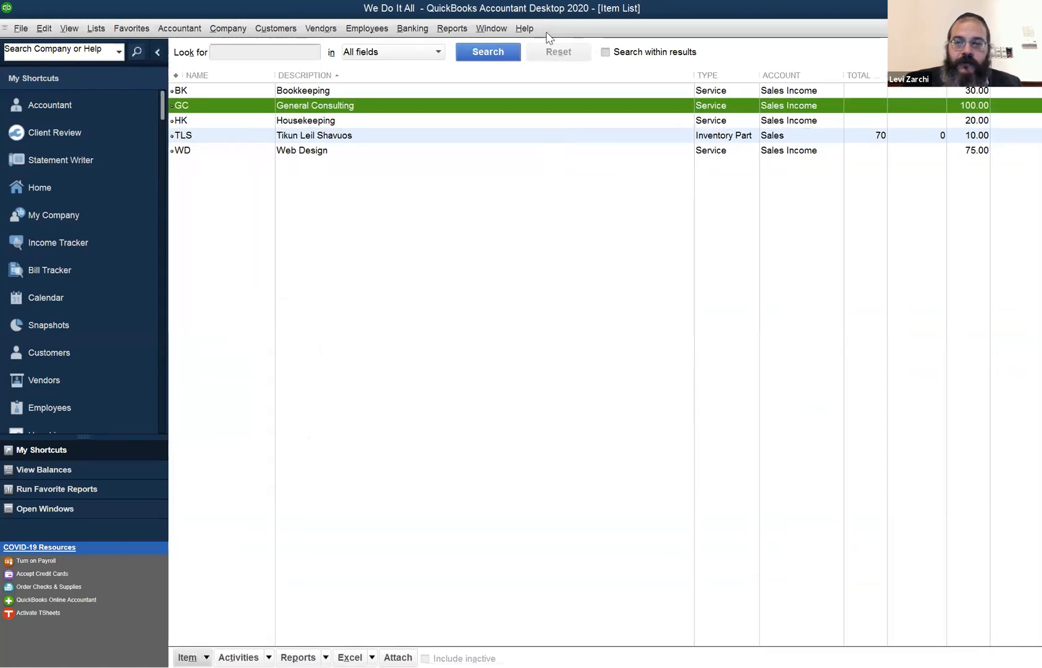
double_click(625, 134)
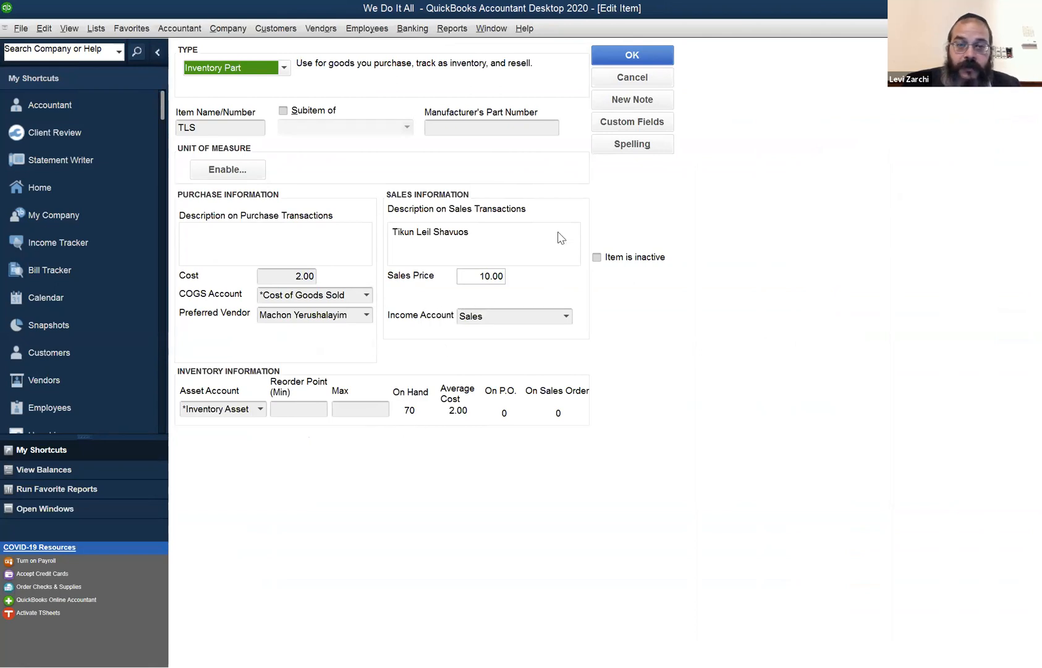
left_click(625, 82)
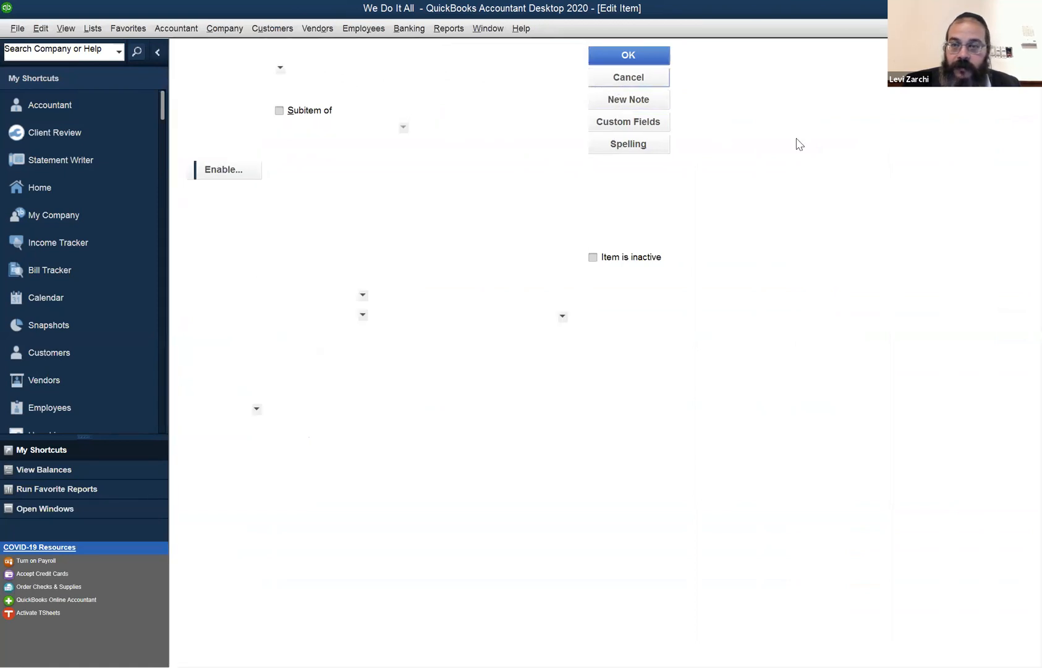
right_click(870, 135)
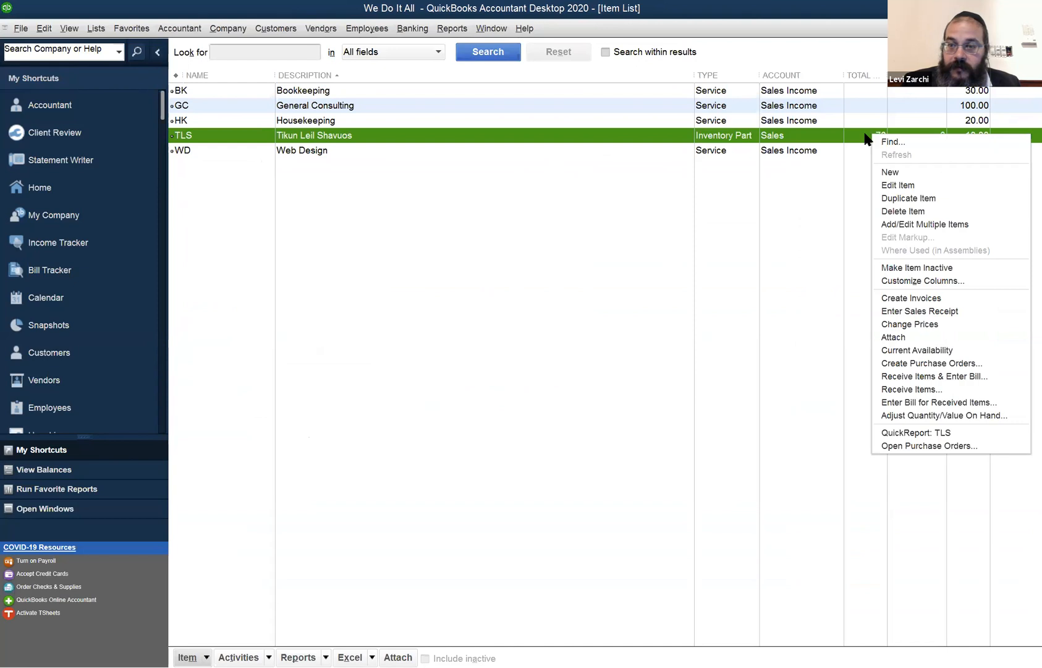
left_click(763, 234)
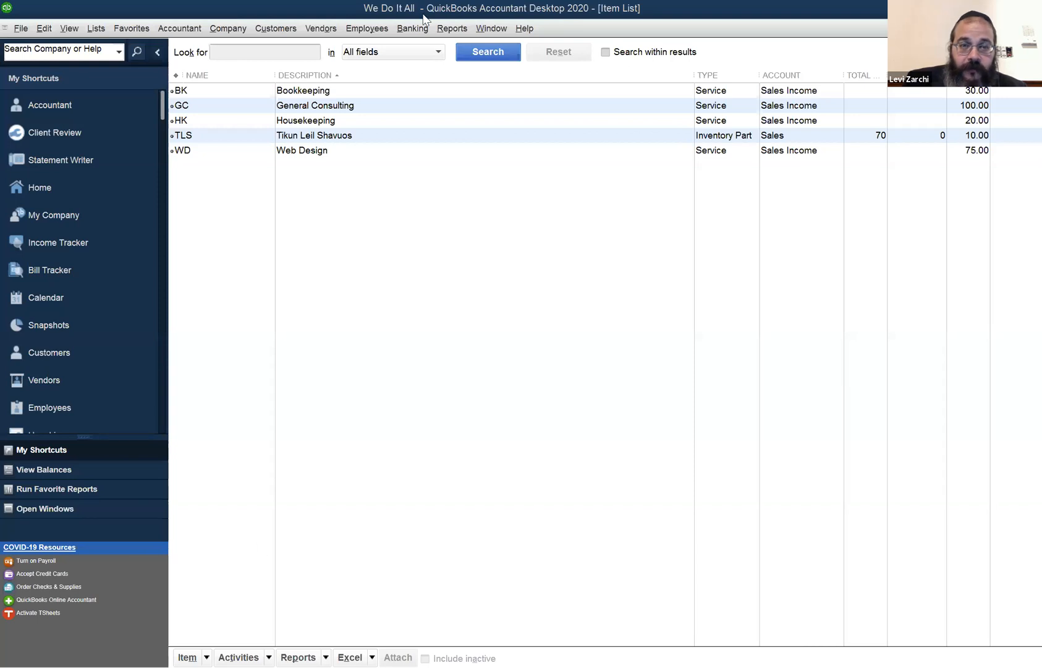
Return to the open invoice and check the sale's remaining items in the Google Docs syllabus.
left_click(497, 29)
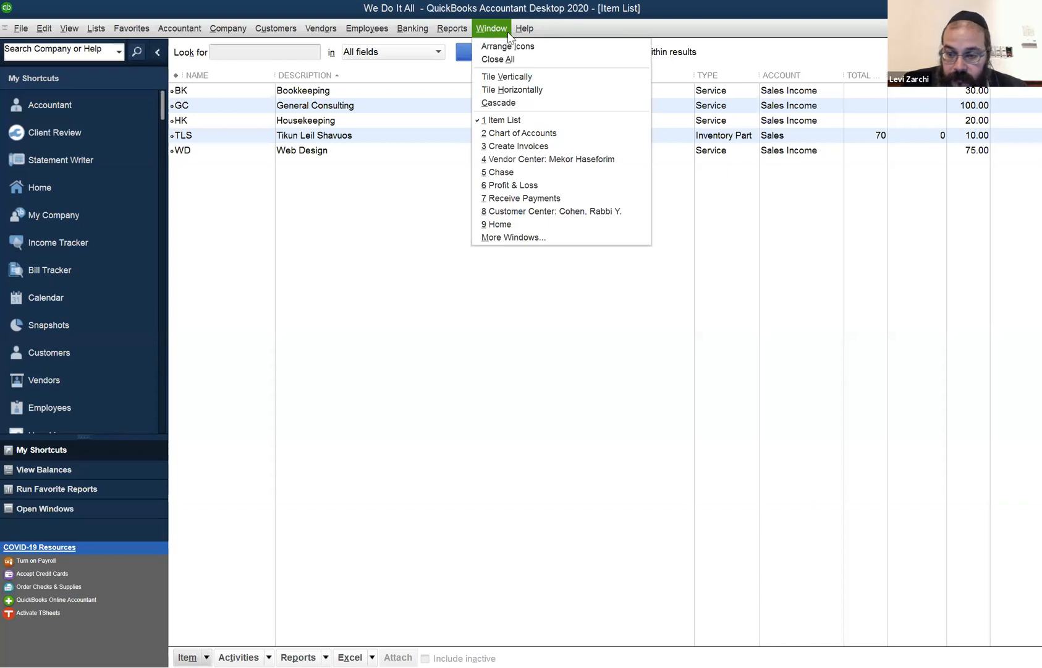
left_click(562, 146)
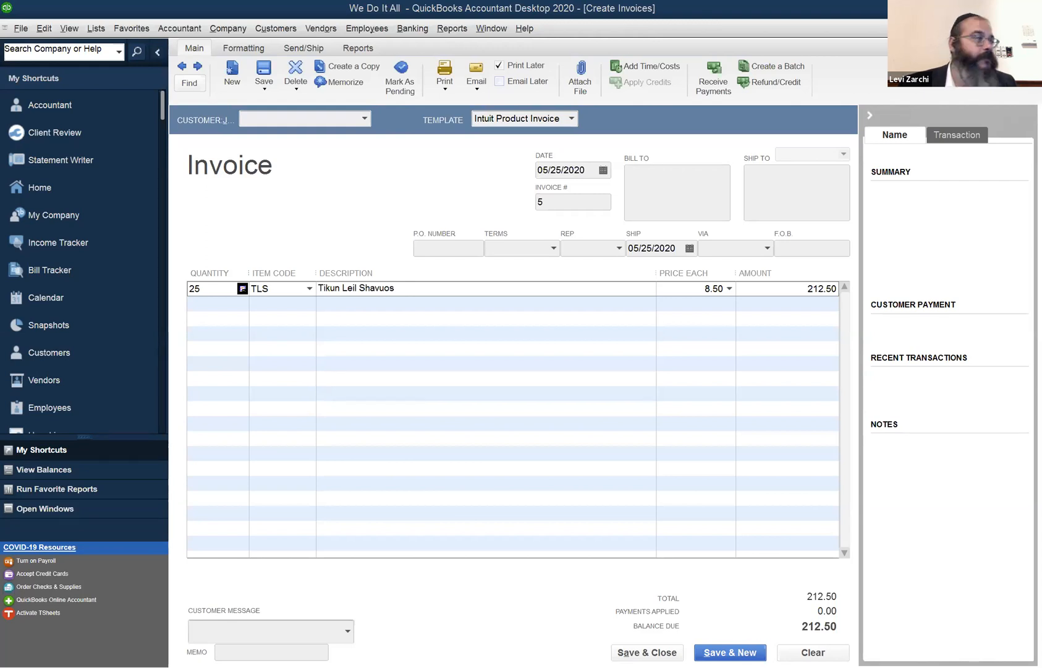
key("alt+Tab")
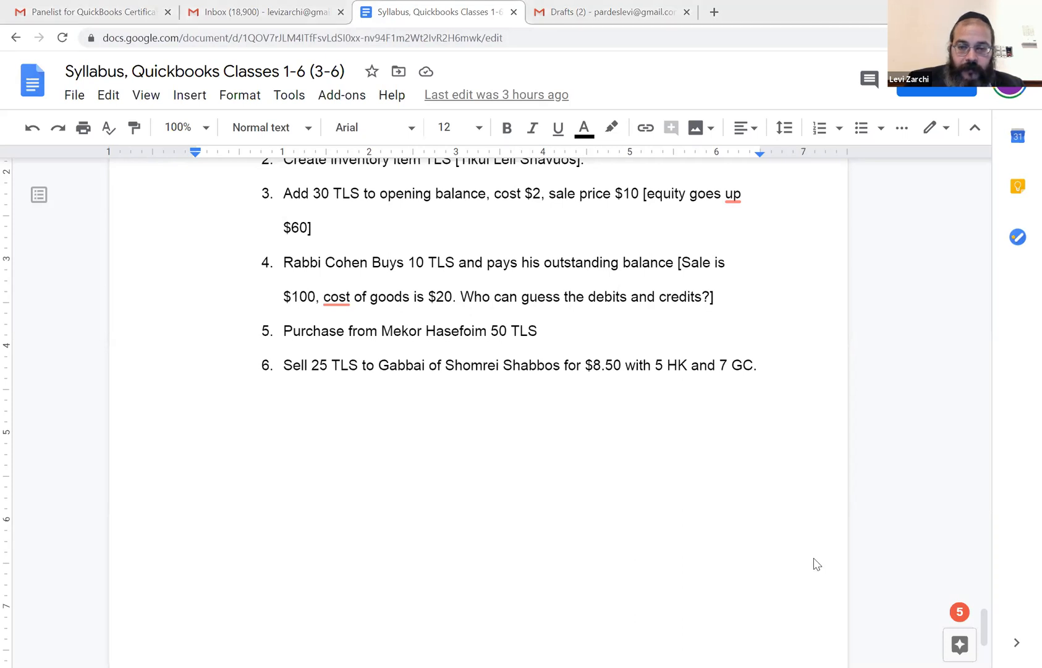
key("alt+Tab")
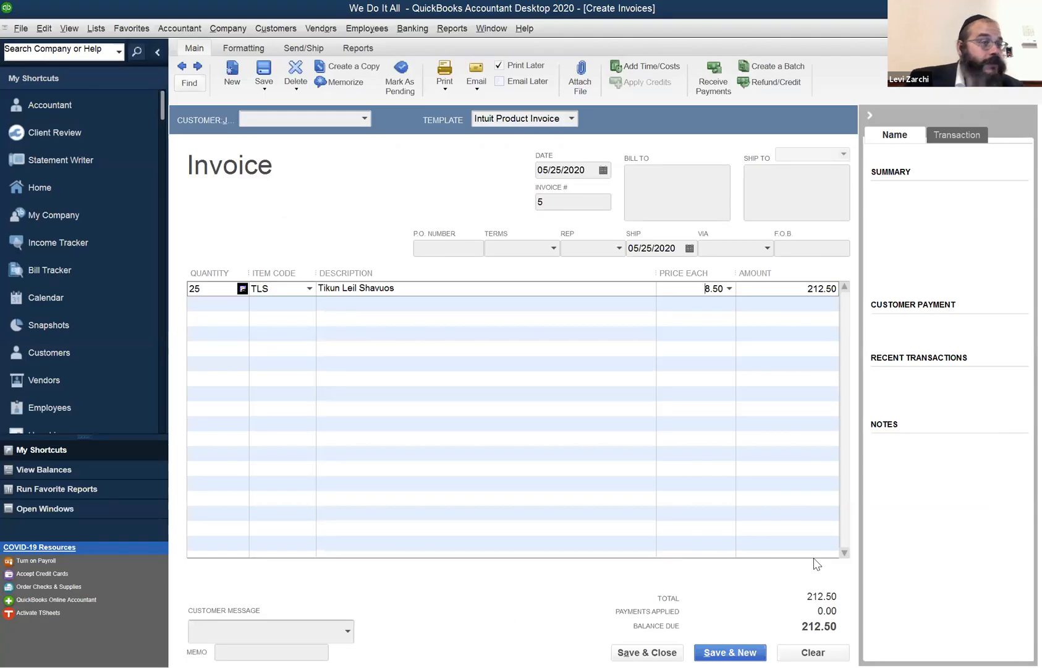
Add the item HK with a quantity of 5 to the second line of the invoice.
left_click(241, 307)
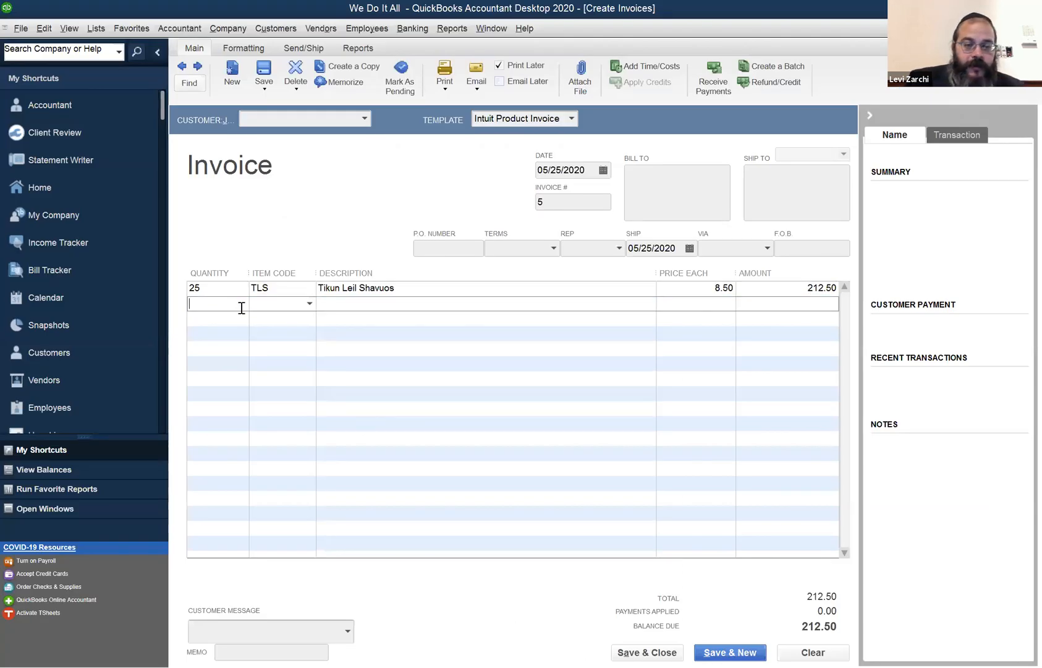
type("hj")
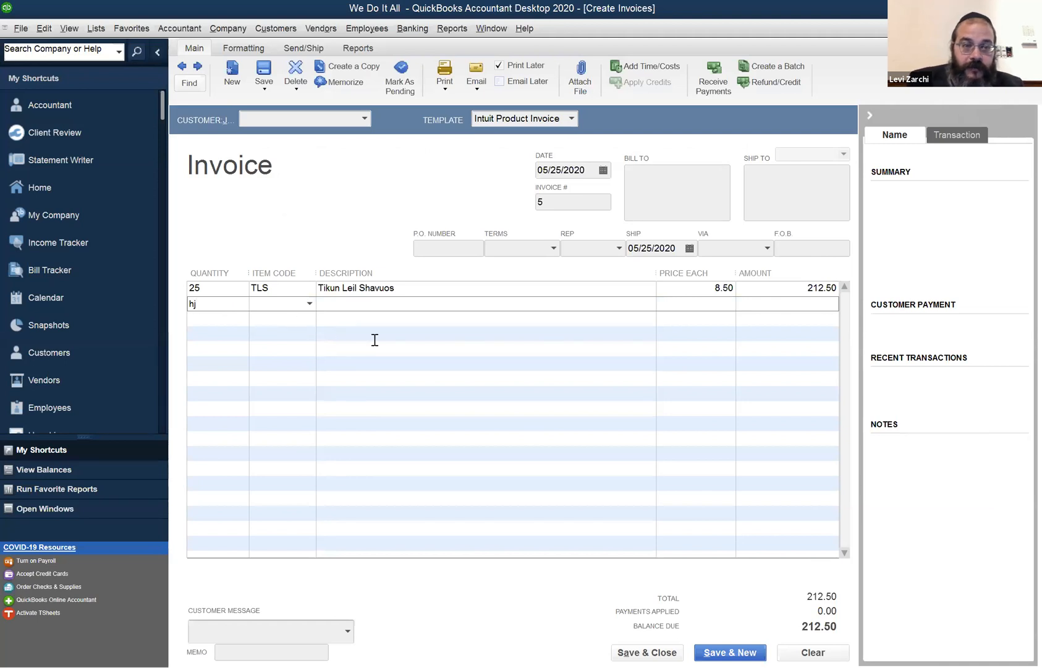
key("BackSpace")
key("BackSpace")
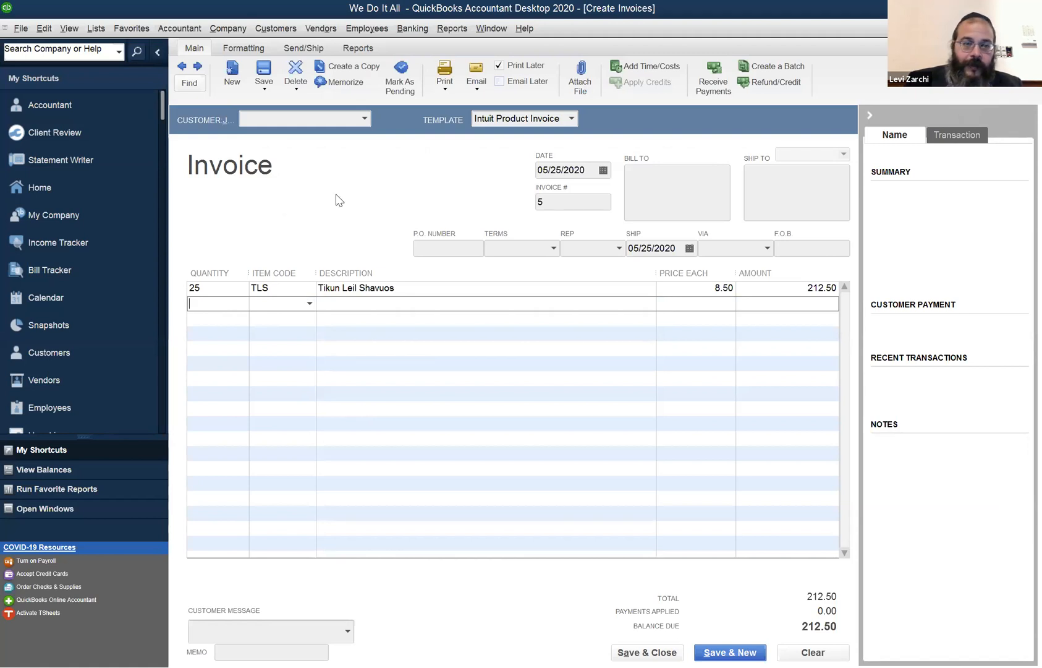
left_click(192, 308)
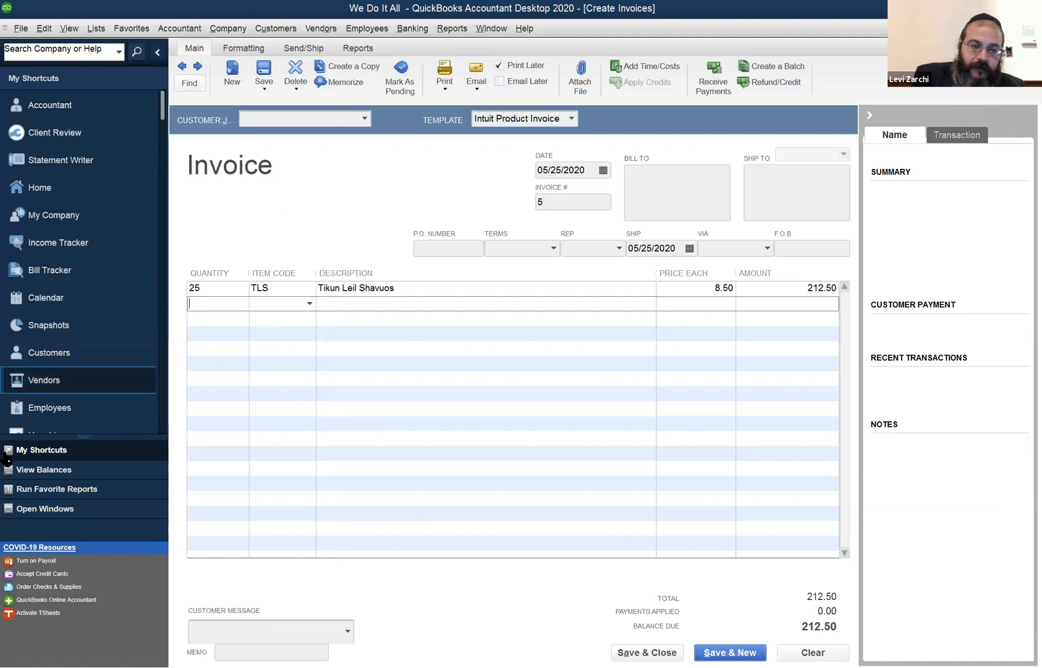
type("5")
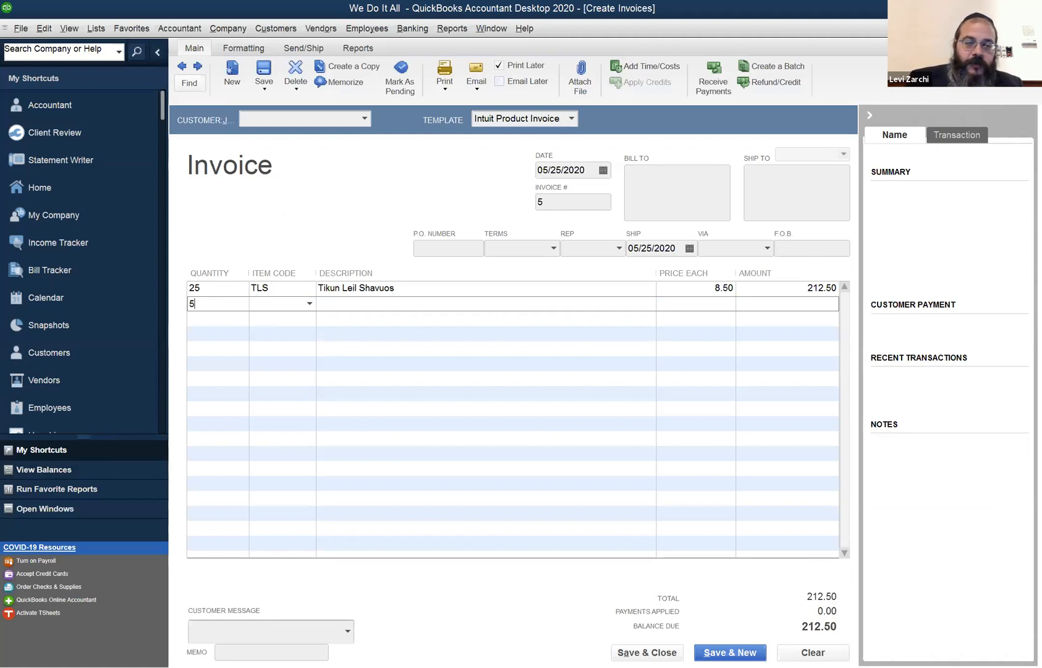
key("Tab")
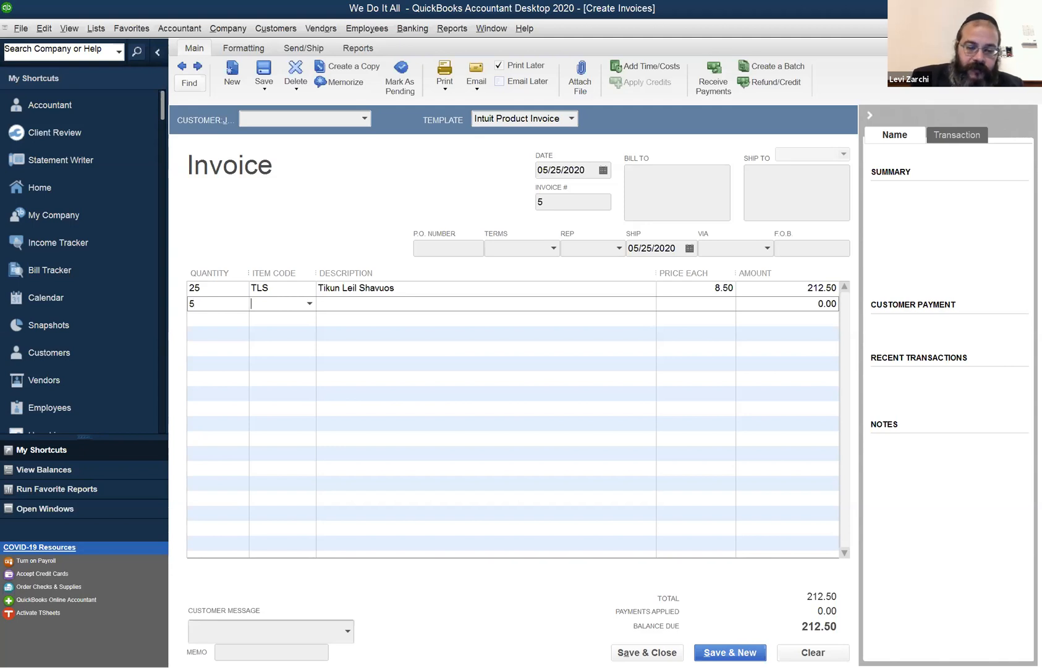
type("h")
key("Tab")
key("Tab")
key("Tab")
key("Tab")
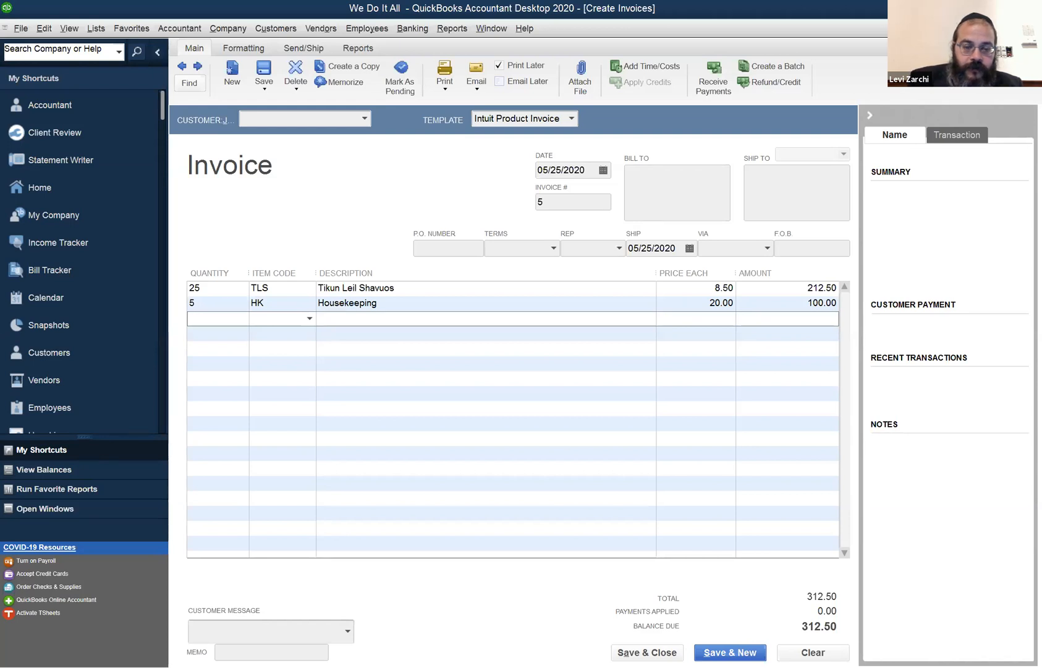
Add the item GC with a quantity of 7 to the third line of the invoice.
type("7")
key("Tab")
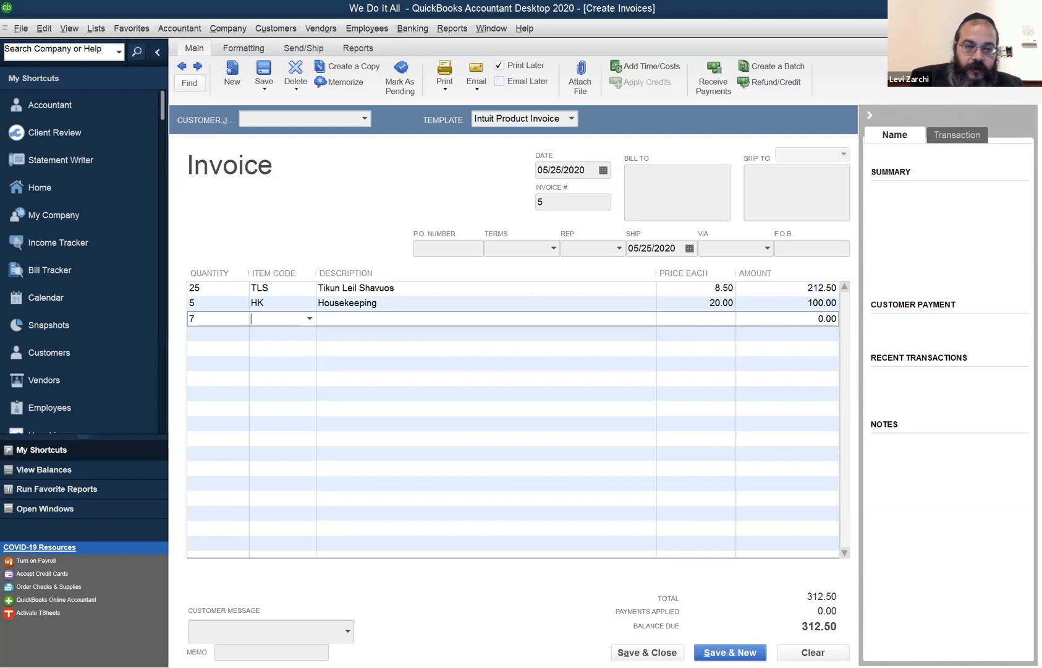
type("GC")
key("Tab")
key("Tab")
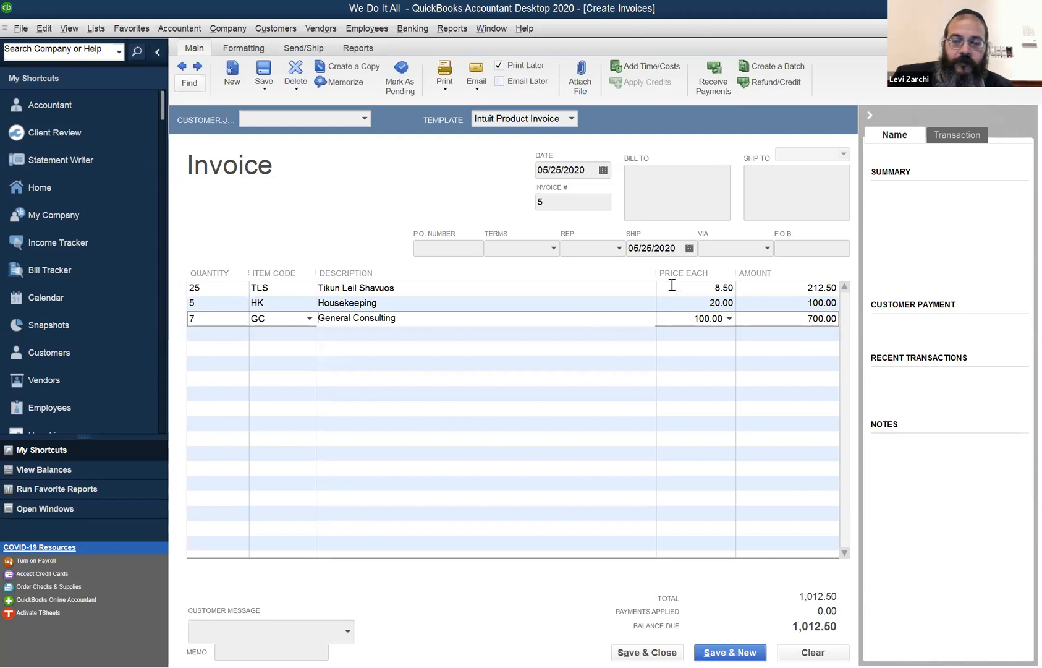
left_click(673, 318)
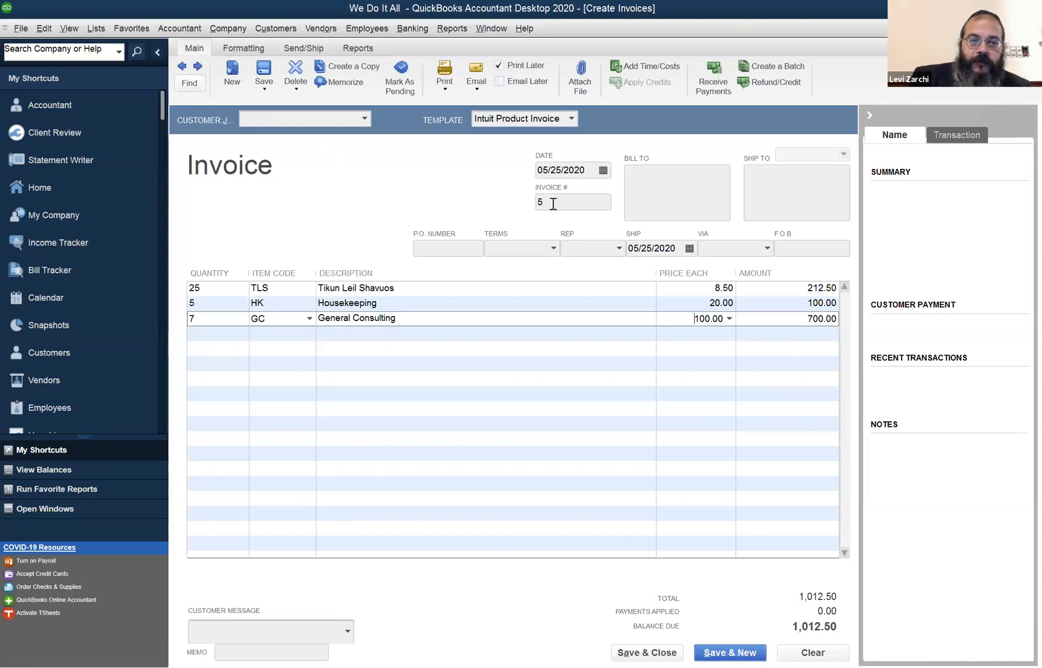
Enter the new customer's name on the invoice and start setting up a detailed customer record.
left_click(337, 121)
type("G")
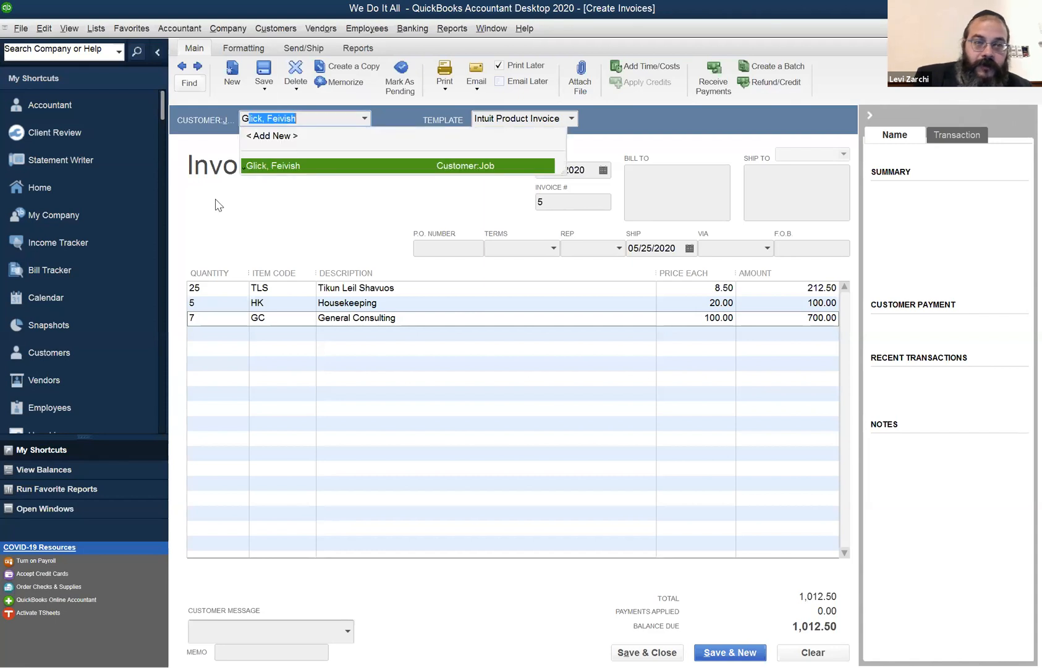
type("abbai,")
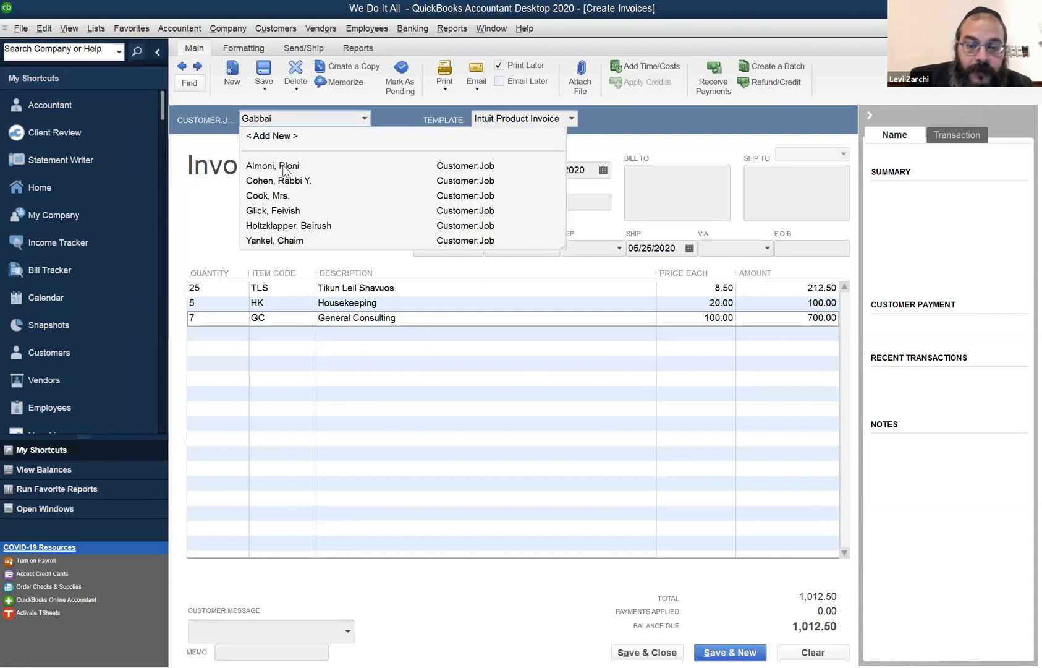
type(" Mr.")
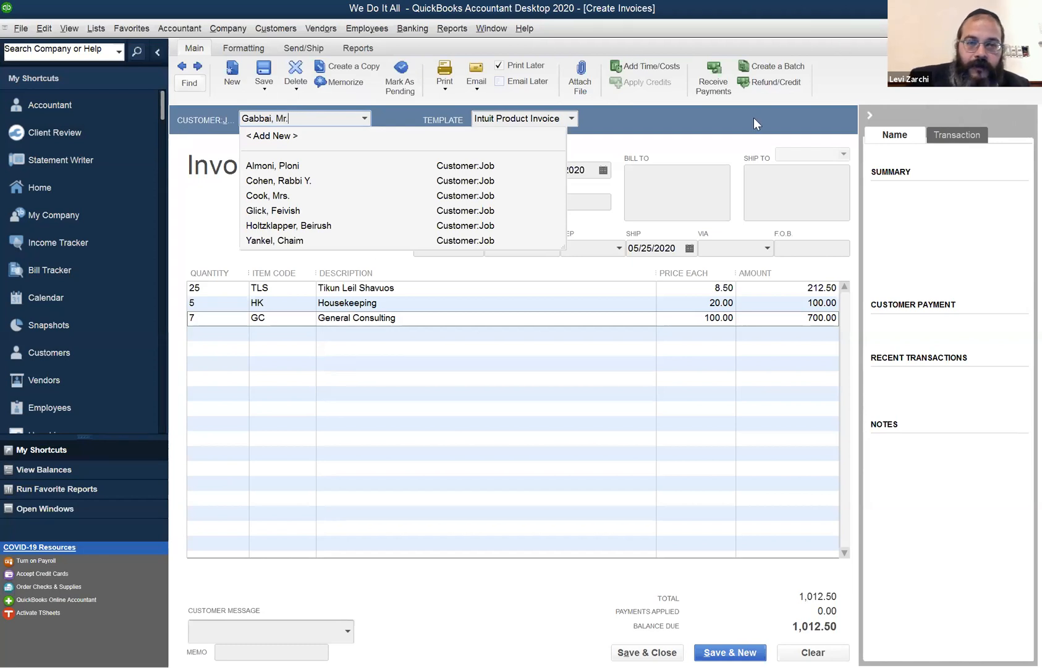
key("Tab")
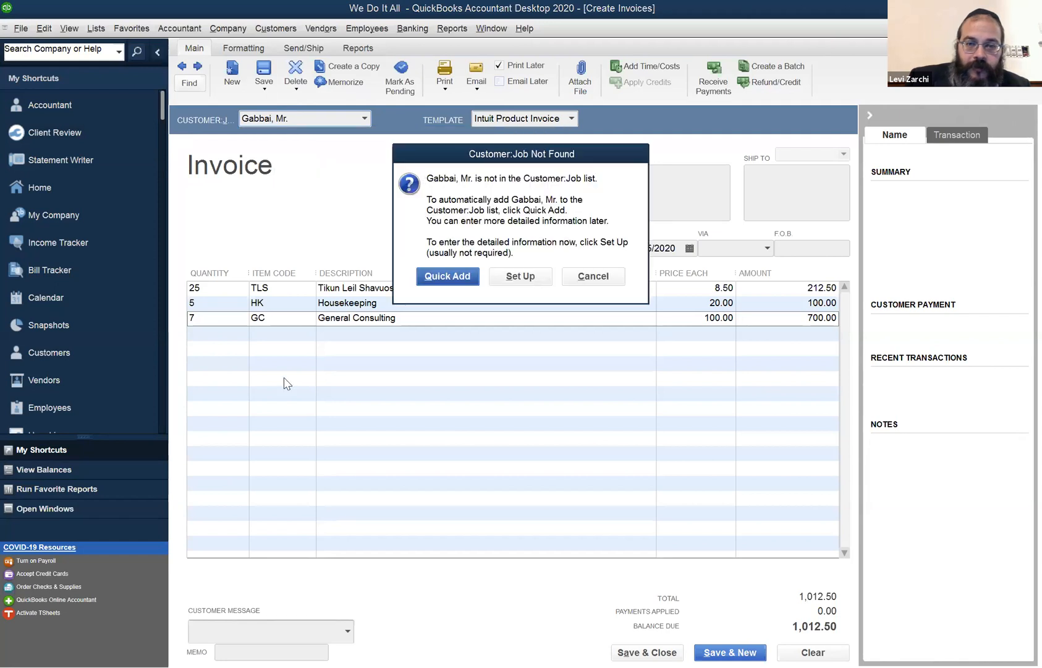
left_click(521, 277)
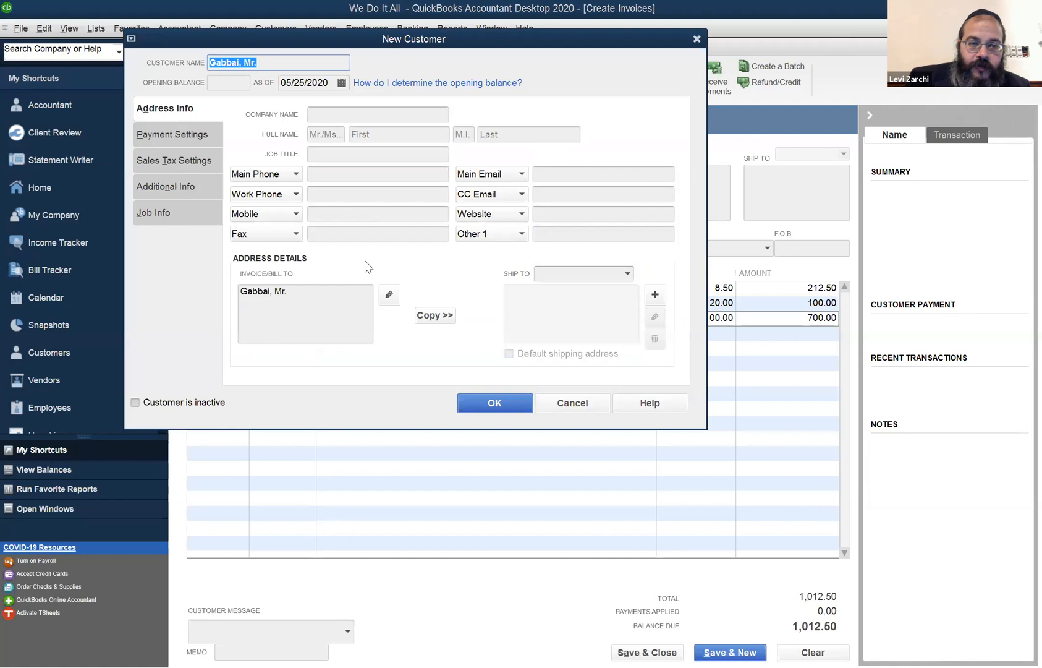
Add Shomrei Shabbos below the name in the new customer's billing address and save the customer.
left_click(306, 303)
key("Return")
type("S")
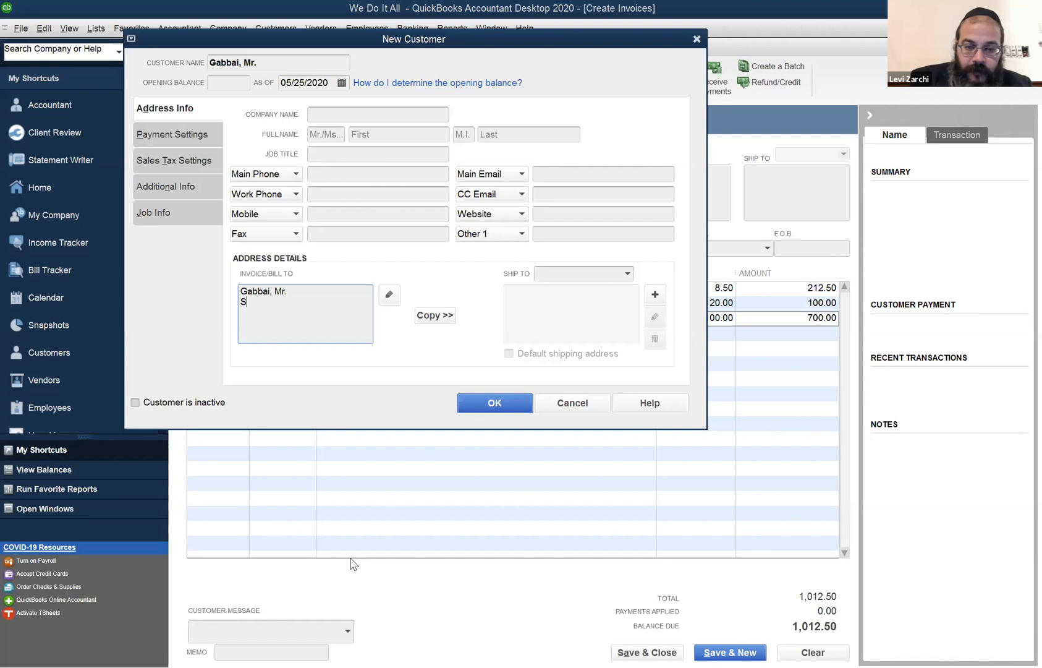
type("homrei Sh")
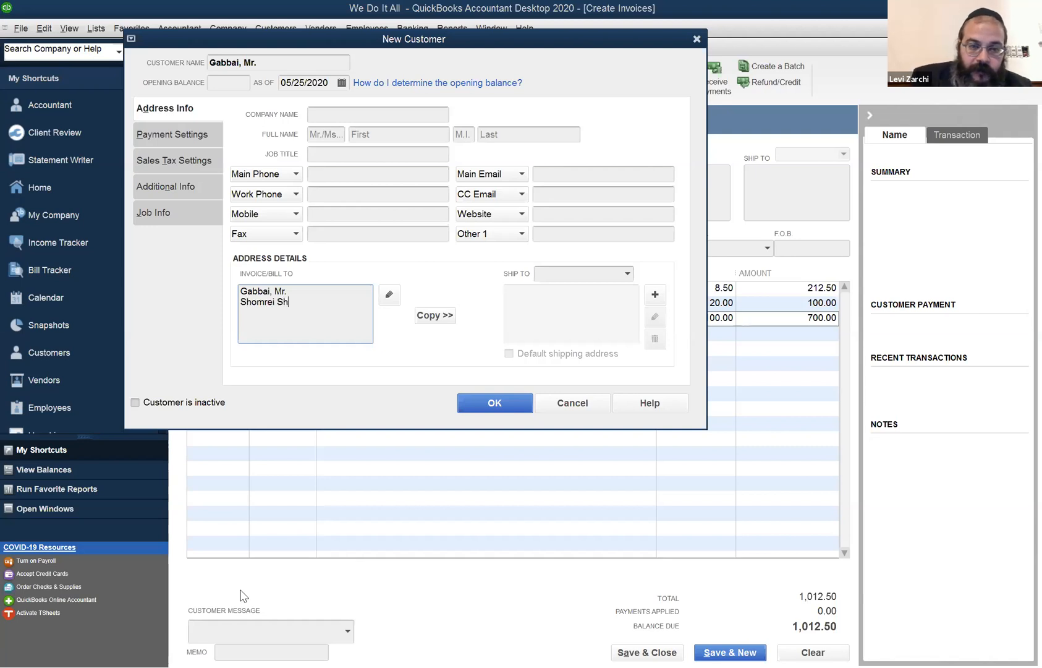
type("abbos")
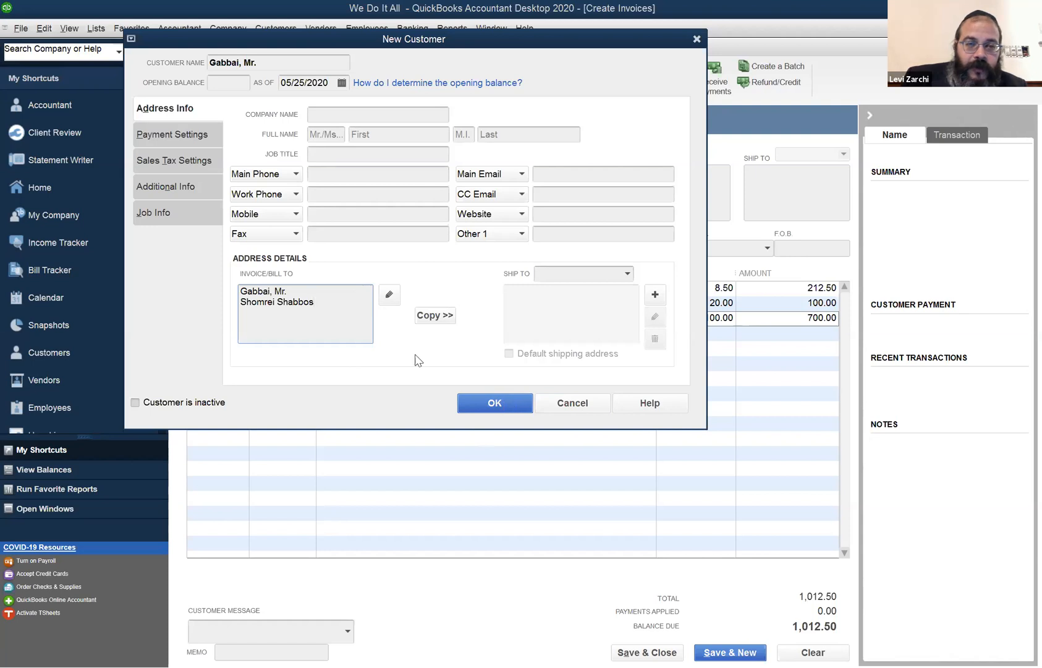
left_click(511, 401)
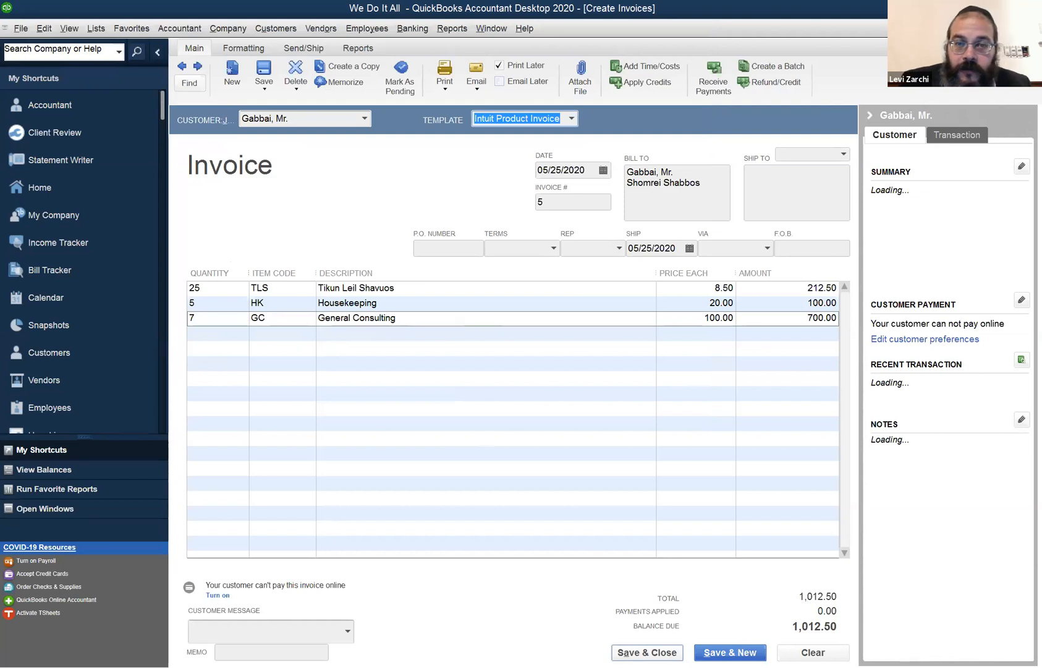
Look over the available invoice templates, and check the current availability of the TLS item.
left_click(574, 120)
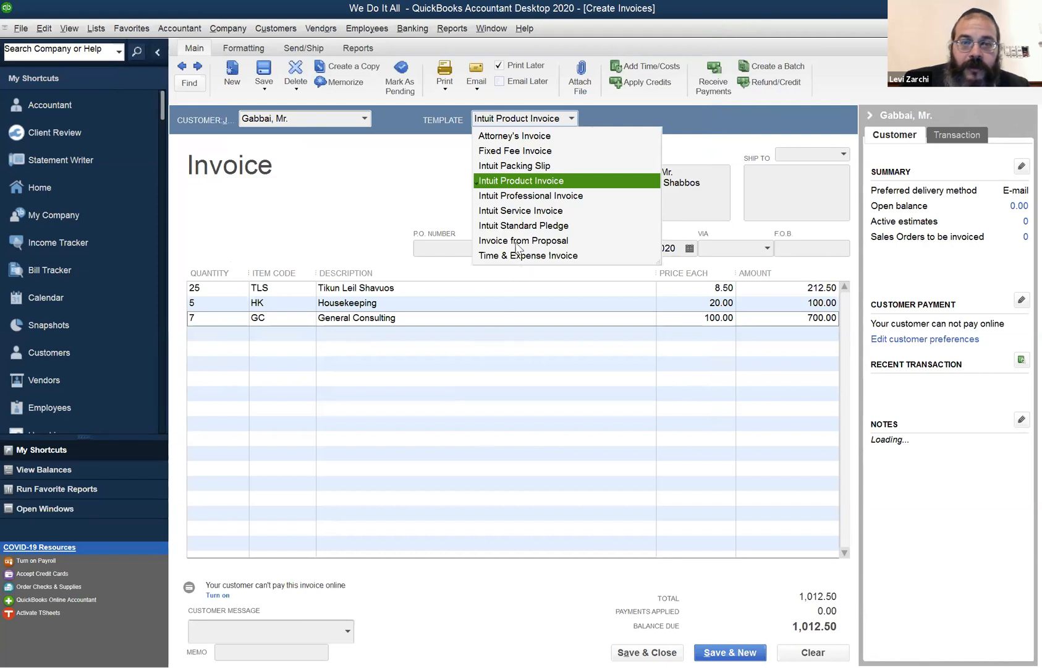
left_click(531, 633)
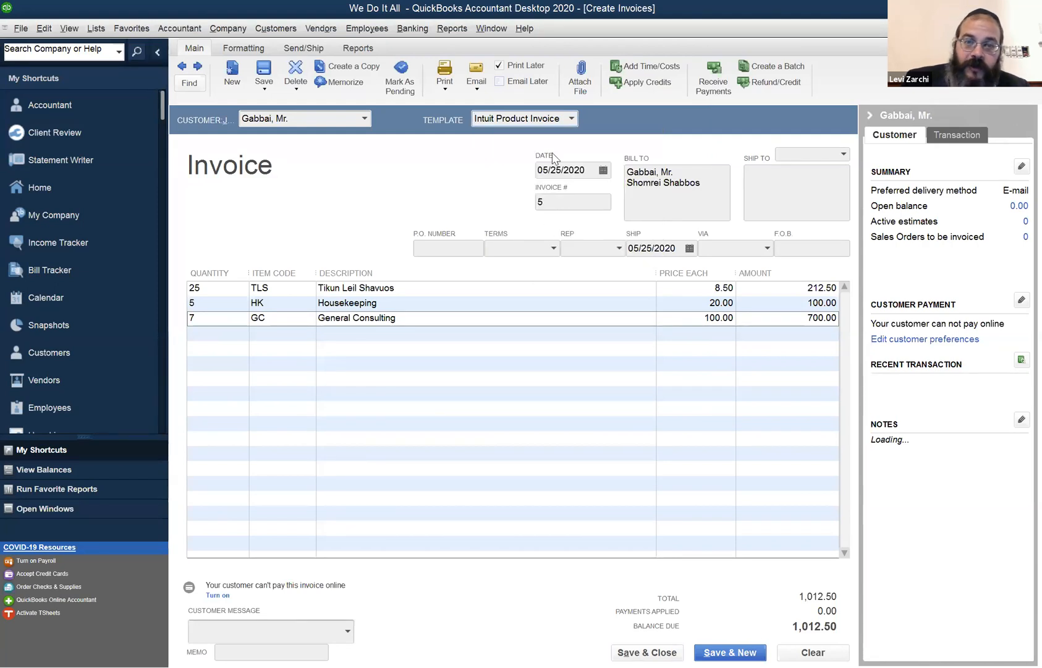
left_click(287, 288)
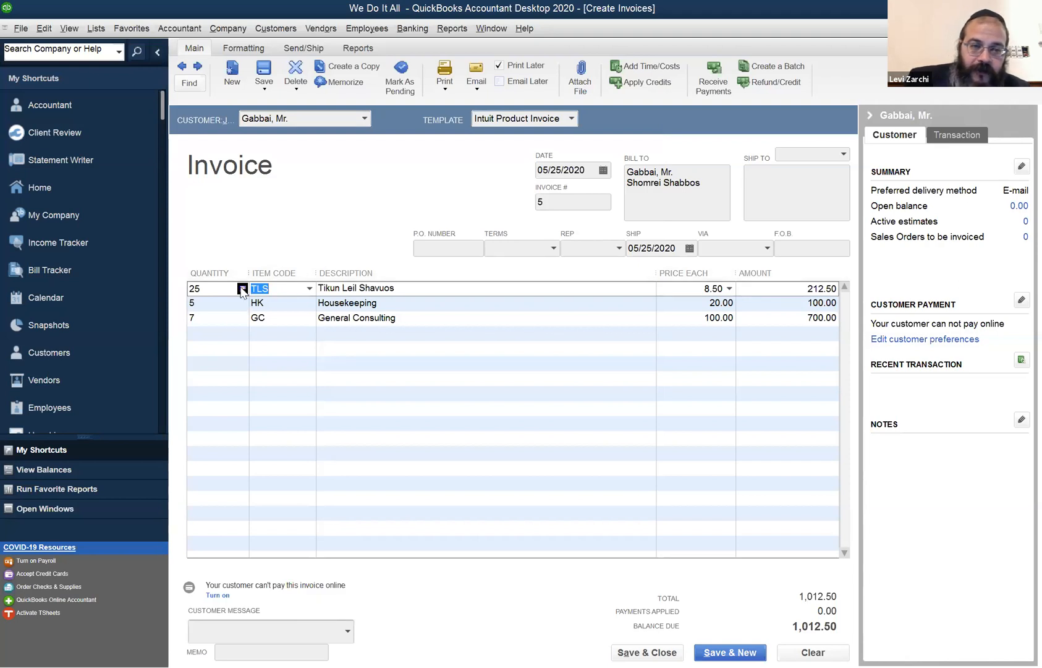
left_click(241, 289)
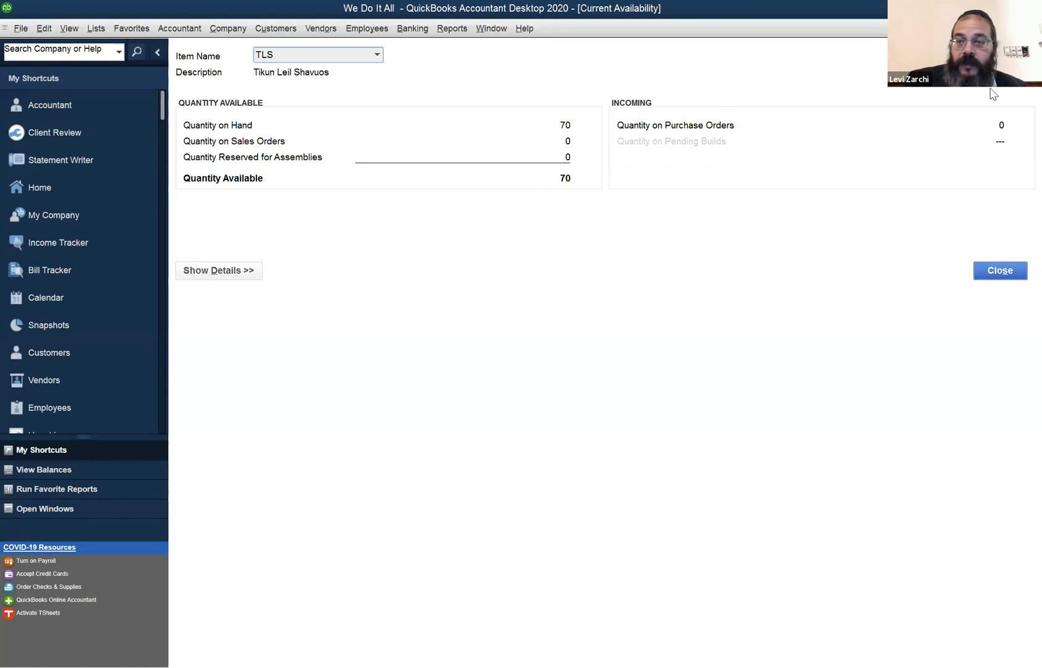
left_click(1000, 270)
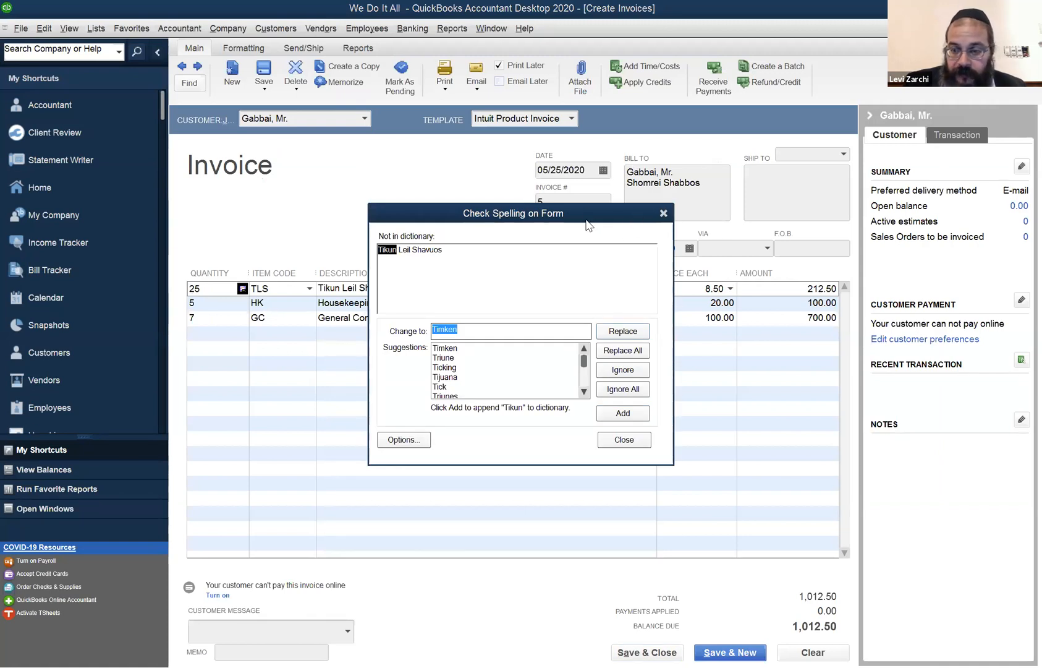
Save the invoice, closing the spelling check without replacing any words.
left_click_drag(586, 207, 668, 89)
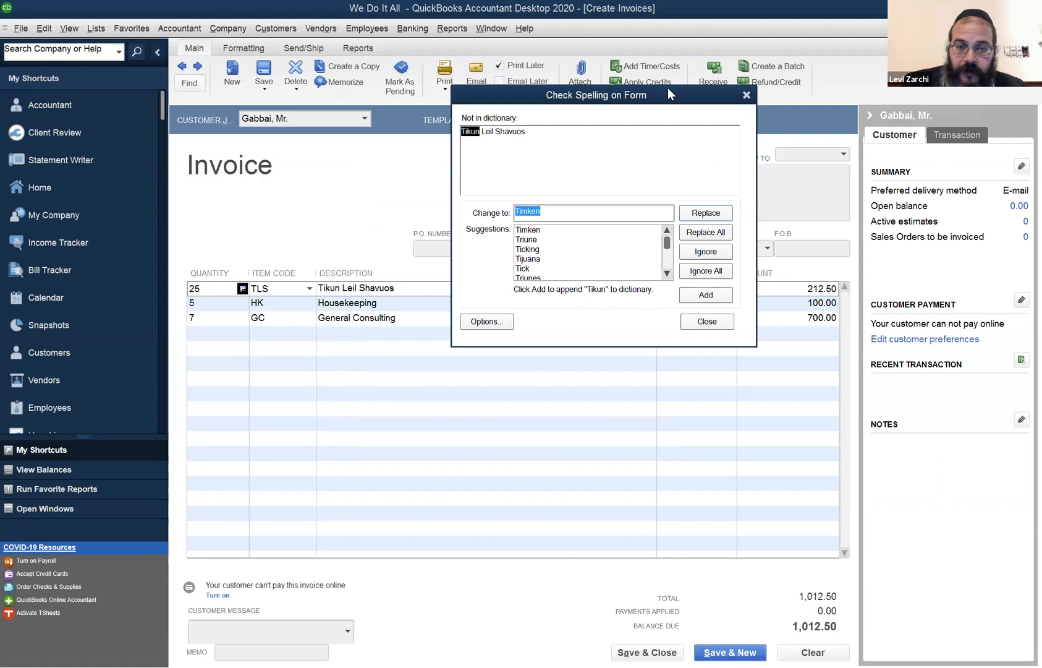
left_click(705, 318)
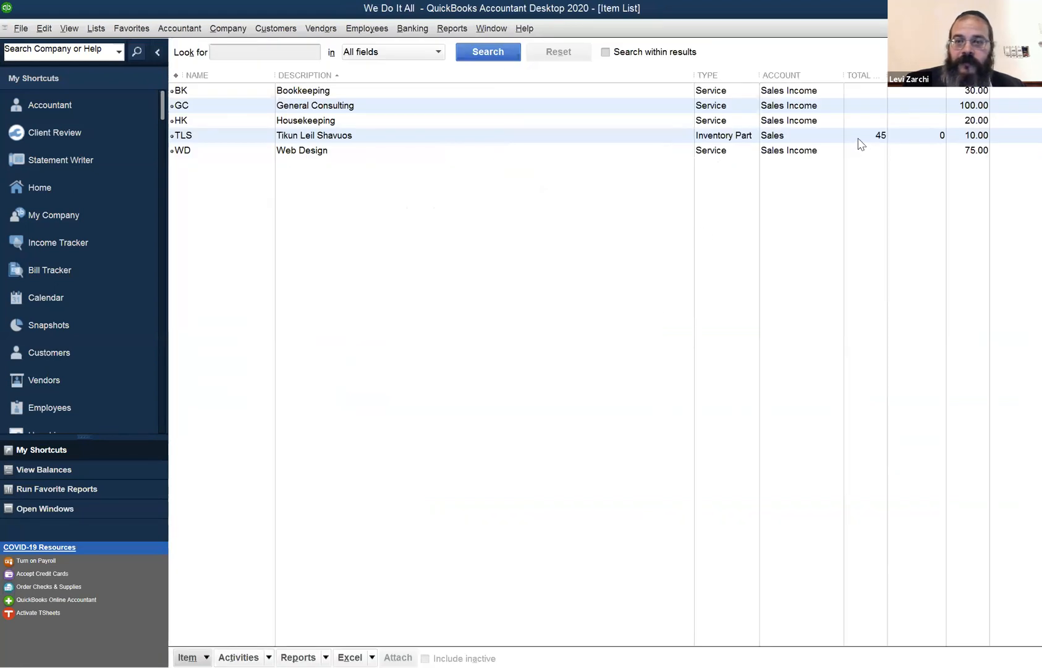
Check the TLS item's quantity in the Item List, and view the Profit & Loss report.
left_click(860, 141)
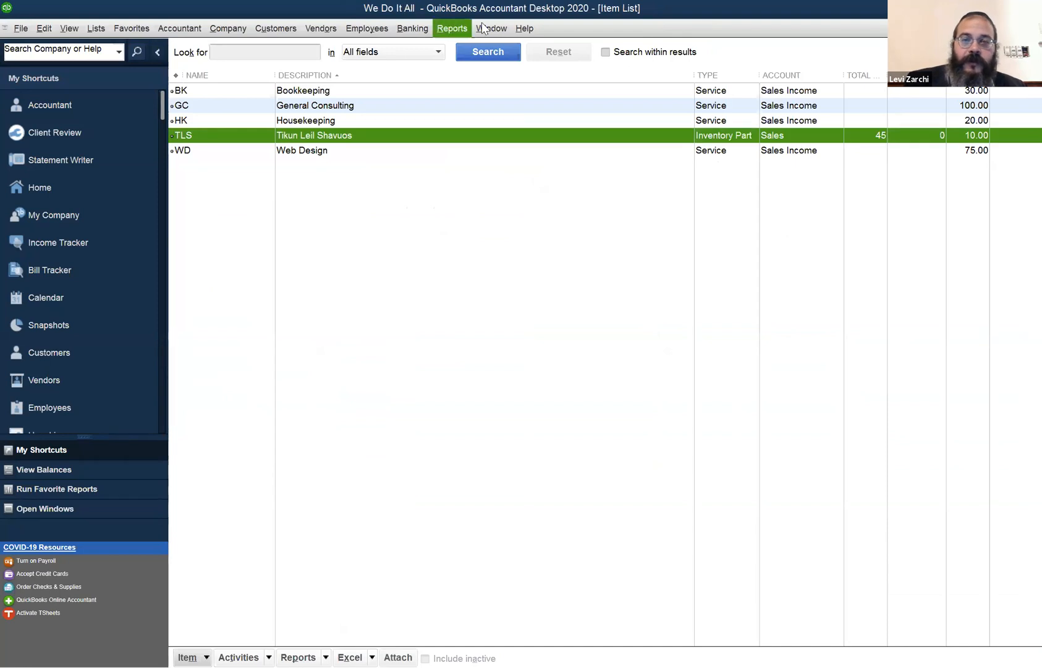
left_click(484, 28)
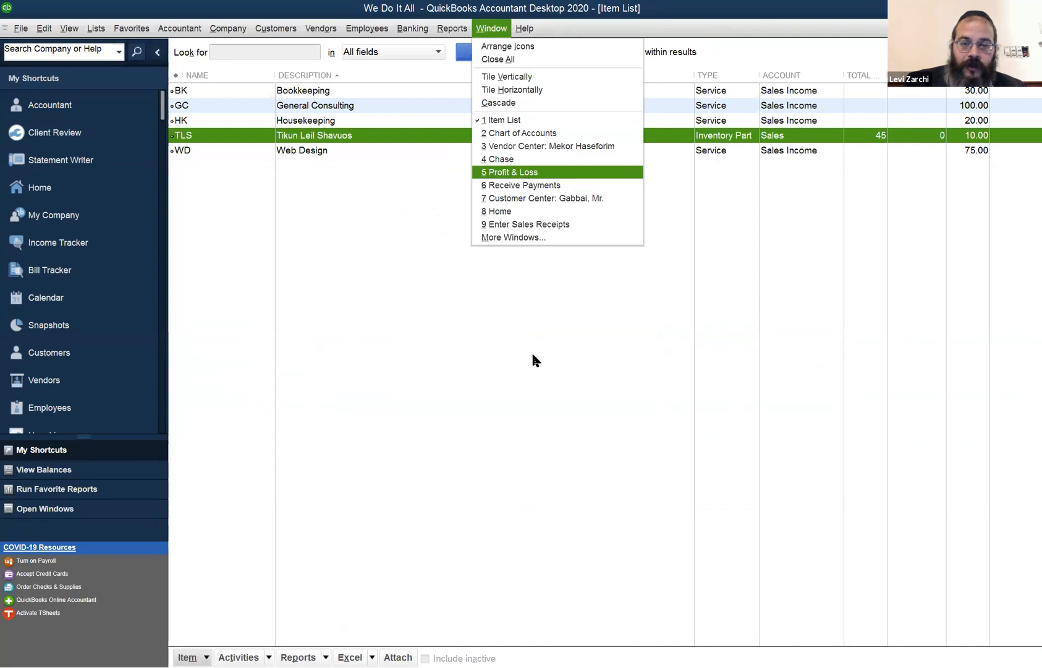
key("Return")
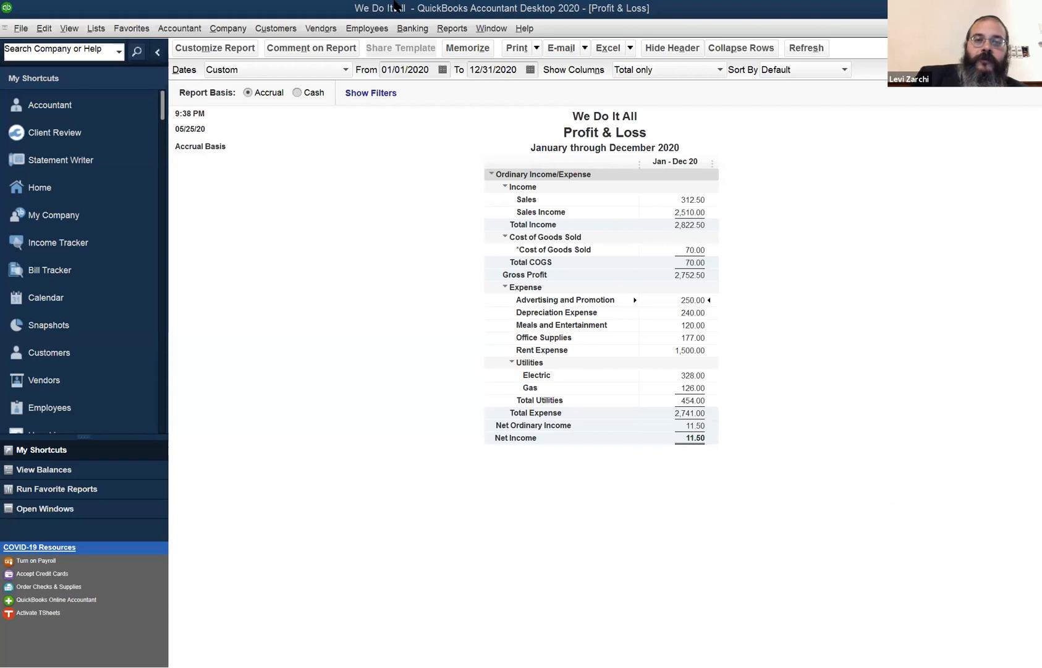
Look through the complete list of open windows, including Enter Sales Receipts, and cancel the window selection.
left_click(494, 32)
left_click(520, 187)
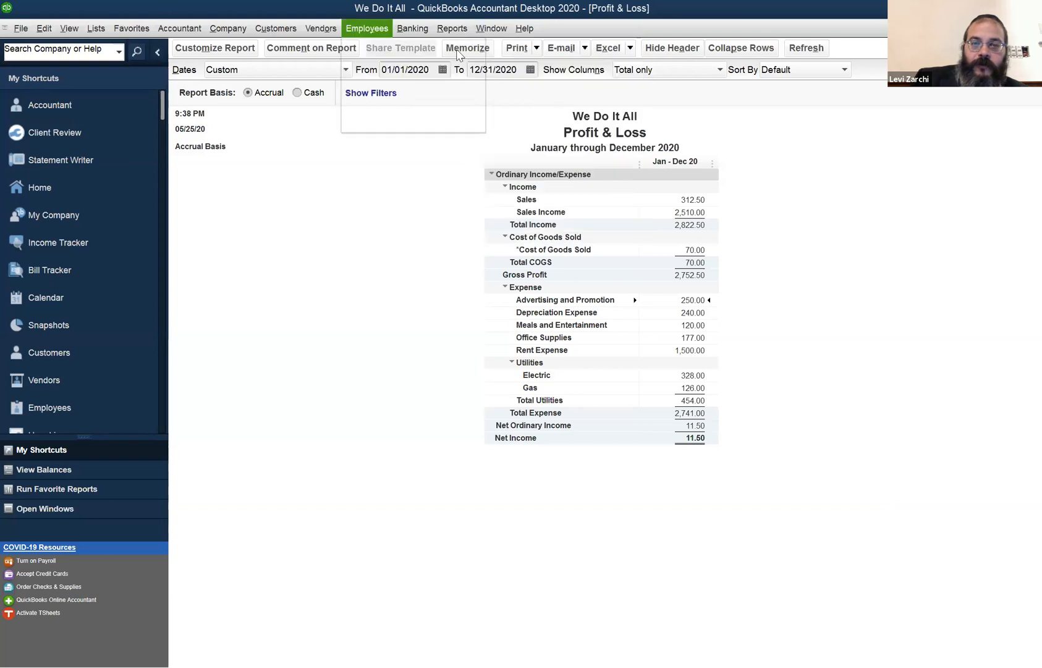
mouse_move(463, 31)
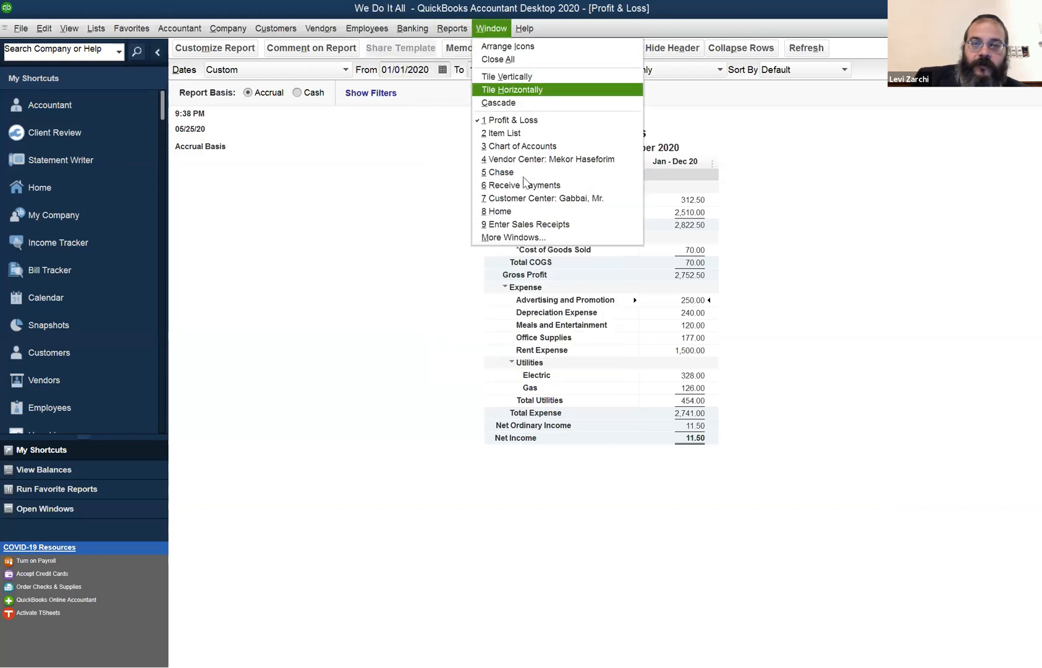
left_click(558, 239)
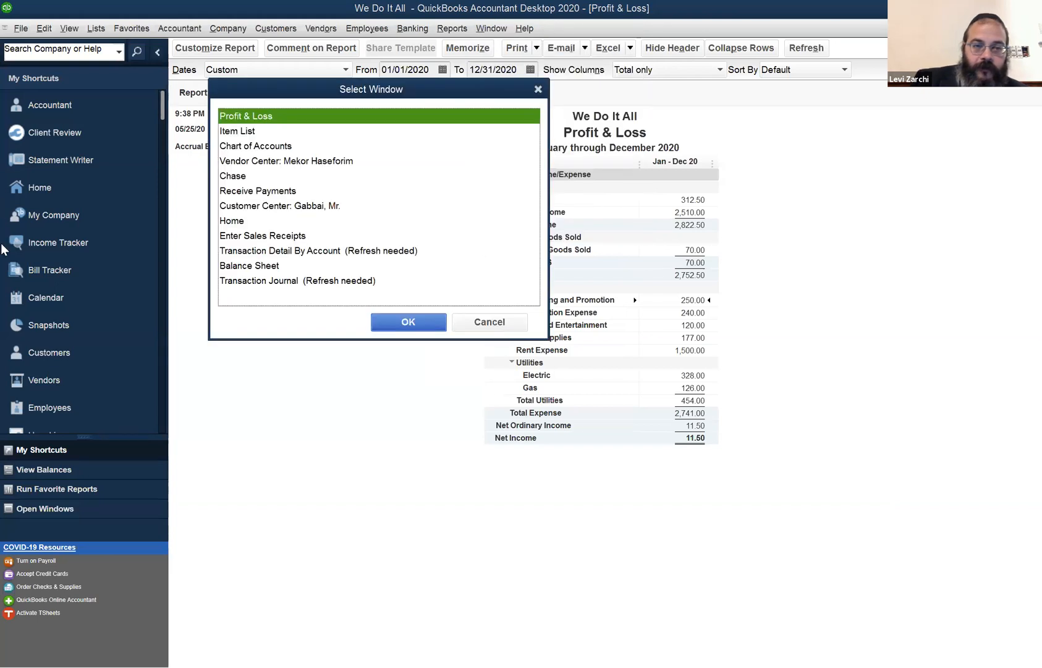
left_click(310, 235)
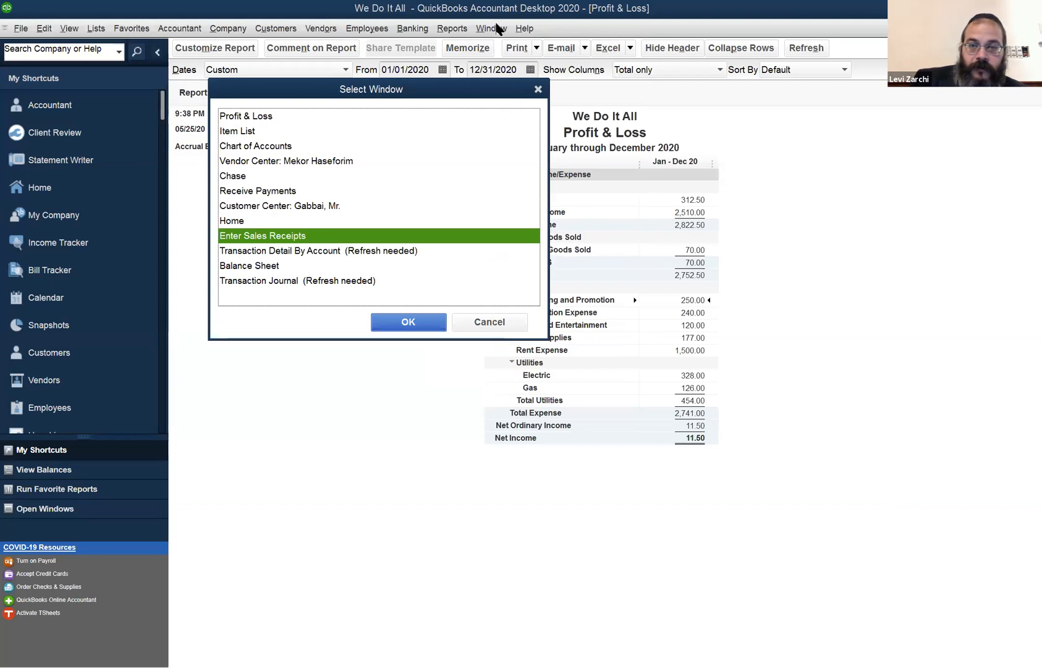
left_click(468, 320)
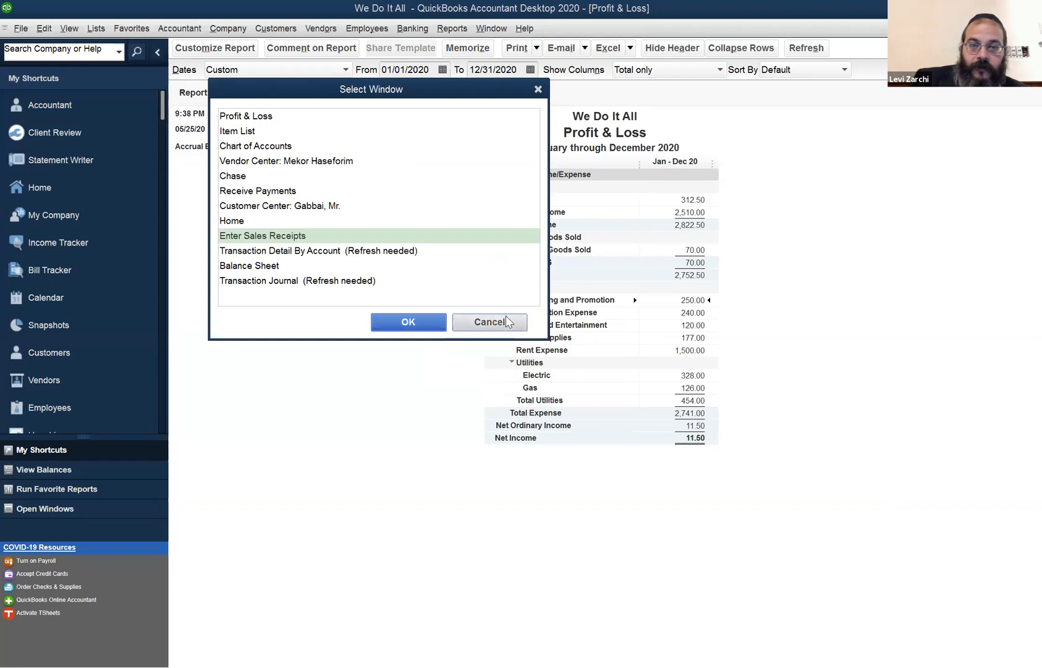
Close all open windows, cancel the closing at the Profit & Loss report's memorize question, and check which windows remain open.
left_click(500, 30)
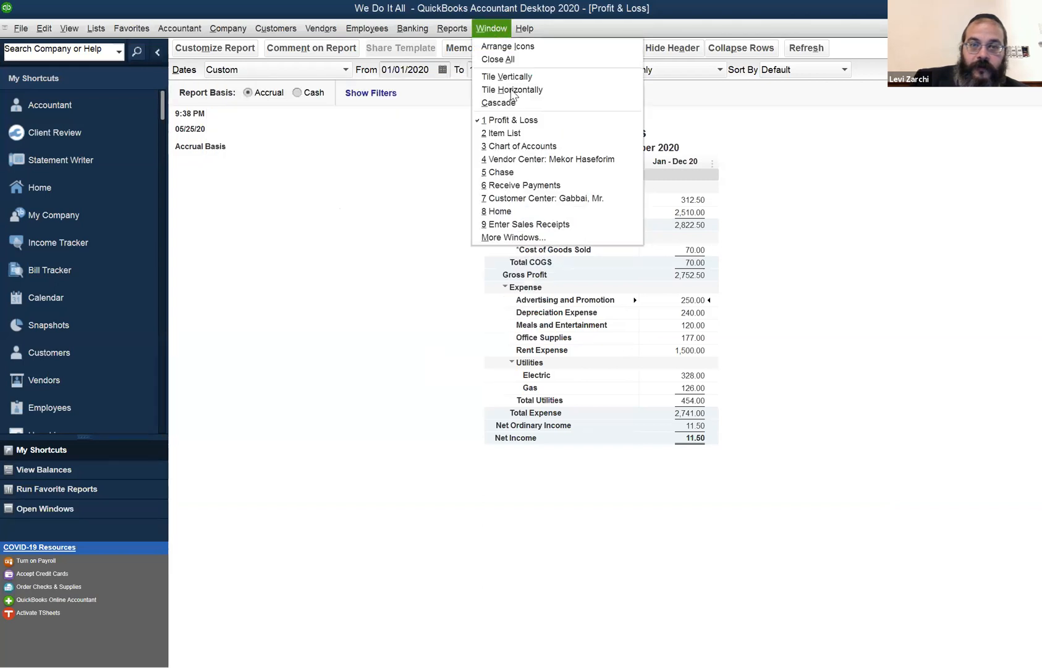
left_click(502, 61)
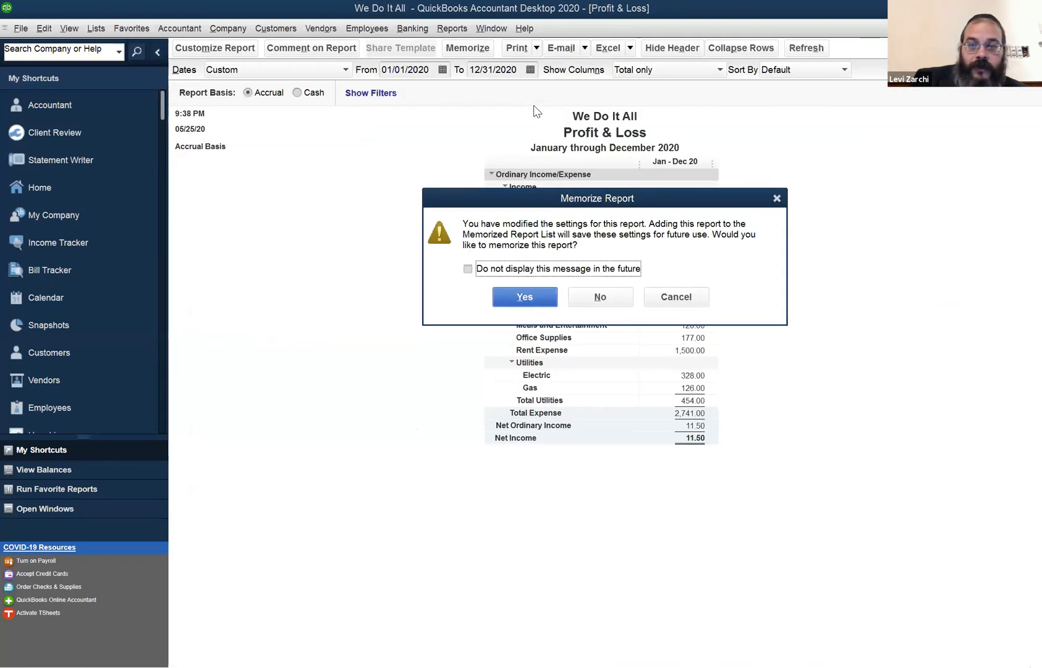
left_click(615, 295)
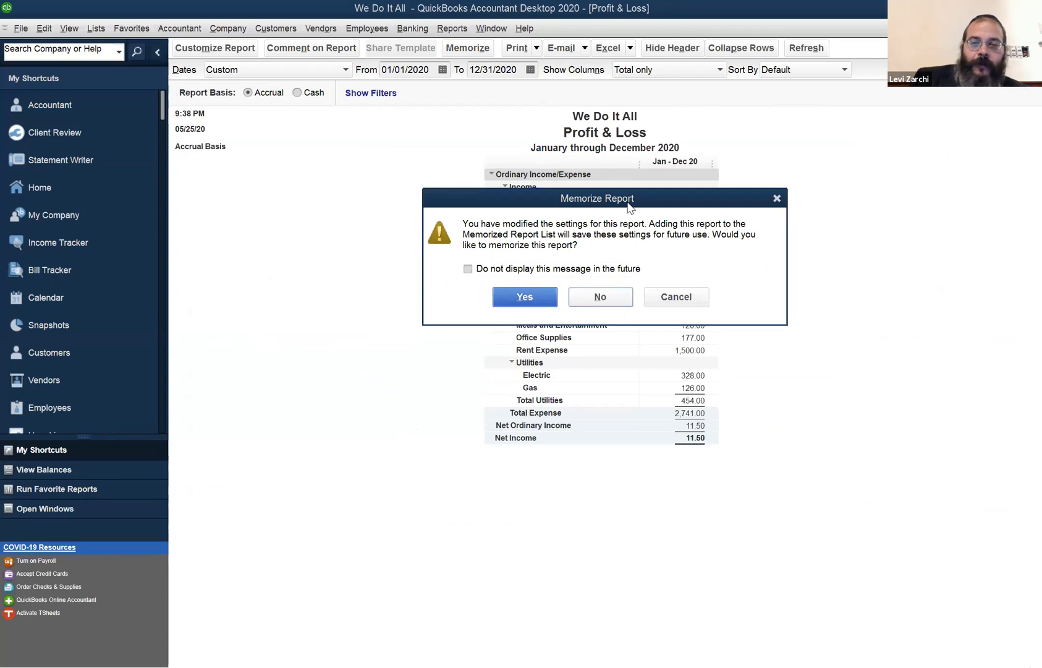
left_click(699, 298)
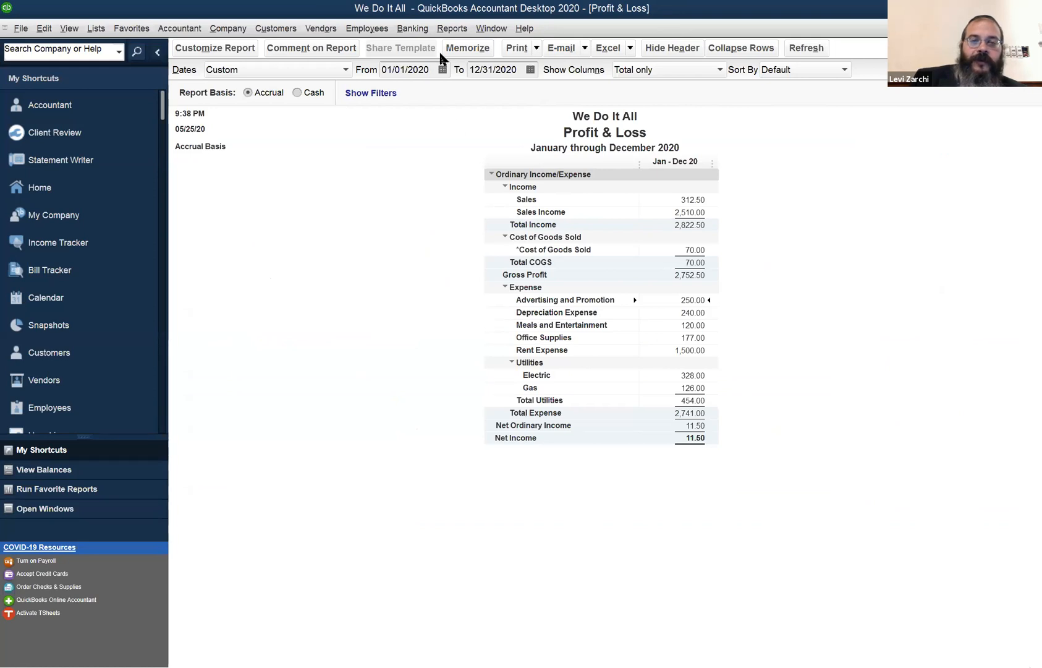
left_click(482, 28)
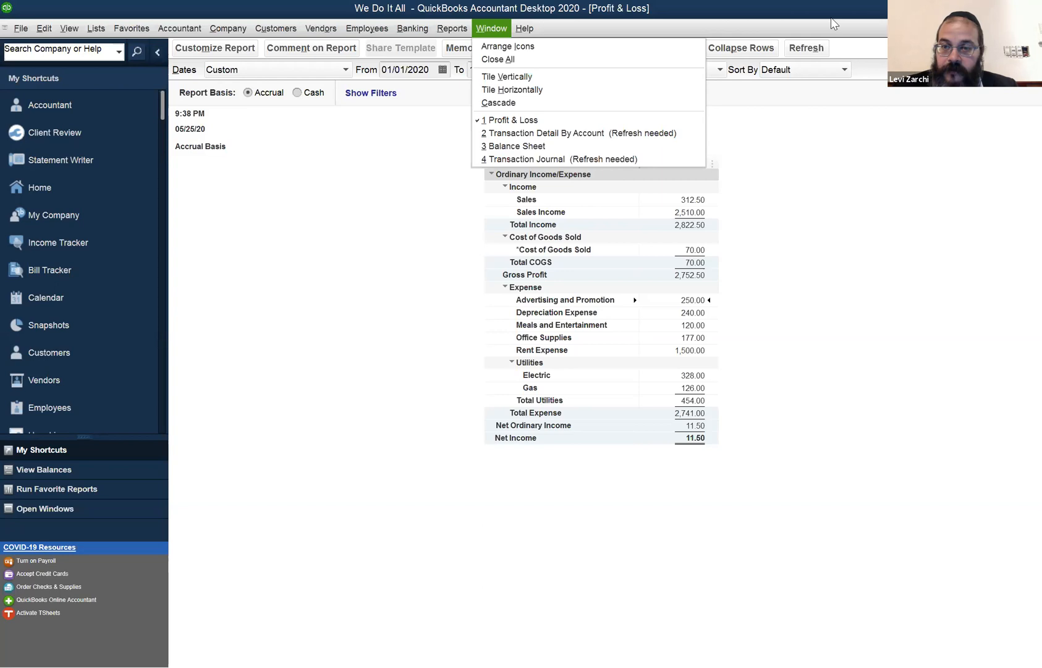
left_click(890, 116)
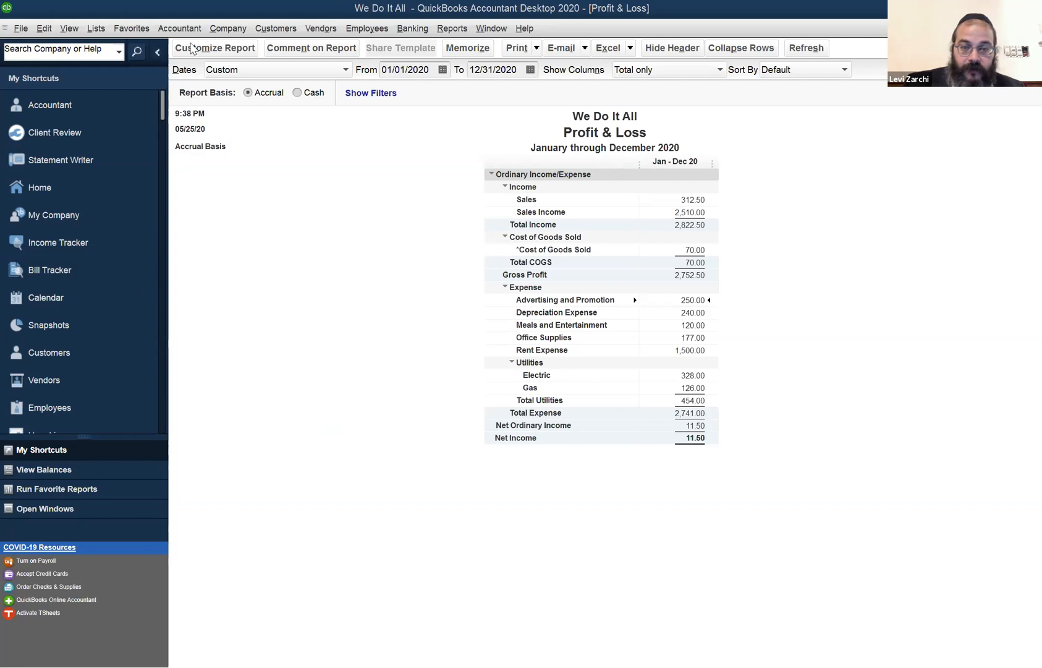
Switch to the QuickBooks class syllabus in Google Docs and go from Chapter 3 back to the beginning of Chapter 1.
key("alt+Tab")
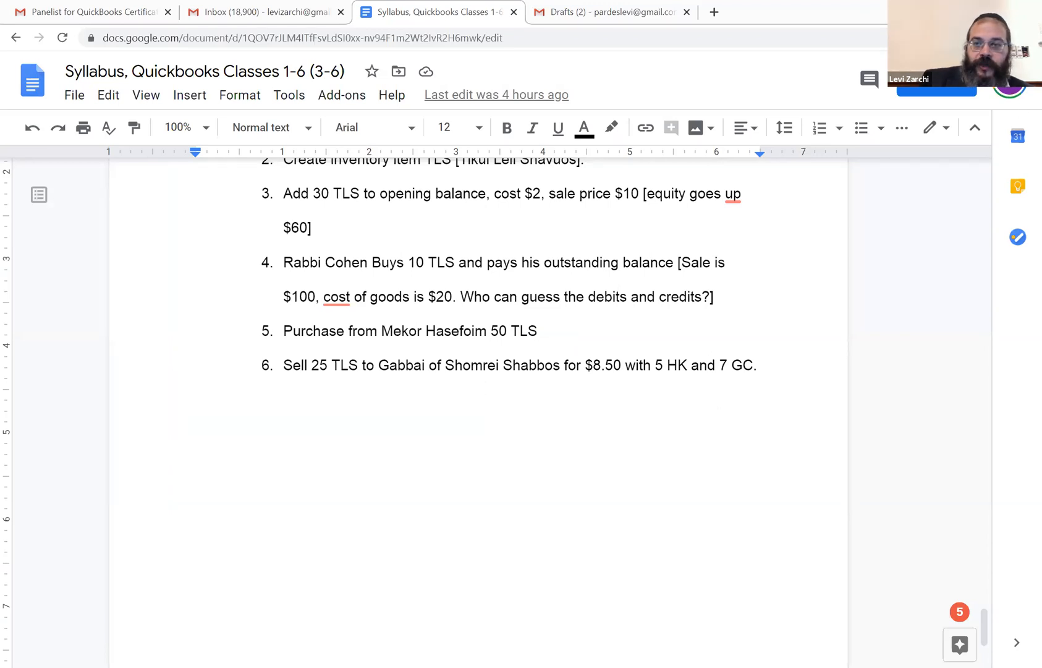
left_click(688, 296)
scroll(668, 291, "up", 3)
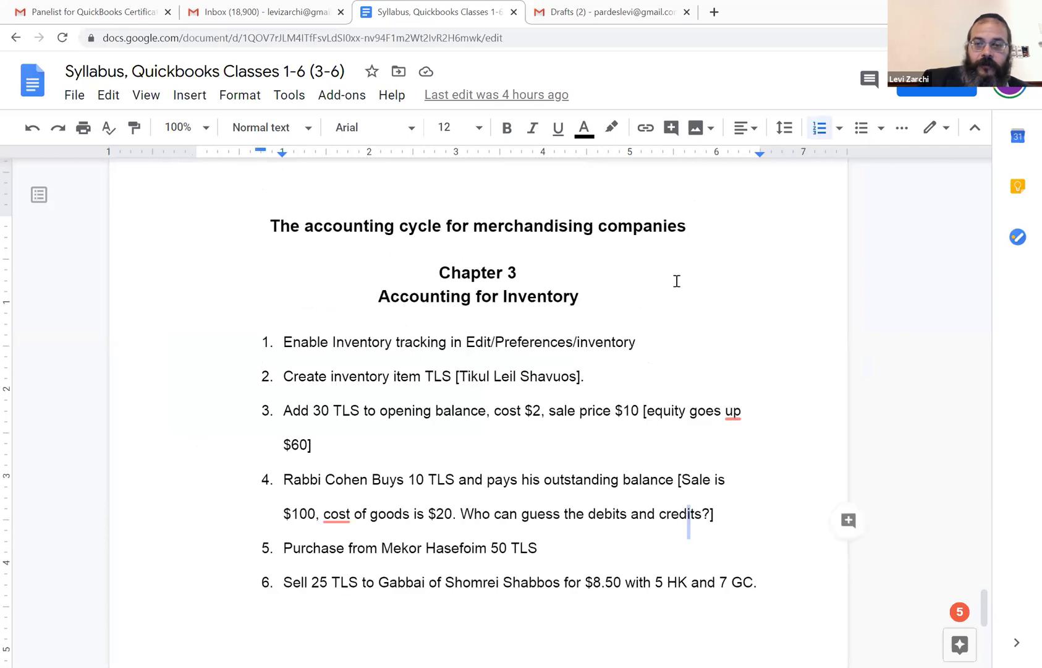
scroll(674, 281, "up", 20)
scroll(997, 439, "up", 10)
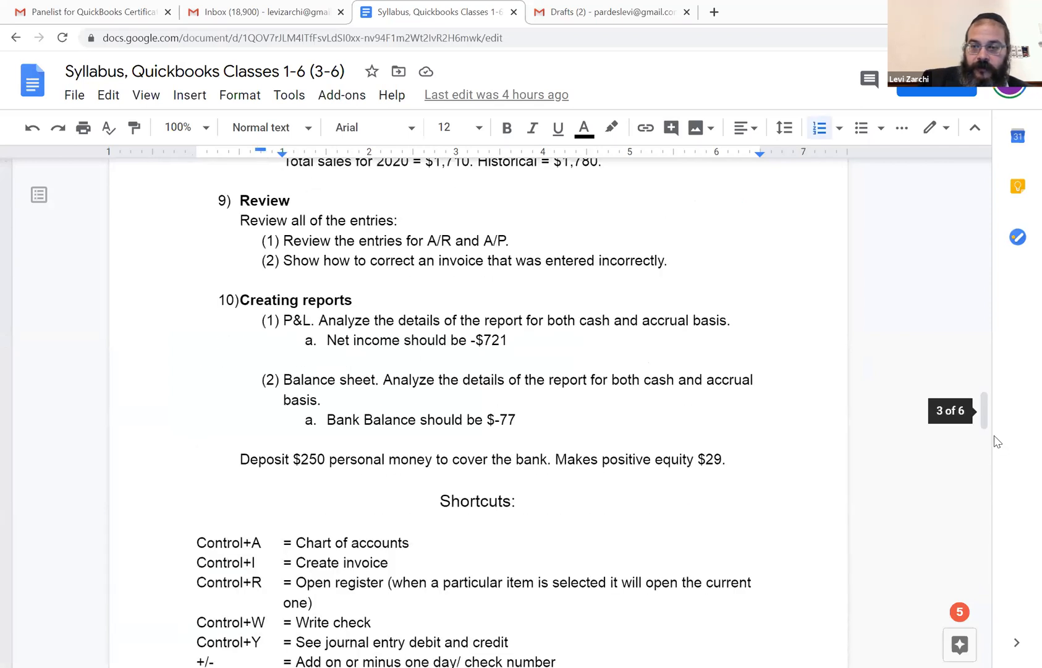
scroll(616, 271, "up", 5)
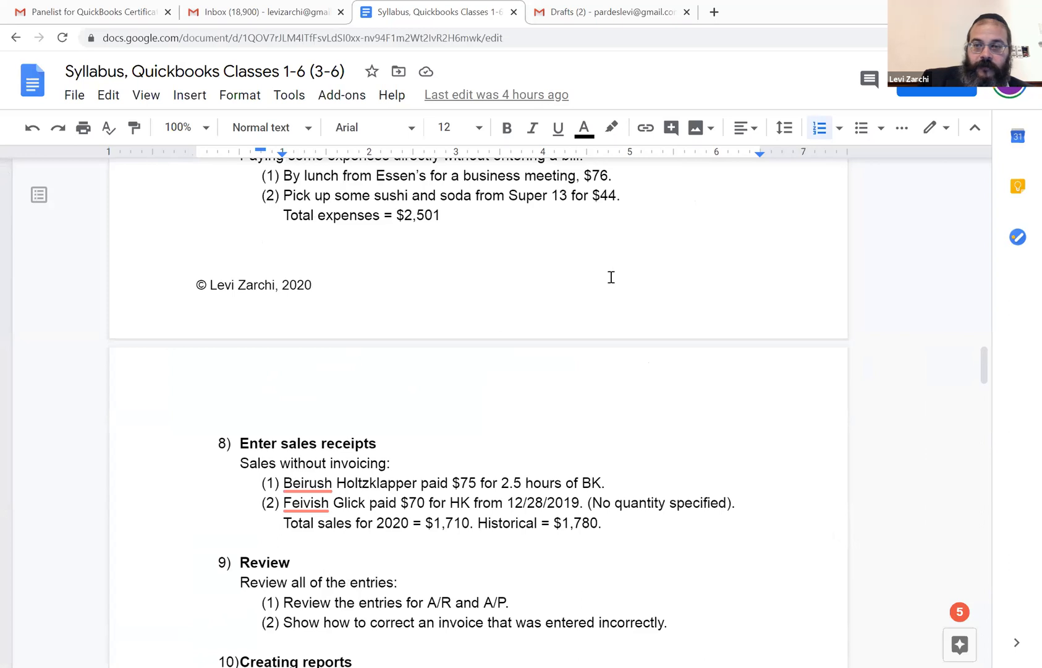
scroll(612, 273, "up", 20)
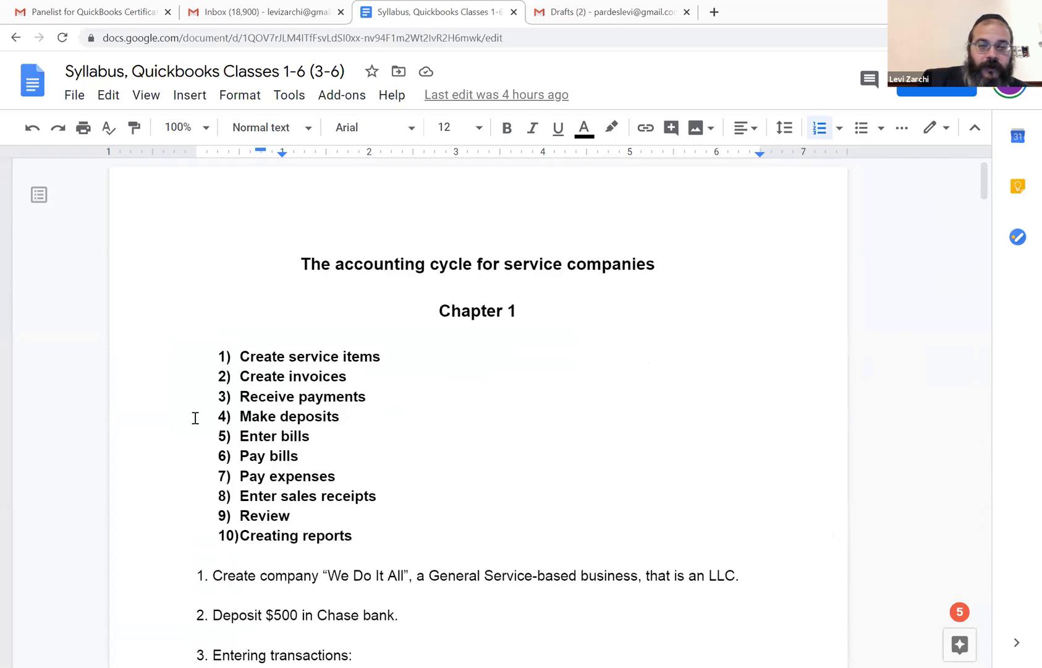
Review the syllabus's Chapter 1 outline, the company setup and bank deposit tasks, and the section on creating service items.
scroll(192, 411, "down", 2)
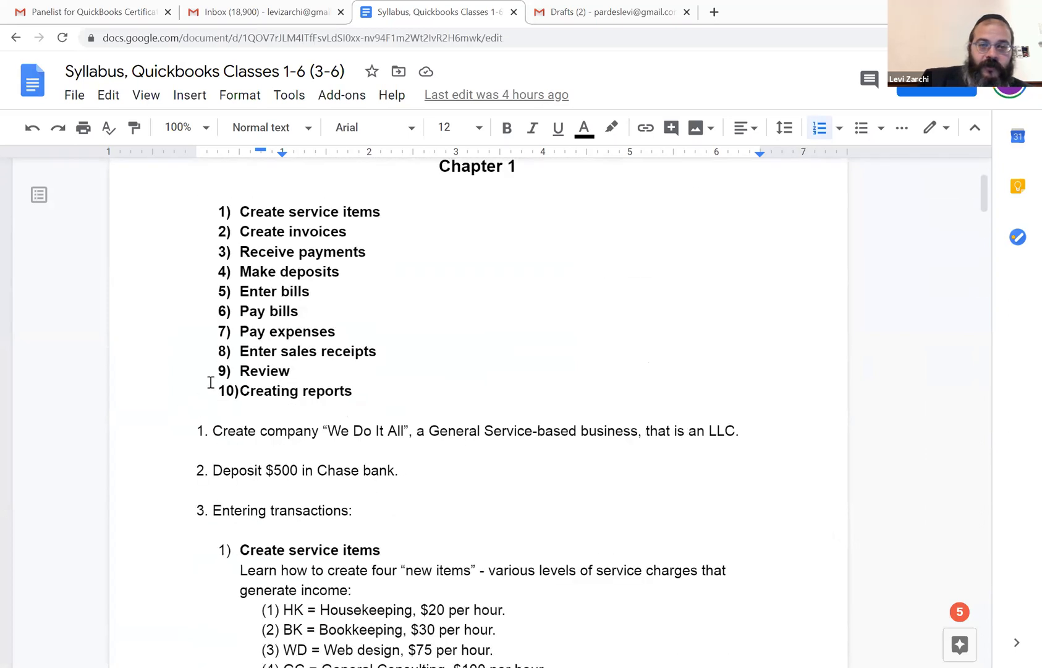
scroll(241, 368, "up", 2)
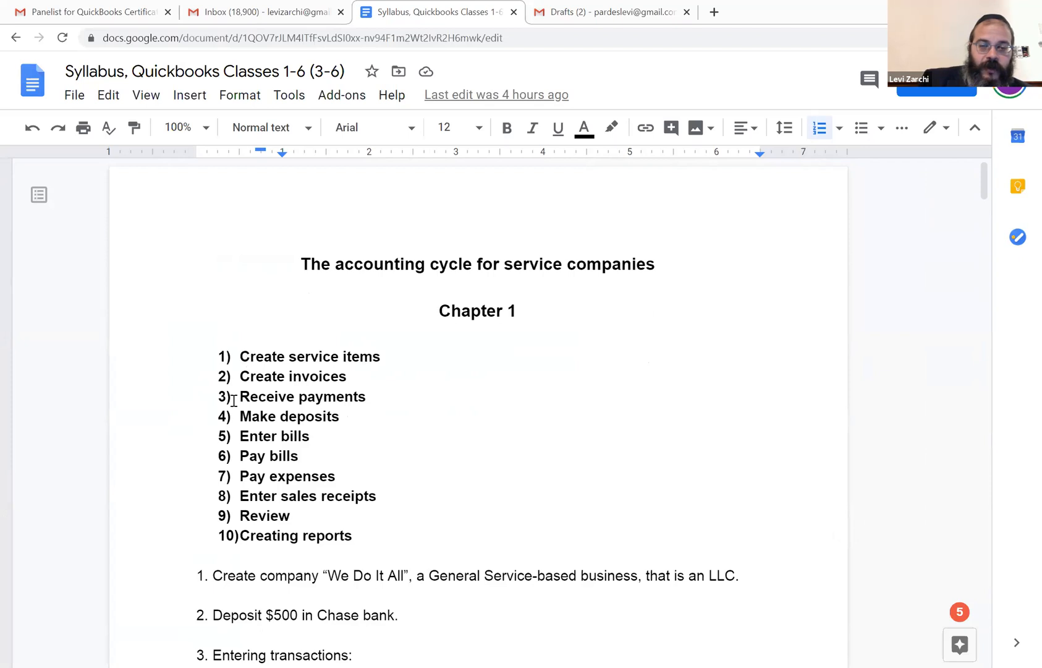
scroll(246, 449, "down", 3)
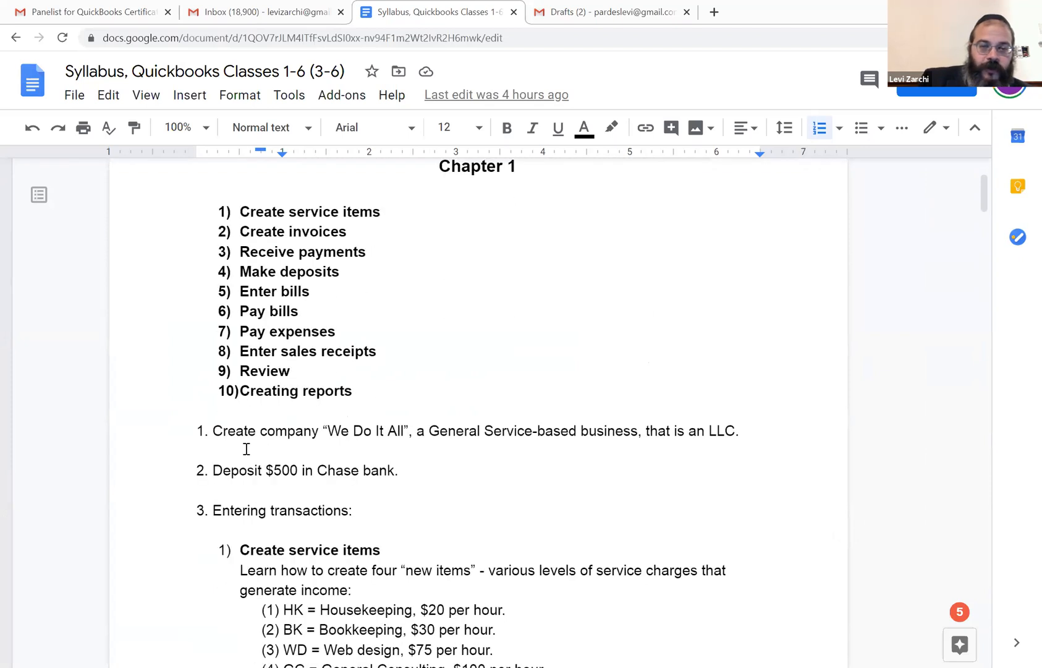
left_click(246, 449)
scroll(246, 449, "down", 3)
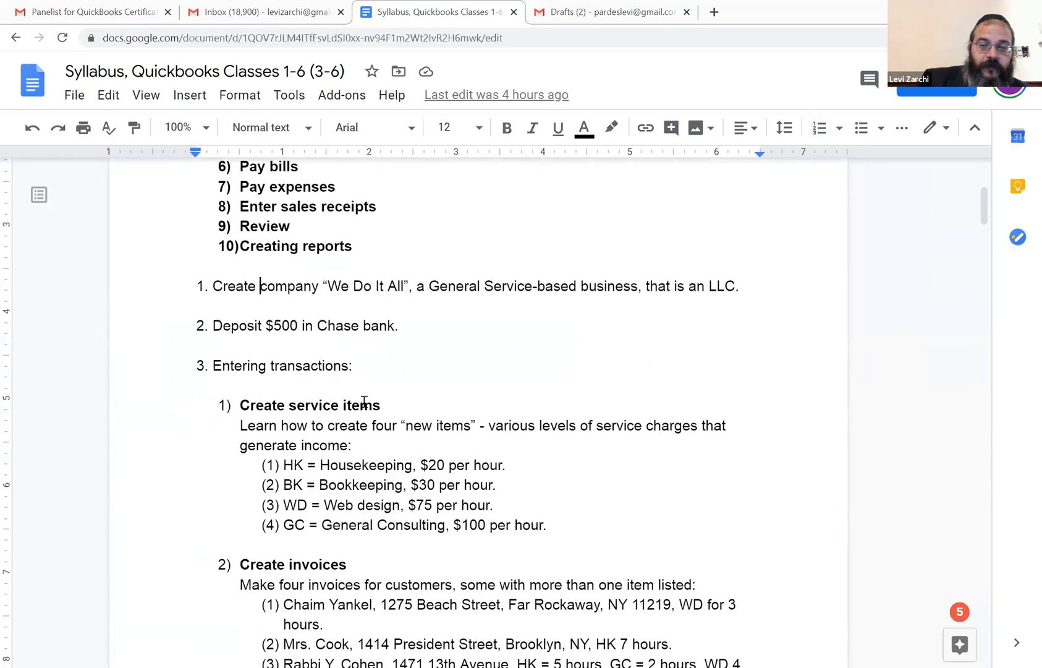
left_click(689, 287)
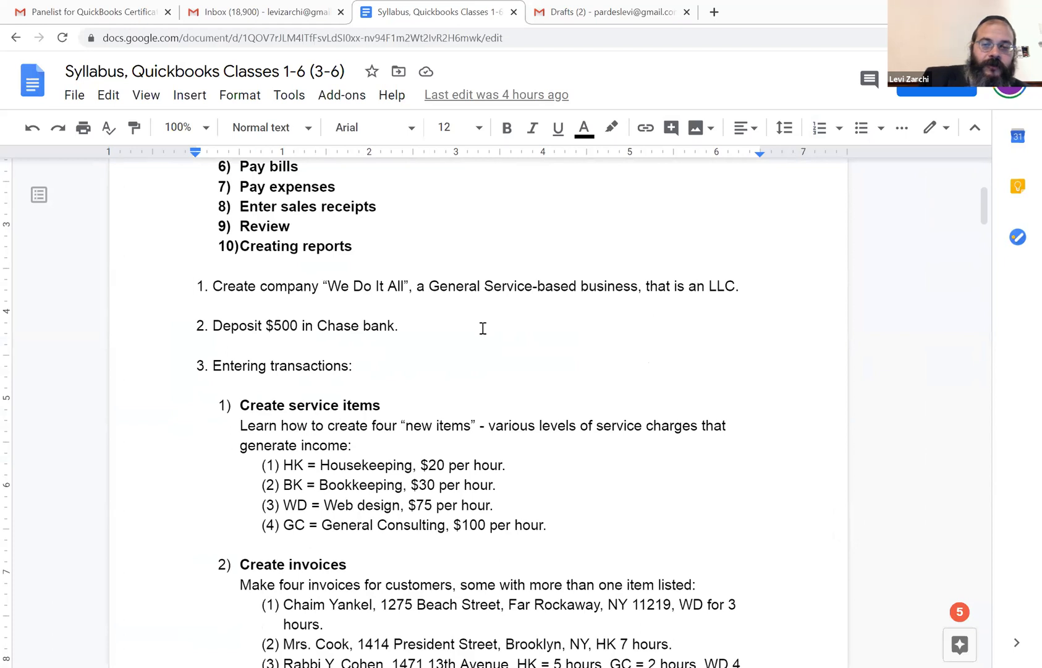
scroll(348, 357, "down", 1)
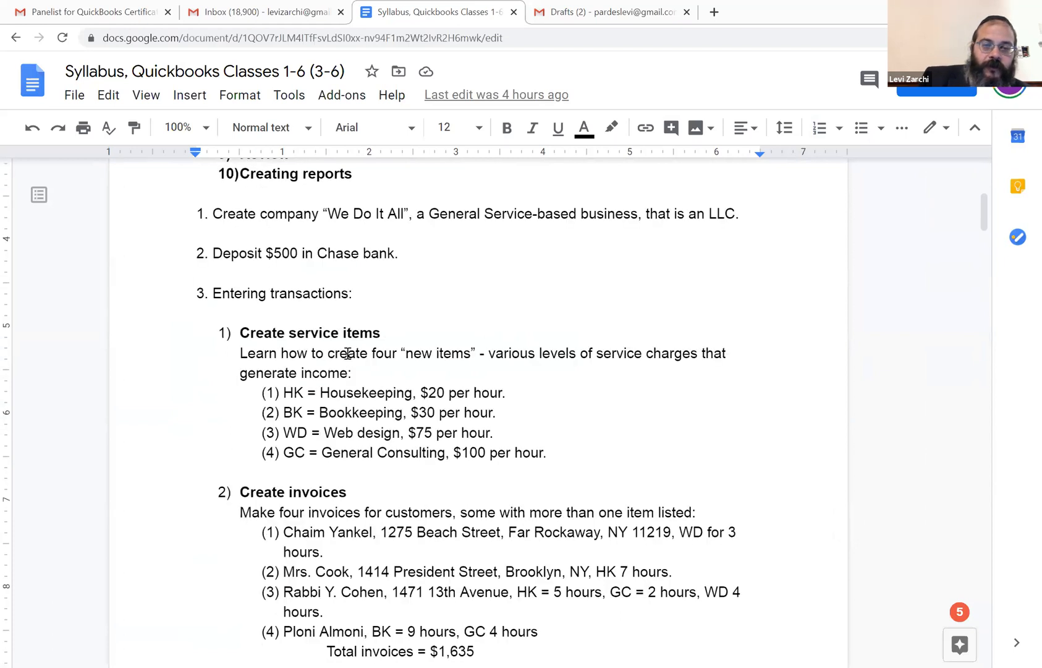
left_click_drag(335, 352, 340, 350)
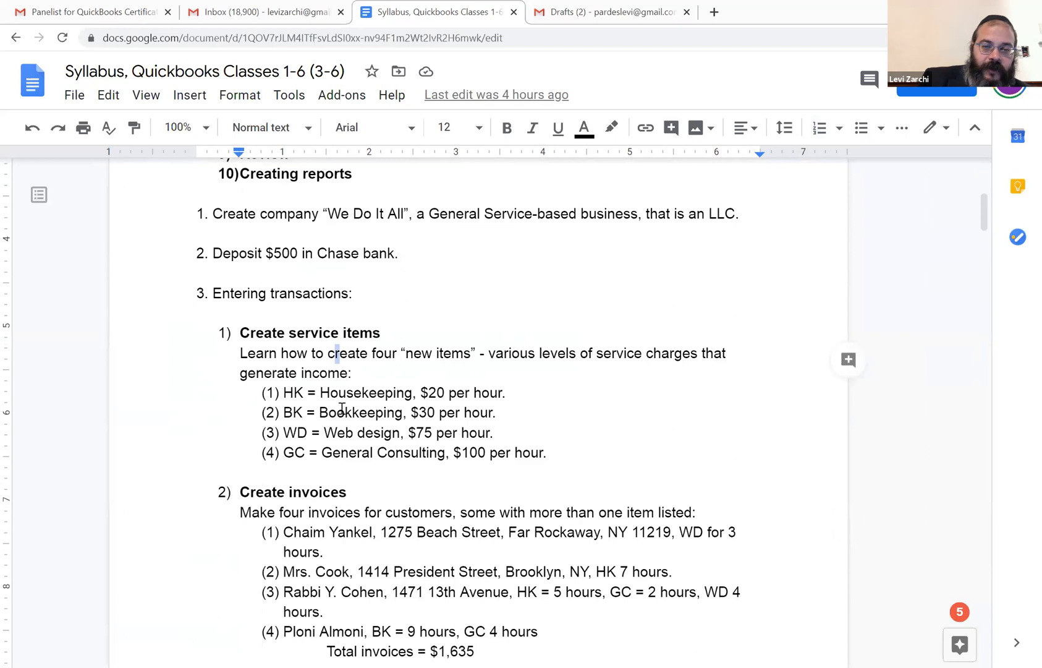
scroll(338, 394, "down", 1)
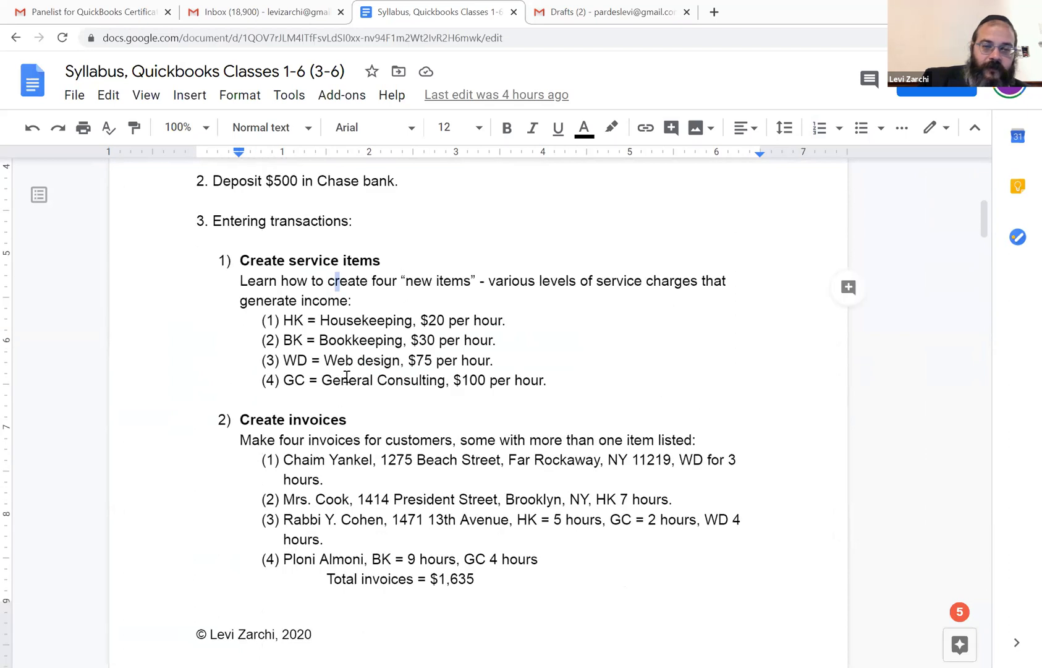
left_click(369, 327)
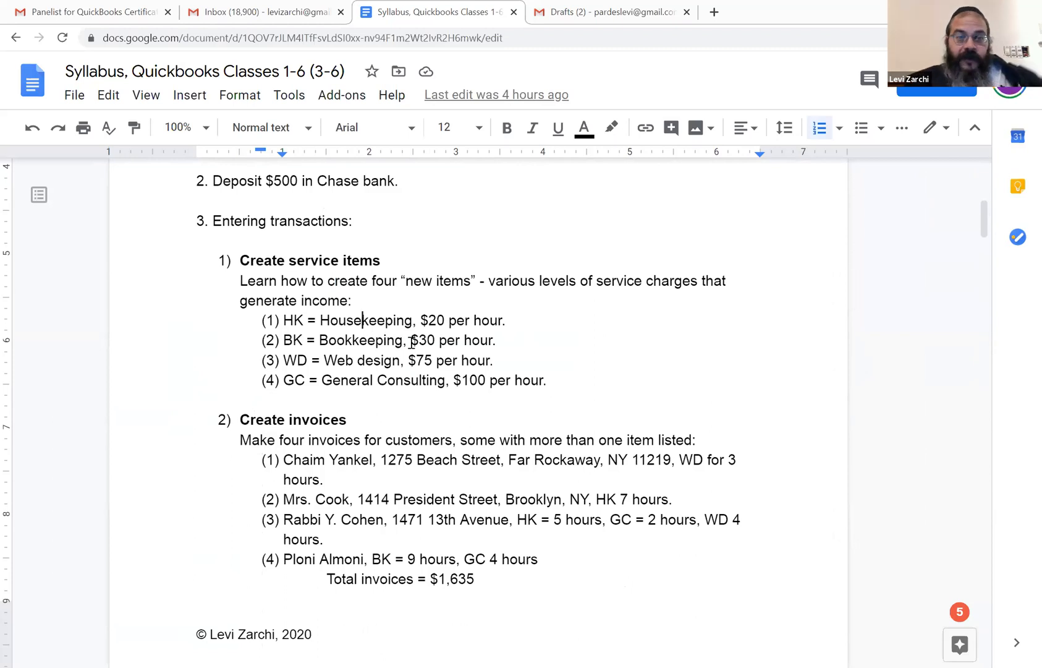
scroll(320, 384, "down", 1)
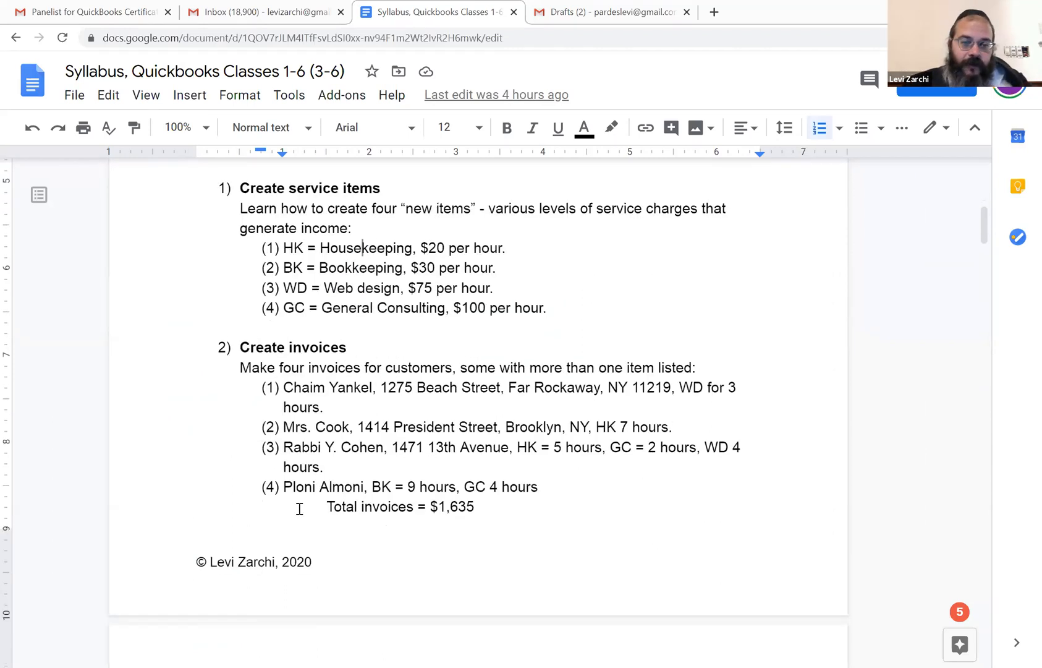
Examine the customer invoices and their total under Create invoices, and read the Receive payments section of the syllabus.
left_click(355, 512)
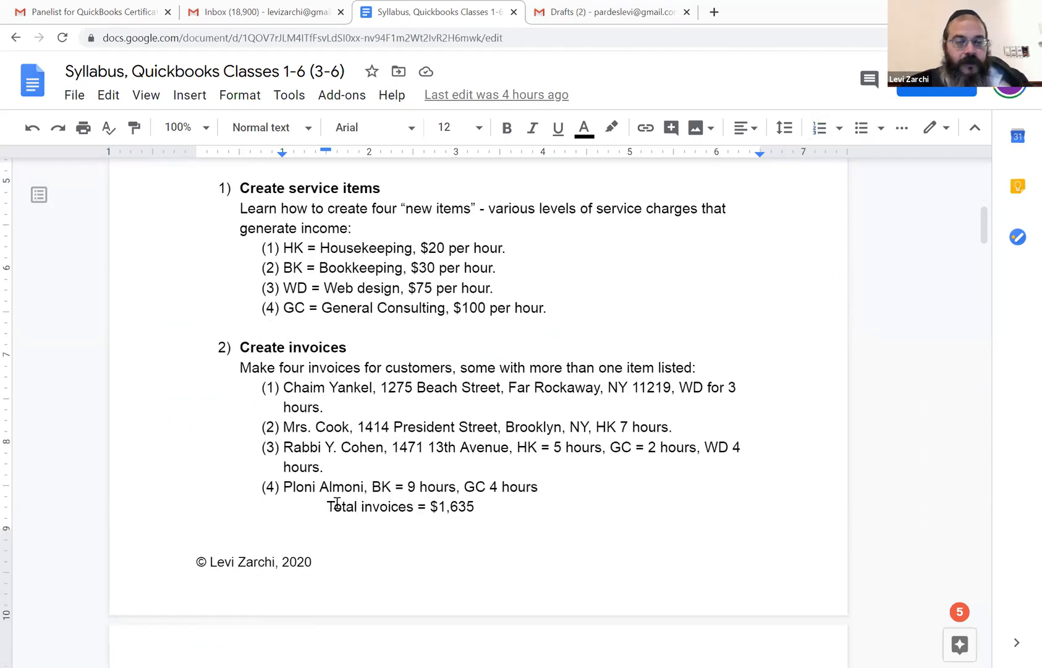
scroll(340, 506, "down", 1)
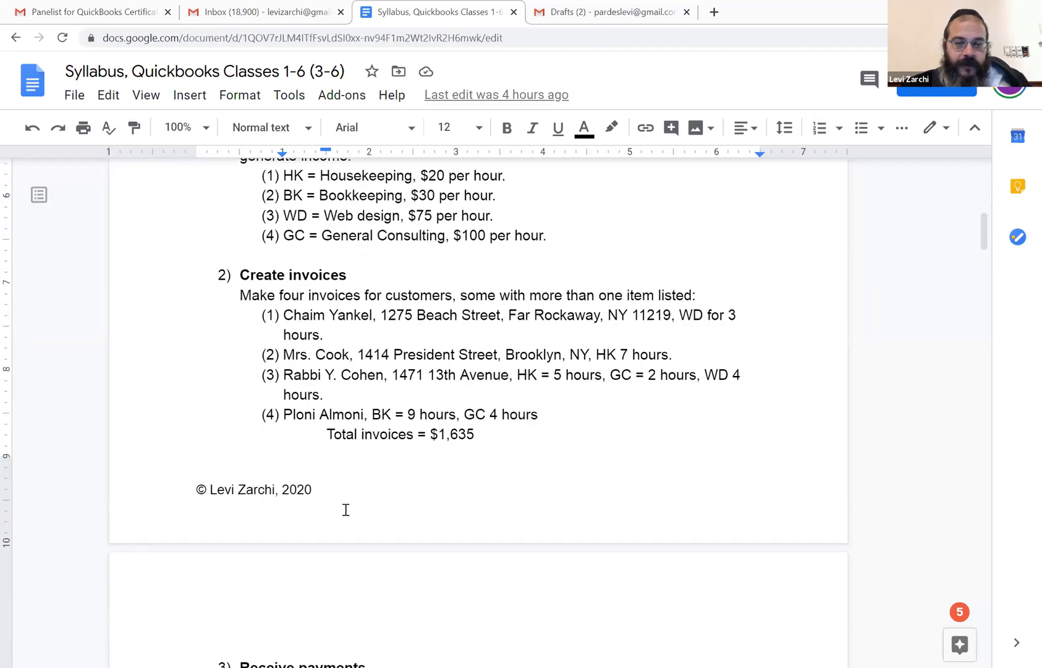
left_click_drag(467, 433, 468, 426)
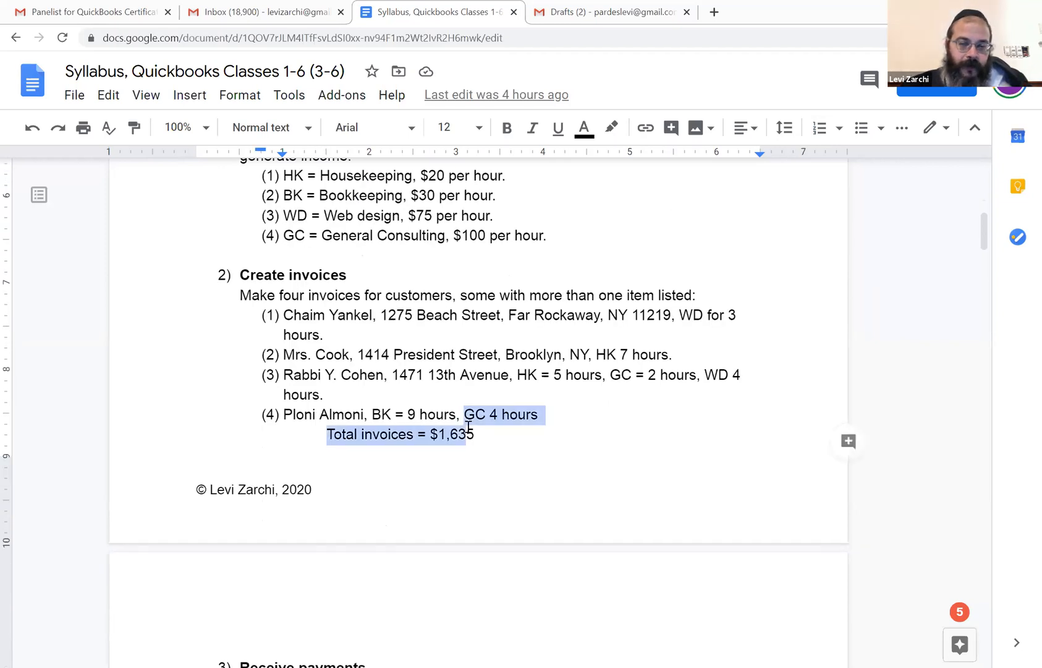
left_click(365, 414)
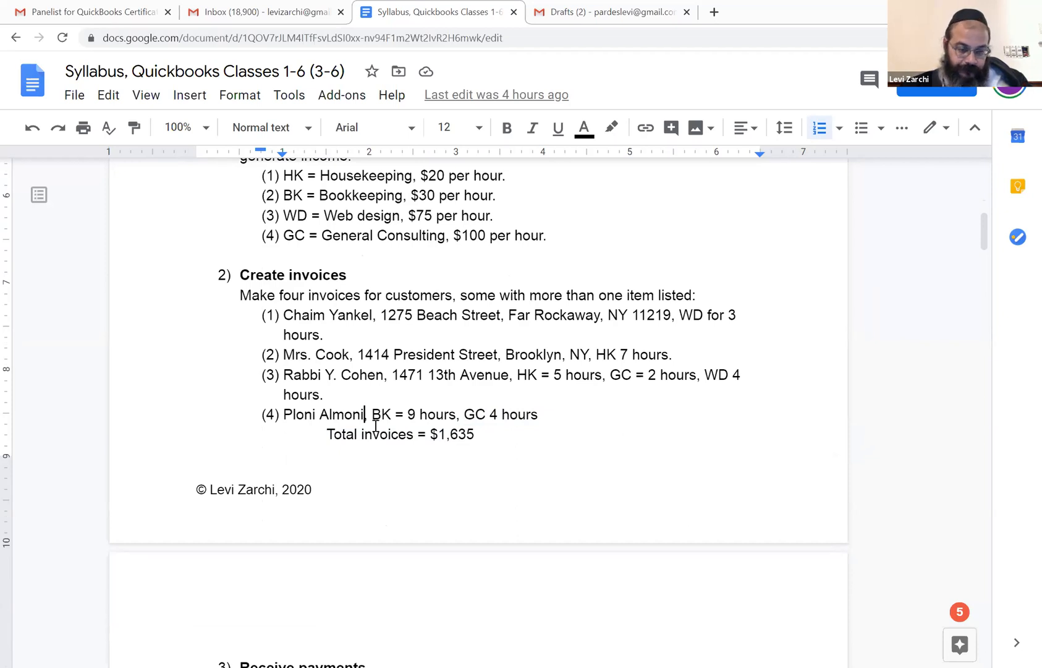
left_click(364, 414)
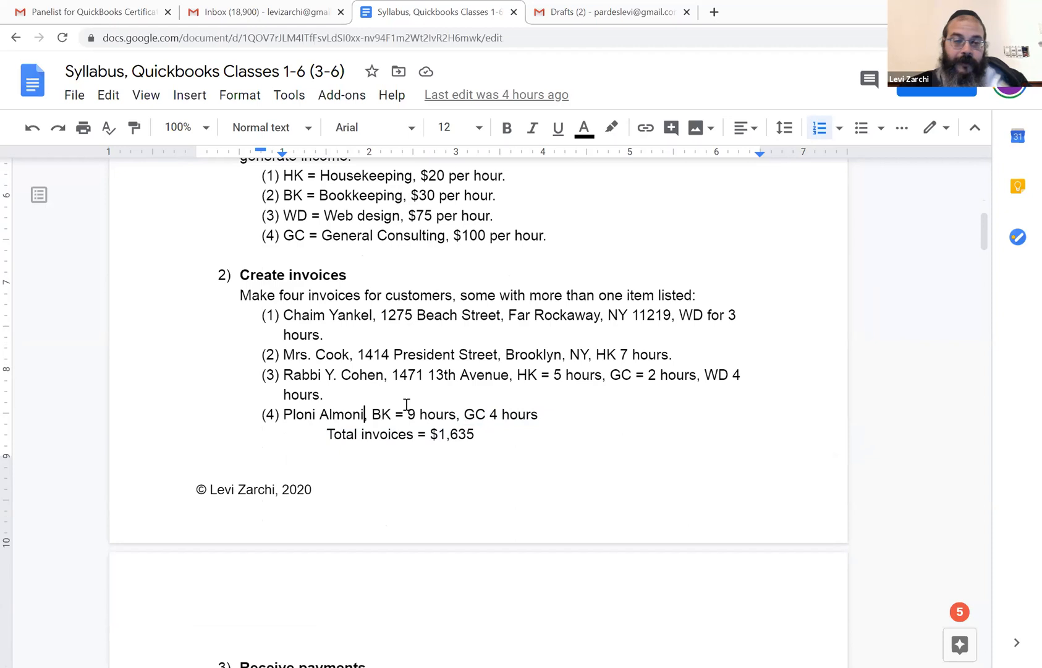
left_click_drag(407, 434, 413, 434)
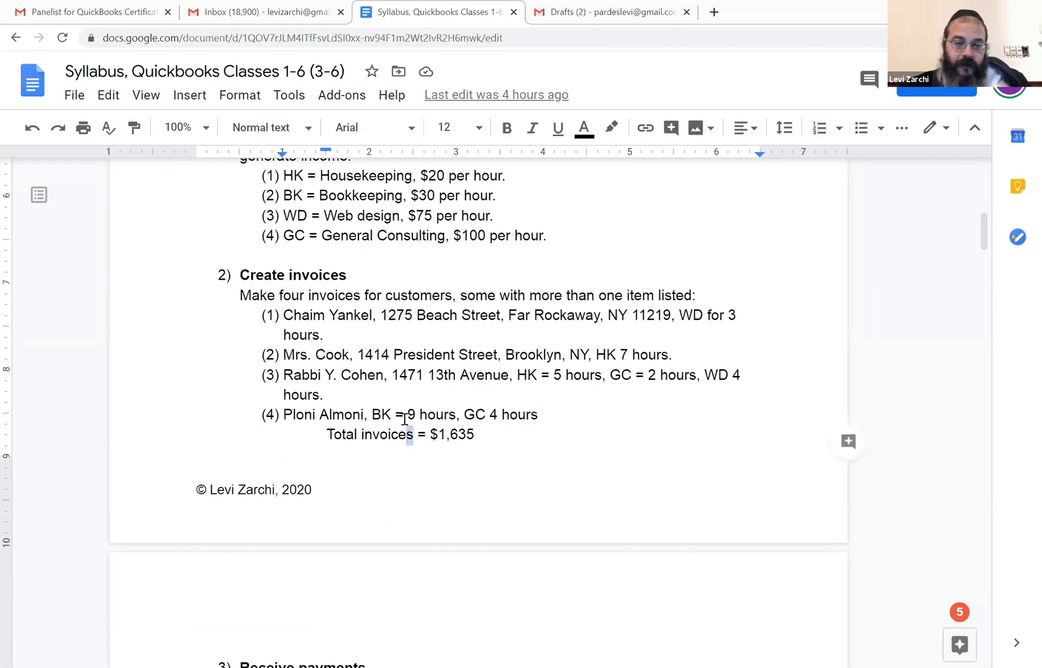
scroll(405, 420, "down", 7)
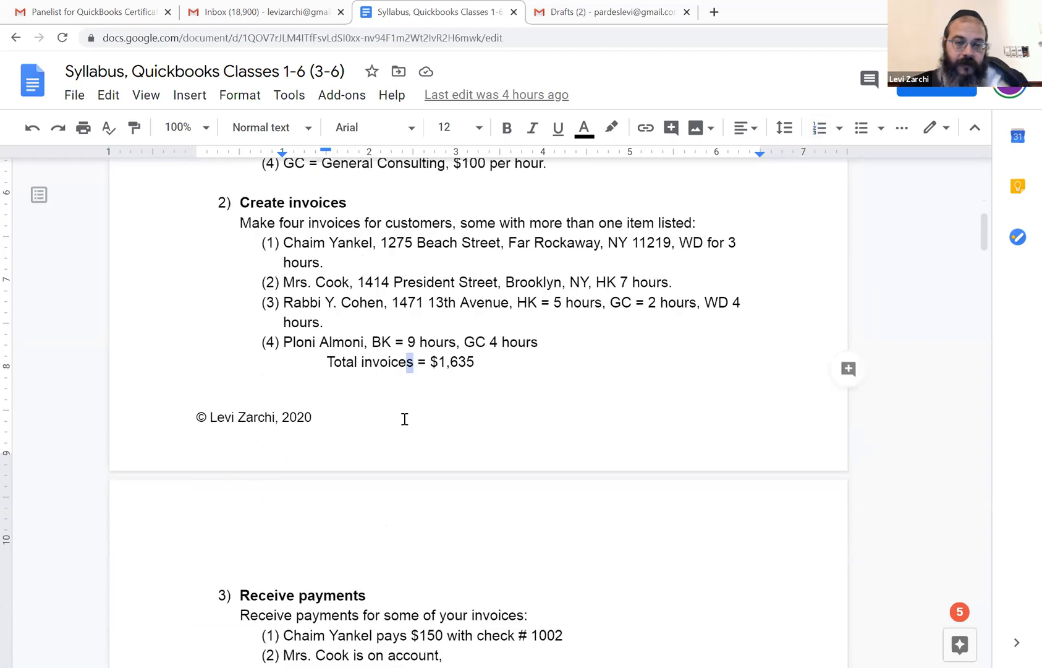
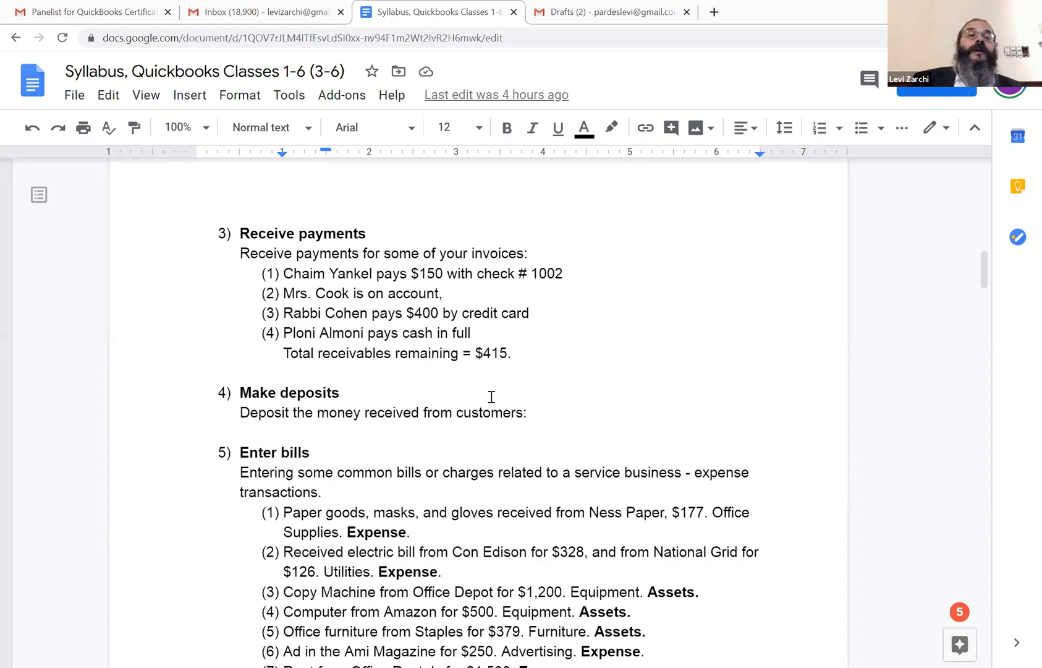
double_click(506, 365)
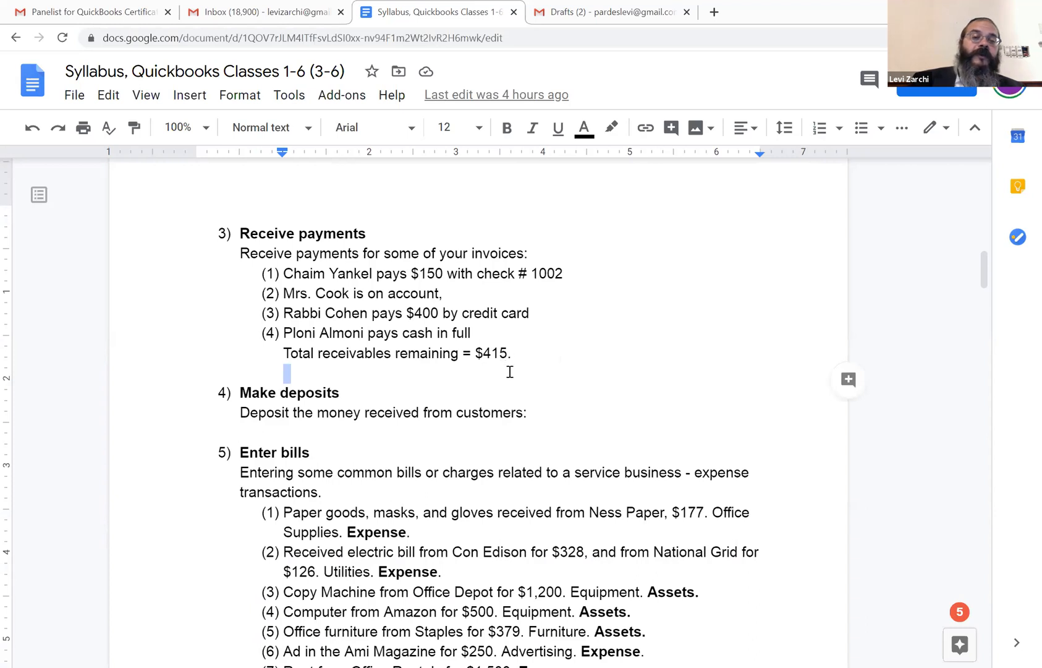
Read the syllabus's Make deposits section and examine the listed bills, their Expense or Assets categories, and the total under Enter bills.
scroll(509, 371, "down", 2)
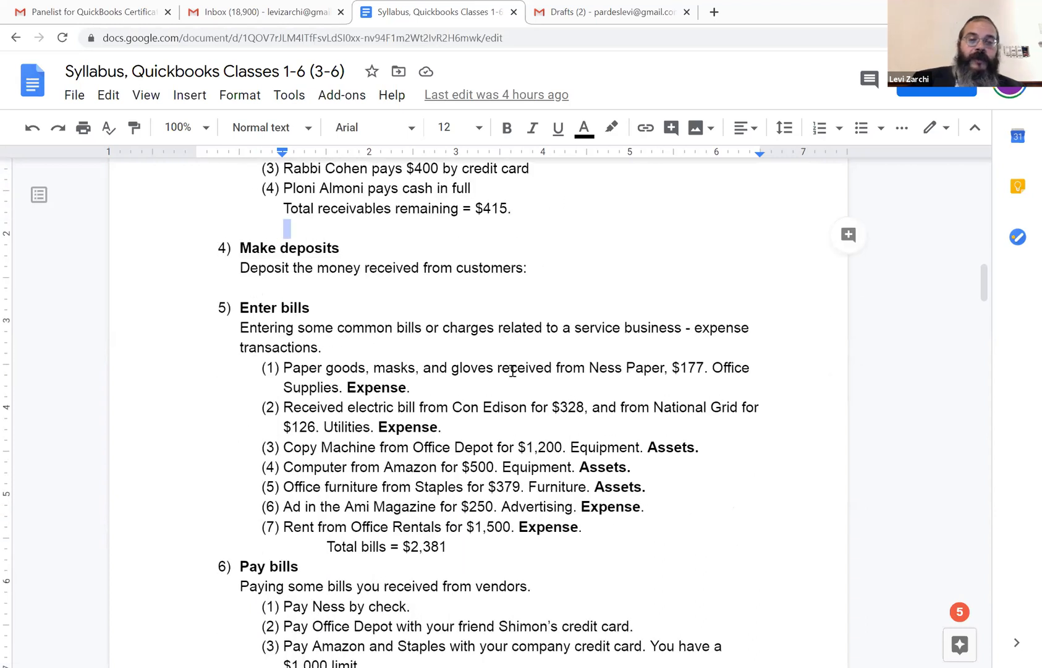
scroll(464, 323, "down", 2)
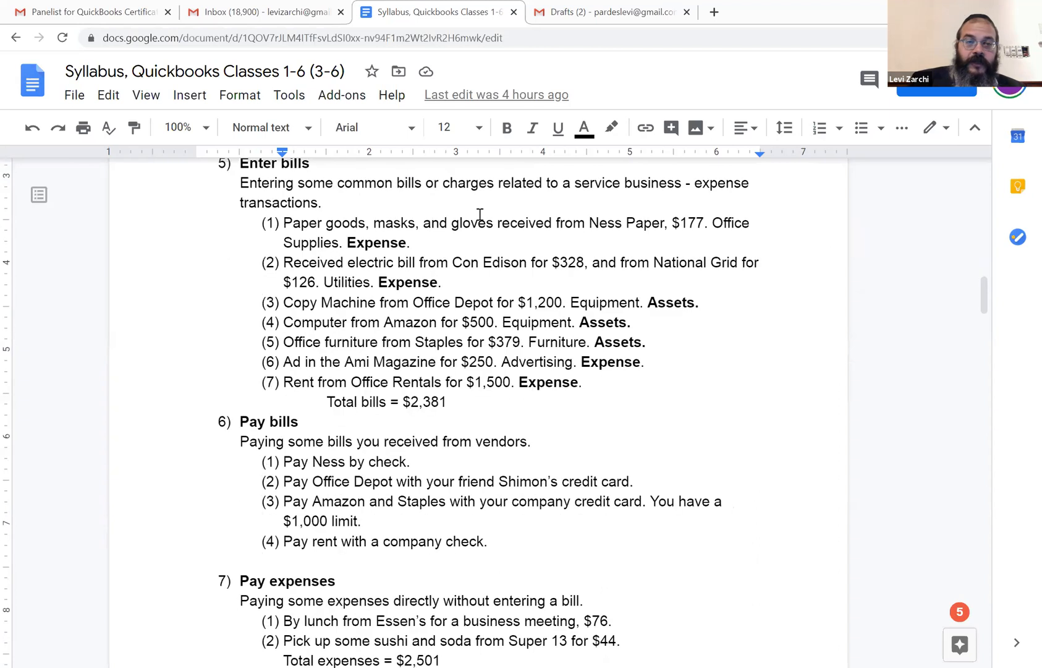
left_click(317, 223)
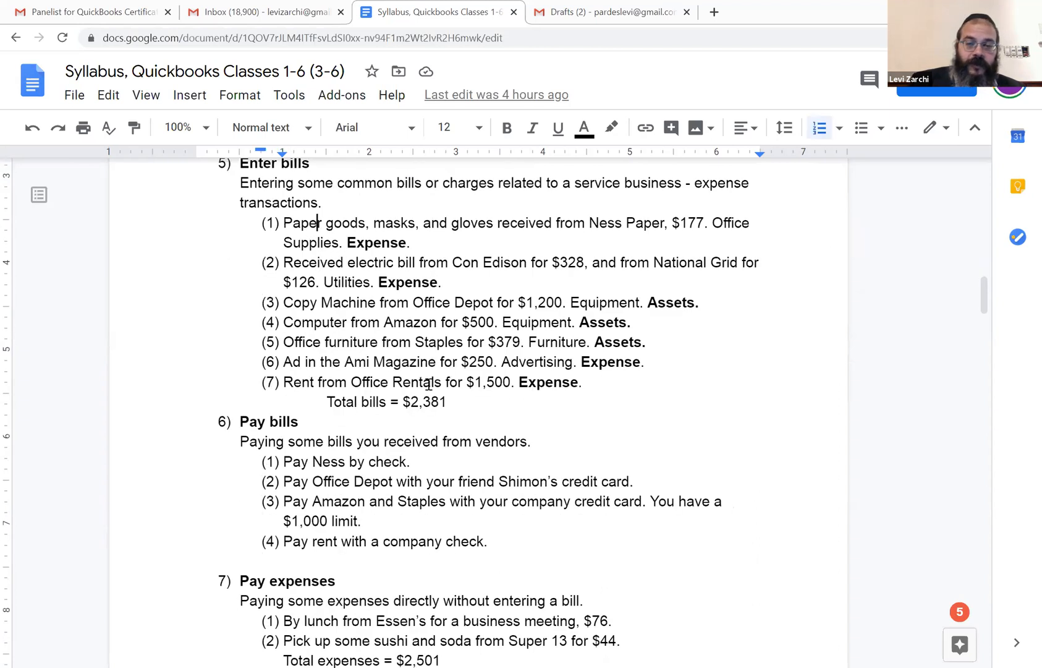
left_click_drag(411, 403, 420, 403)
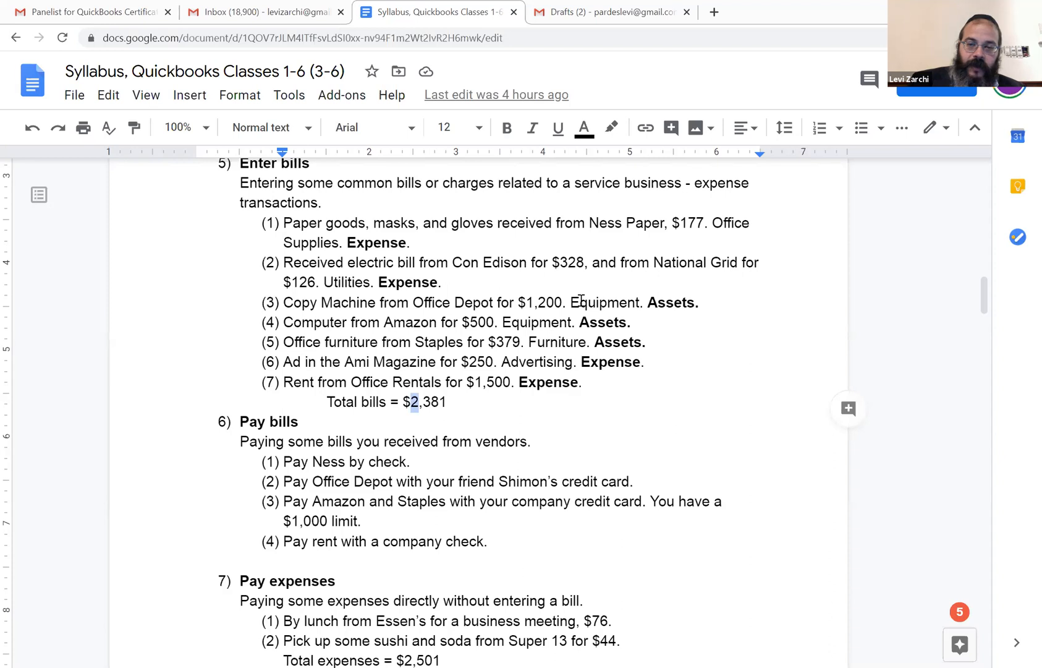
left_click(538, 340)
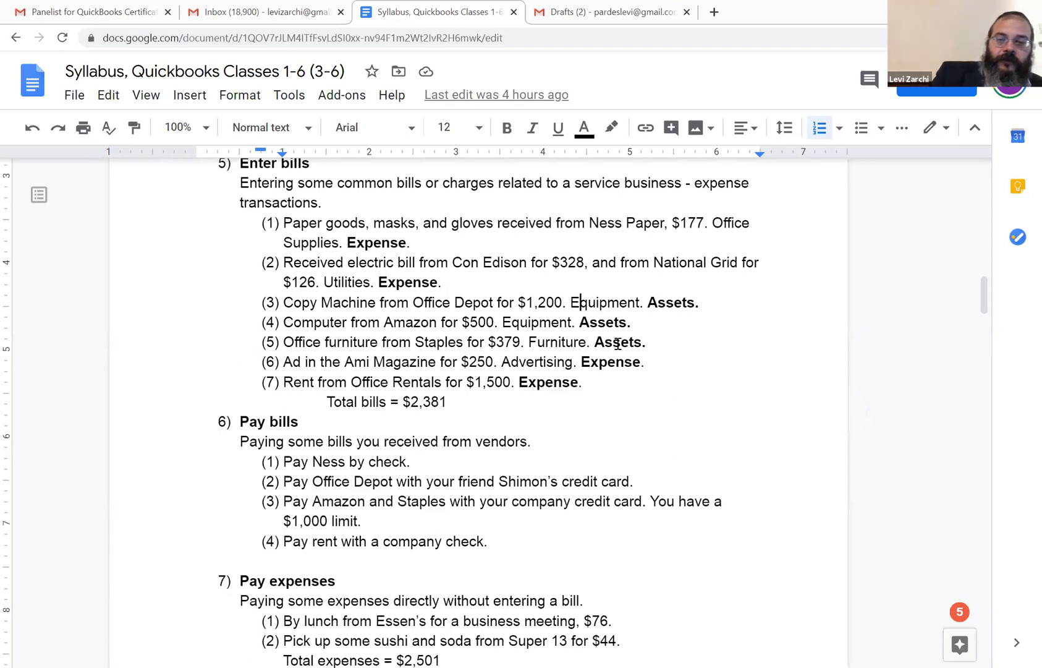
left_click(431, 402)
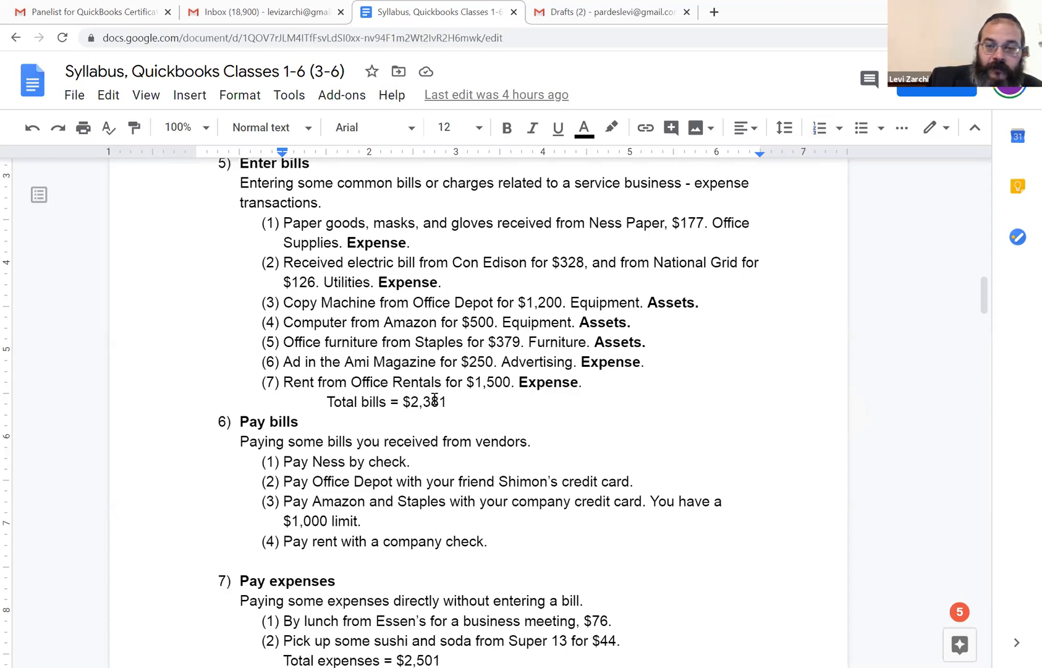
scroll(423, 377, "up", 2)
scroll(458, 384, "up", 1)
scroll(458, 386, "down", 2)
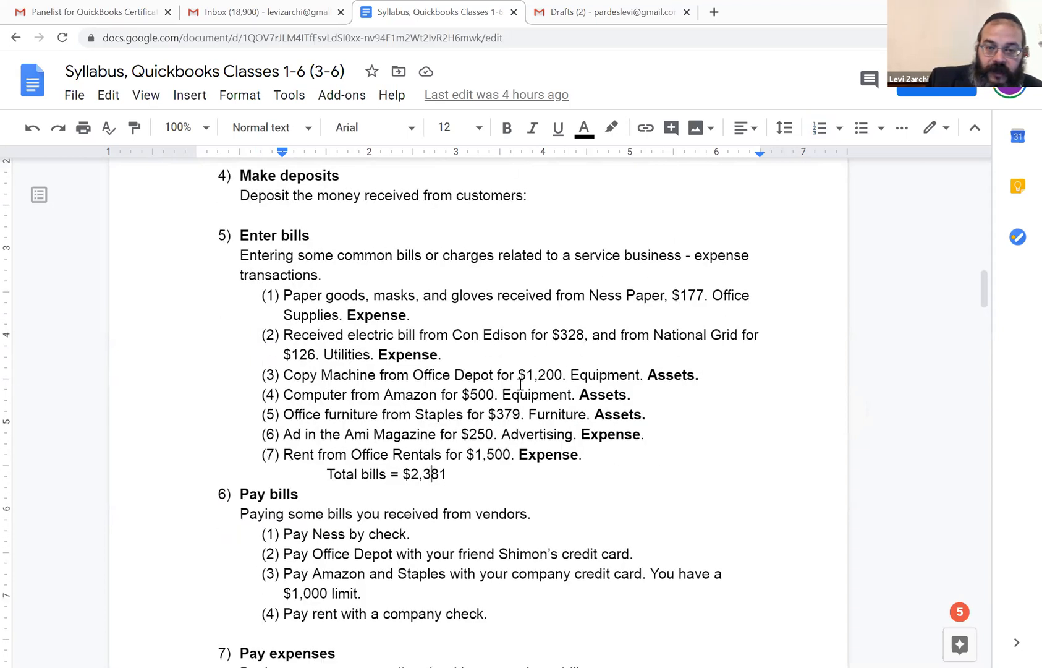
scroll(507, 379, "down", 1)
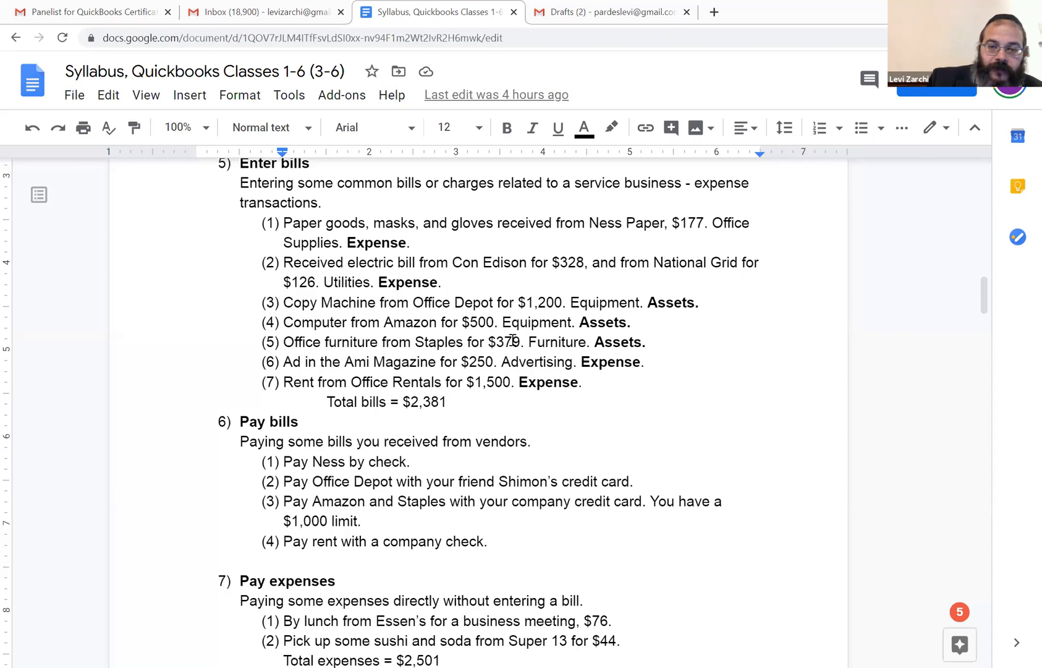
Read the Pay bills payment methods and the directly paid purchases and expense total under Pay expenses.
scroll(374, 404, "down", 1)
scroll(374, 404, "down", 3)
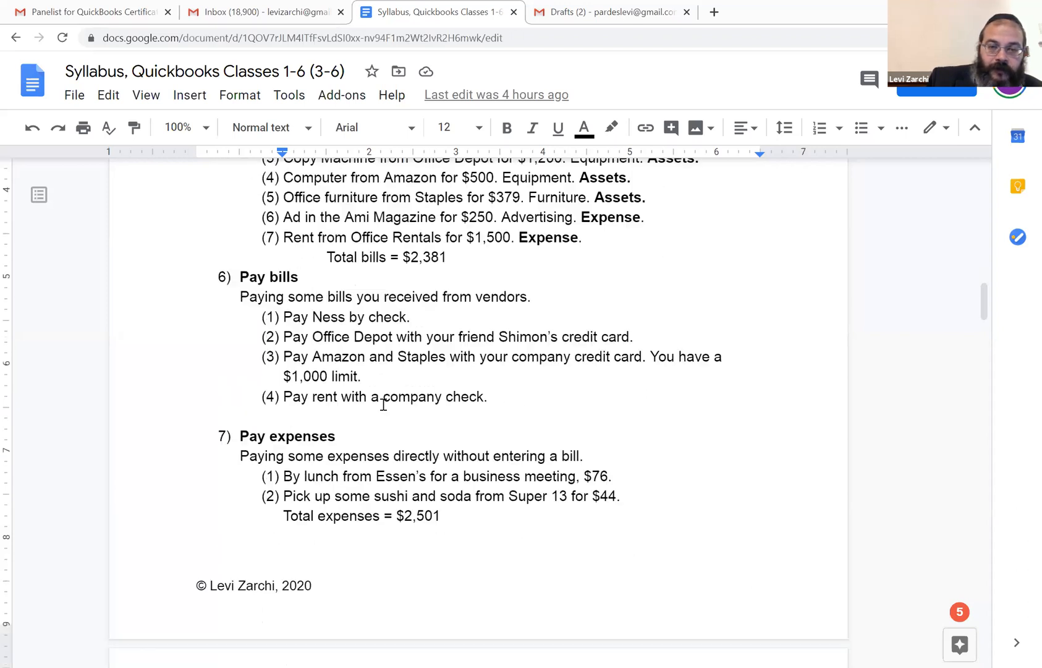
scroll(383, 396, "down", 2)
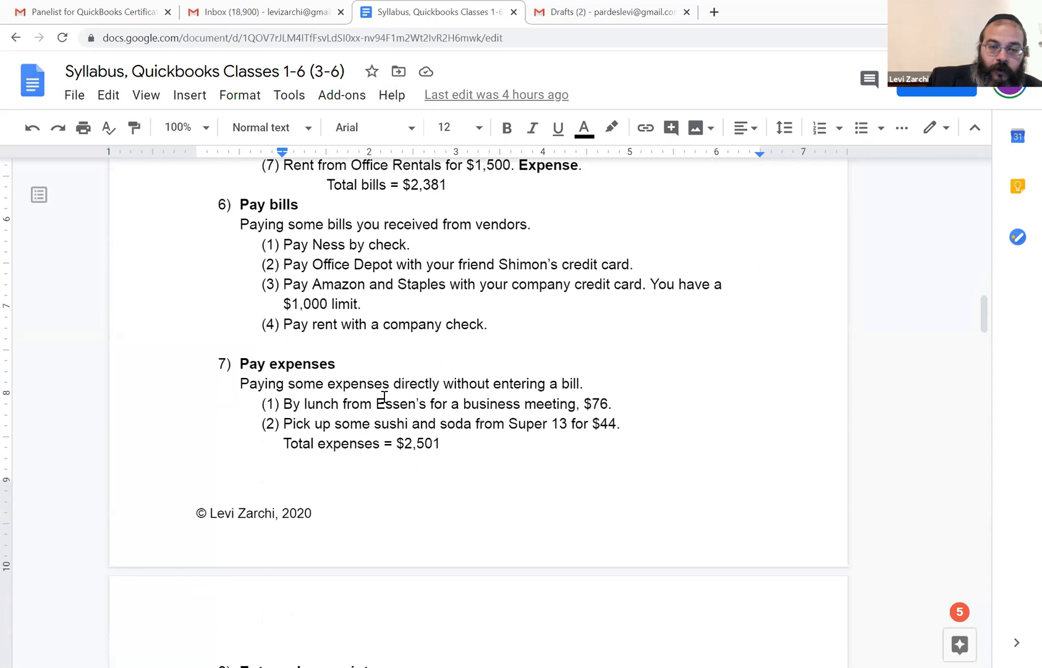
left_click(373, 443)
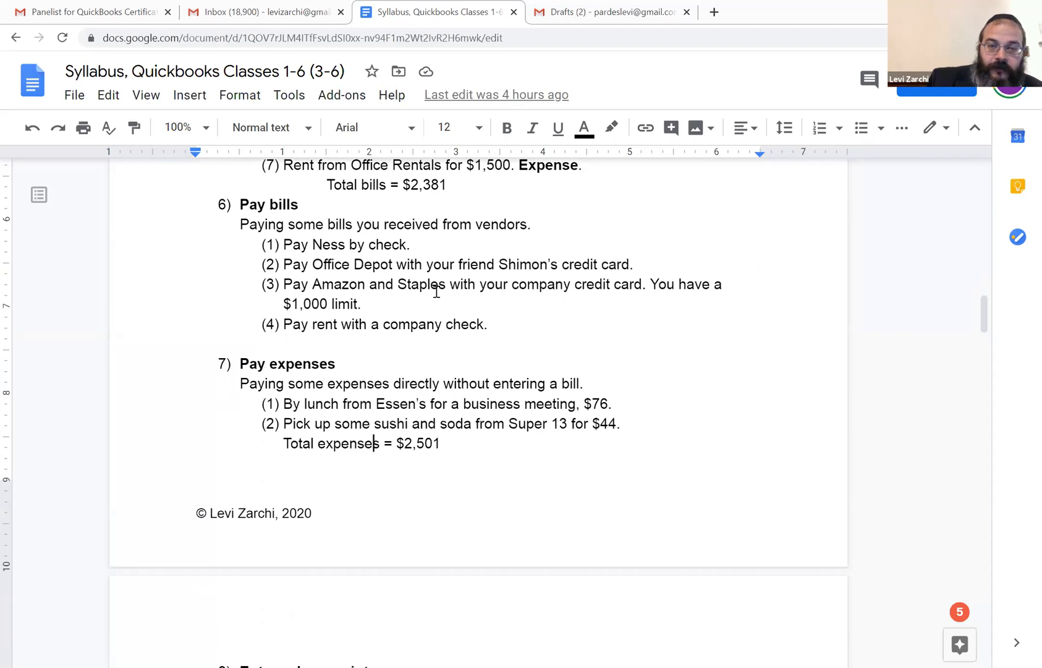
left_click(420, 423)
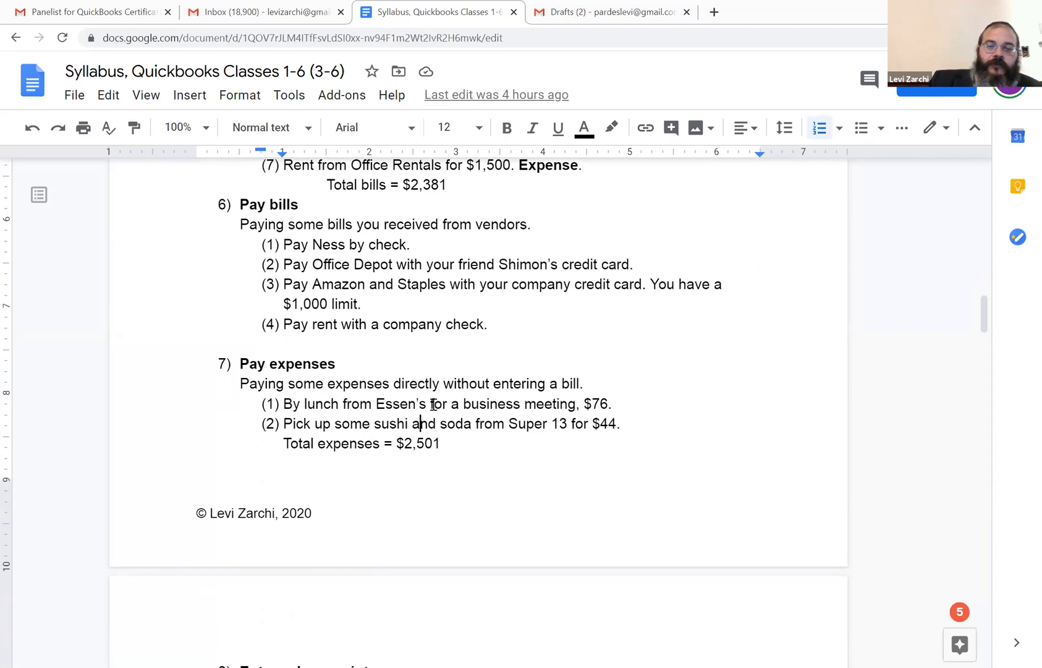
key("Down")
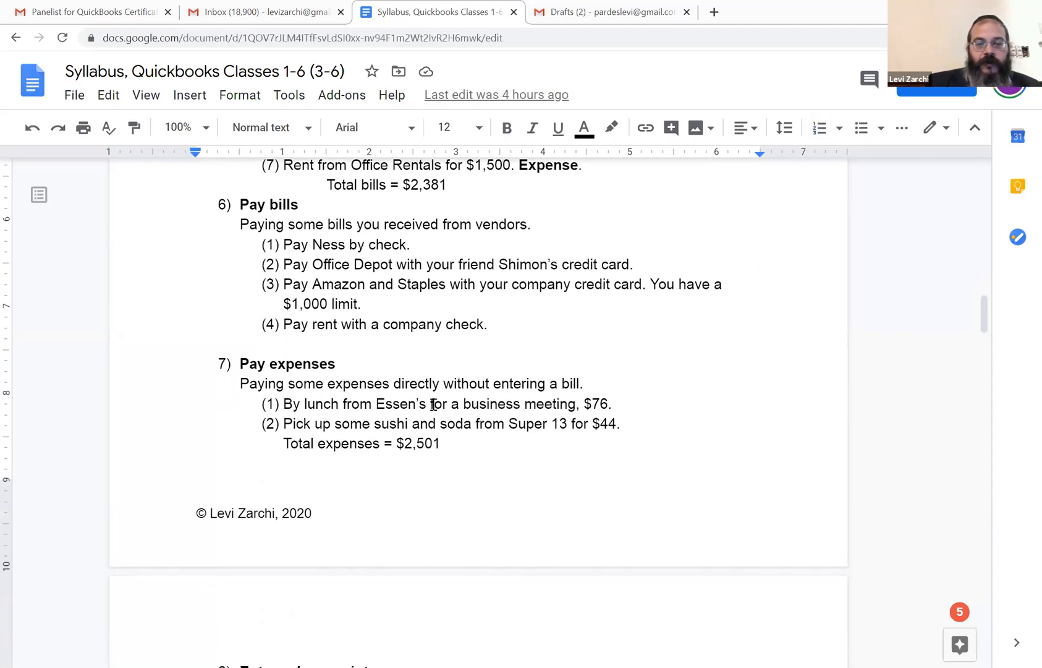
Return to the start of Chapter 1 and go through the syllabus again down to the Enter bills and Pay bills sections.
key("ctrl+Home")
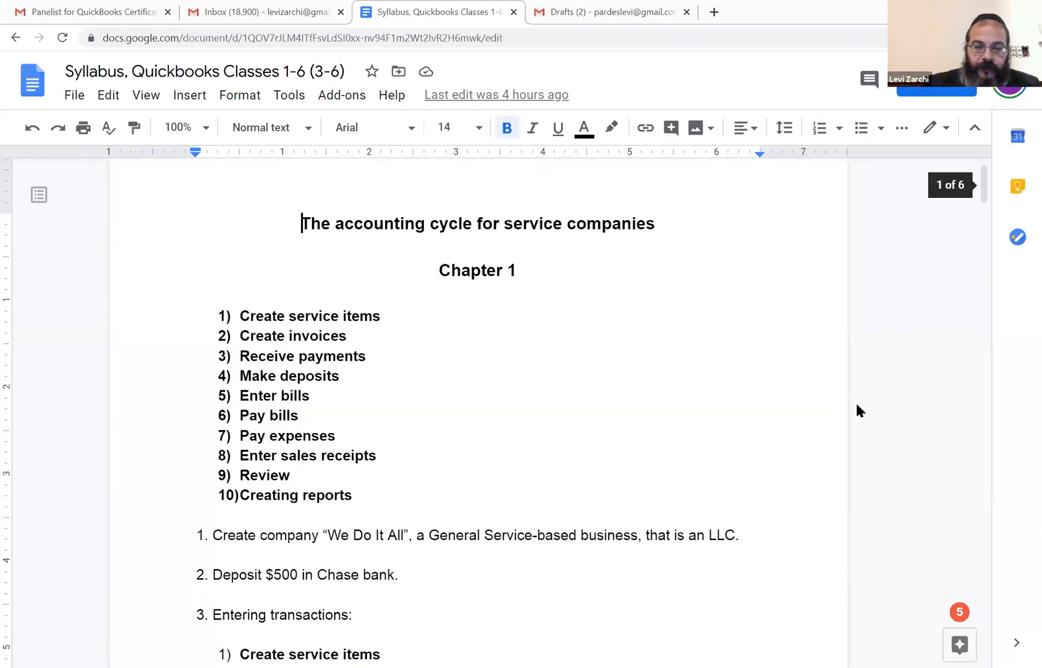
scroll(526, 411, "down", 15)
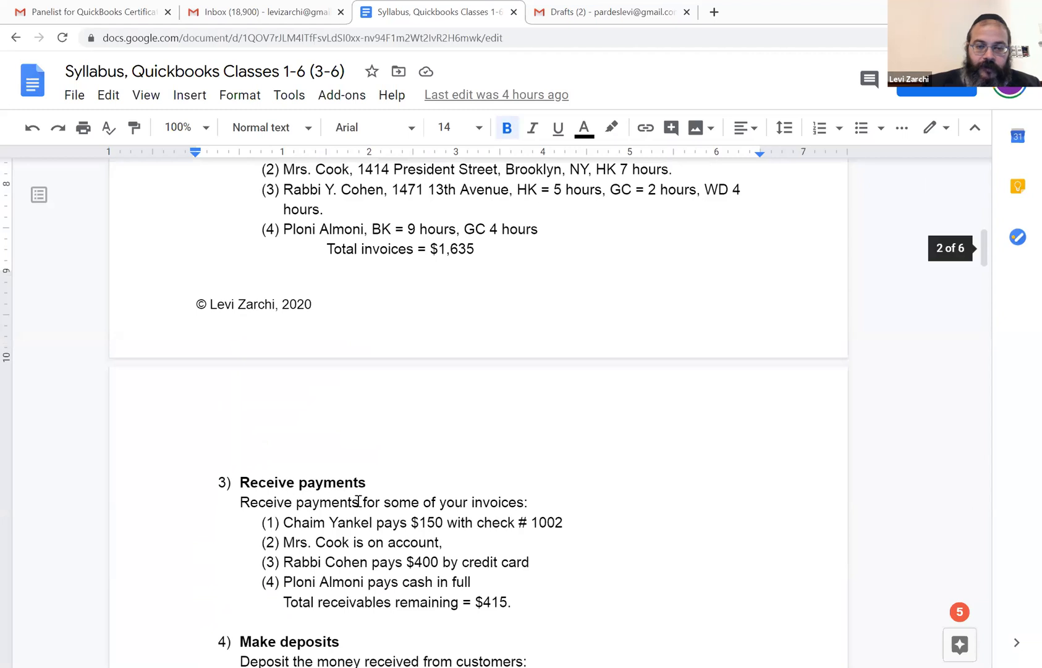
scroll(523, 370, "down", 3)
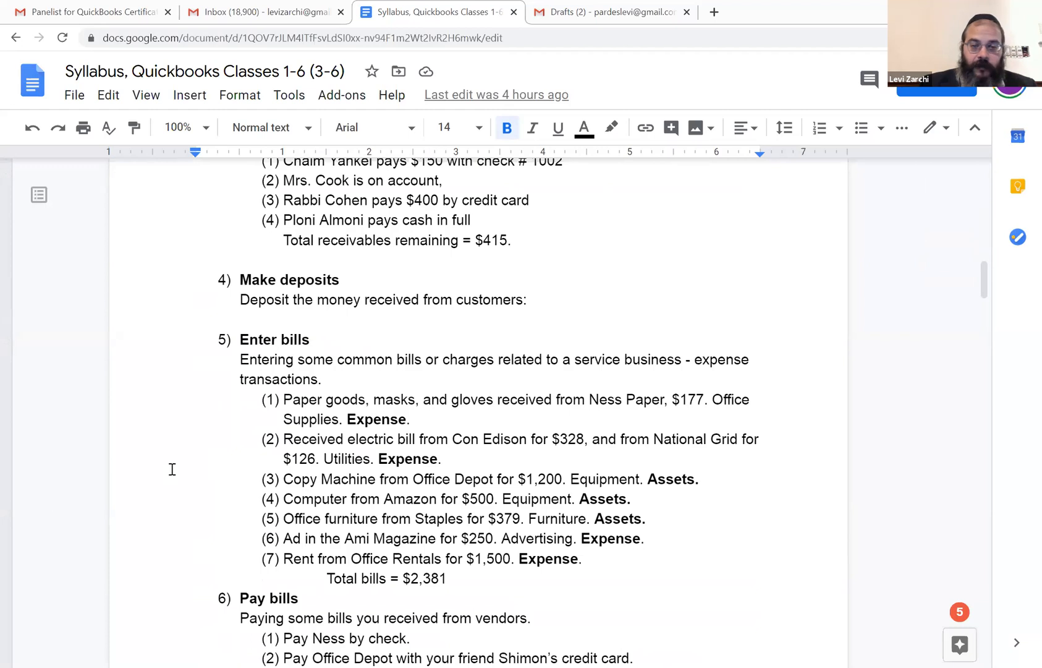
scroll(287, 506, "down", 1)
left_click(287, 506)
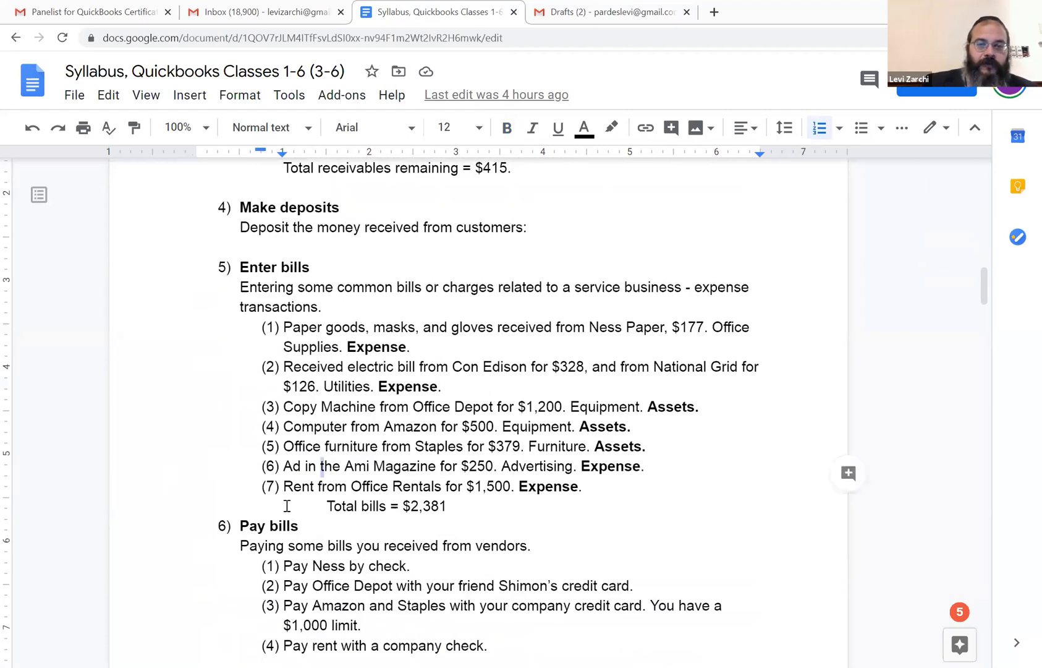
scroll(268, 628, "down", 4)
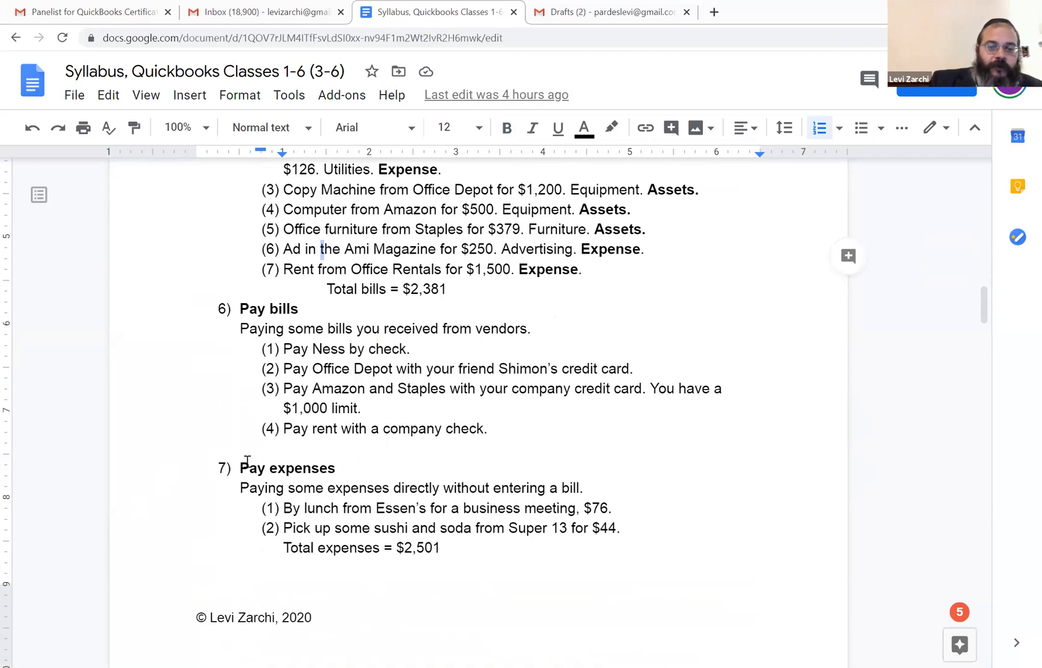
left_click_drag(355, 366, 360, 351)
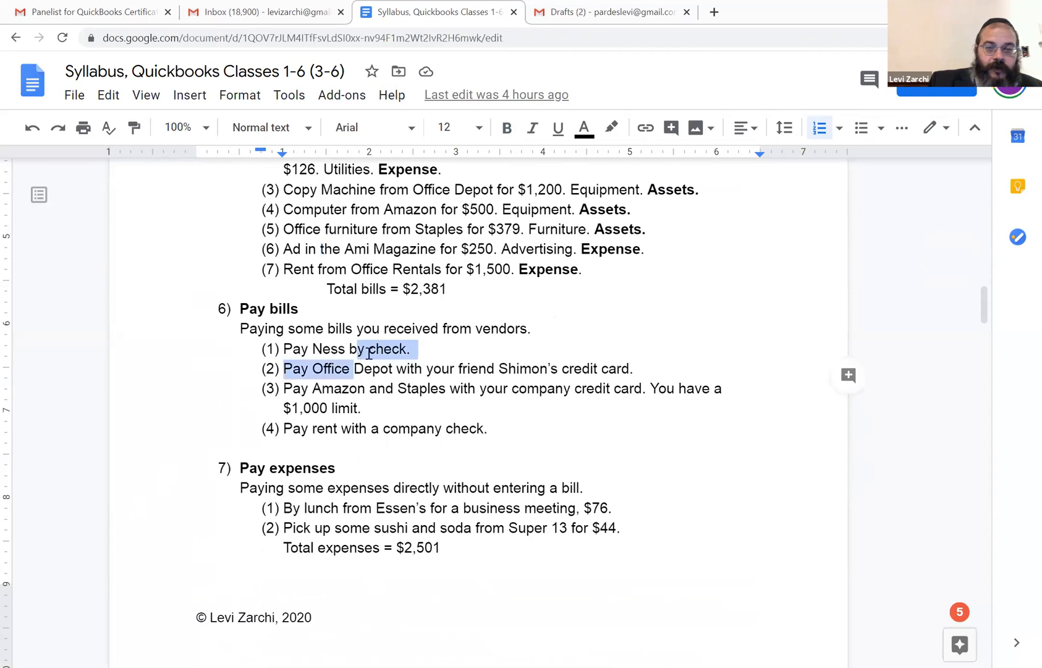
Continue past Pay expenses and examine the Enter sales receipts section, including its 2020 and historical sales totals.
scroll(391, 363, "down", 1)
scroll(378, 387, "down", 3)
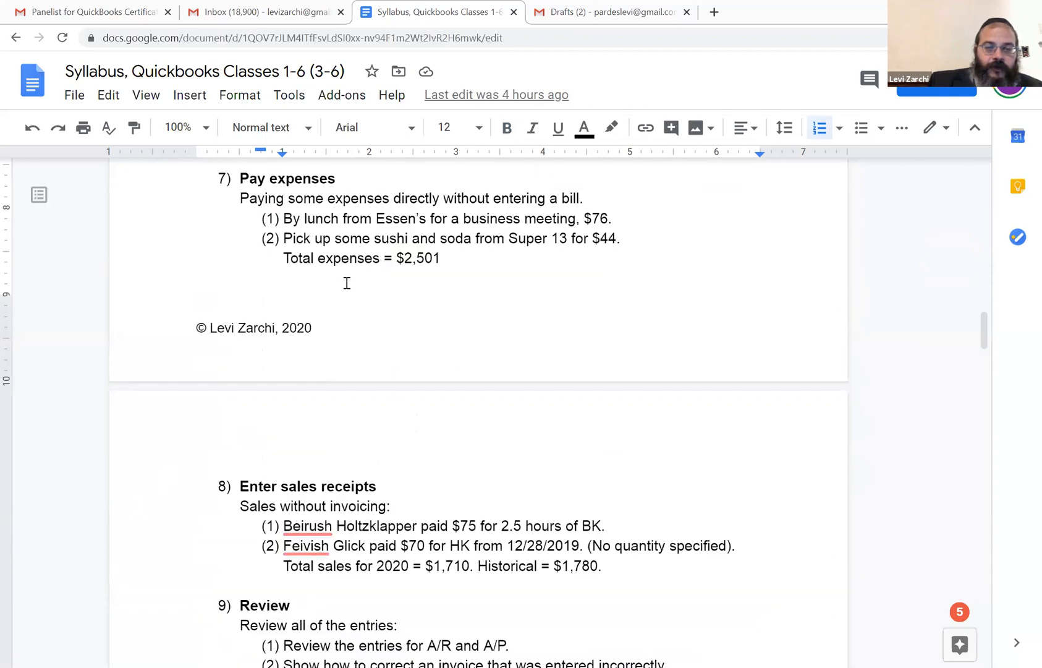
scroll(359, 303, "down", 1)
scroll(379, 317, "down", 2)
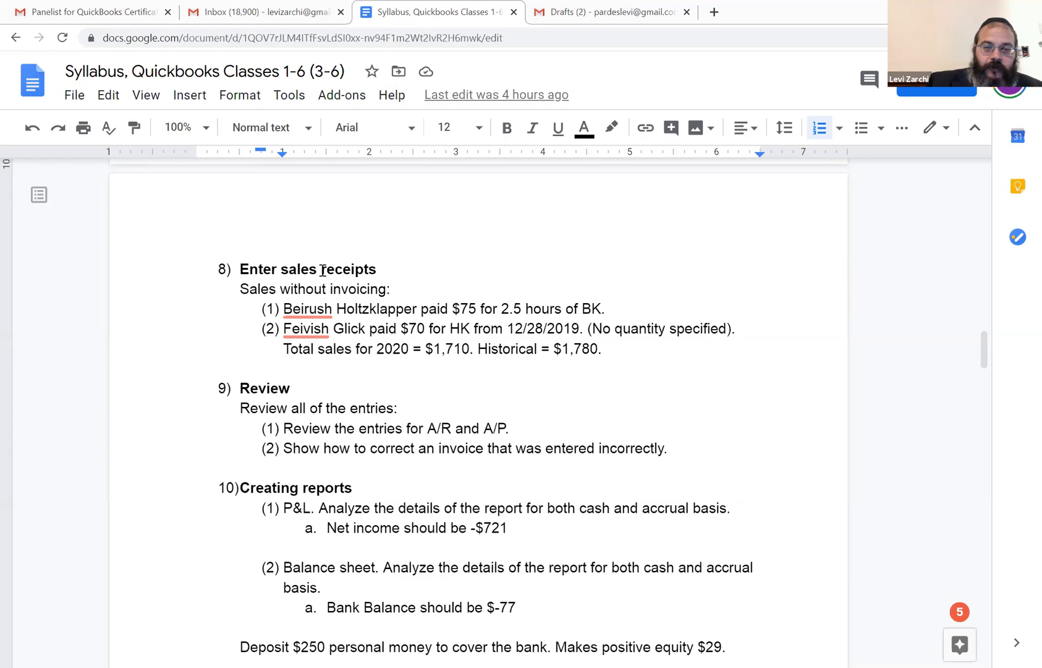
left_click(458, 348)
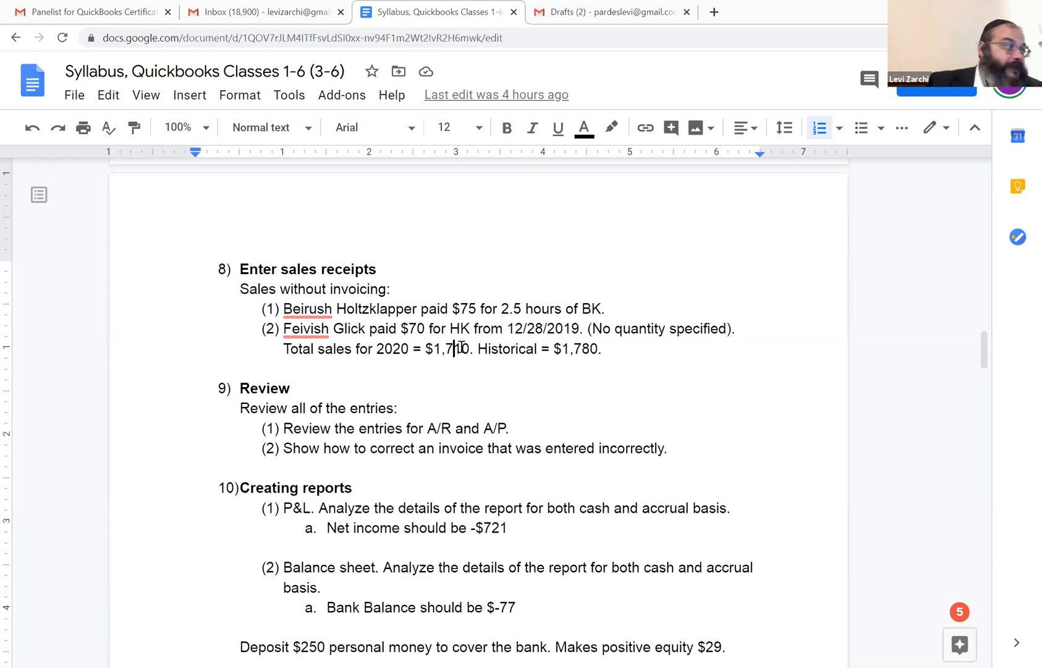
left_click(581, 350)
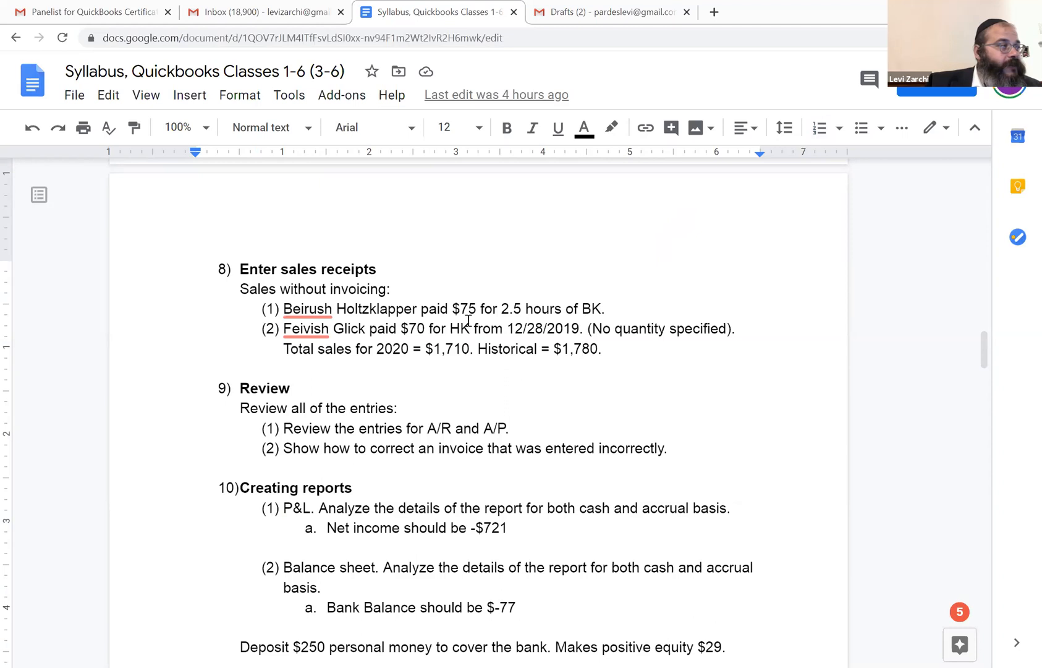
Go back to Chapter 1 and review the company creation, Chase bank deposit and service item tasks.
scroll(470, 319, "up", 8)
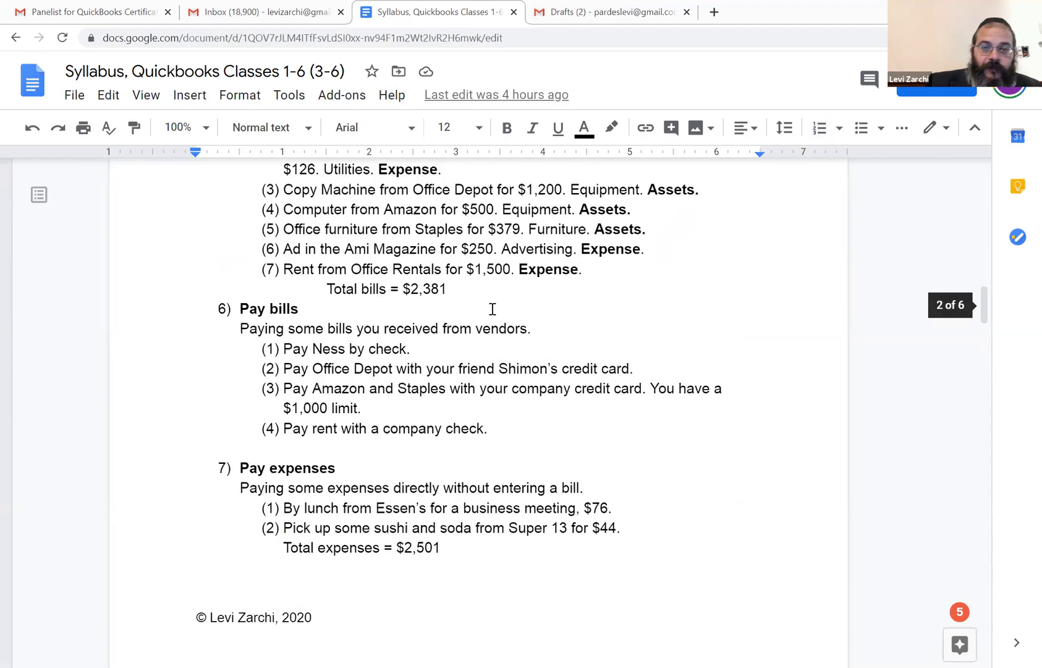
scroll(492, 309, "up", 3)
scroll(389, 247, "up", 15)
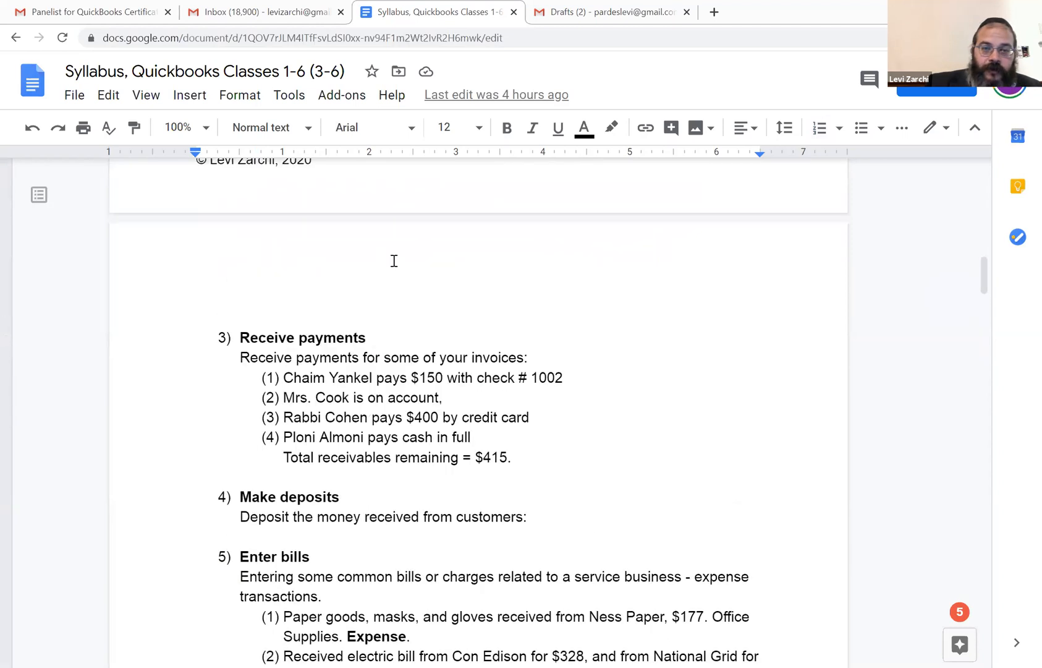
scroll(394, 230, "up", 3)
scroll(389, 238, "down", 8)
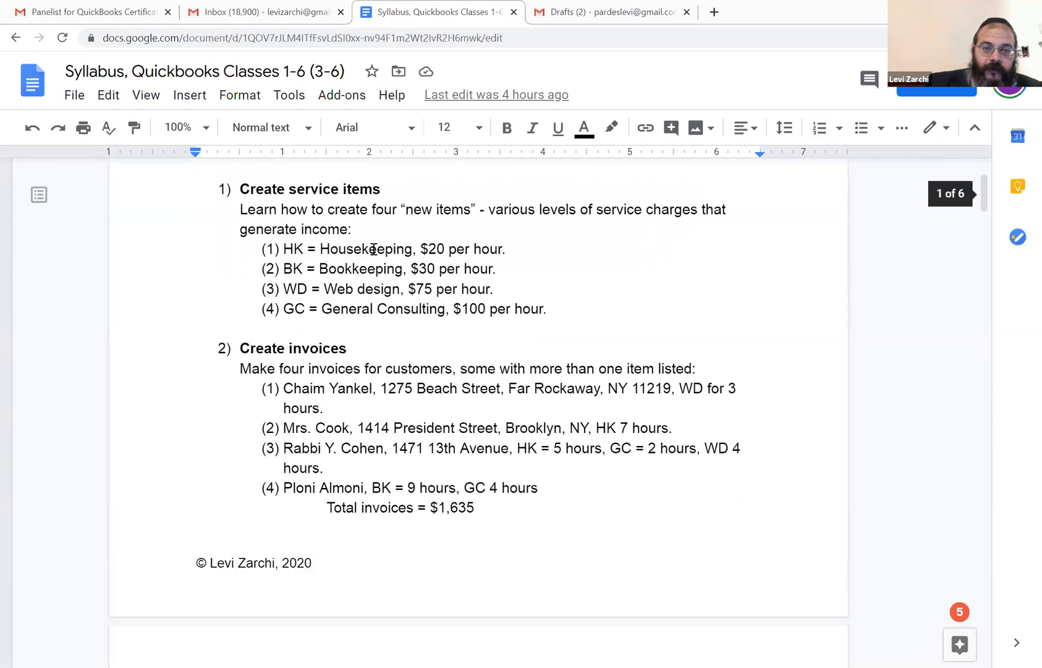
scroll(380, 248, "up", 3)
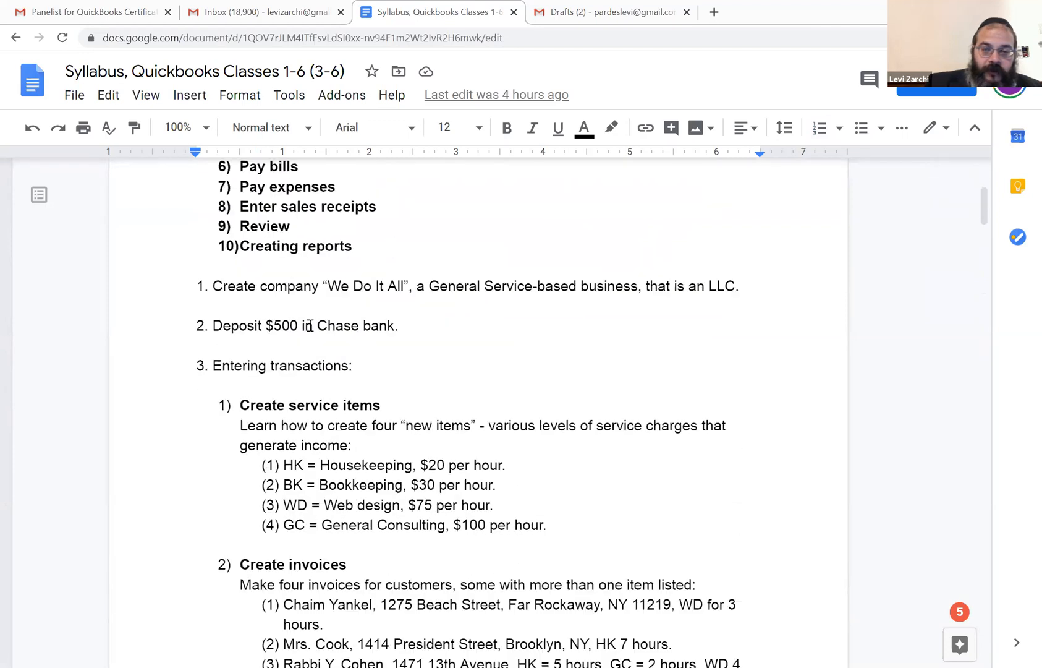
double_click(307, 305)
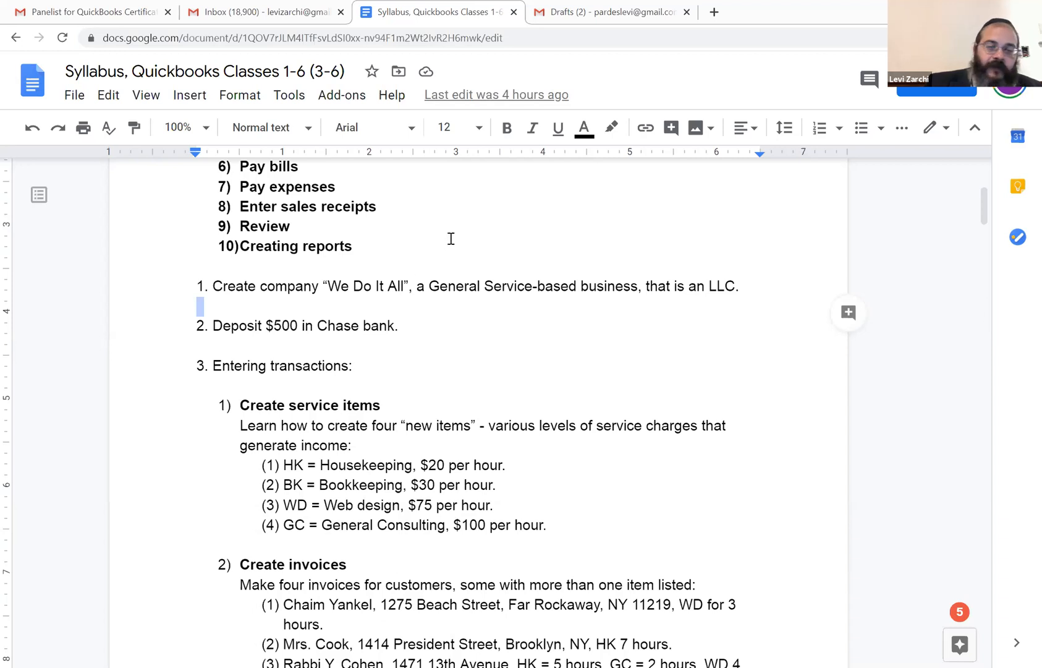
Skim from Create invoices to the Review and Creating reports sections and check the historical sales total above them.
scroll(487, 310, "down", 6)
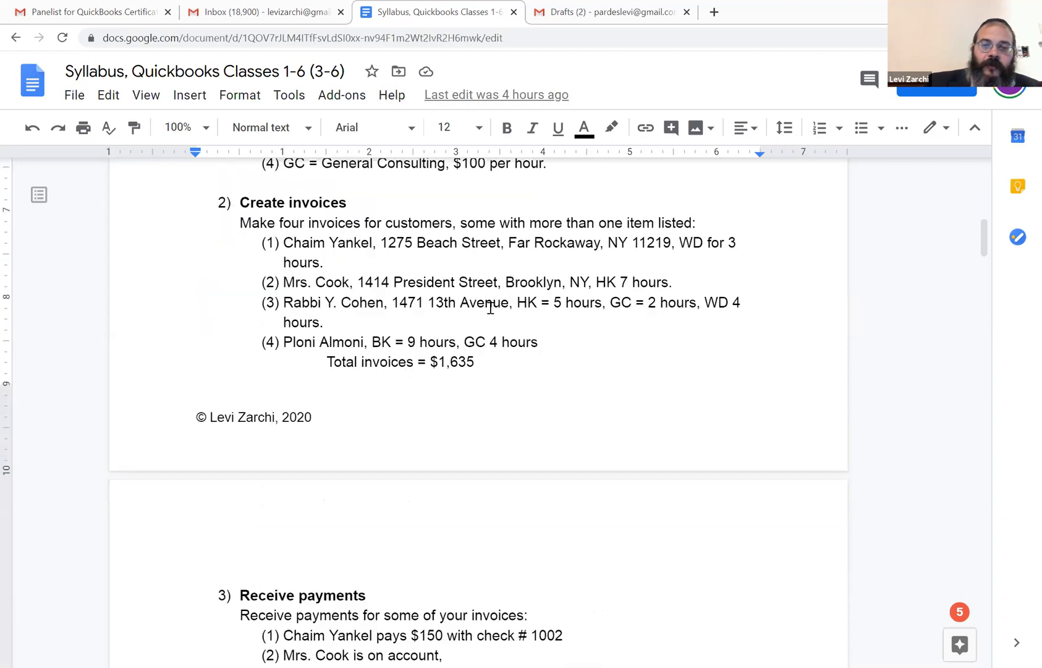
scroll(502, 292, "down", 7)
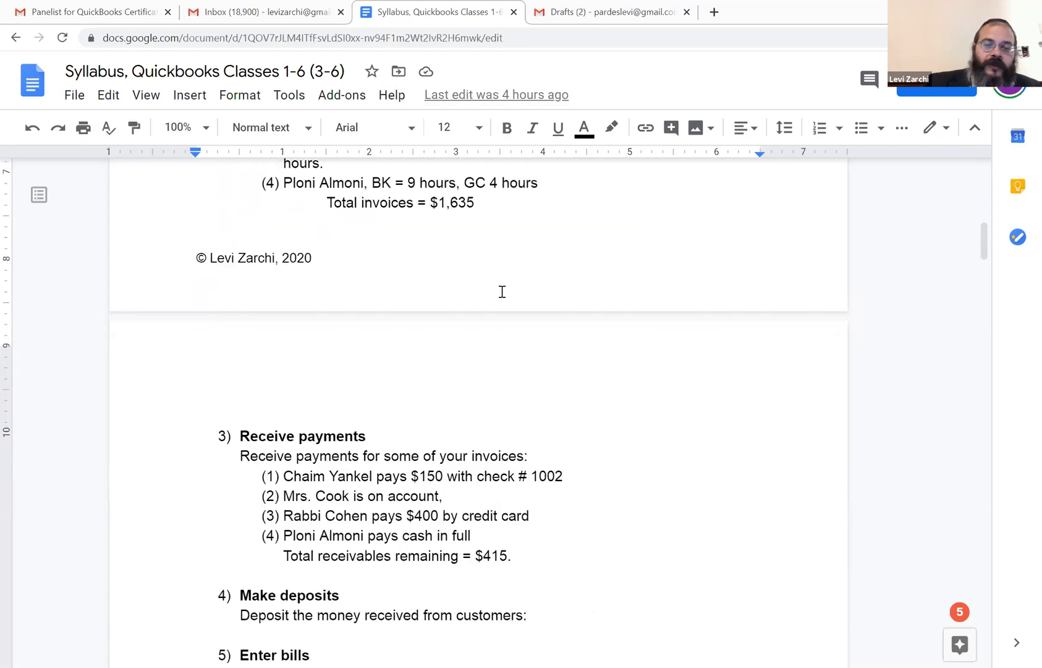
scroll(503, 272, "down", 1)
scroll(504, 271, "down", 15)
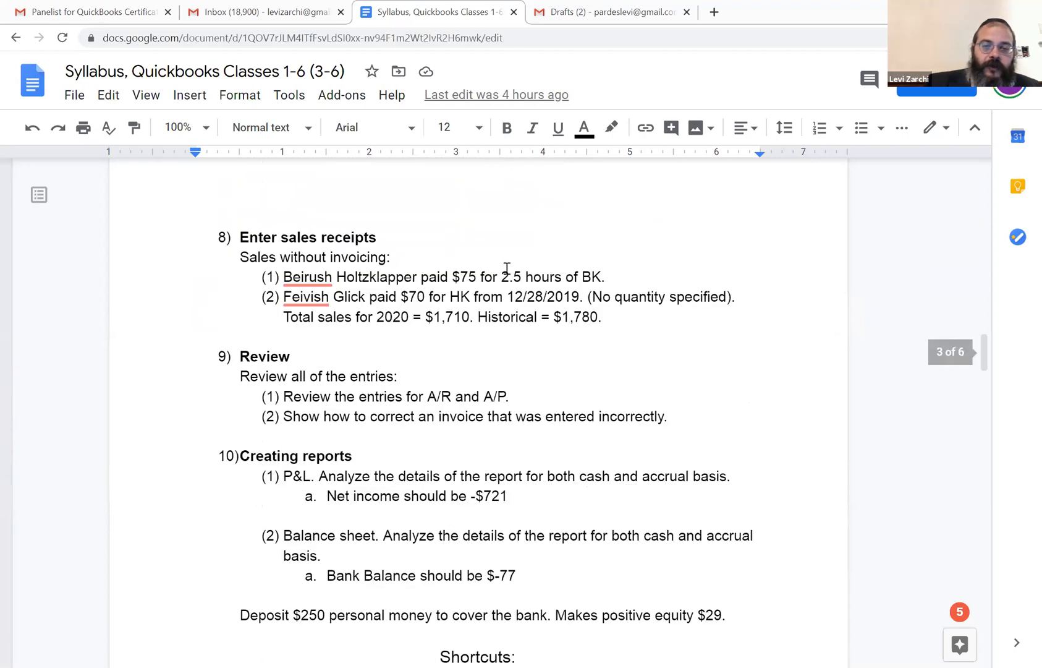
scroll(484, 254, "up", 6)
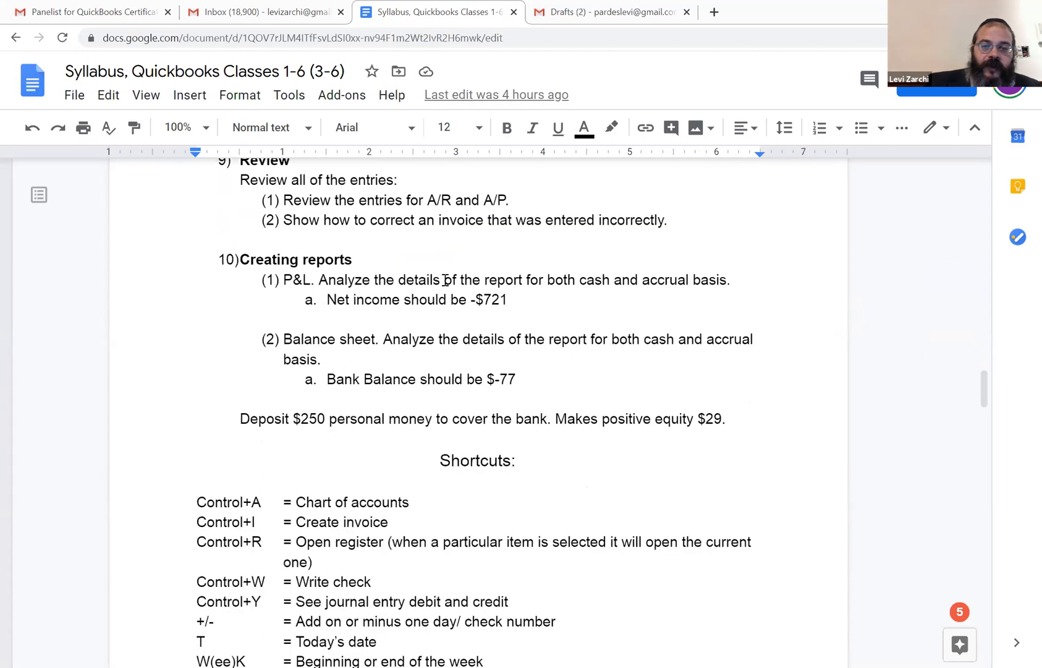
scroll(474, 350, "down", 1)
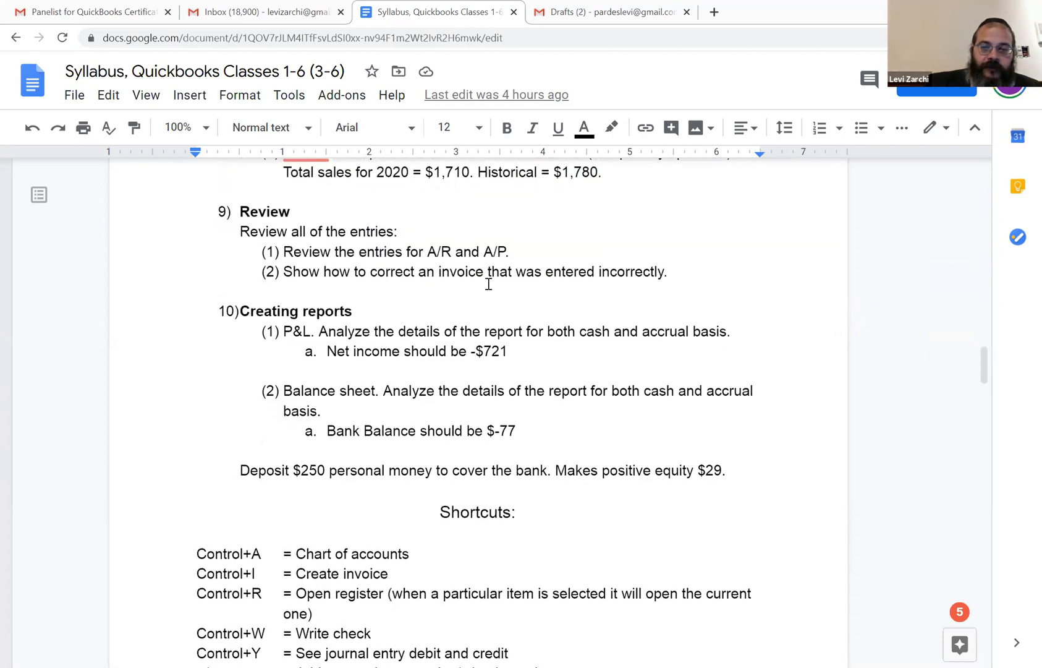
left_click(599, 171)
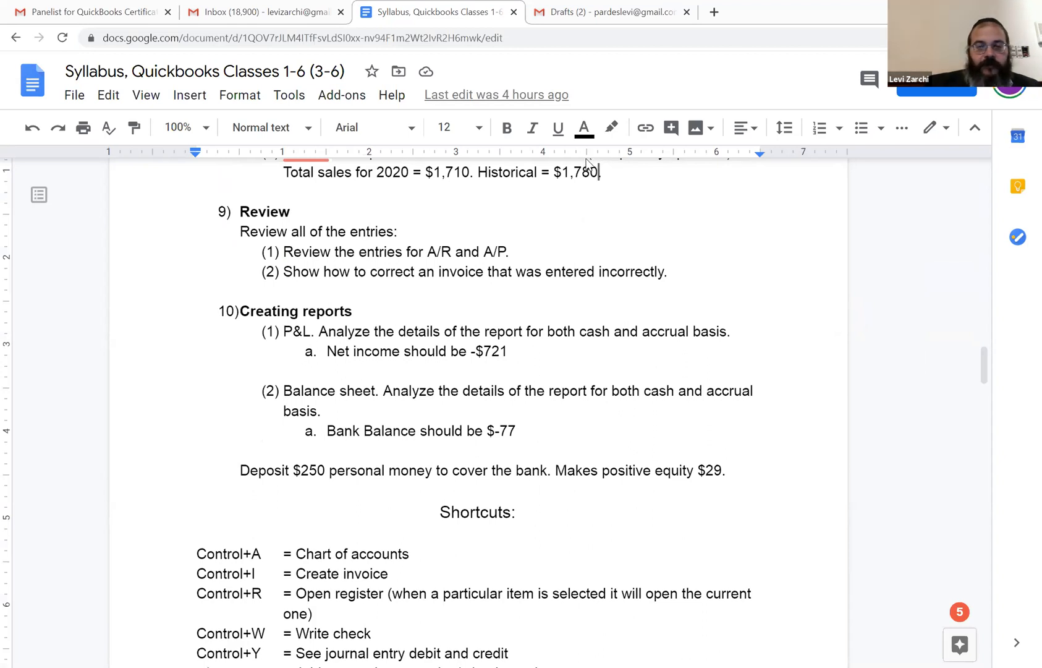
key("Down")
key("Right")
key("Right")
key("Right")
key("Right")
key("Right")
key("Right")
key("Right")
key("Right")
key("Right")
key("Right")
key("Right")
key("Right")
key("Right")
key("Right")
key("Right")
key("Right")
key("Right")
key("Right")
key("Right")
key("Right")
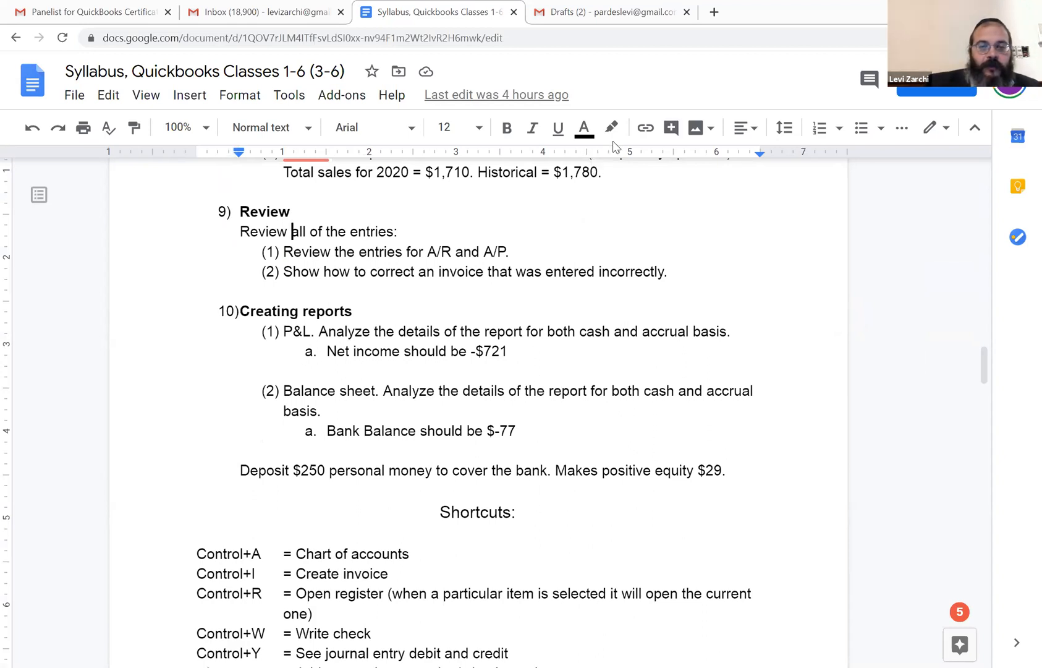
Insert the word "historical" between "Net income" and "should be" in the P&L sub-item under Creating reports.
key("Down")
key("Down")
key("Down")
key("Down")
key("Down")
key("Down")
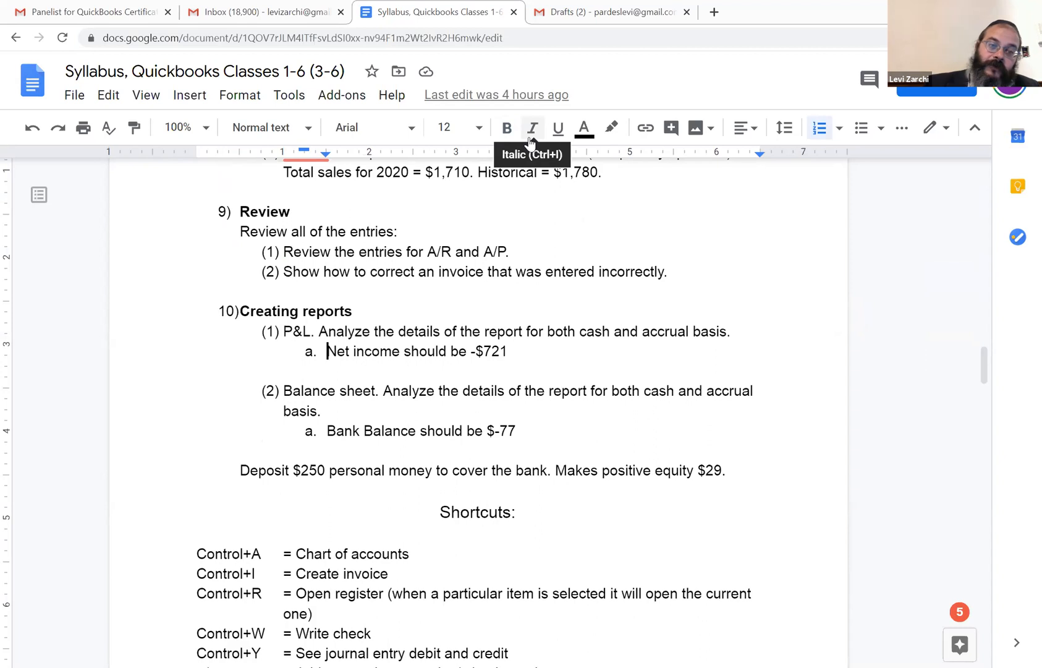
scroll(310, 247, "up", 2)
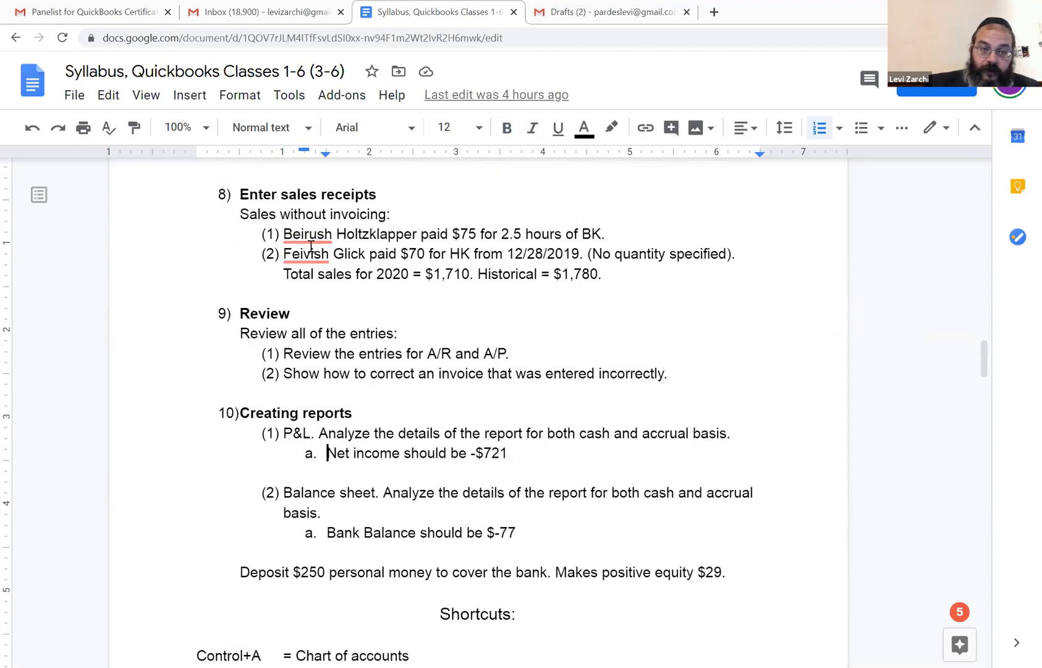
scroll(311, 248, "up", 1)
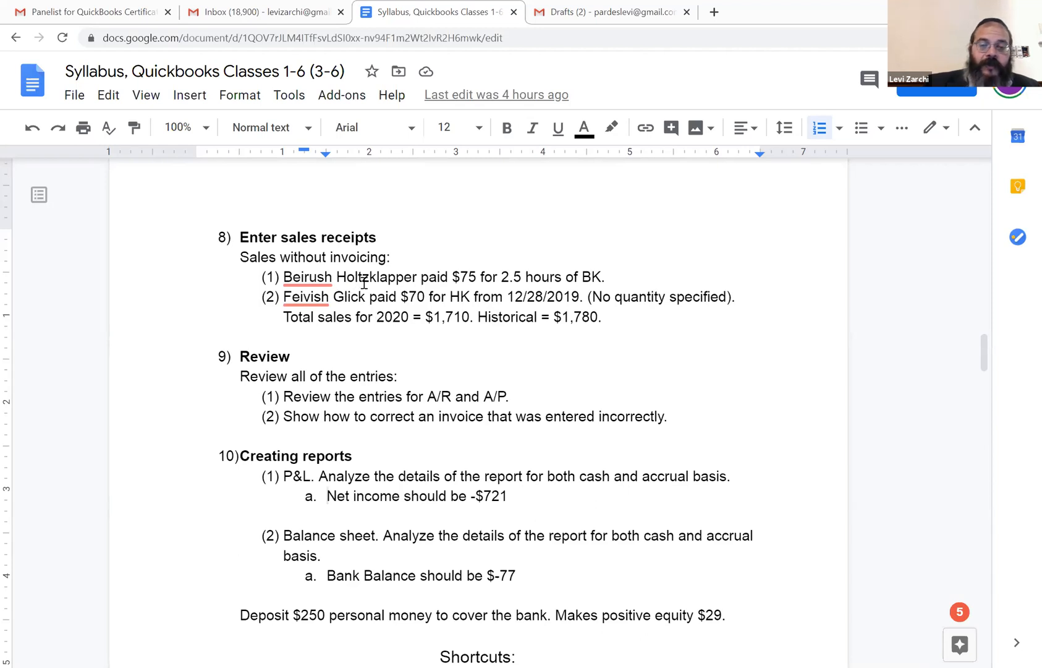
scroll(456, 362, "down", 1)
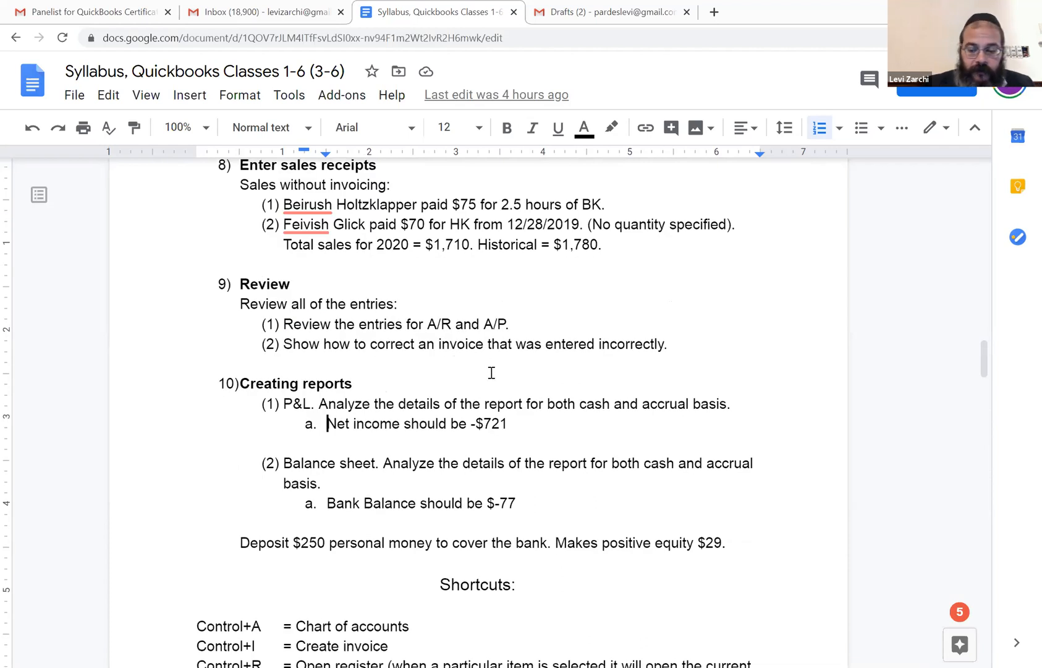
key("Right")
key("Right")
key("Right")
key("Right")
key("Right")
key("Right")
key("Right")
key("Right")
key("Right")
key("Right")
key("Right")
key("Right")
key("Left")
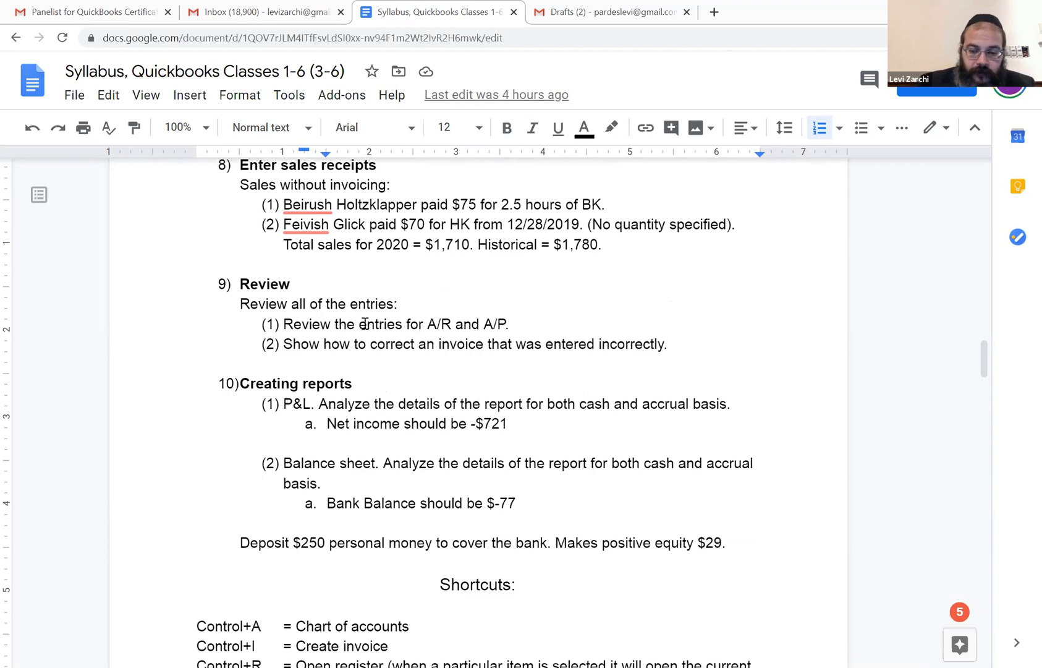
type("hist")
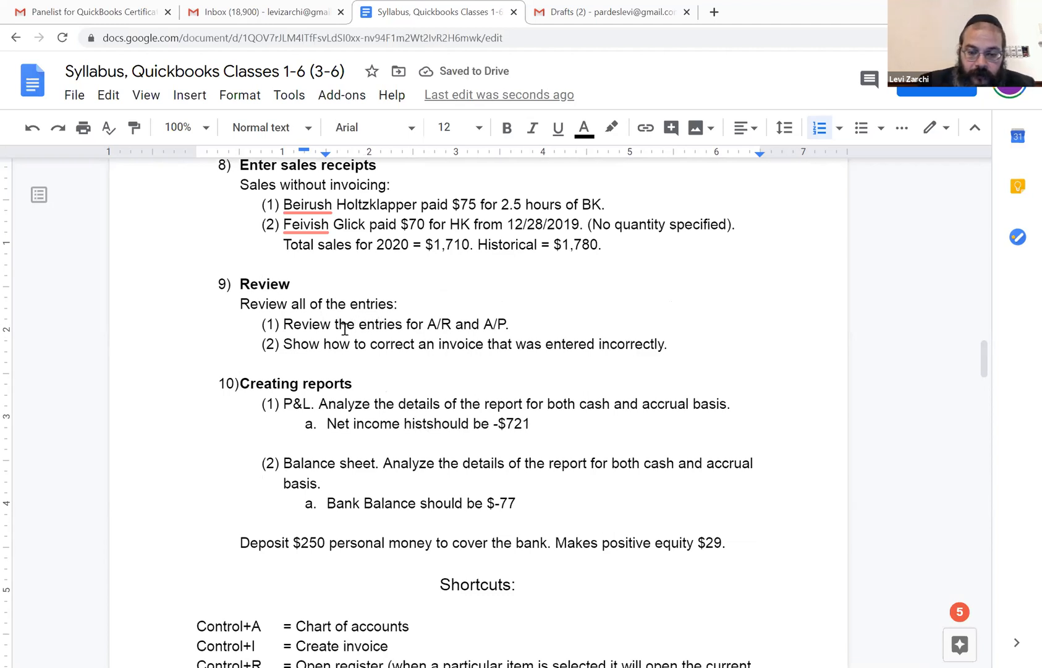
type("orical")
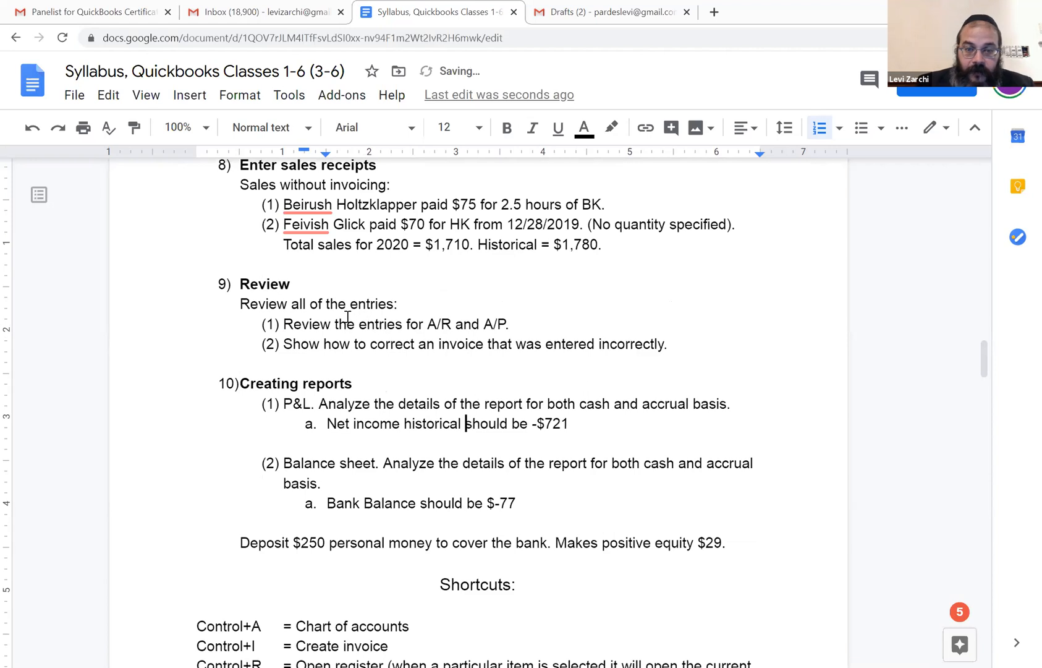
Add "for 2020 is -791." after "Net income" in the P&L sub-item, ahead of the word "historical".
key("Right")
key("Right")
key("Right")
key("Right")
key("Right")
key("Right")
key("Right")
key("Right")
key("Right")
key("Right")
key("Right")
key("Right")
key("Right")
key("Right")
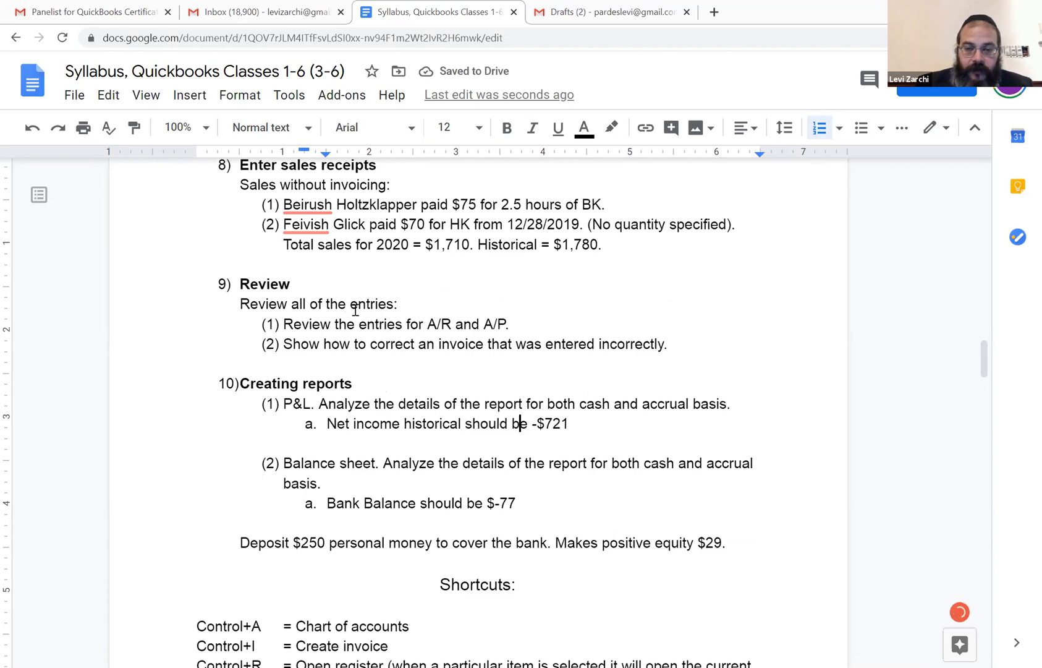
key("Left")
key("Left")
key("Left")
key("Left")
key("Left")
key("Left")
key("Left")
key("Left")
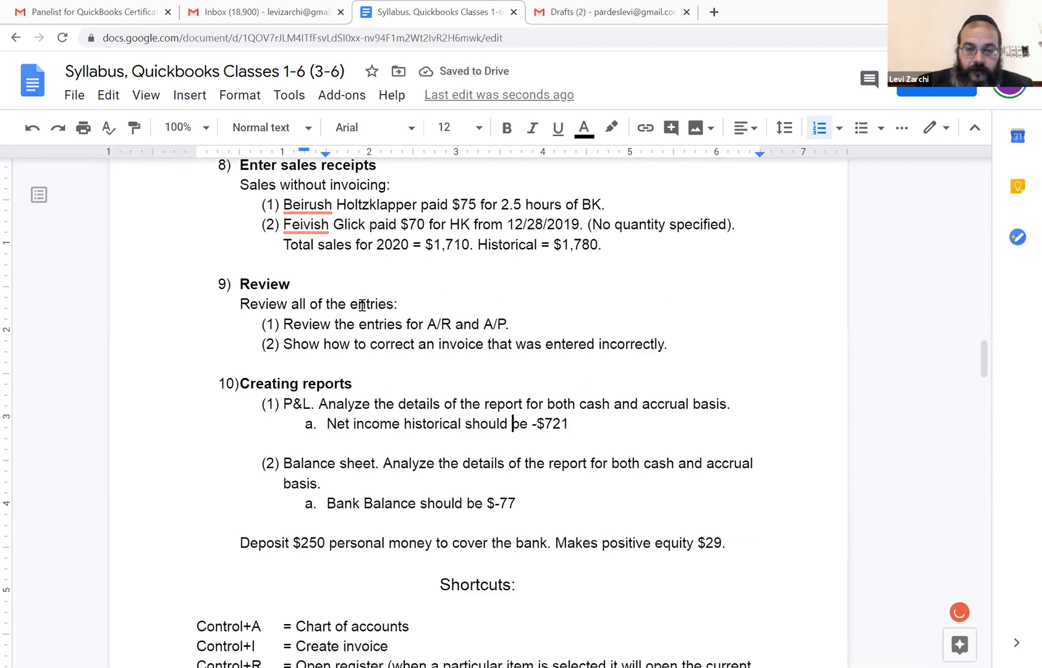
key("Left")
key("Left")
key("Left")
key("Left")
key("Left")
key("Left")
key("Left")
key("Left")
key("Left")
key("Left")
key("Left")
type("for ")
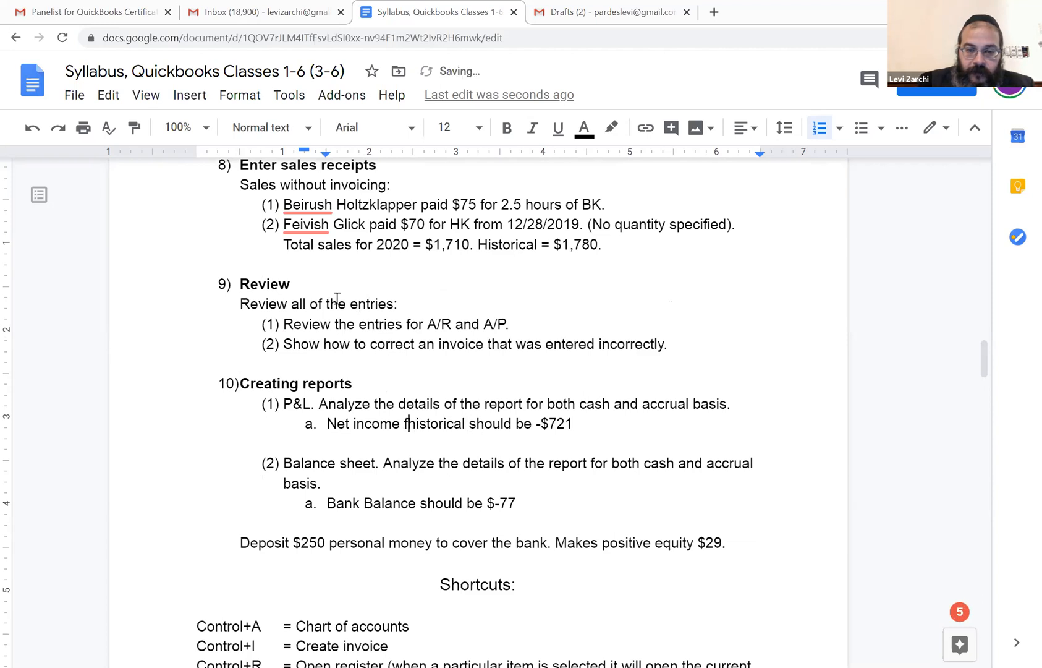
type("2020 is -")
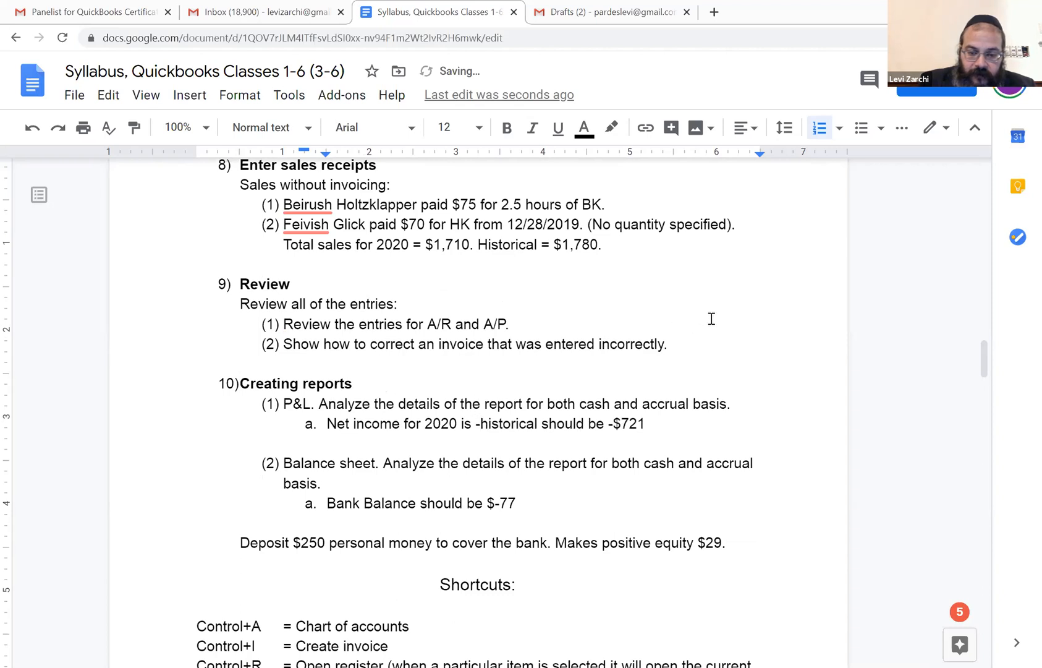
type("791.")
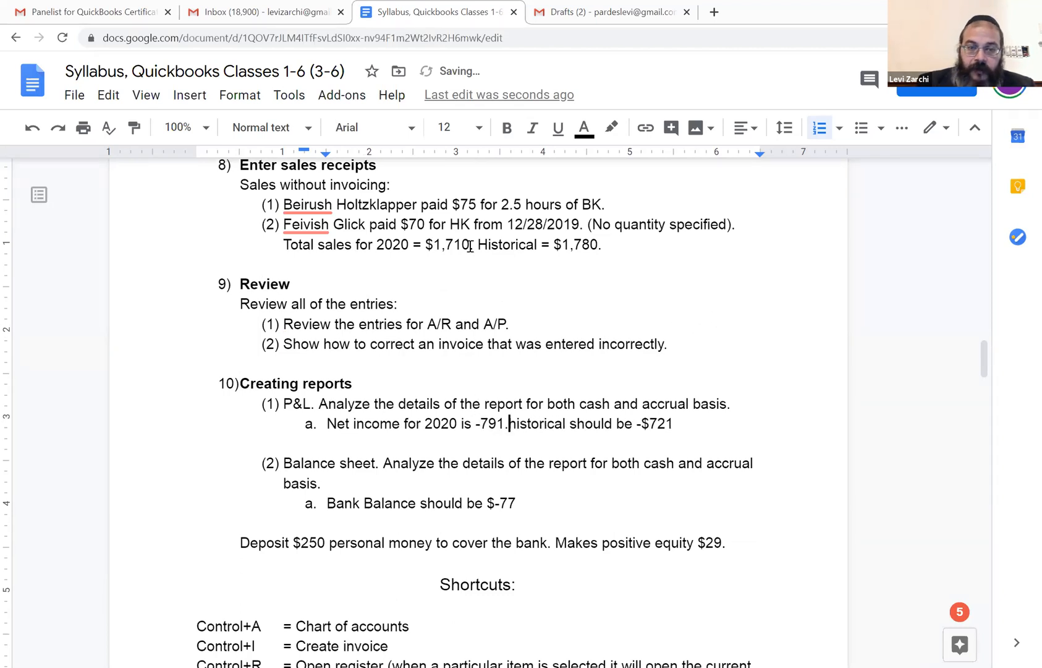
Check the sales totals, net income line and expected bank balance, and continue through the Shortcuts list.
left_click(590, 244)
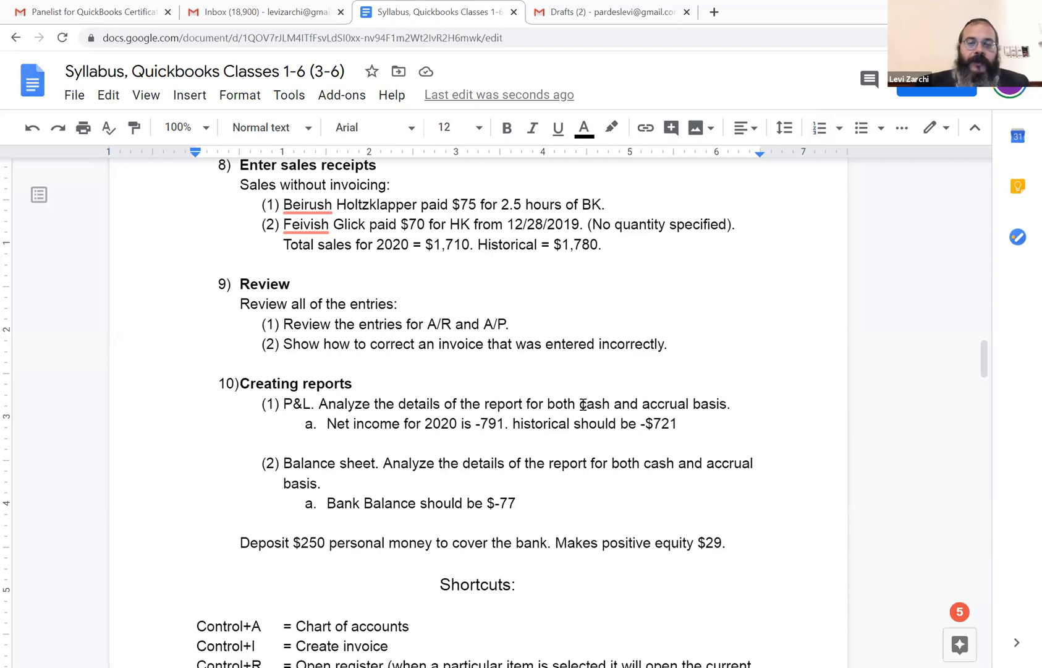
left_click_drag(506, 404, 514, 404)
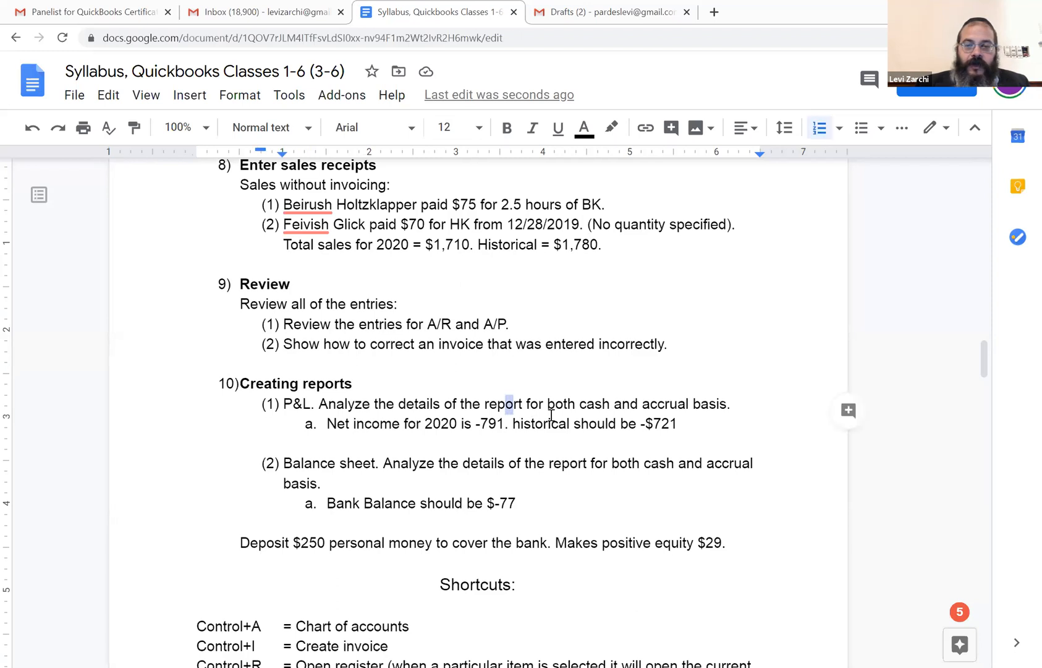
left_click(656, 424)
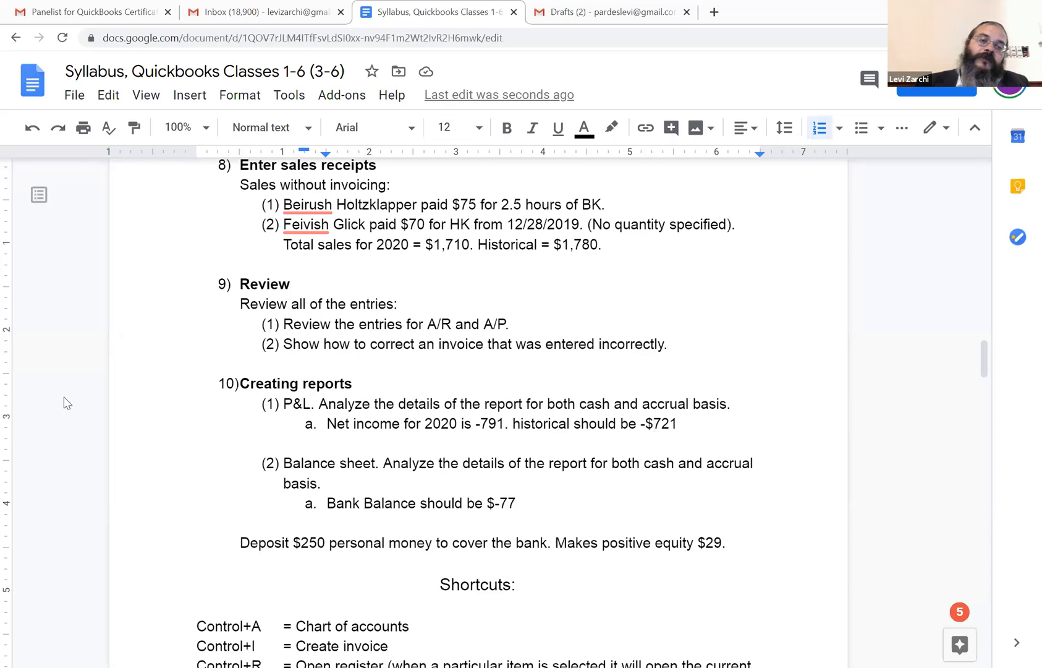
left_click(458, 408)
scroll(486, 406, "down", 2)
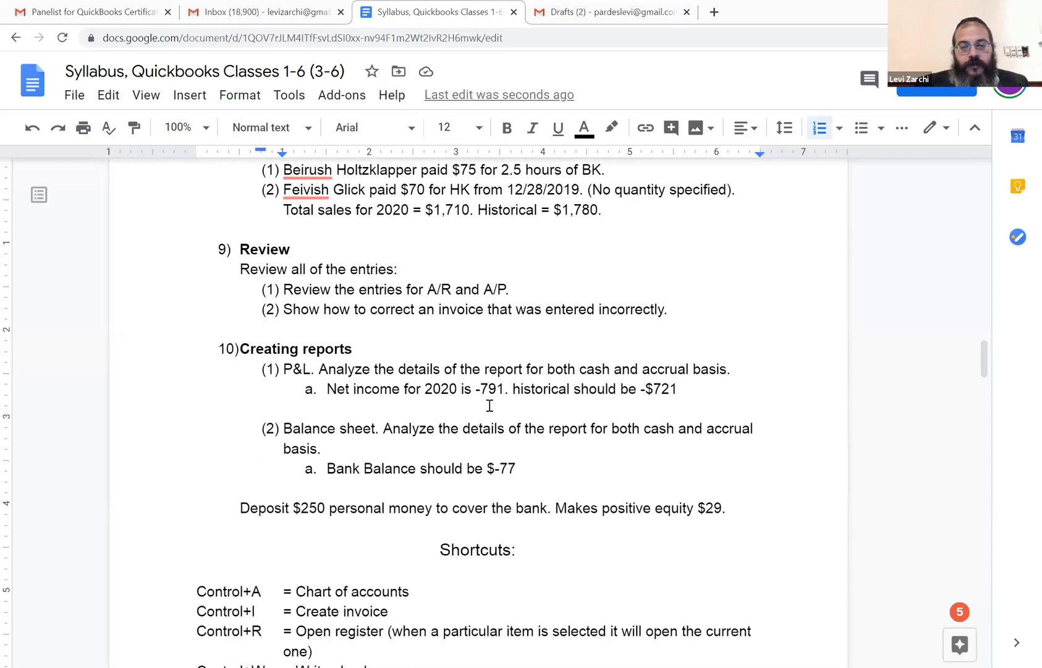
scroll(489, 405, "down", 1)
left_click_drag(508, 429, 521, 422)
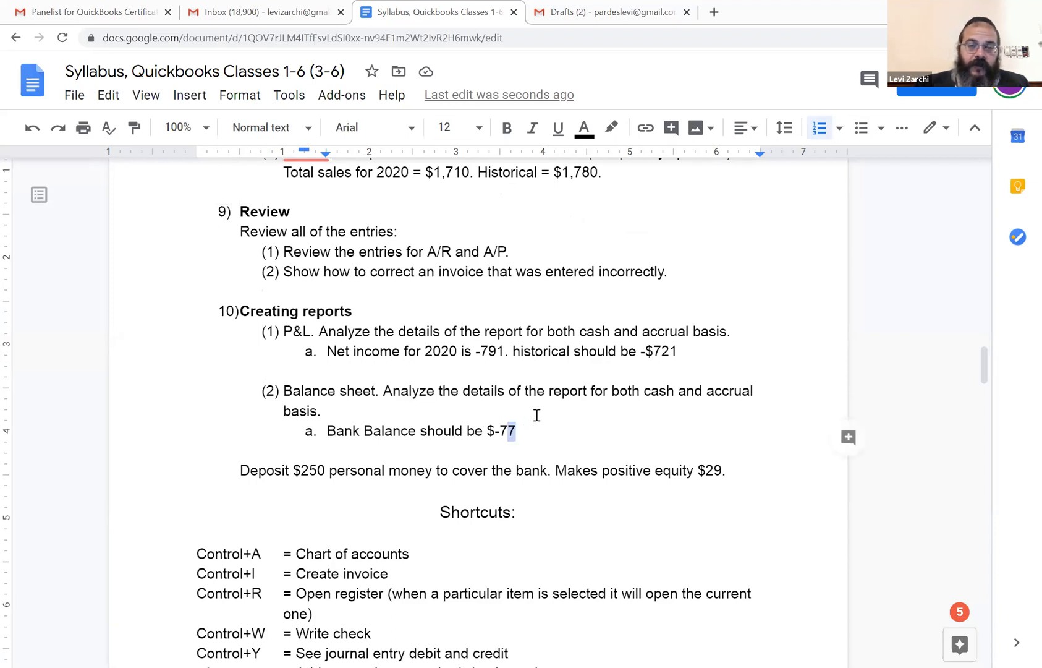
scroll(536, 415, "down", 2)
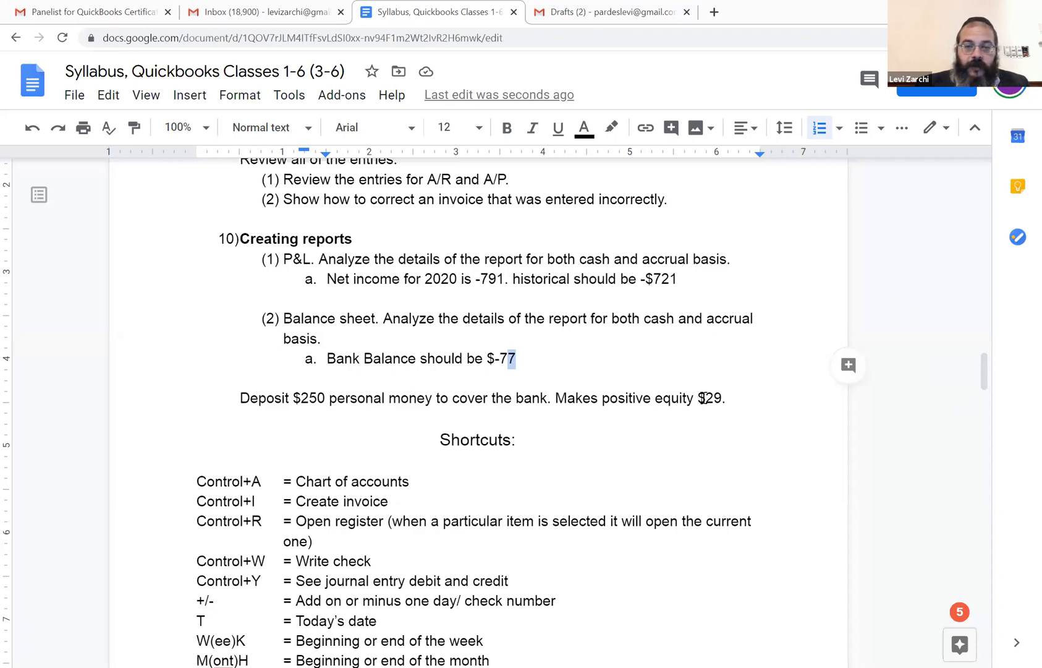
scroll(705, 398, "down", 3)
scroll(215, 219, "down", 4)
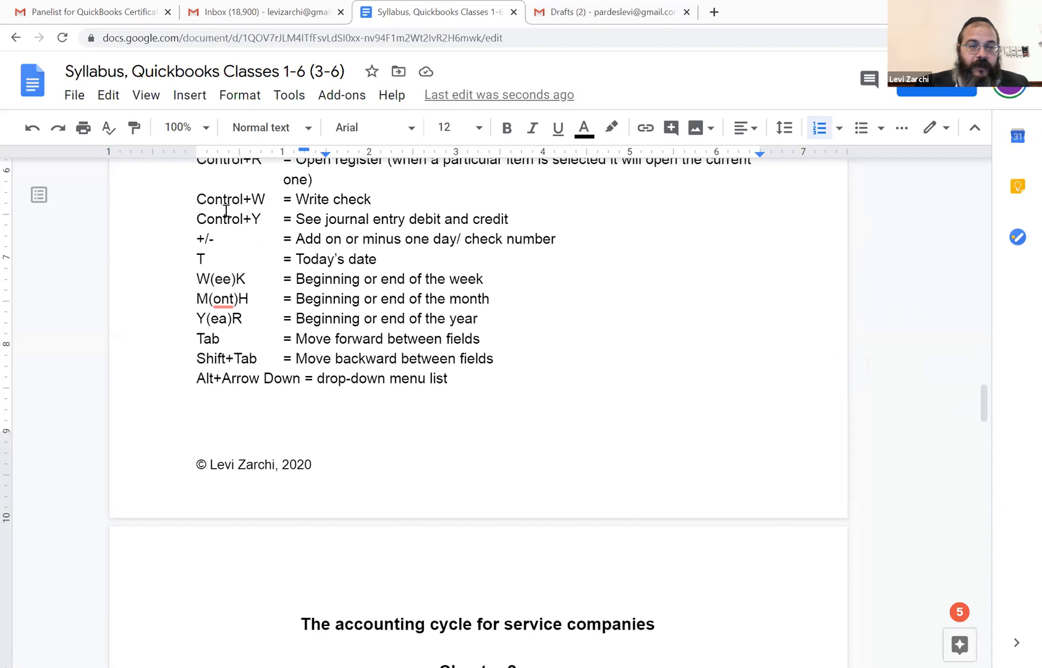
scroll(227, 210, "up", 3)
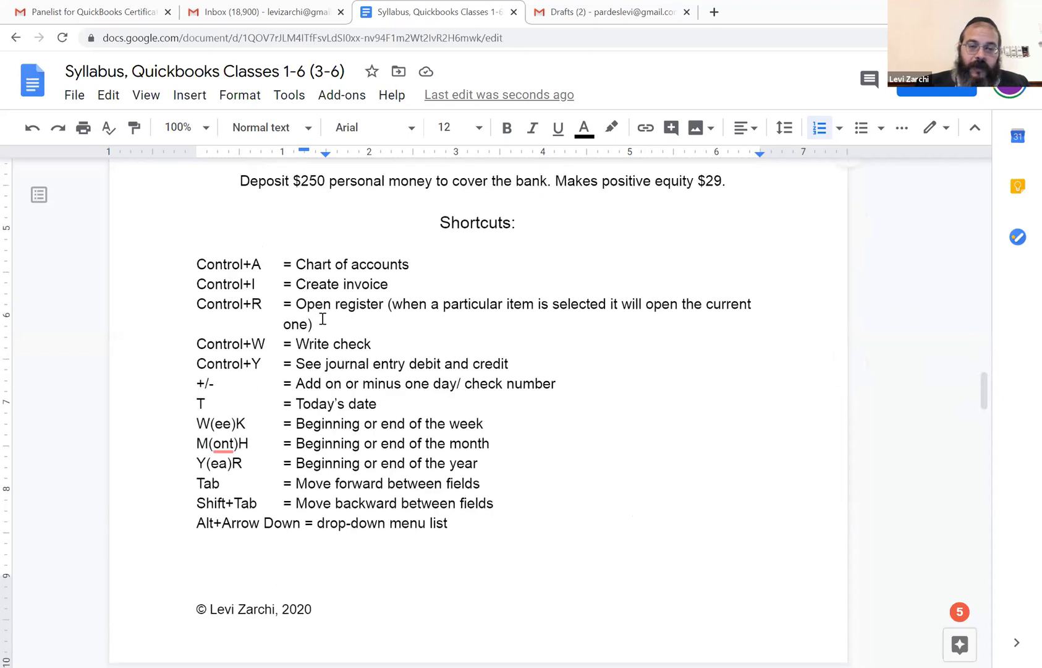
Examine Chapter 2's end of year adjustments for depreciation and amortization, and continue to Chapter 3, Accounting for Inventory.
scroll(330, 316, "down", 6)
scroll(330, 316, "down", 3)
scroll(303, 423, "down", 2)
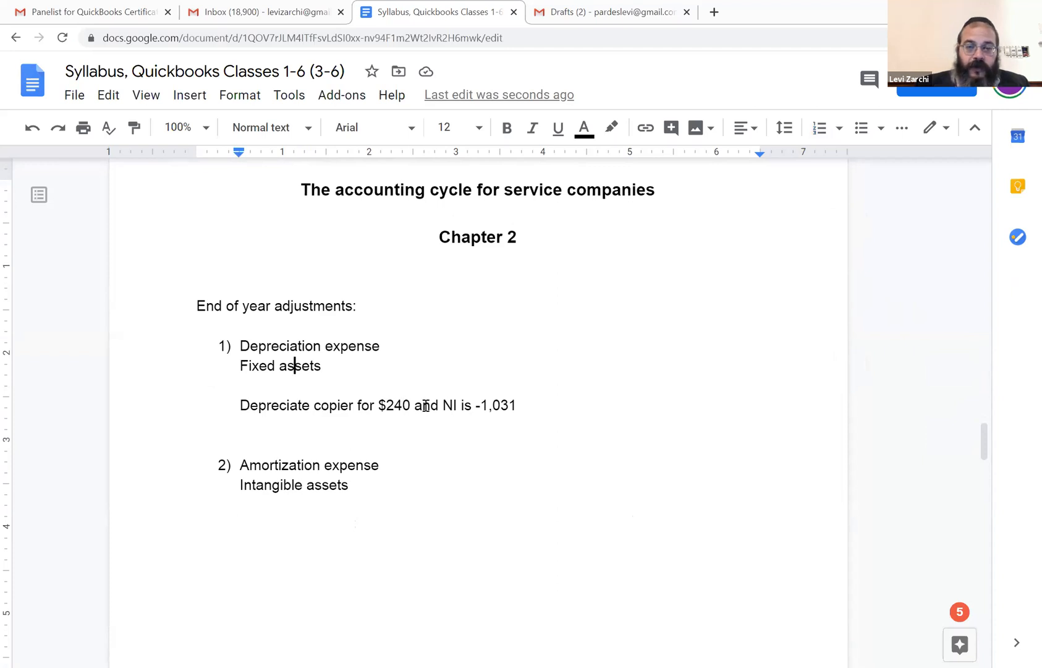
left_click(496, 400)
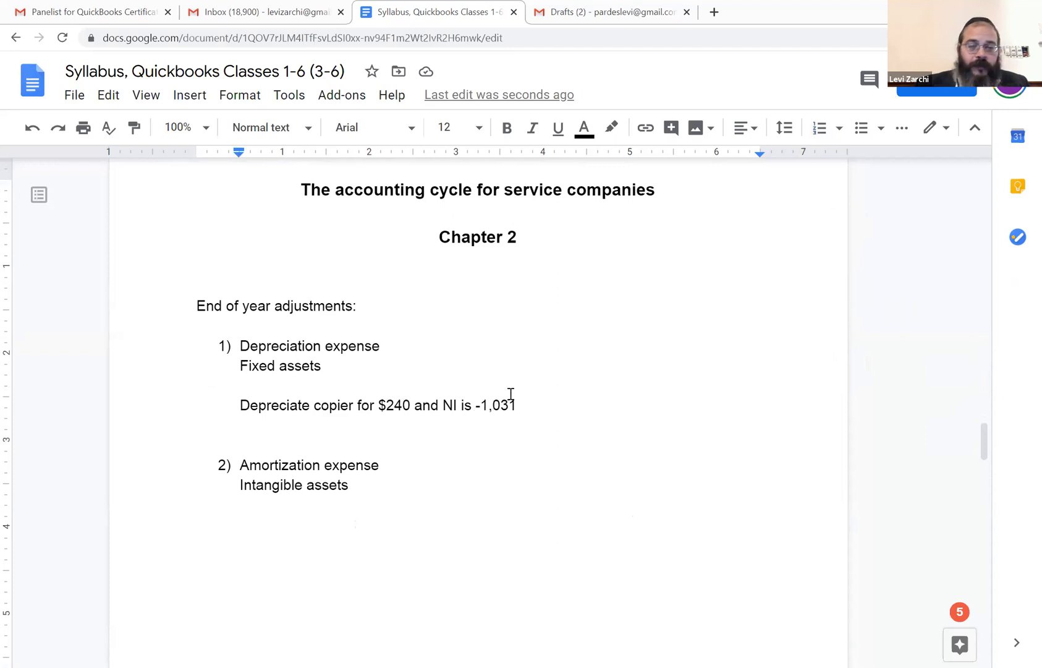
scroll(519, 334, "down", 12)
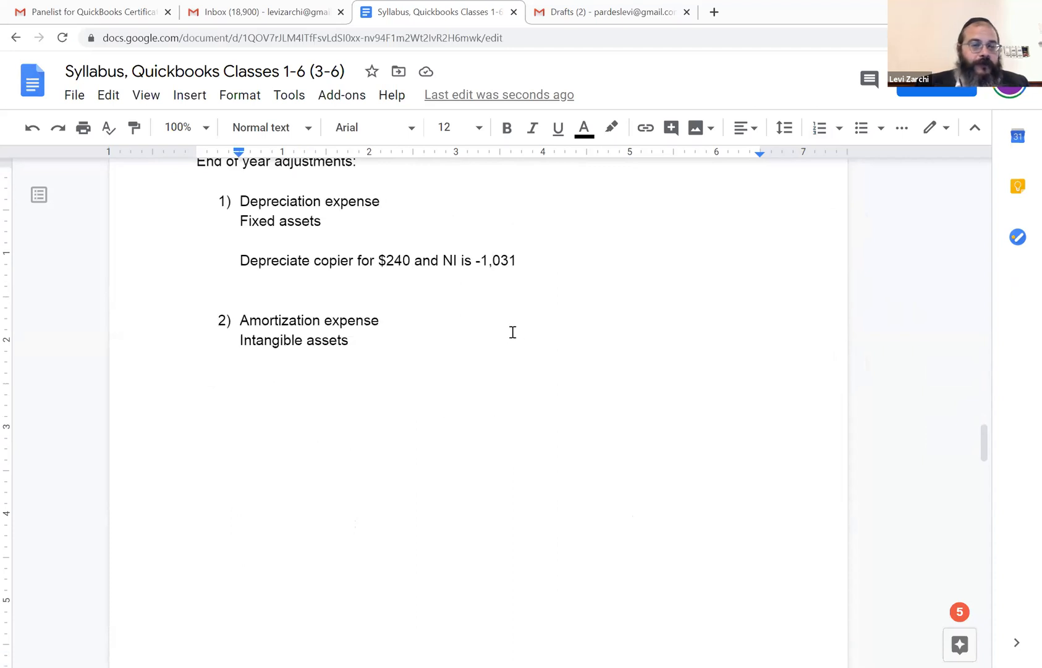
scroll(519, 304, "down", 5)
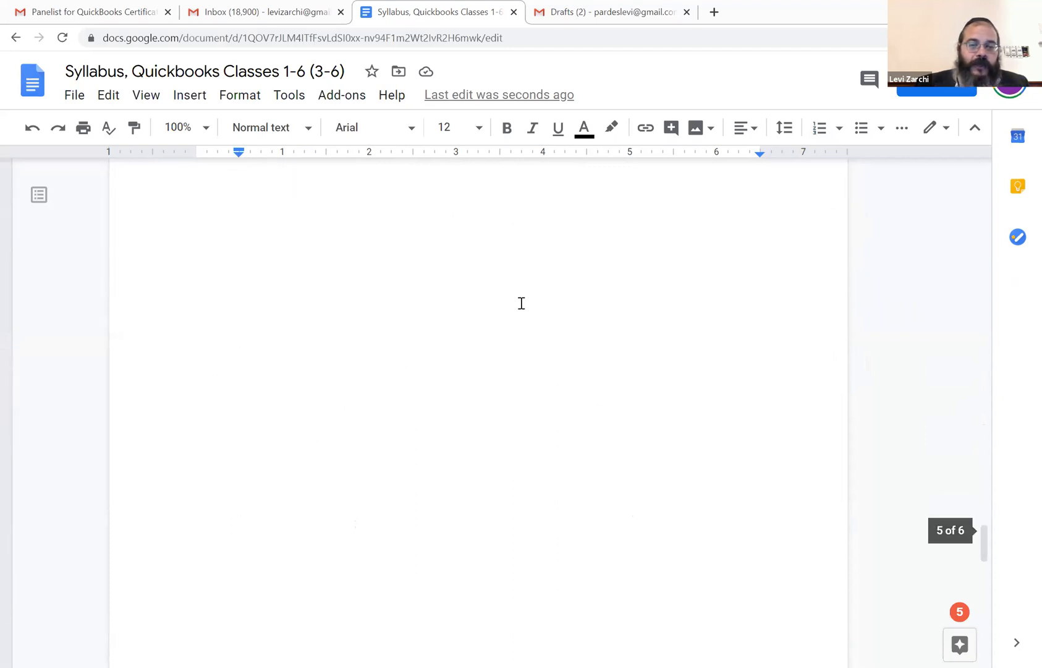
scroll(522, 303, "down", 5)
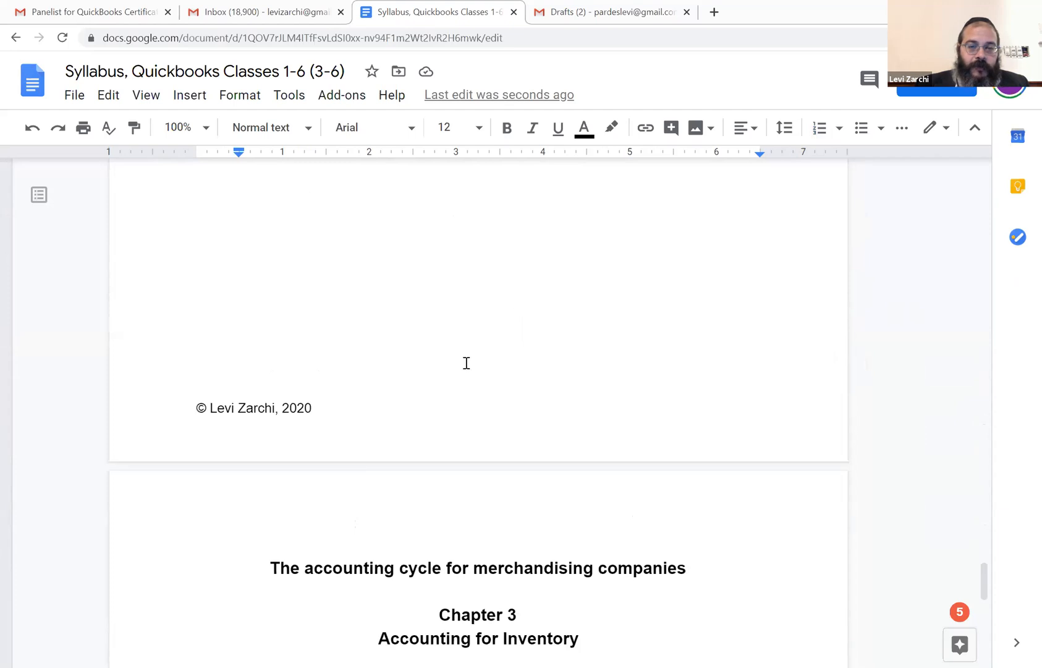
scroll(466, 363, "up", 10)
scroll(467, 363, "down", 3)
scroll(467, 363, "down", 15)
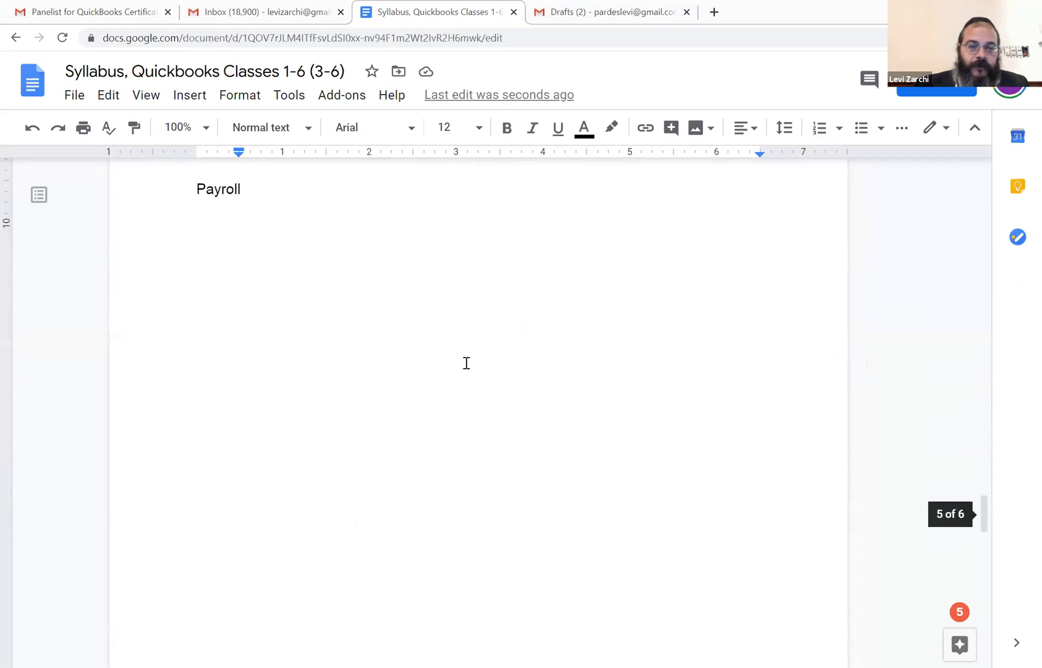
scroll(354, 396, "down", 4)
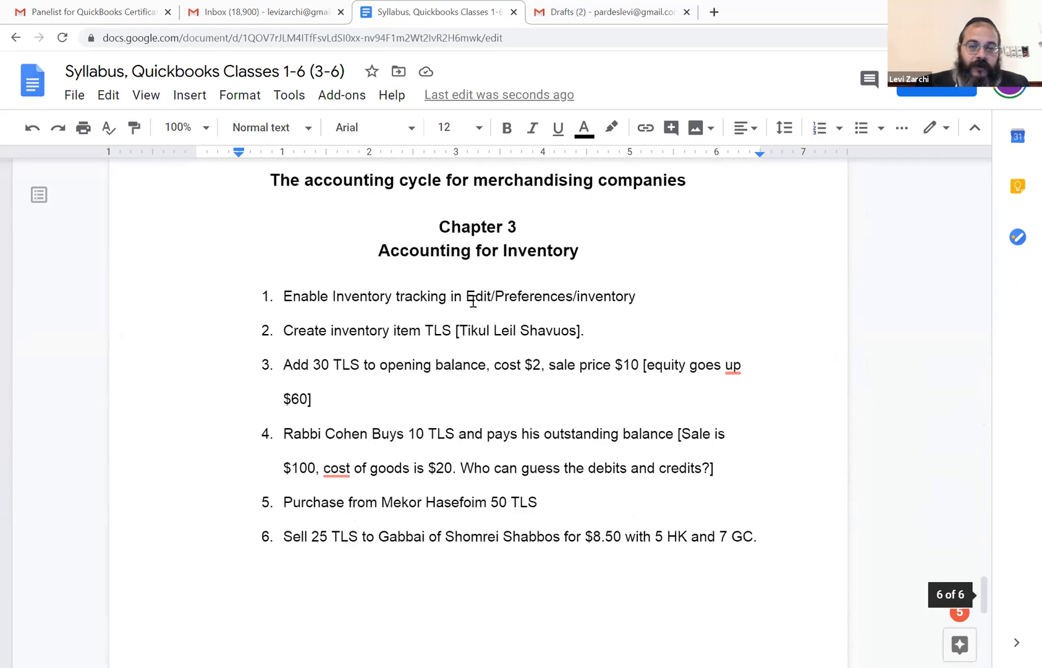
Add an unnumbered line reading "Total" beneath item 6, the sale of 25 TLS, in the Chapter 3 inventory list.
left_click(390, 260)
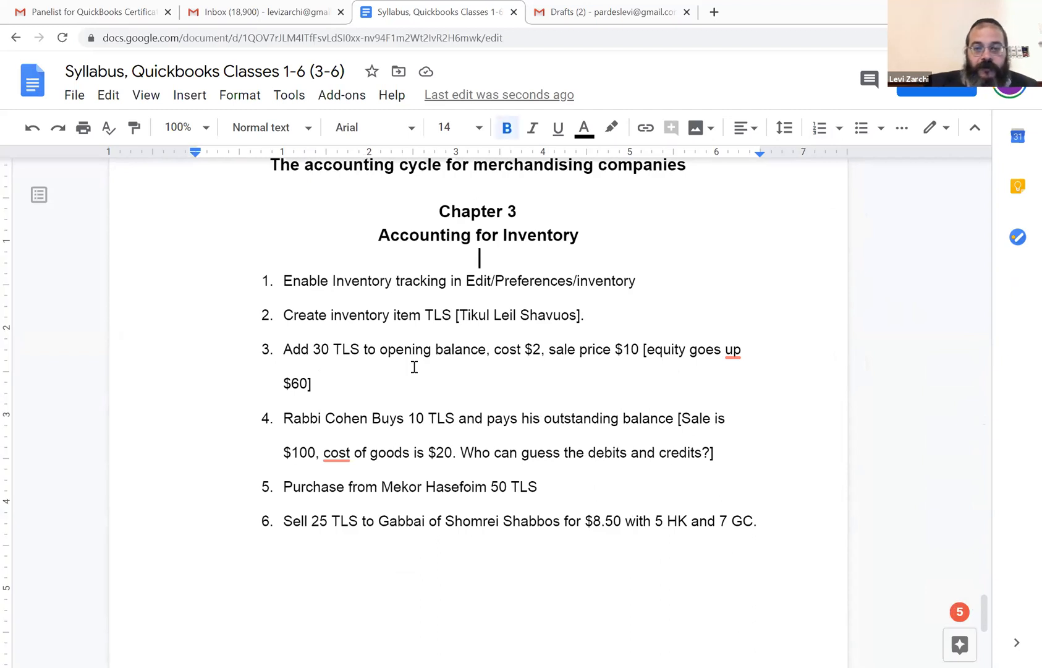
left_click(314, 349)
scroll(374, 388, "down", 1)
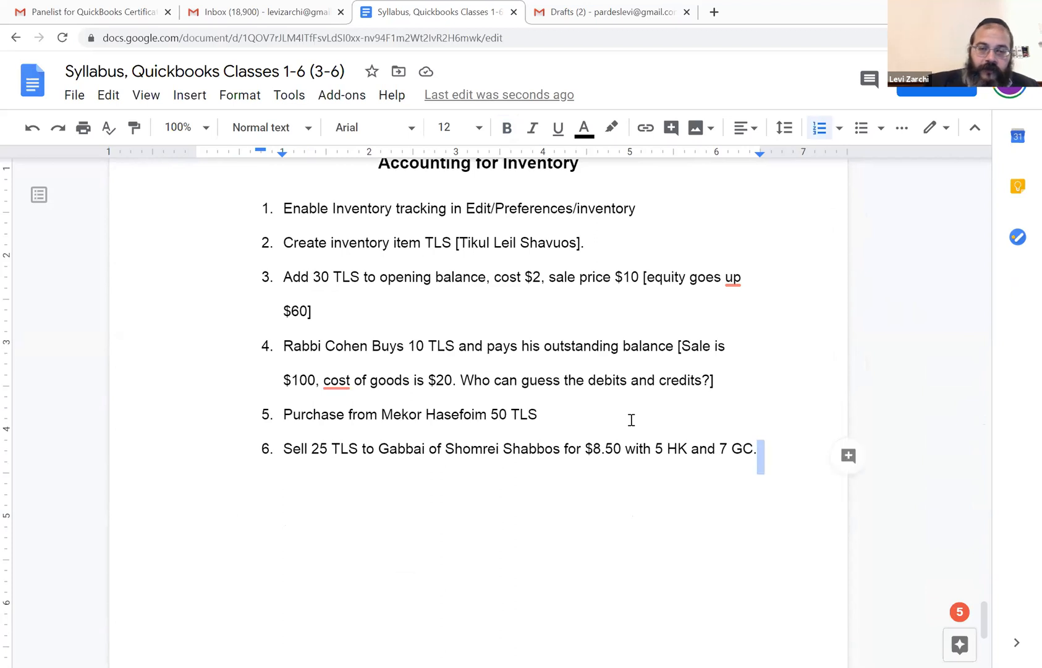
key("Return")
key("BackSpace")
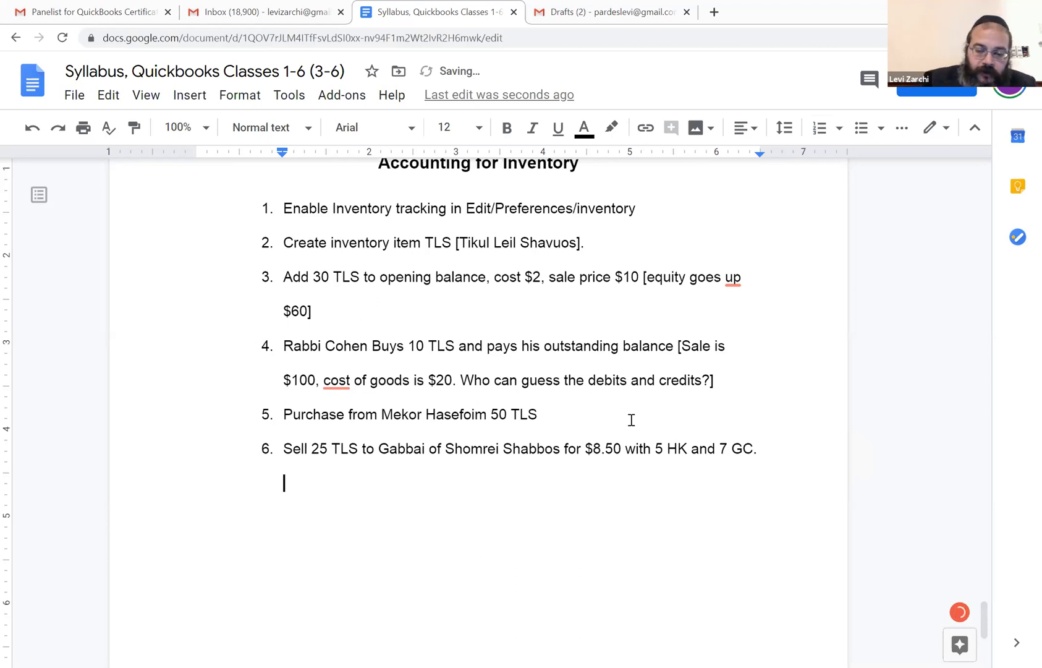
type("Toyal")
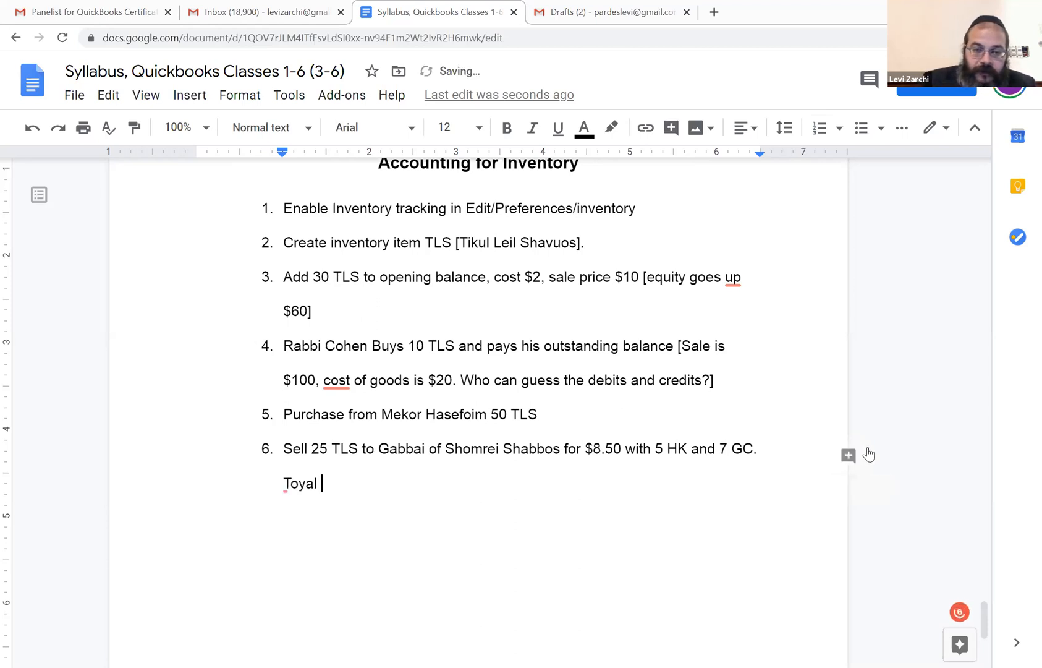
key("BackSpace")
key("BackSpace")
key("BackSpace")
type("tal")
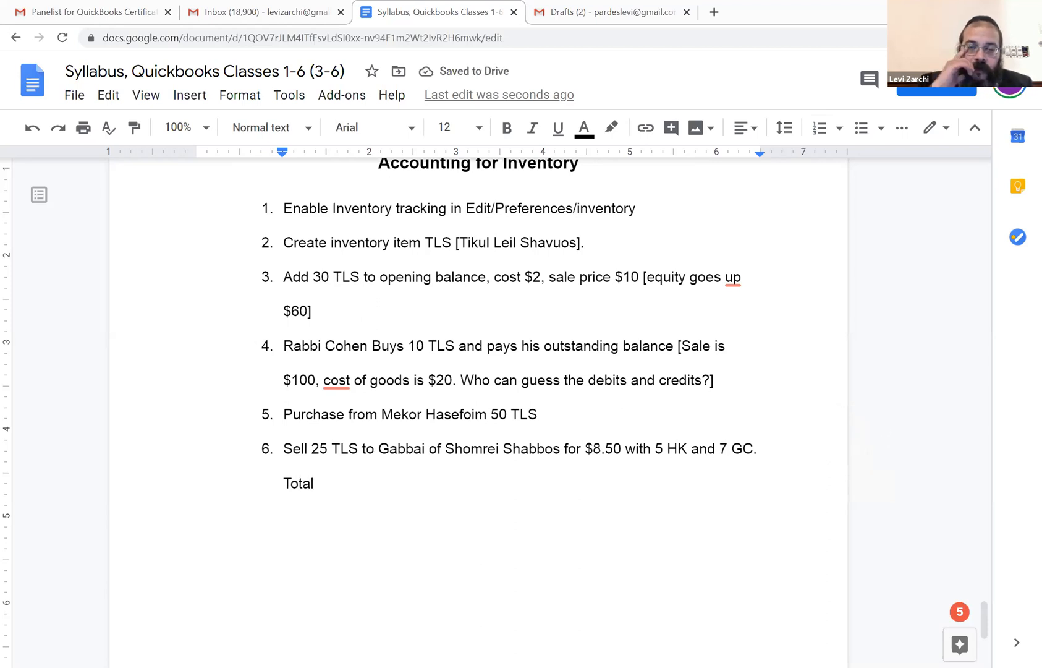
Enter 1012.50 as the total amount for the item 6 sale.
type("101")
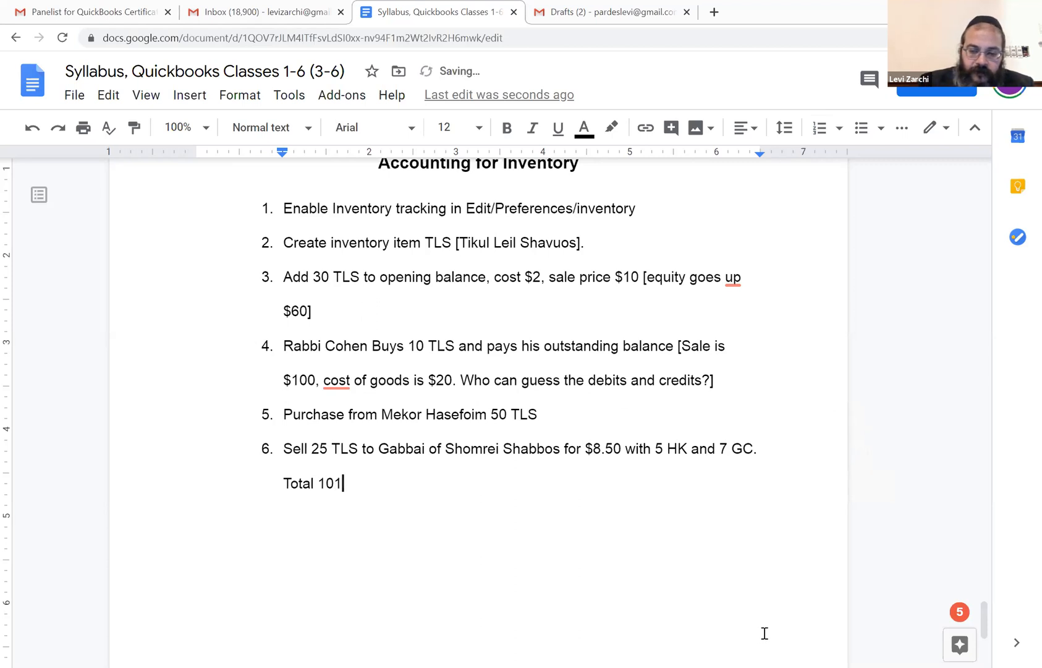
type("5")
key("BackSpace")
type("2,50")
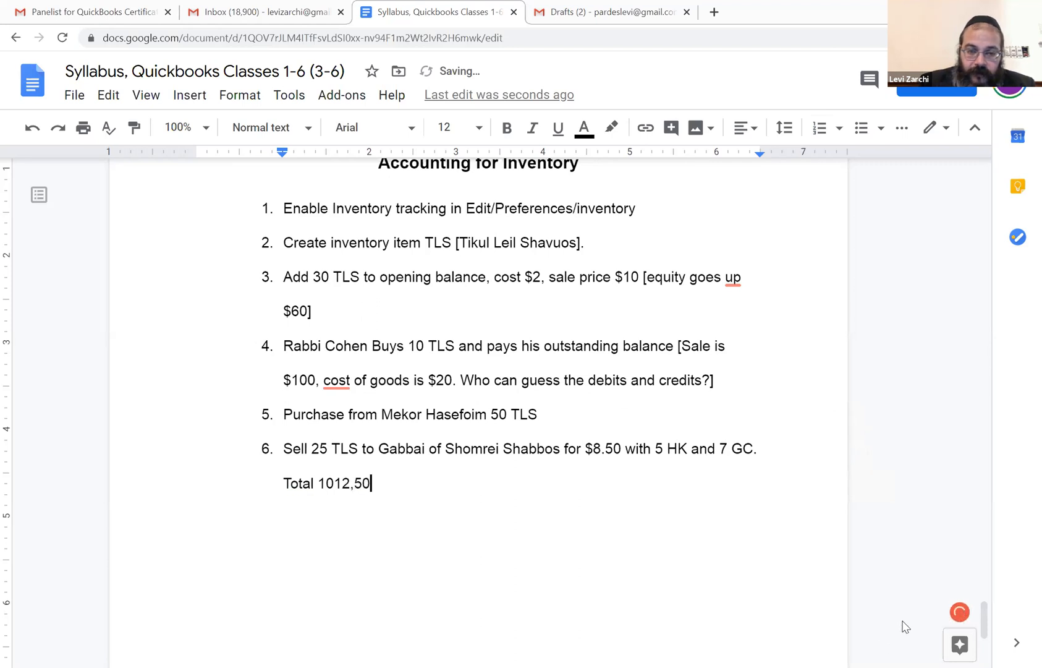
key("BackSpace")
key("BackSpace")
key("BackSpace")
type(".50")
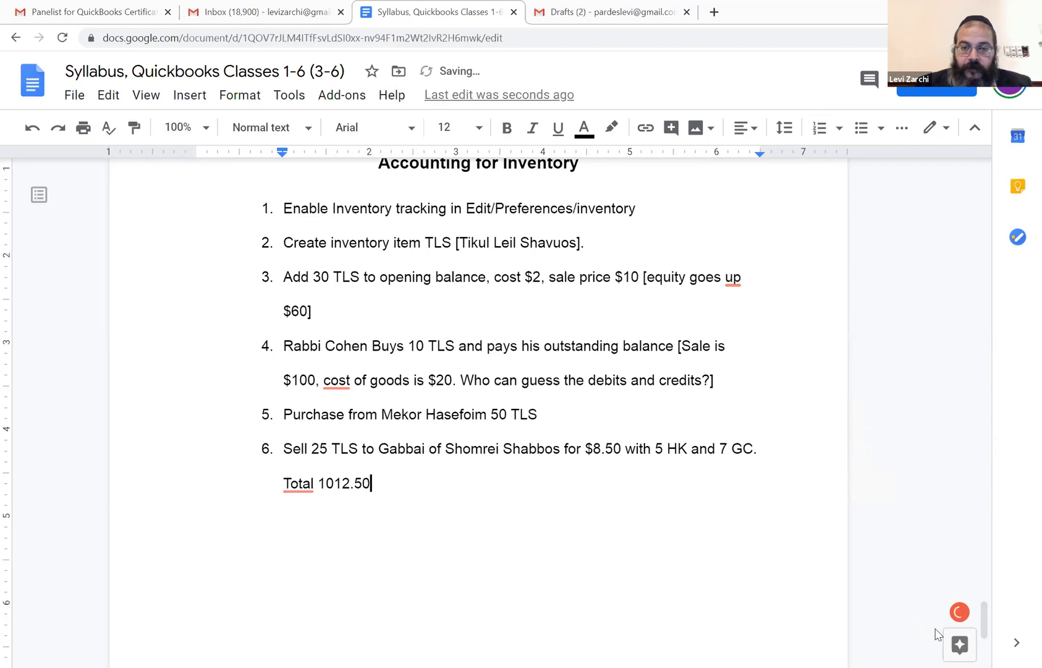
Add a thousands comma to the total beneath item 6 so it reads 1,012.50.
scroll(691, 377, "down", 2)
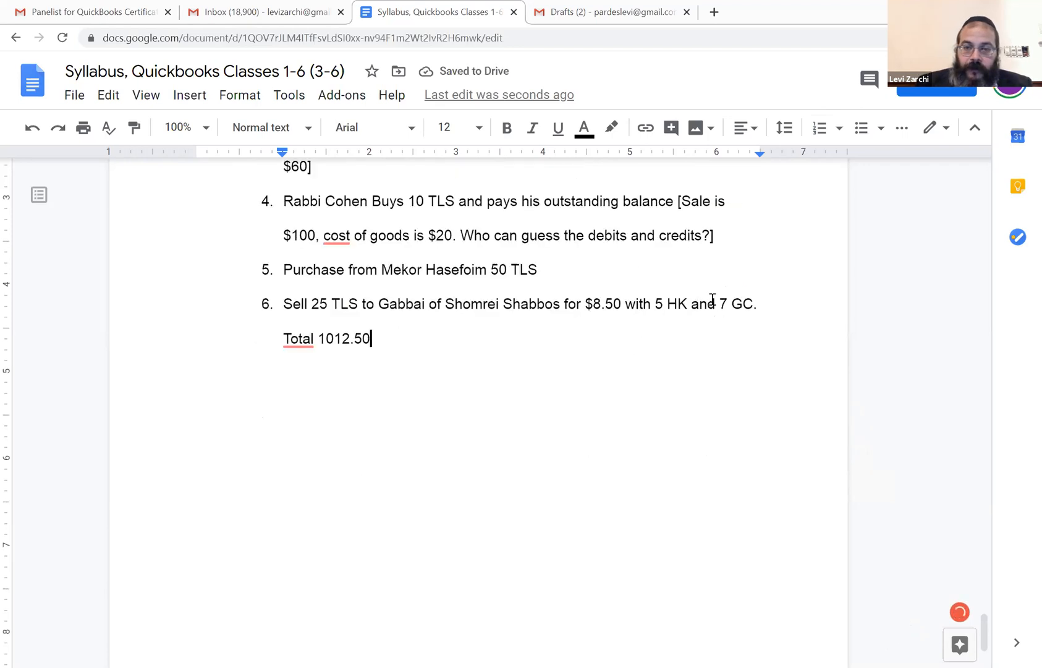
left_click(678, 302)
left_click(603, 303)
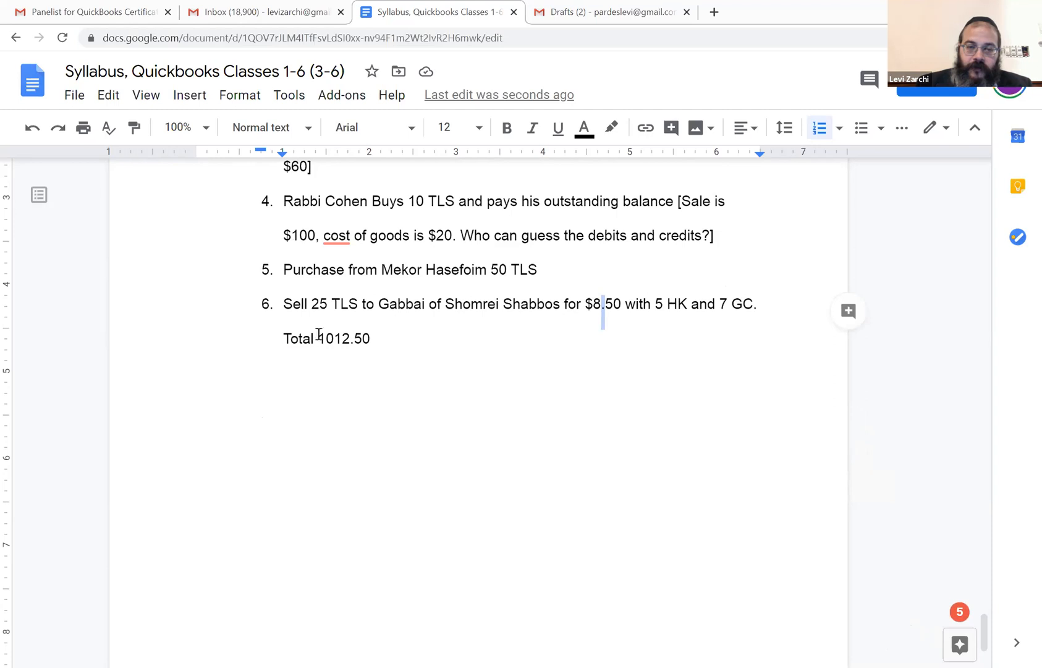
type(",")
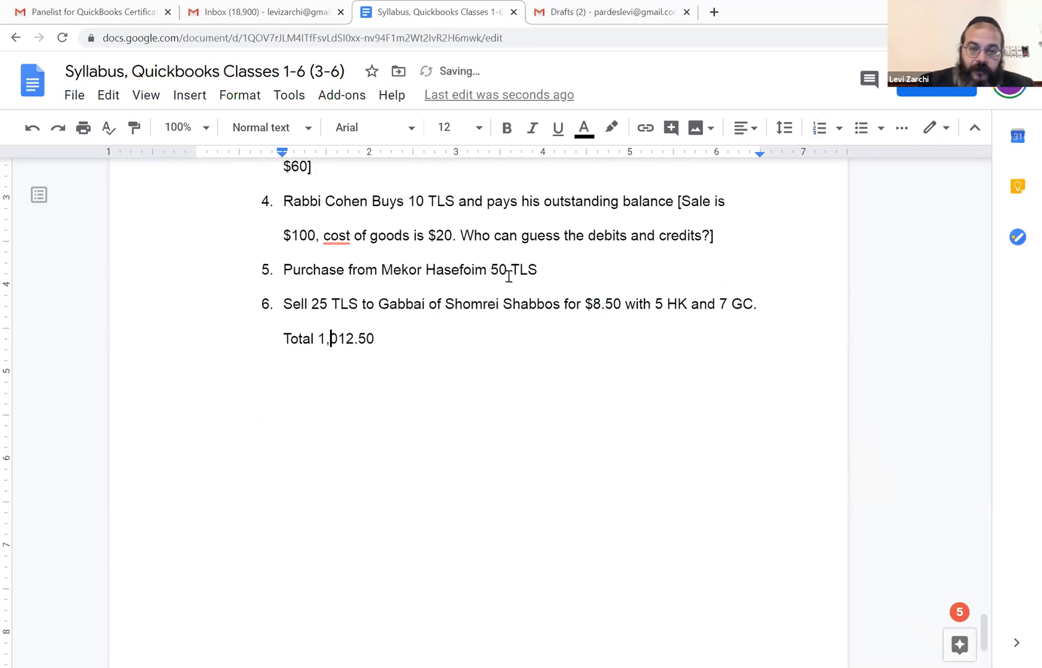
Append "additional income" after the amount on the Total line beneath item 6.
key("Right")
key("Right")
key("Right")
key("Right")
key("Right")
key("Right")
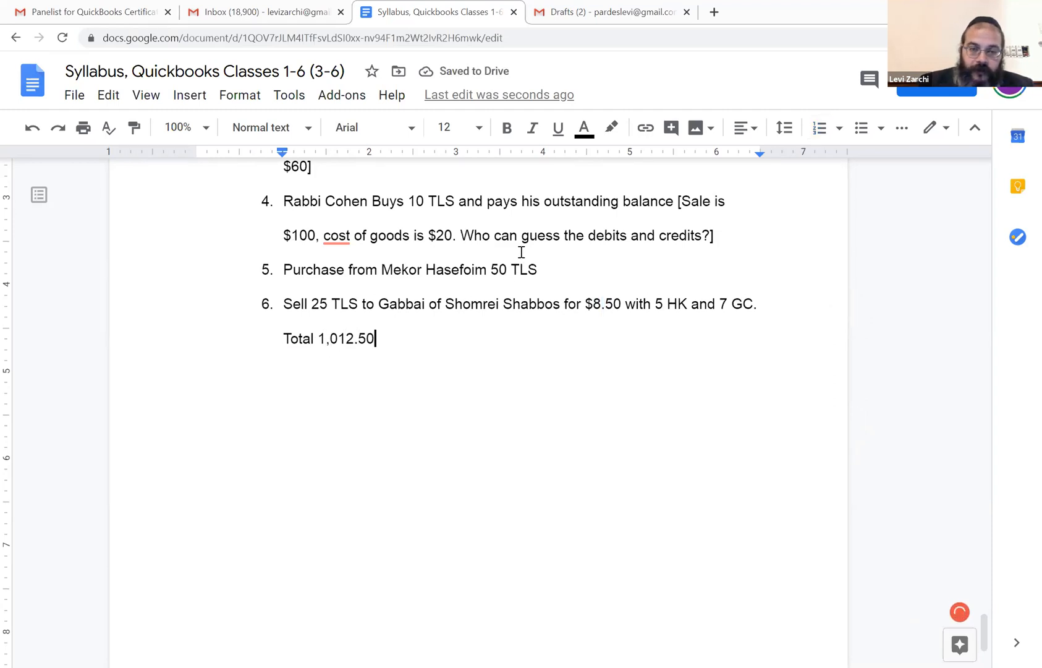
type("additinal")
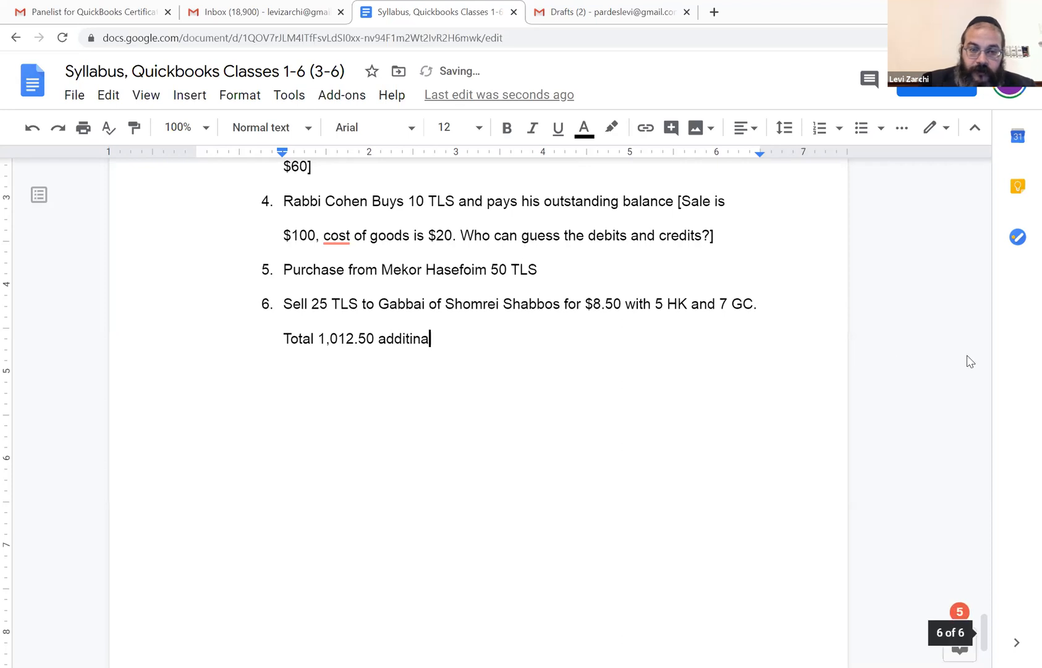
key("BackSpace")
key("BackSpace")
key("BackSpace")
key("BackSpace")
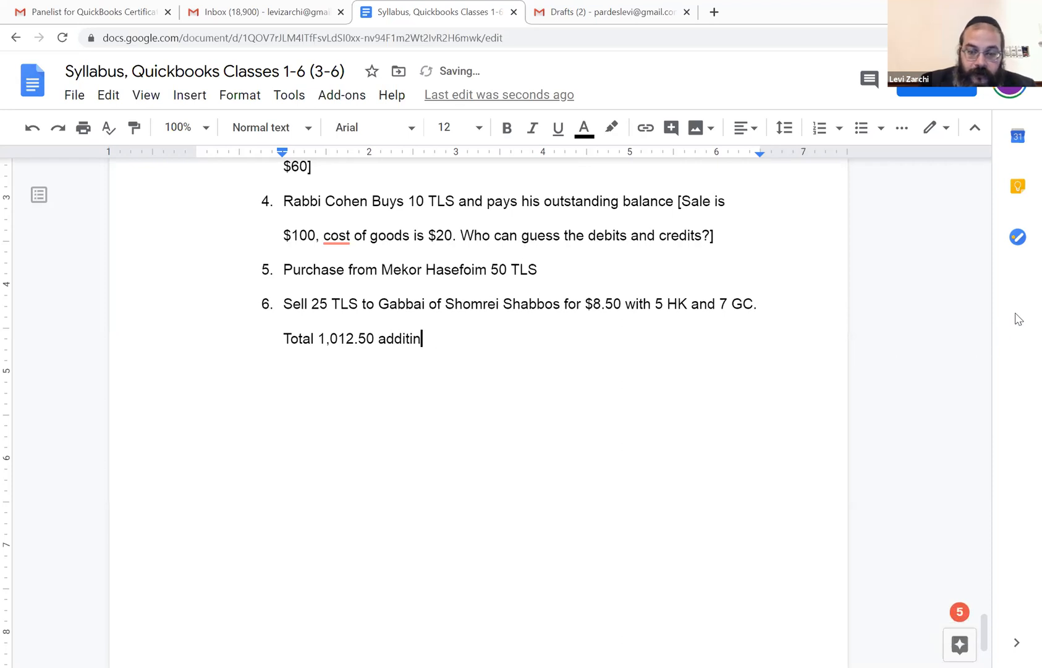
type("onal ")
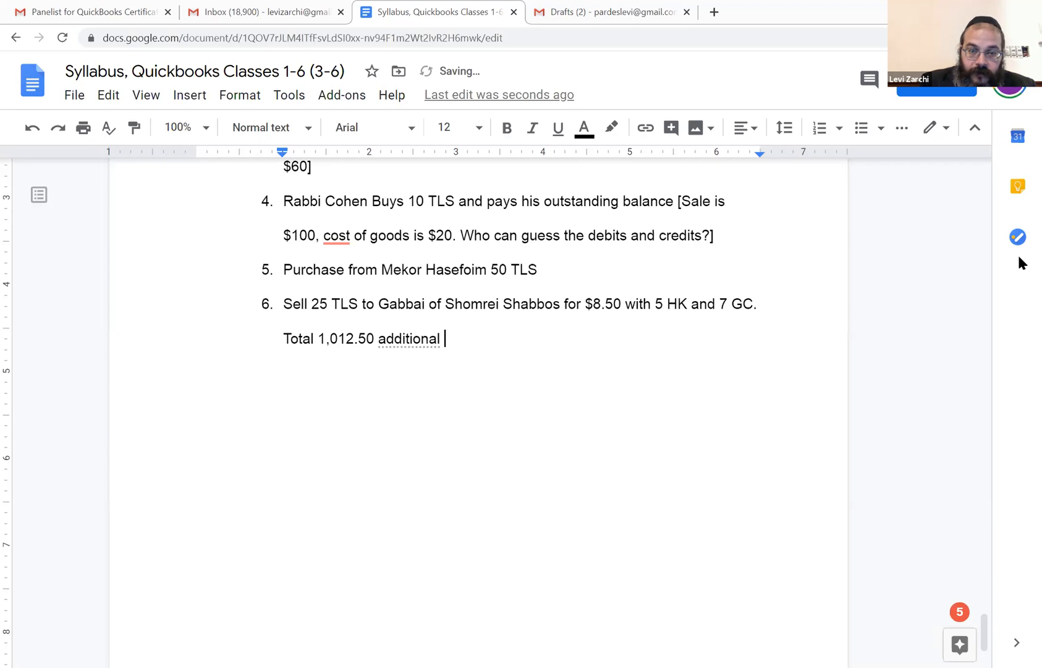
type("incom")
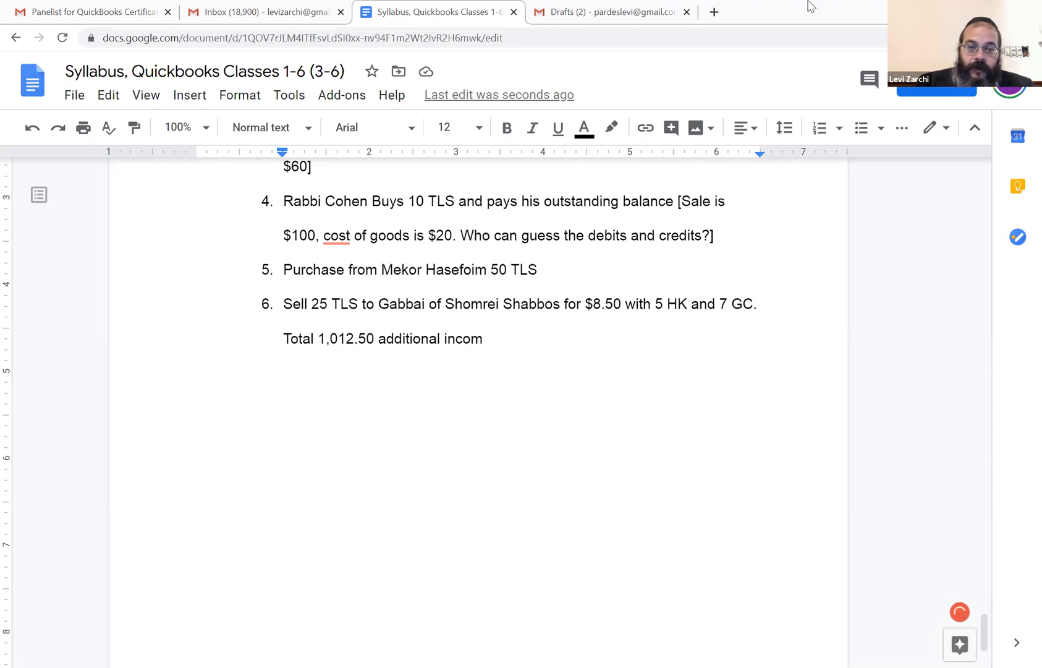
type("e")
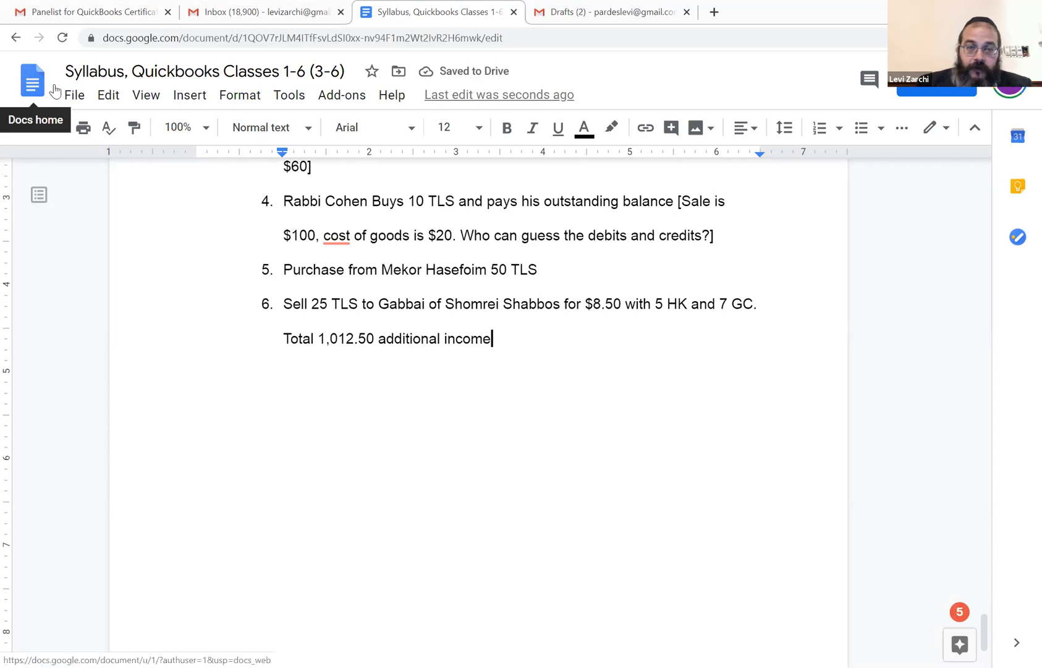
Change the amount on the Total line beneath item 6 to 1,112.50.
left_click(711, 236)
key("BackSpace")
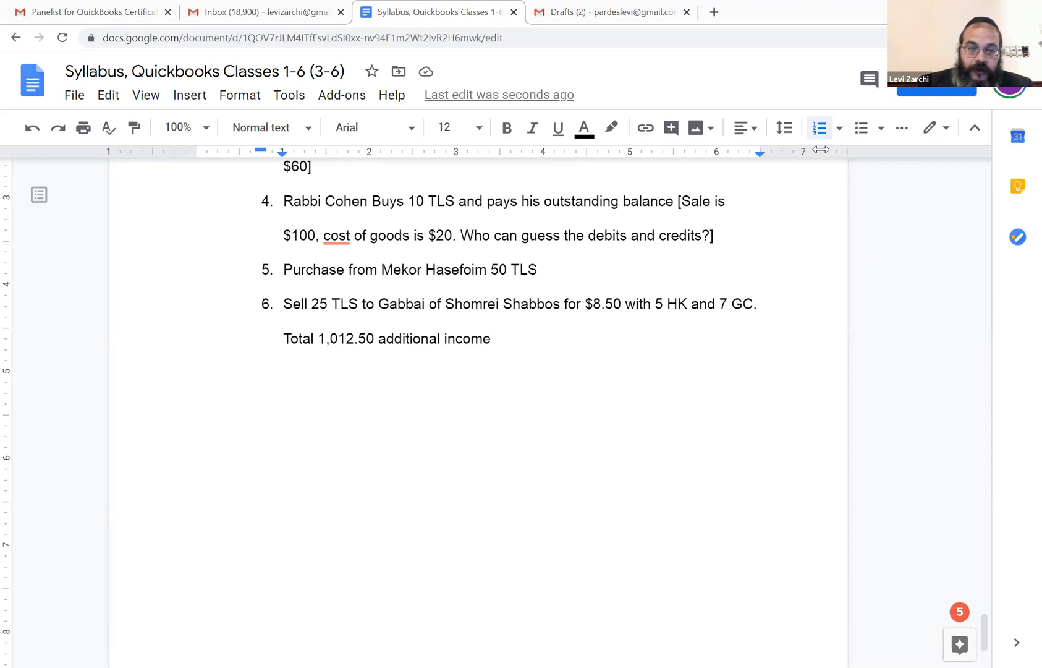
left_click(332, 339)
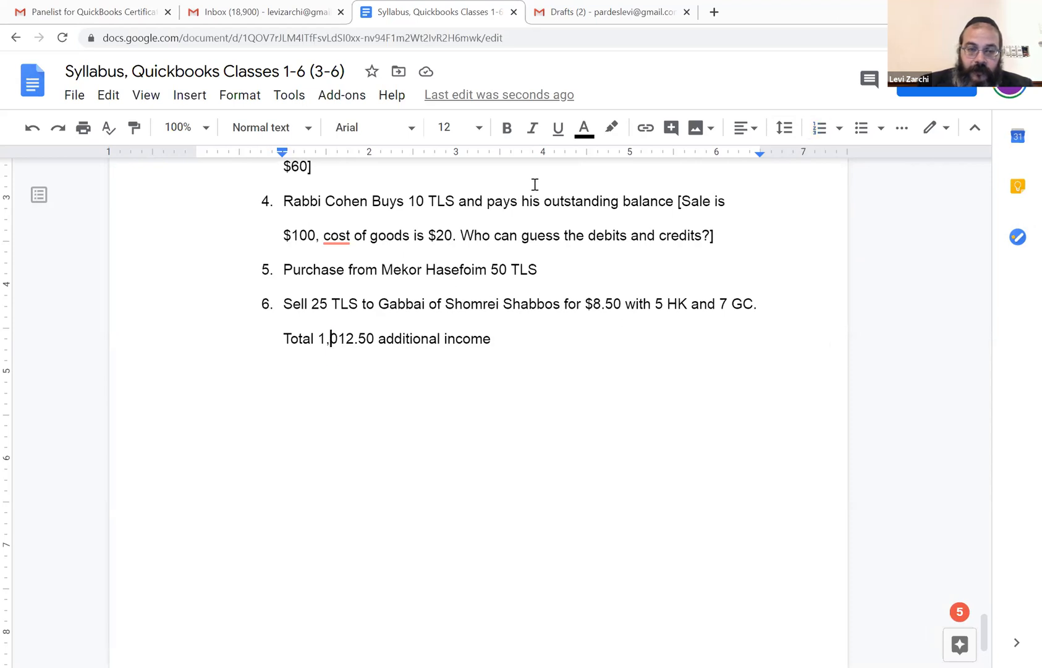
key("shift+Right")
type("1")
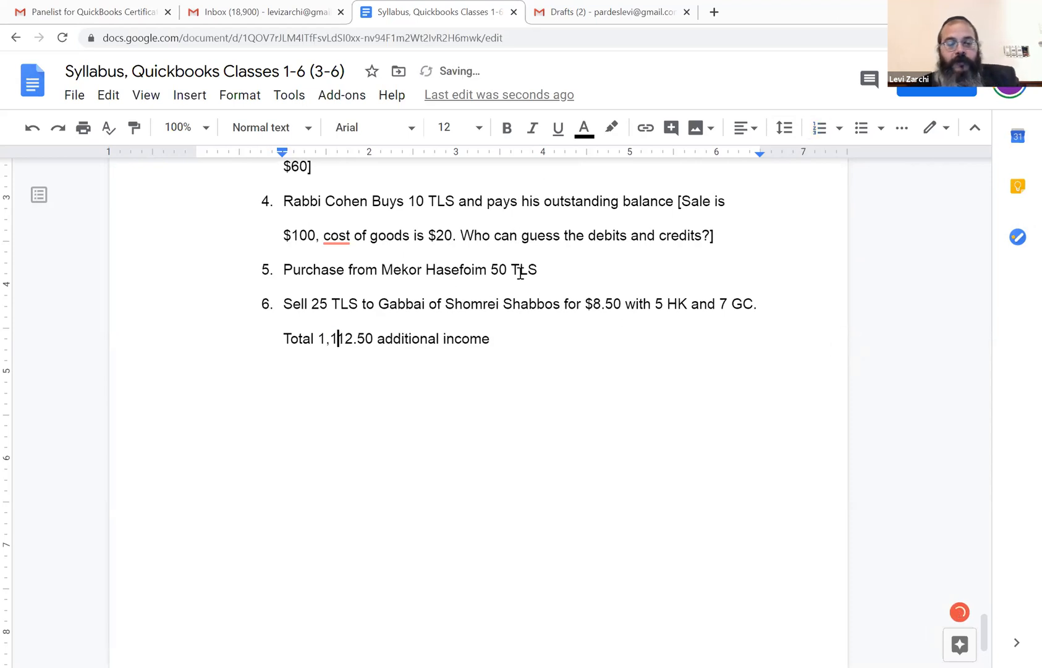
Append "for 5/25" to the end of the additional income line in the Chapter 3 list.
scroll(519, 281, "up", 2)
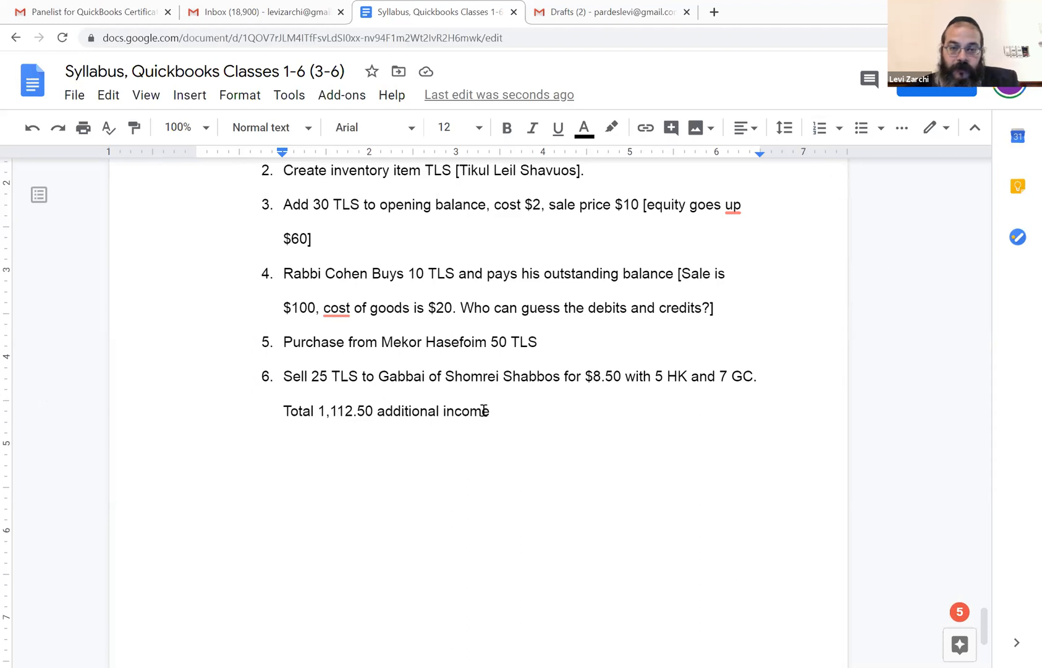
left_click(503, 400)
type("f")
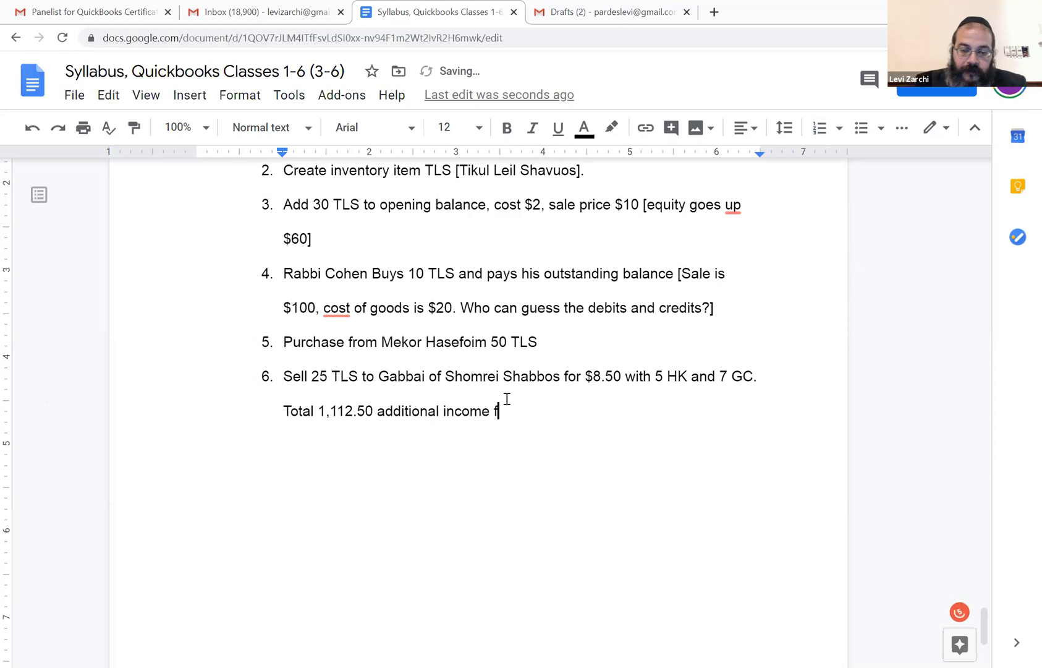
type("or 5/25")
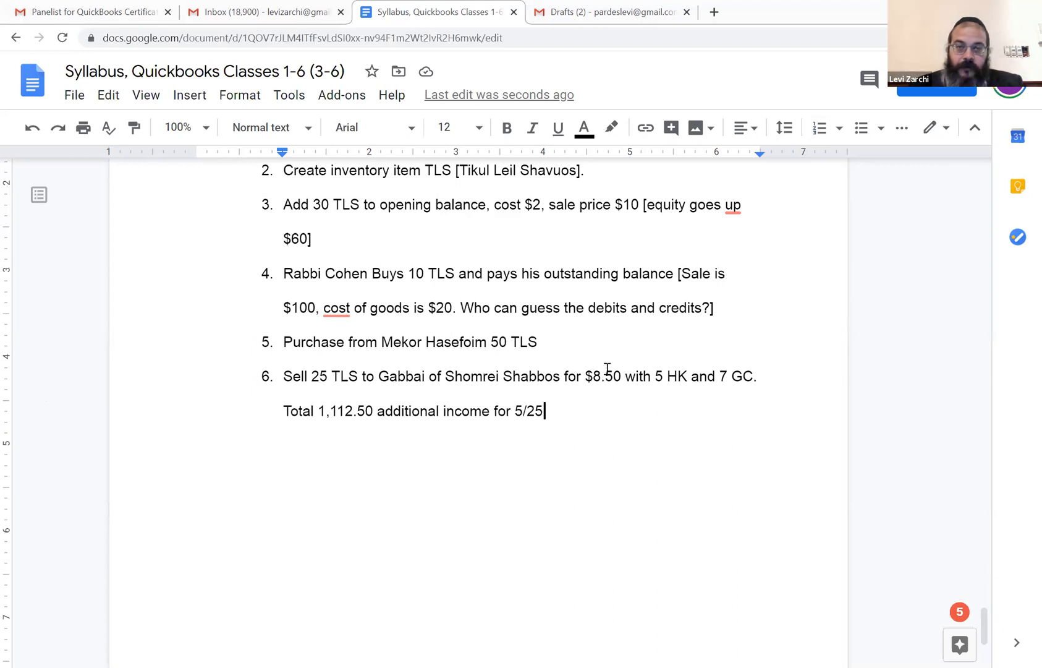
scroll(607, 369, "up", 2)
scroll(254, 118, "up", 3)
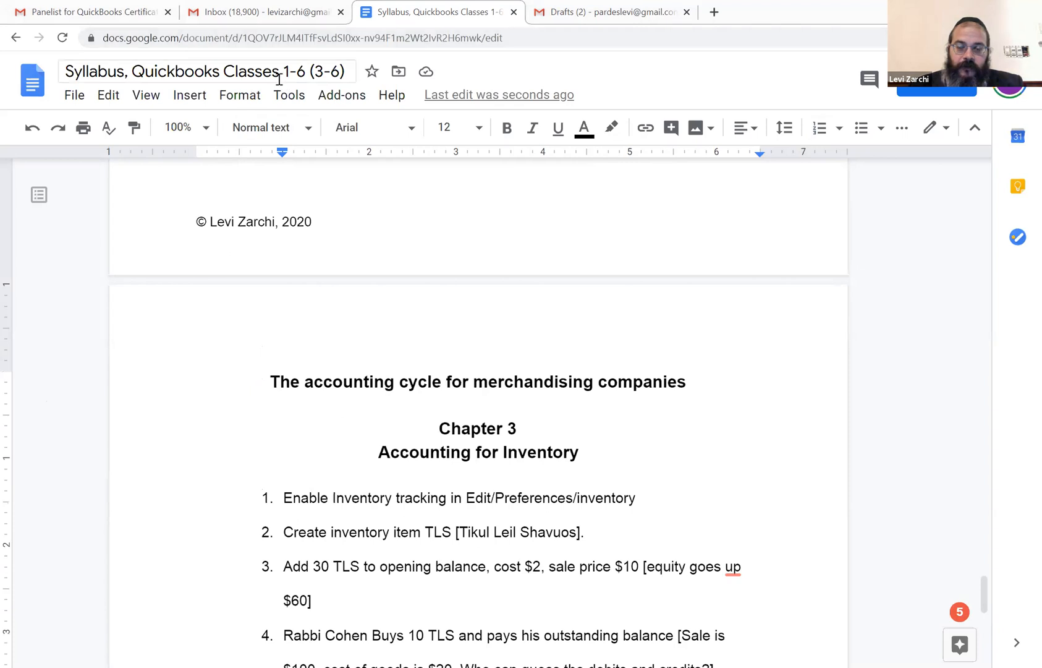
scroll(415, 207, "down", 7)
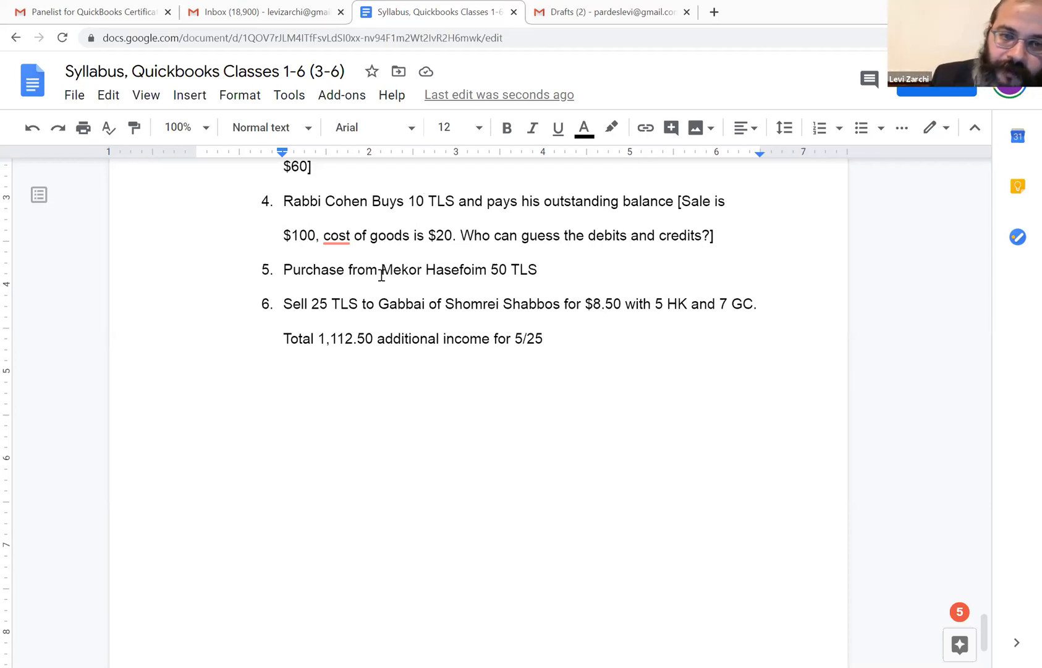
left_click(354, 339)
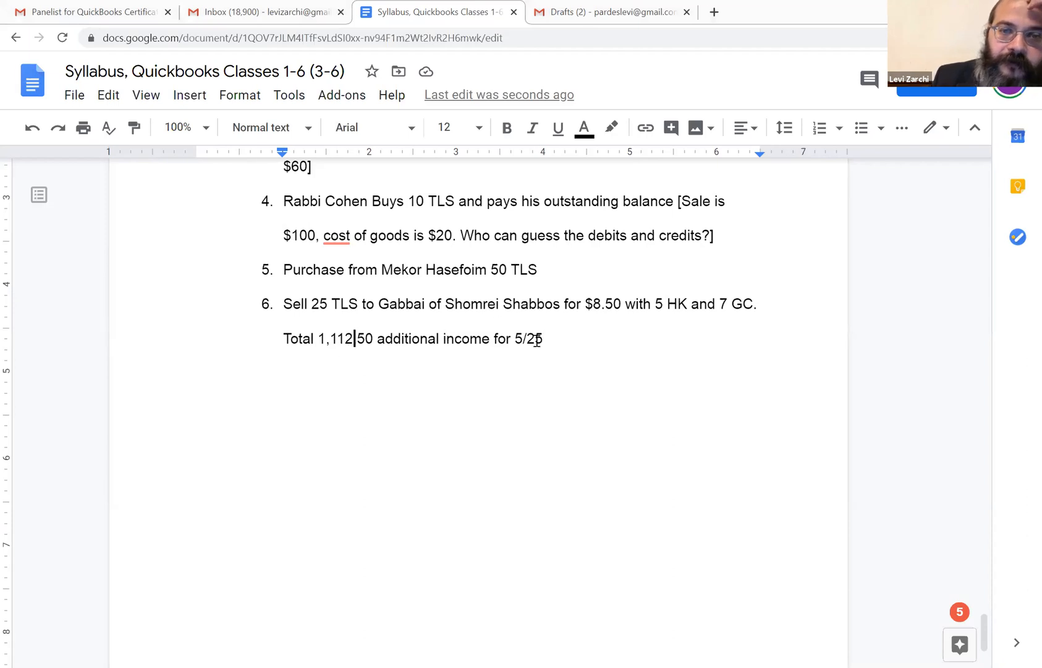
left_click_drag(537, 338, 658, 341)
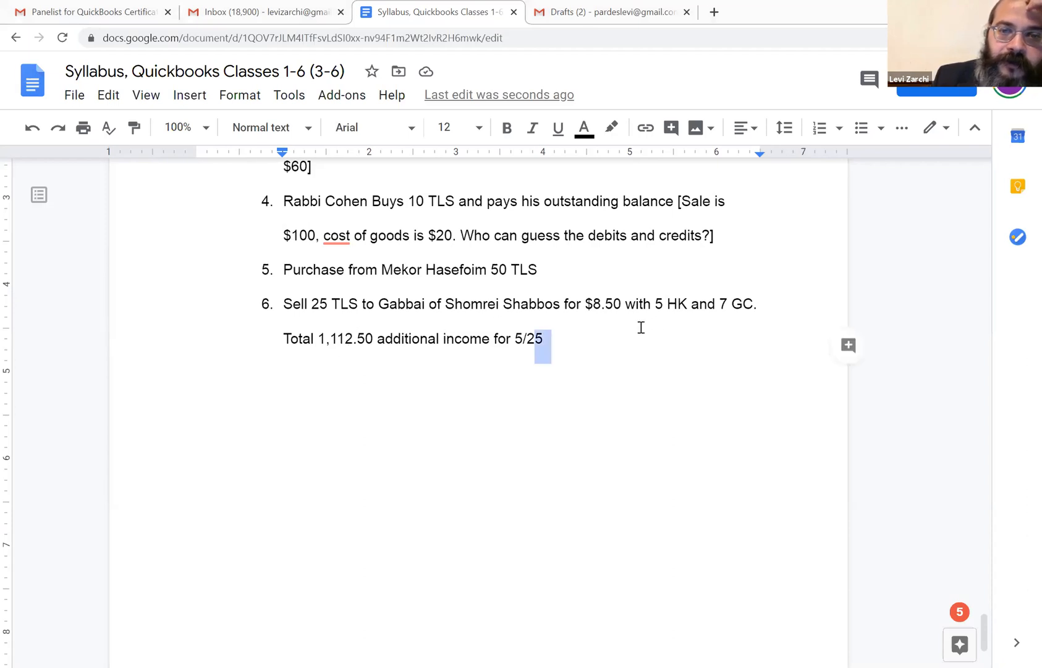
left_click(640, 304)
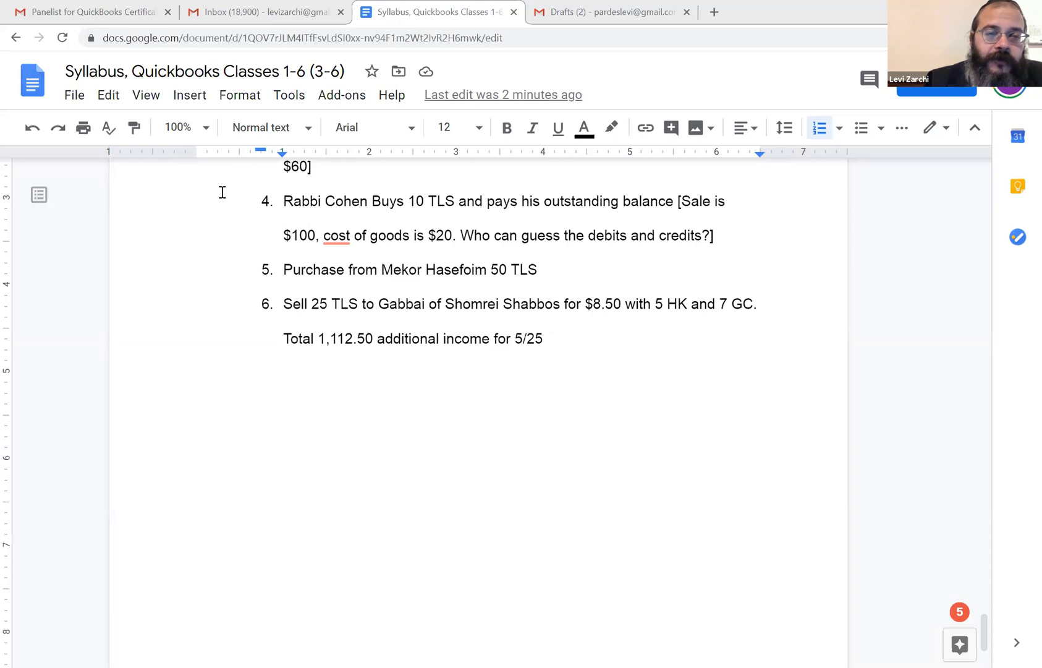
mouse_move(312, 226)
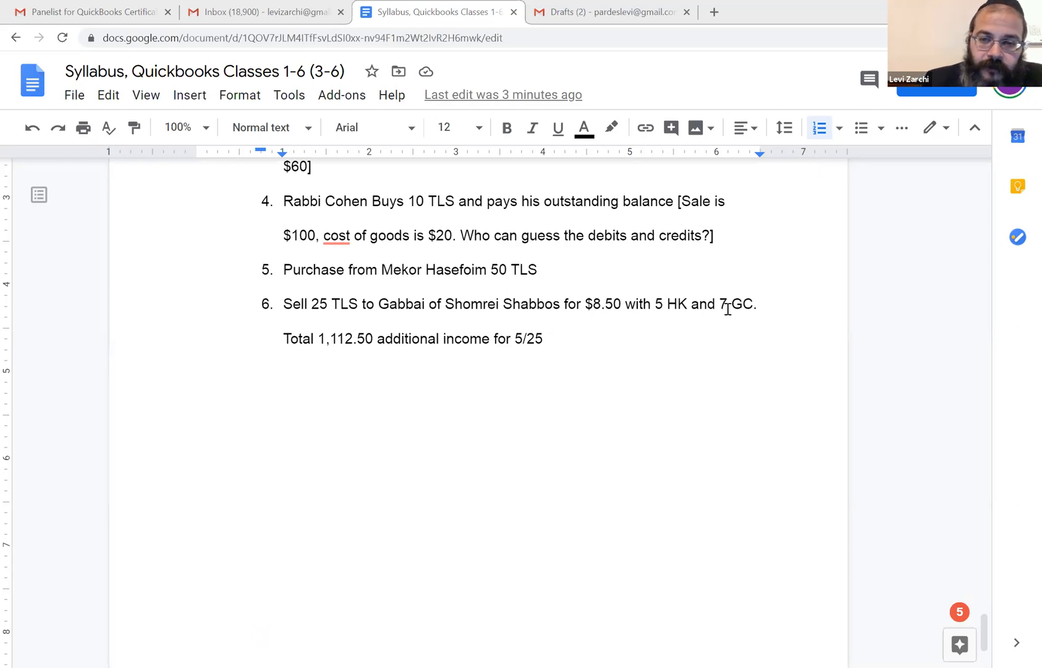
left_click(745, 344)
double_click(745, 343)
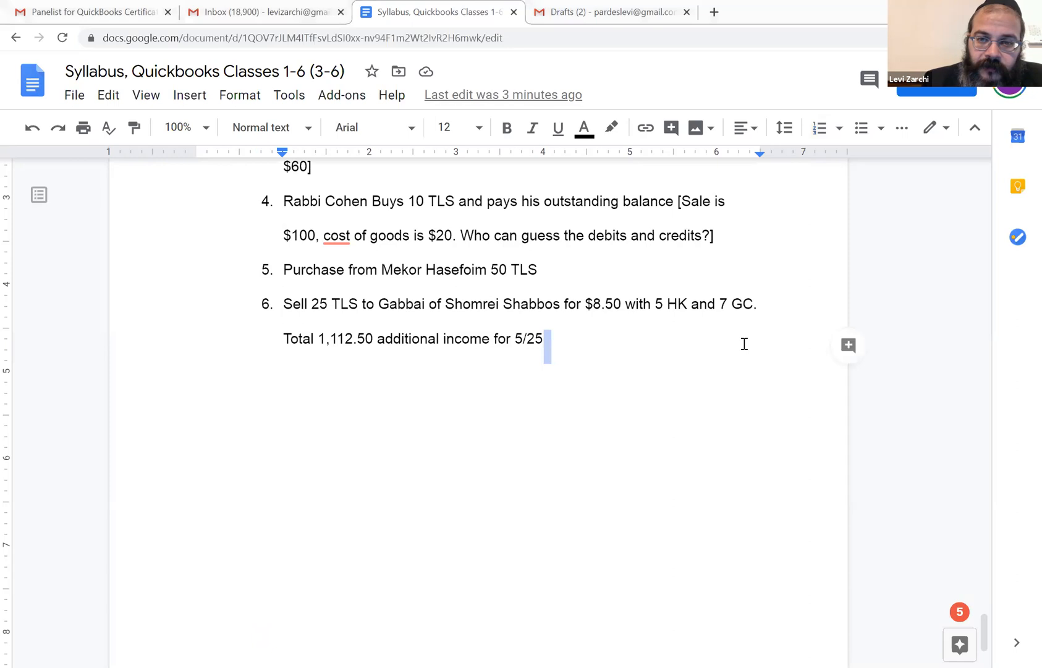
key("alt+Tab")
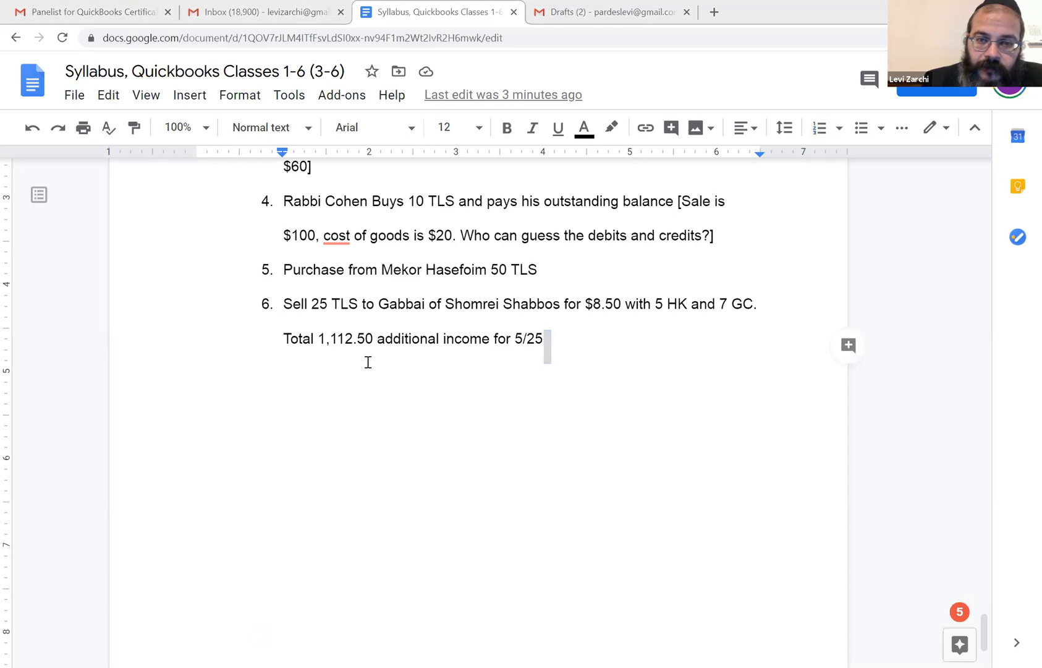
key("alt+Tab")
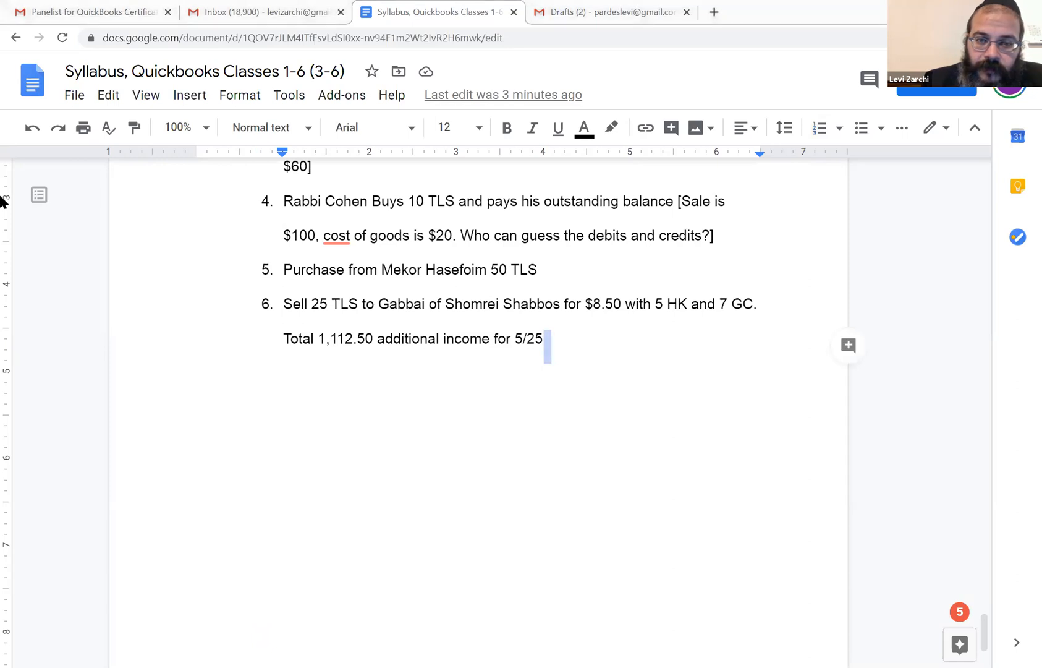
left_click(66, 188)
Insert a separate line reading "[1,012.50]" directly under item 6's sale text, above the Total line.
scroll(67, 188, "up", 1)
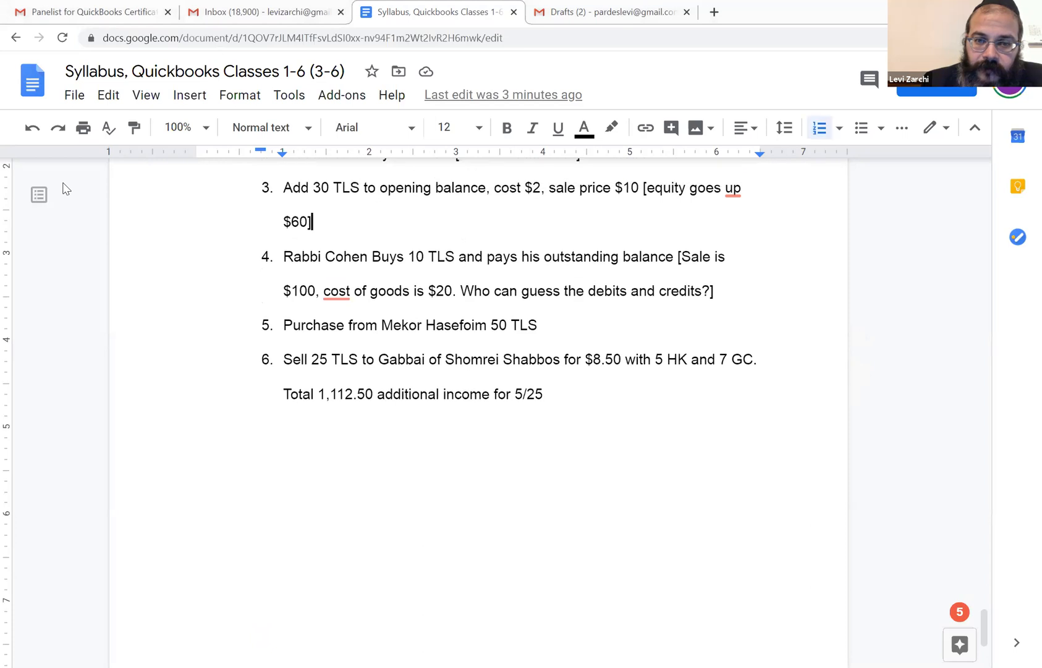
double_click(786, 357)
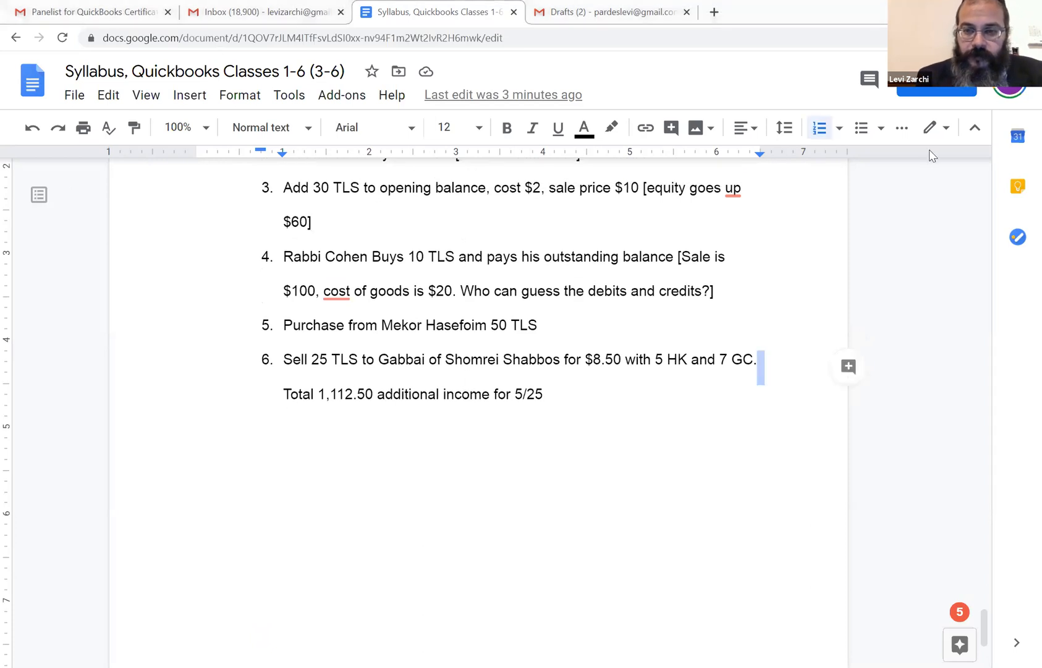
key("shift+Return")
type("[1")
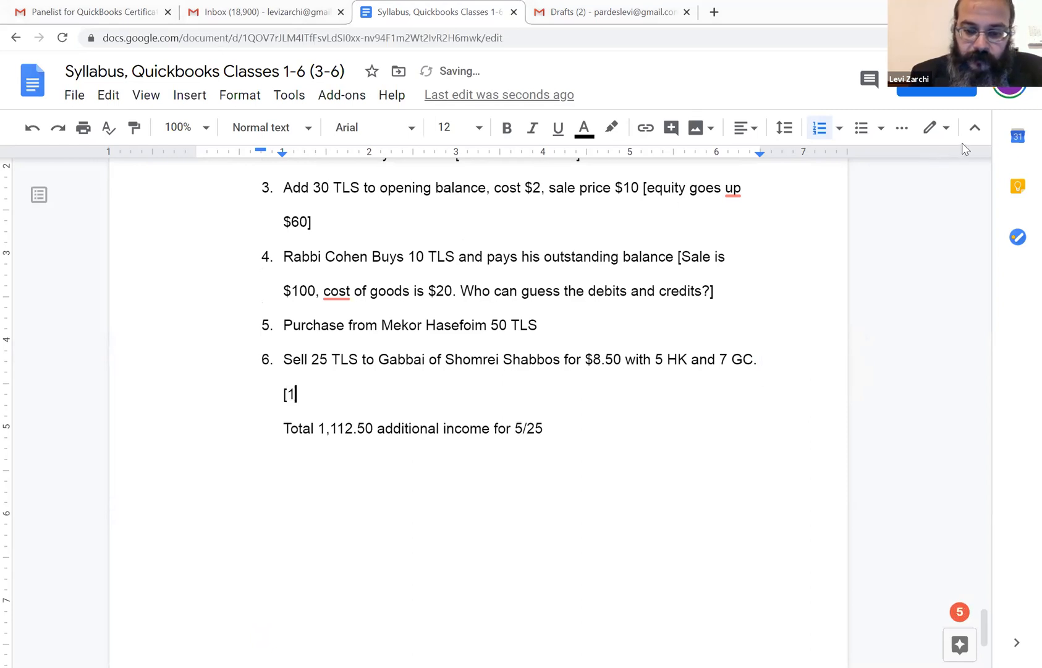
type(",0112")
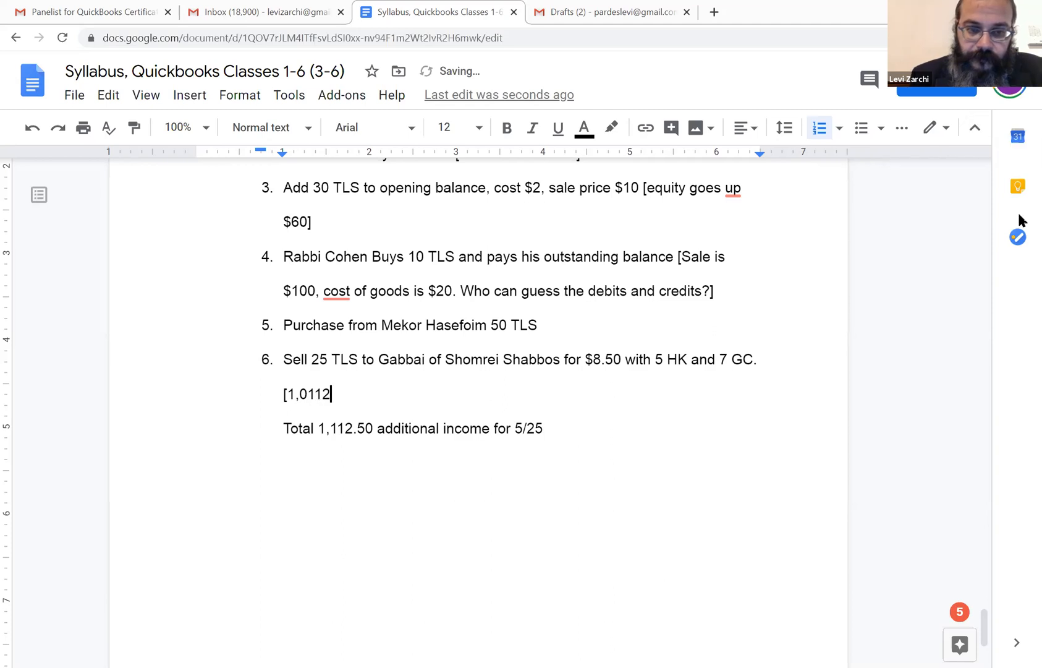
key("BackSpace")
key("BackSpace")
type("2")
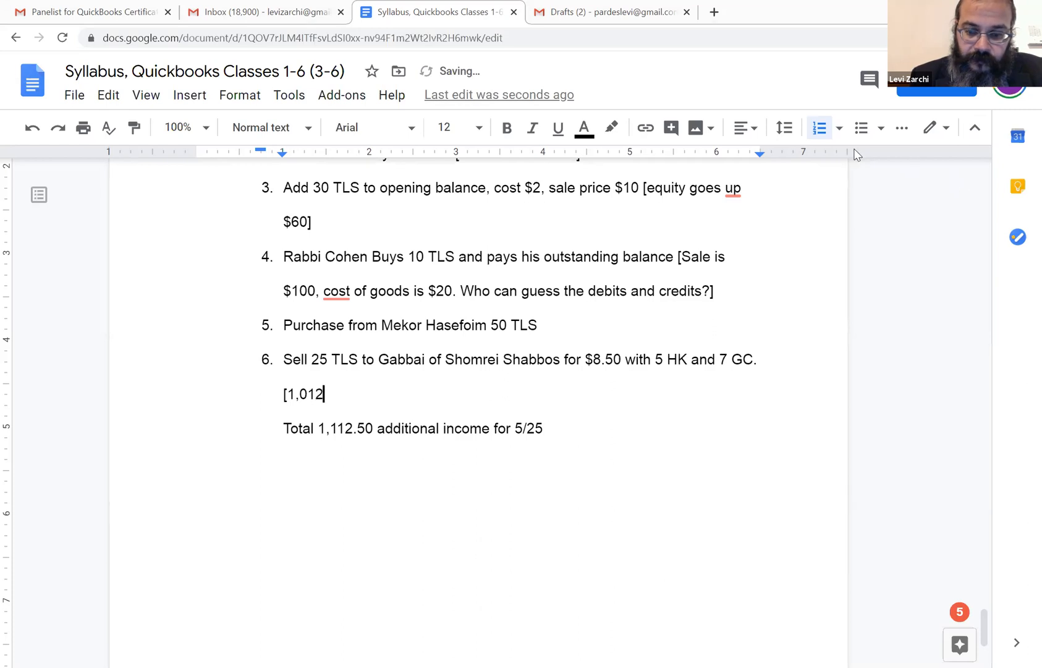
type(".50]")
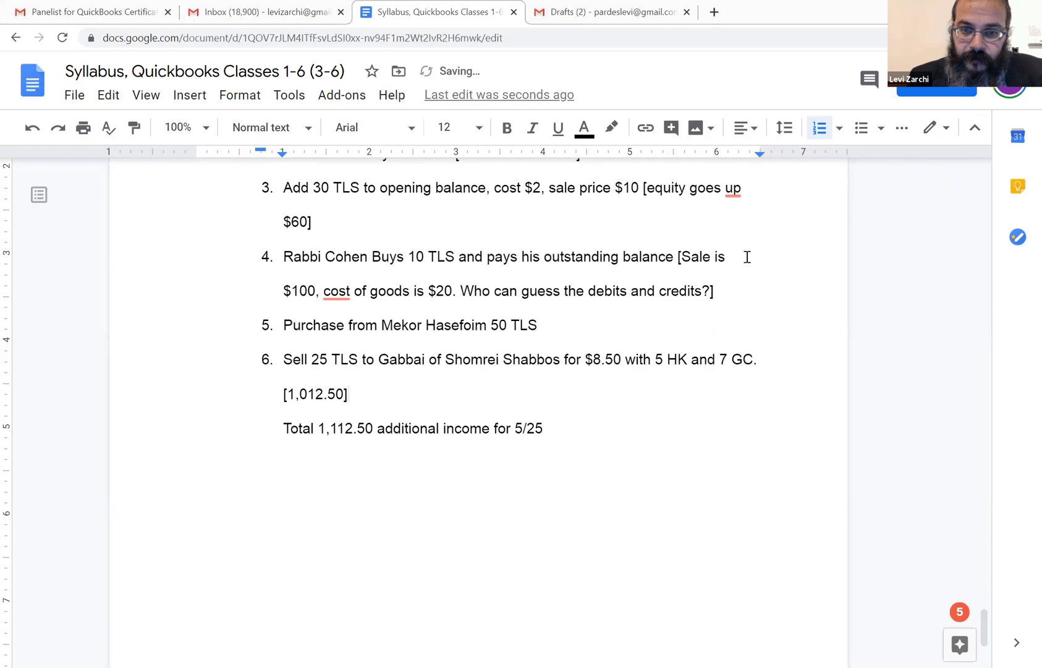
Look over the Chapter 3 inventory list and its item 6 amounts, and switch to the Transaction Detail By Account report in QuickBooks.
double_click(727, 292)
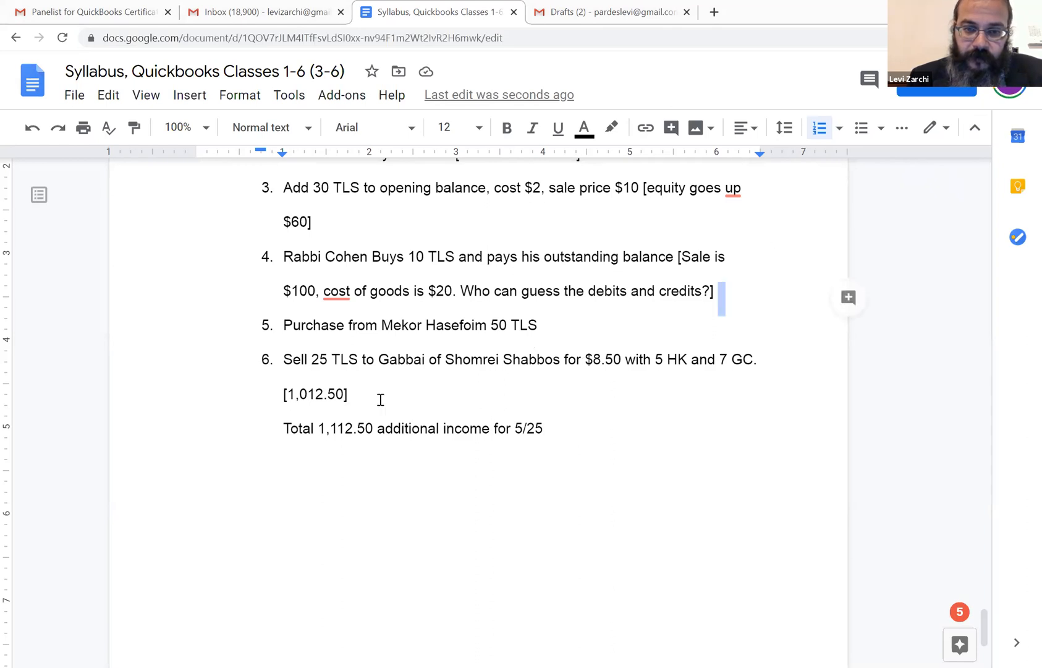
left_click_drag(470, 430, 482, 430)
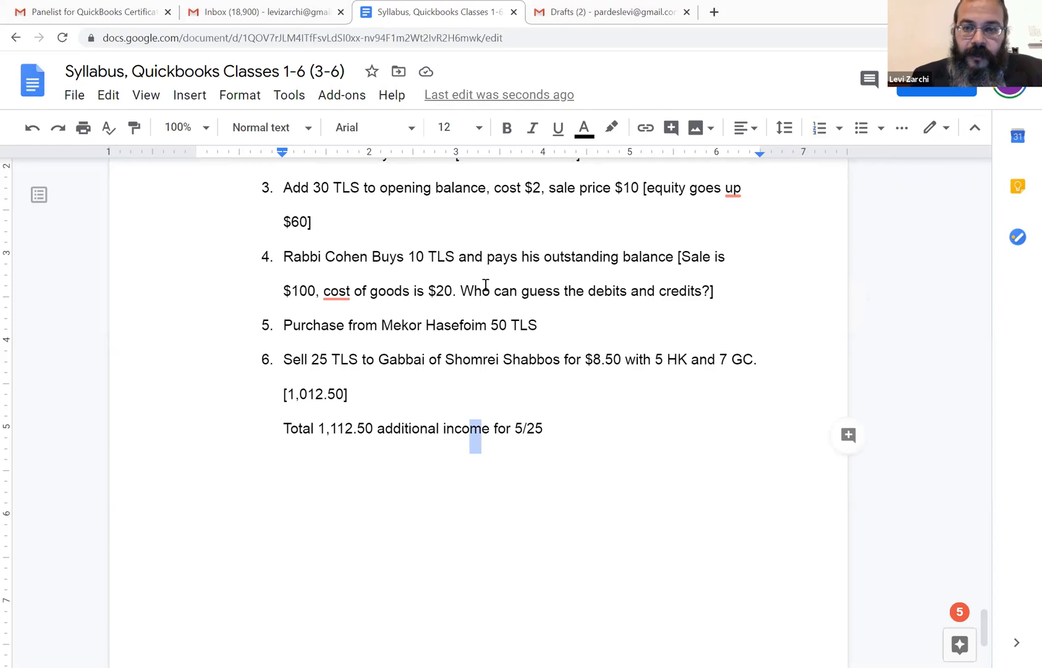
scroll(560, 373, "up", 2)
scroll(560, 373, "up", 2)
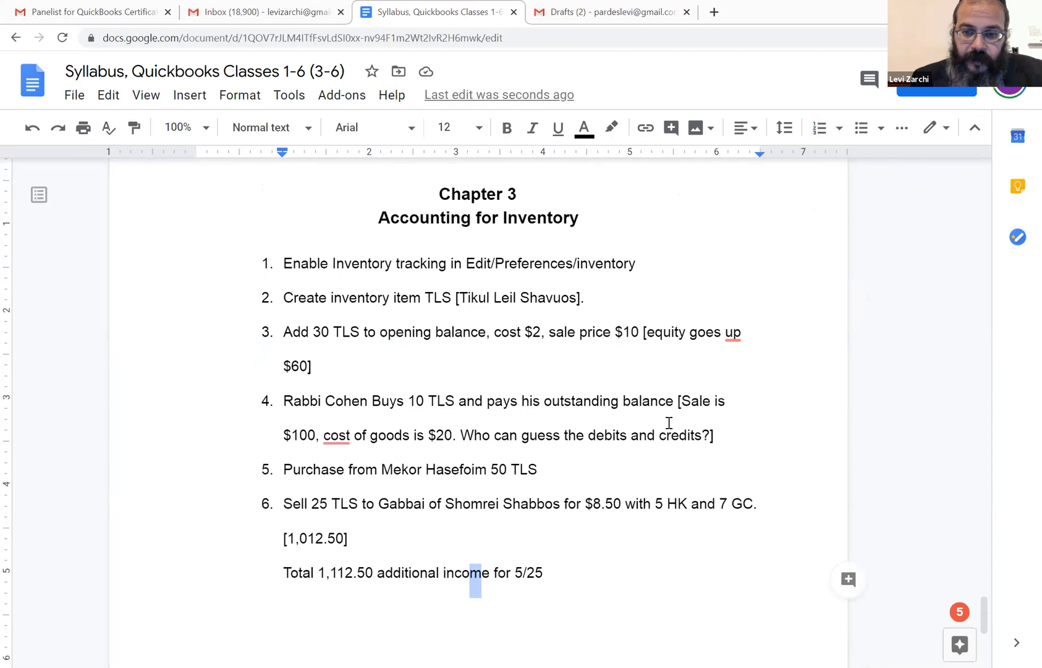
left_click(669, 422)
scroll(669, 422, "down", 3)
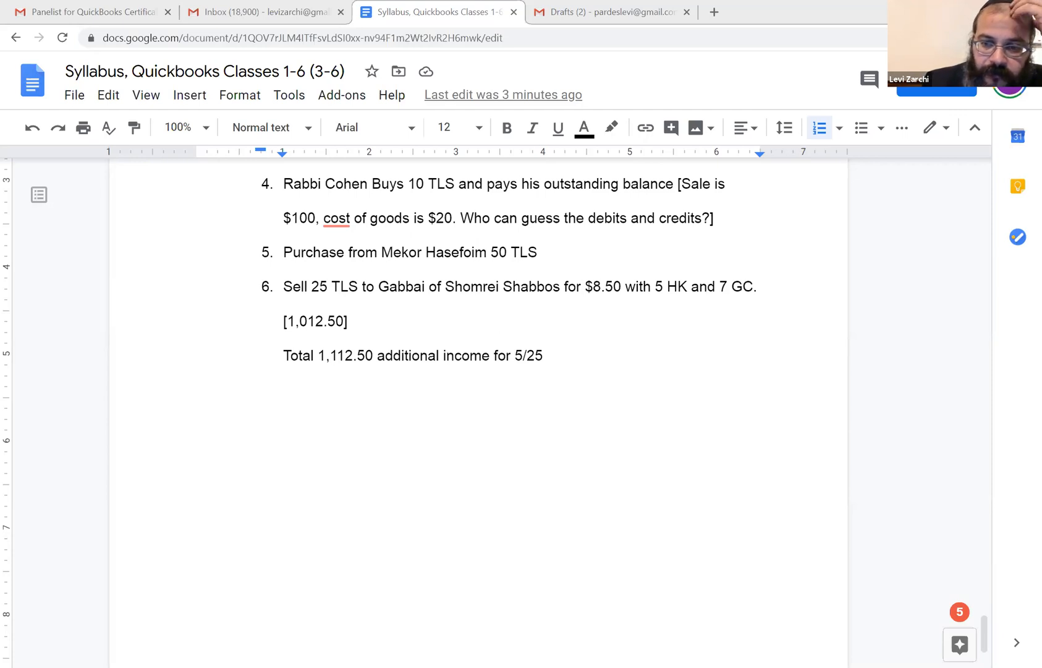
key("alt+Tab")
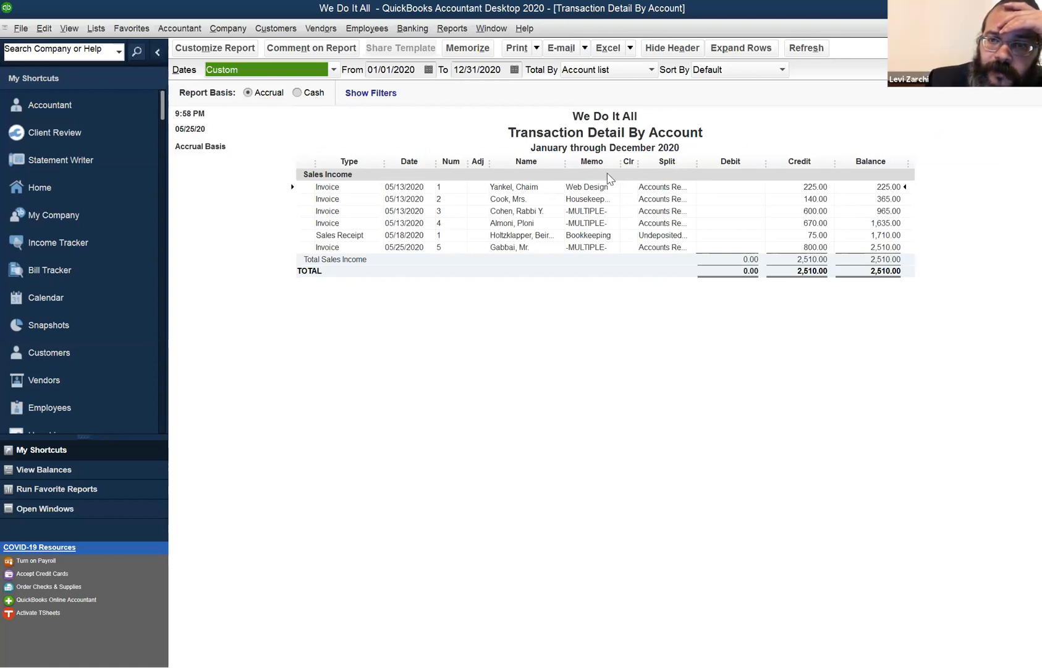
Inspect invoice 3 and the lines for invoices 4 and 5 in the Transaction Detail By Account report, and close the report.
double_click(823, 210)
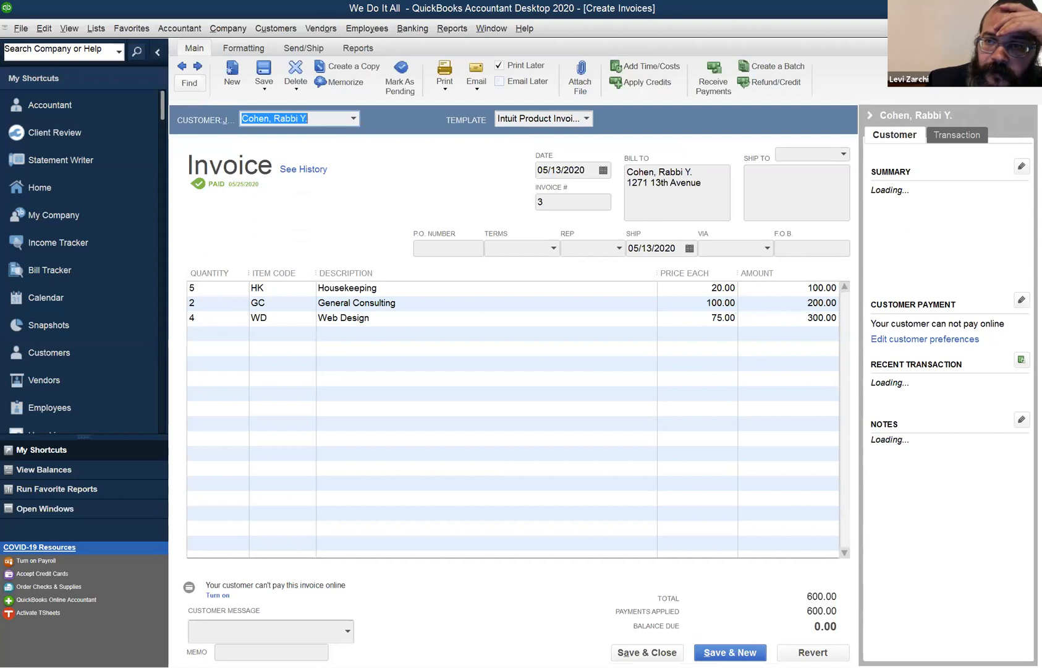
key("Escape")
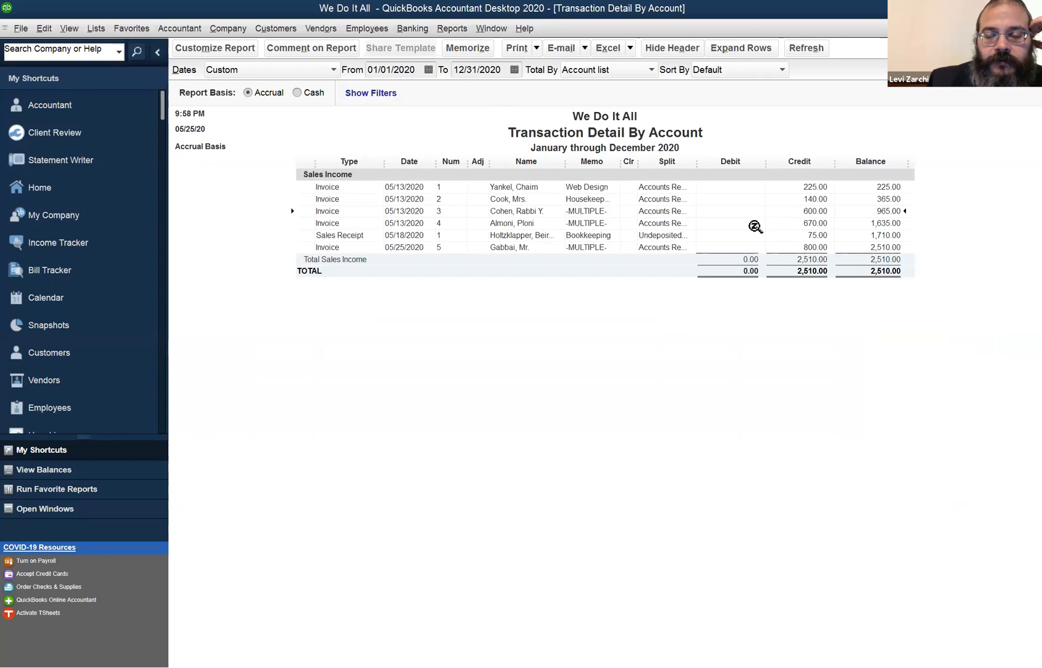
left_click(818, 221)
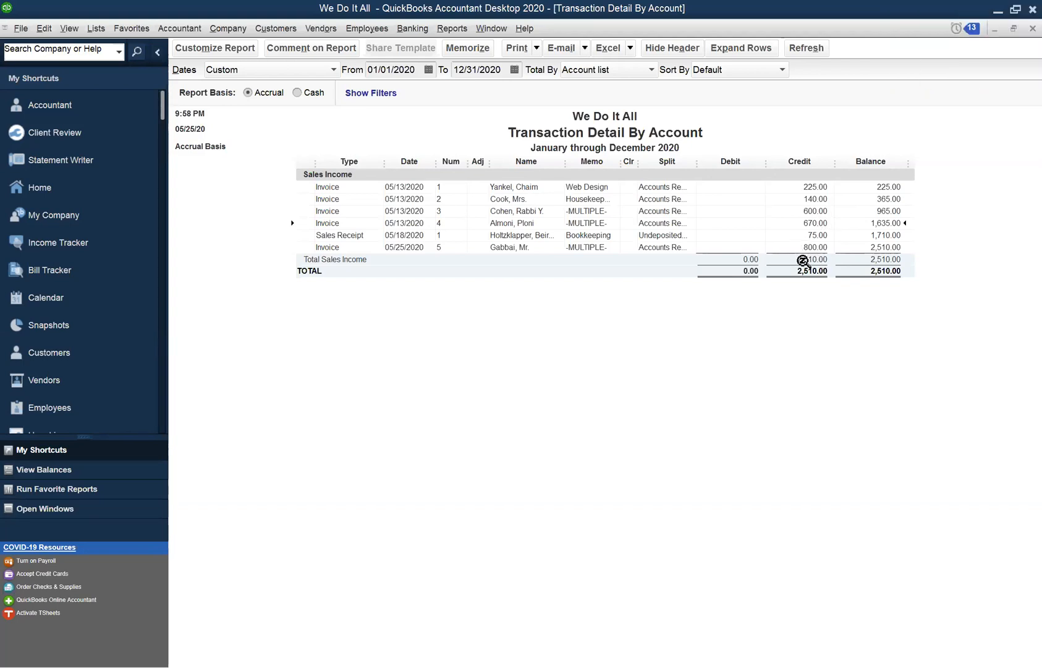
left_click(821, 250)
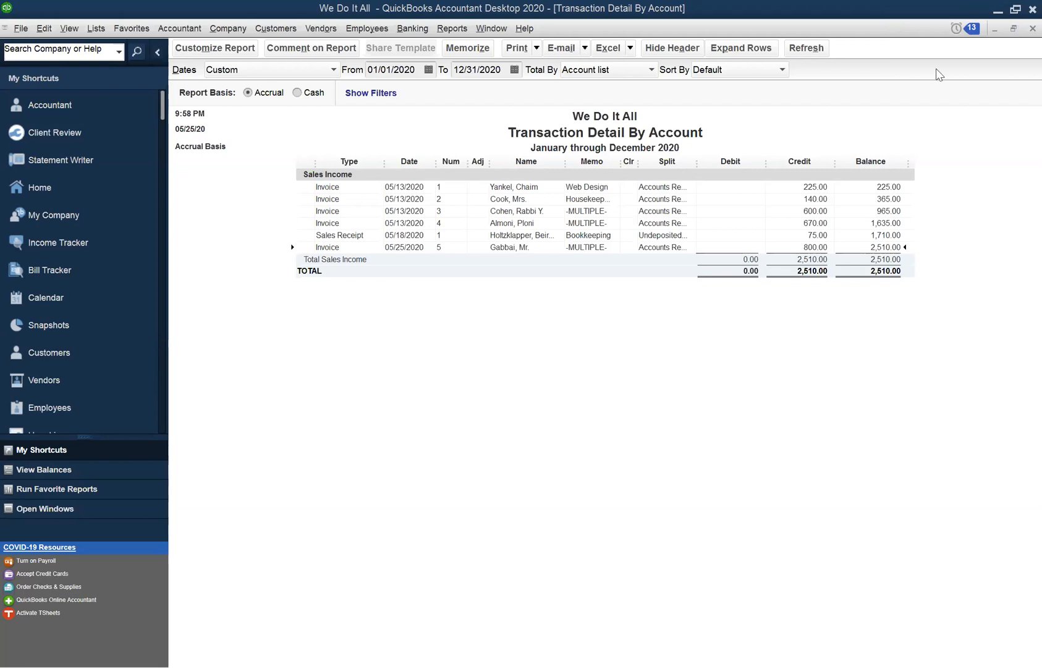
left_click(1033, 28)
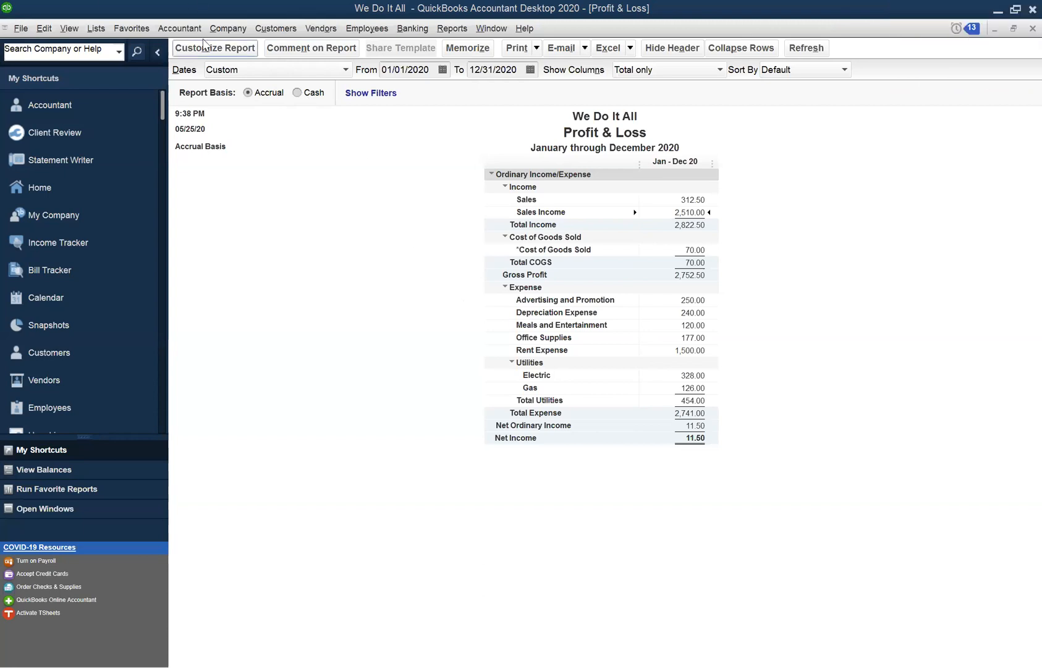
Open the Customer Center and show the transactions of the customer with the 1,012.50 balance.
left_click(276, 35)
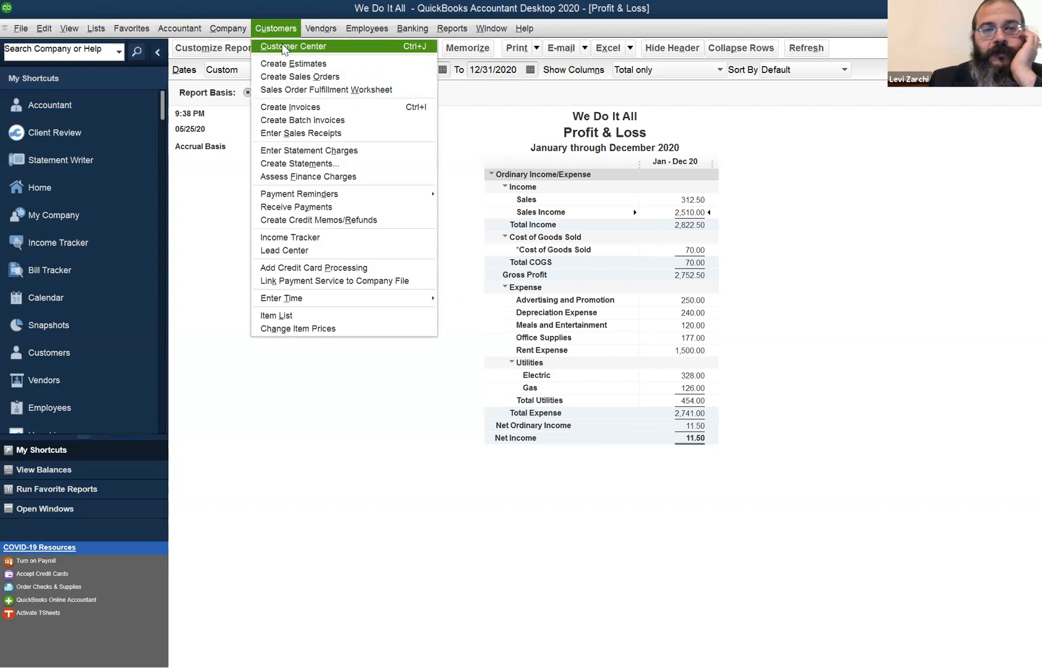
left_click(199, 209)
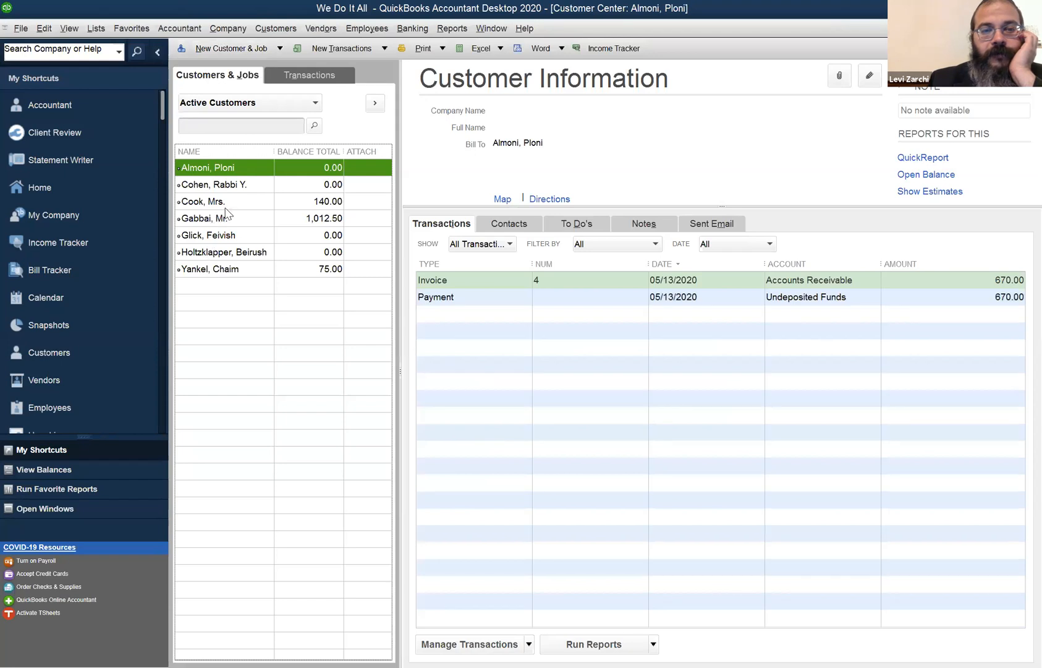
left_click(223, 207)
left_click(224, 218)
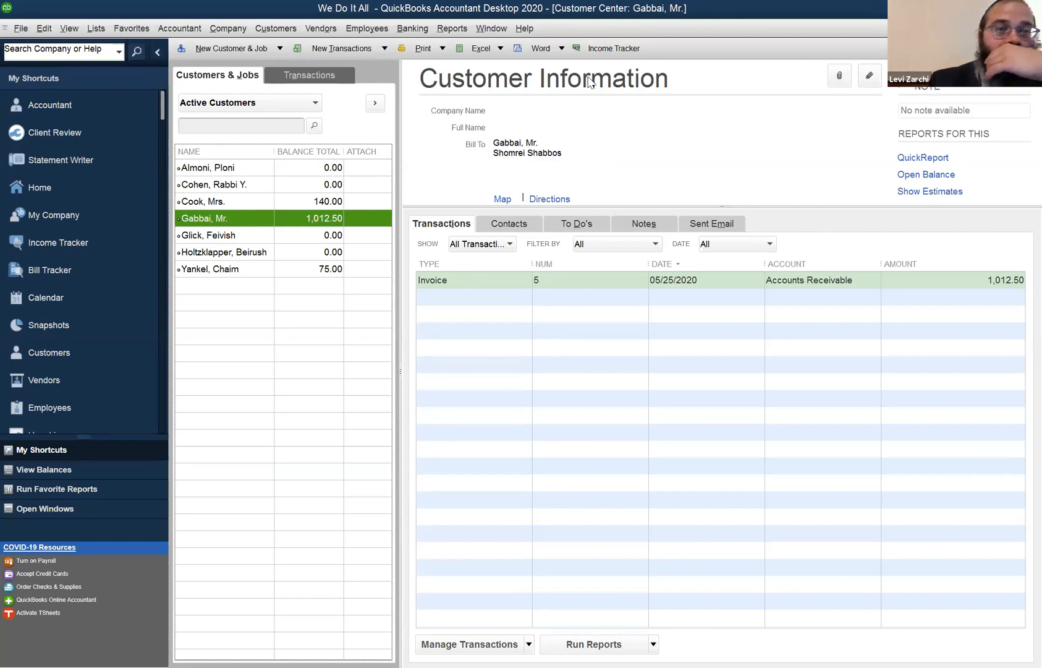
left_click(276, 28)
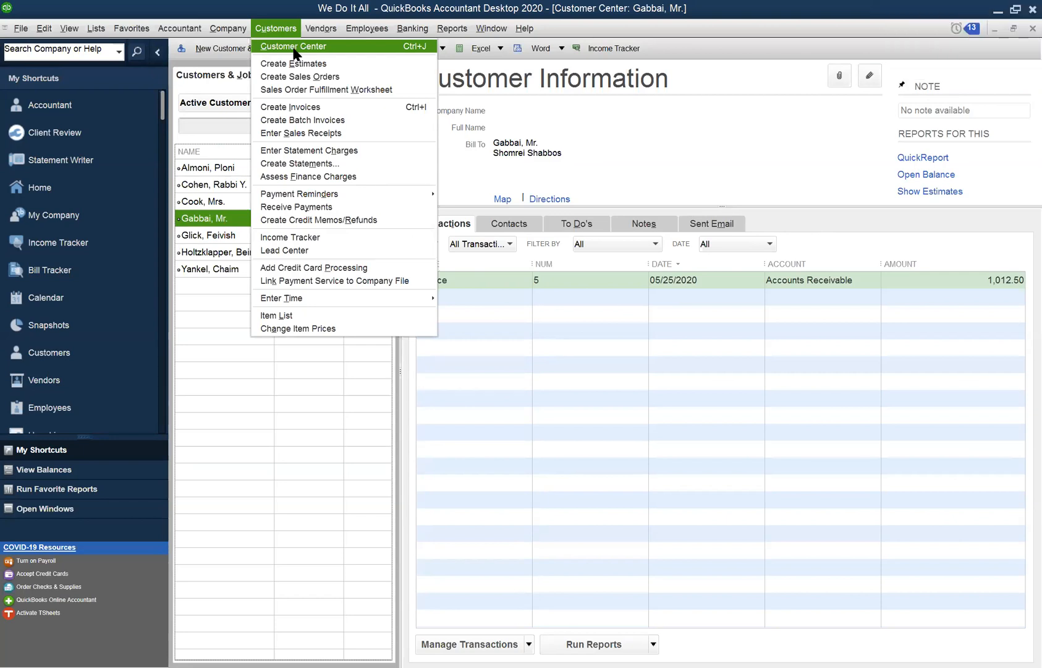
left_click(293, 49)
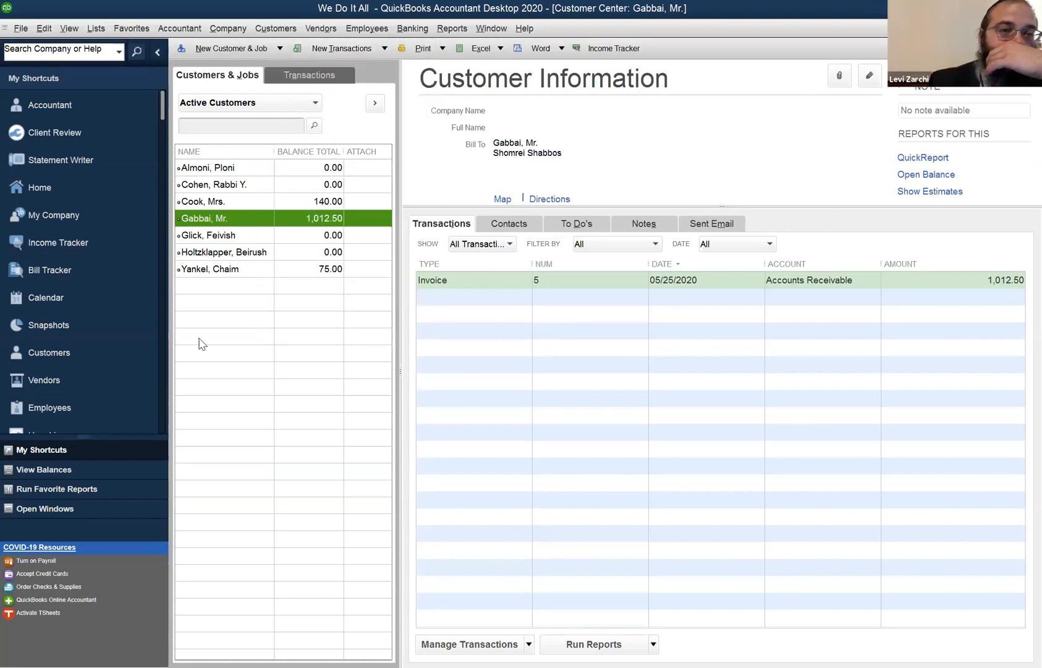
View the edit form of the customer with the 1,012.50 balance, and cancel out of it.
right_click(247, 216)
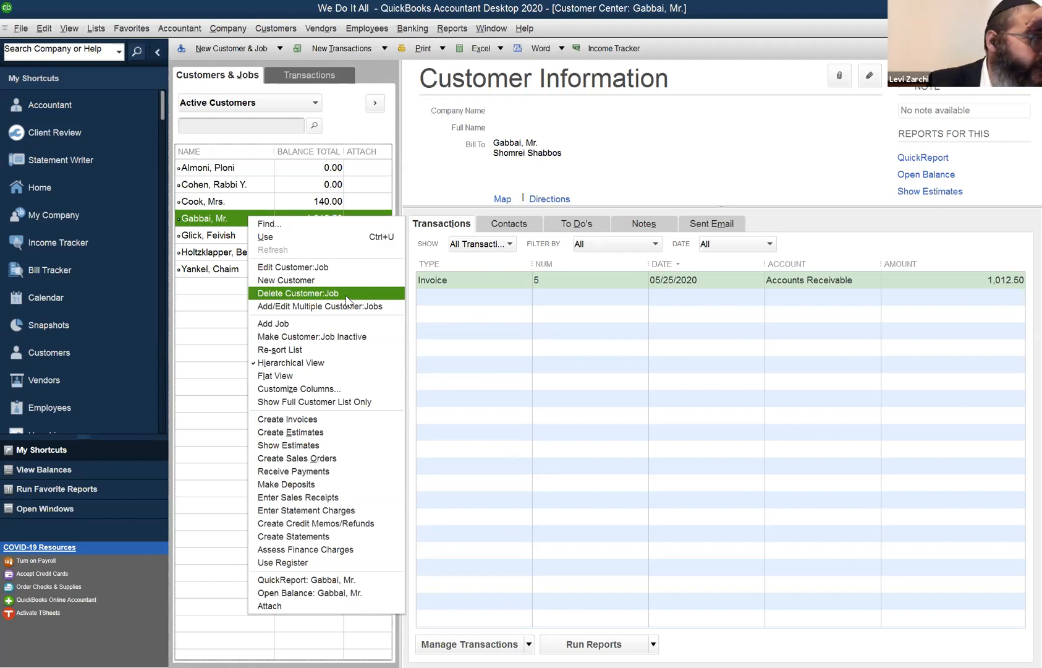
left_click(227, 200)
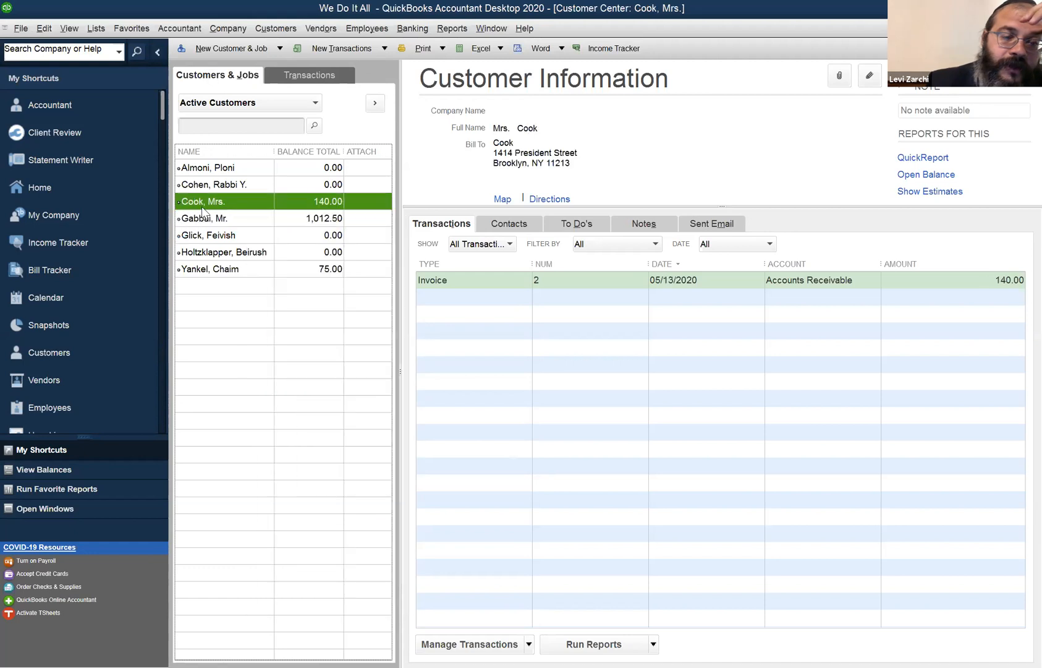
left_click(255, 219)
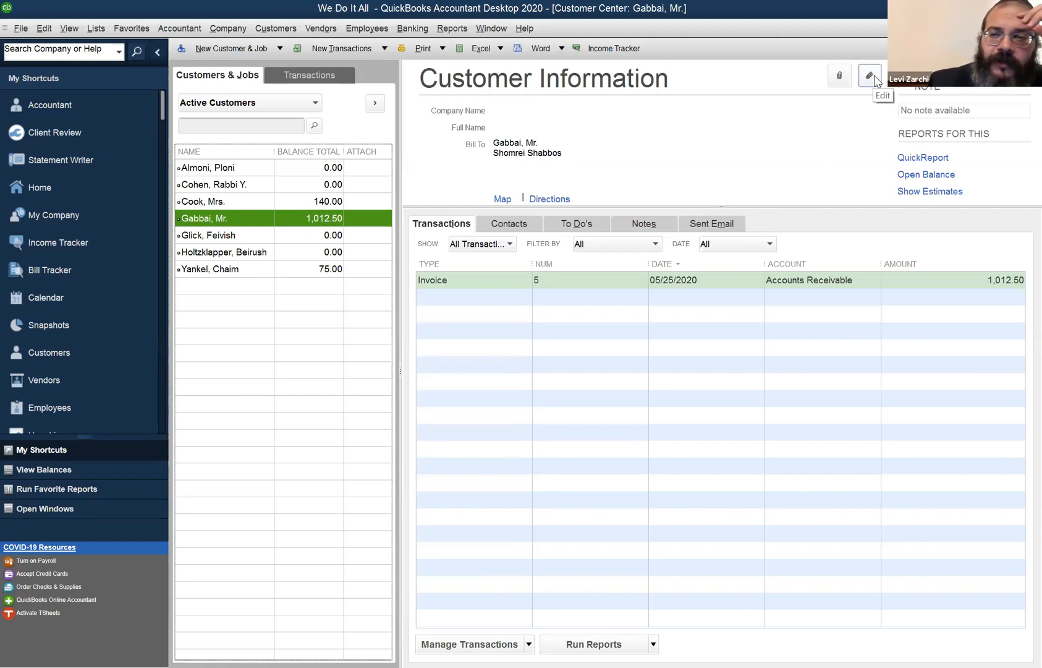
right_click(262, 235)
right_click(262, 219)
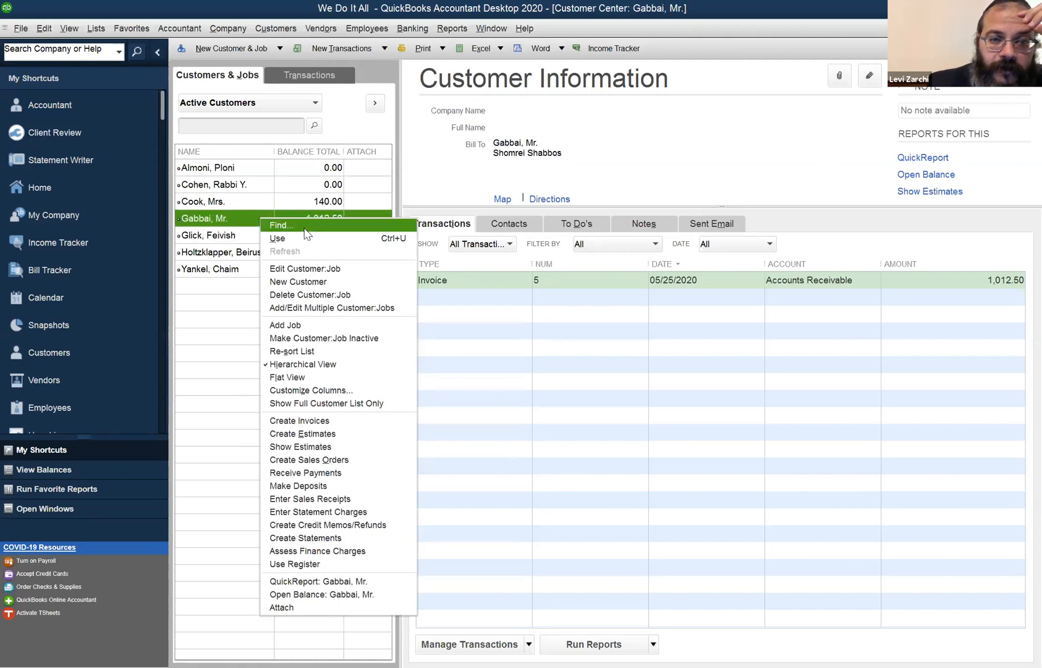
left_click(315, 268)
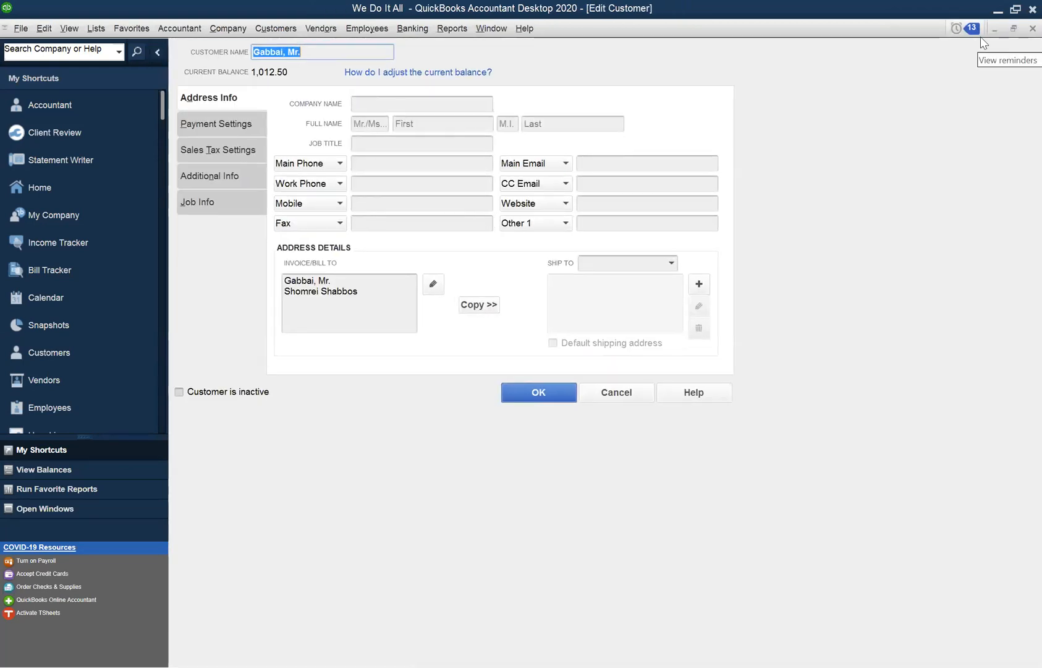
left_click(629, 387)
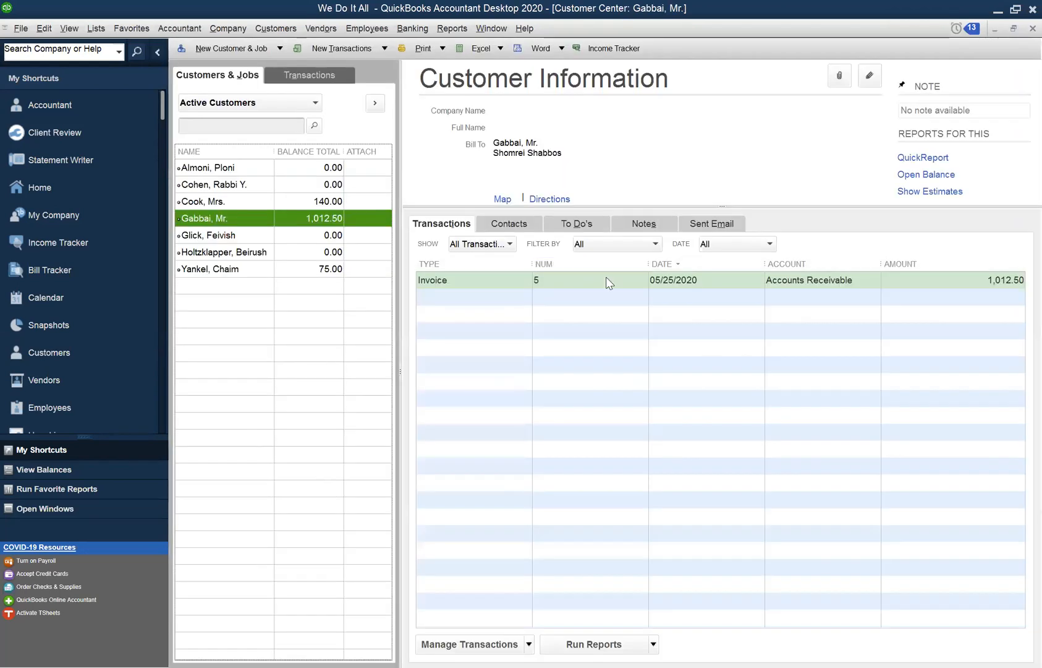
Open invoice 5 from the selected customer's transactions, examine its items and total, and close it.
double_click(611, 279)
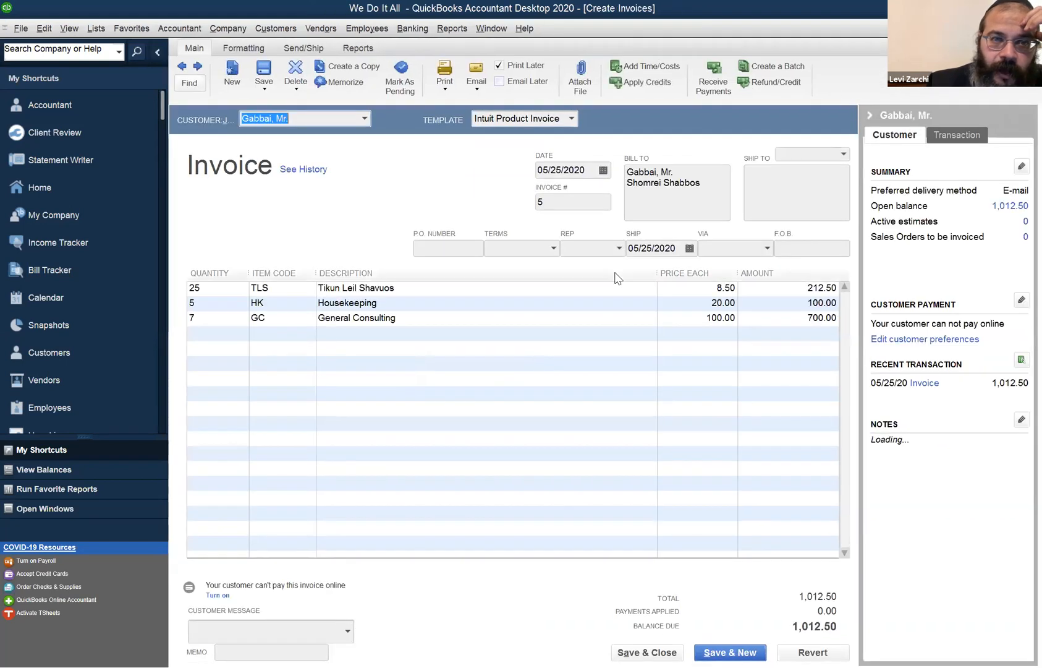
left_click(197, 27)
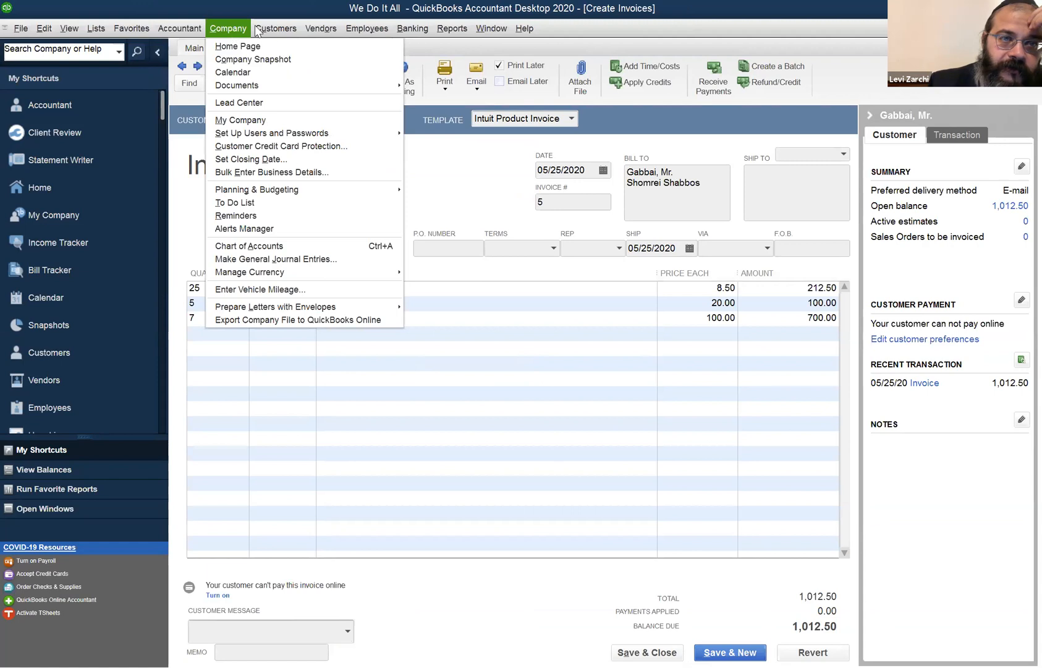
mouse_move(256, 31)
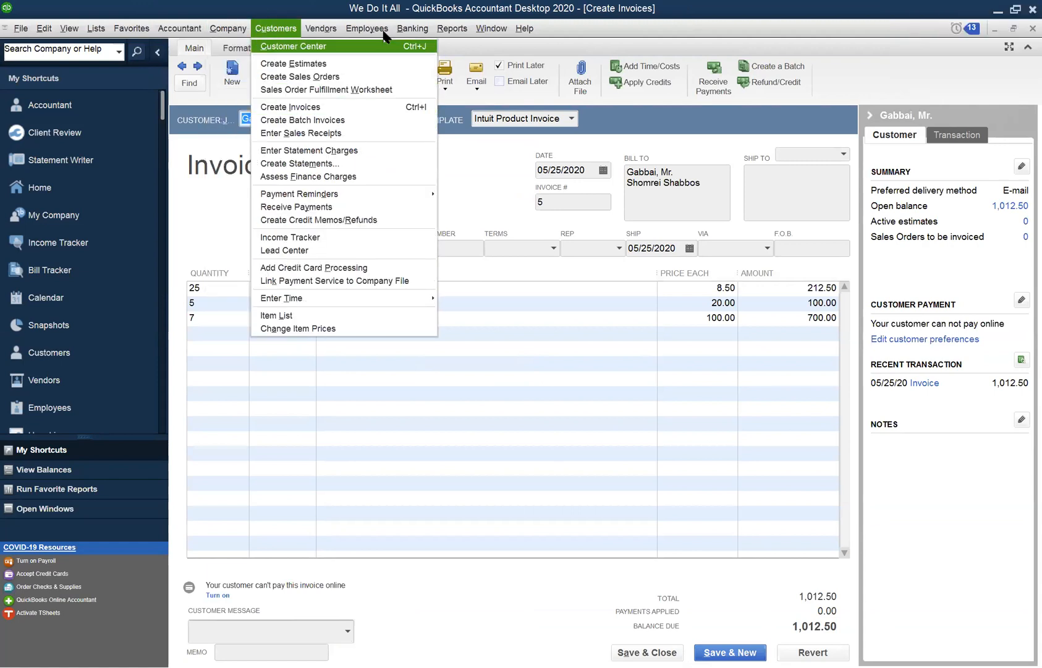
mouse_move(424, 37)
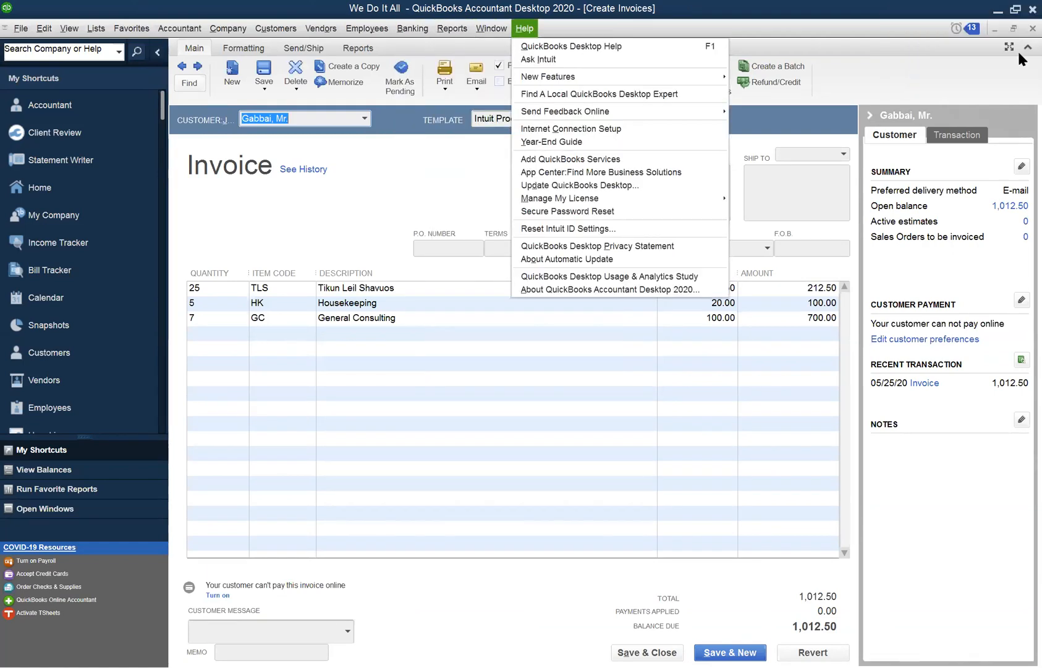
left_click(1018, 35)
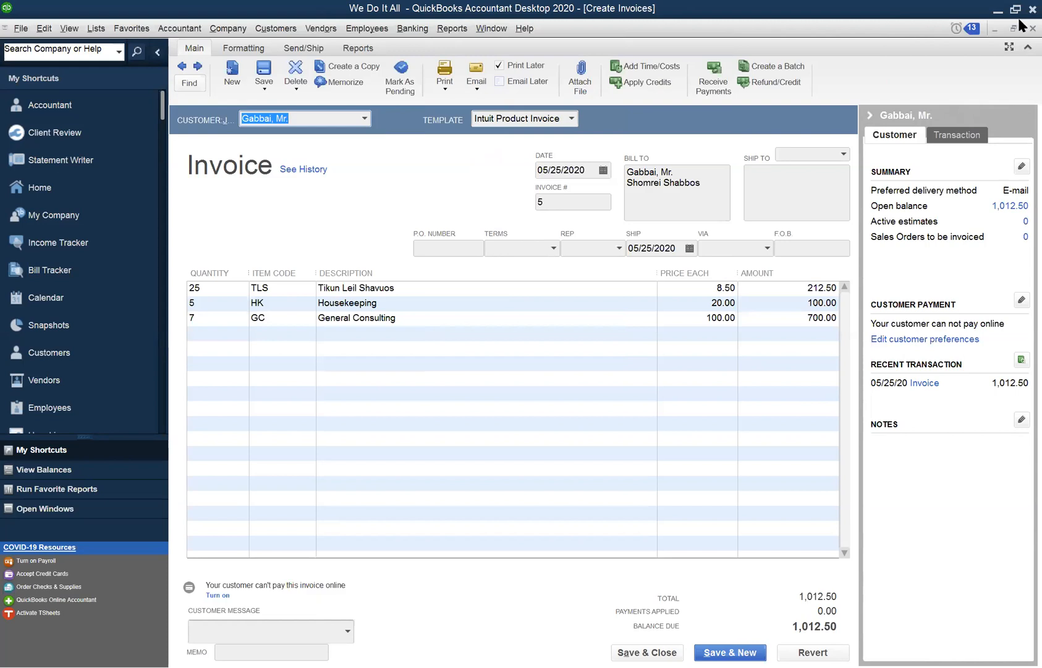
left_click(1031, 28)
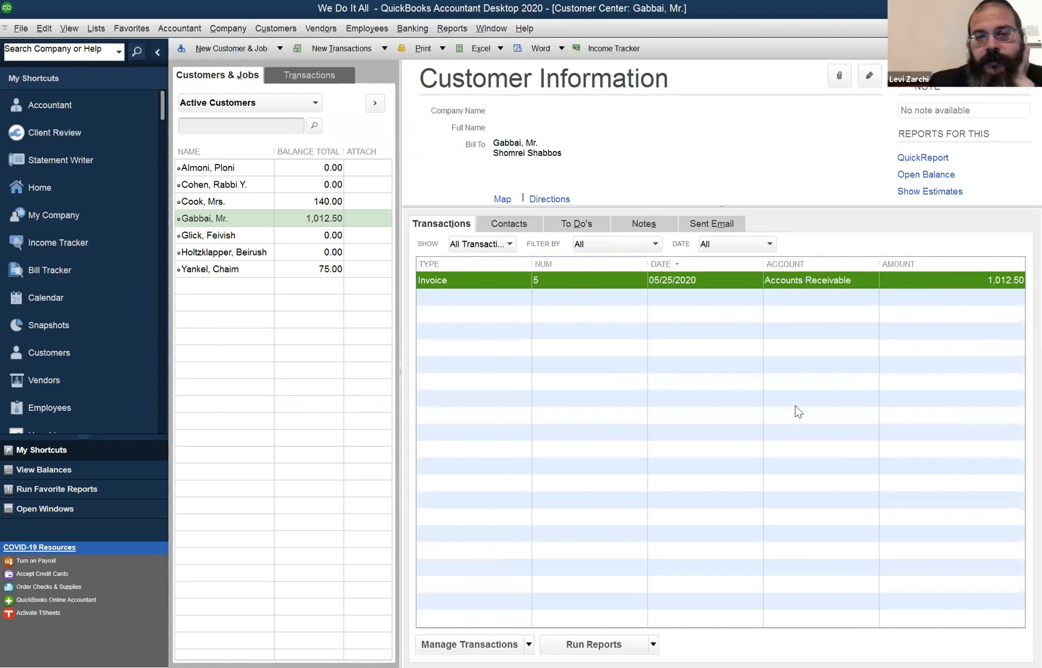
double_click(789, 276)
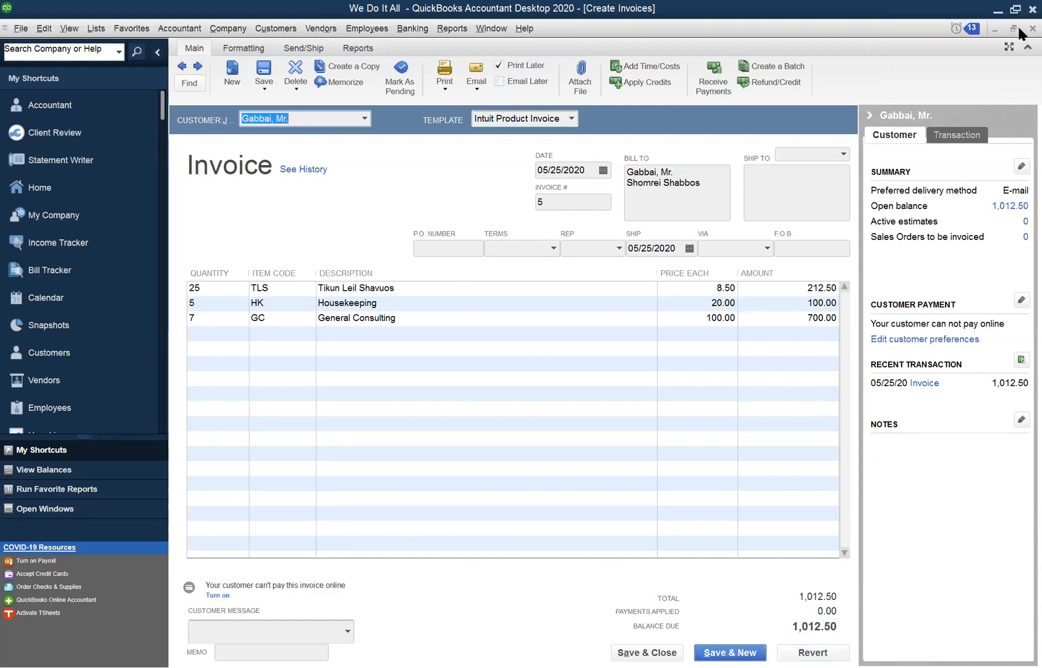
left_click(1031, 29)
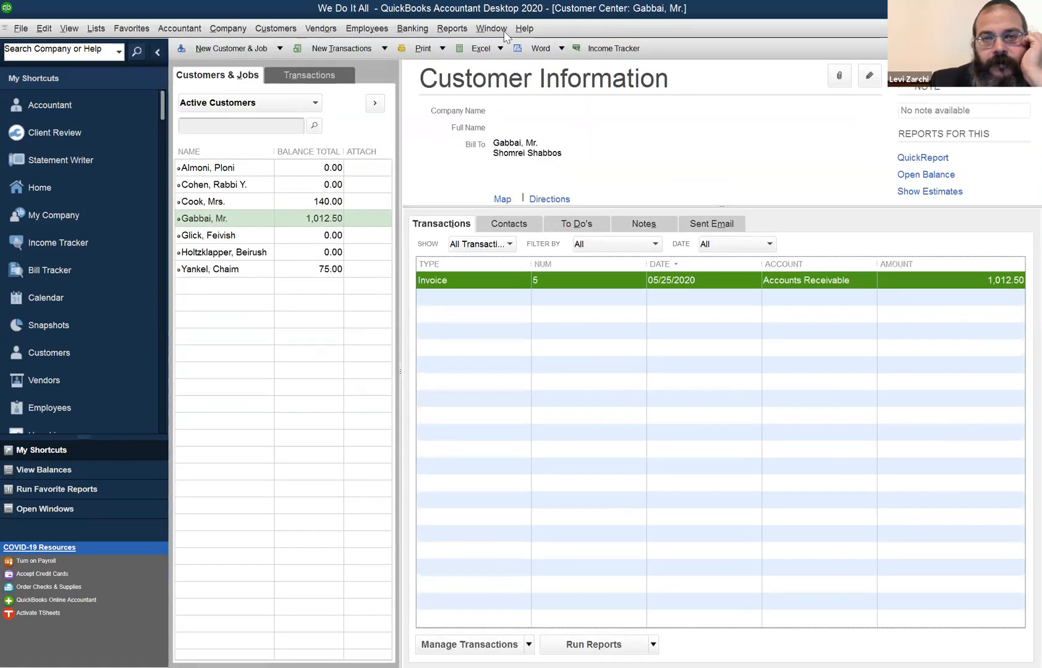
left_click(521, 30)
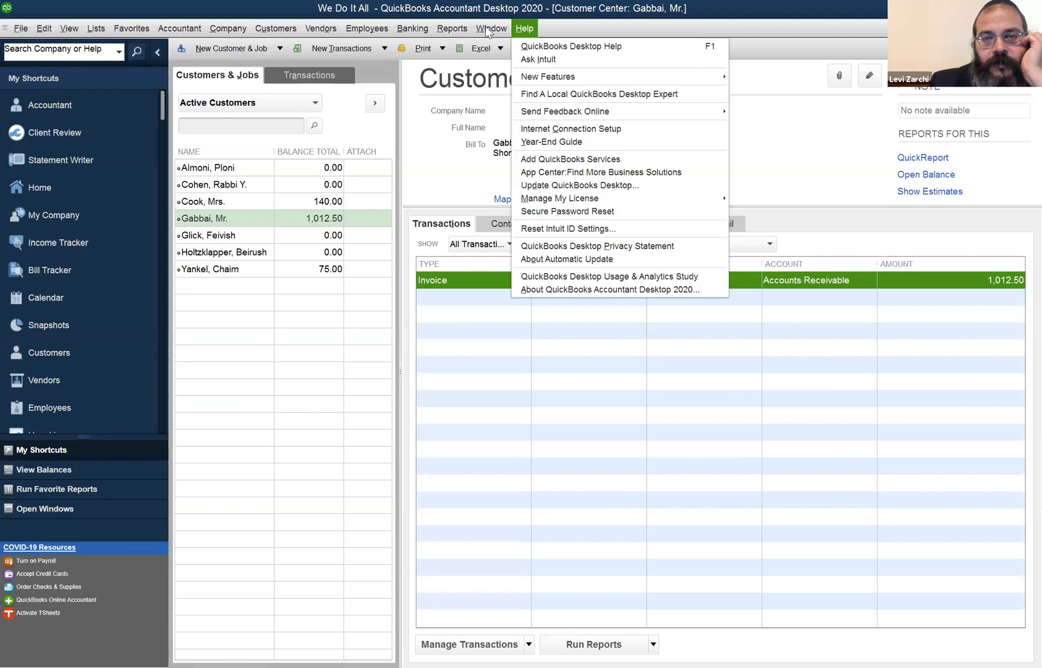
mouse_move(489, 31)
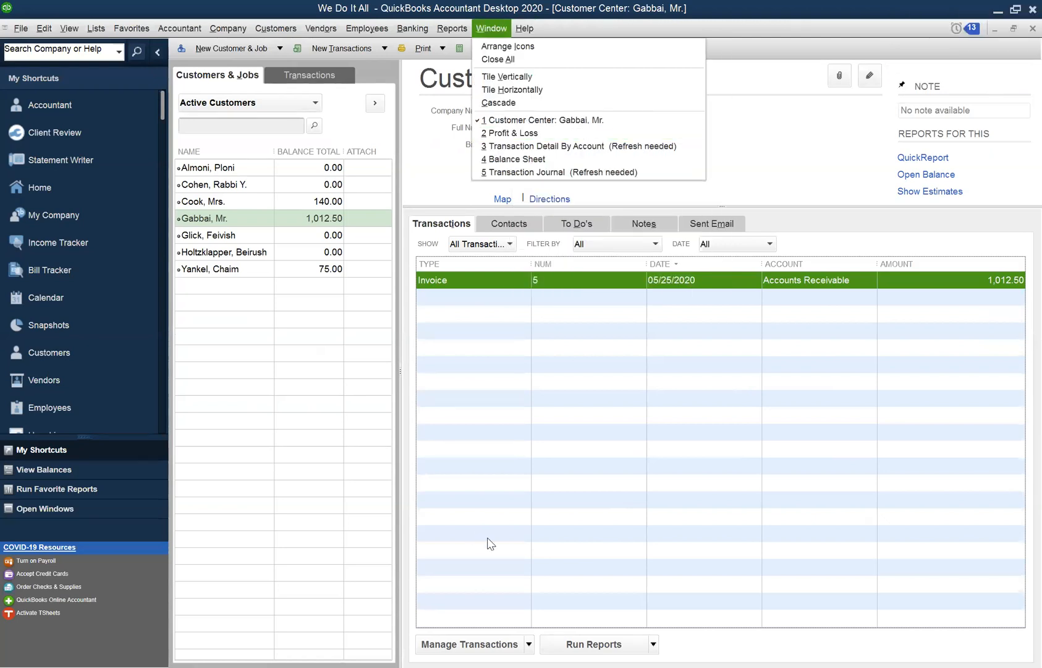
left_click(509, 539)
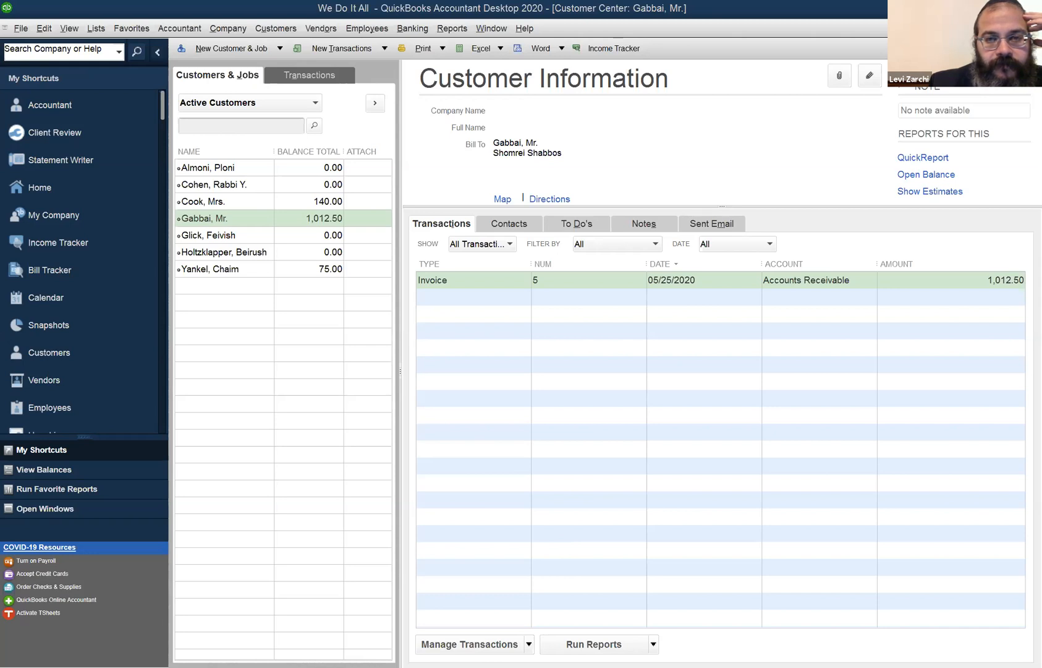
Bring up the Balance Sheet report and set its as-of date to 12/31/2020.
left_click(486, 30)
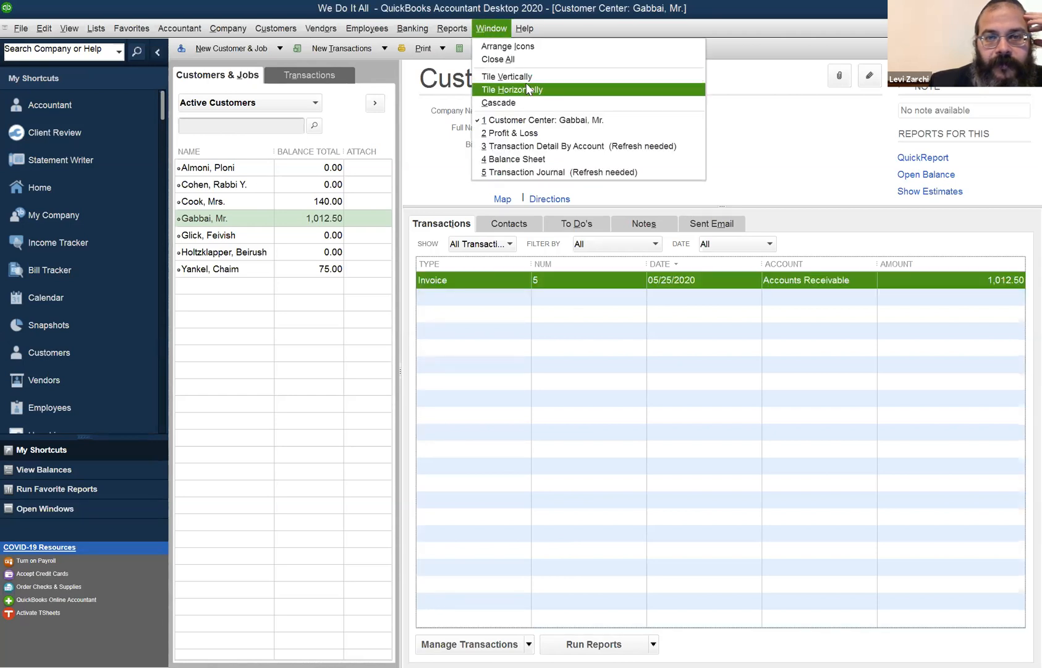
left_click(519, 158)
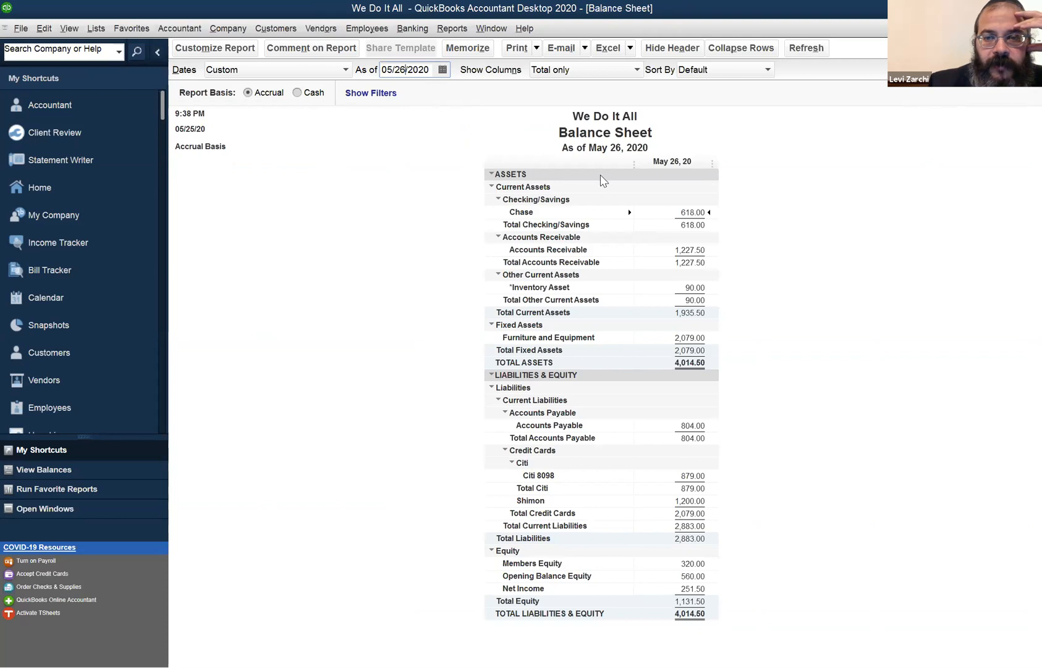
key("r")
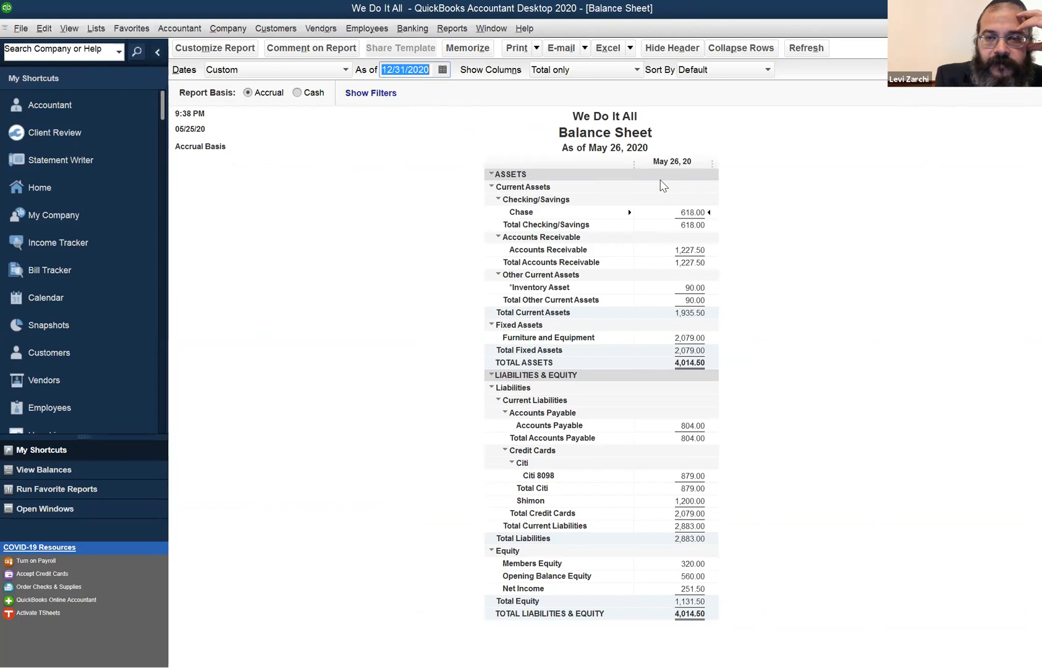
key("Tab")
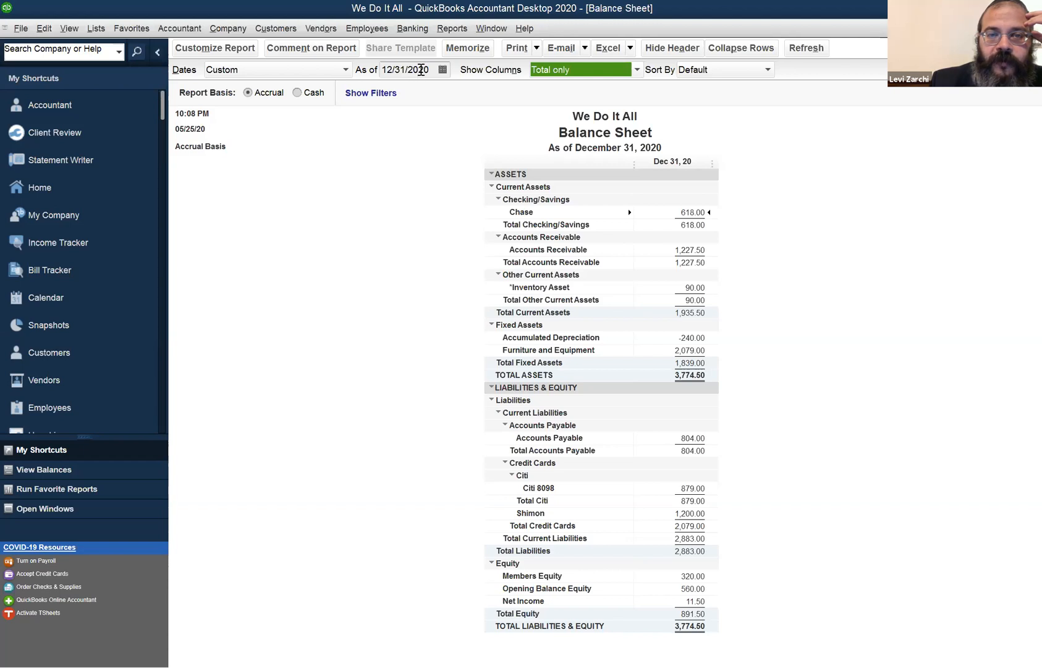
Collapse the Fixed Assets section of the Balance Sheet.
left_click(421, 71)
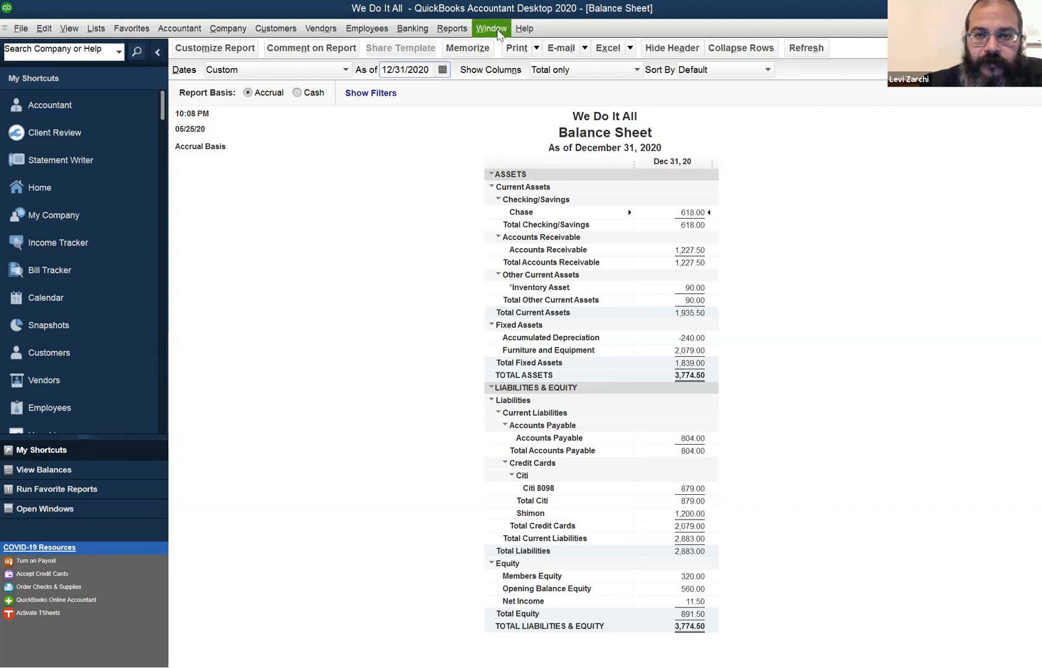
left_click(498, 34)
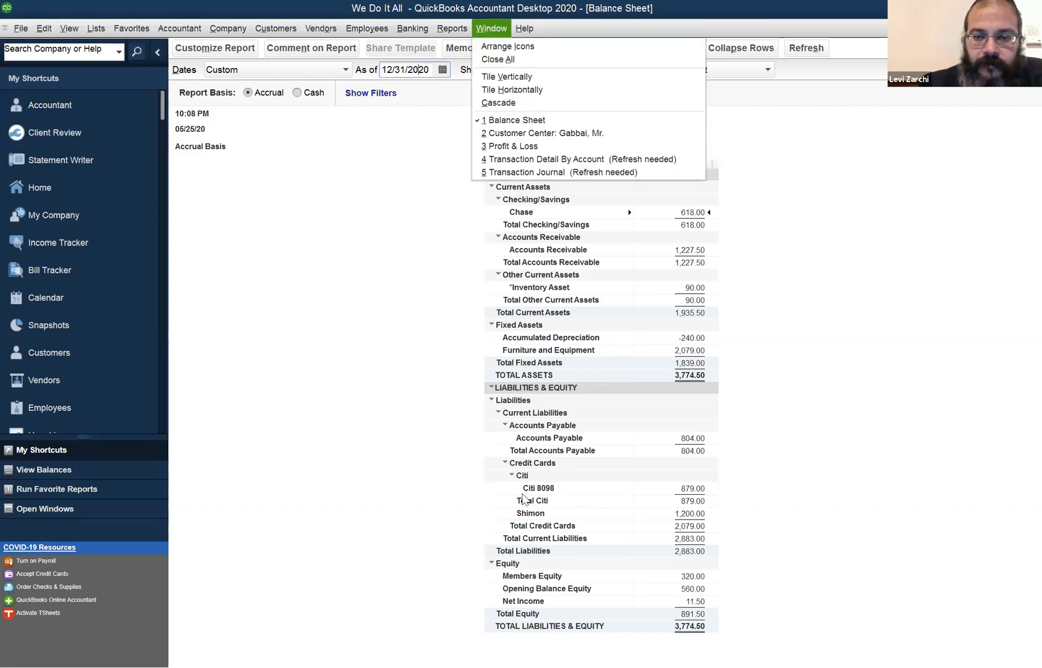
left_click(583, 405)
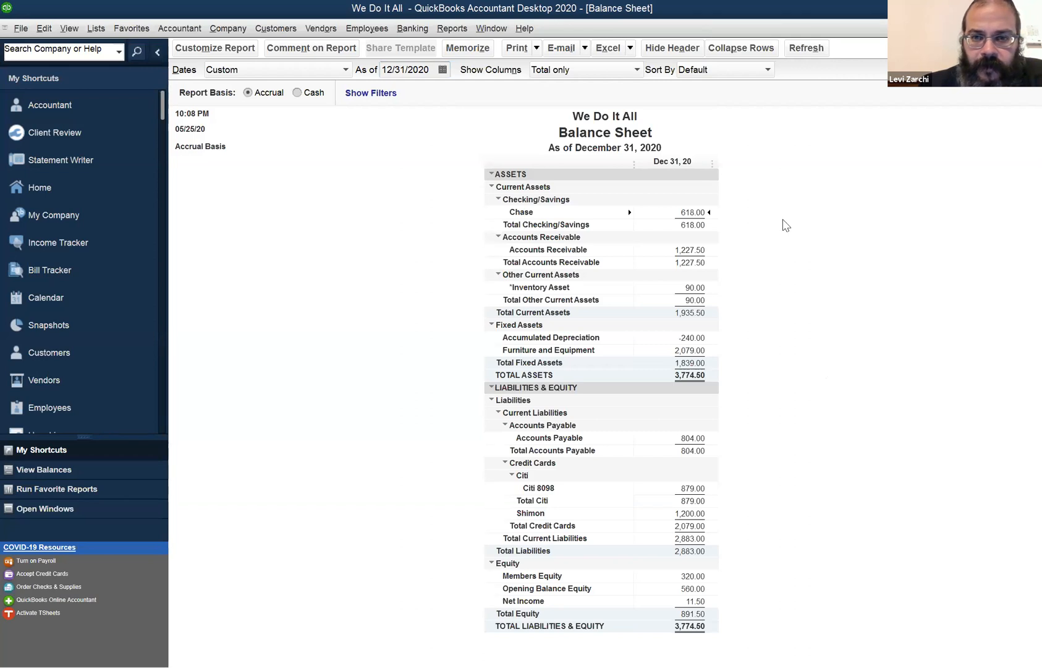
left_click(497, 325)
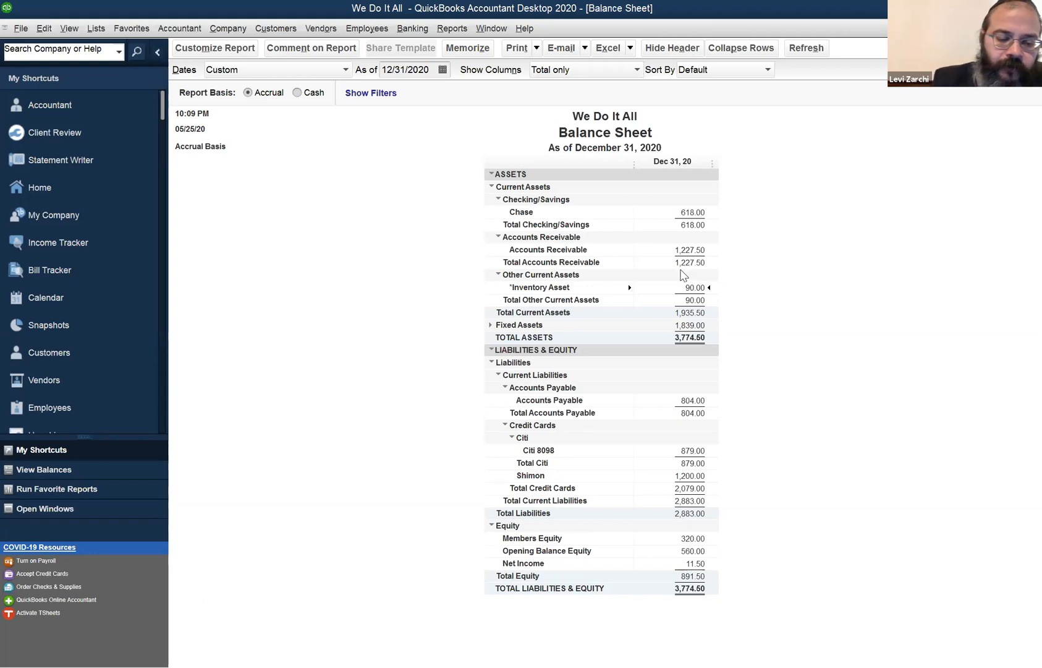
Start a new invoice and enter the item TLS on its first line.
key("ctrl+i")
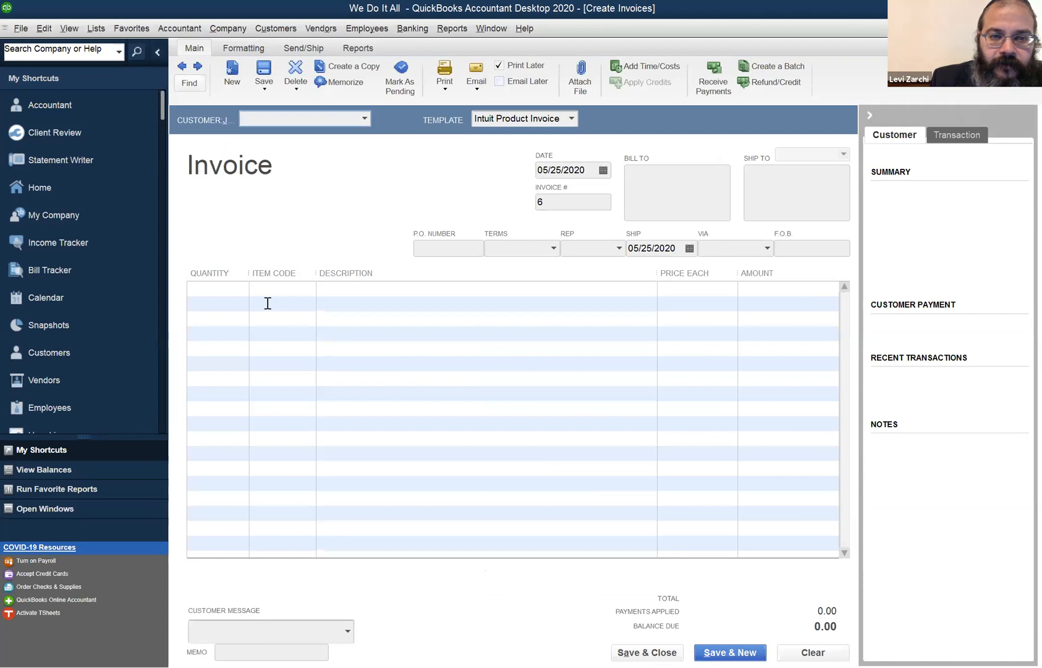
left_click(306, 287)
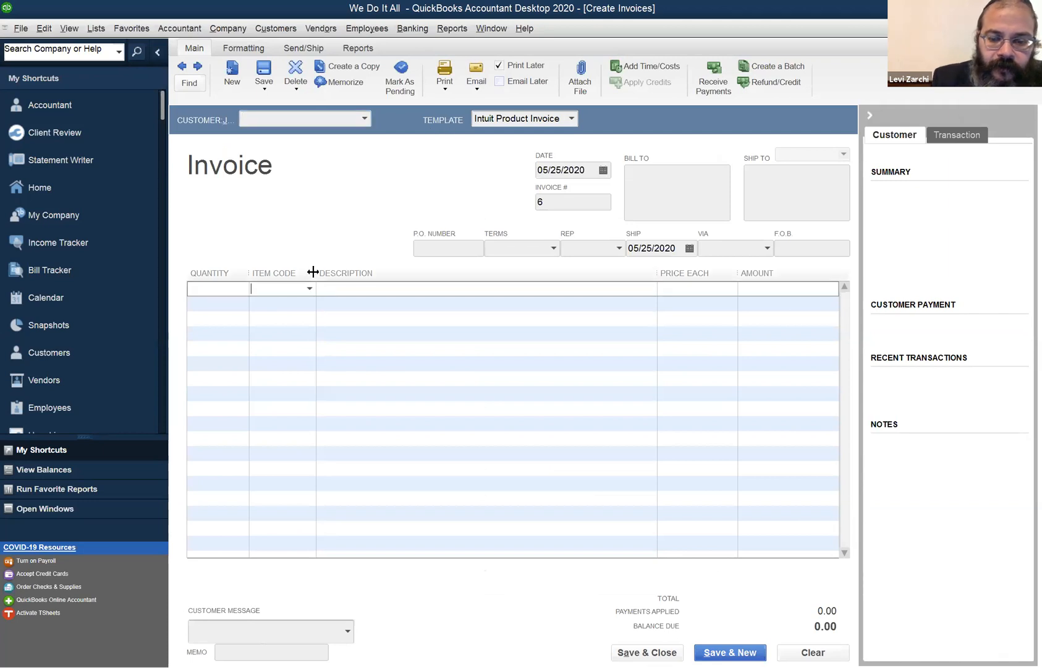
type("TLS")
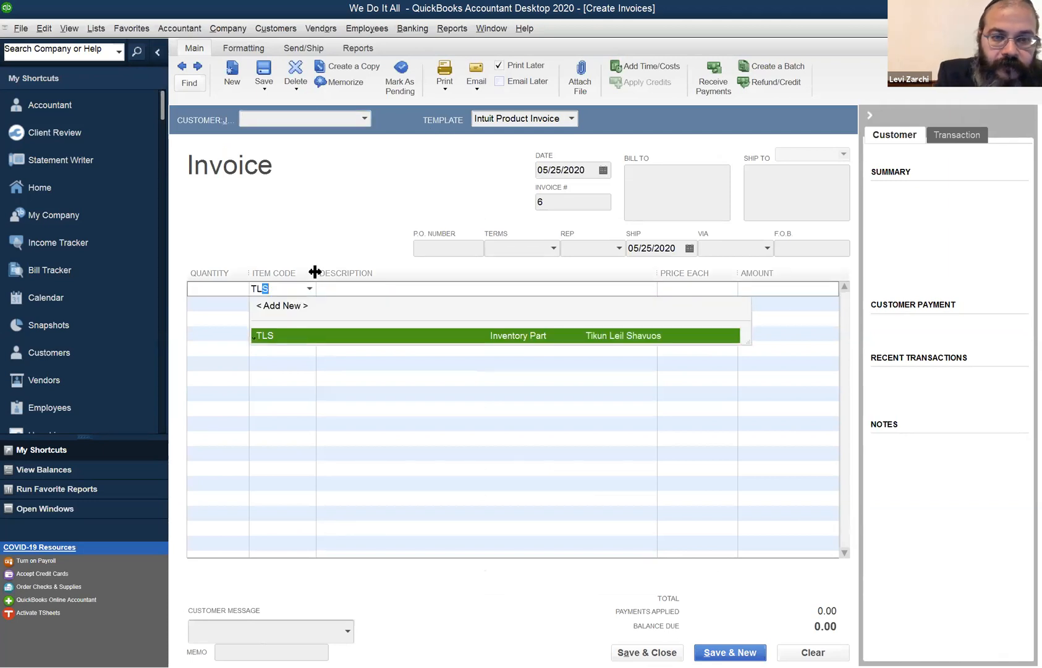
key("Tab")
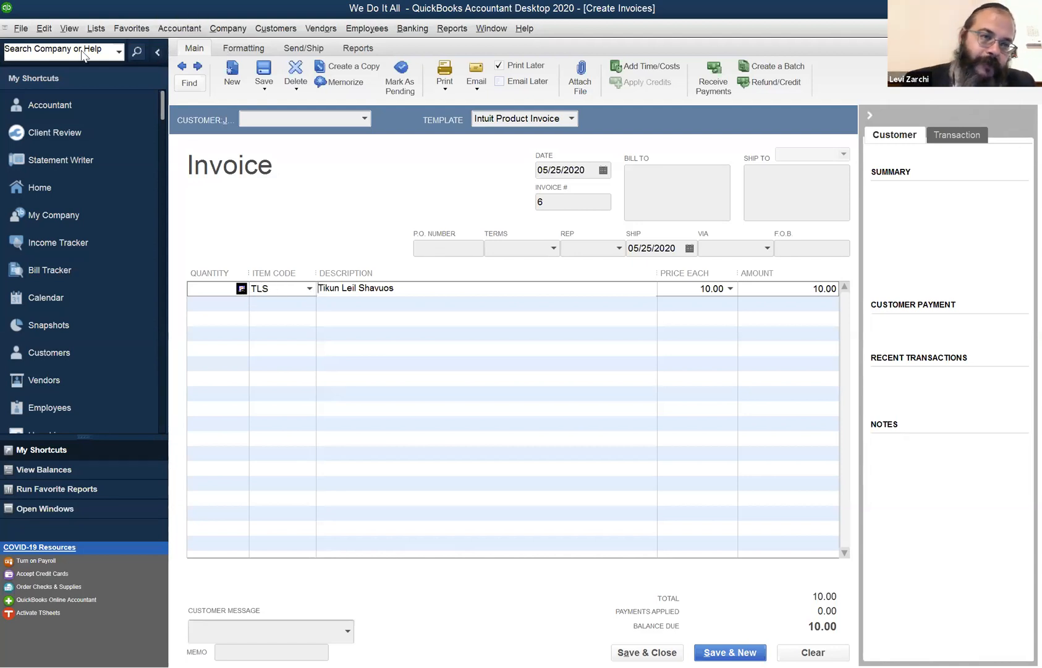
In the Items & Inventory company preferences, turn off deducting Quantity on Sales Orders and Quantity reserved for Pending Builds from Quantity Available.
left_click(78, 27)
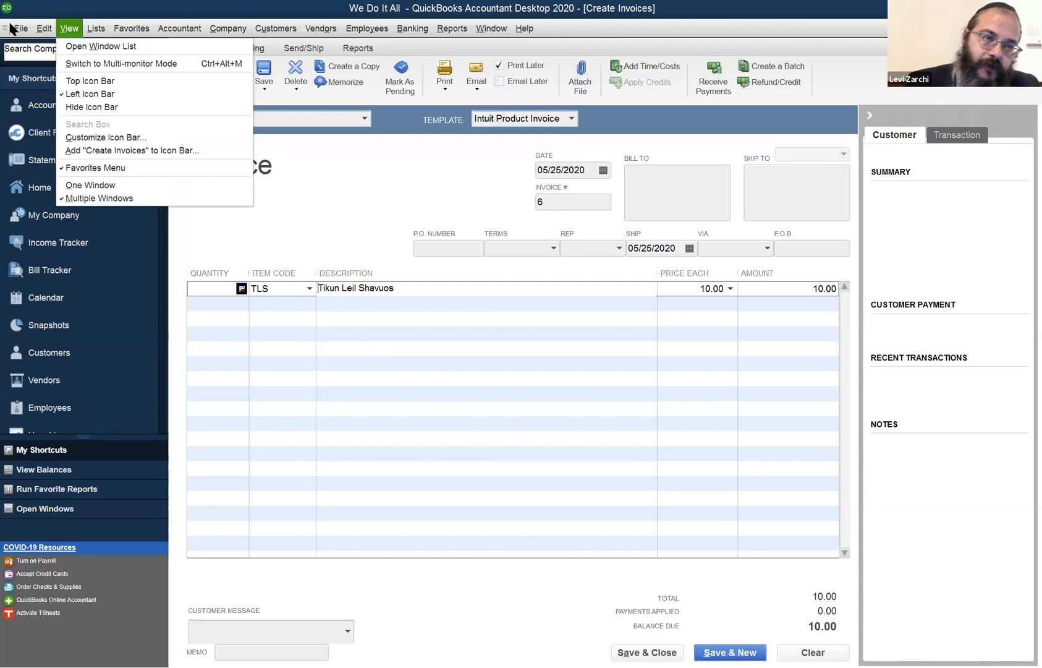
mouse_move(44, 28)
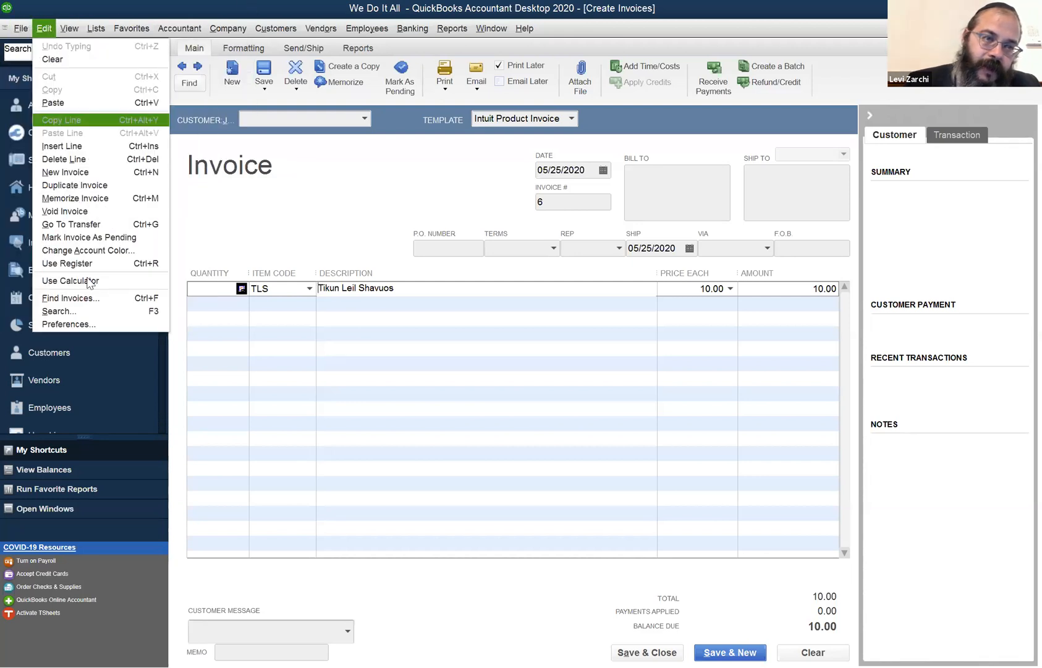
left_click(80, 323)
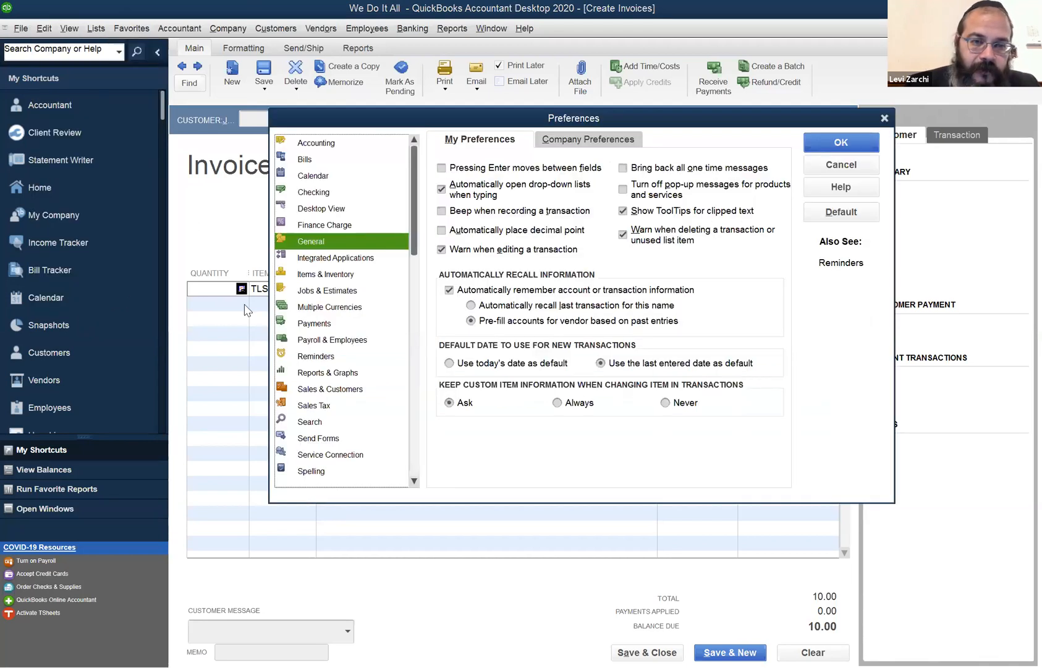
left_click(326, 277)
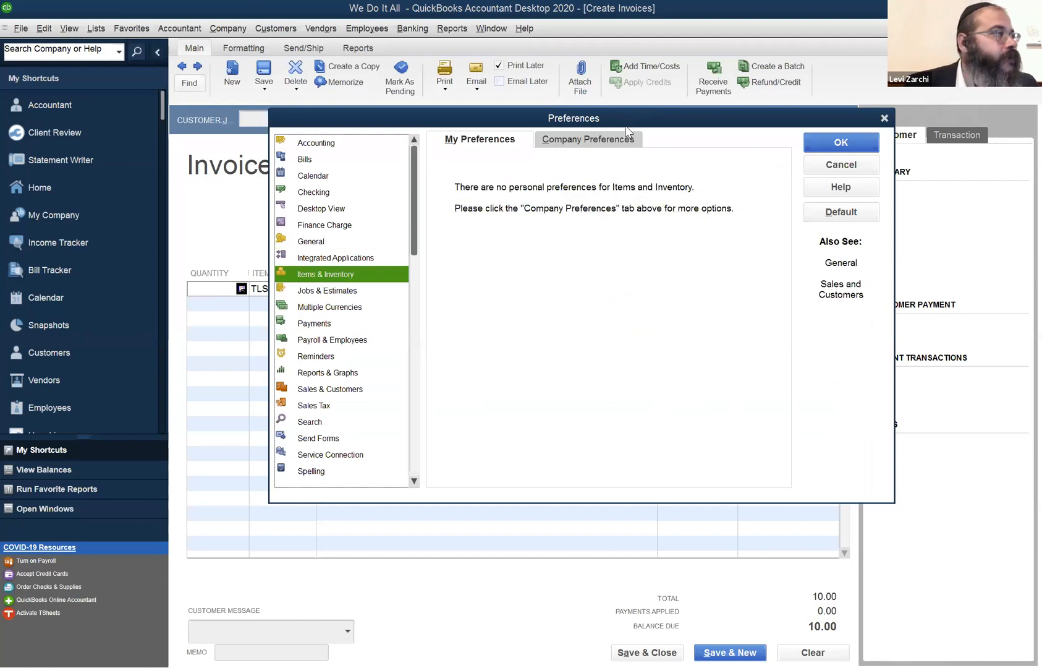
left_click(592, 148)
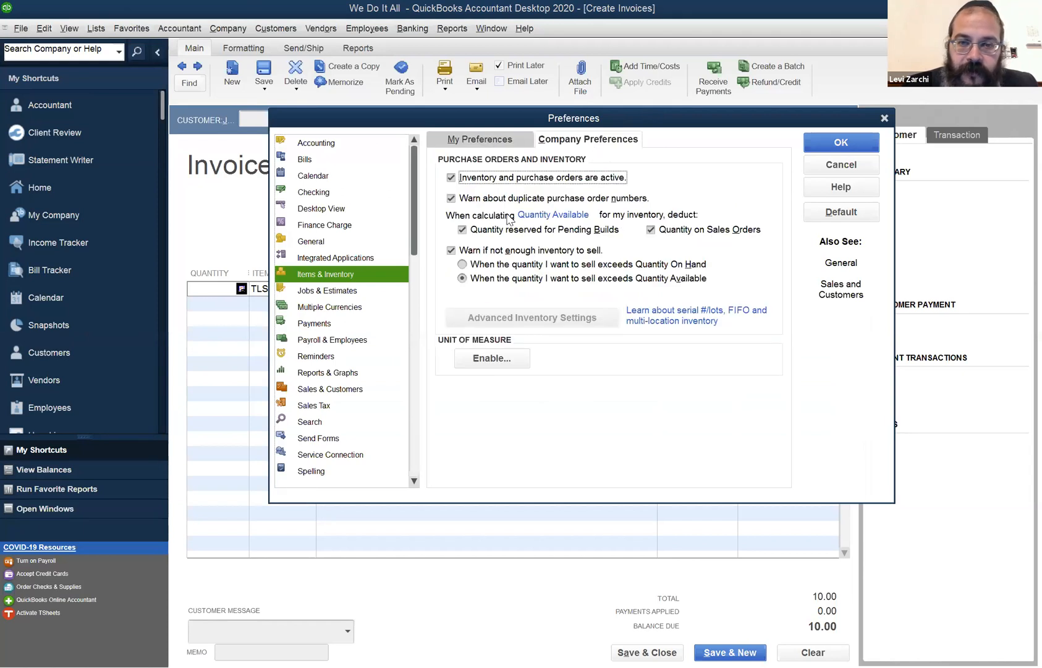
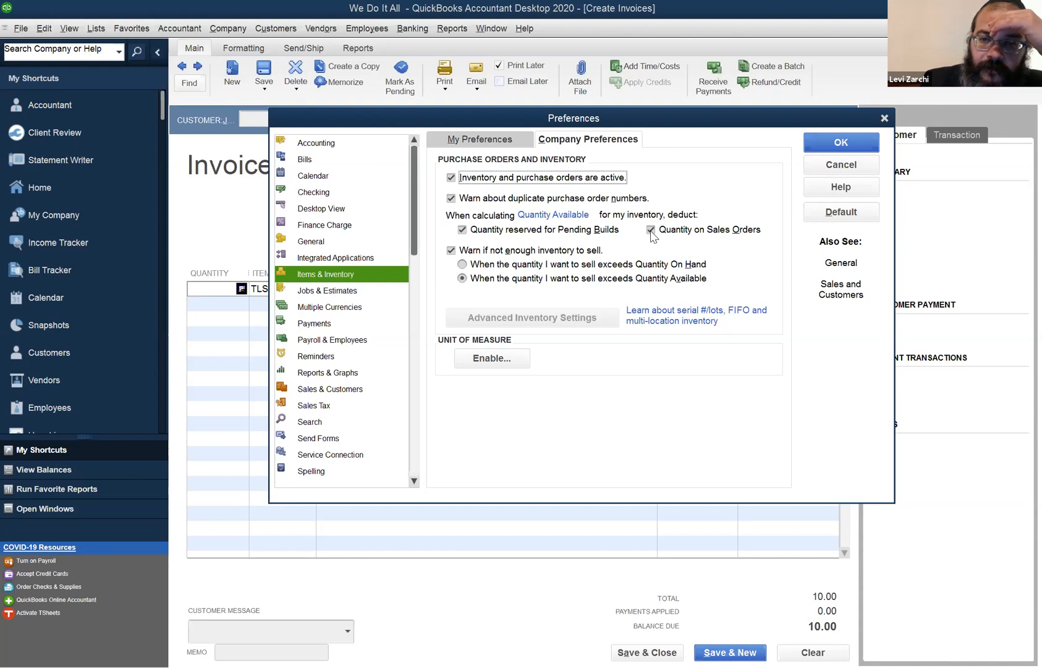
left_click(651, 230)
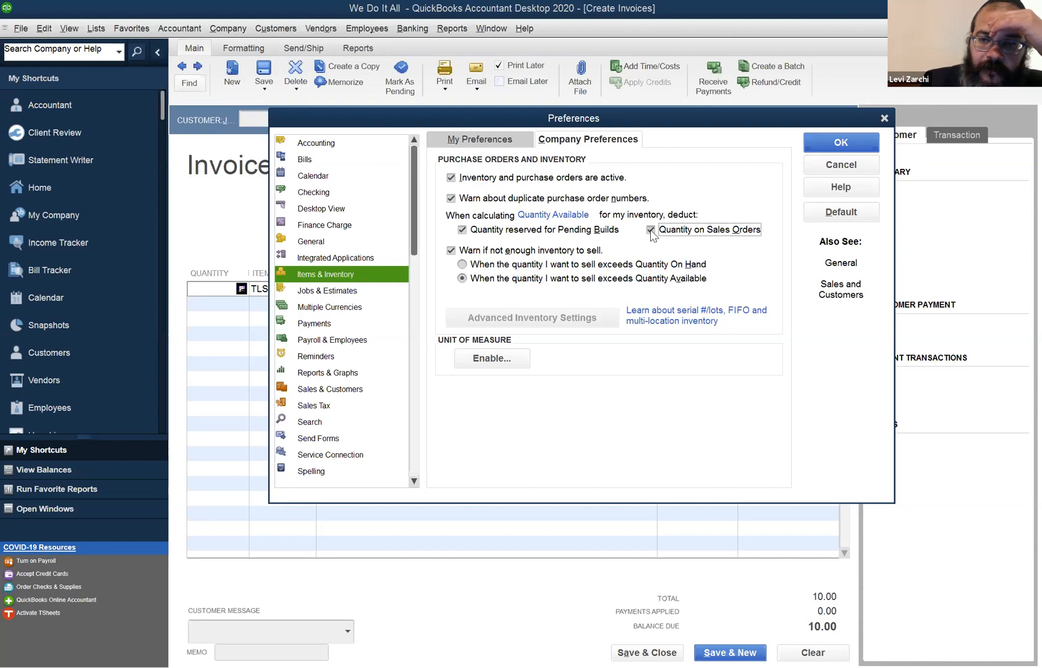
left_click(470, 229)
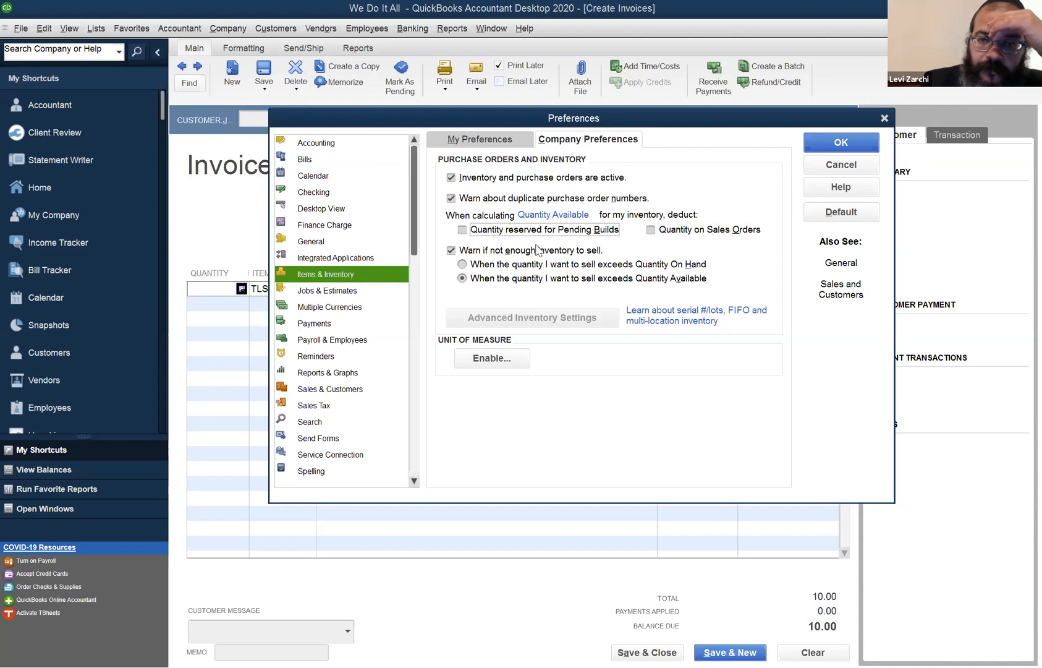
Apply the inventory preference changes, discarding the unrecorded invoice, declining to memorize the modified reports and refreshing the outdated ones.
left_click(840, 144)
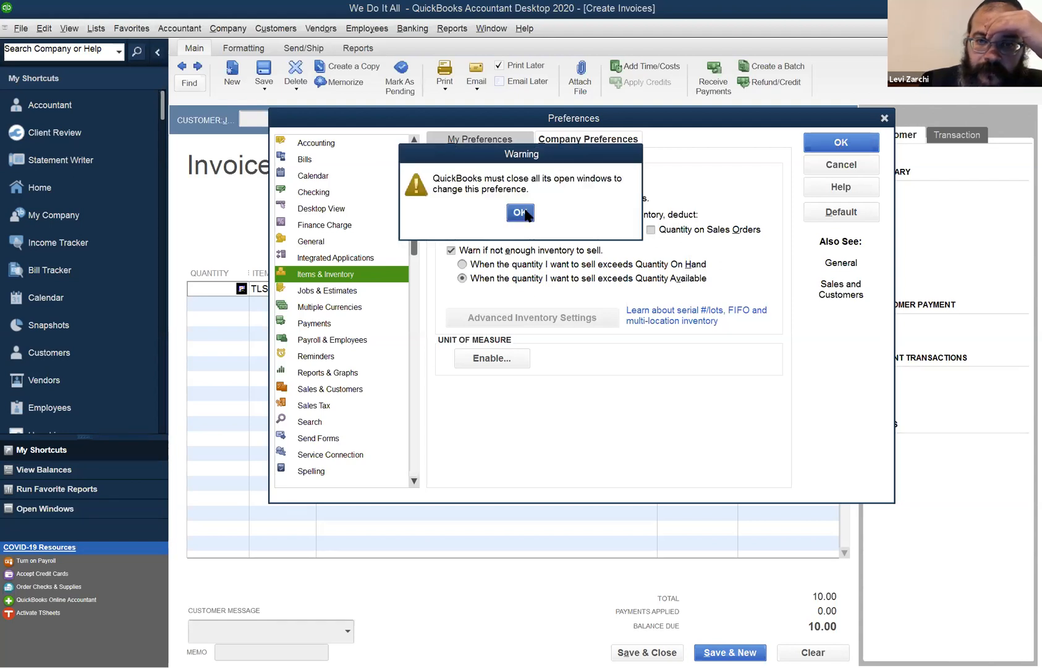
left_click(521, 212)
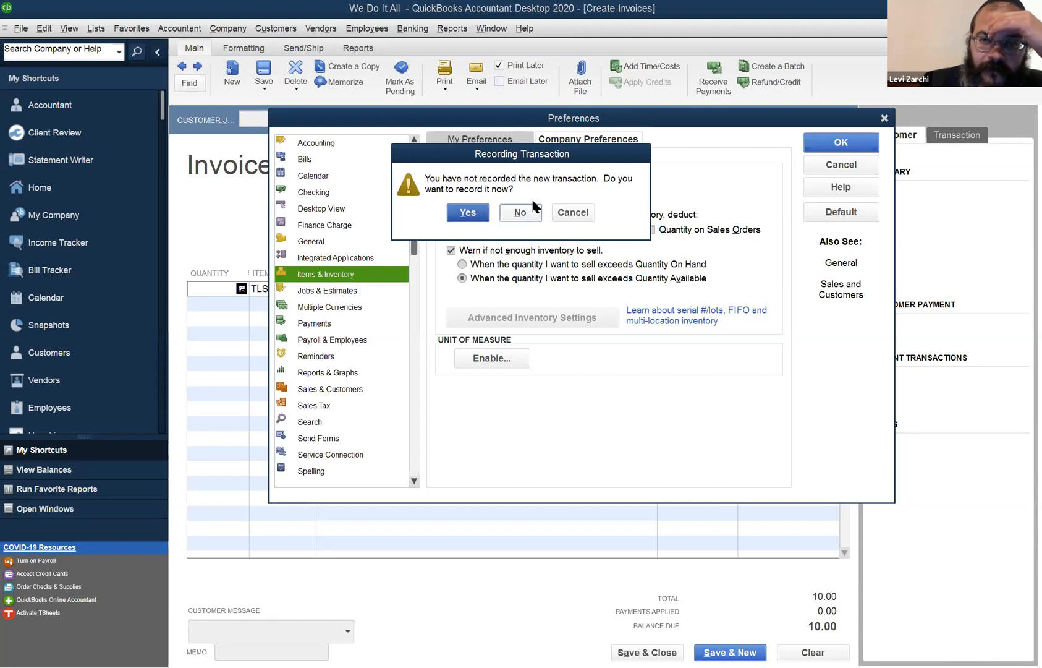
left_click(521, 213)
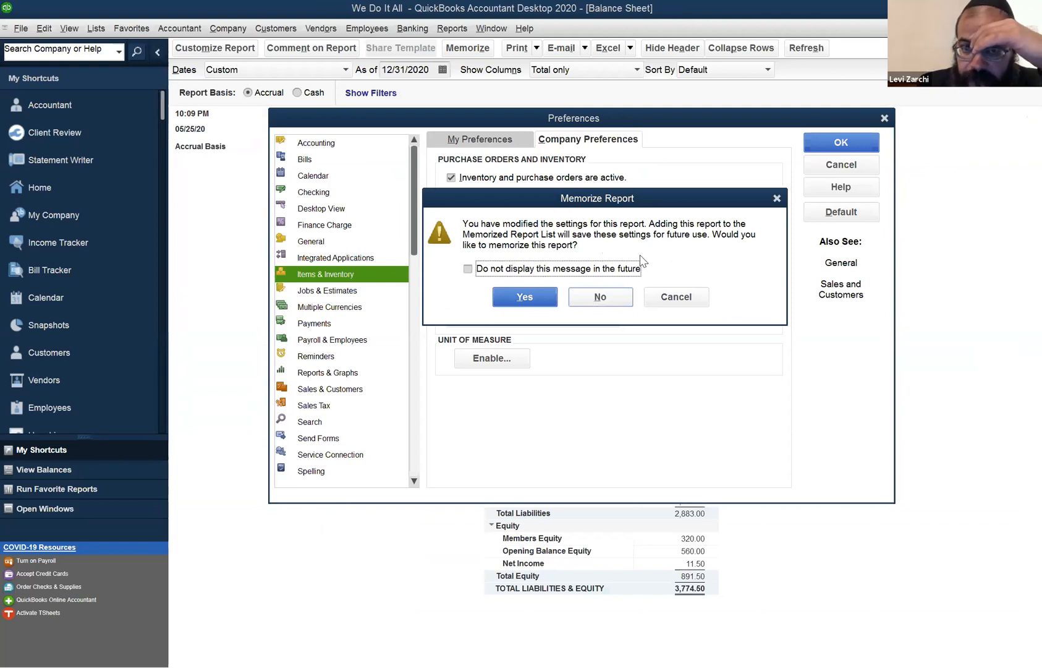
left_click(594, 301)
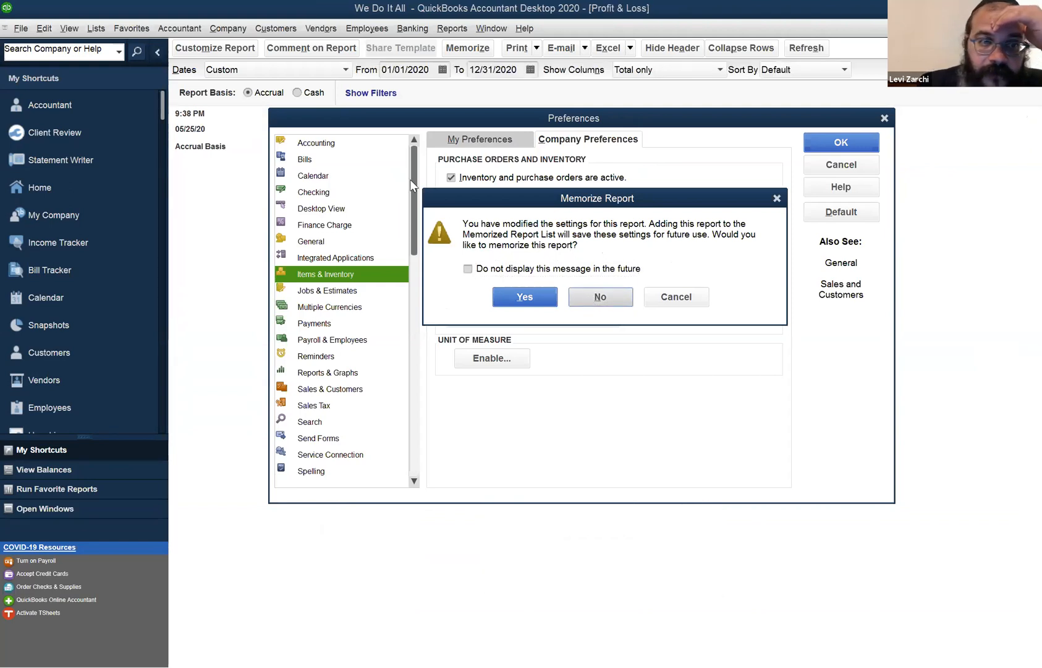
left_click(587, 297)
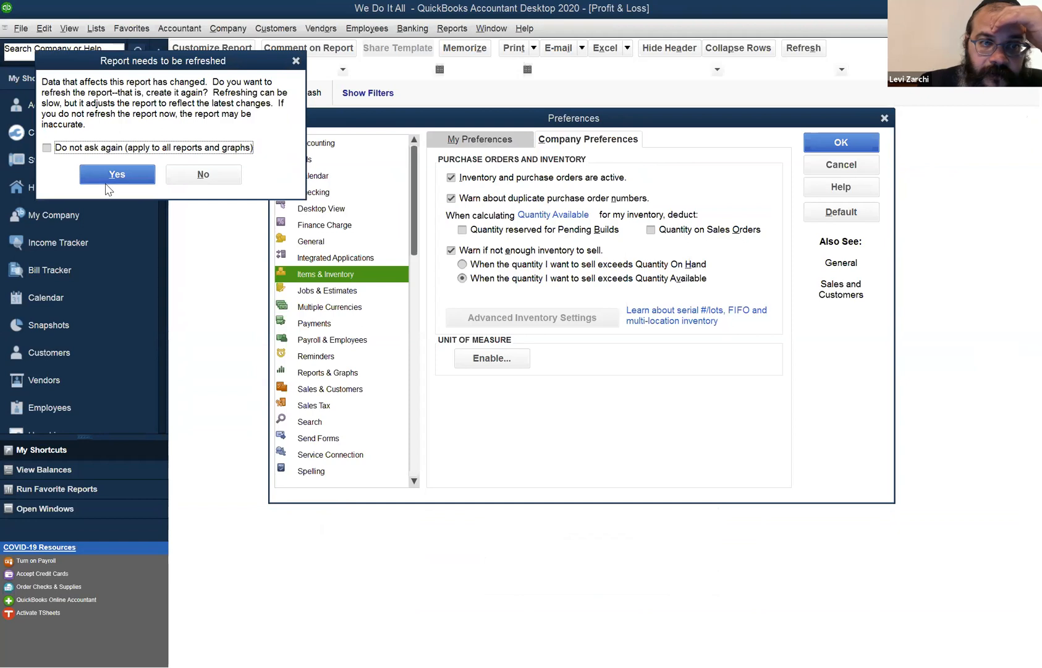
left_click(143, 172)
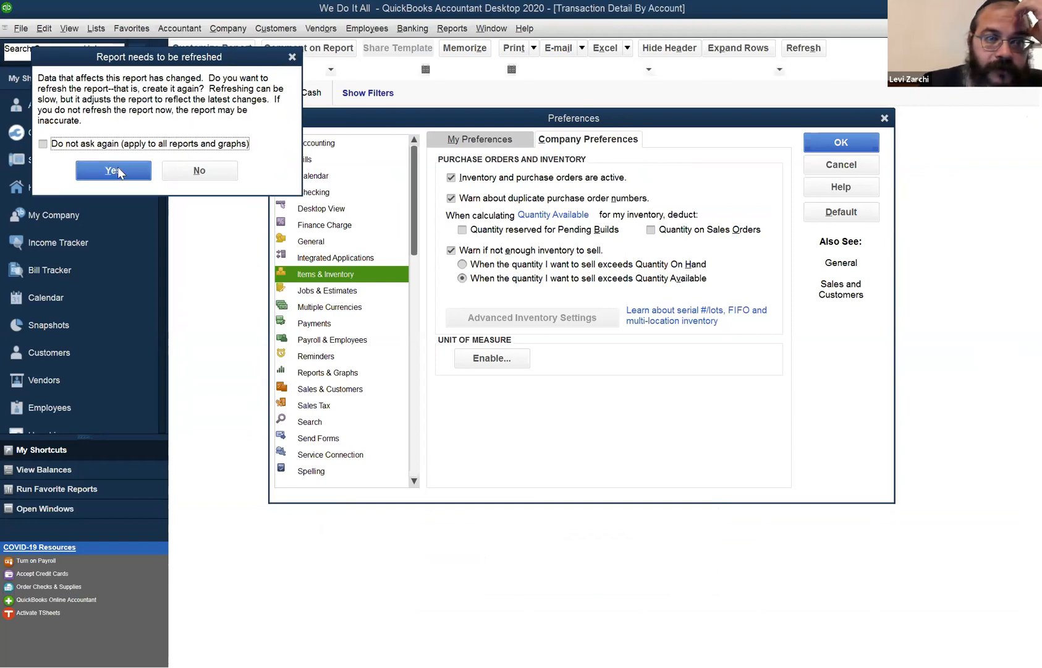
left_click(118, 168)
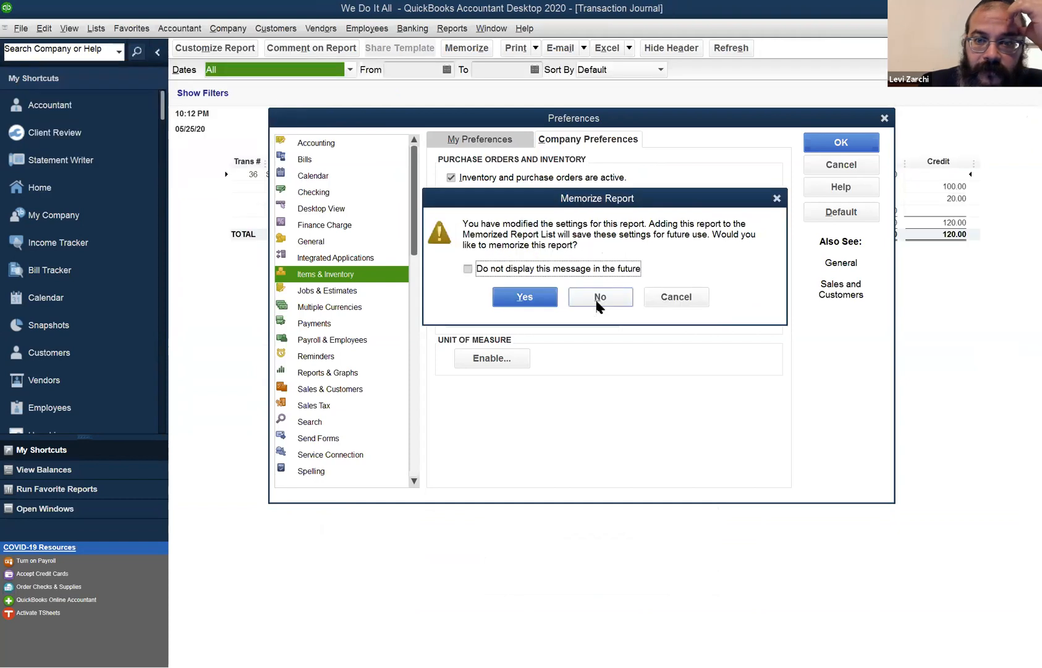
left_click(598, 297)
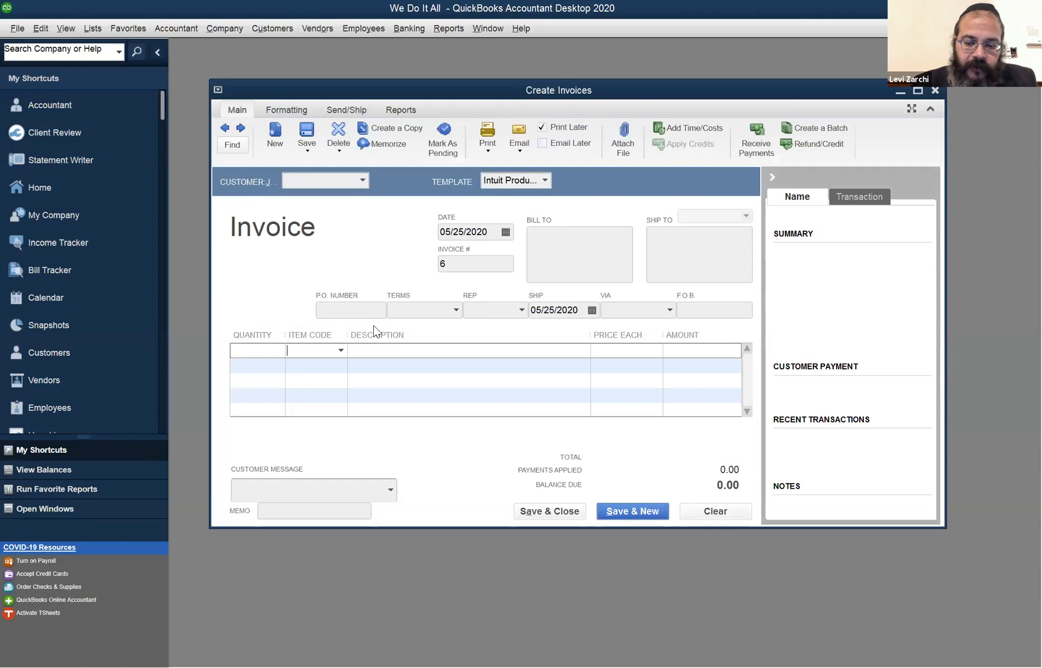
Enter the item TLS on the first line of a blank invoice and maximize the invoice window.
type("TLS")
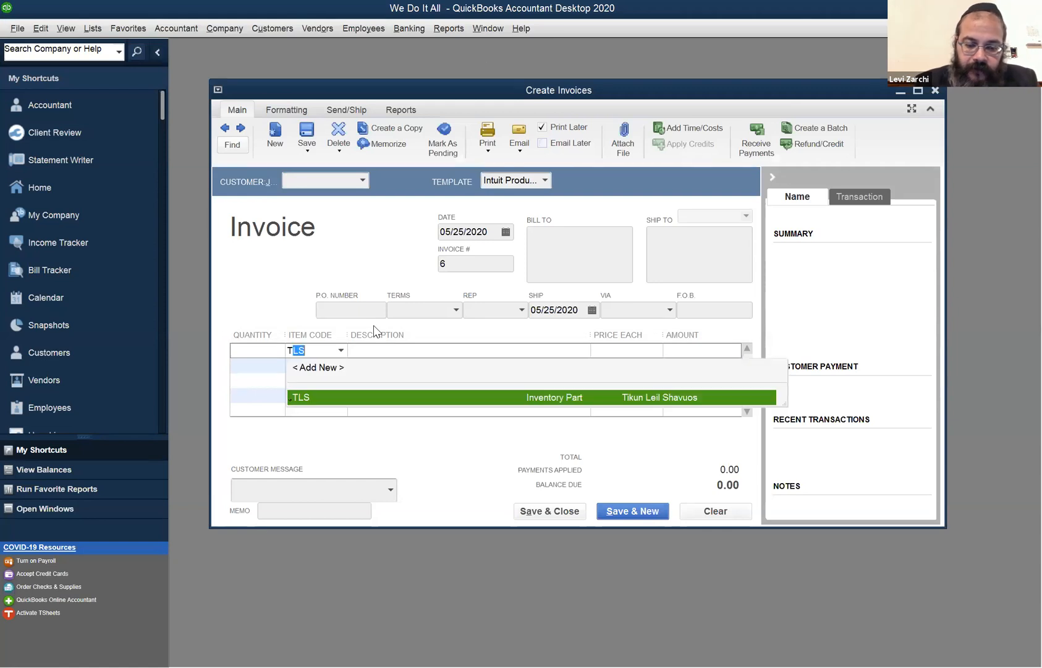
key("Tab")
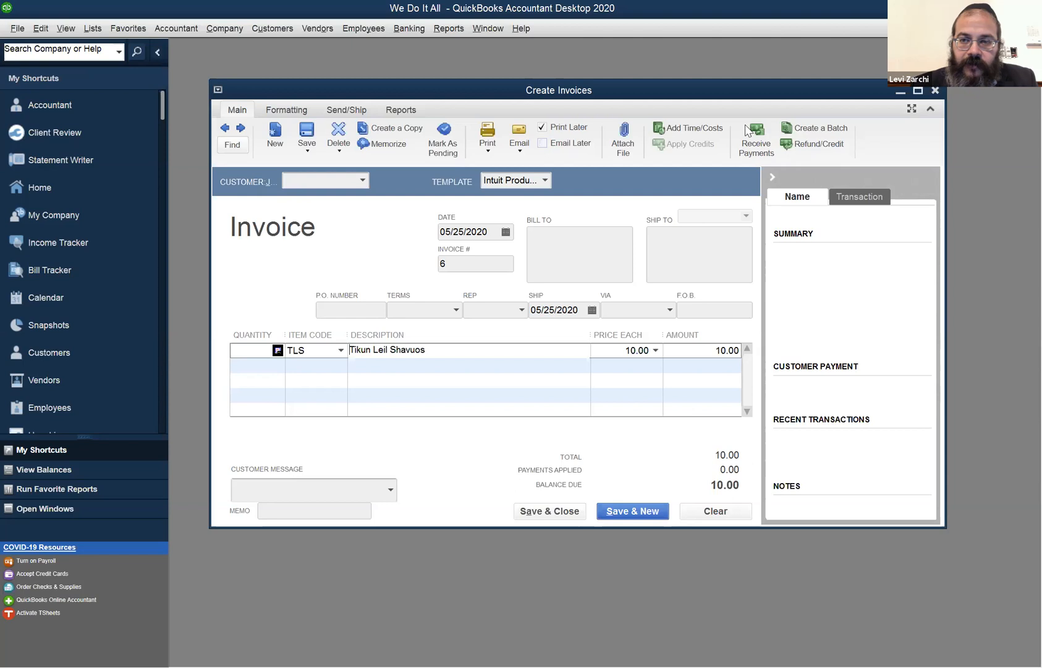
left_click(918, 91)
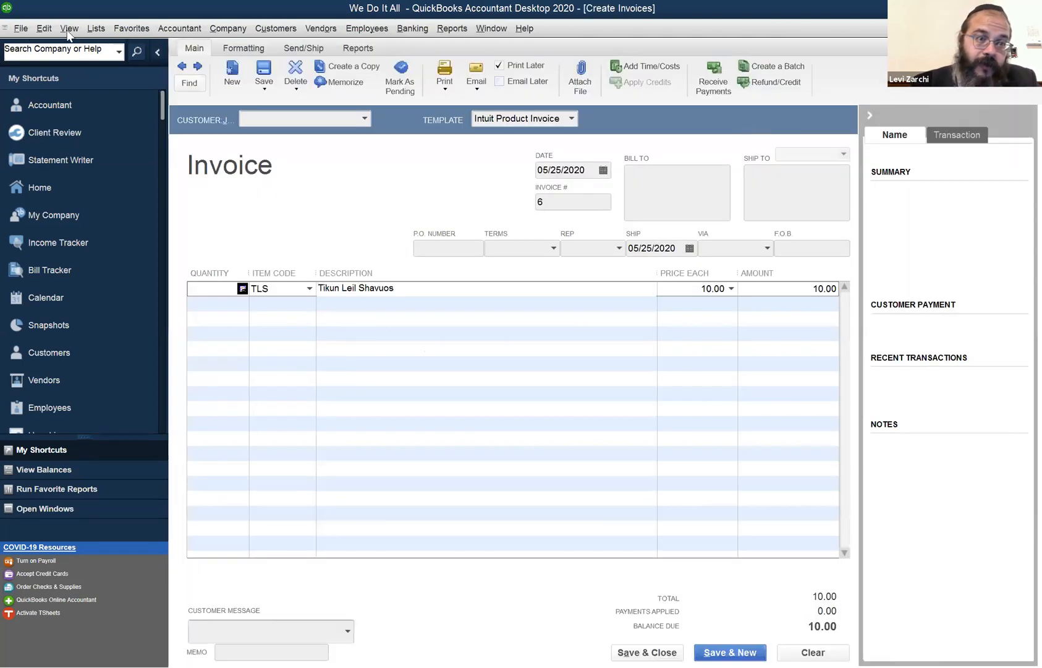
View the current availability of item TLS from the invoice line, close it, and discard the invoice without recording it.
left_click(54, 31)
mouse_move(67, 29)
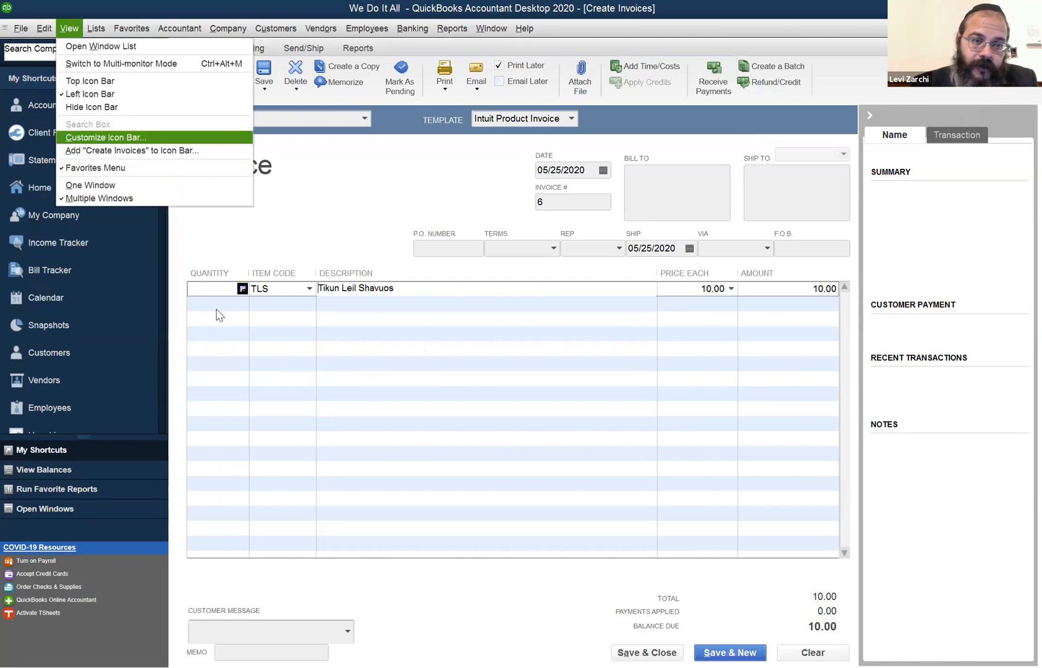
left_click(242, 290)
left_click(243, 289)
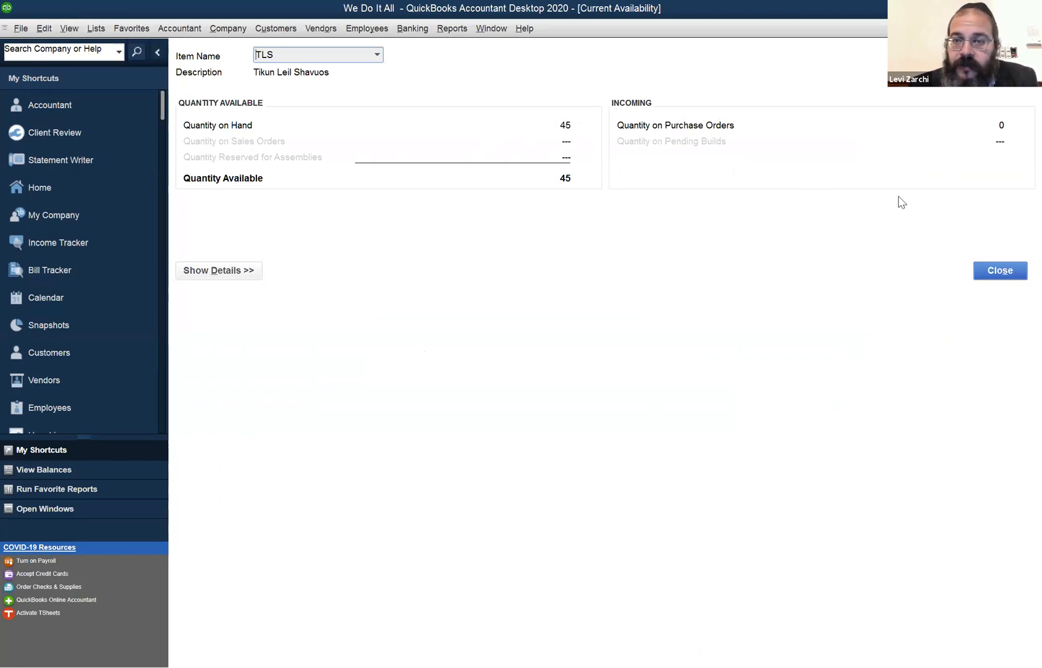
left_click(994, 269)
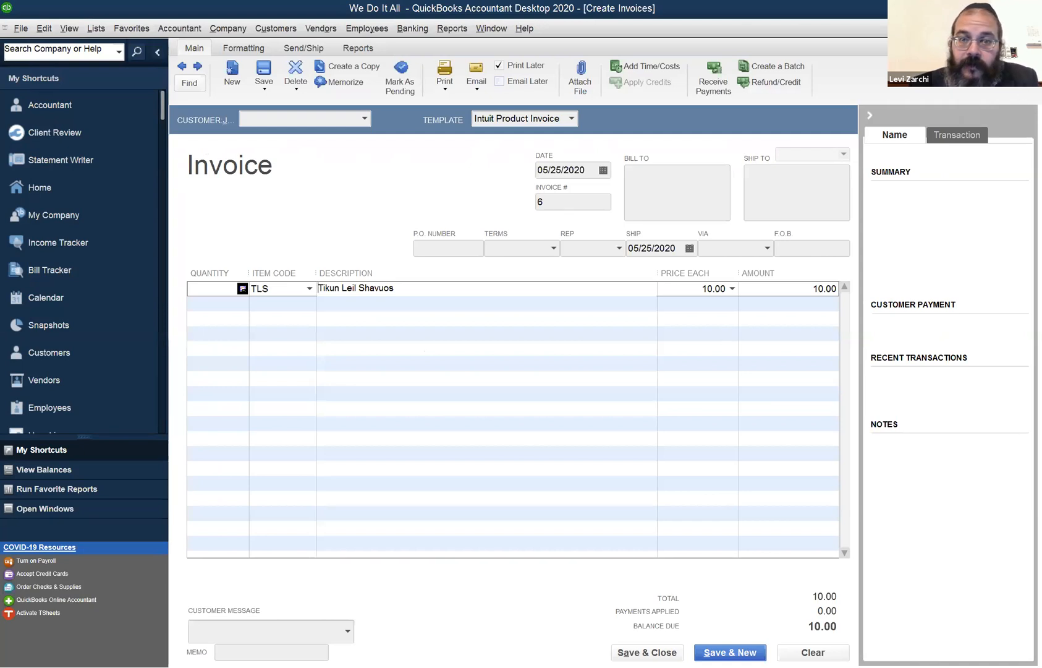
key("Escape")
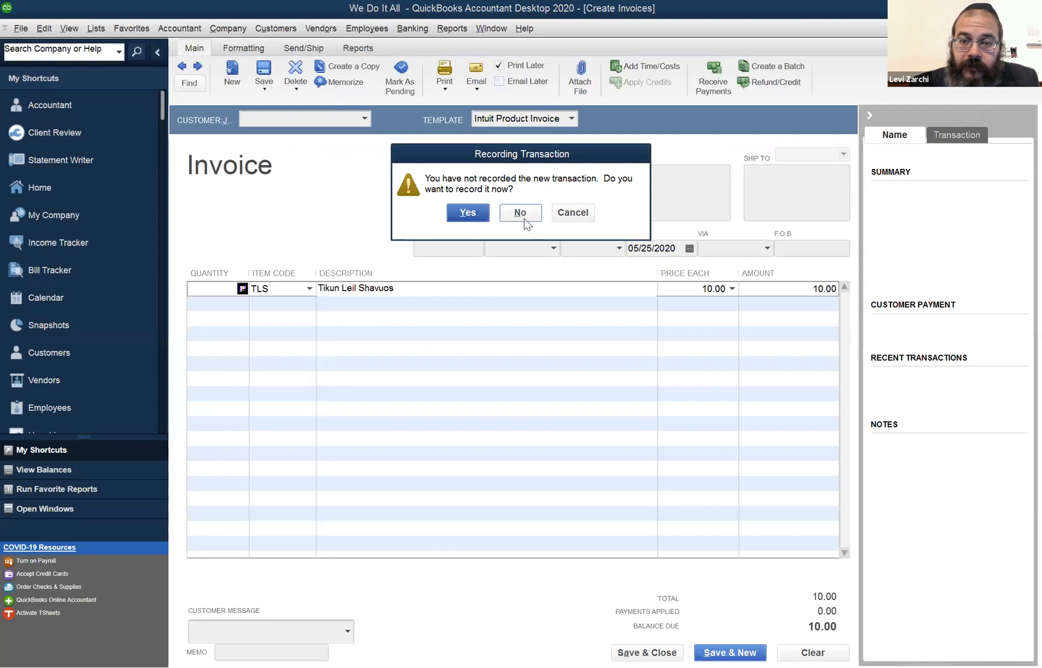
left_click(524, 214)
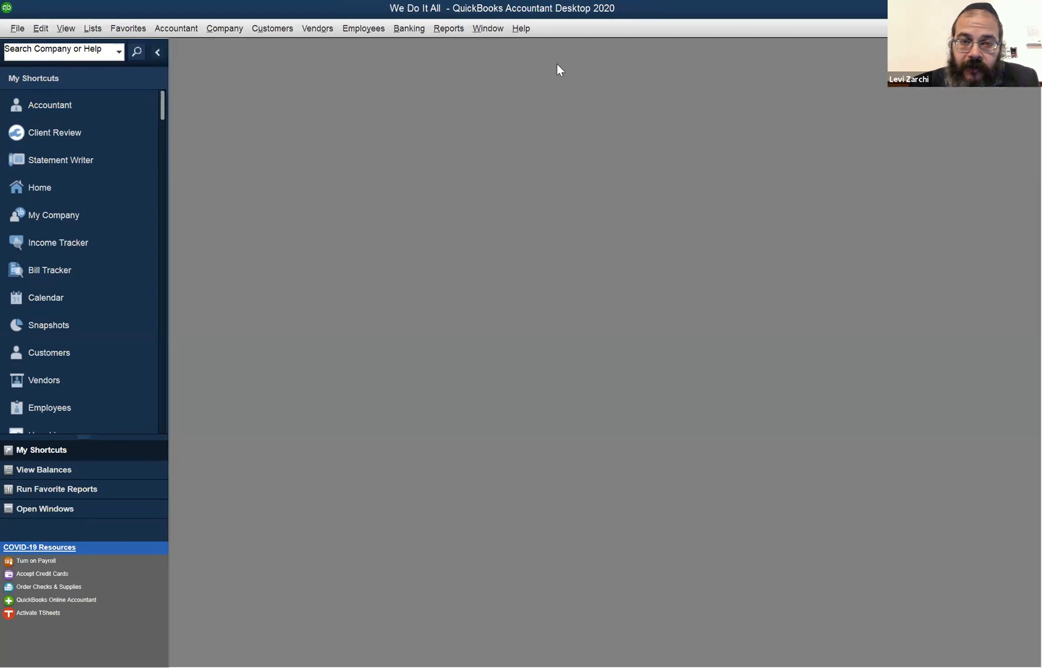
left_click(491, 29)
mouse_move(449, 26)
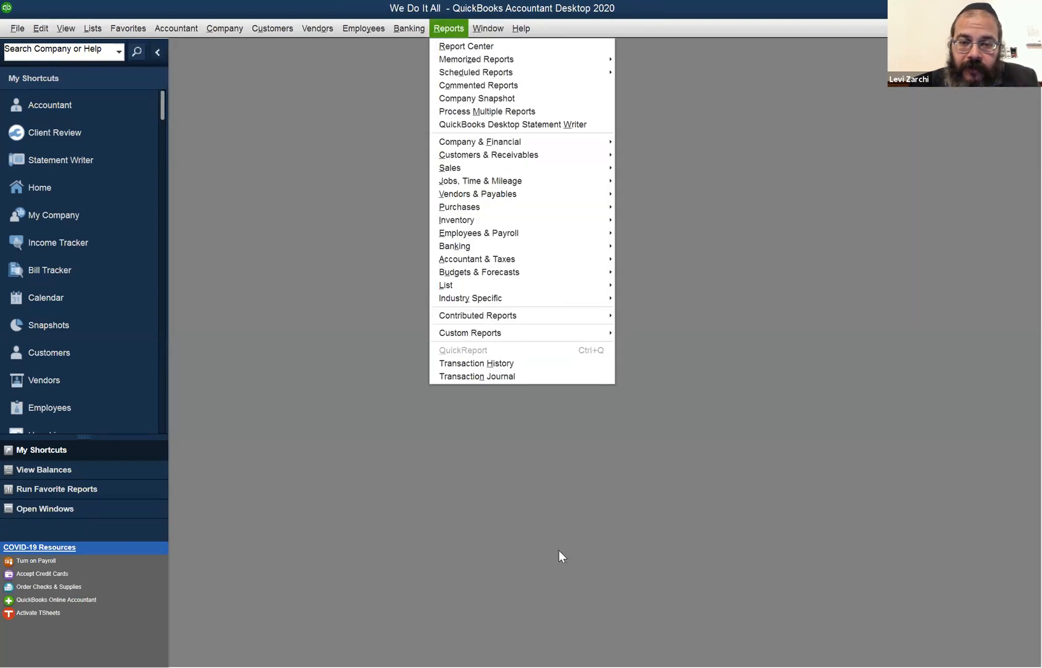
left_click(559, 551)
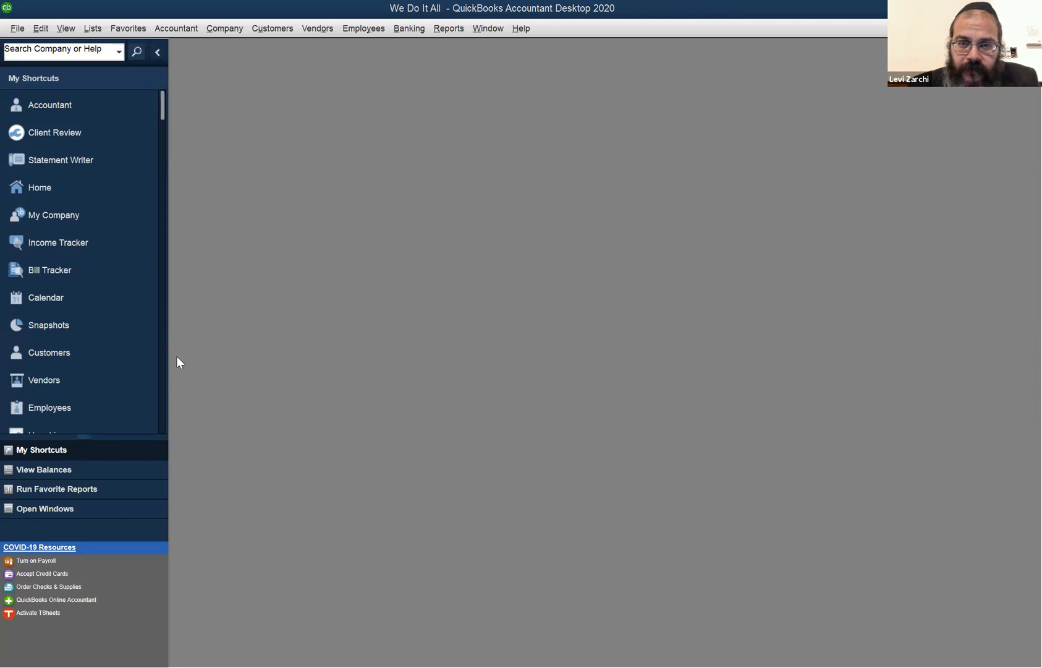
Bring up the Profit & Loss Standard report.
left_click(489, 28)
mouse_move(449, 28)
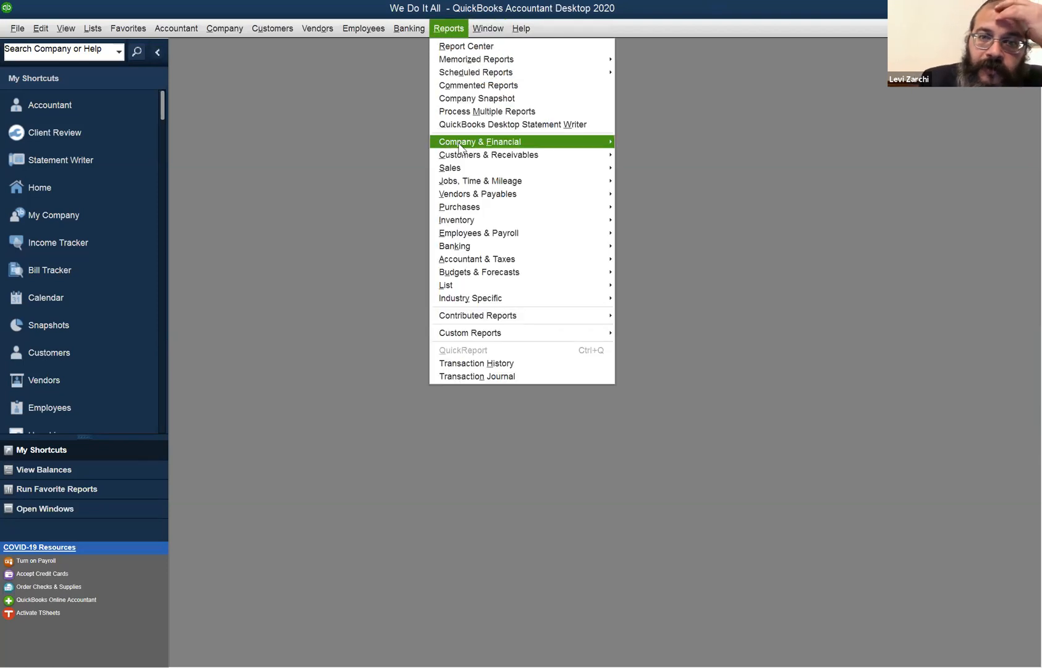
mouse_move(446, 147)
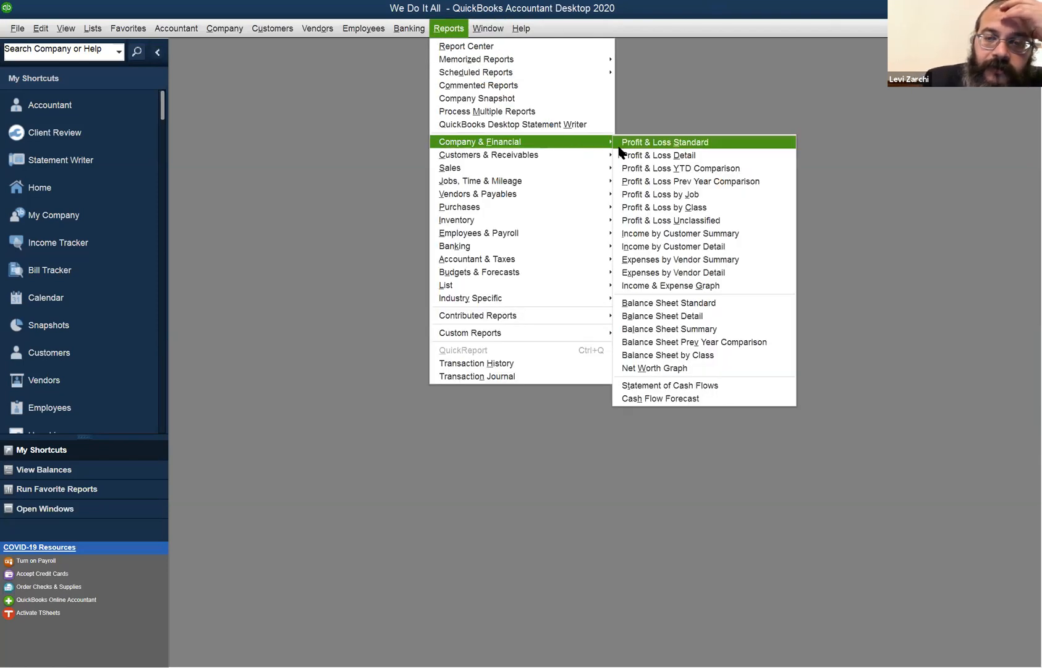
mouse_move(481, 34)
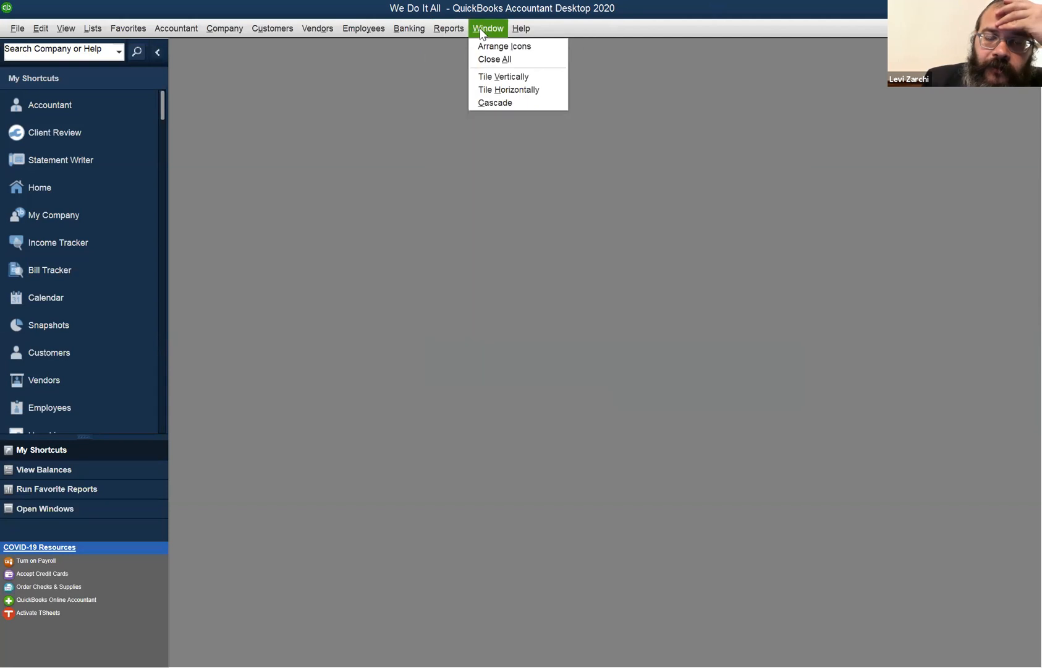
left_click(448, 28)
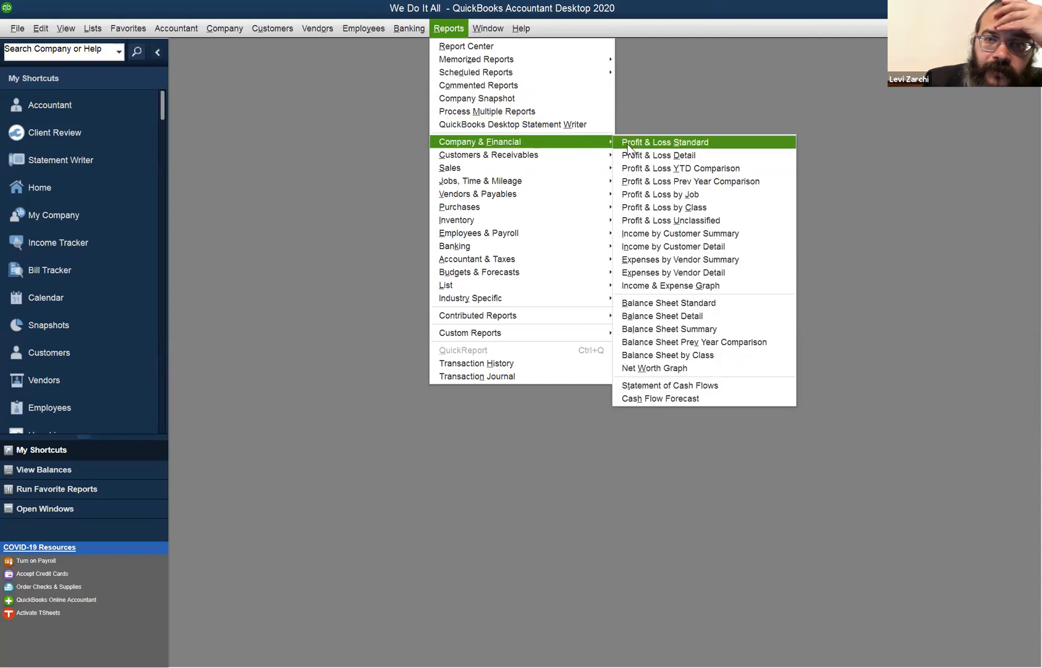
left_click(628, 146)
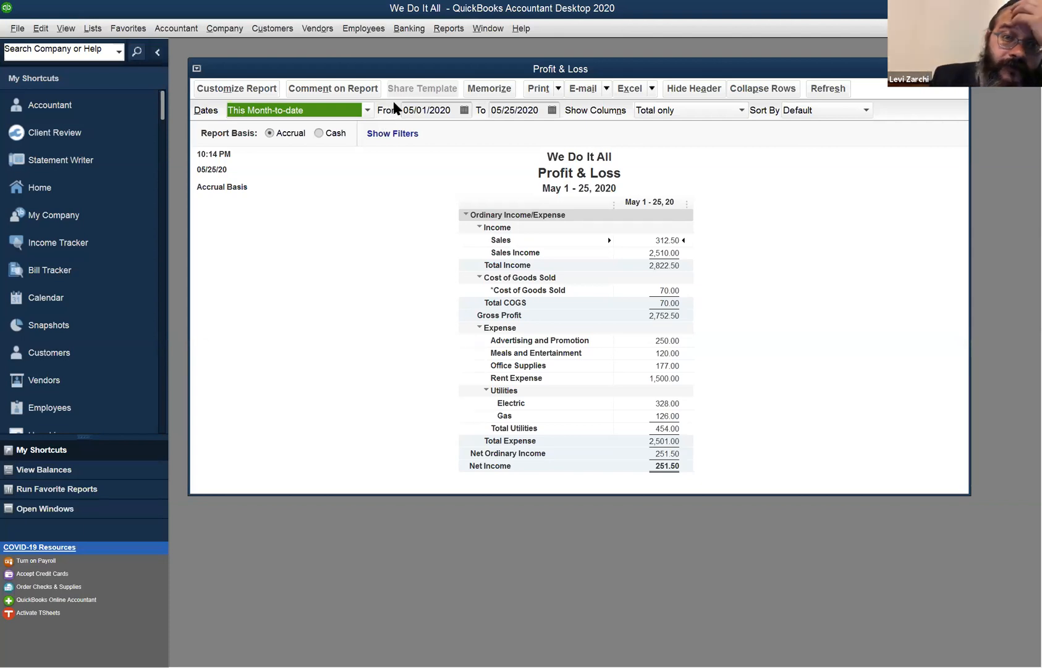
Set the Profit & Loss date range to 01/01/2020 through 12/31/2020 and open the transaction detail behind Total Income.
left_click(441, 112)
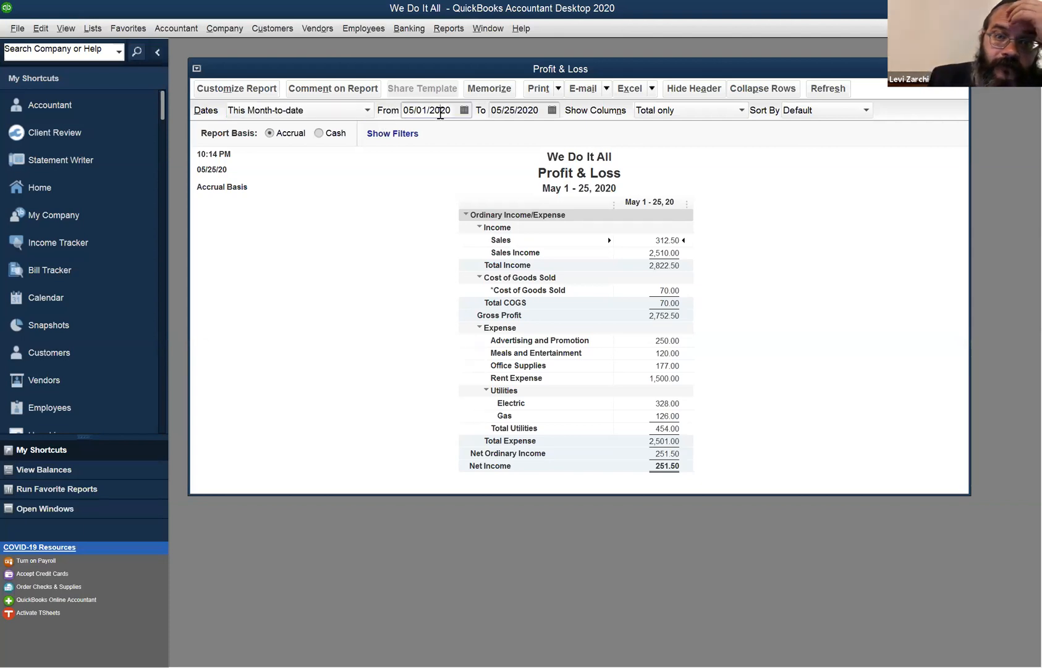
key("y")
key("Tab")
key("r")
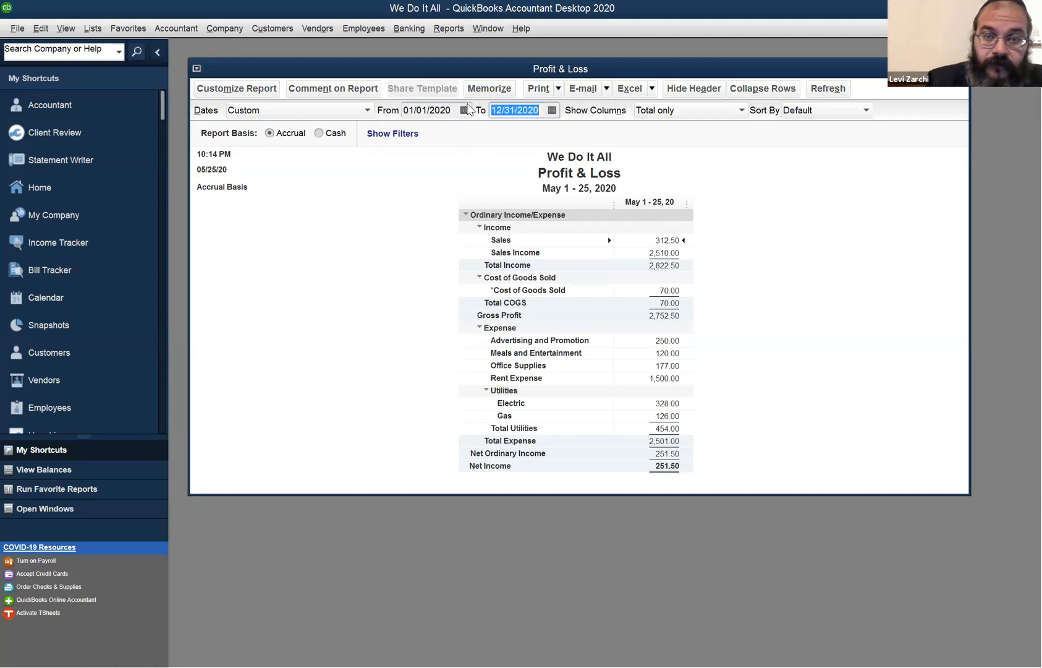
key("Tab")
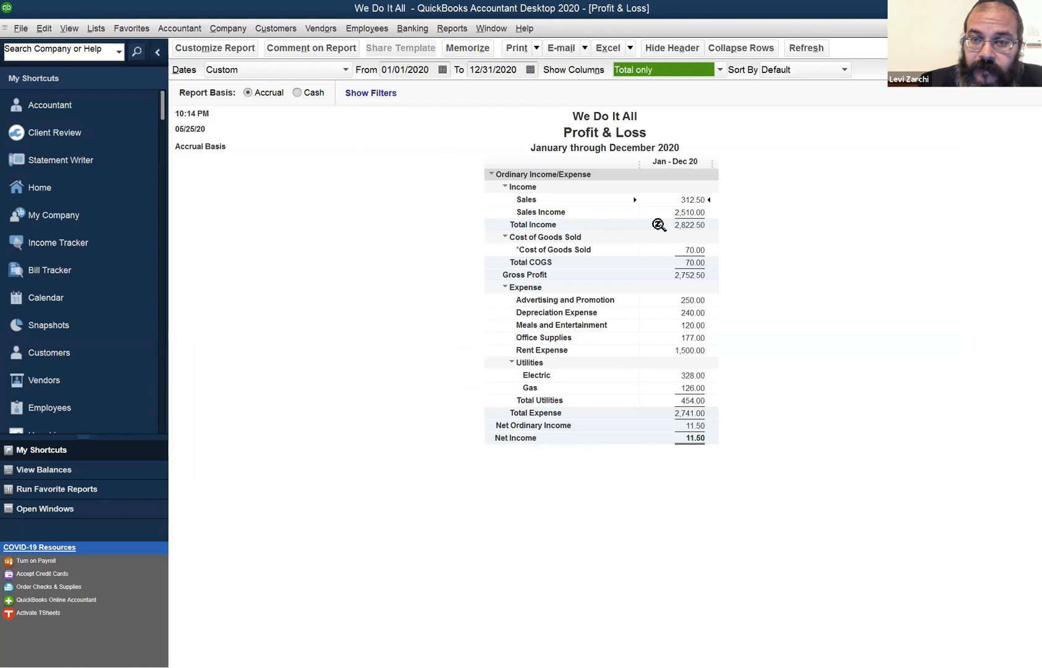
double_click(674, 223)
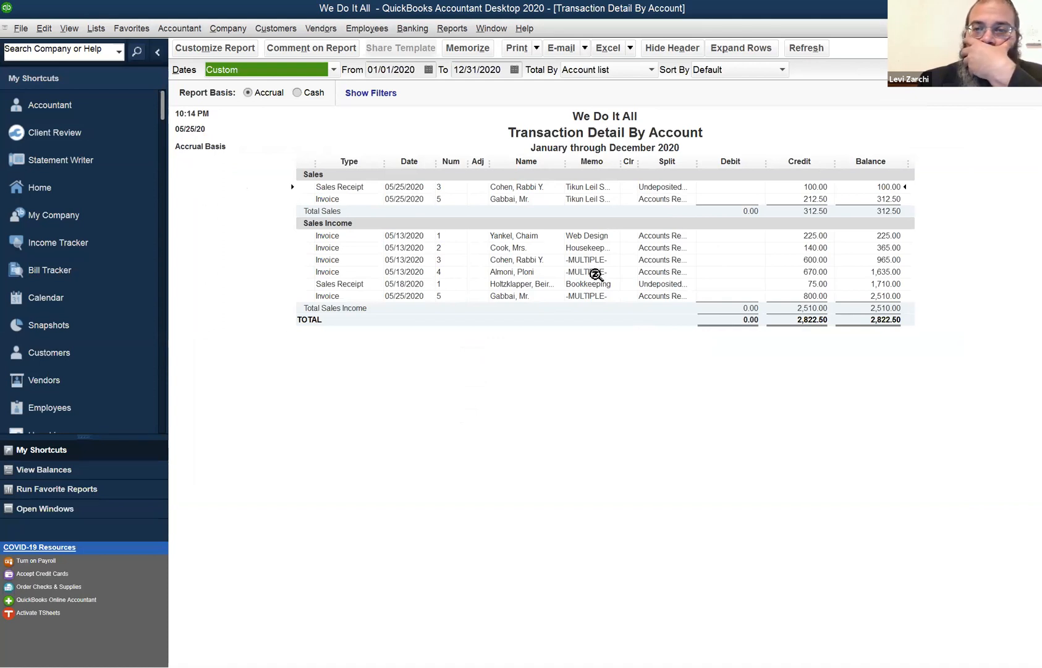
Look through the display, filter and header/footer customization options of the Transaction Detail By Account report and close them without changes.
left_click(231, 49)
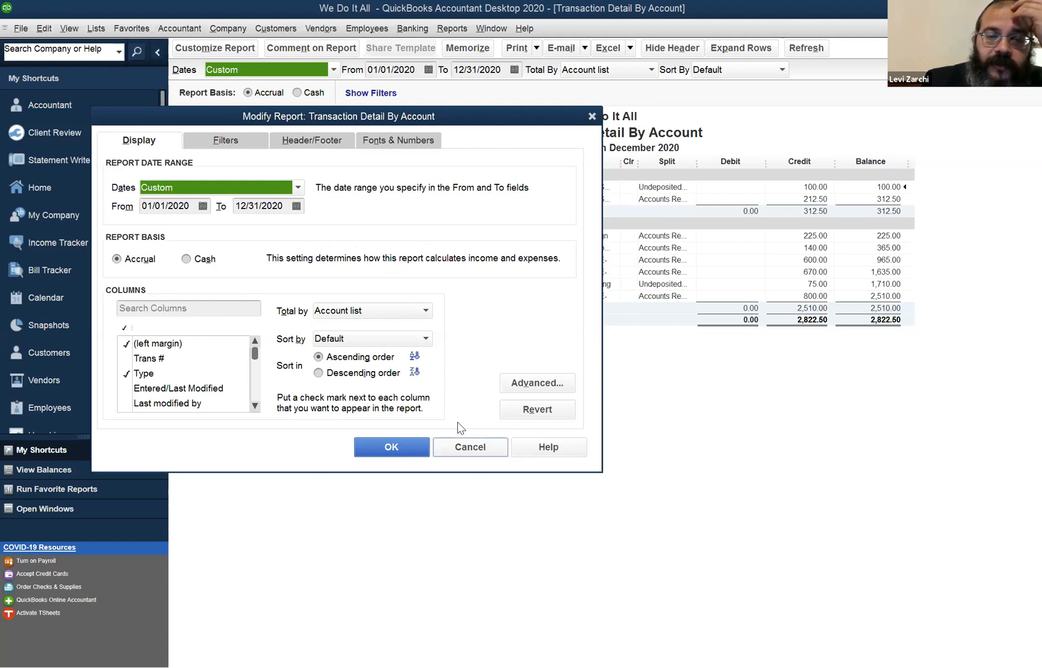
left_click(242, 140)
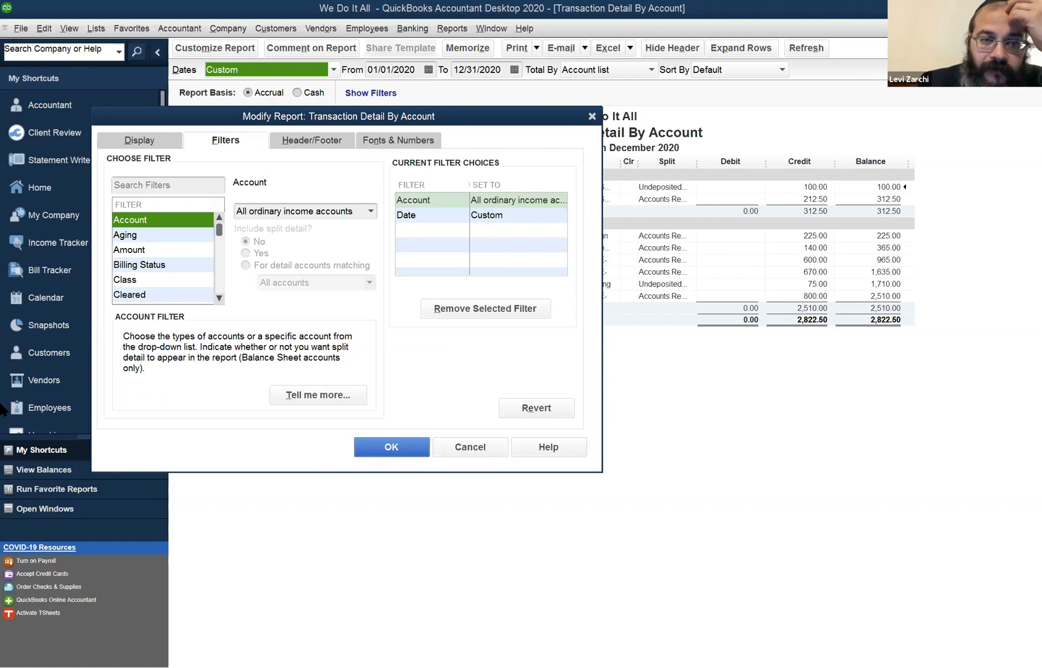
scroll(219, 291, "down", 12)
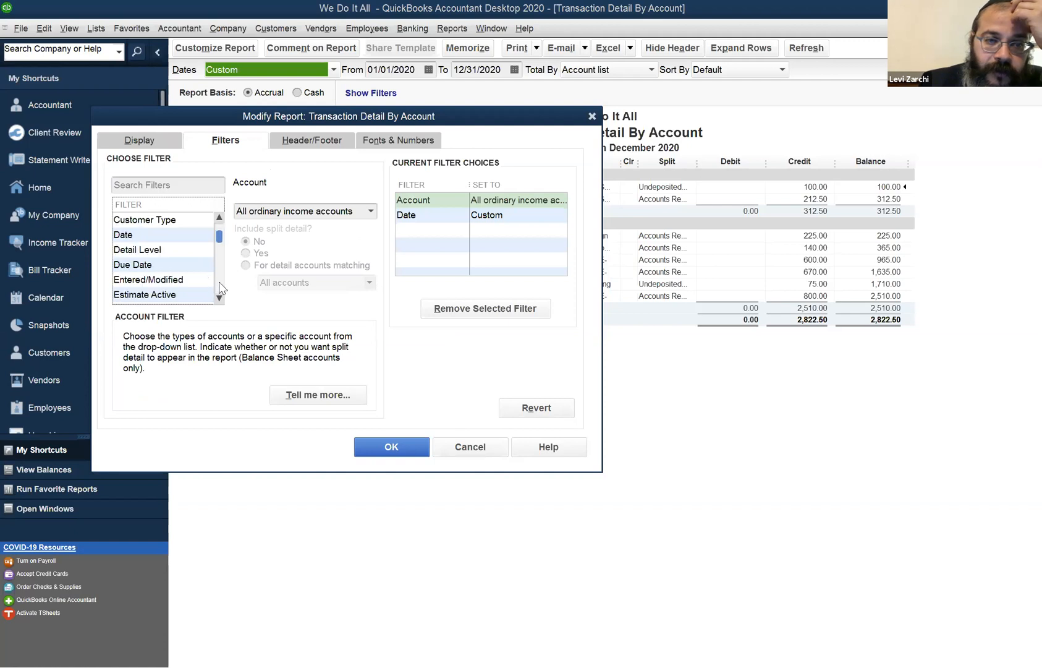
left_click(297, 148)
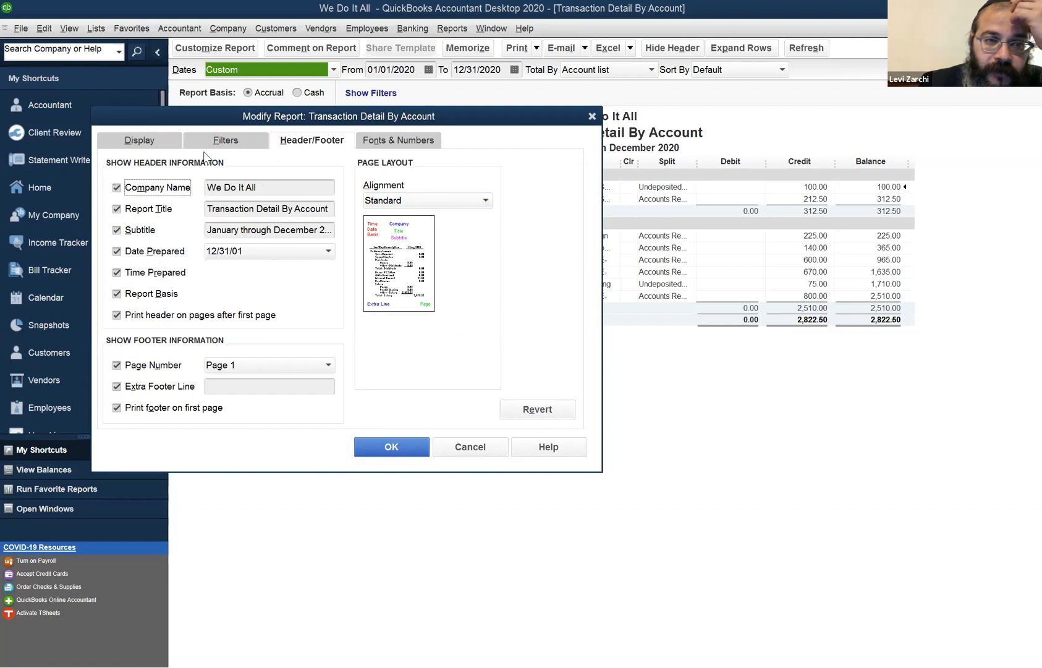
left_click(161, 145)
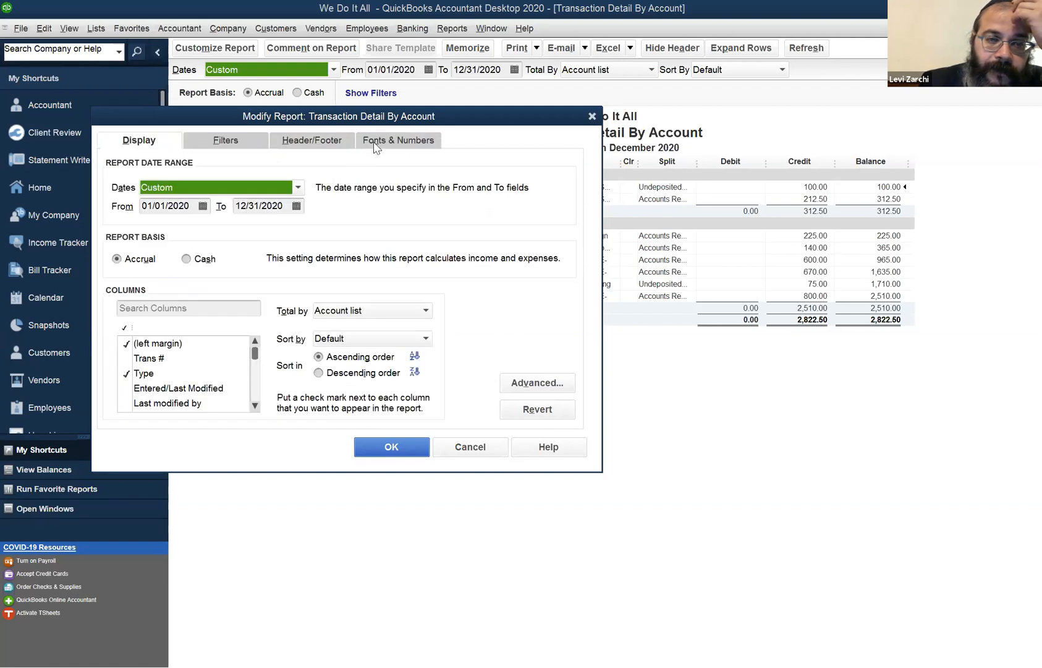
left_click(391, 446)
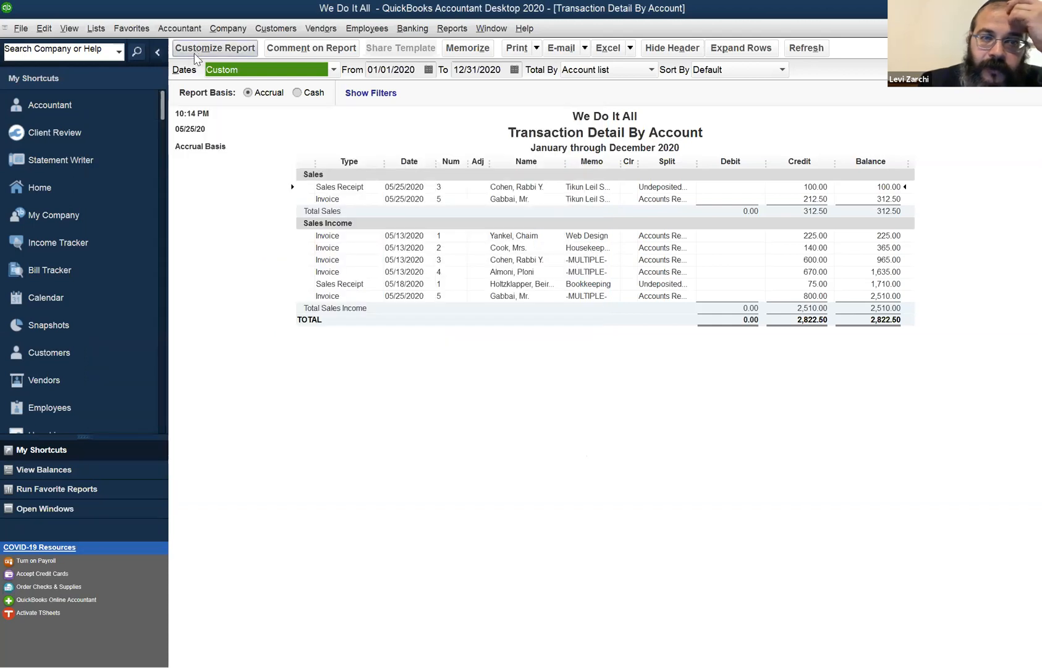
Reopen the report customization and browse the full list of columns available for the Transaction Detail By Account report.
left_click(195, 49)
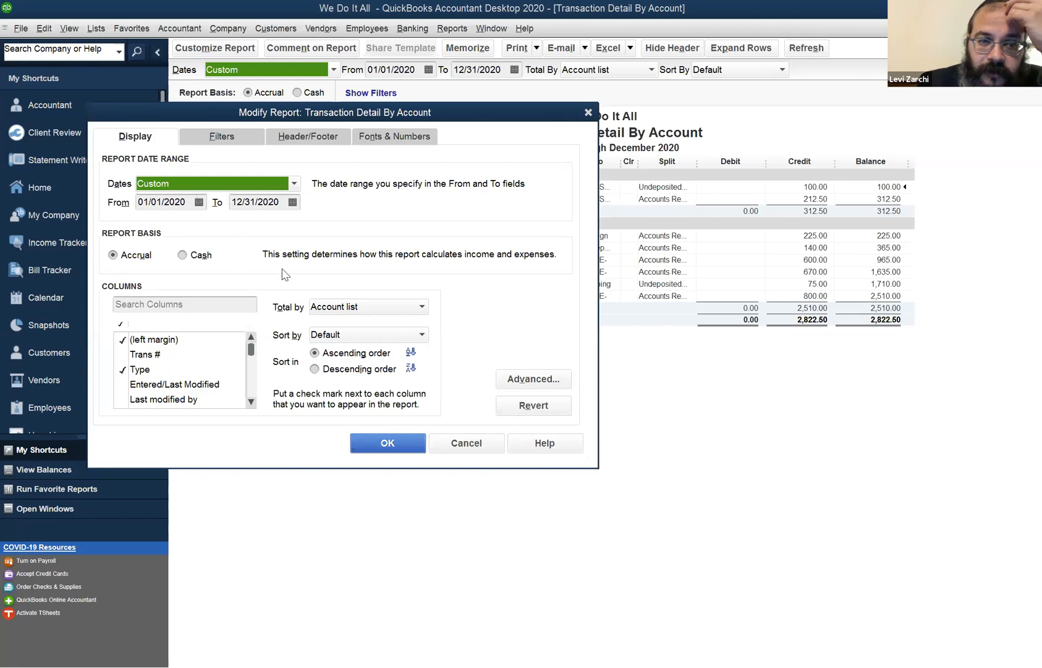
left_click(251, 402)
left_click(251, 401)
triple_click(251, 401)
left_click(251, 402)
triple_click(251, 402)
double_click(251, 402)
triple_click(251, 401)
triple_click(251, 402)
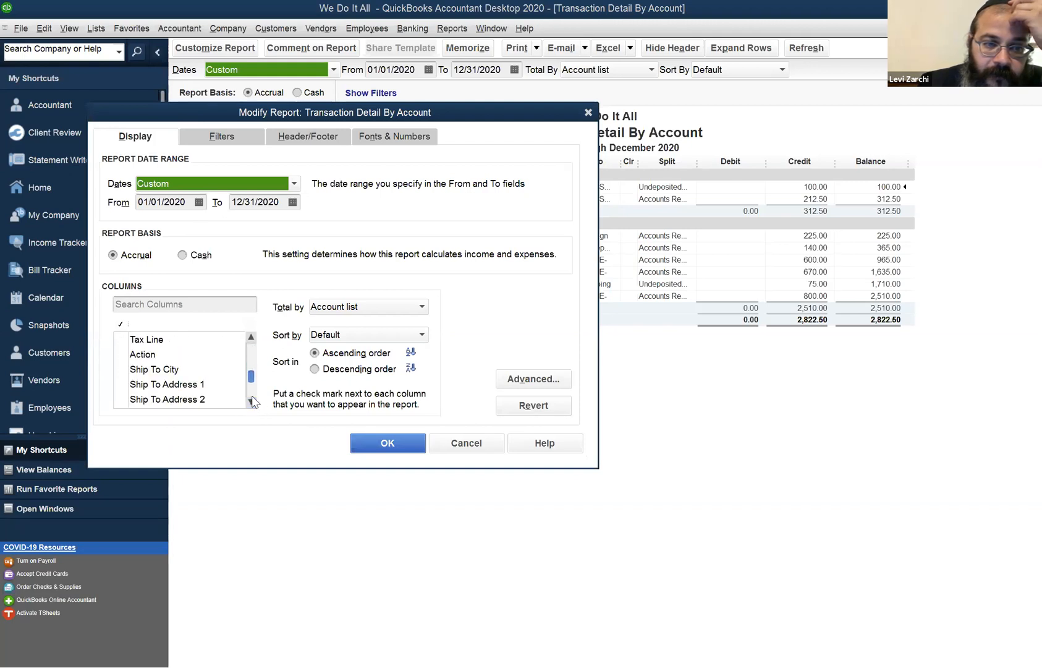
left_click(251, 338)
left_click(251, 338)
left_click(251, 339)
scroll(250, 396, "down", 4)
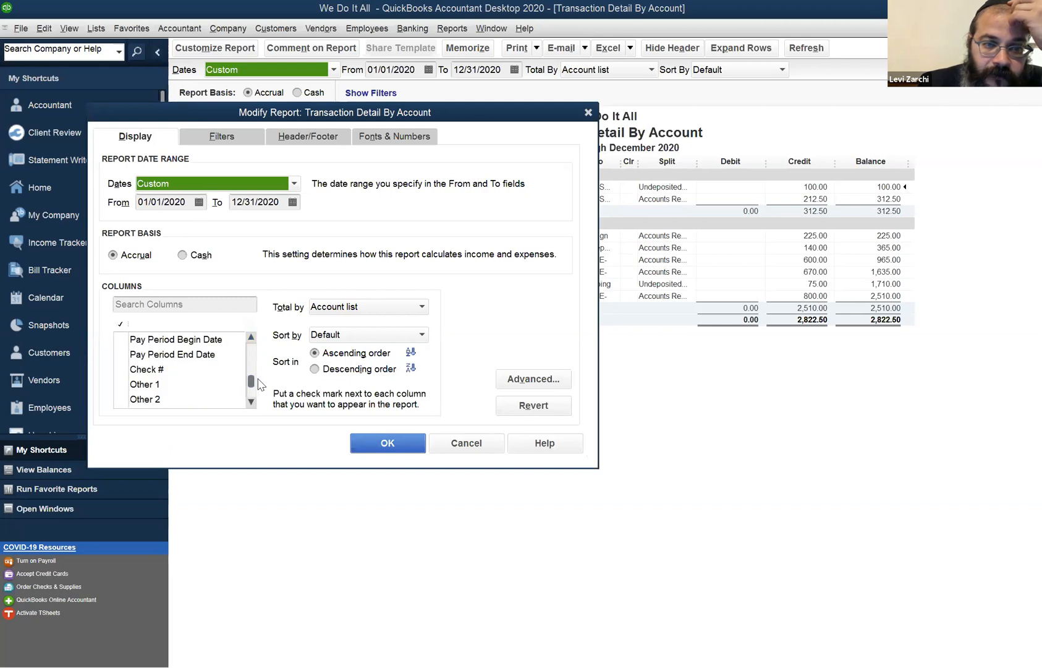
scroll(249, 398, "down", 2)
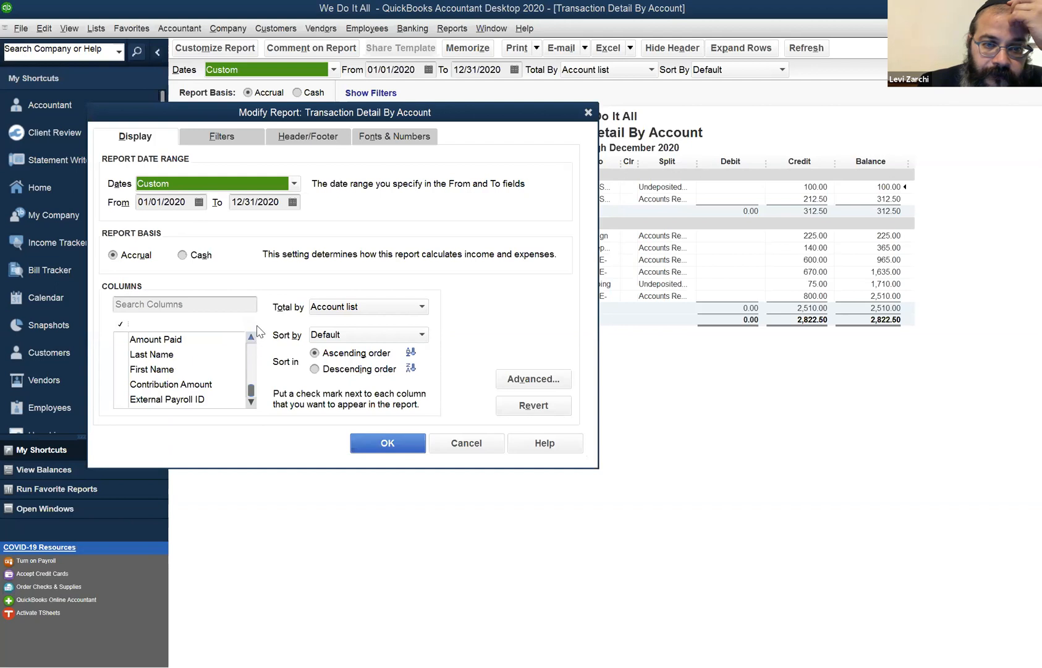
left_click(252, 358)
left_click(253, 358)
left_click(253, 358)
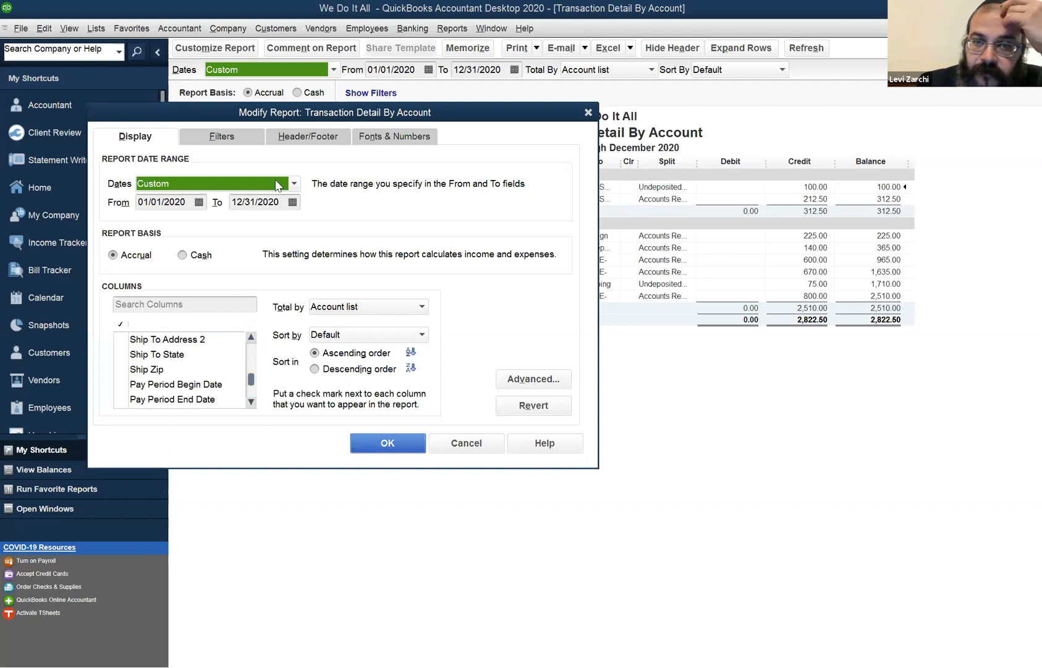
left_click_drag(398, 115, 400, 115)
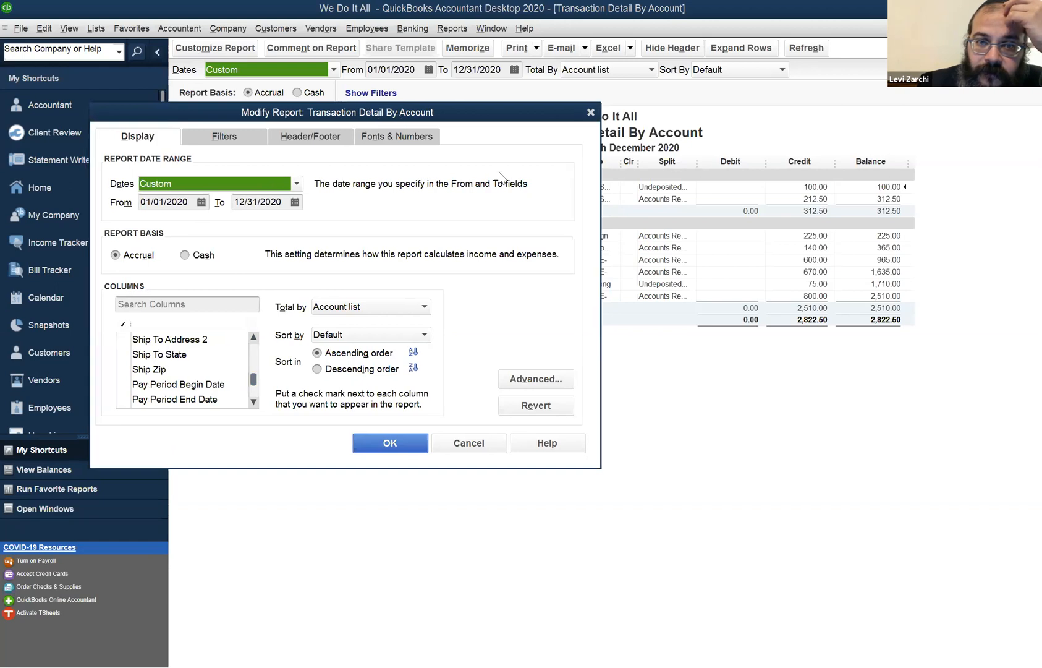
Move the customization window clear of the report, check which columns from Type through Credit are enabled, and cancel the customization.
left_click_drag(551, 554, 559, 504)
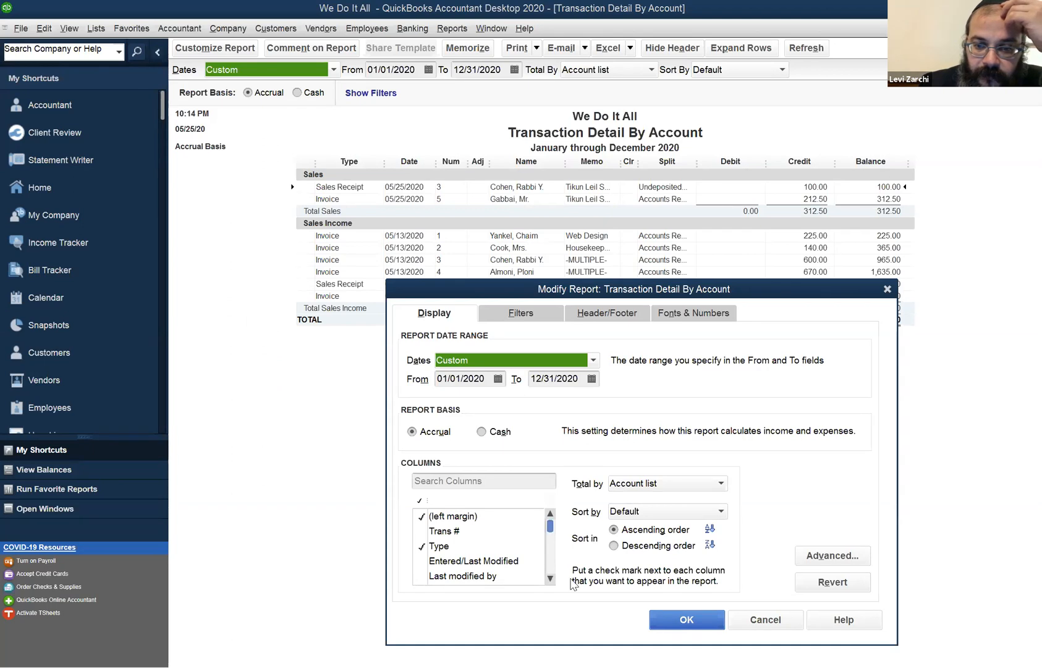
left_click(549, 578)
left_click(550, 578)
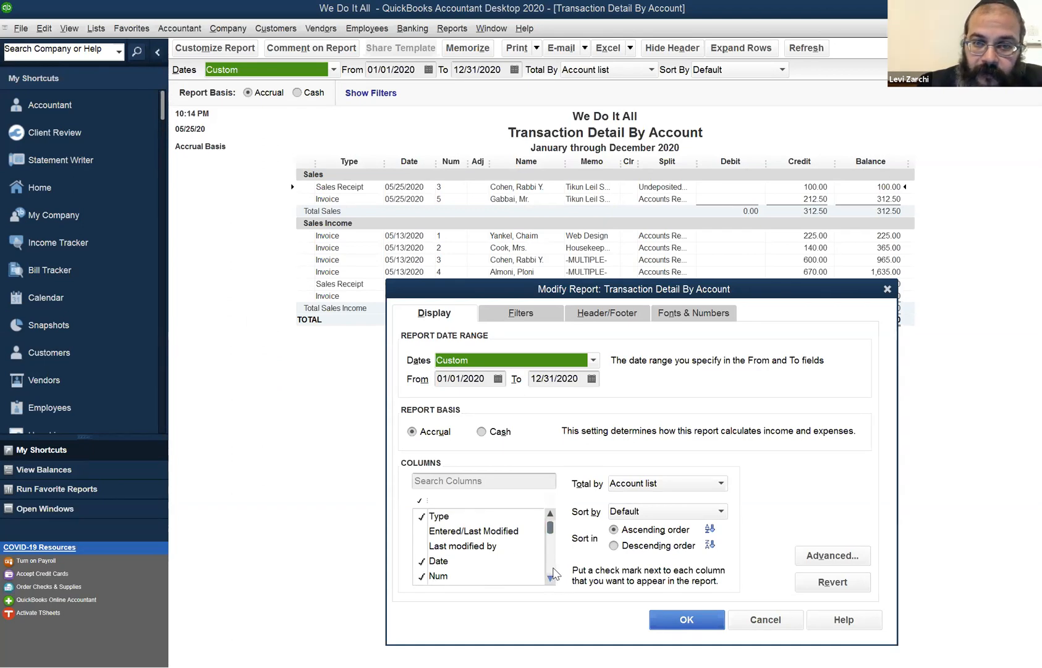
scroll(553, 569, "down", 2)
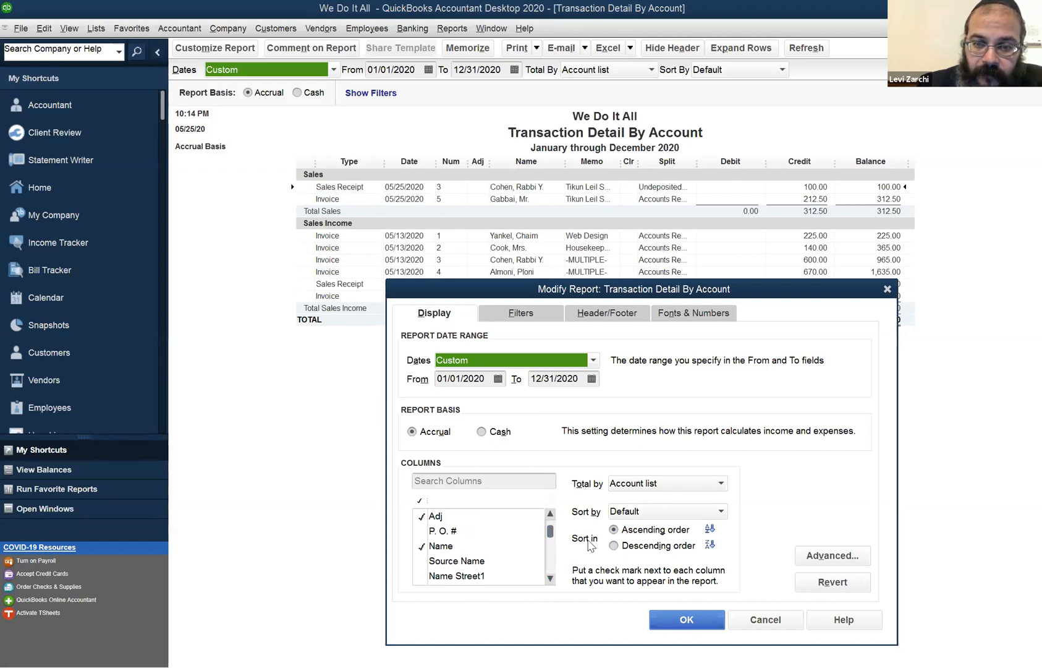
left_click(550, 578)
double_click(551, 578)
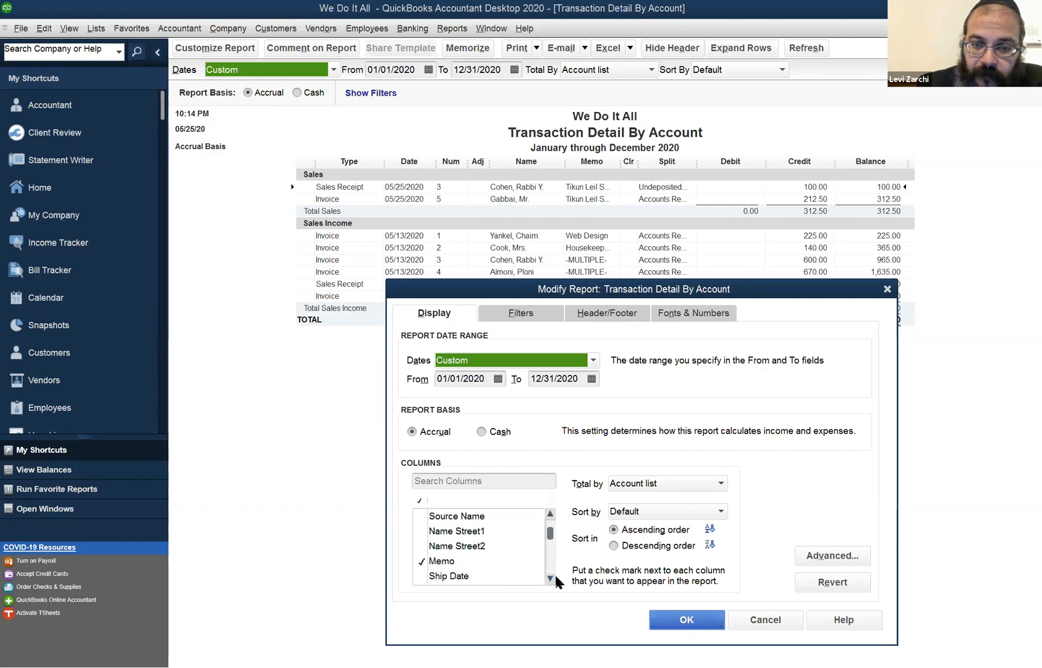
left_click(550, 578)
left_click(550, 578)
left_click(550, 578)
left_click(548, 578)
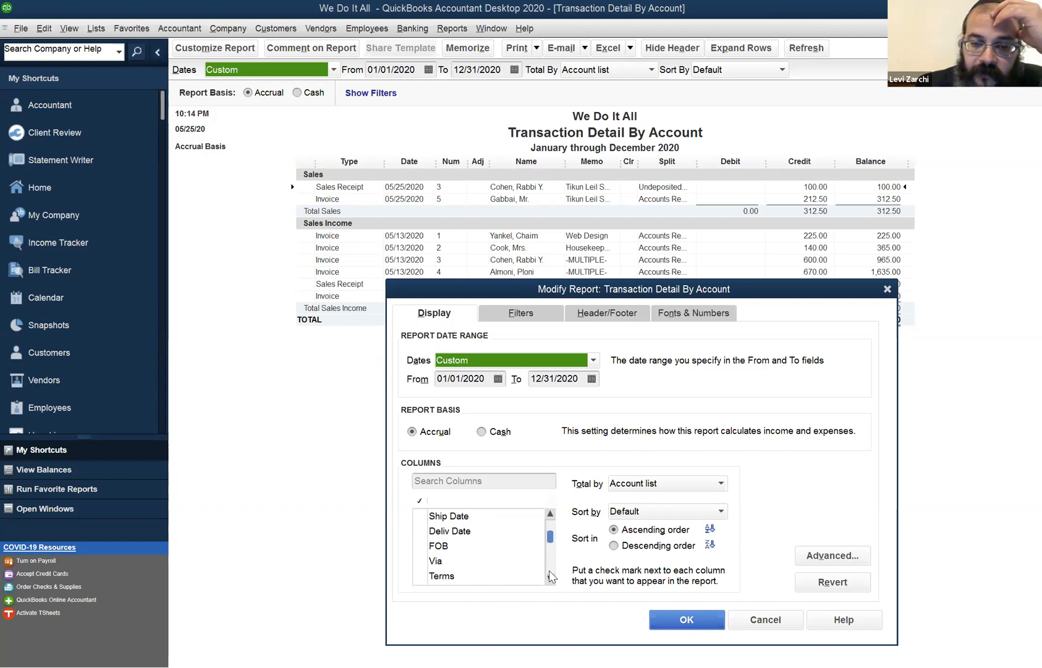
left_click(550, 570)
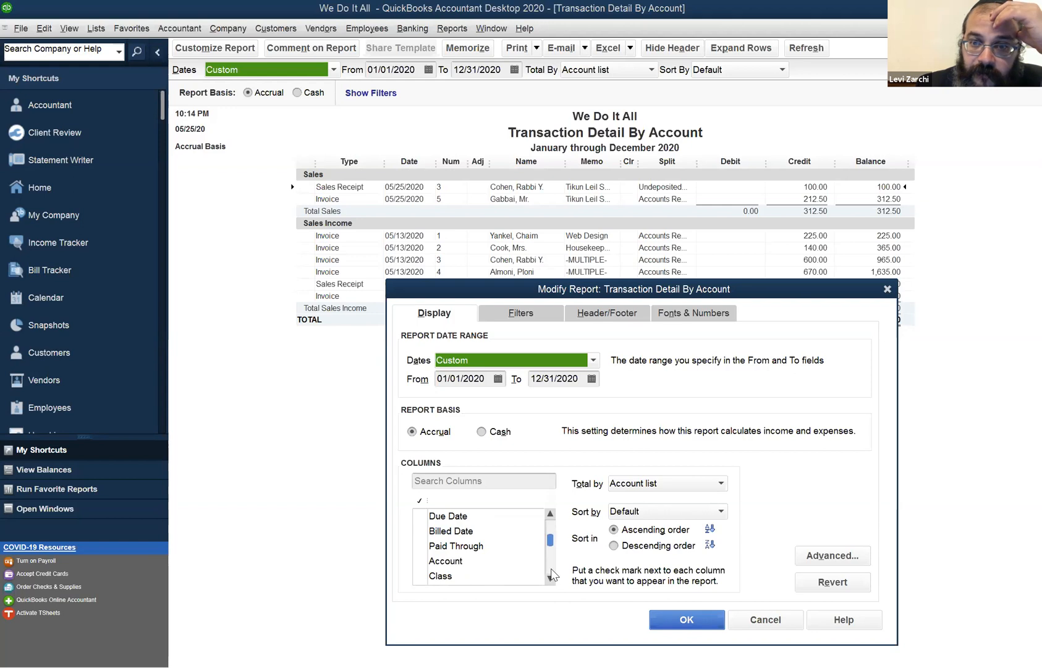
left_click(550, 578)
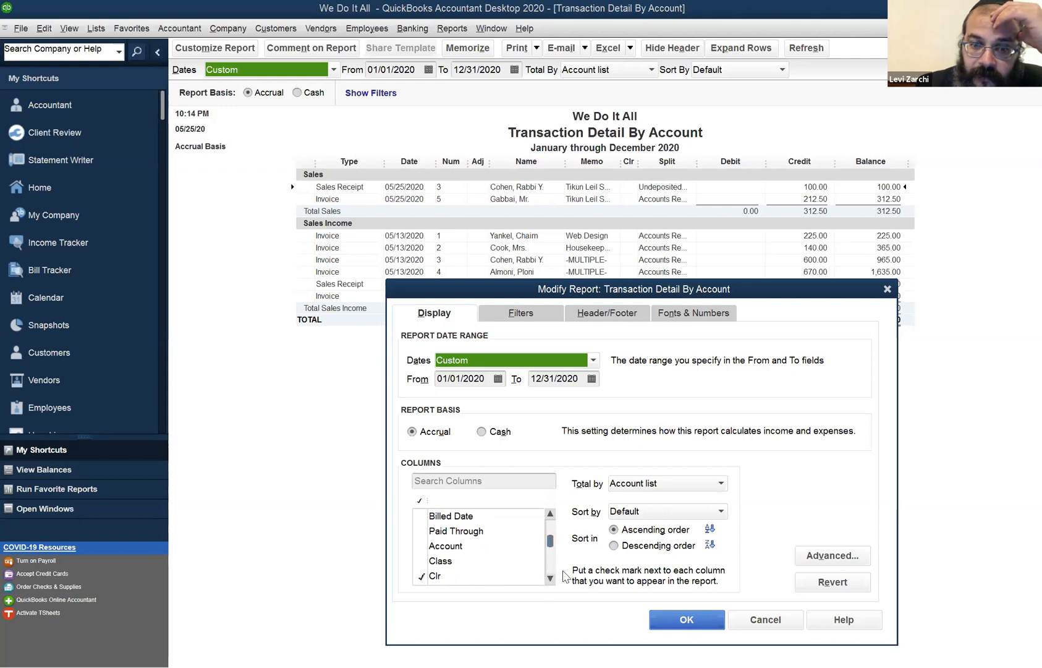
left_click(549, 576)
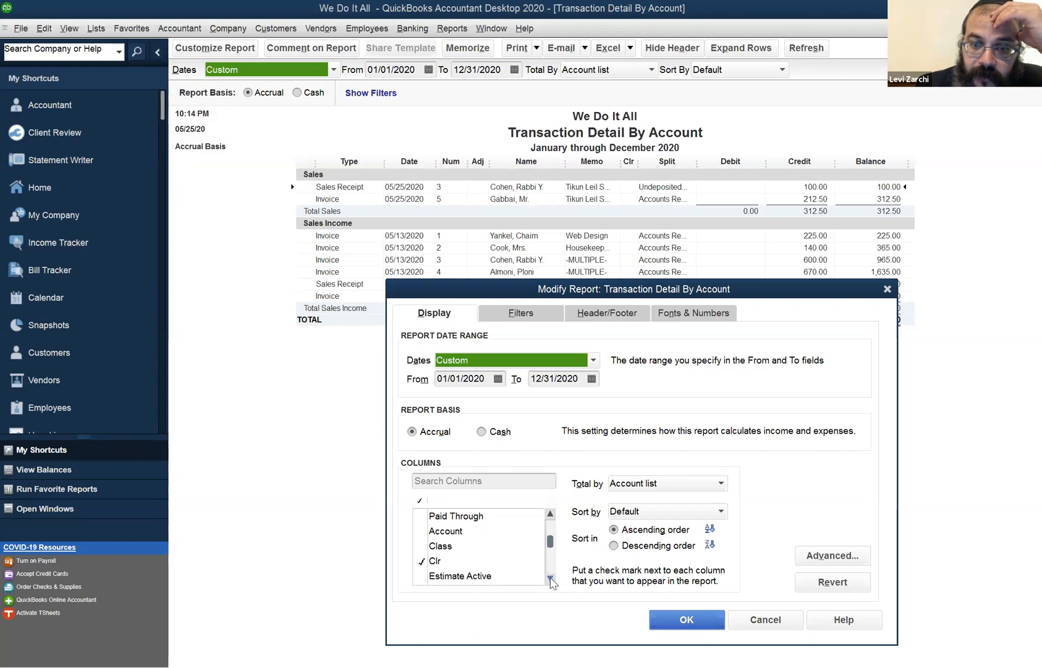
left_click(555, 569)
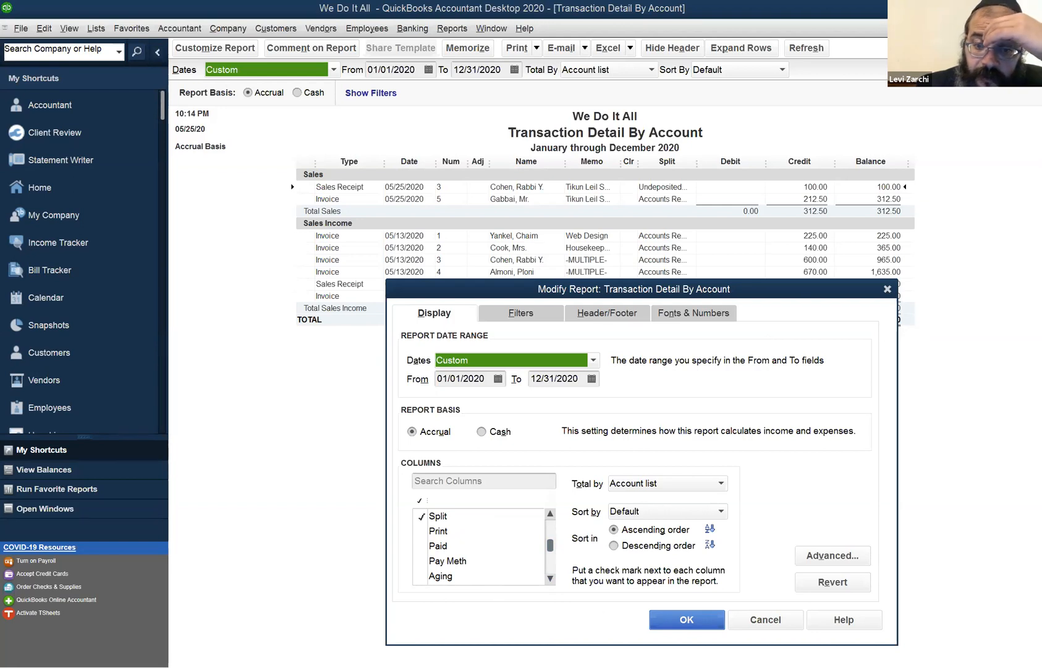
left_click(550, 579)
left_click(550, 578)
left_click(549, 579)
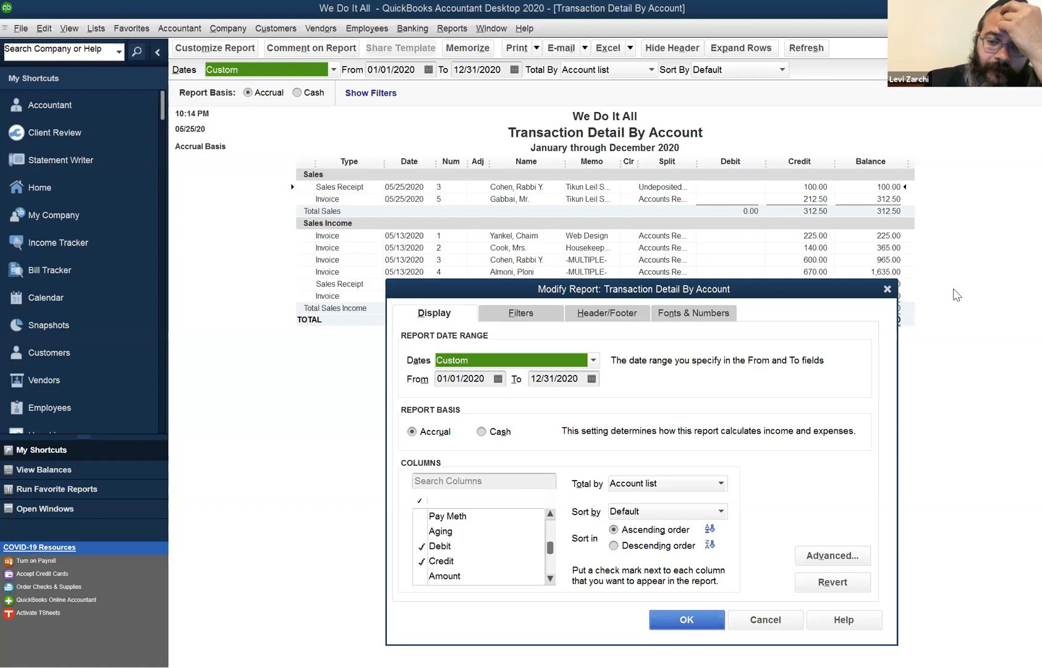
left_click(782, 622)
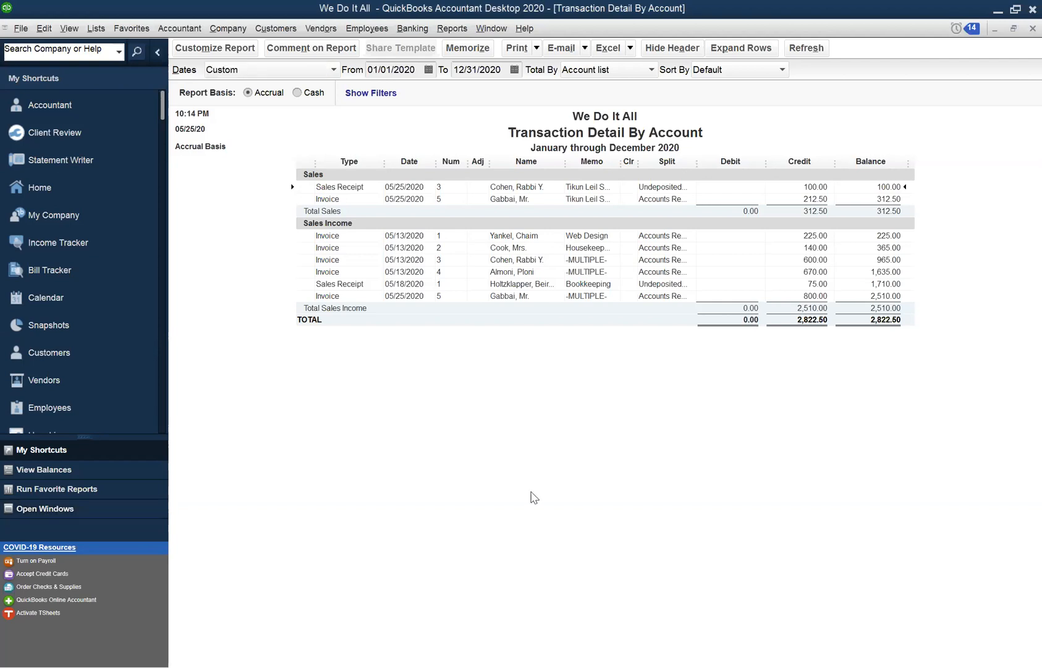
Open the register for the Chase account.
key("ctrl+r")
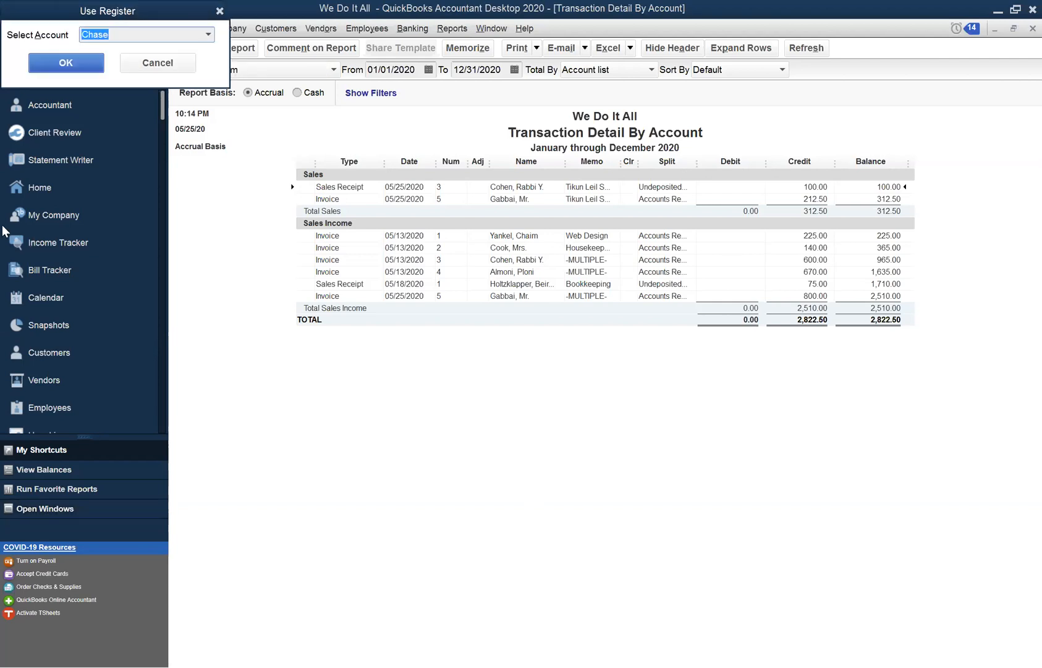
left_click(66, 64)
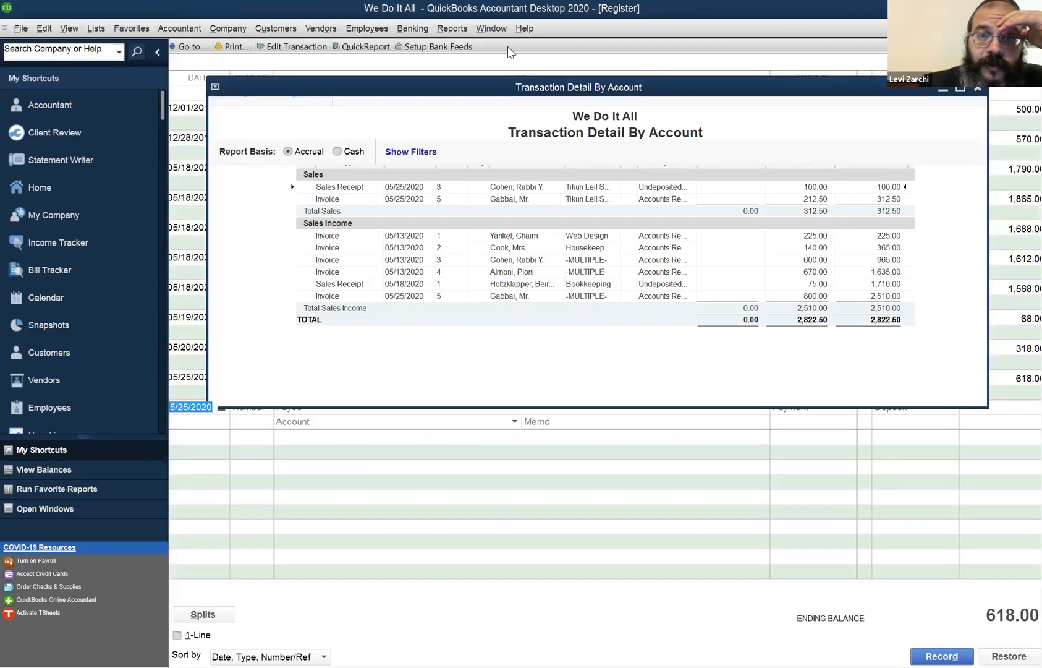
left_click(510, 52)
Run the Balance Sheet Standard report and view the transactions behind the Chase balance, closing the detail to return to the report.
left_click(491, 28)
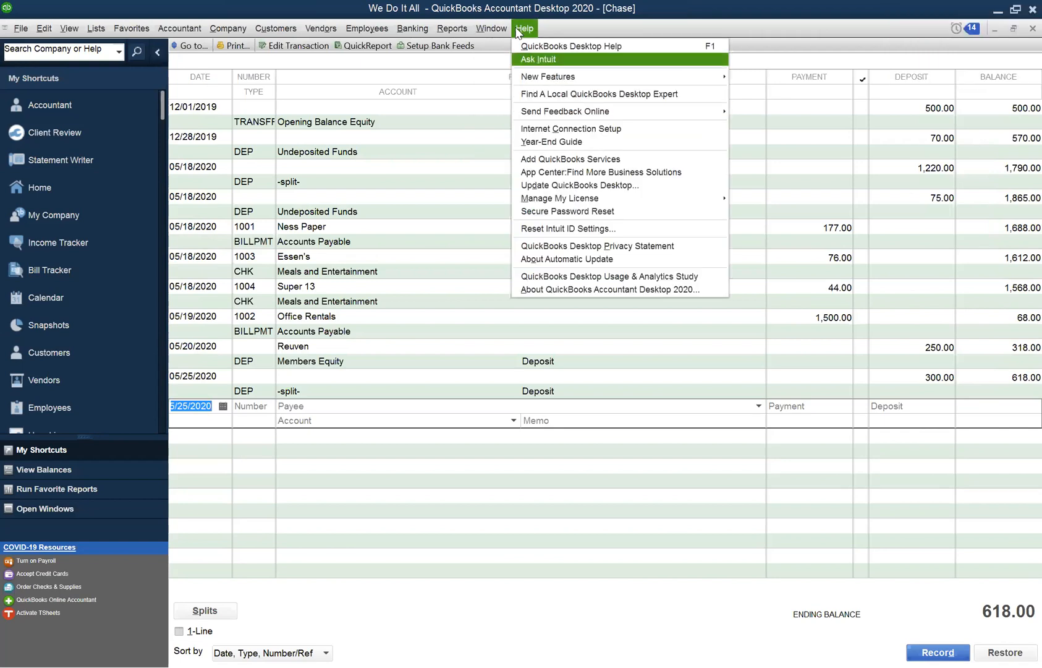
mouse_move(488, 28)
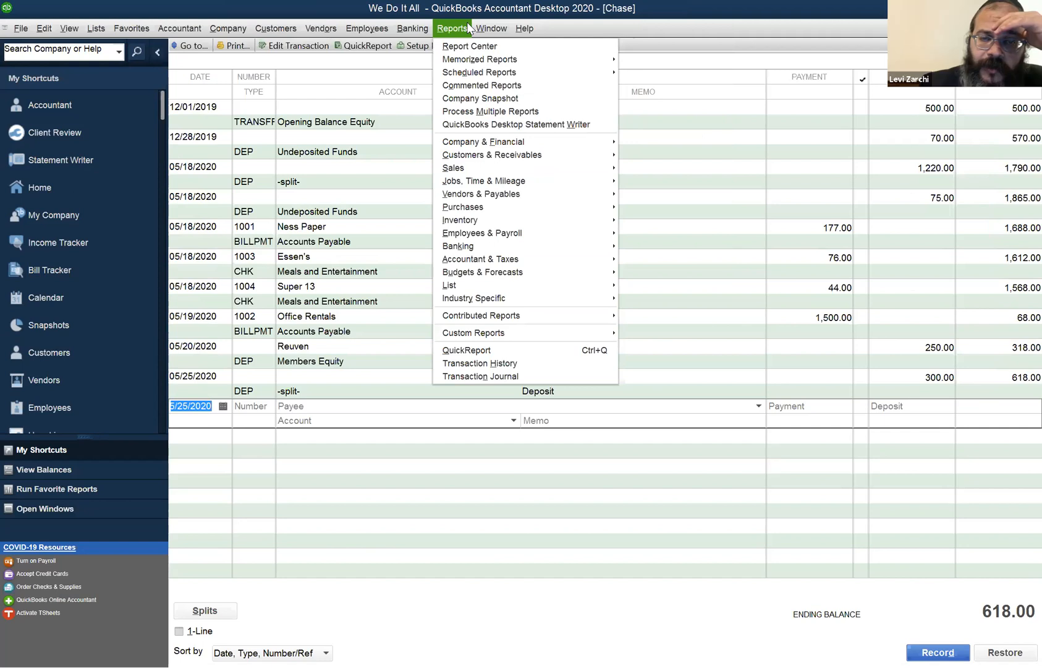
mouse_move(518, 143)
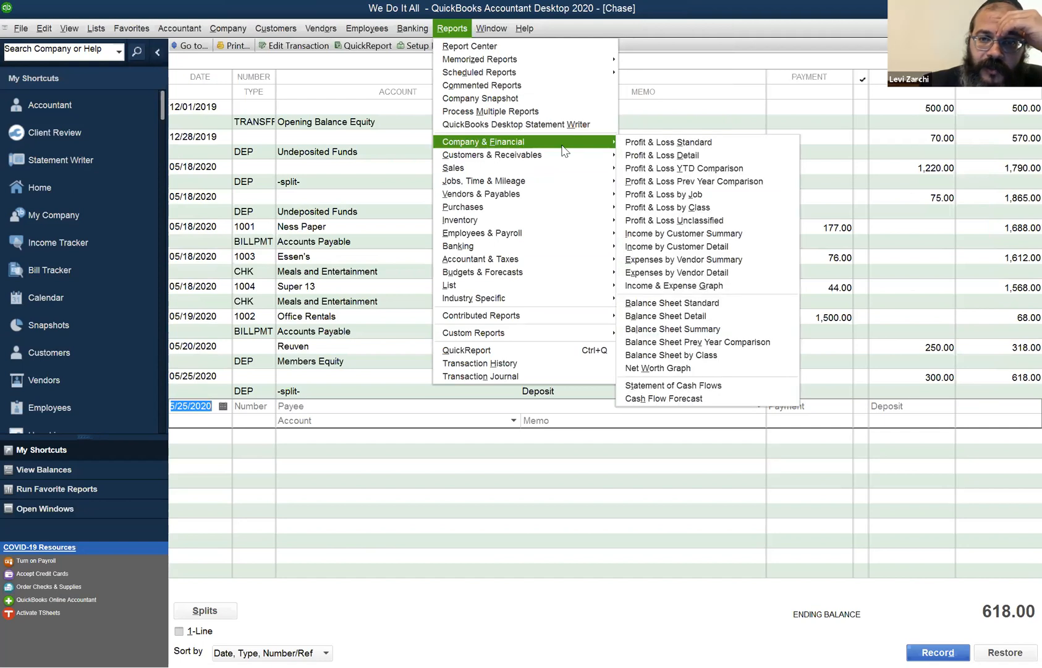
left_click(713, 298)
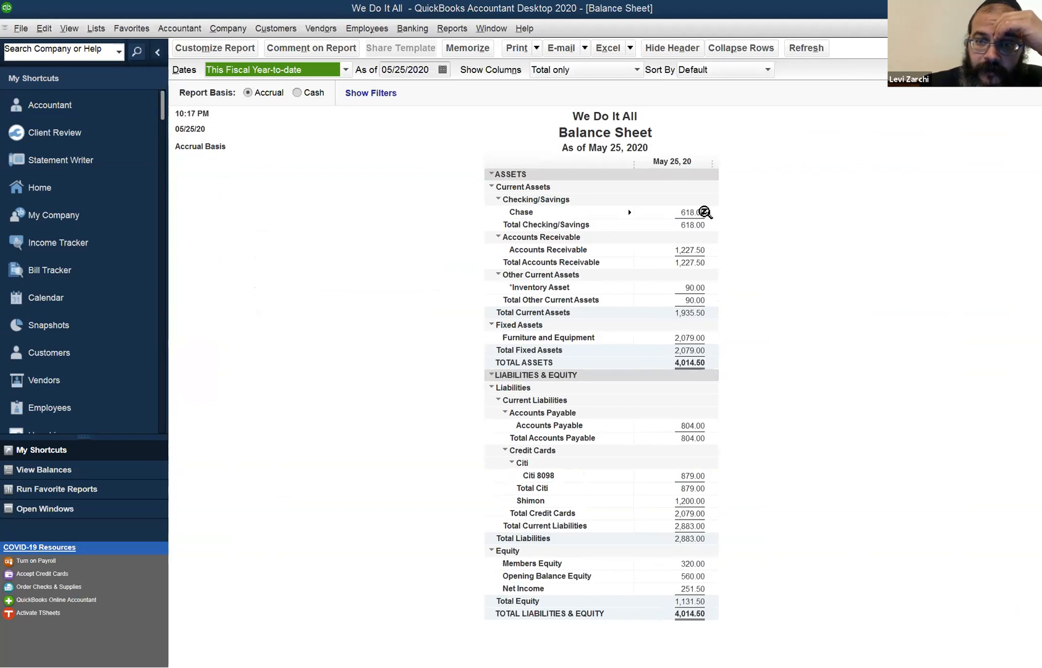
double_click(704, 212)
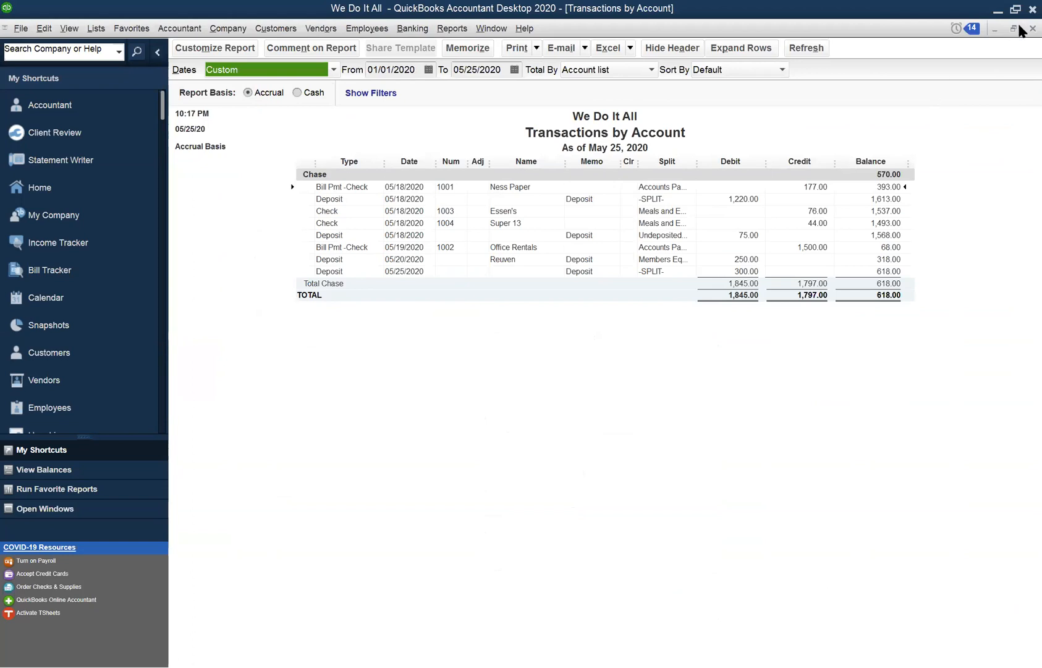
left_click(1031, 28)
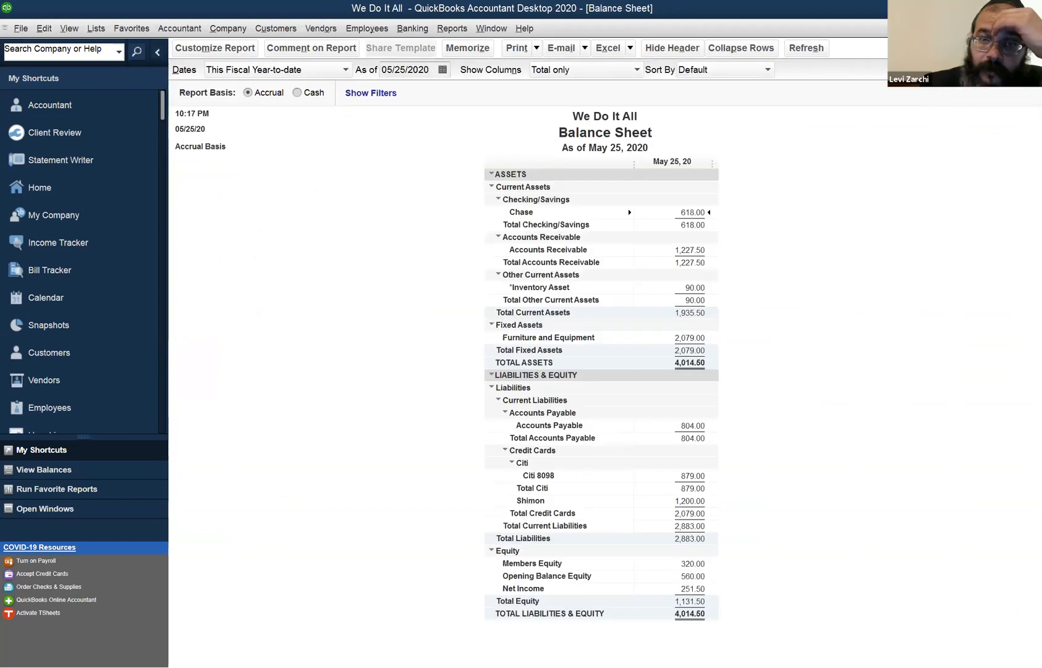
Update the Balance Sheet to show figures as of 12/31/2020.
left_click(452, 28)
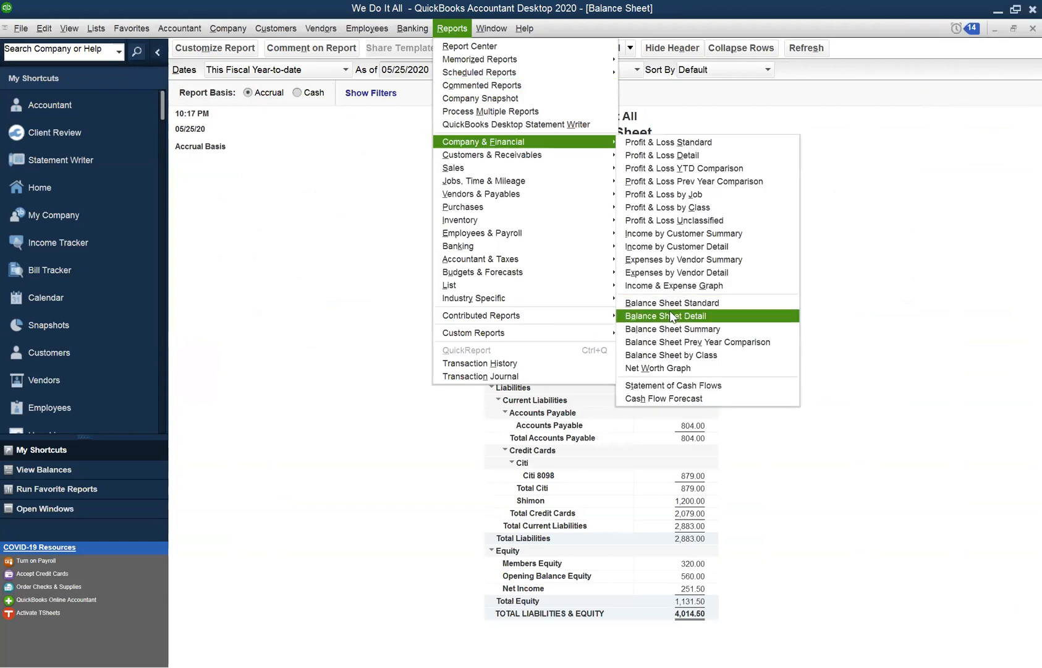
left_click(859, 218)
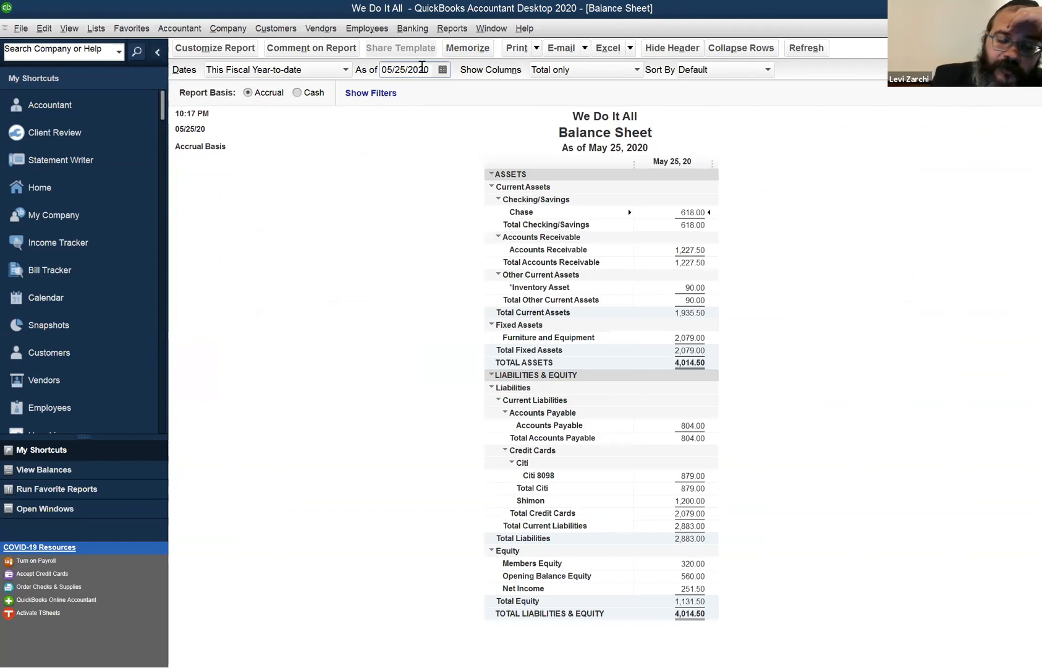
double_click(422, 69)
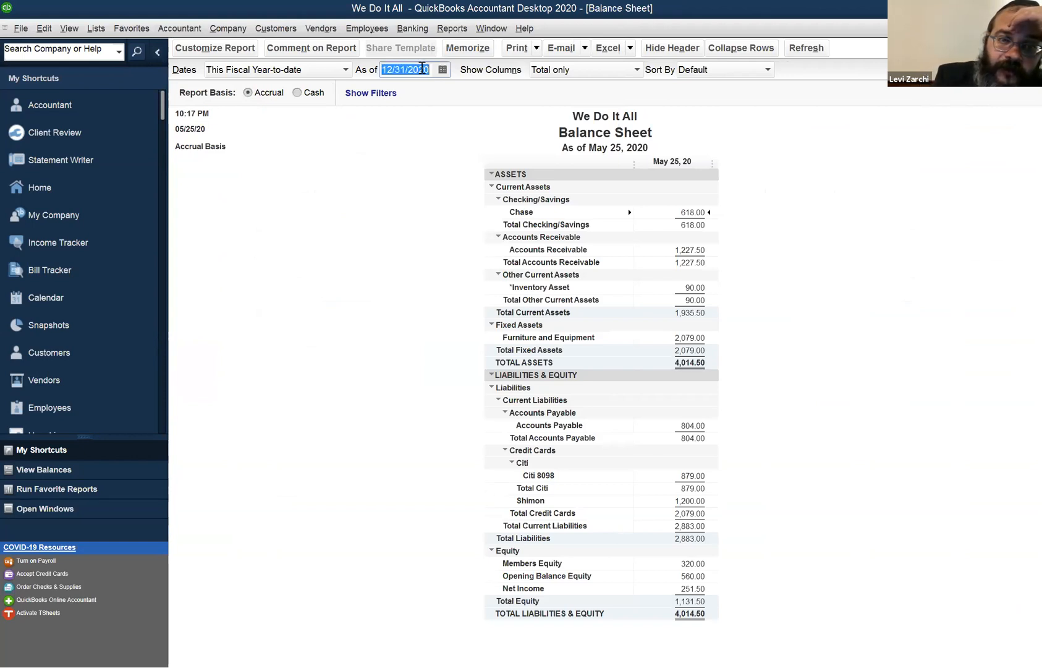
key("r")
key("Tab")
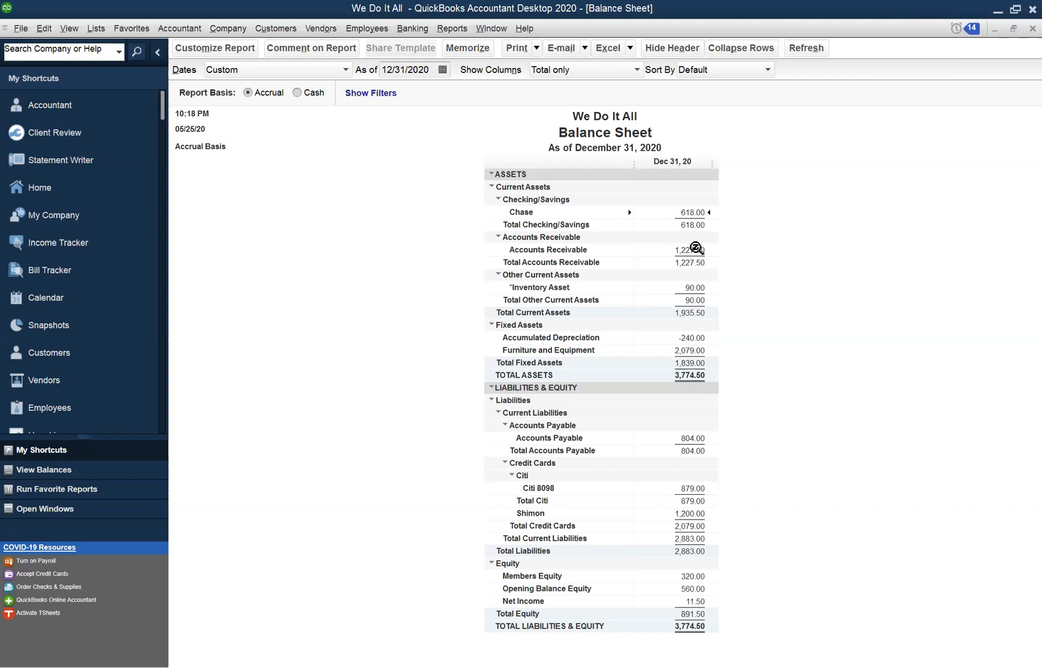
Examine the Accounts Receivable, Inventory Asset and total assets amounts on the Balance Sheet.
left_click(691, 249)
left_click(674, 286)
left_click(677, 376)
Switch to the open Chase register and inspect the Office Rentals payment, the opening balance transfer and the Ness Paper payment.
left_click(491, 31)
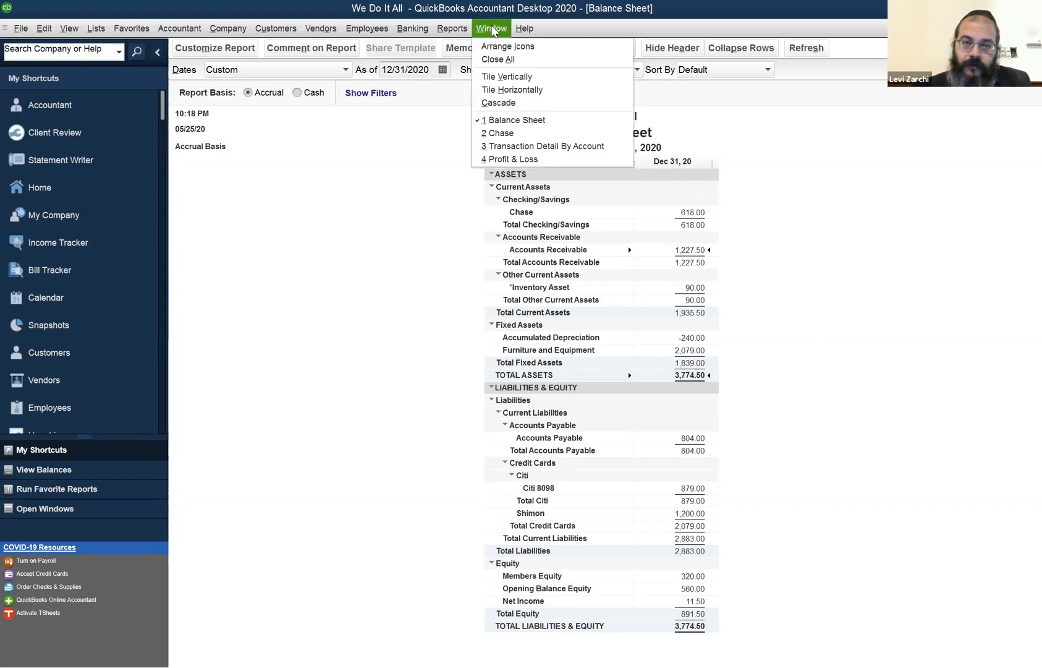
key("Left")
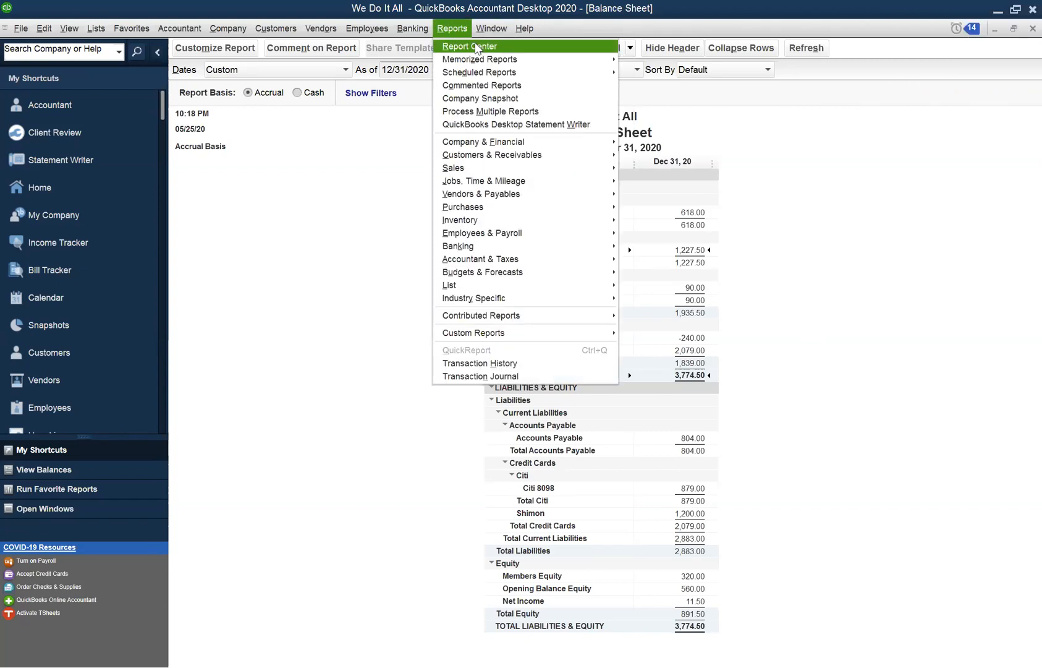
mouse_move(492, 33)
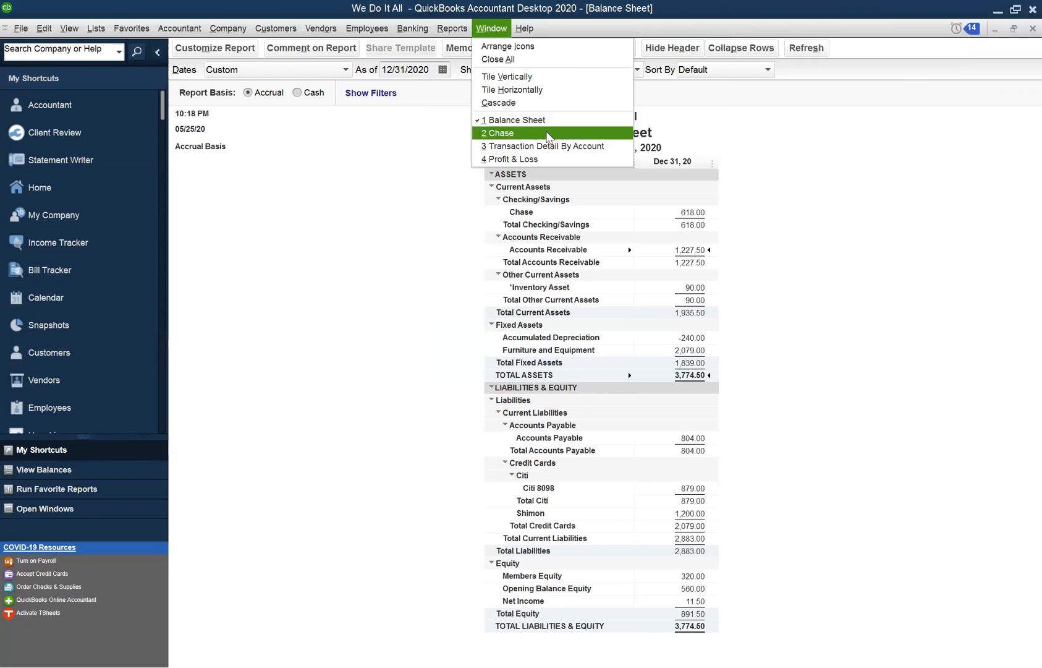
left_click(531, 133)
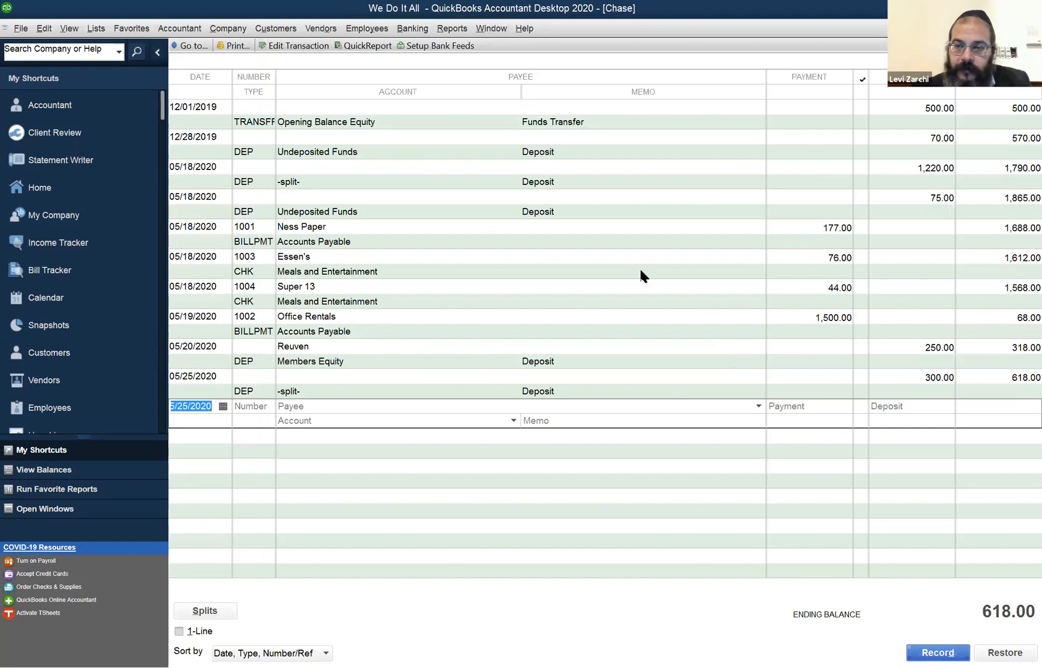
left_click(806, 323)
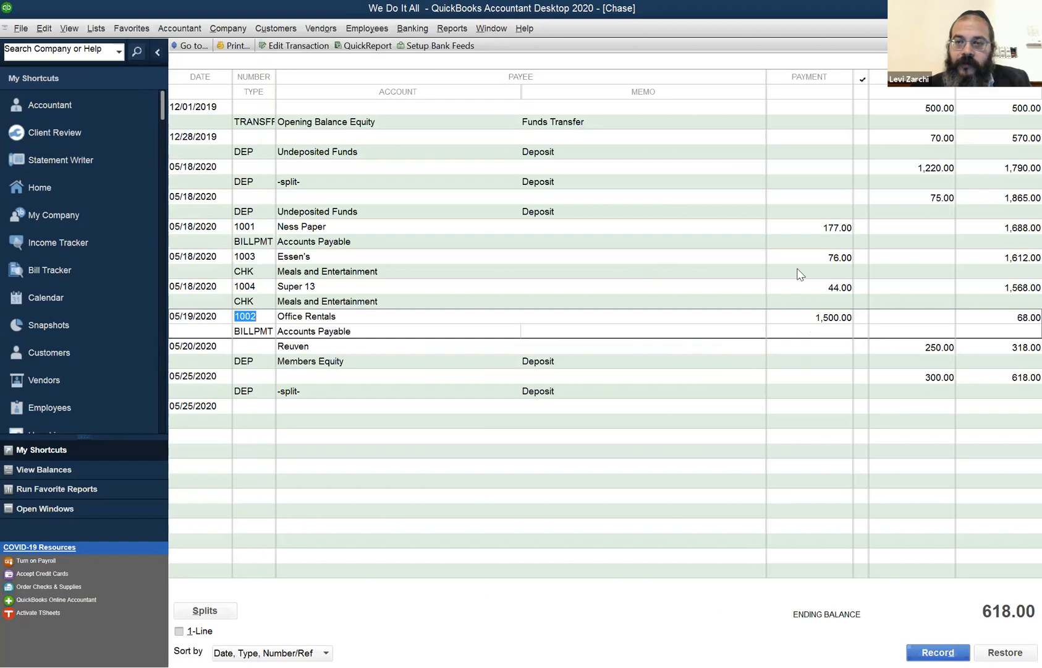
left_click(911, 112)
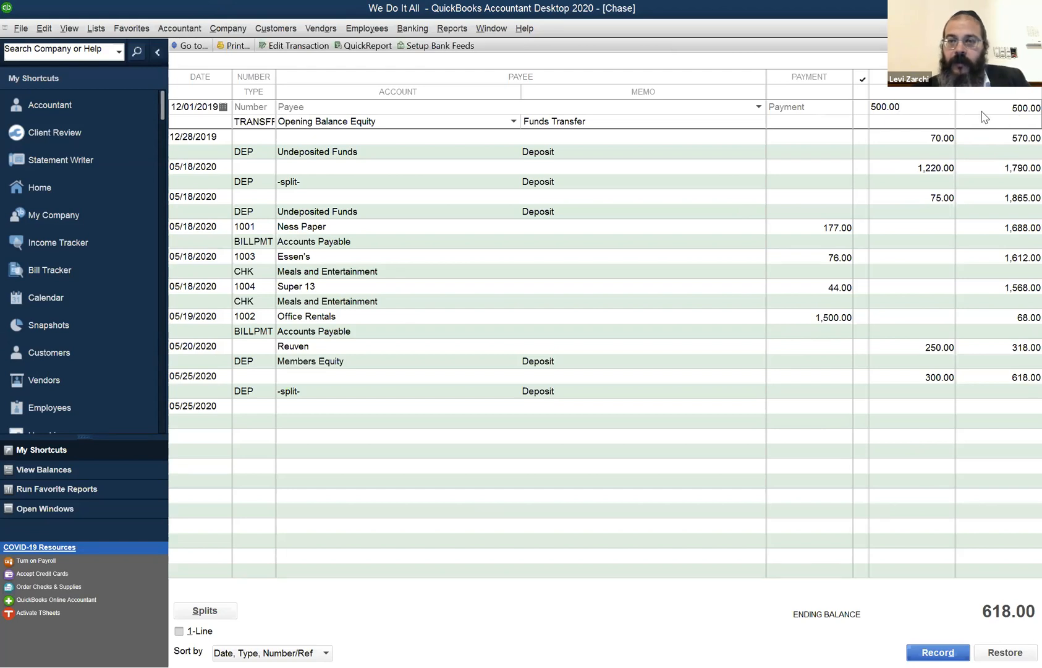
left_click(937, 224)
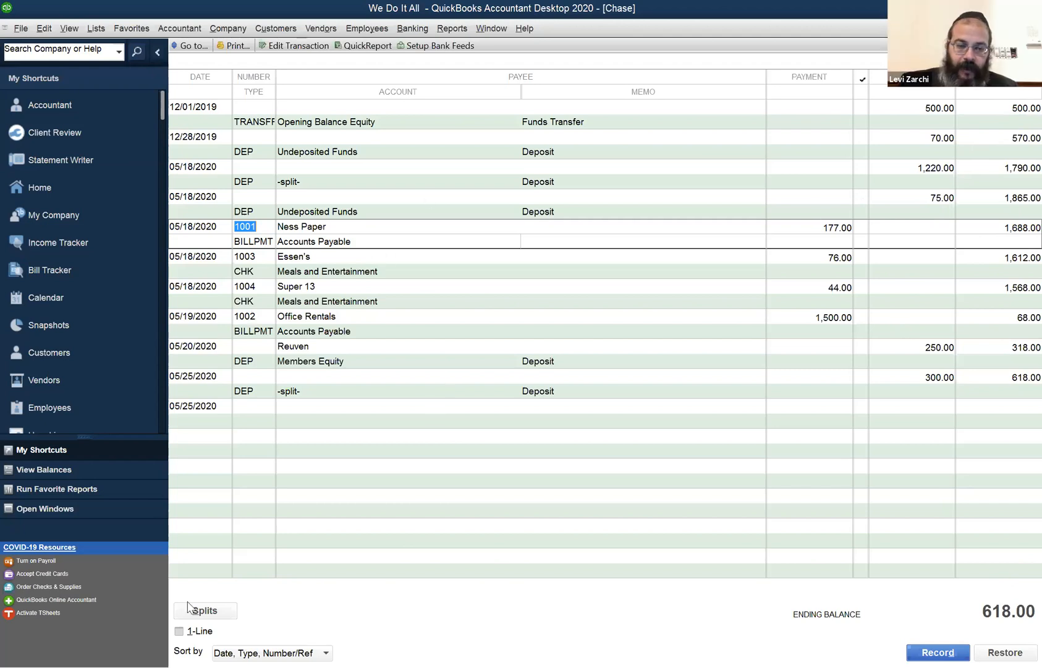
Sort the Chase register by Number/Ref, and re-sort it by Amount (largest first).
left_click(272, 653)
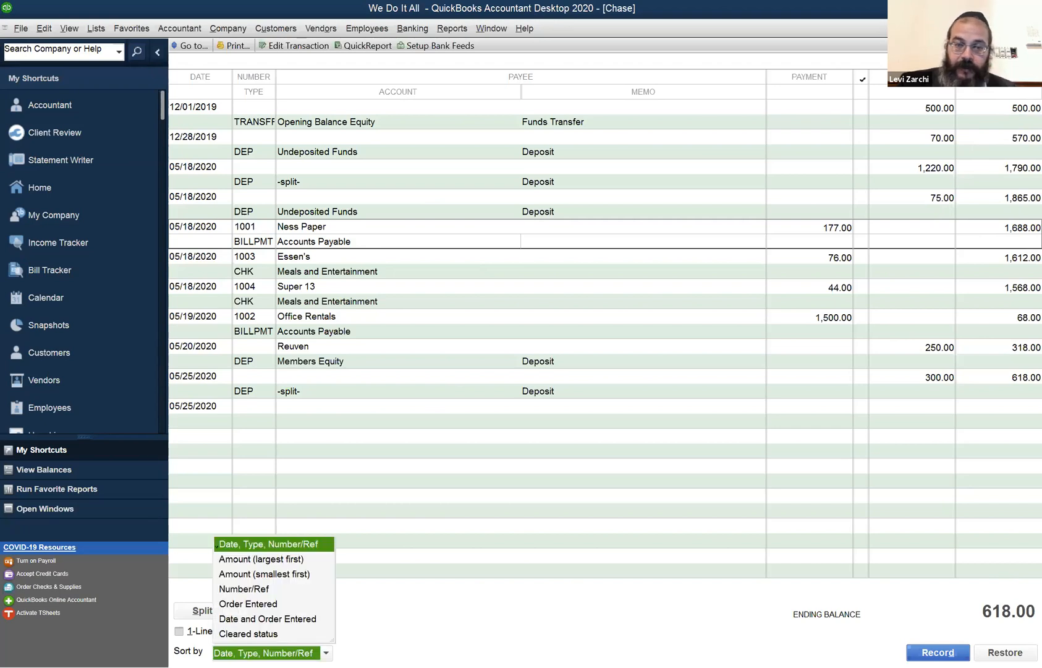
left_click(293, 592)
left_click(277, 653)
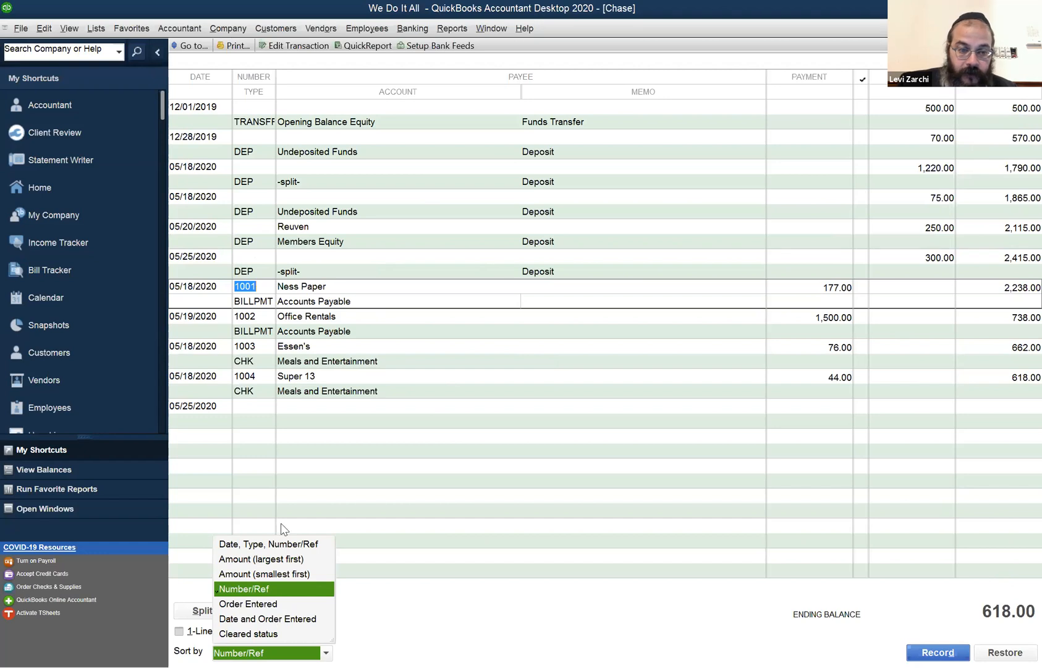
left_click(260, 559)
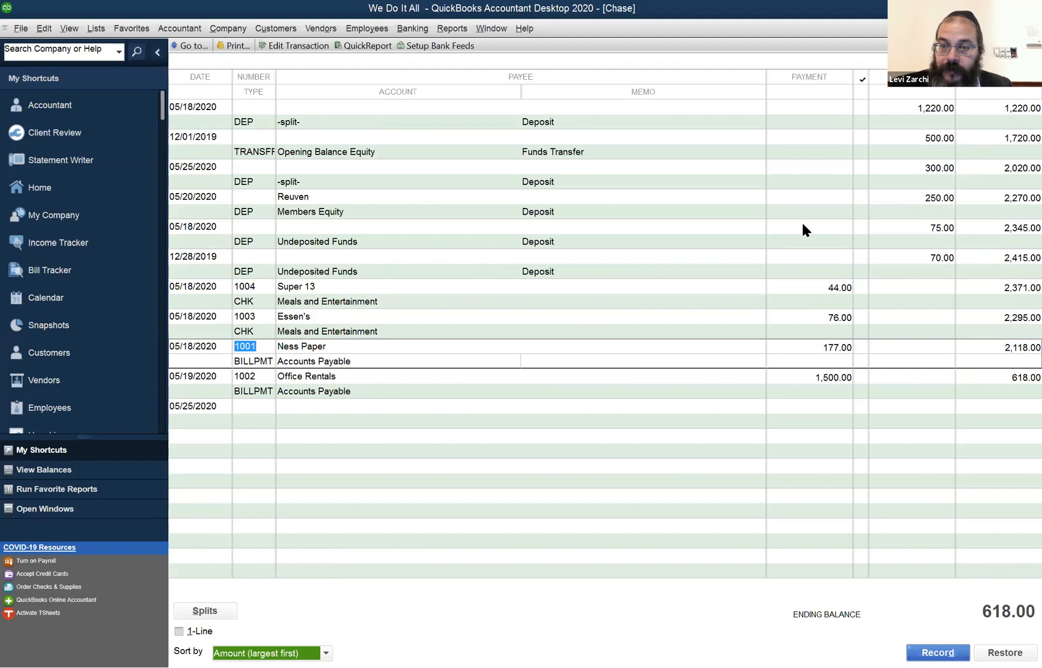
Sort the Chase register by Amount (smallest first) and inspect its first and last entries.
left_click(281, 653)
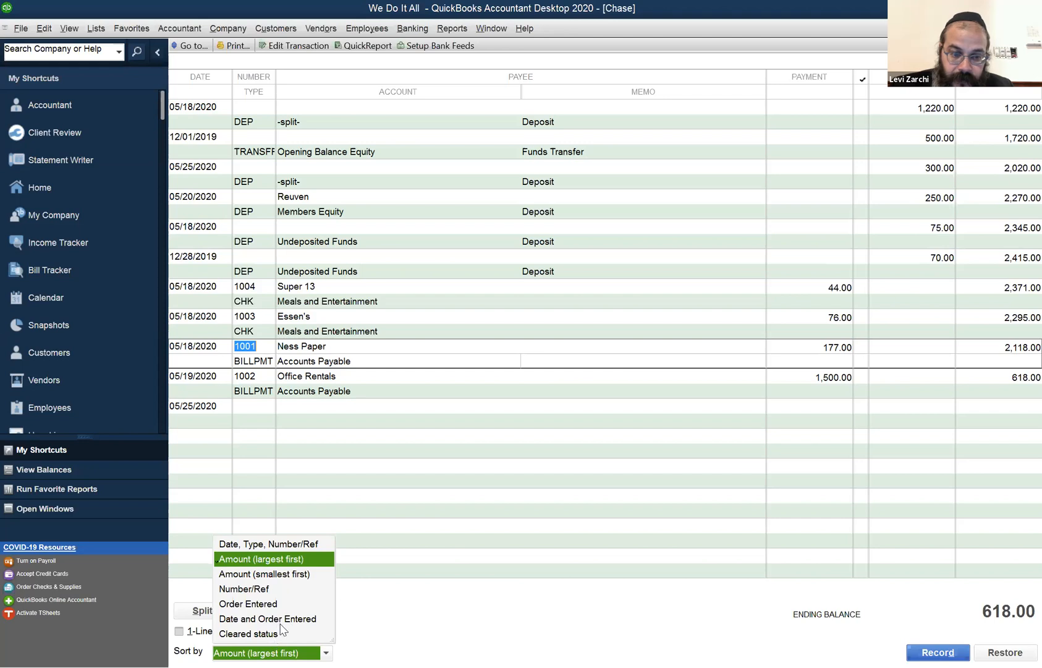
left_click(293, 573)
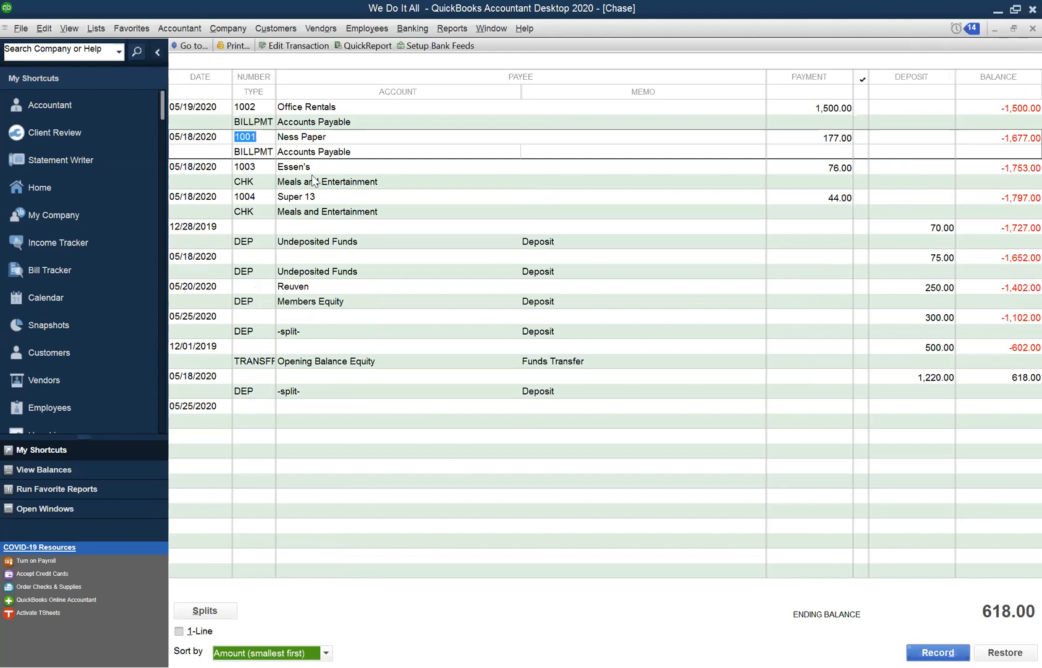
key("Up")
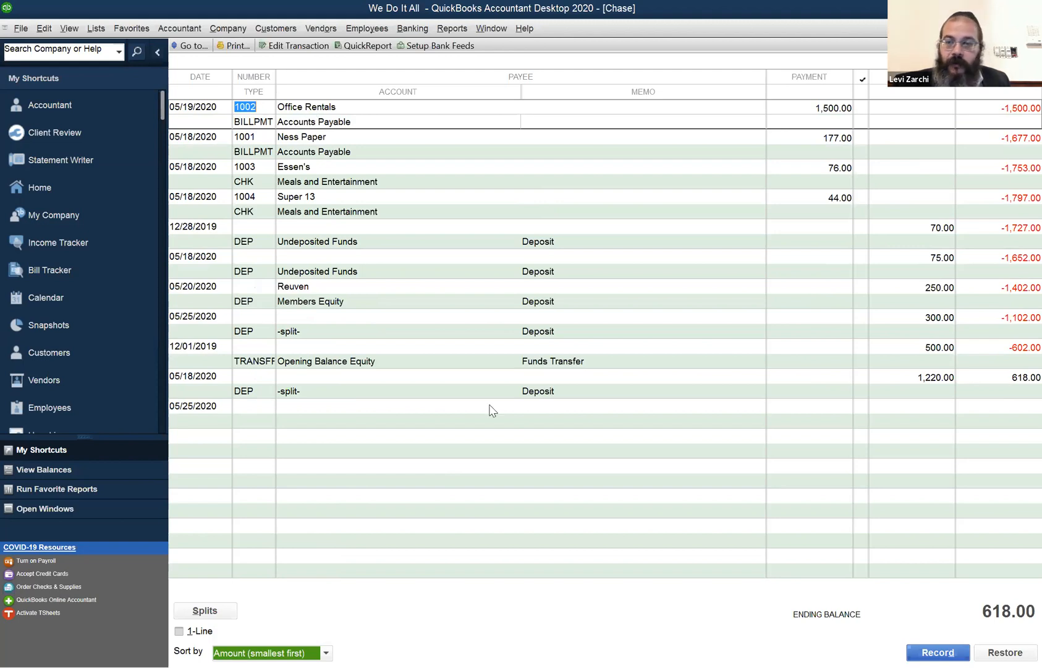
left_click(344, 377)
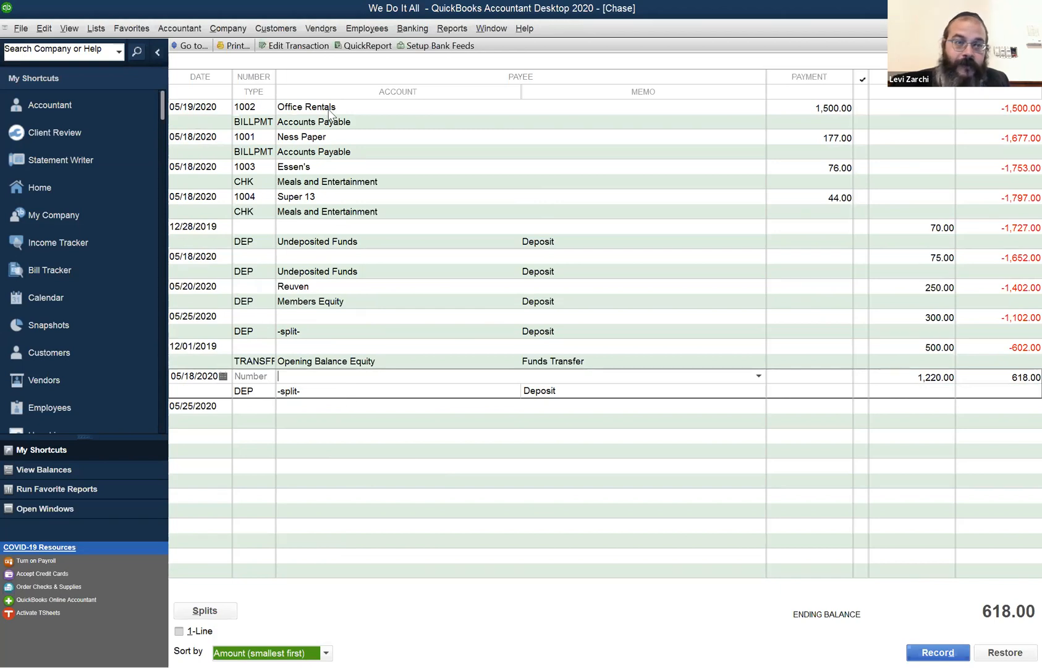
left_click(264, 124)
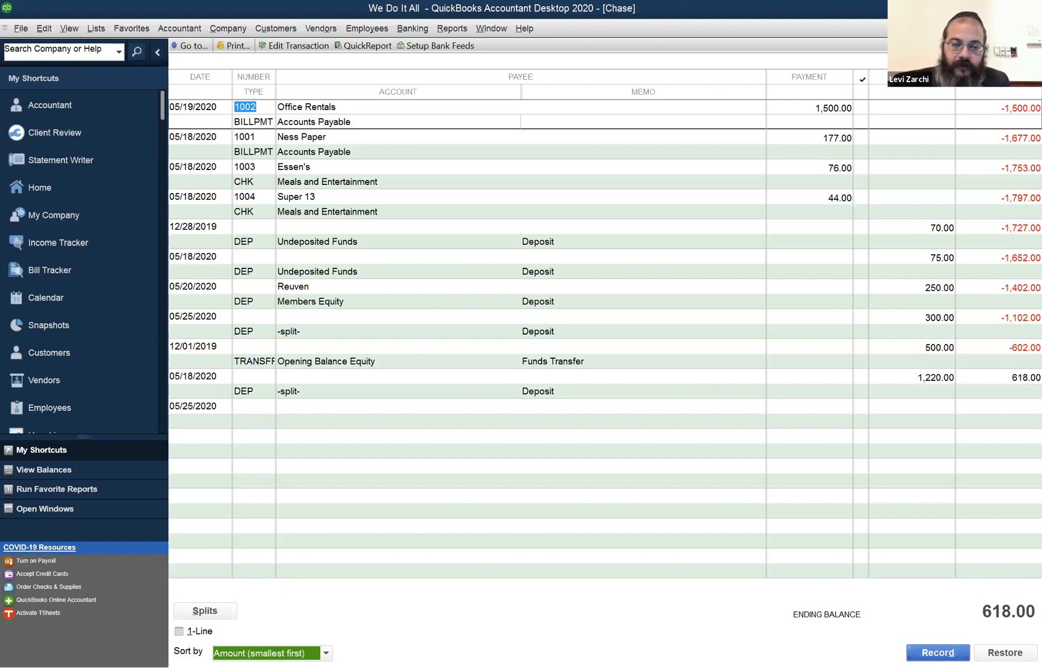
Sort the Chase register by Date, Type, Number/Ref and check the entry dates from the opening transfer down to the blank row.
left_click(299, 652)
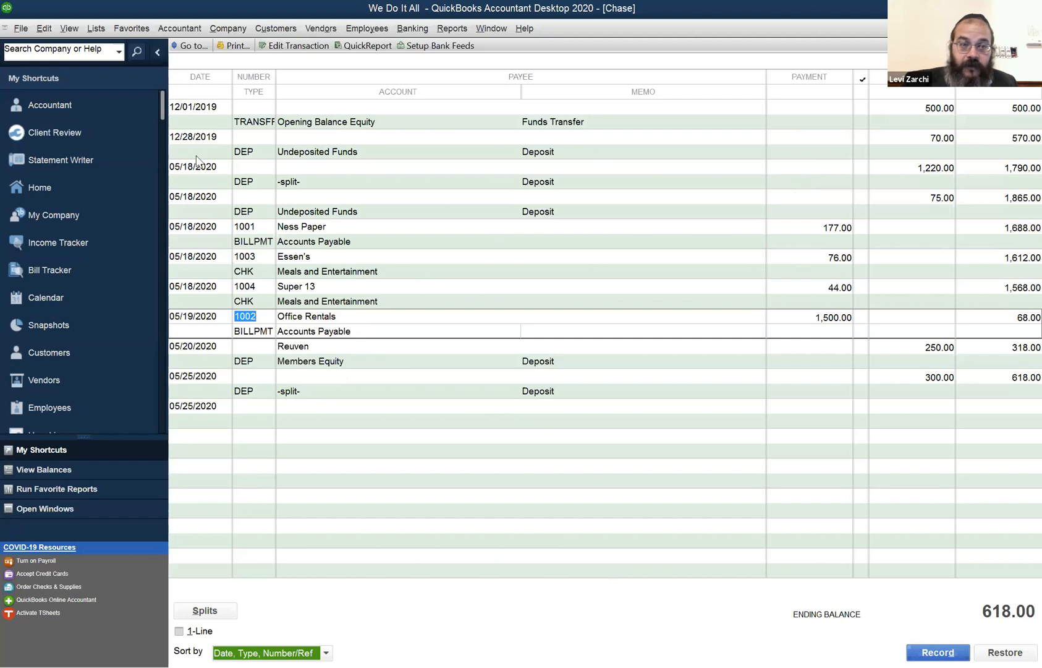
left_click(218, 187)
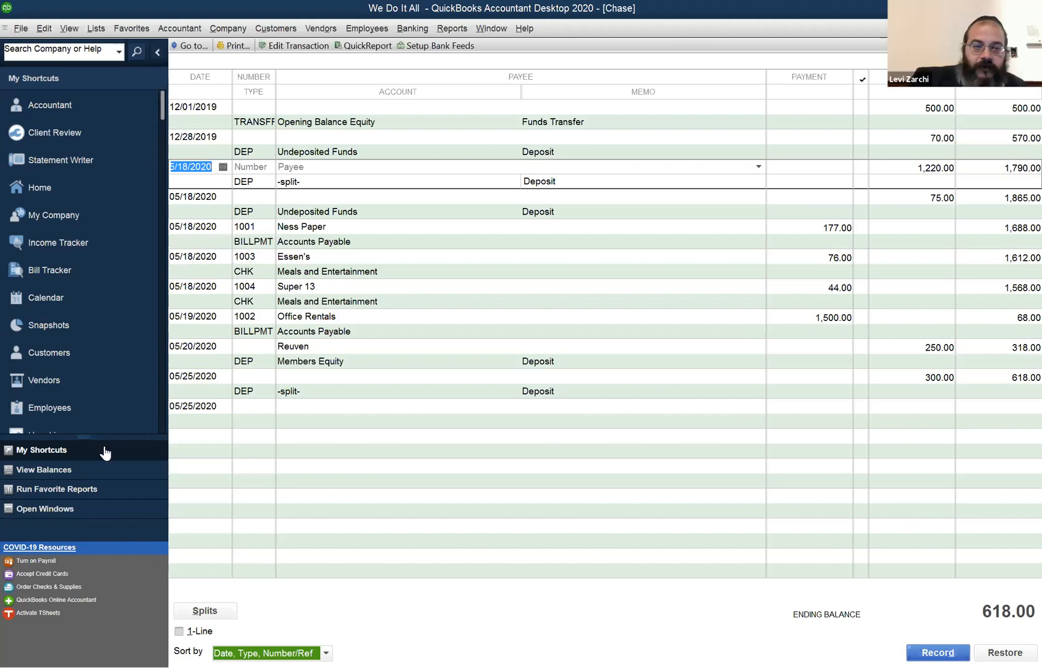
left_click(200, 320)
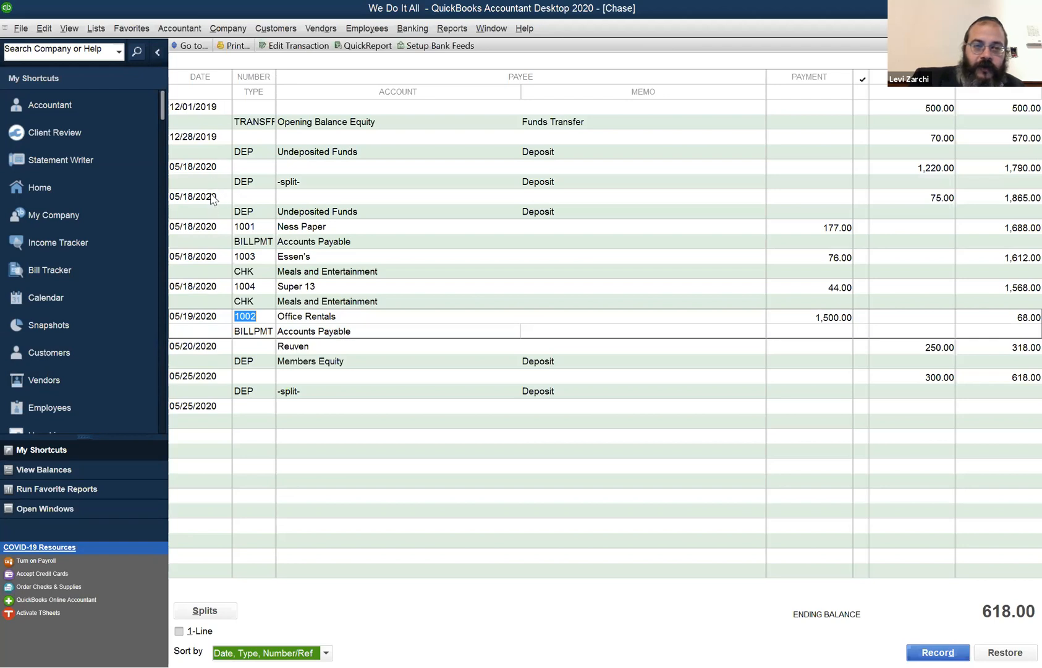
left_click(203, 109)
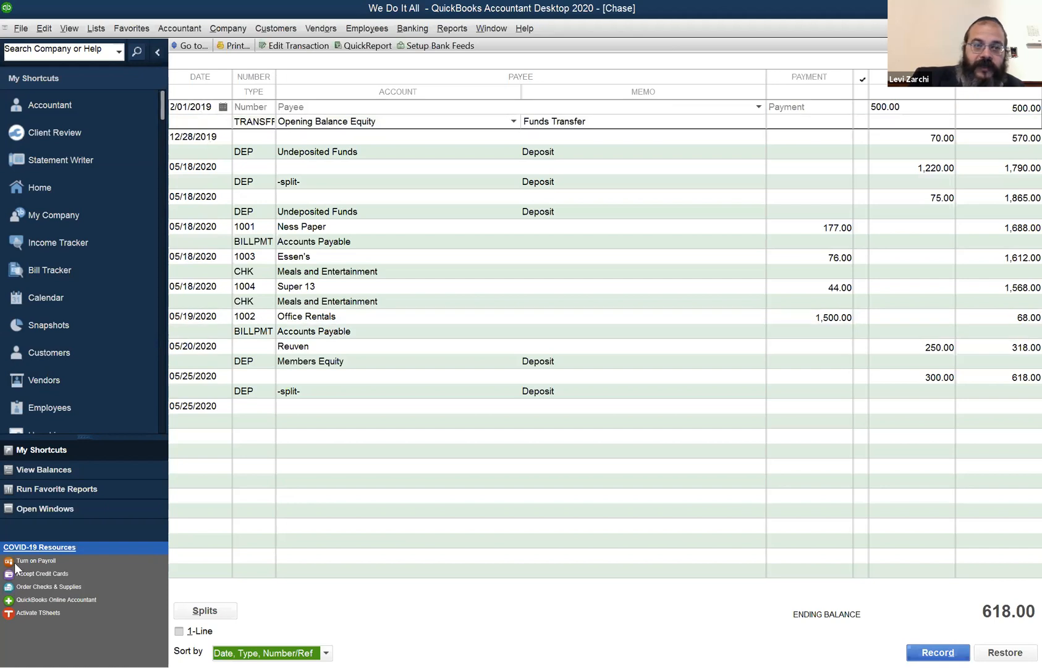
left_click(204, 198)
left_click(199, 407)
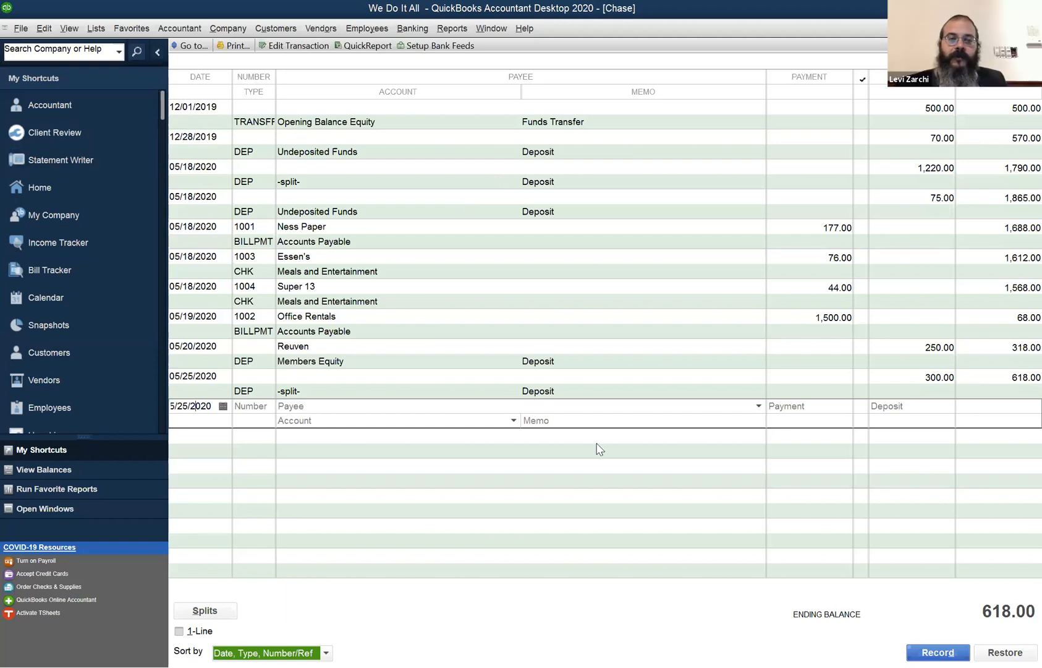
Check the accounts assigned to the opening balance transfer, the 75.00 Undeposited Funds deposit and the Essen's check.
left_click(351, 121)
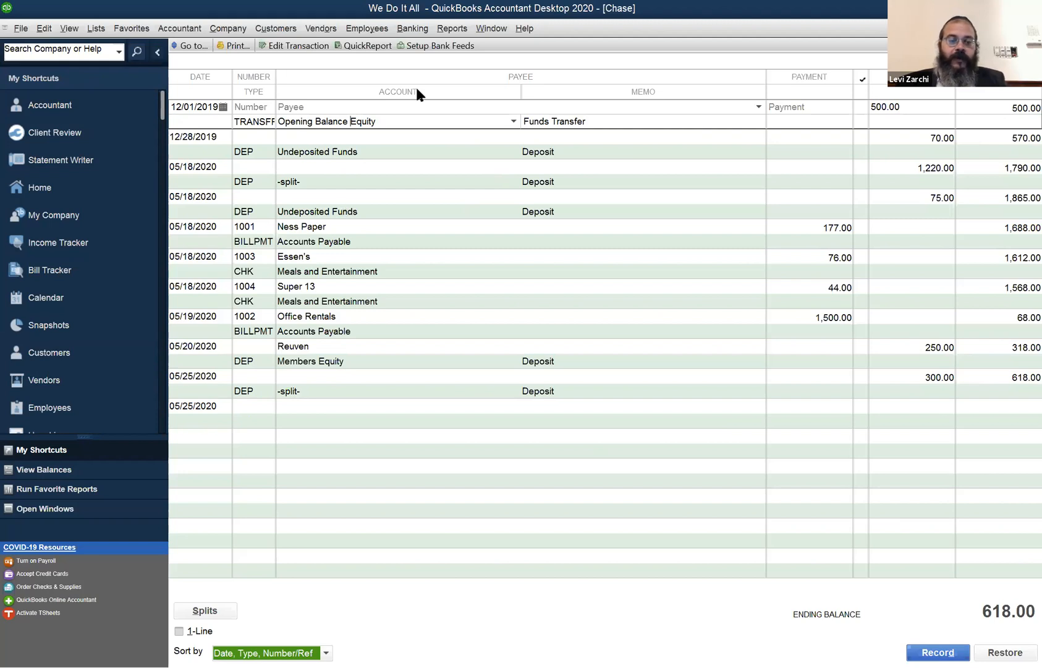
left_click(284, 214)
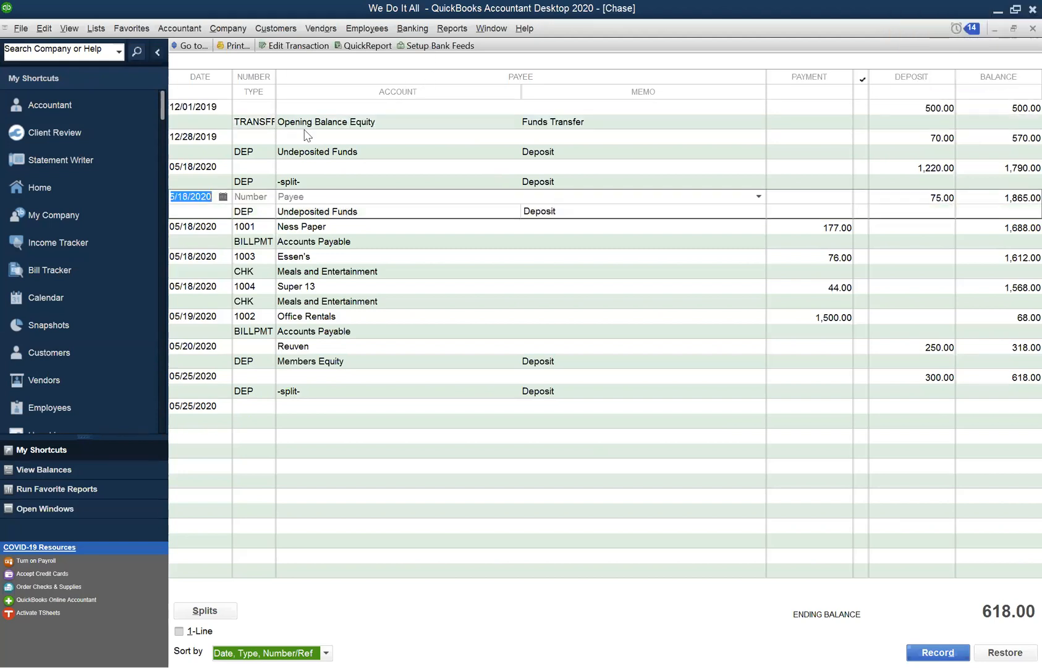
left_click_drag(326, 120, 321, 120)
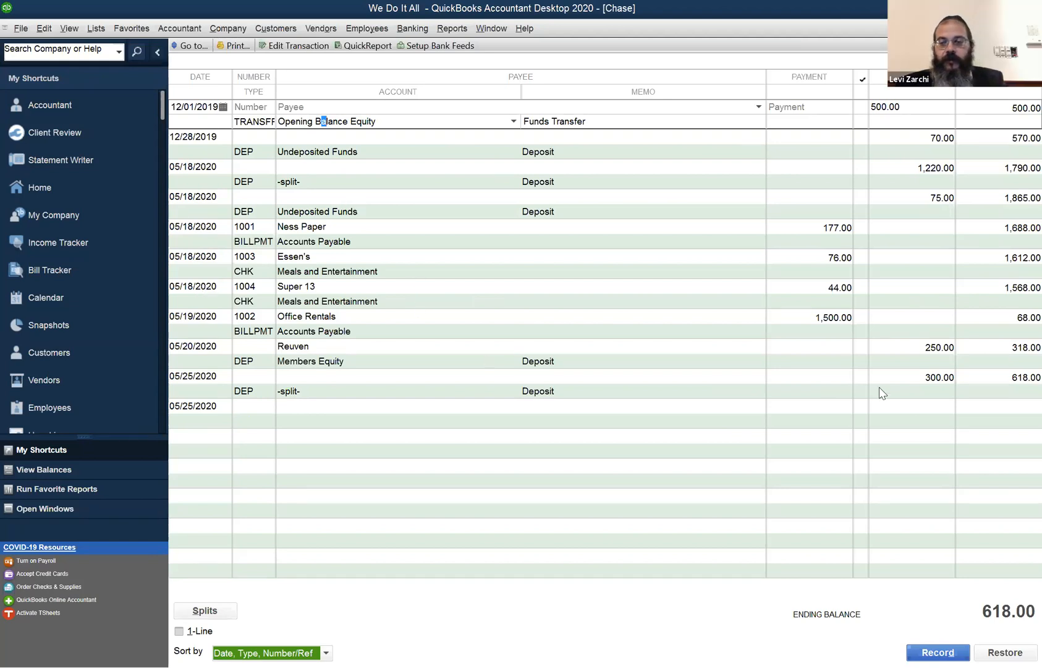
left_click(856, 276)
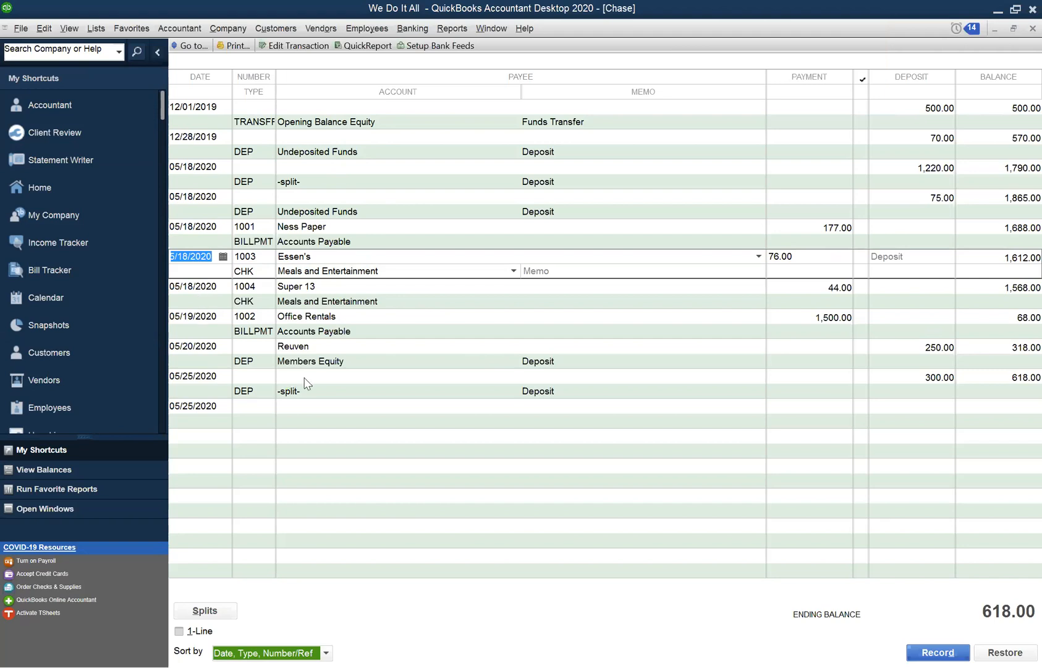
Review the date order of the register entries from the Super 13 check through the last deposit.
left_click(204, 318)
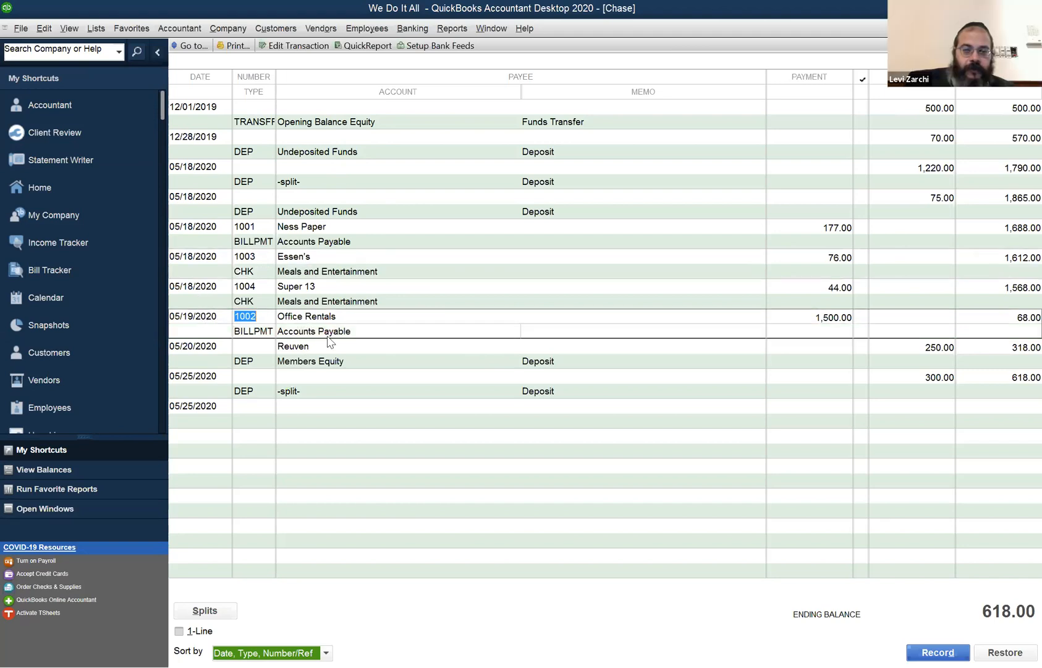
left_click(214, 305)
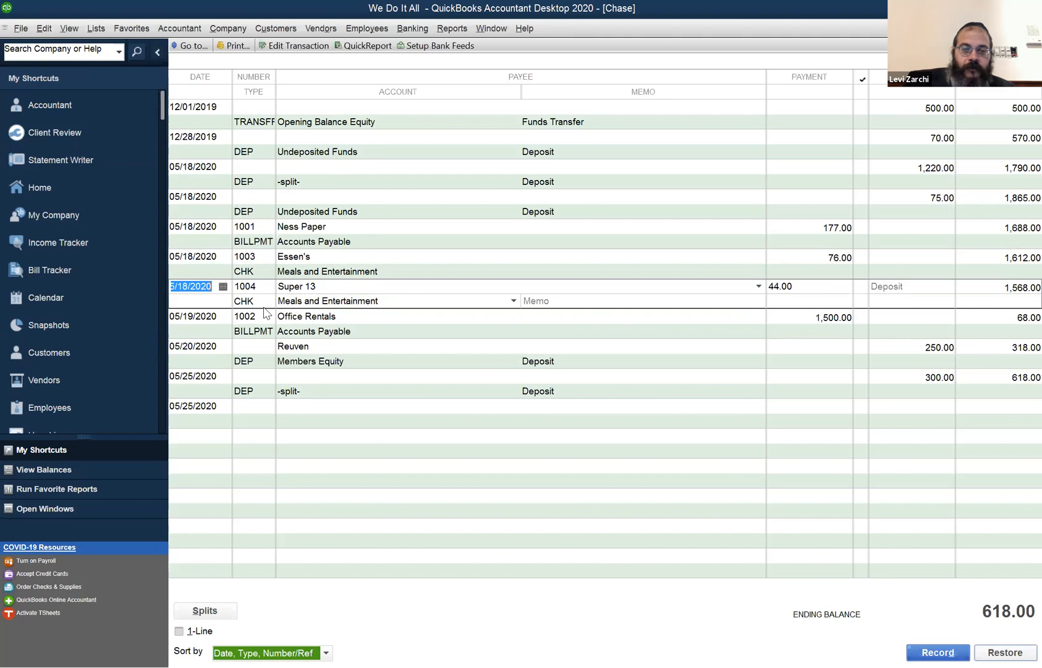
left_click(199, 325)
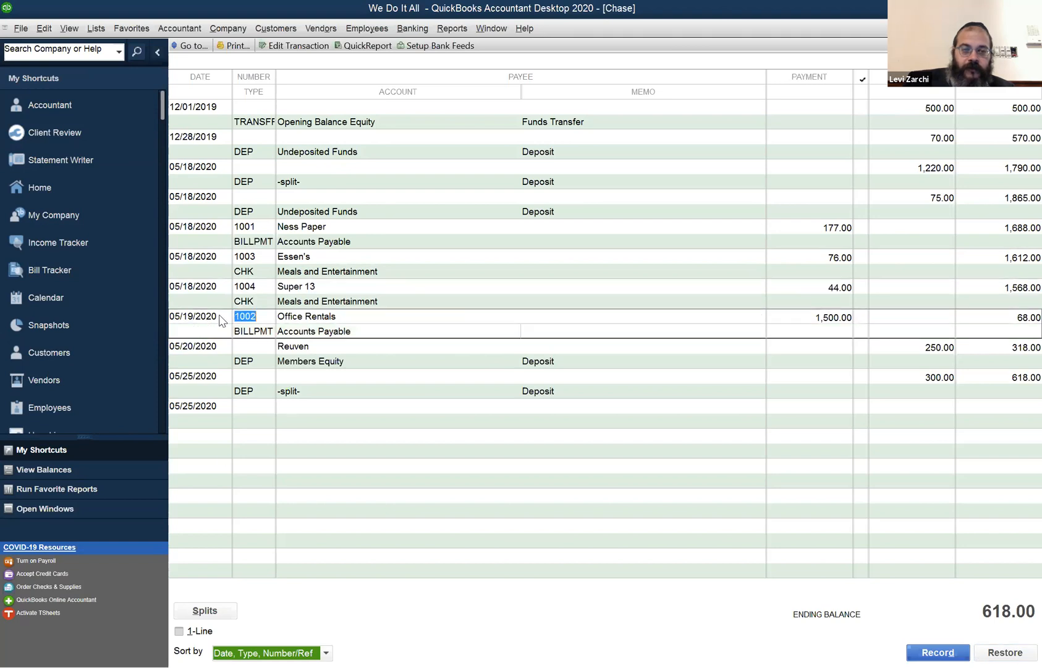
left_click(192, 356)
left_click(198, 377)
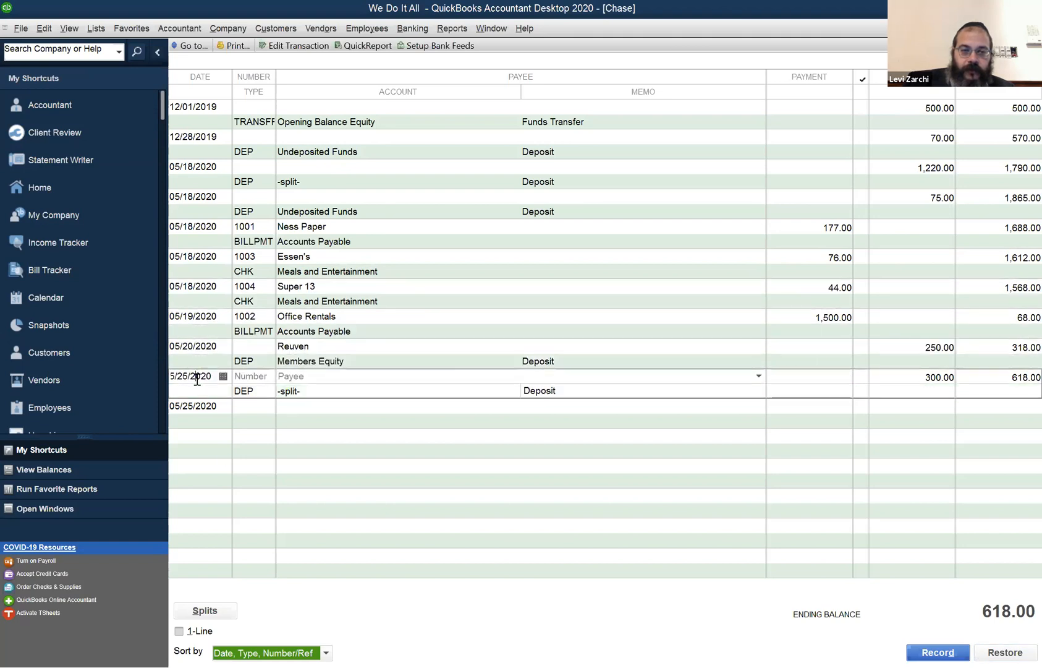
View the full bill payment behind the Office Rentals register entry and close it.
left_click(219, 314)
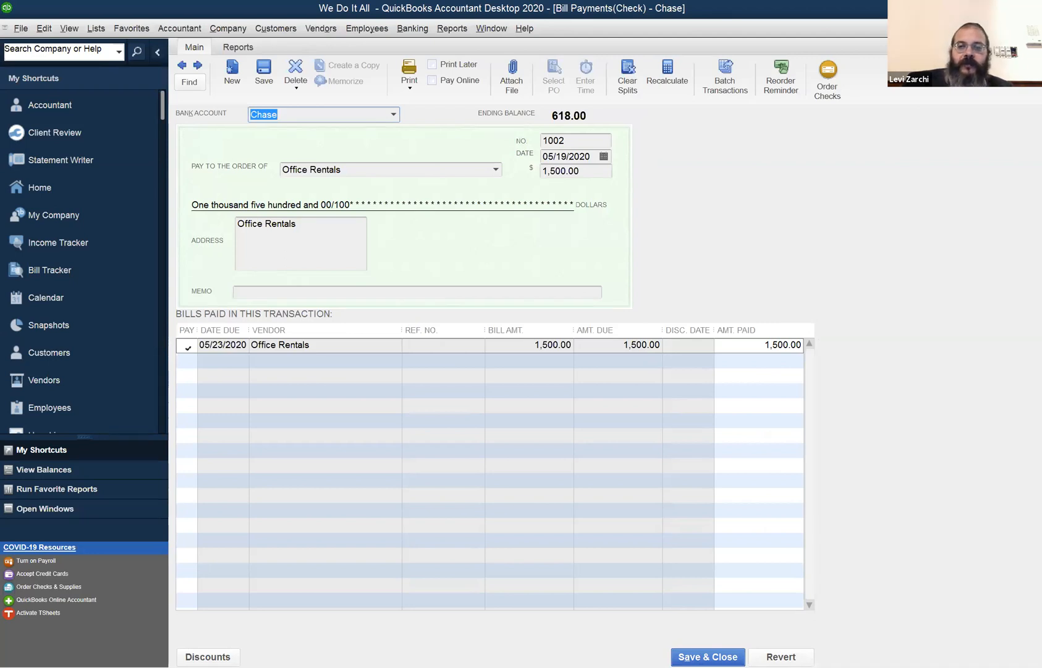
left_click(1032, 28)
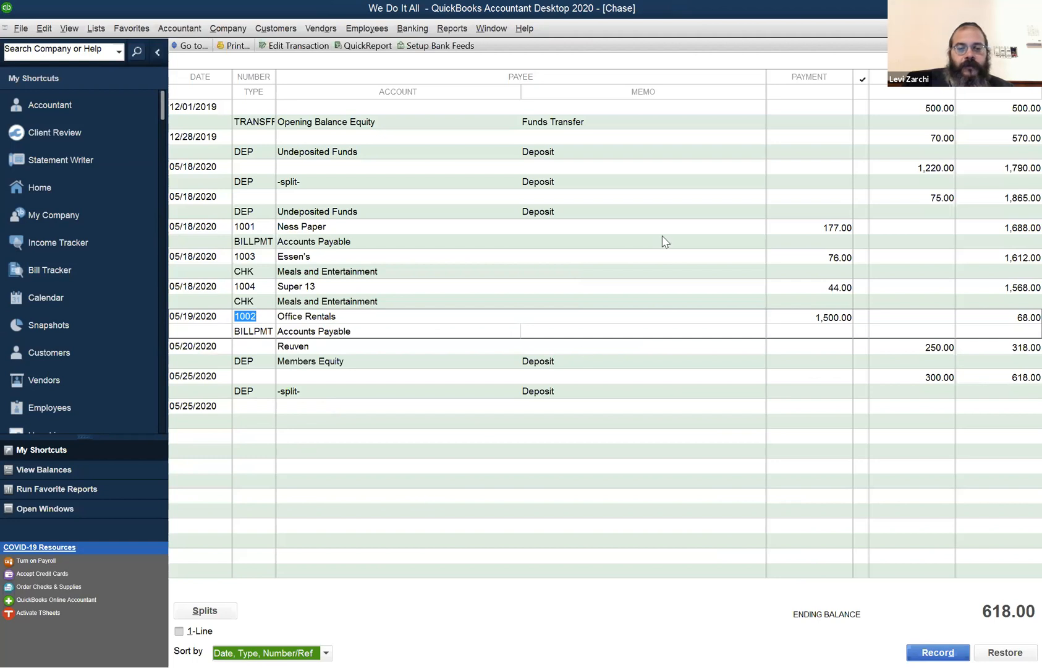
Close the Chase register to return to the Balance Sheet report.
left_click(500, 30)
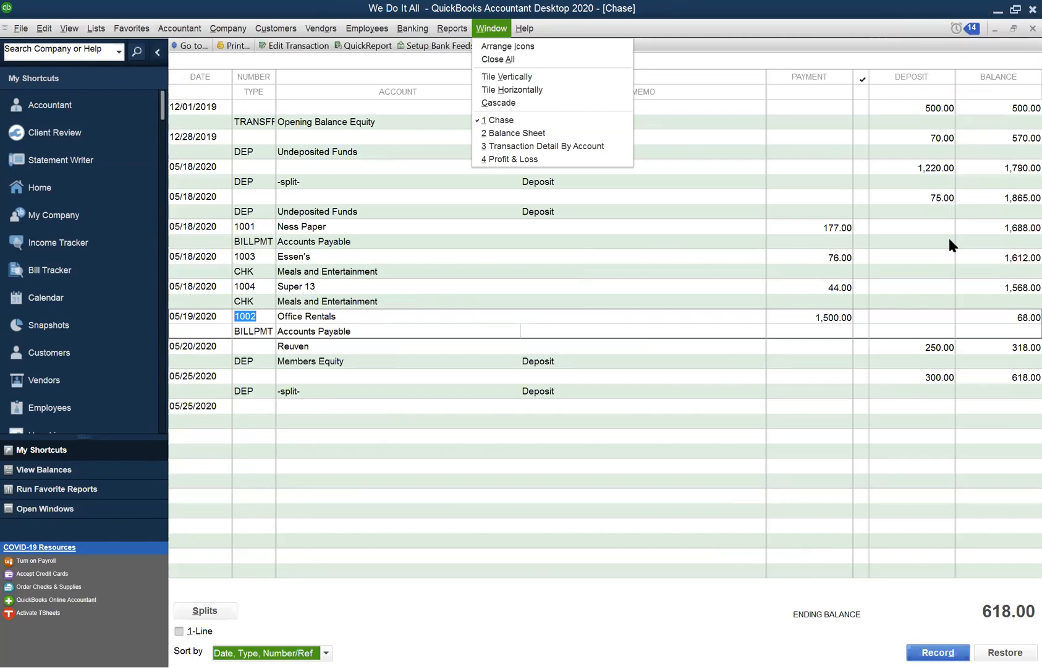
left_click(1017, 21)
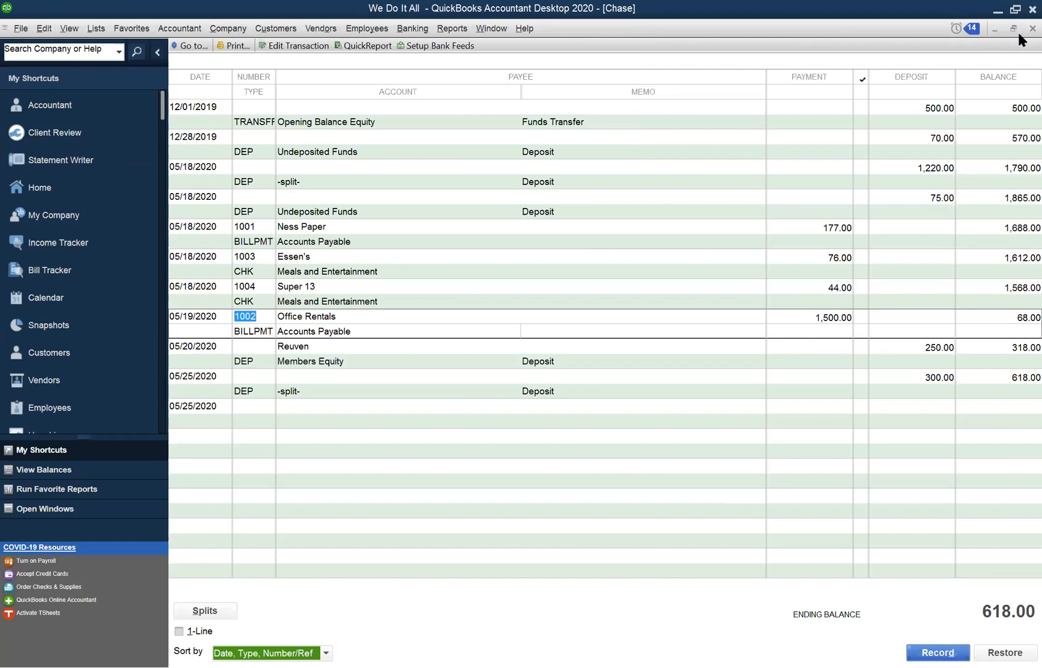
left_click(1031, 28)
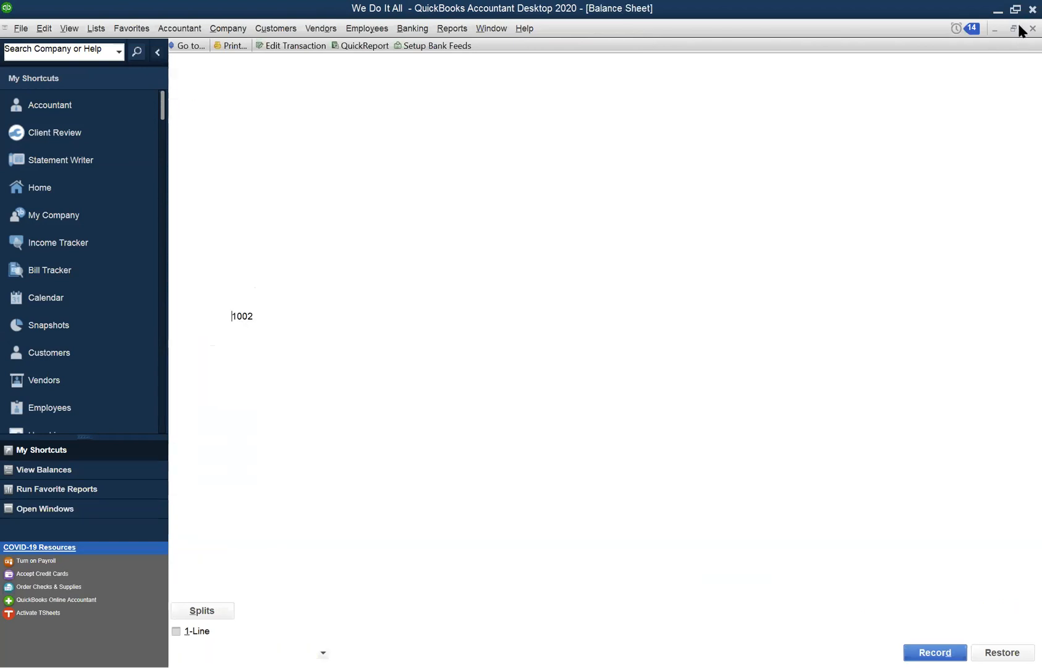